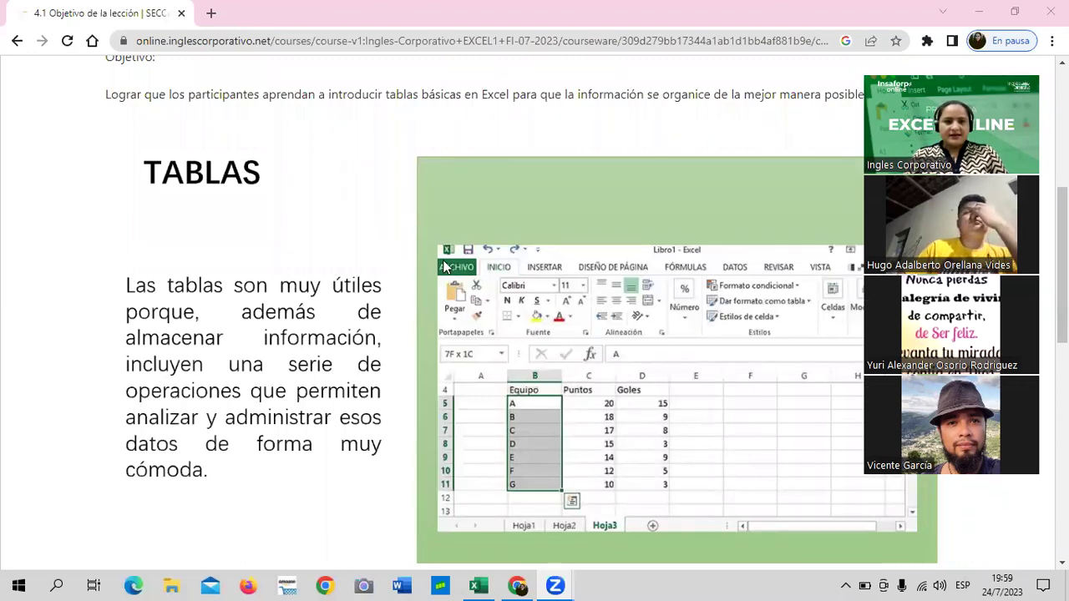
Browse from the 4.11 Laboratorio unit to 4.8 and then 4.5 Laboratorio.
scroll(501, 275, up, 3)
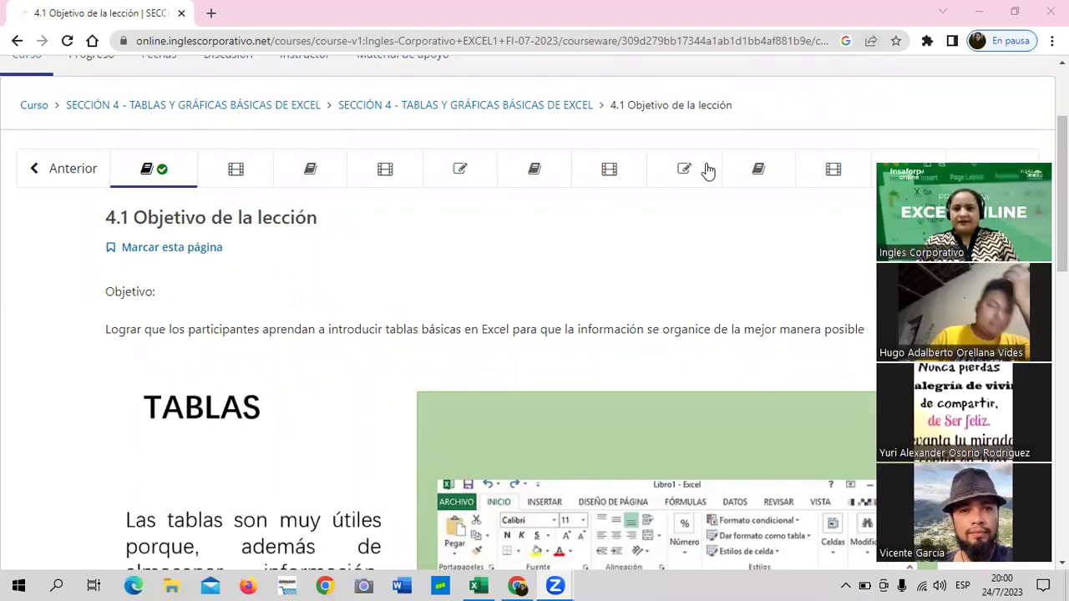
click(883, 159)
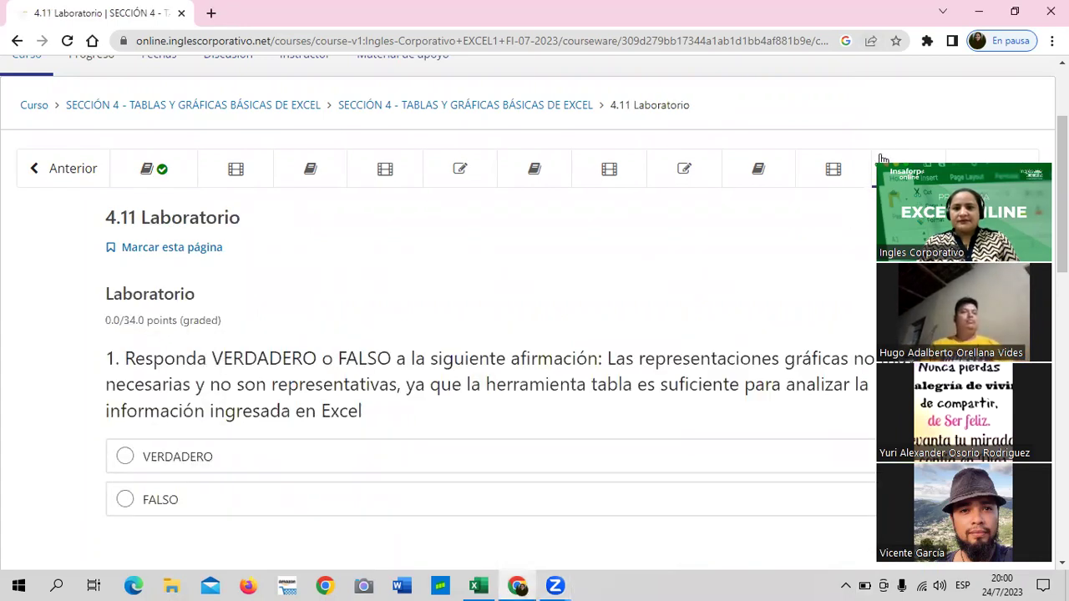
click(710, 160)
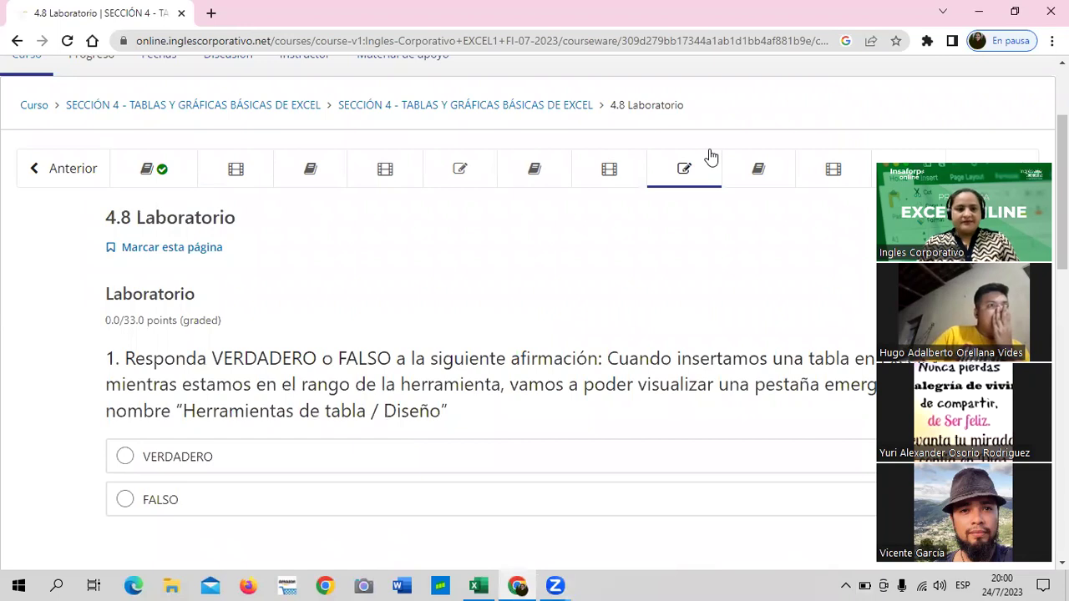
click(483, 168)
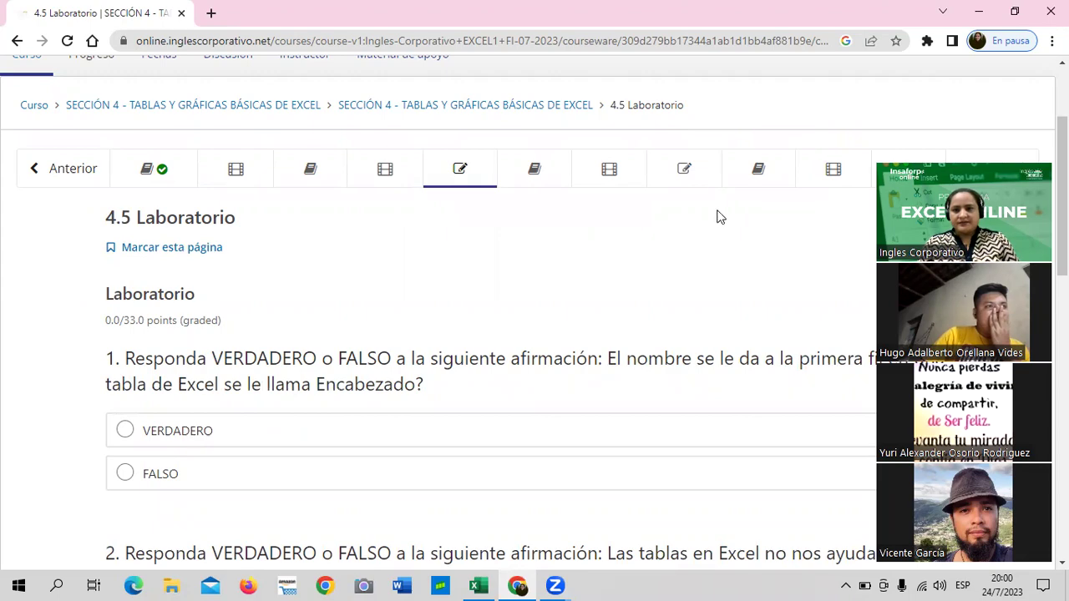
Review the 4.8 Laboratorio quiz, then look over the 4.11 Laboratorio unit.
click(700, 175)
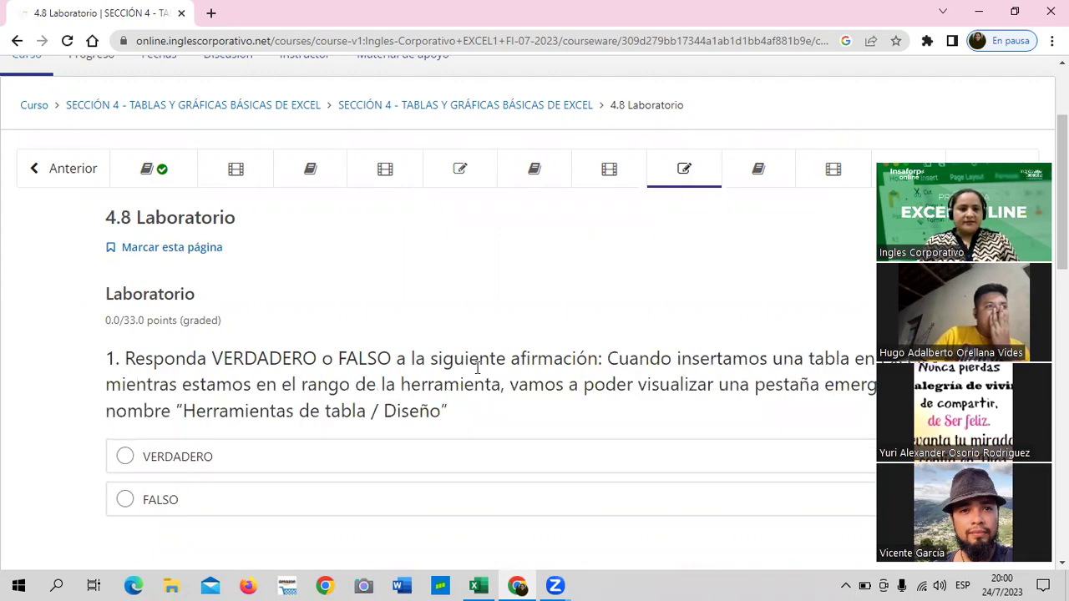
scroll(494, 348, down, 3)
scroll(494, 348, down, 1)
scroll(493, 348, down, 4)
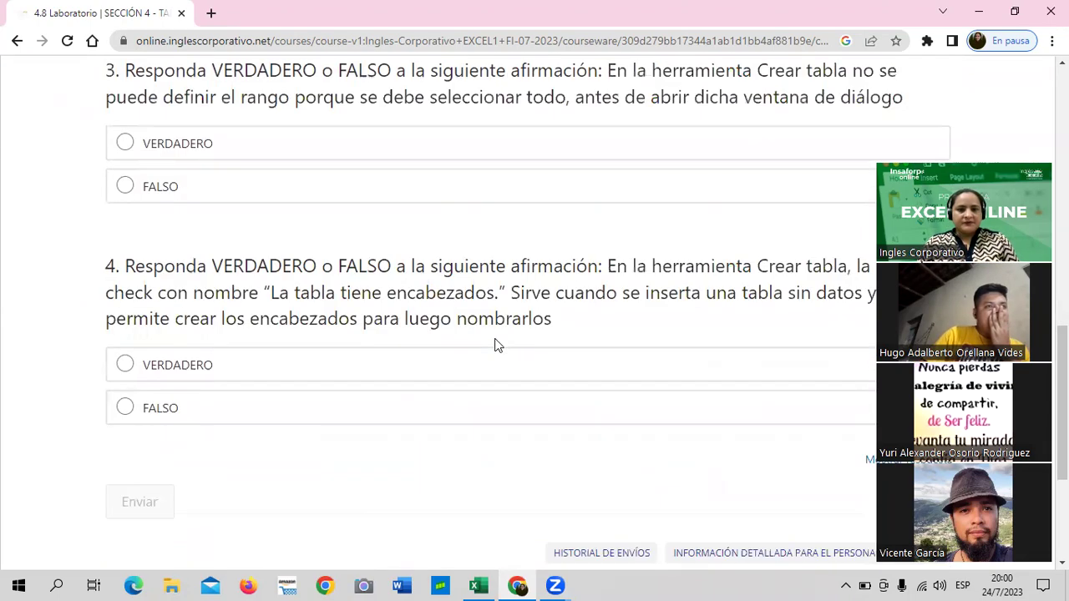
scroll(495, 345, down, 2)
scroll(495, 345, down, 1)
scroll(494, 345, up, 4)
scroll(497, 337, up, 4)
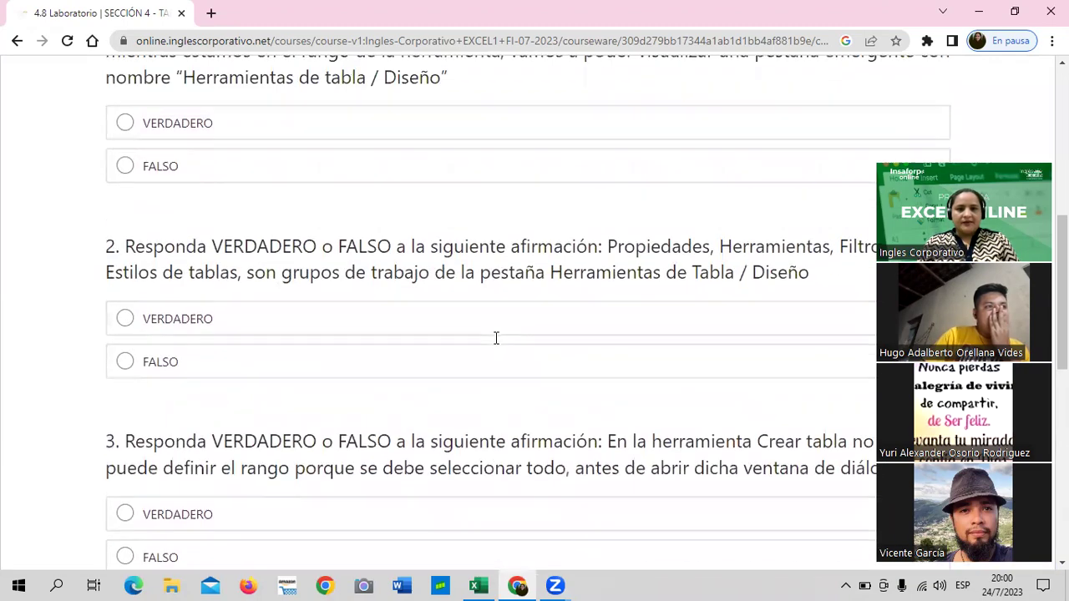
scroll(497, 337, up, 2)
scroll(496, 343, up, 1)
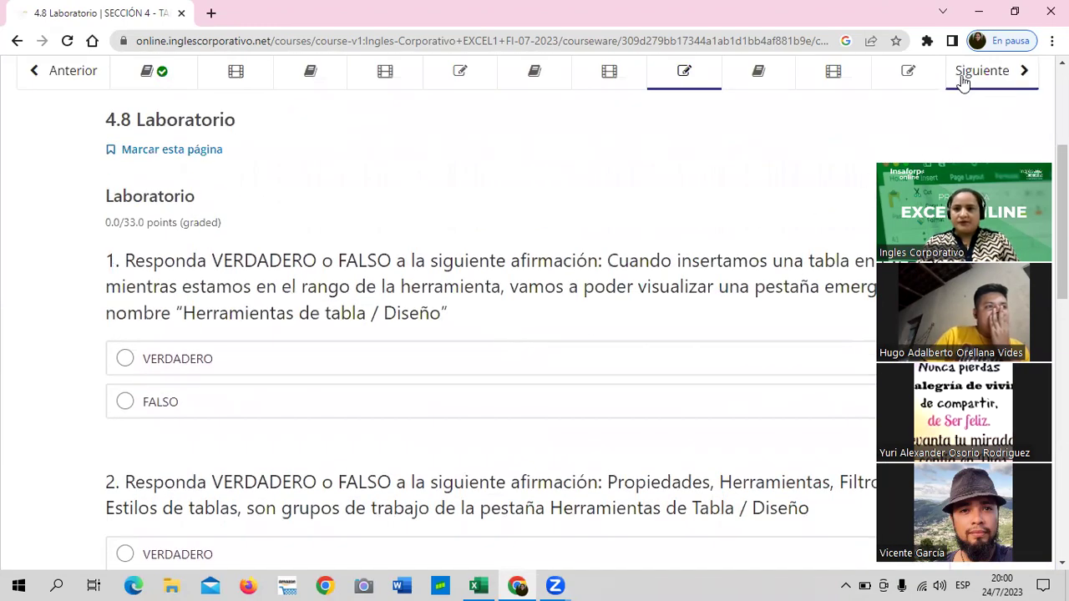
click(919, 77)
scroll(418, 250, down, 4)
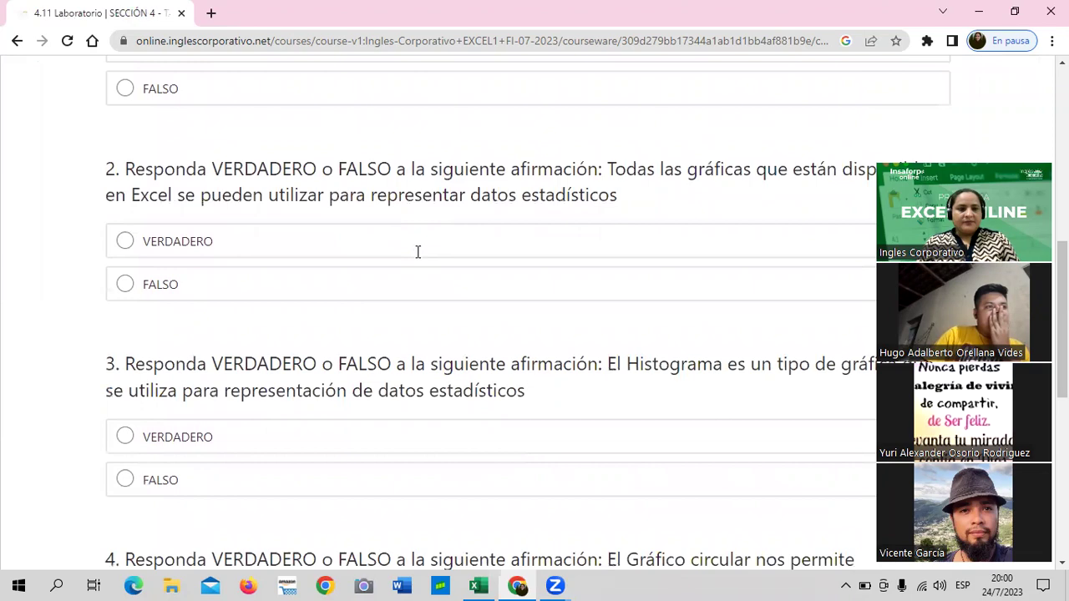
scroll(417, 250, down, 4)
scroll(418, 251, up, 4)
scroll(420, 251, up, 4)
scroll(421, 250, up, 2)
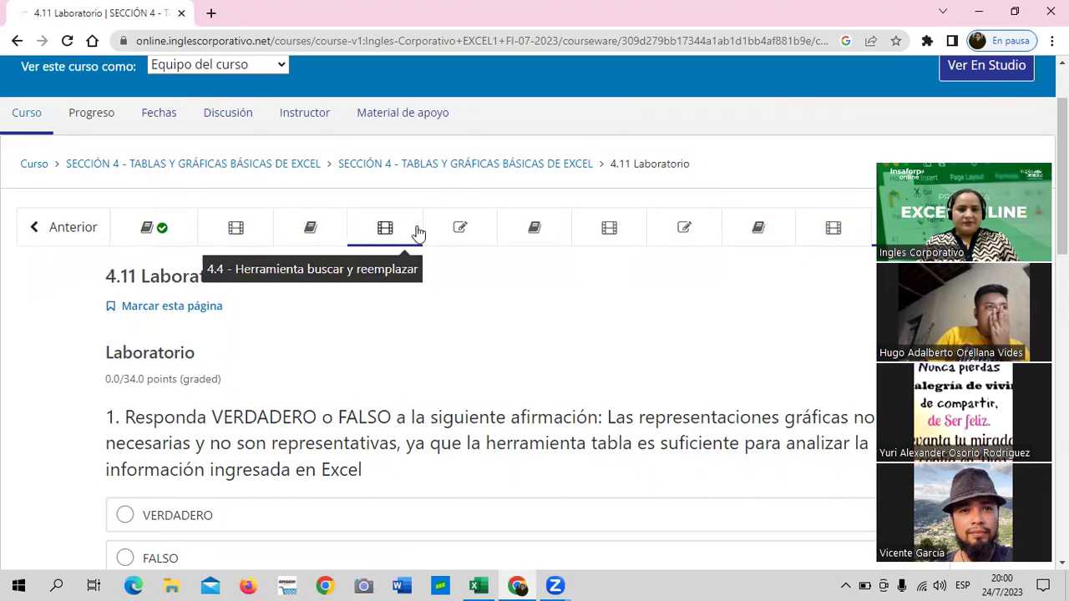
Return to the 4.5 Laboratorio quiz and scroll through its unanswered true/false questions.
click(441, 224)
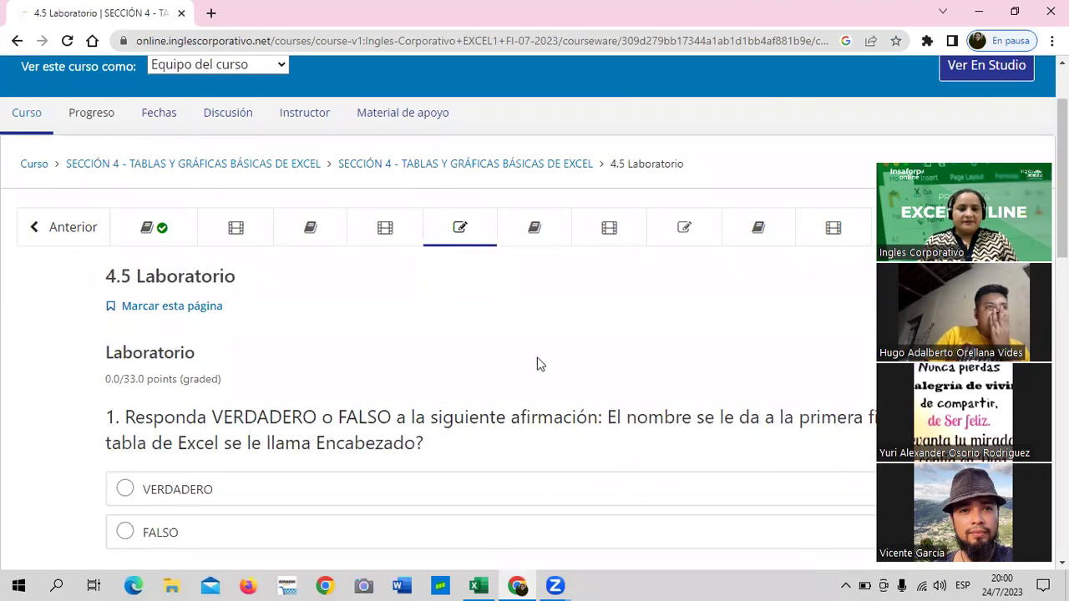
scroll(635, 330, down, 1)
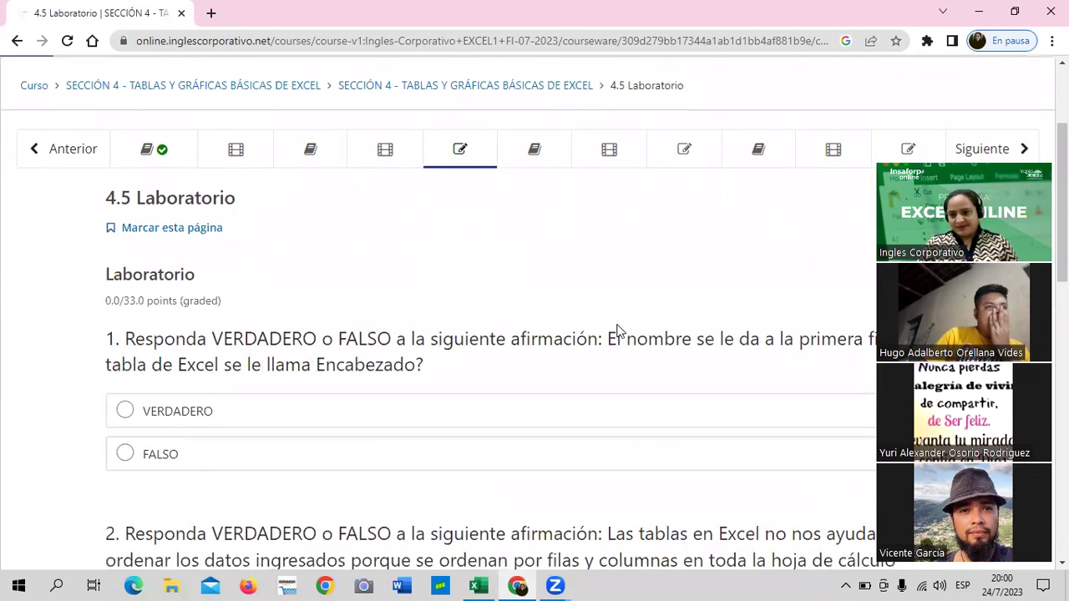
scroll(470, 357, down, 2)
scroll(469, 357, down, 1)
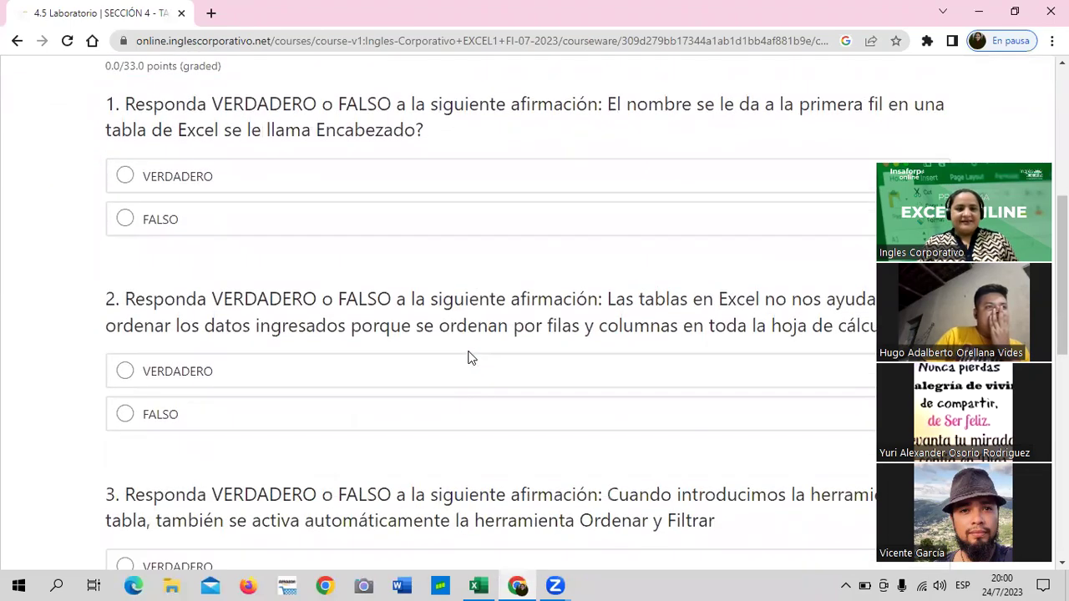
scroll(469, 354, down, 3)
scroll(468, 355, down, 1)
scroll(469, 355, down, 1)
scroll(469, 354, up, 1)
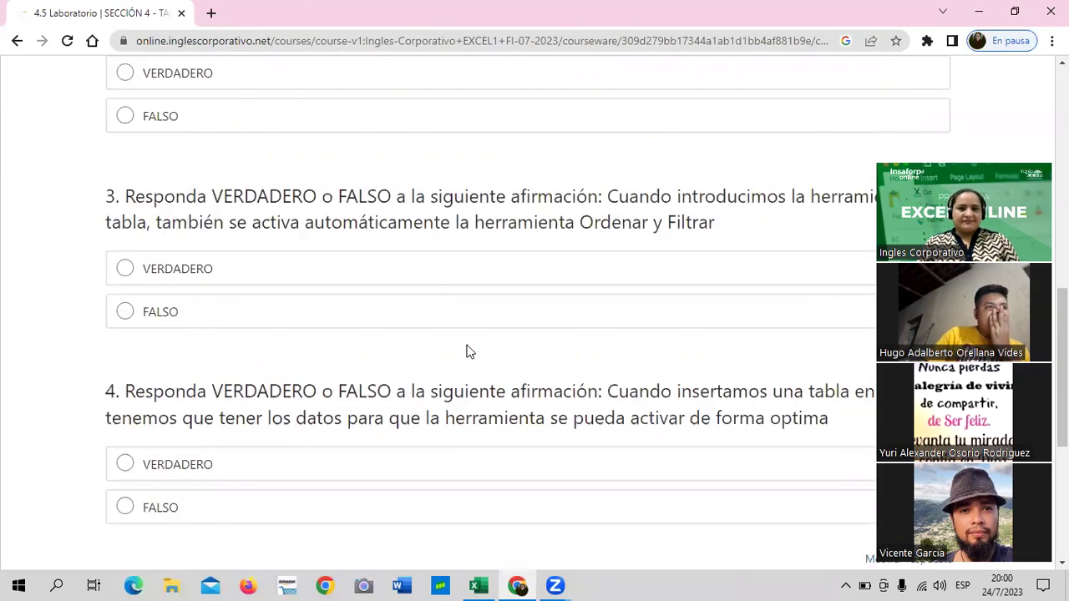
scroll(469, 354, up, 3)
scroll(469, 354, up, 2)
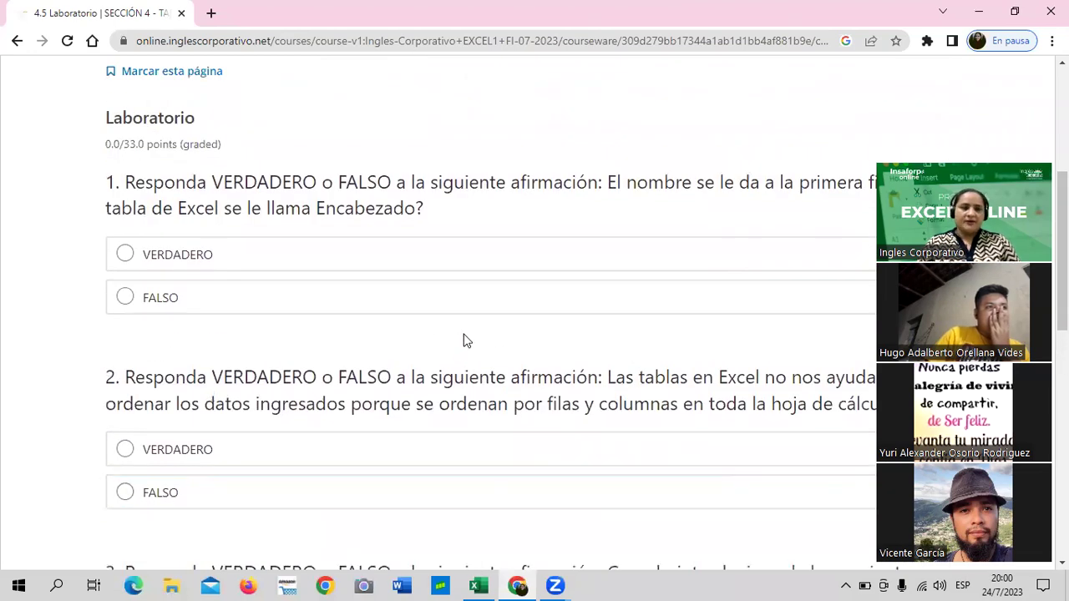
scroll(481, 339, up, 1)
scroll(493, 336, up, 2)
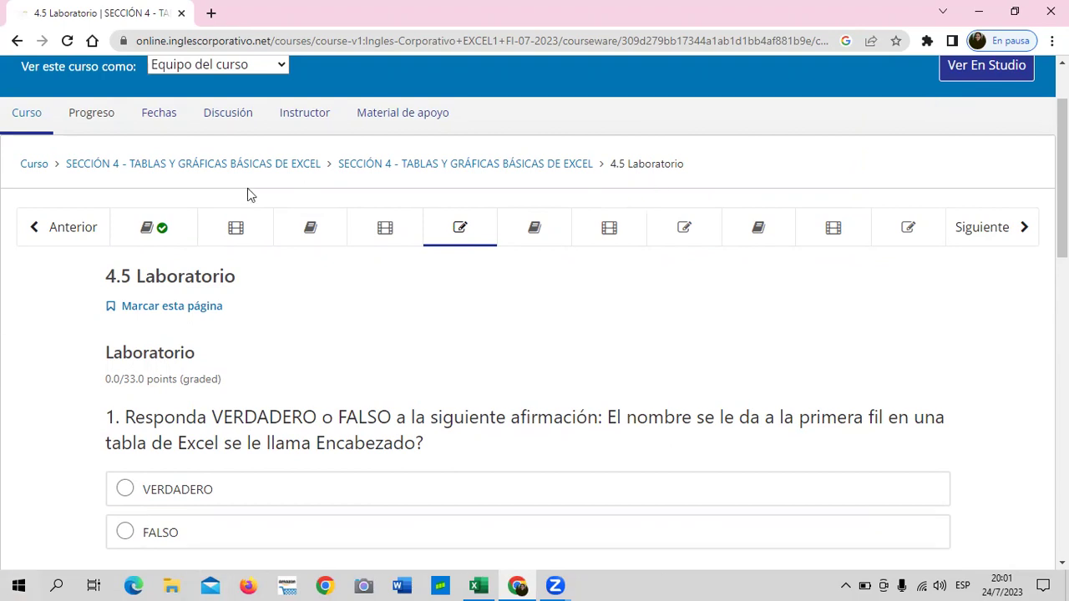
Go back to the course outline and open the Sección 4 Examen Final.
click(34, 165)
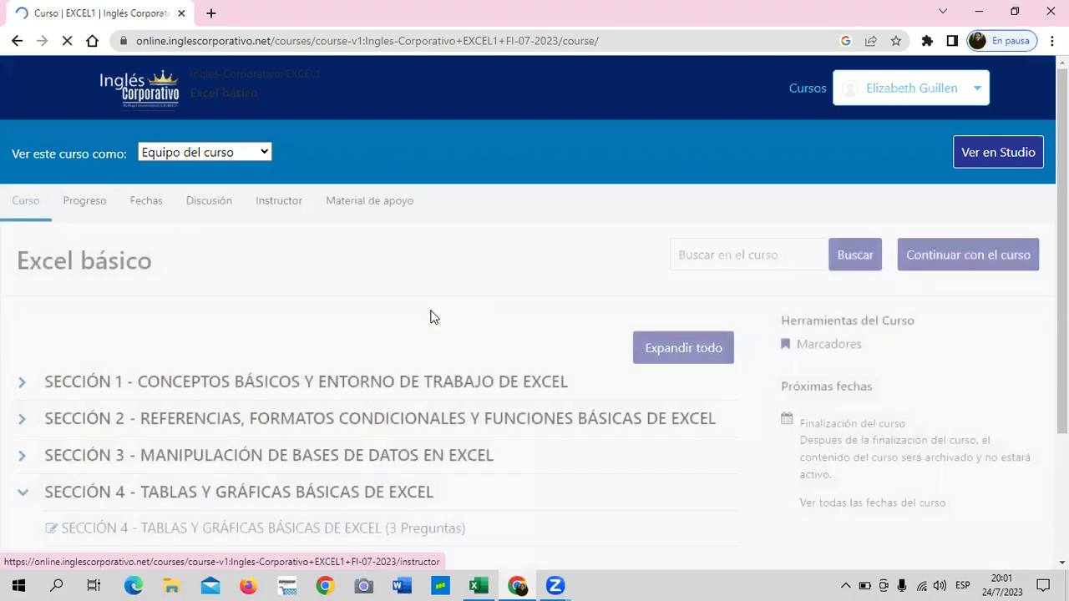
scroll(418, 334, down, 3)
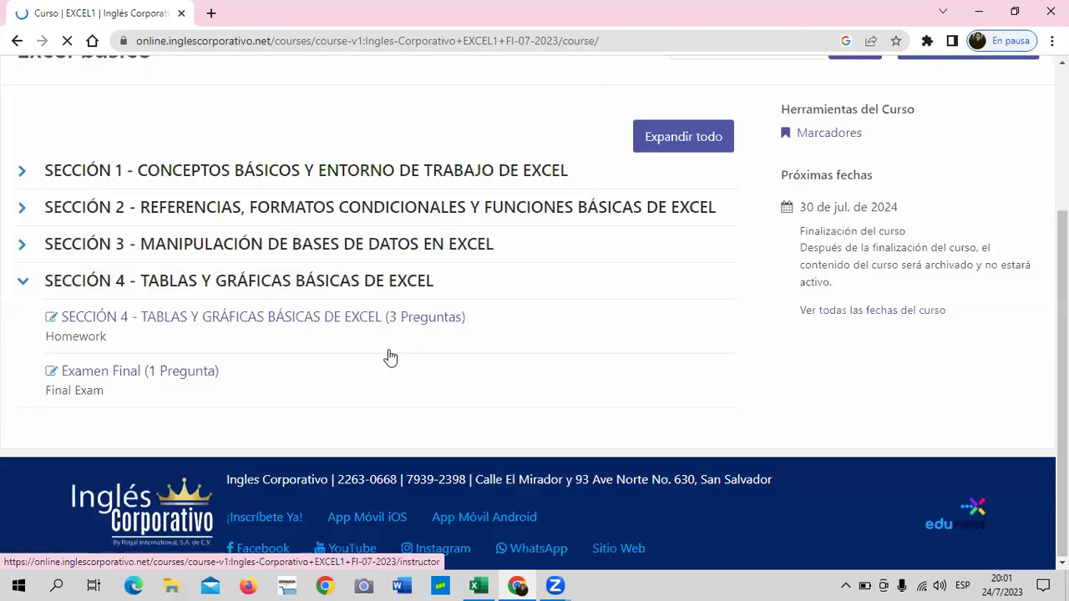
click(117, 375)
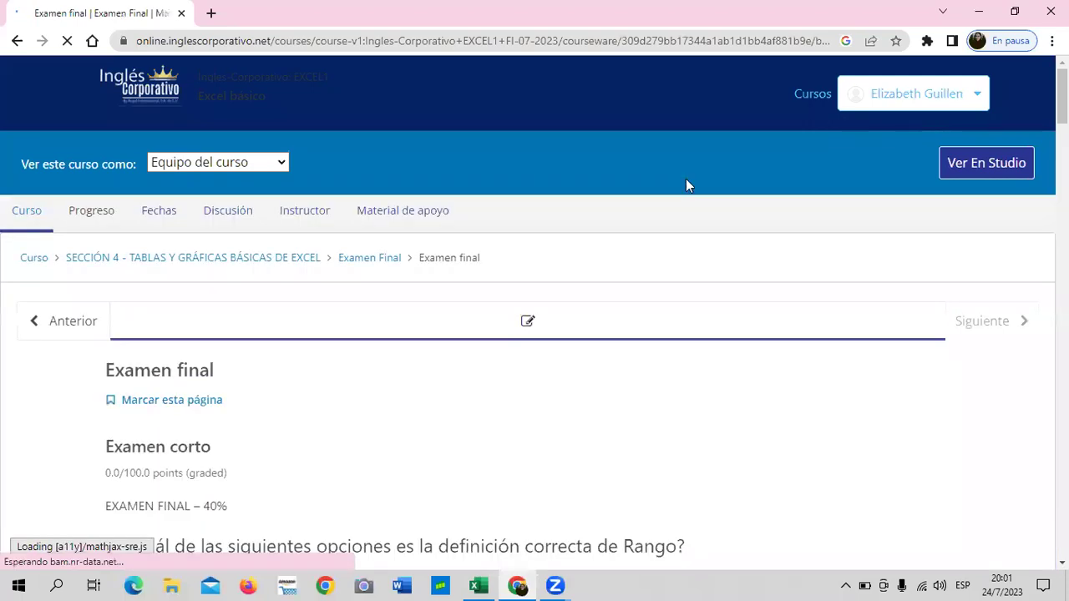
Scroll through the Examen final's multiple-choice Excel questions and back to the top.
scroll(496, 329, down, 10)
scroll(498, 330, down, 4)
scroll(497, 330, down, 4)
scroll(497, 330, down, 5)
scroll(497, 330, down, 4)
scroll(497, 329, down, 5)
scroll(496, 329, down, 3)
scroll(496, 329, down, 2)
scroll(496, 329, down, 3)
scroll(496, 329, down, 2)
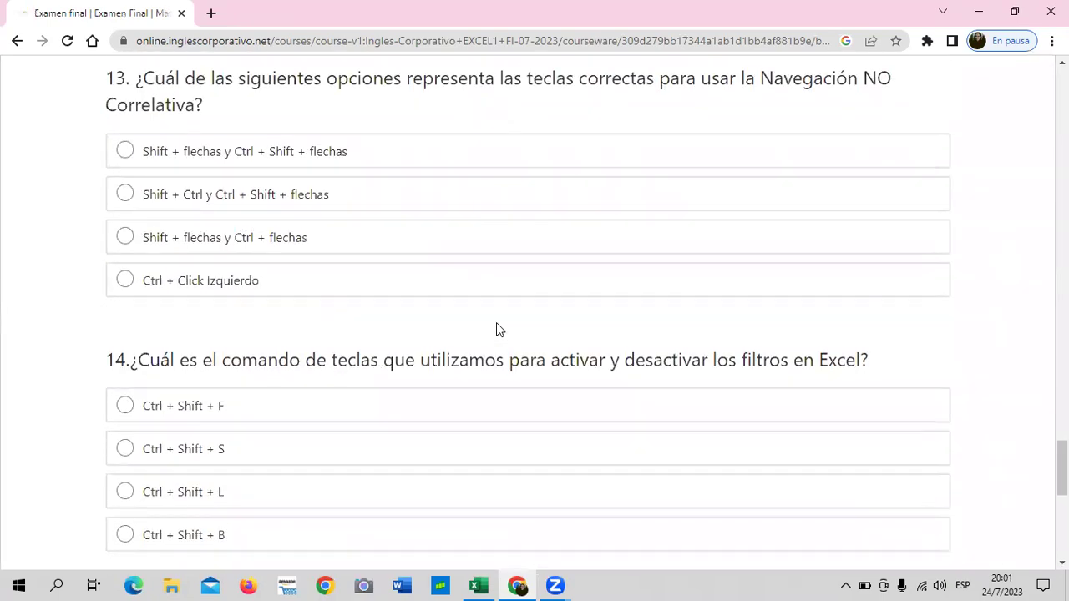
scroll(496, 329, down, 4)
scroll(496, 329, down, 3)
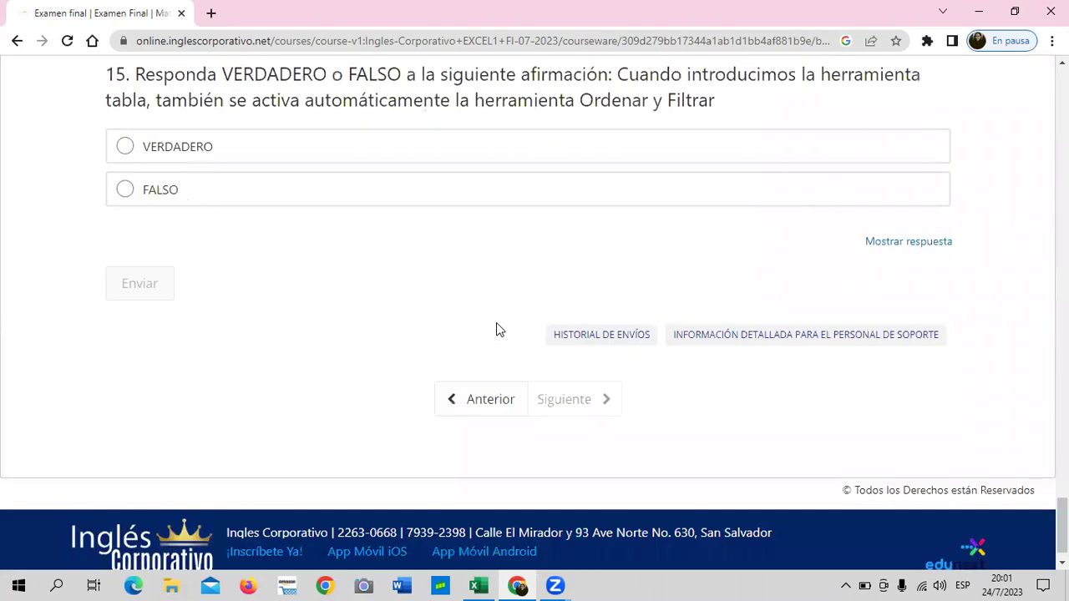
scroll(496, 329, up, 4)
scroll(496, 330, down, 3)
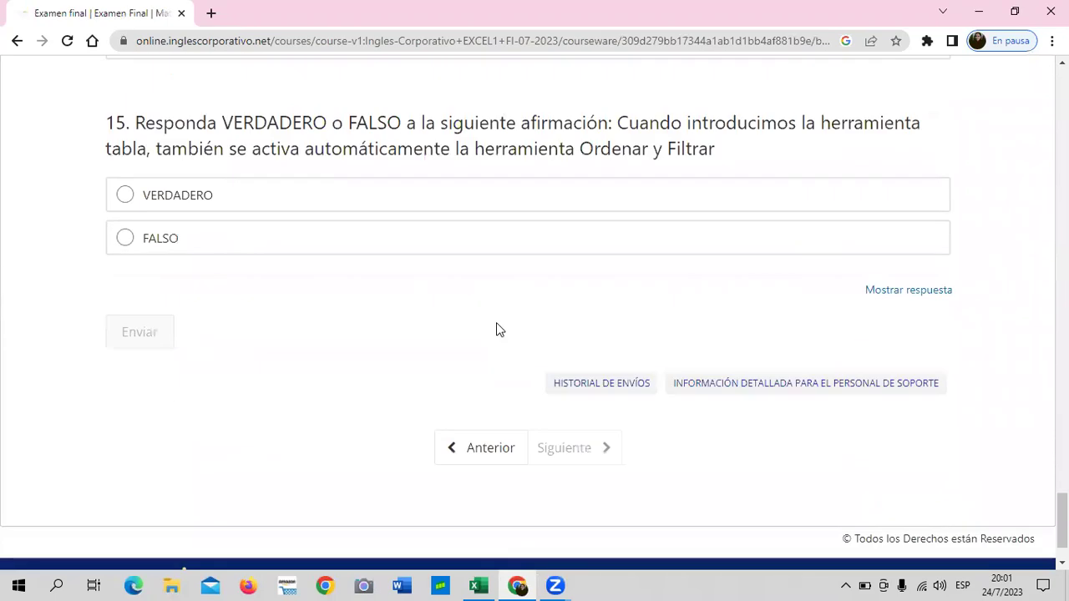
scroll(496, 328, up, 3)
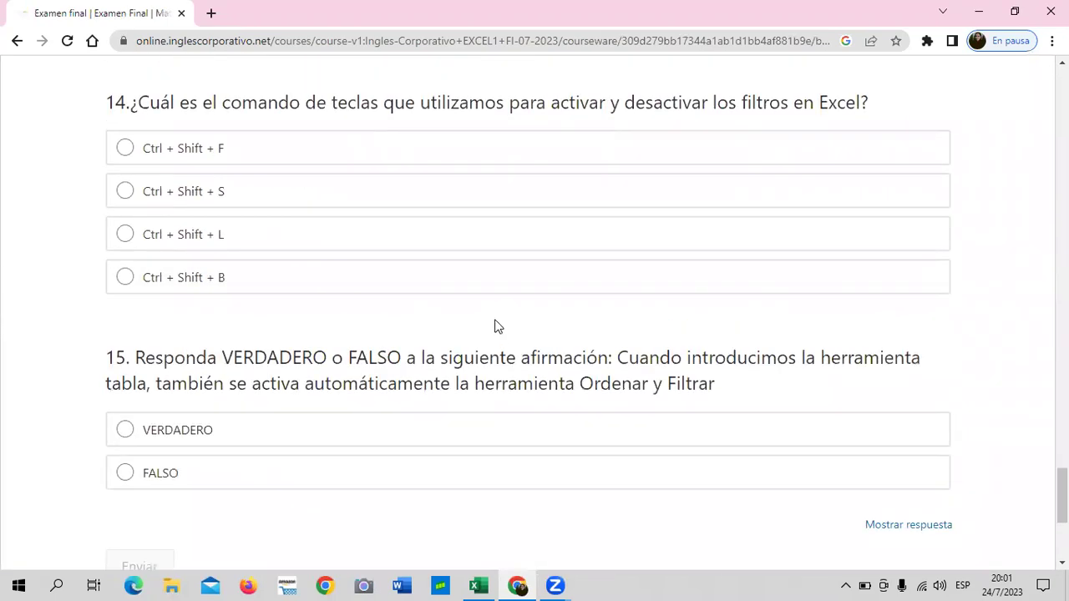
scroll(494, 326, up, 1)
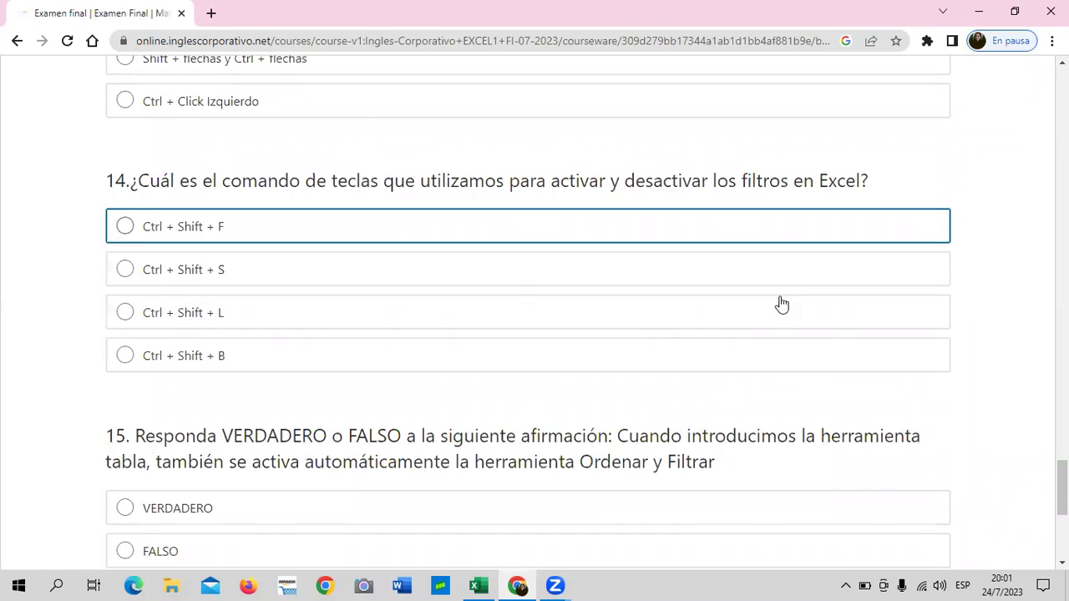
scroll(496, 456, down, 5)
scroll(496, 457, up, 3)
scroll(496, 456, up, 4)
scroll(496, 456, up, 8)
scroll(496, 456, up, 8)
scroll(496, 457, up, 5)
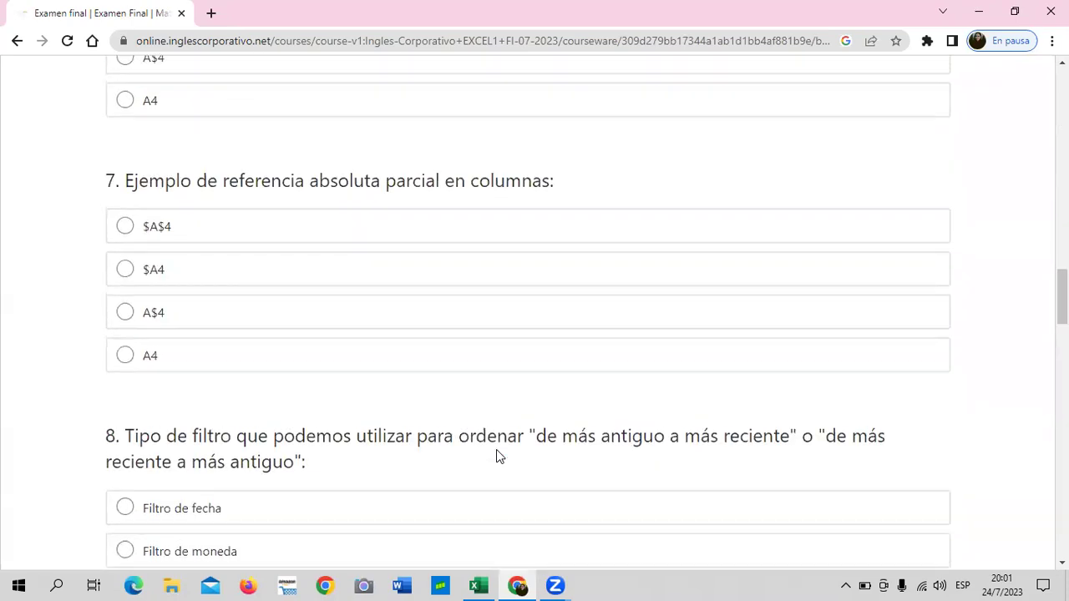
scroll(496, 456, up, 5)
scroll(496, 456, up, 1)
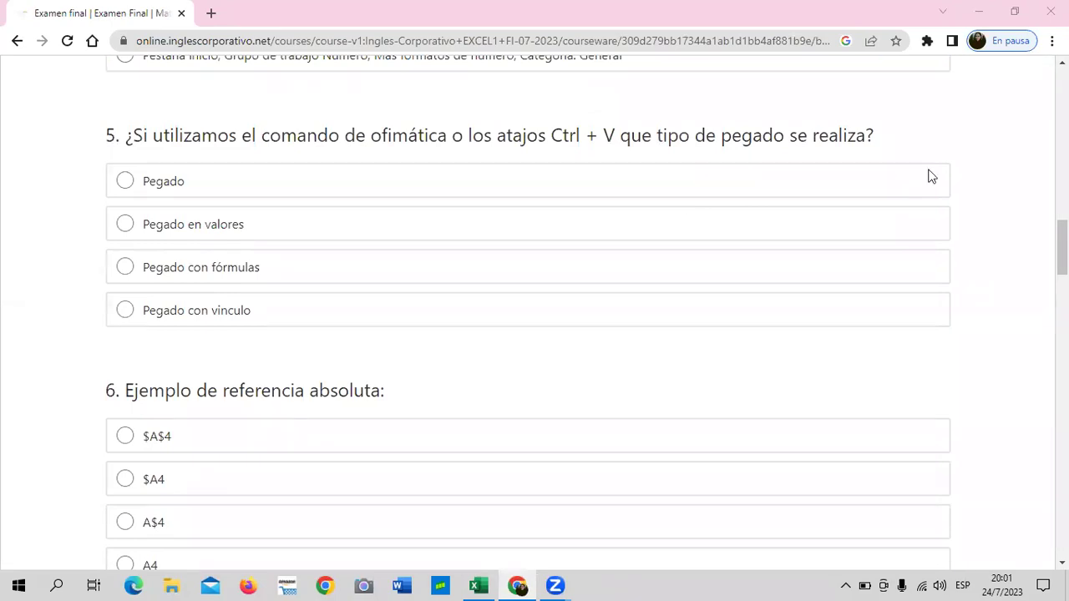
scroll(485, 355, up, 3)
scroll(485, 355, up, 4)
scroll(486, 355, up, 4)
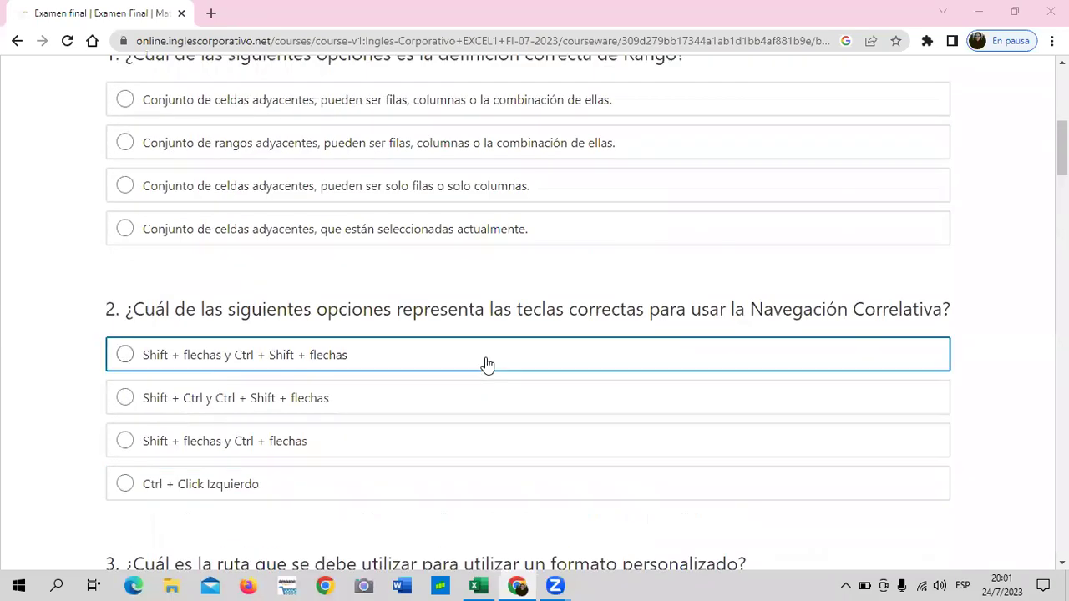
scroll(486, 364, up, 2)
scroll(485, 364, up, 2)
scroll(487, 365, up, 2)
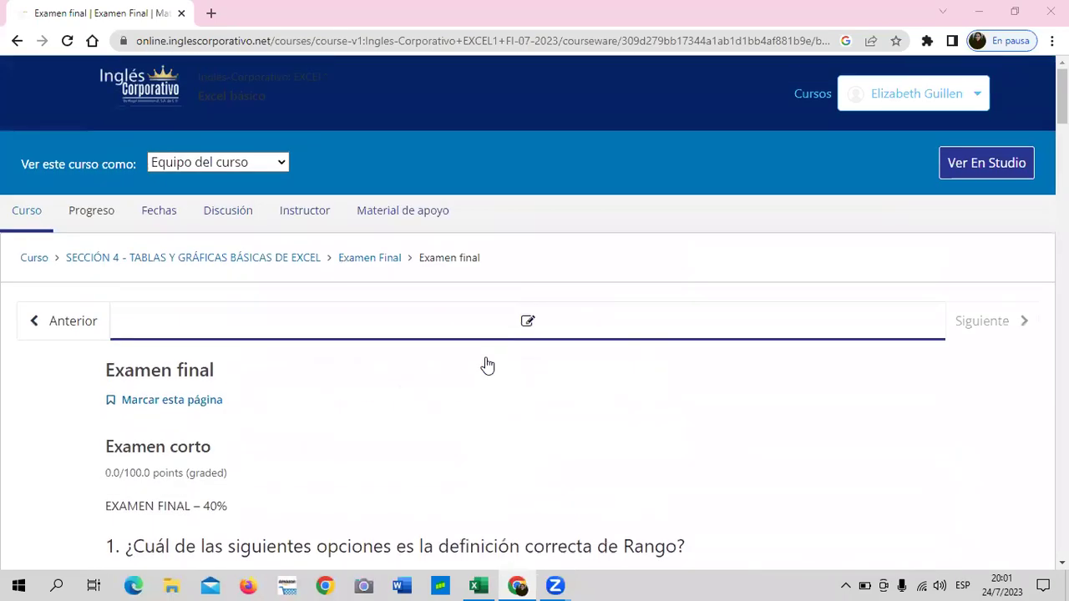
From the course outline, collapse and re-expand Sección 4, then open its 4.5 Laboratorio homework.
click(114, 257)
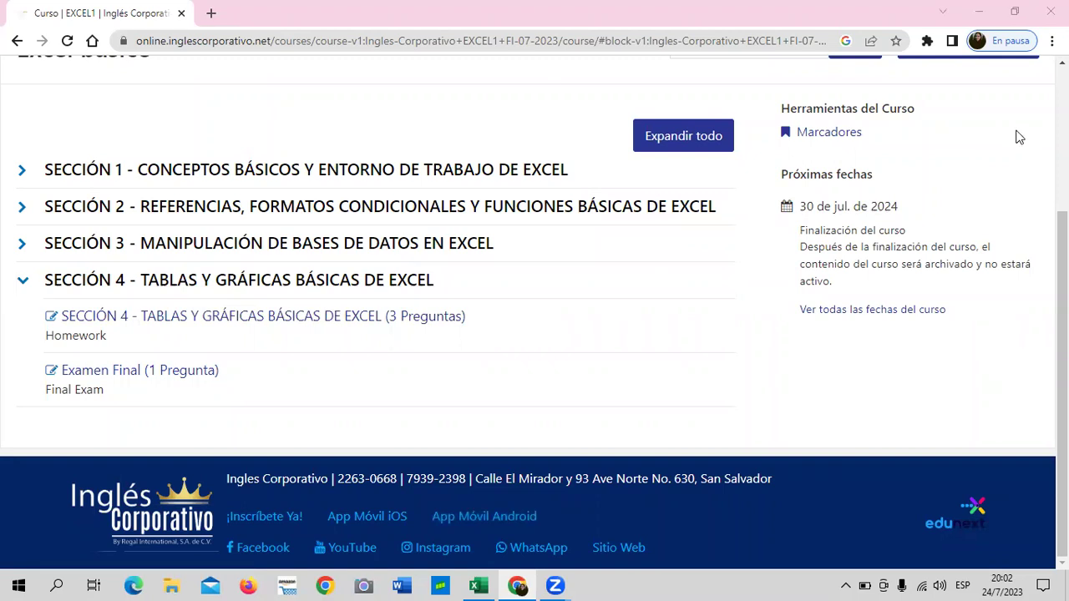
click(237, 280)
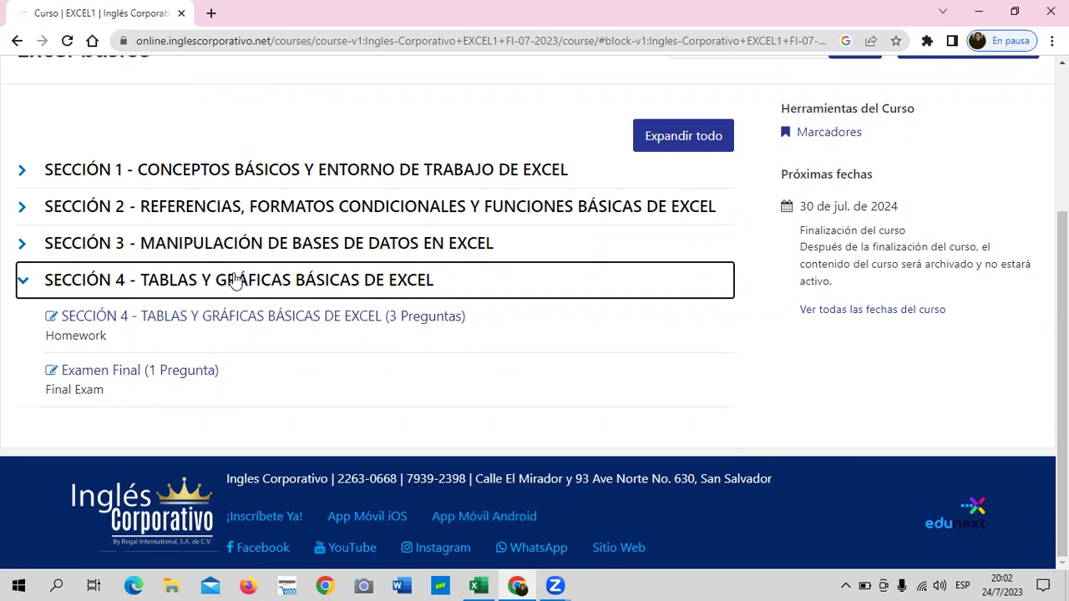
click(237, 279)
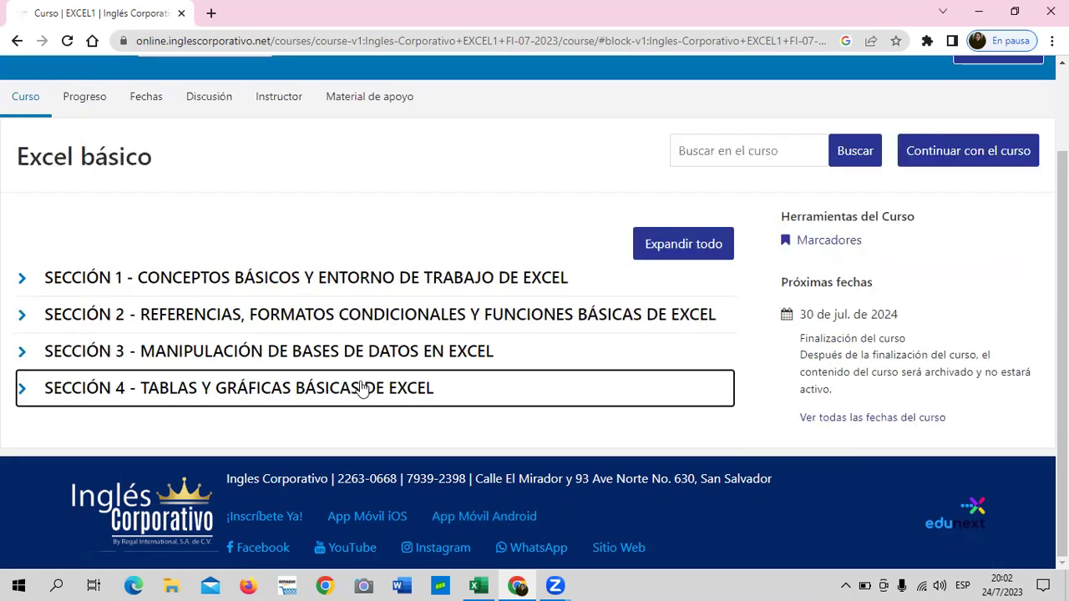
click(362, 388)
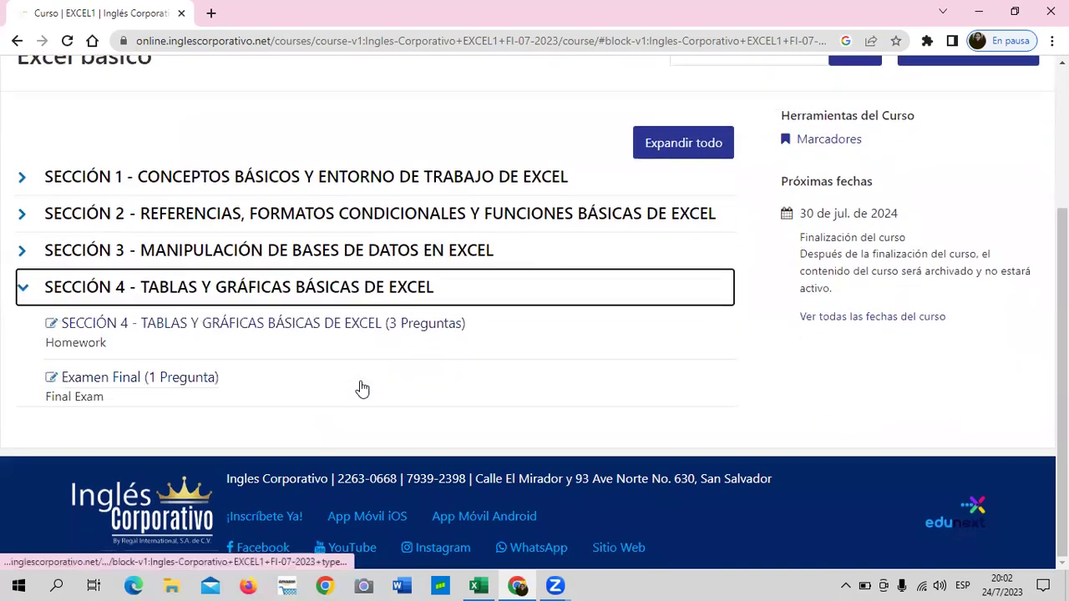
click(300, 318)
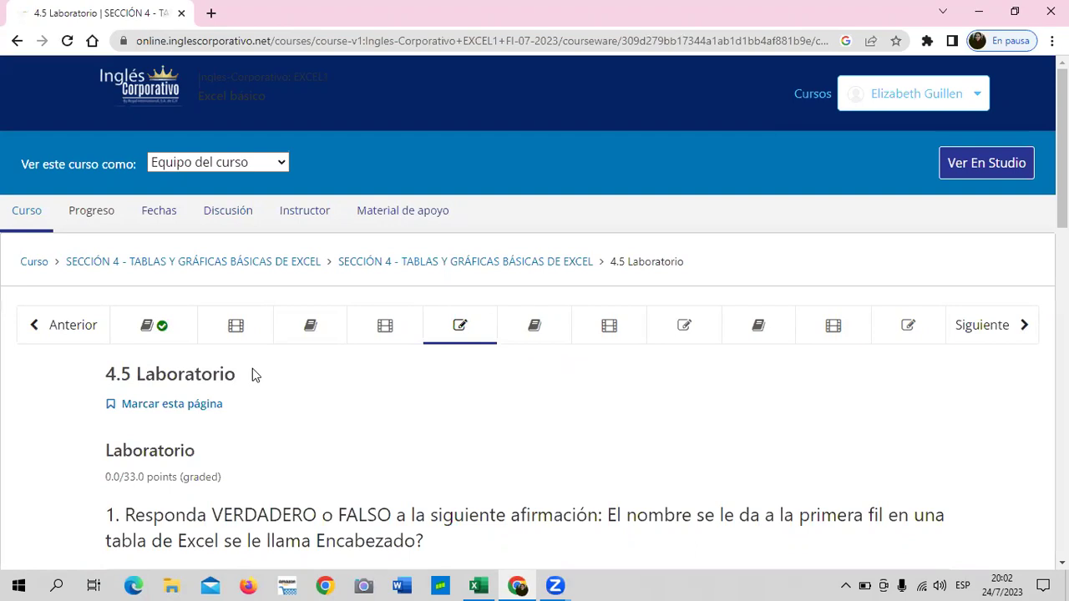
Browse the 4.8 and 4.5 Laboratorio units, landing on 4.1 Objetivo de la lección.
scroll(362, 357, down, 4)
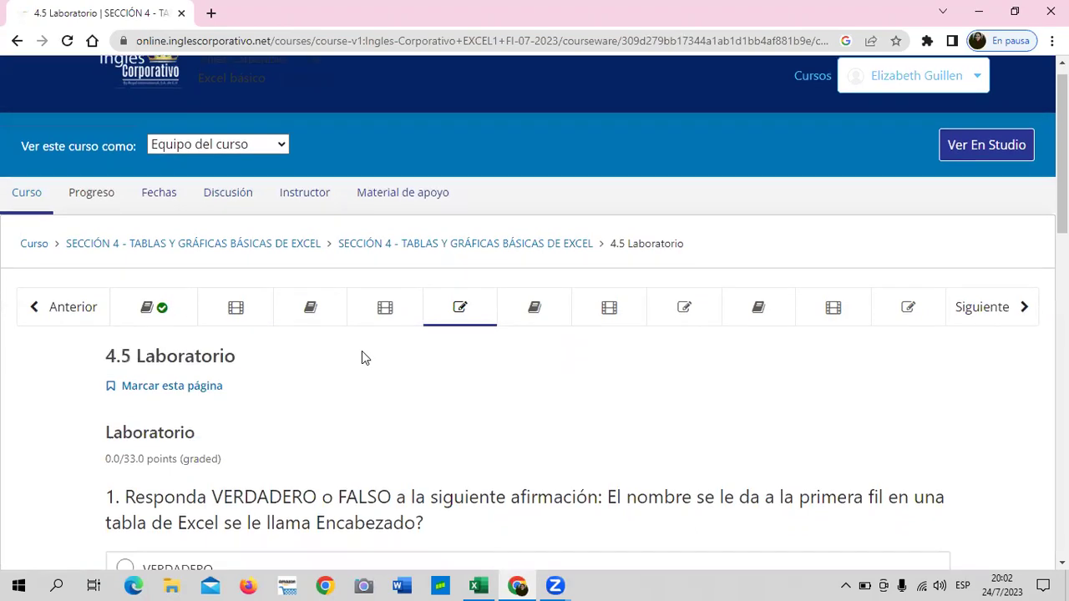
scroll(361, 357, up, 2)
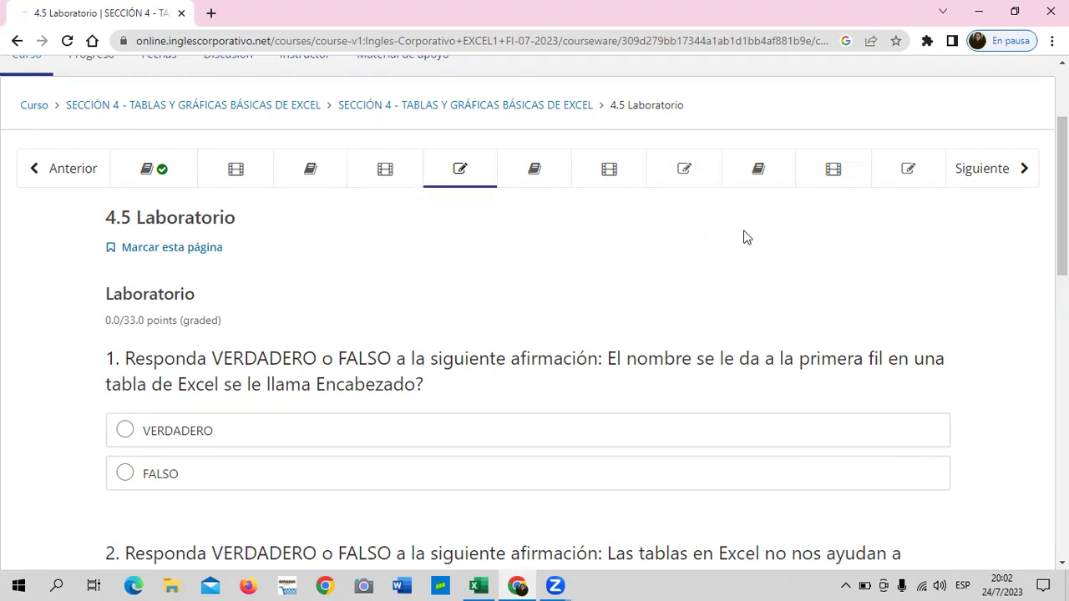
click(711, 179)
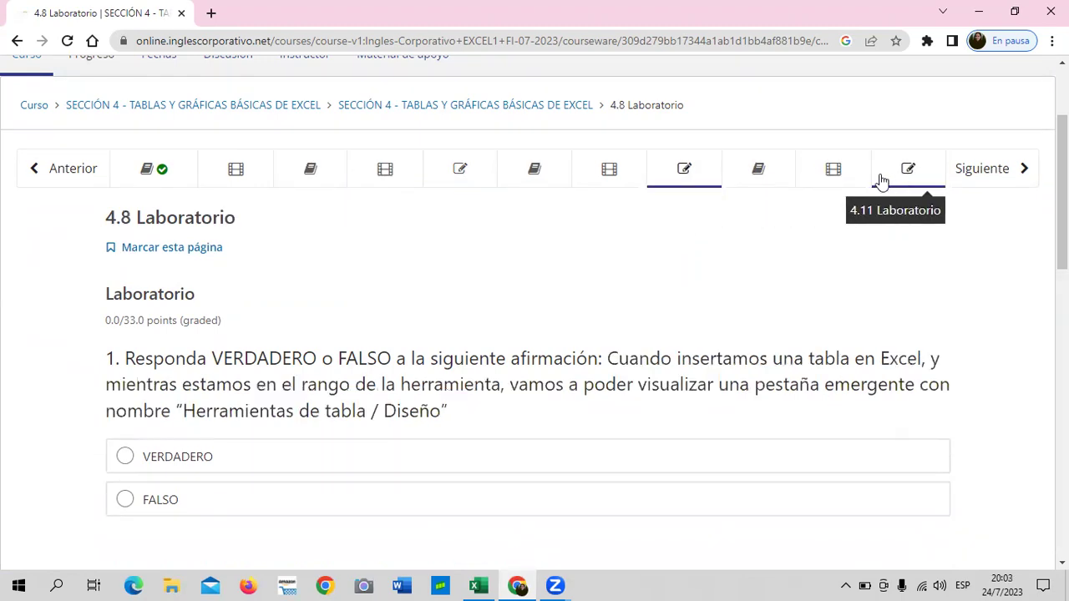
click(881, 181)
click(487, 171)
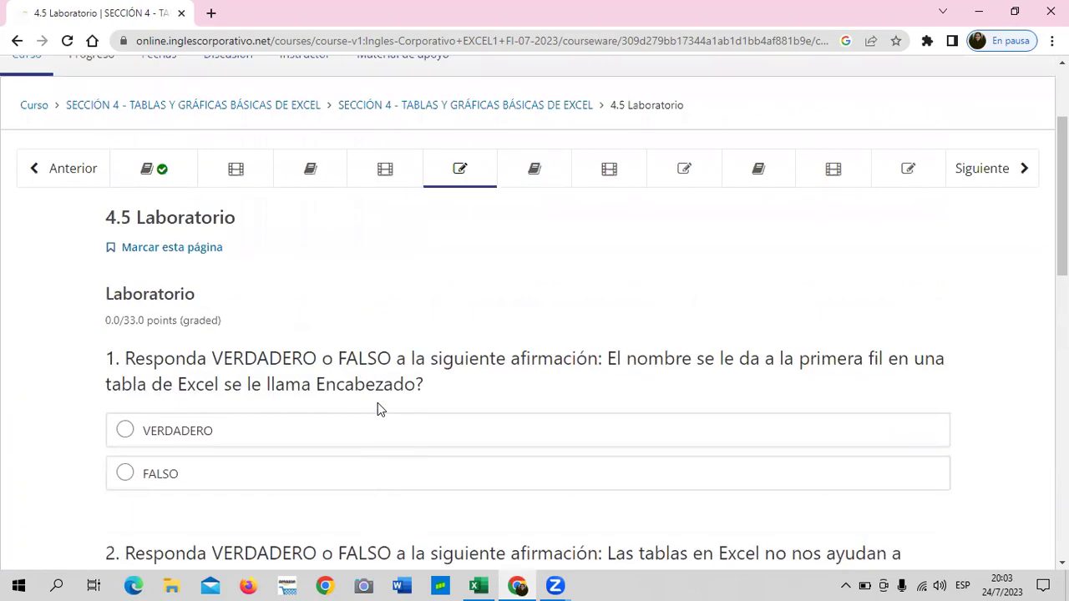
click(171, 169)
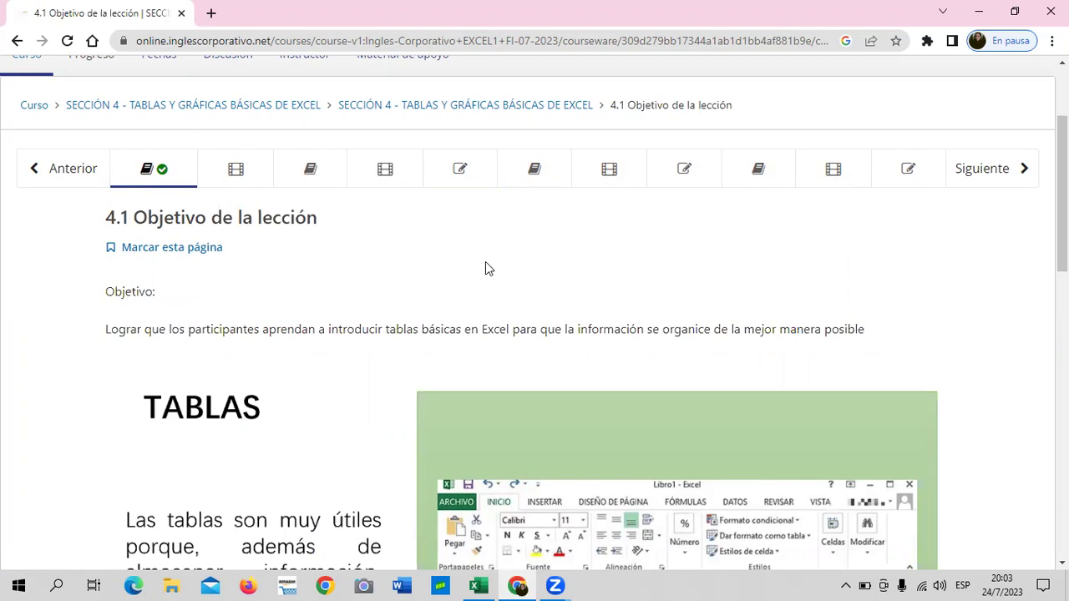
Scroll to the bottom of lesson 4.1 and advance with Siguiente to 4.2 - Tablas básicas.
scroll(501, 261, down, 1)
scroll(505, 267, down, 7)
scroll(518, 418, down, 3)
scroll(418, 476, down, 2)
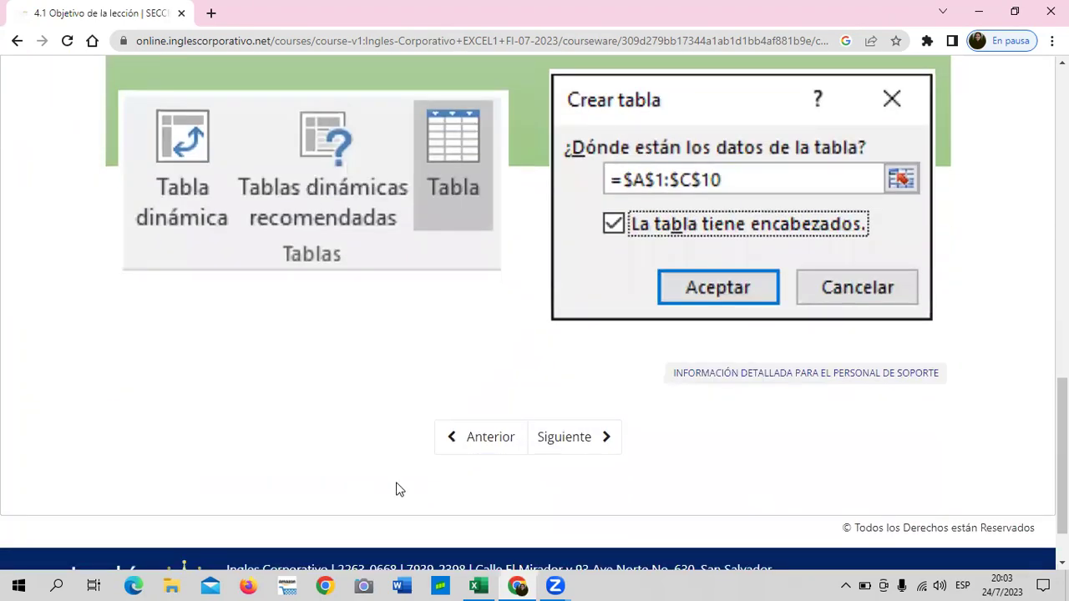
scroll(583, 414, down, 1)
click(573, 363)
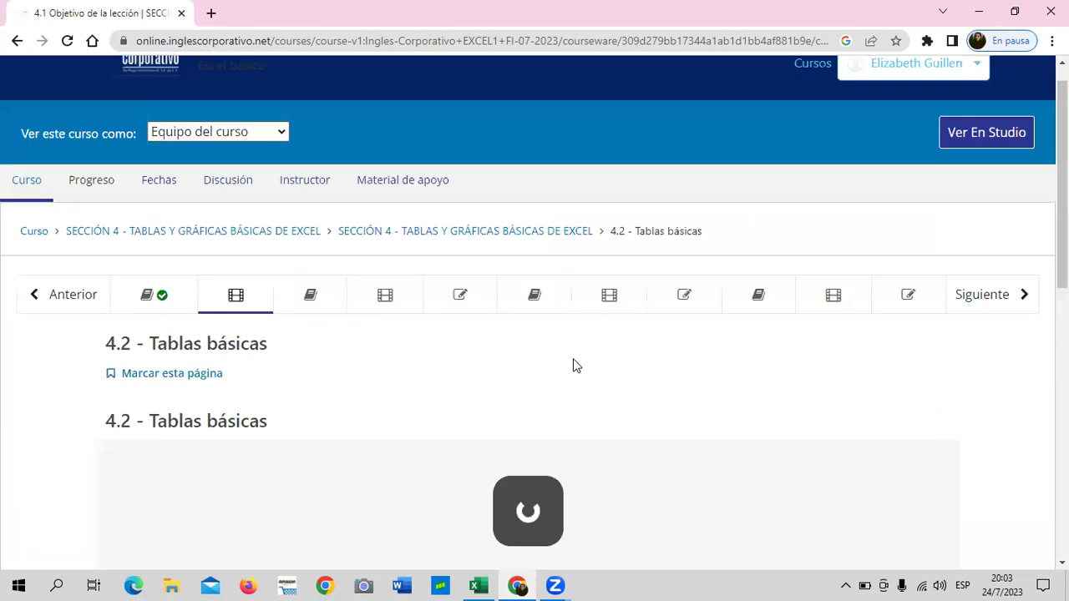
scroll(485, 441, down, 5)
scroll(484, 441, down, 2)
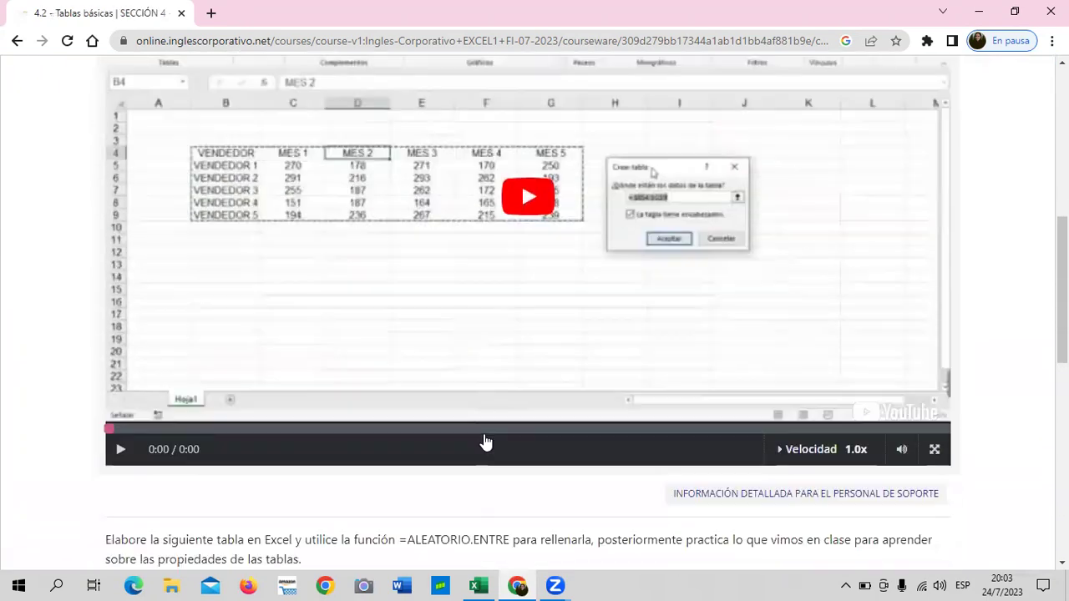
scroll(485, 441, down, 1)
scroll(365, 465, down, 1)
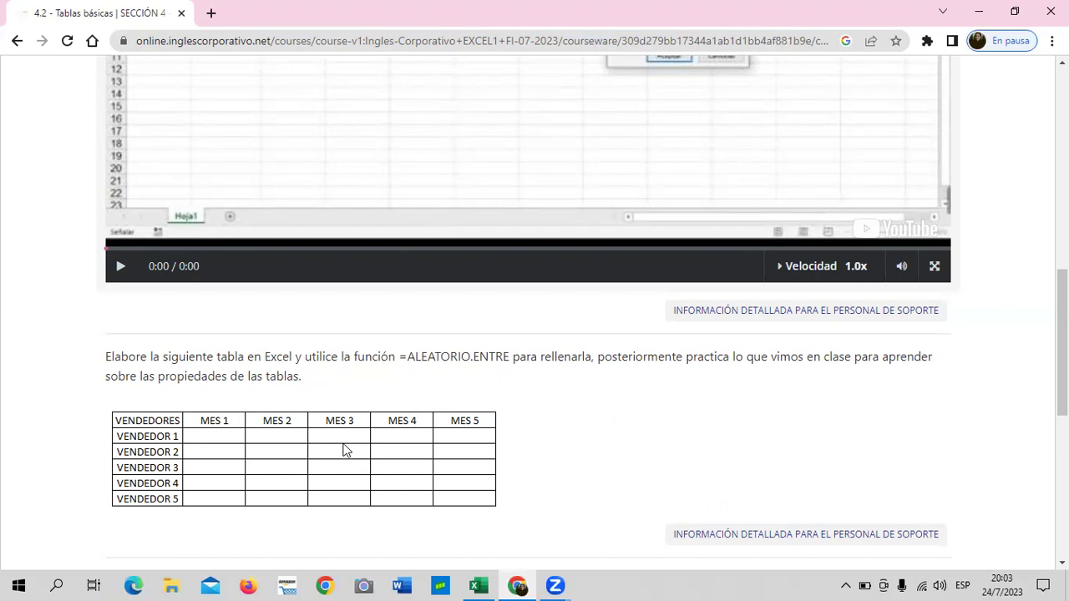
scroll(354, 422, up, 1)
scroll(354, 426, up, 1)
scroll(355, 428, up, 2)
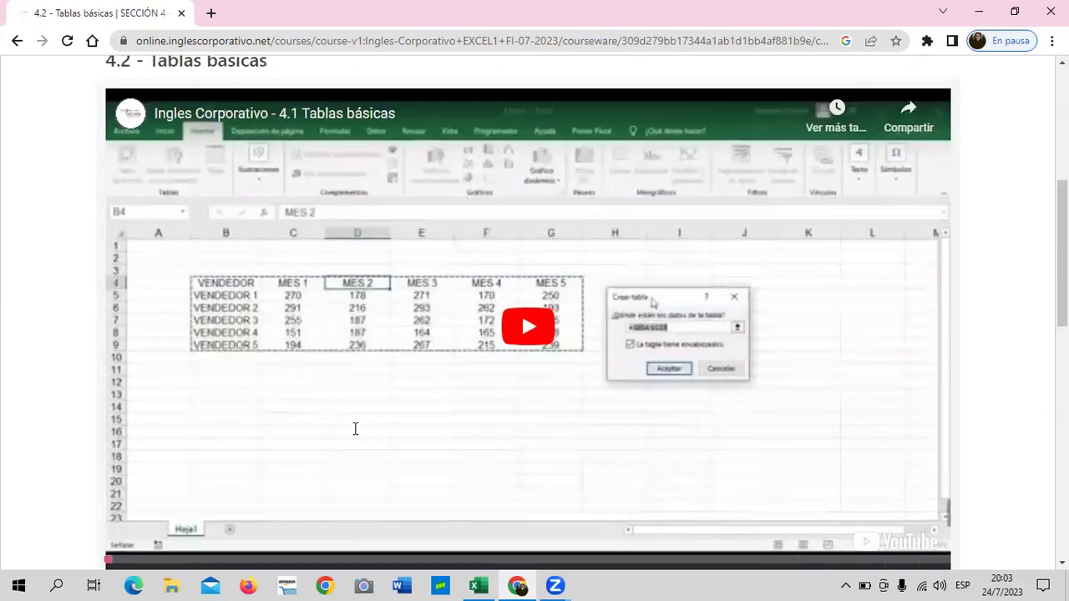
scroll(355, 428, up, 2)
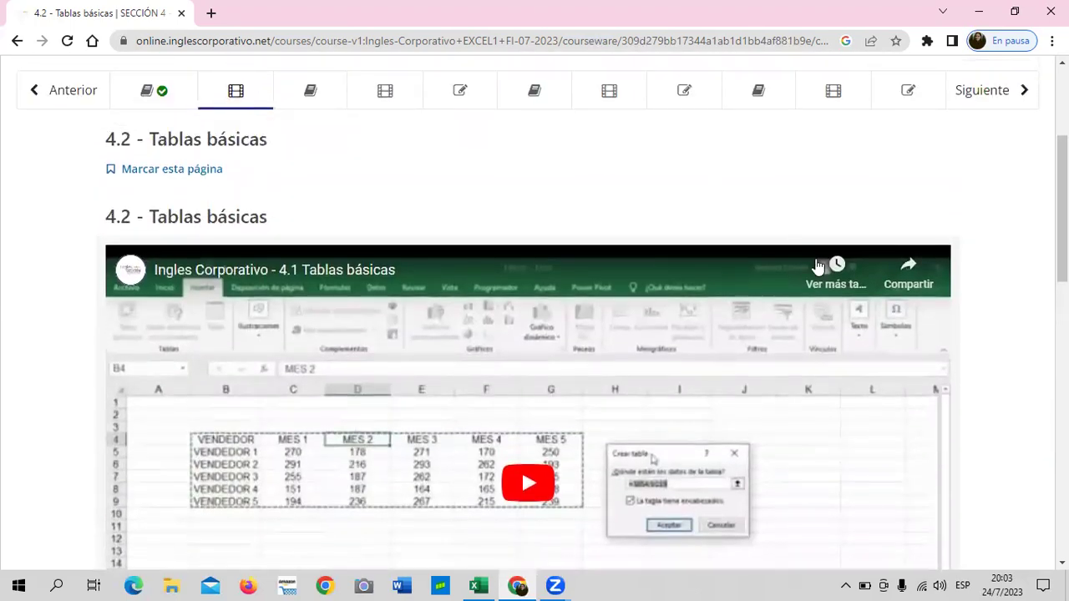
scroll(469, 417, down, 1)
scroll(468, 417, down, 2)
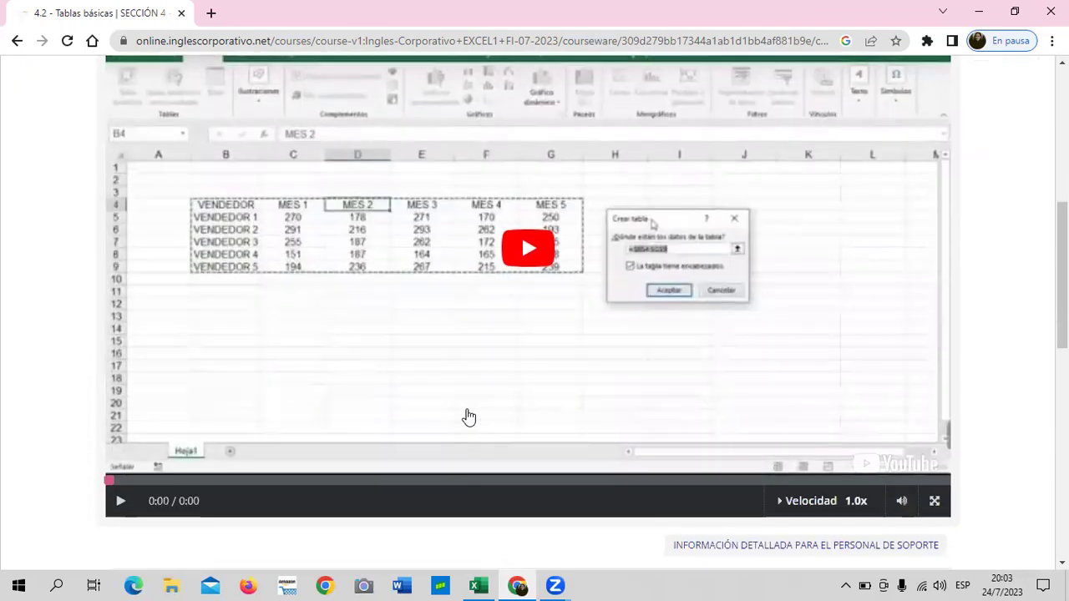
scroll(465, 418, up, 2)
scroll(175, 238, up, 1)
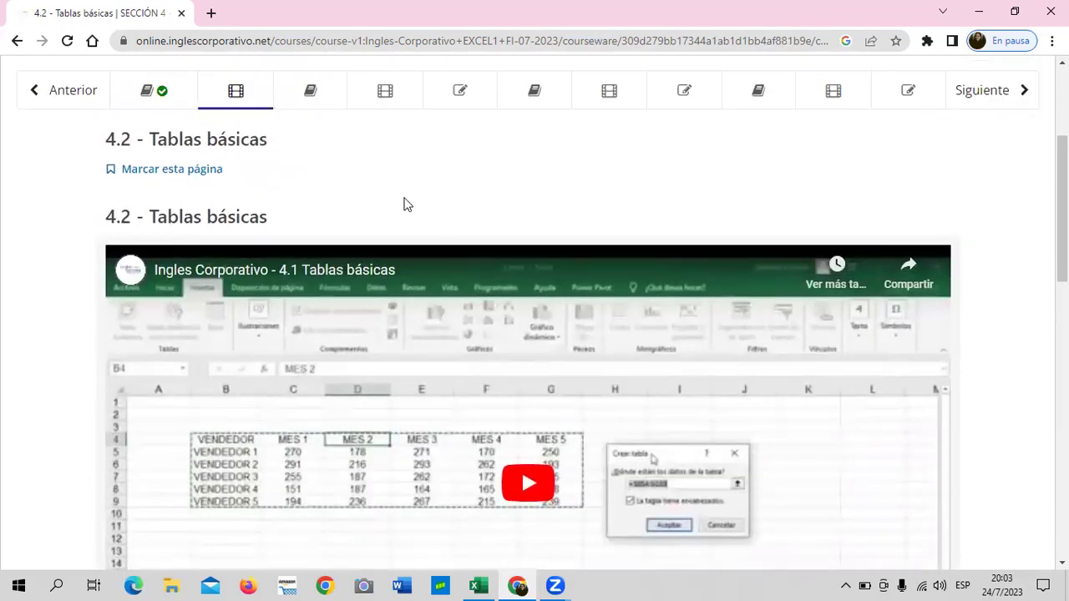
click(189, 93)
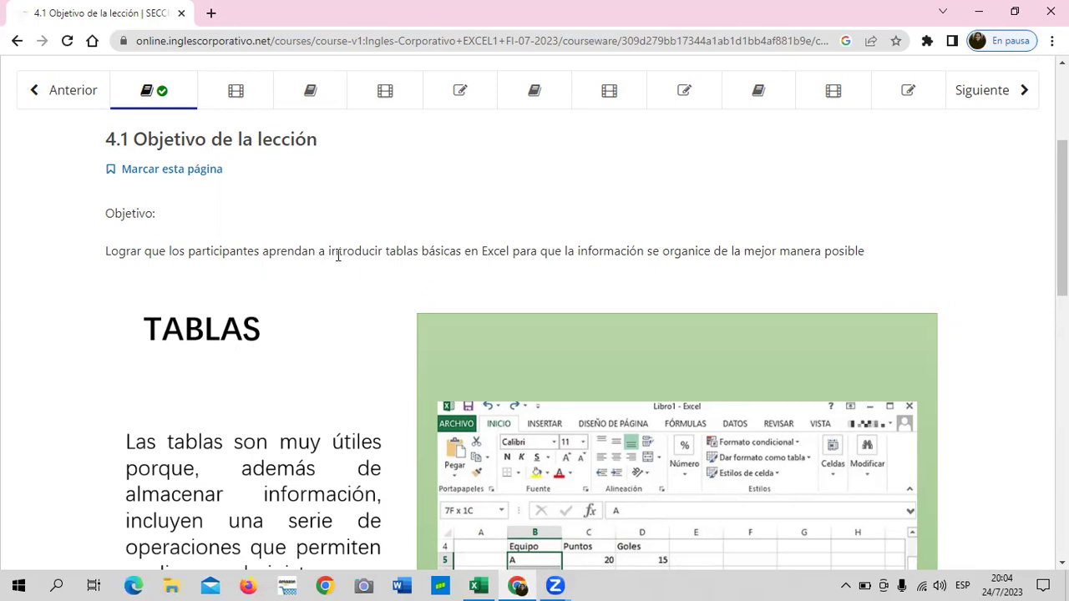
scroll(575, 310, down, 1)
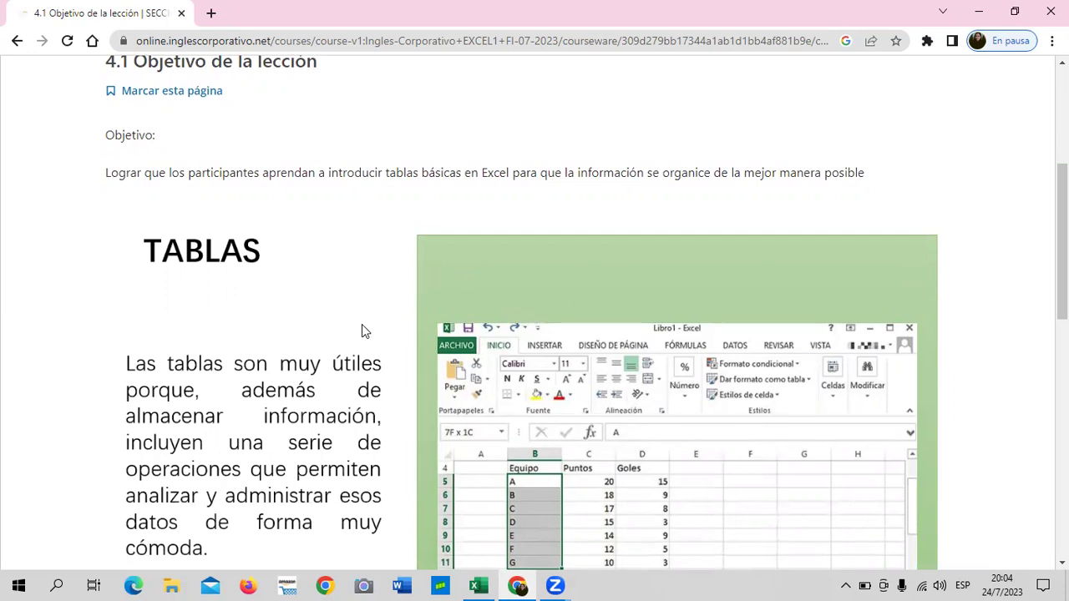
scroll(355, 327, down, 1)
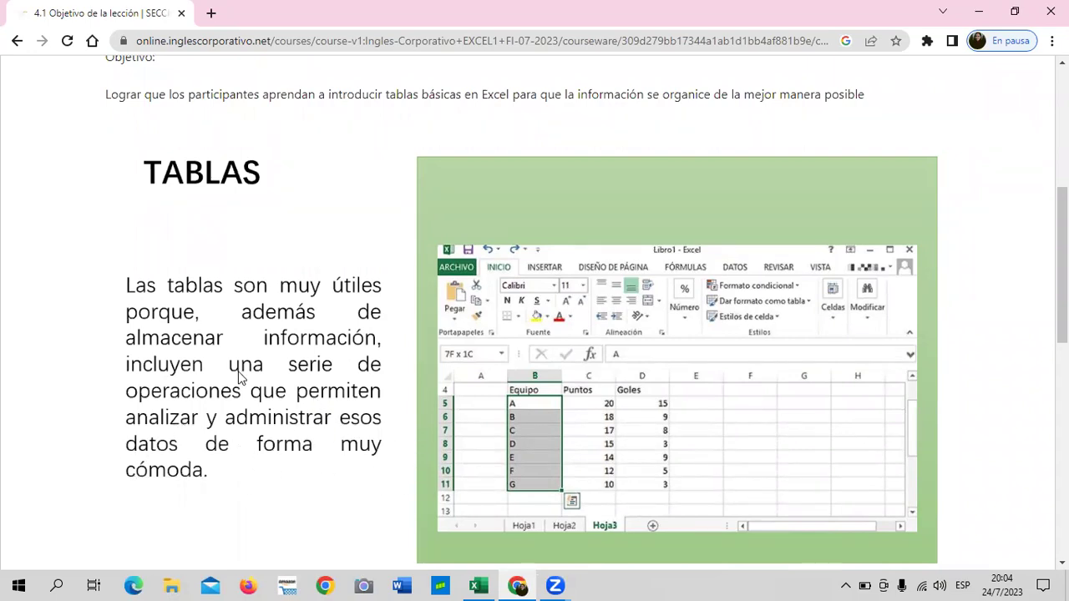
scroll(242, 376, down, 2)
scroll(243, 370, down, 1)
scroll(326, 356, down, 1)
scroll(499, 364, down, 1)
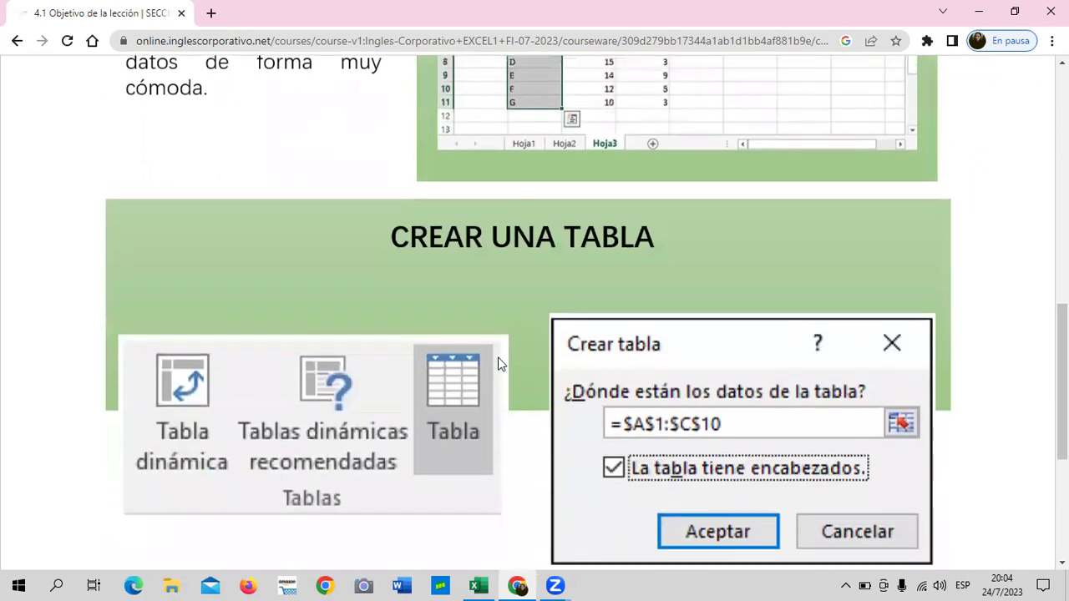
scroll(587, 362, down, 2)
scroll(587, 362, up, 1)
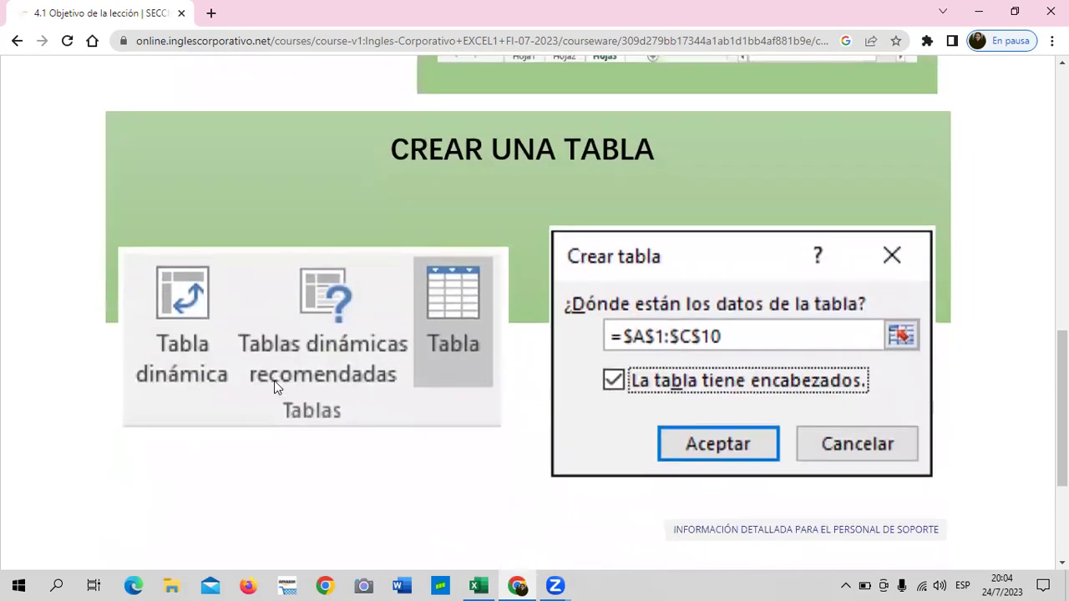
scroll(494, 334, down, 1)
scroll(493, 334, down, 2)
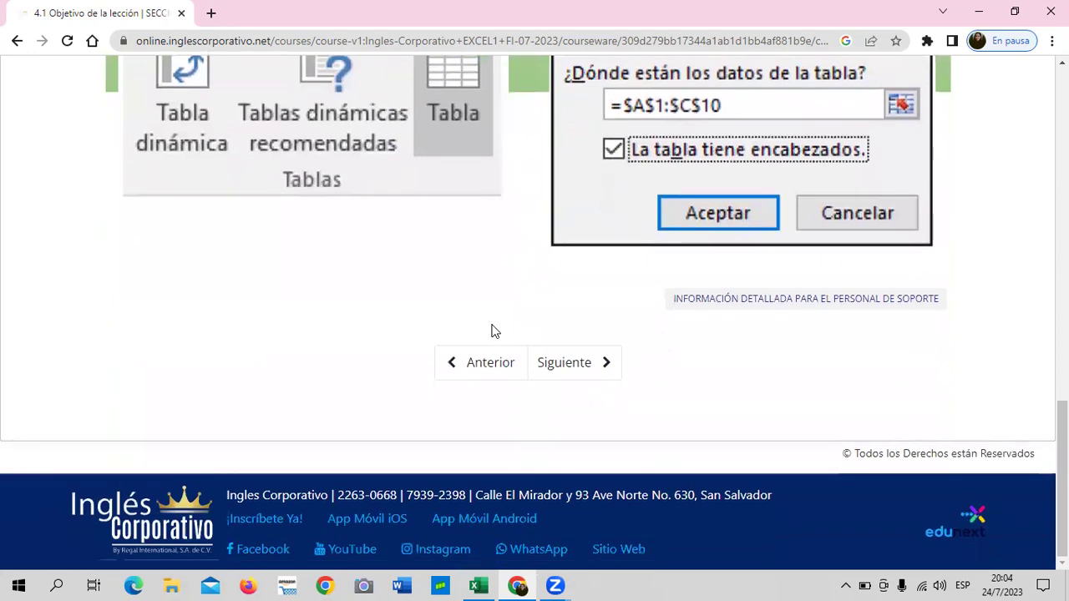
scroll(492, 331, up, 2)
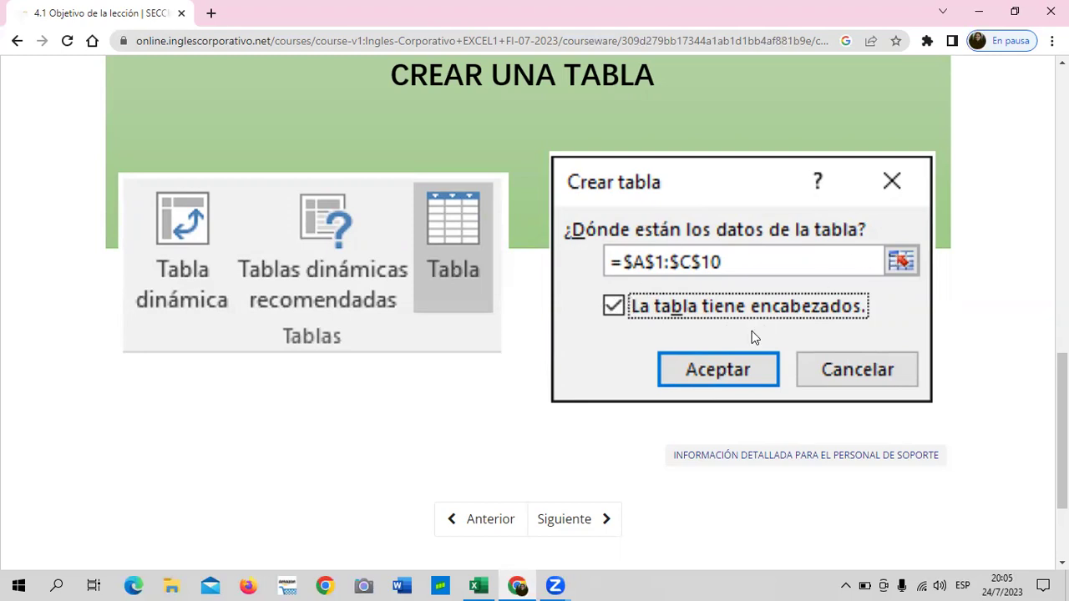
Open 4.2 Tablas básicas and scroll to the VENDEDORES by MES 1–5 ALEATORIO.ENTRE exercise.
click(570, 519)
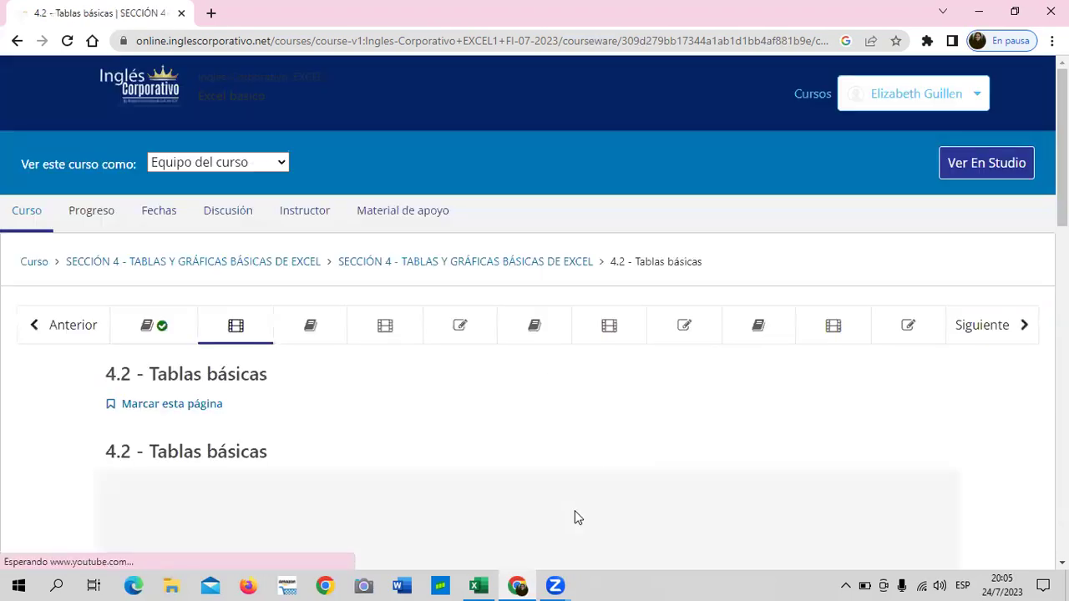
scroll(572, 423, down, 2)
scroll(572, 423, down, 2)
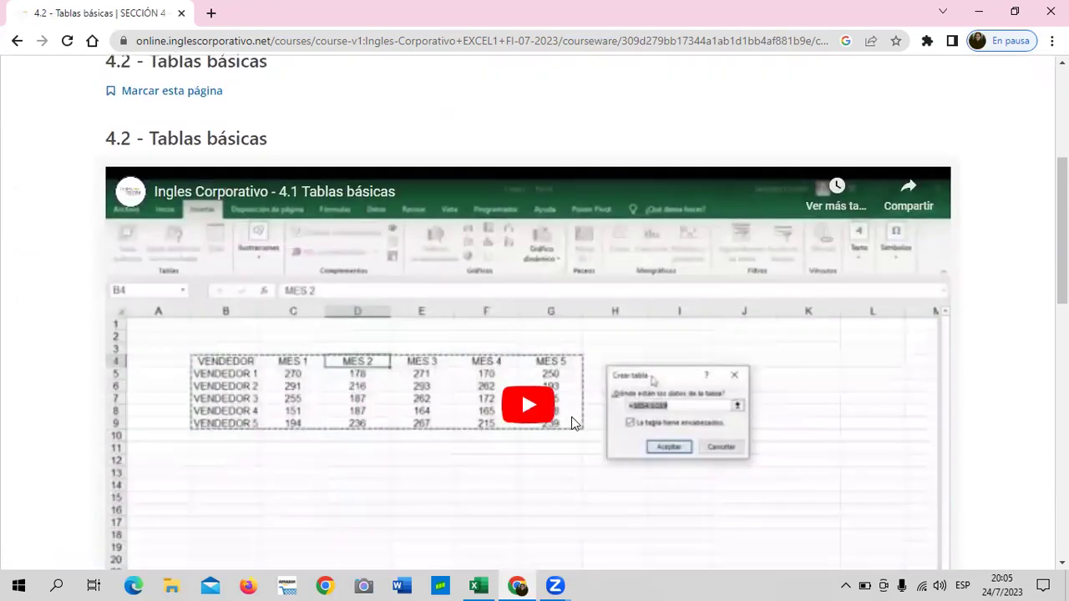
scroll(261, 446, down, 1)
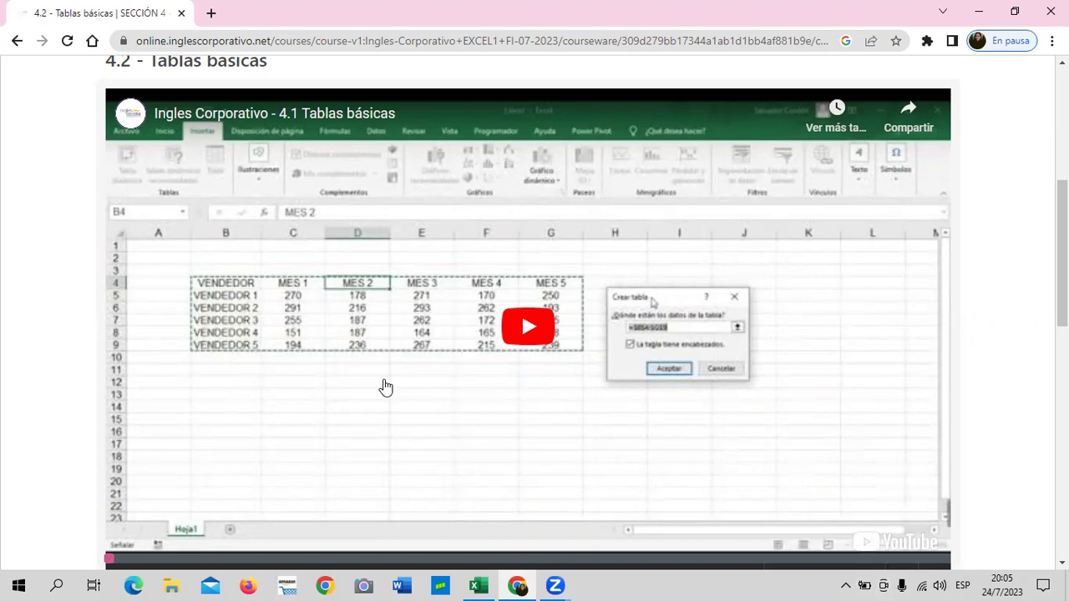
scroll(391, 425, down, 4)
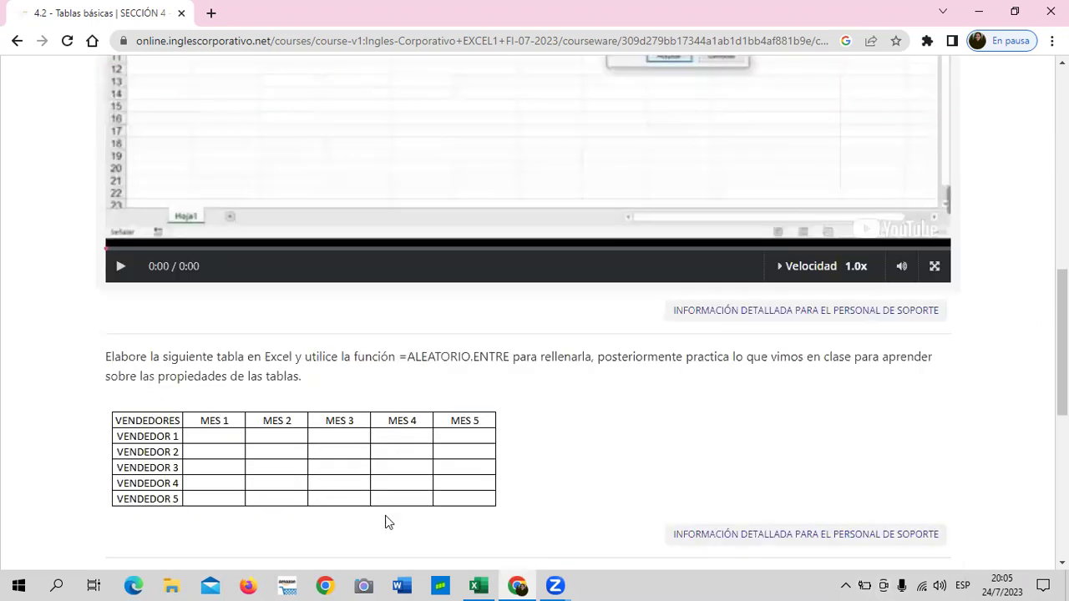
Bring the Libro1 workbook forward and scroll through the vendors' sales data on the Filtros sheet.
mouse_move(475, 580)
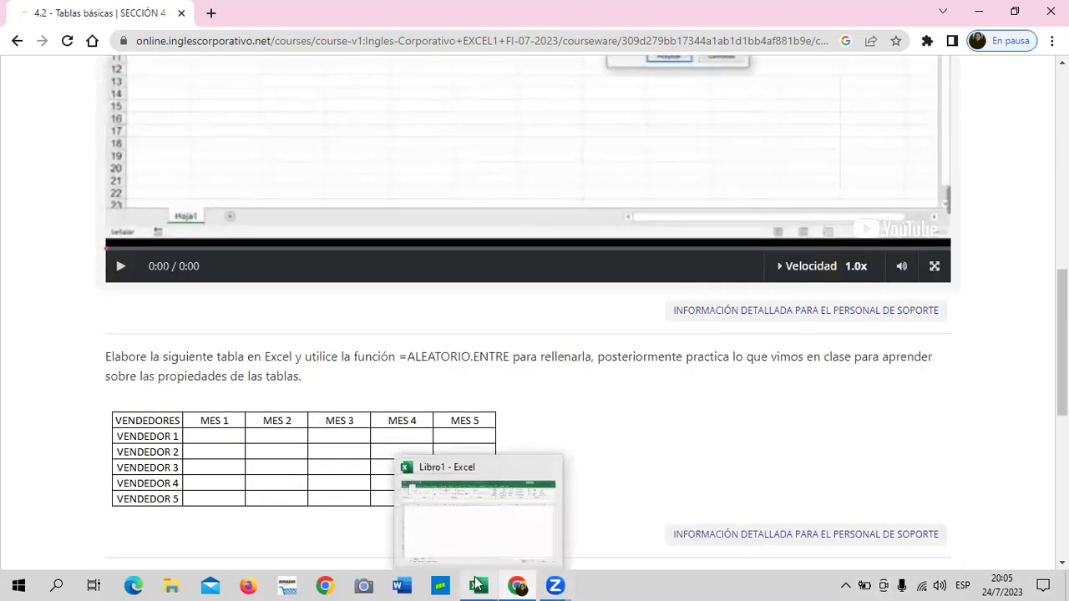
click(474, 514)
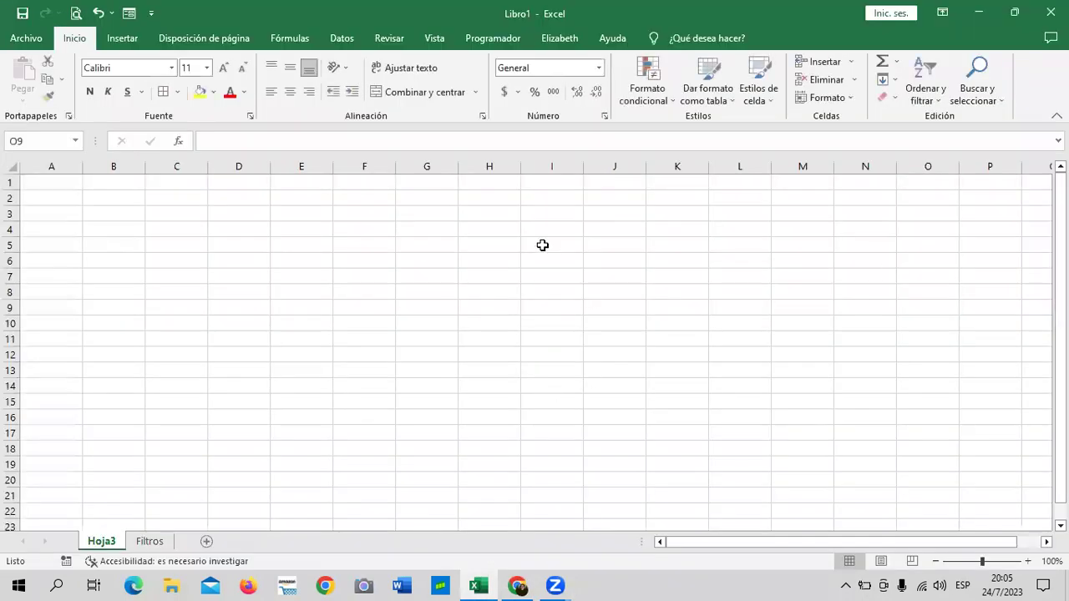
click(149, 542)
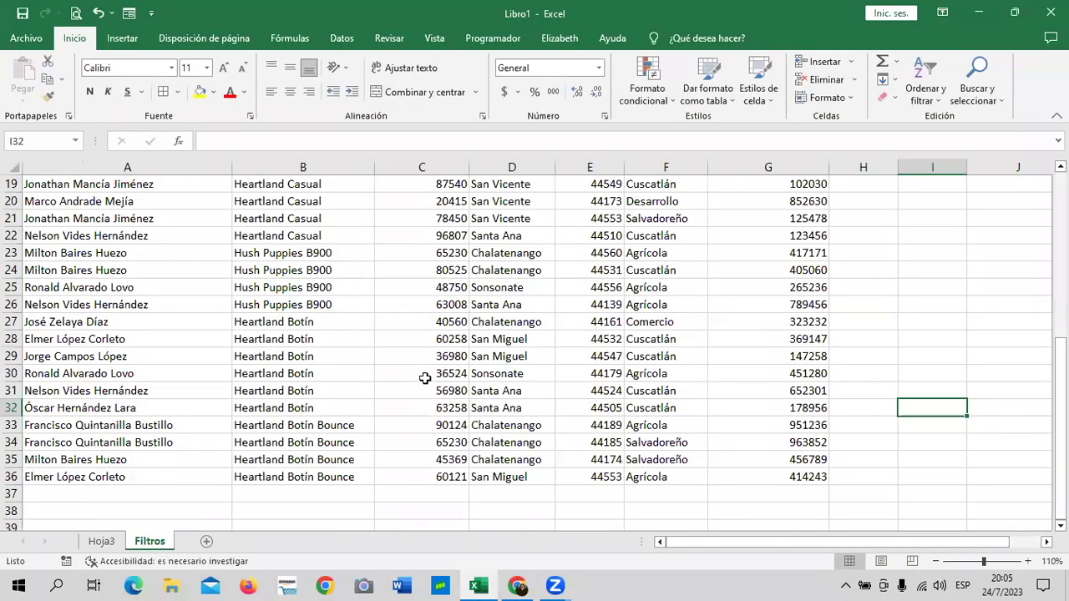
scroll(424, 379, up, 3)
scroll(424, 380, up, 3)
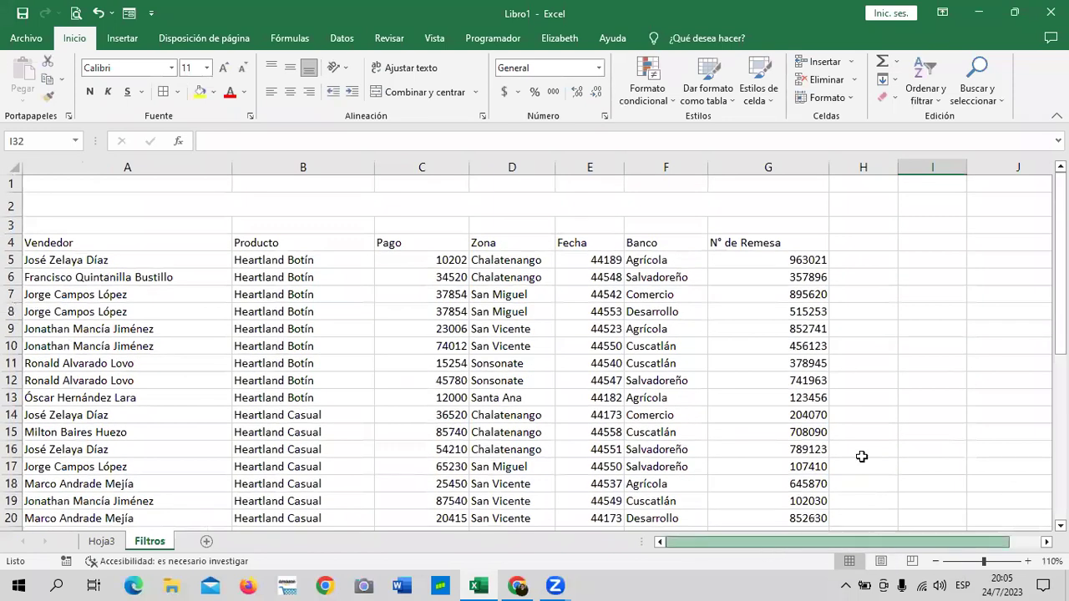
scroll(334, 367, down, 5)
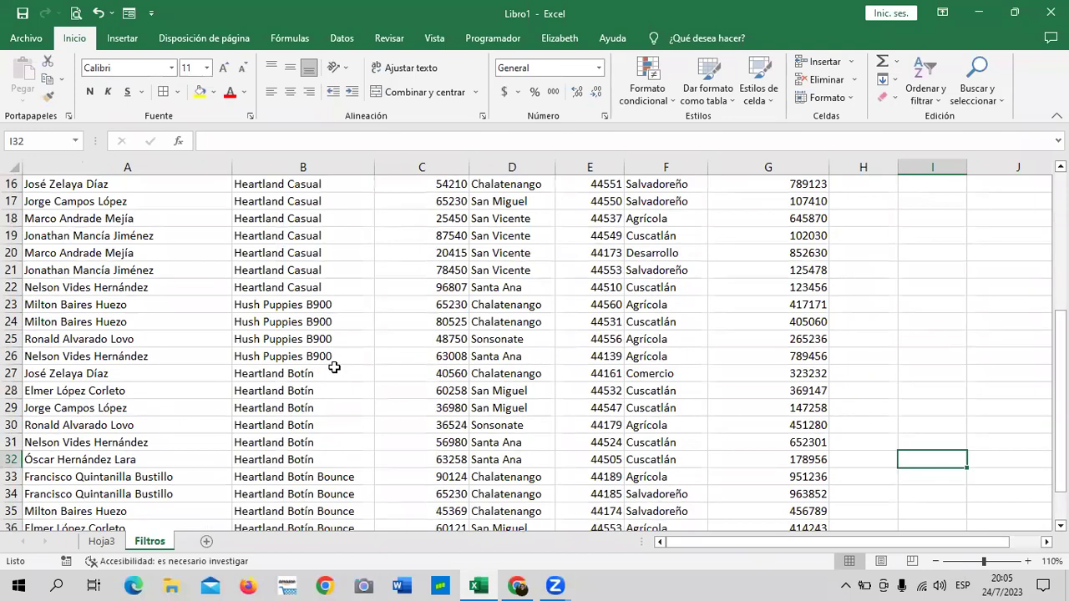
scroll(334, 367, down, 3)
scroll(334, 367, up, 3)
scroll(334, 367, up, 3)
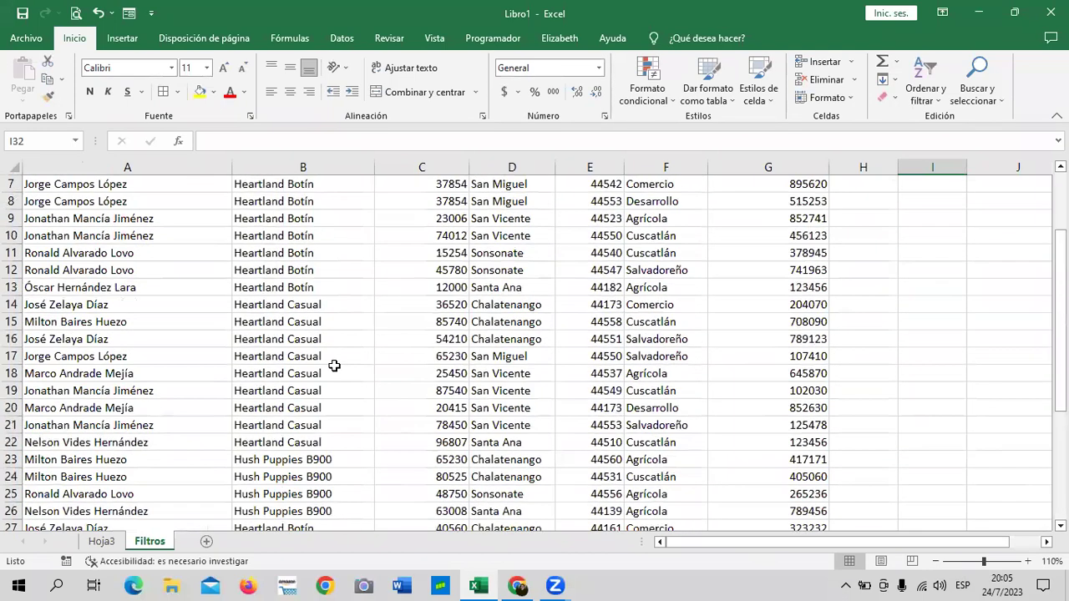
scroll(335, 368, up, 2)
Leave the Filtros data and switch to the blank Hoja3 sheet.
click(55, 323)
click(488, 329)
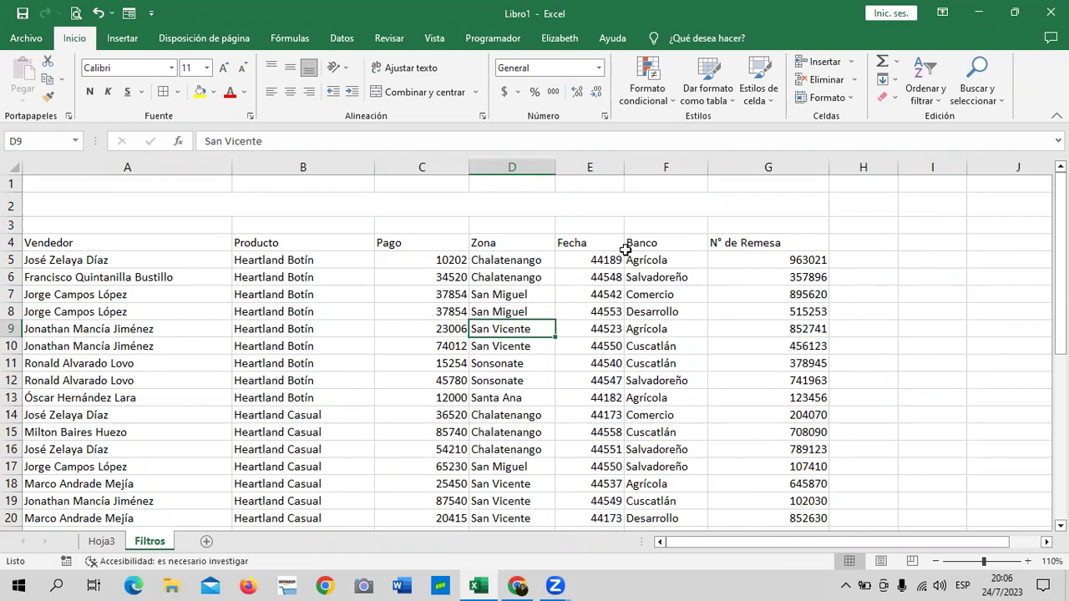
scroll(314, 410, down, 2)
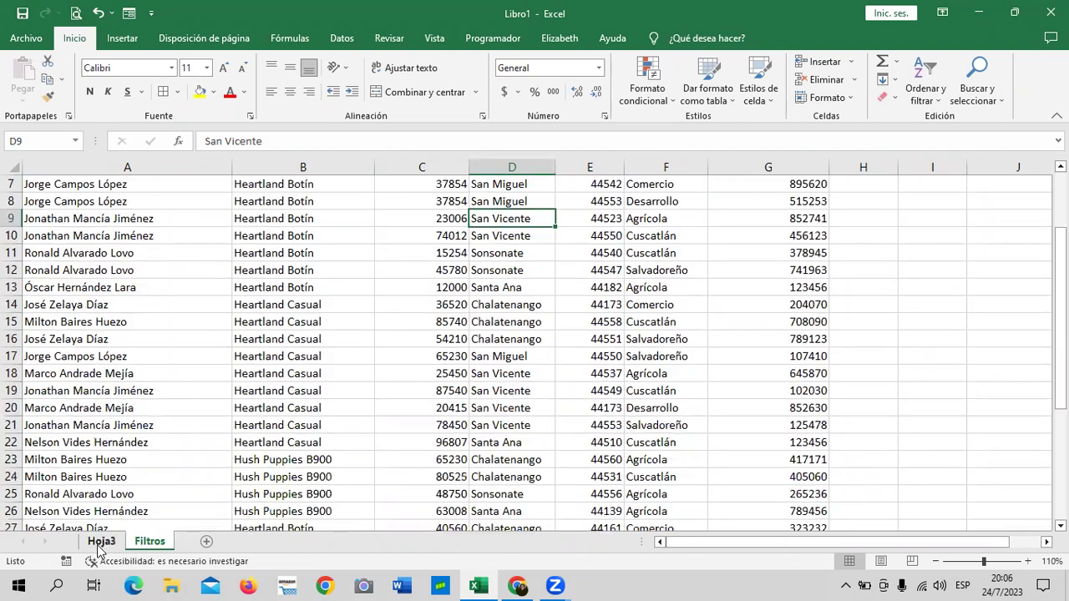
click(101, 542)
click(744, 333)
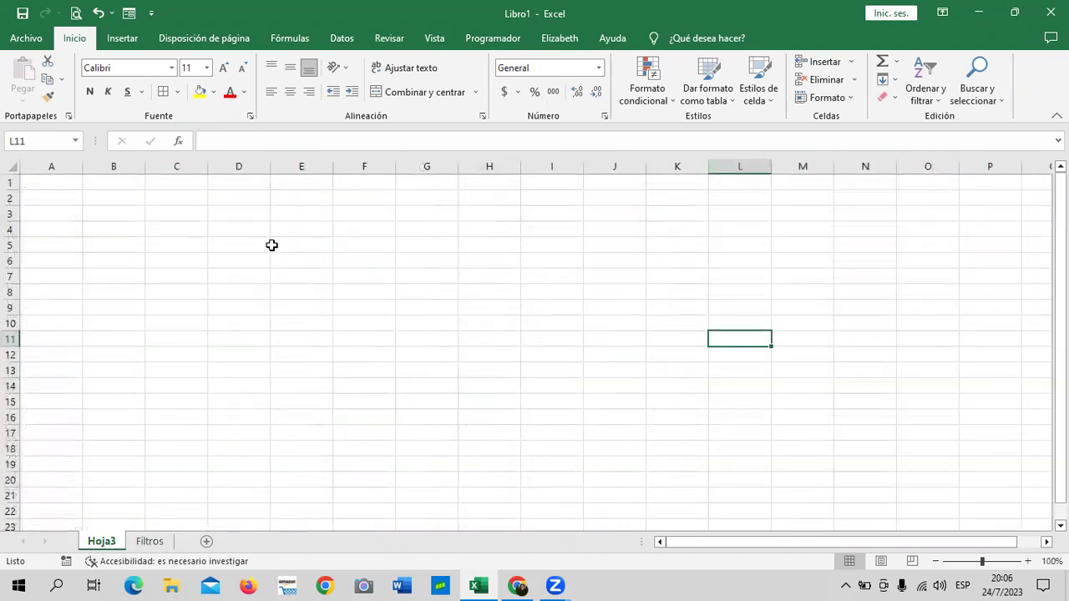
Enter 'Vendedor 1' in cell C4, correcting typos and discarding a stray character in C5.
click(168, 255)
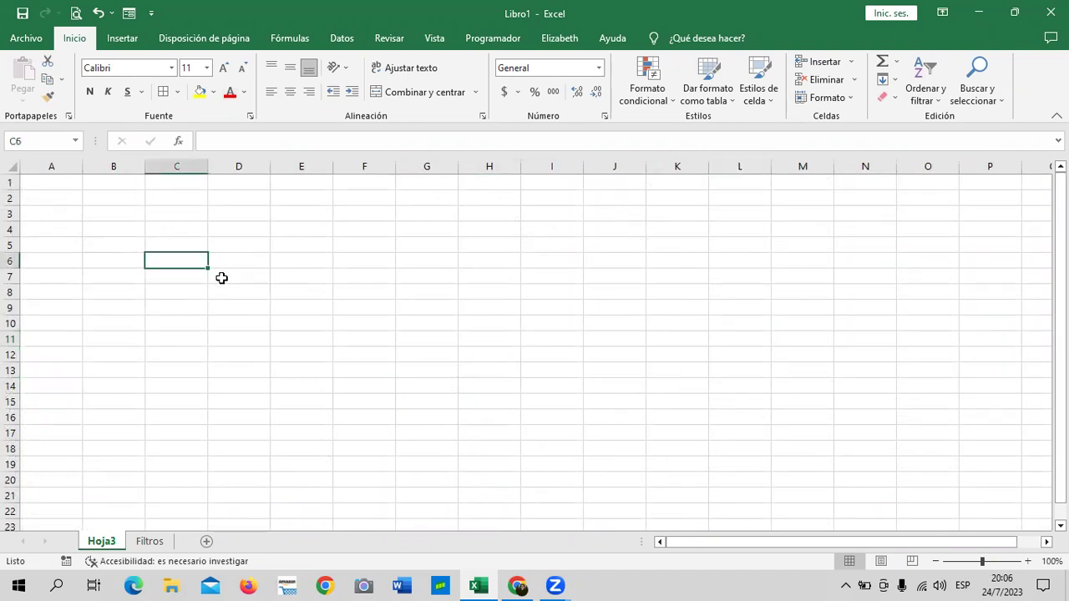
click(164, 241)
click(175, 227)
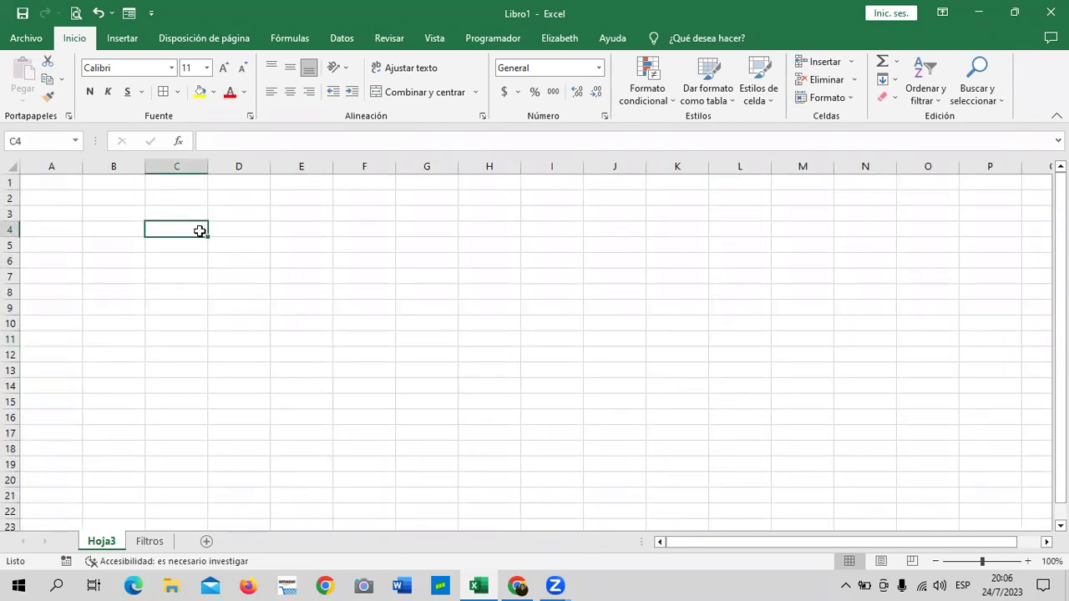
text(vende)
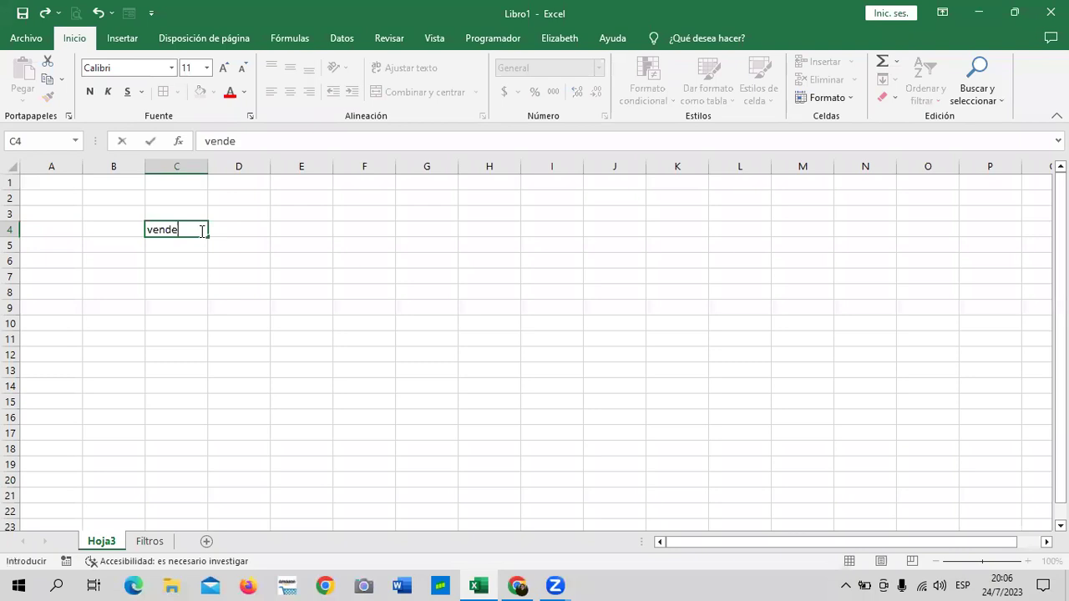
key(BackSpace)
key(BackSpace)
key(BackSpace)
text(ve)
key(Caps_Lock)
key(BackSpace)
key(Caps_Lock)
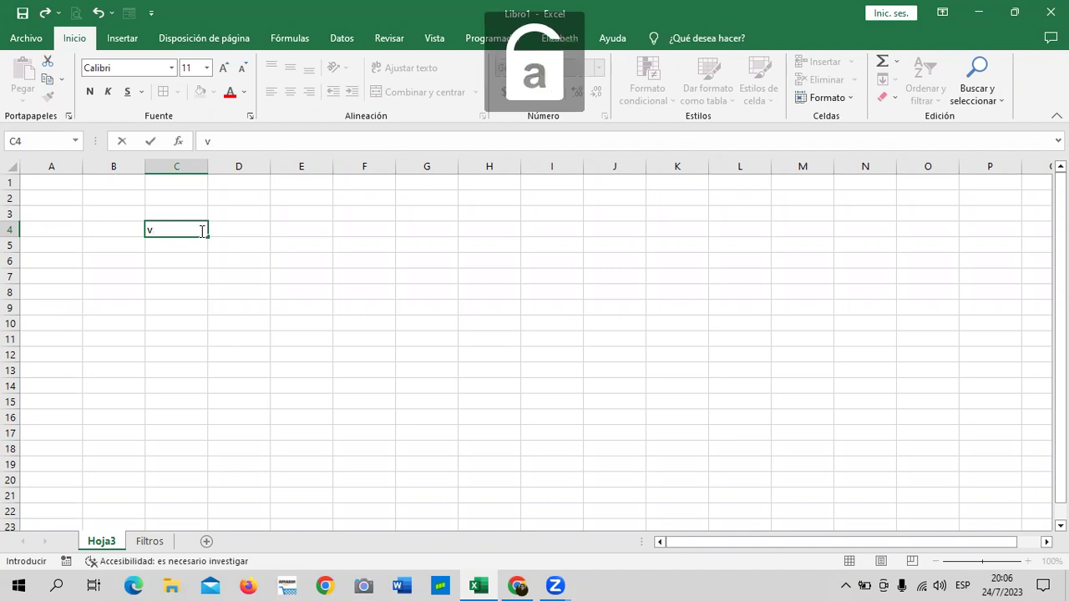
key(BackSpace)
text(Vended)
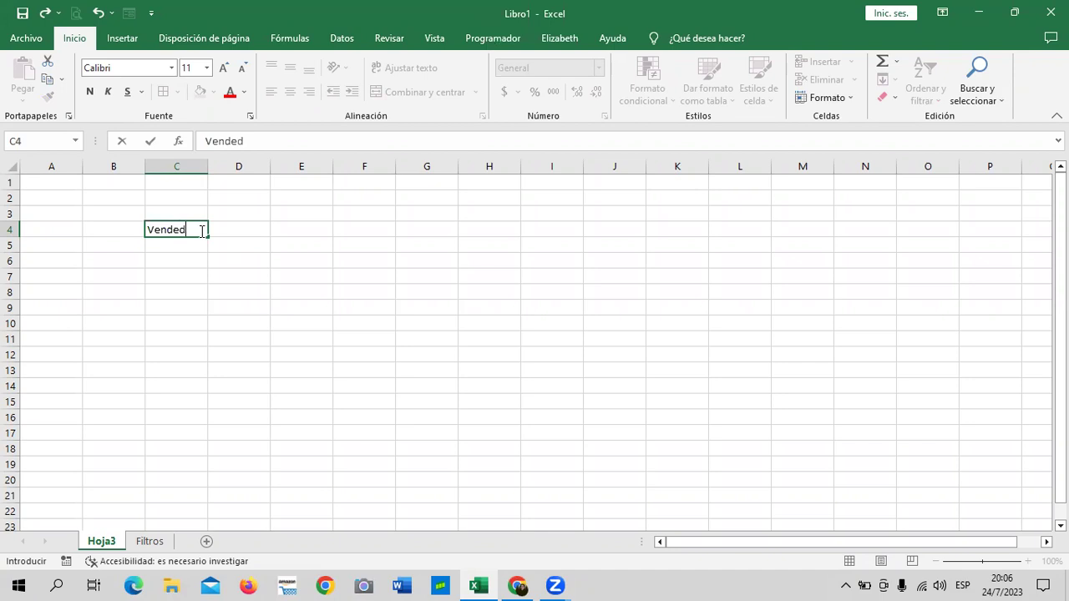
text(or 1)
key(Return)
text(})
click(163, 246)
key(Return)
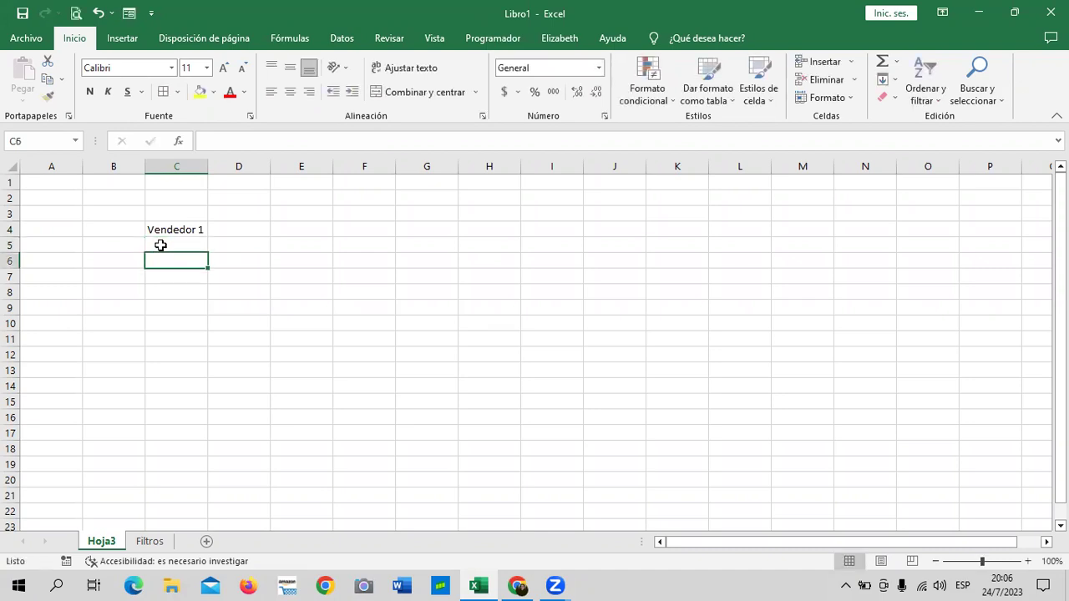
Fill Vendedor 2 through Vendedor 10 down to C13 and widen column C to fit.
click(173, 229)
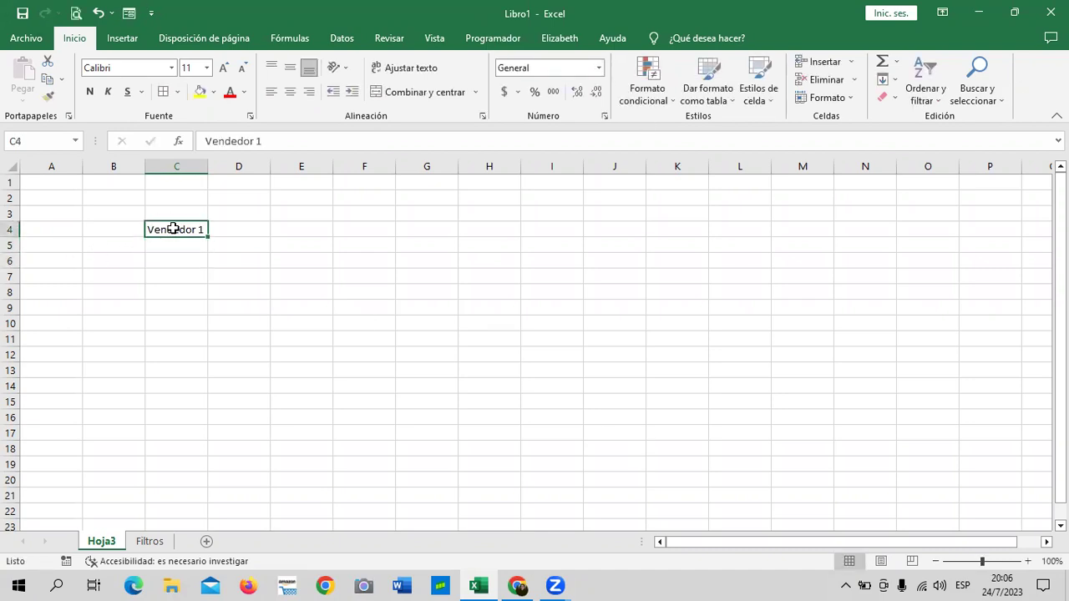
drag(206, 242, 216, 377)
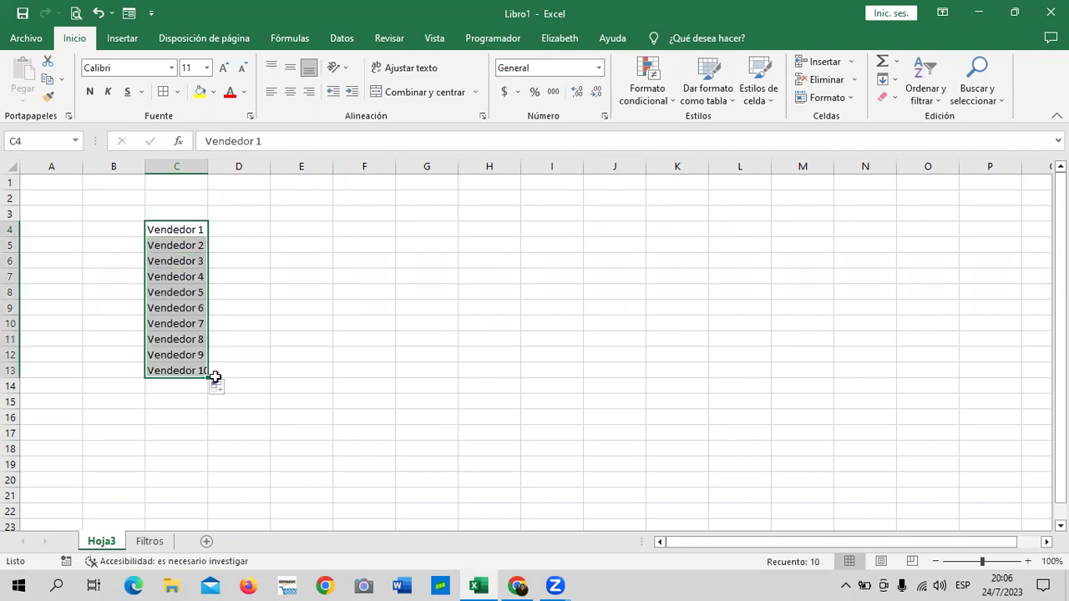
drag(207, 166, 244, 166)
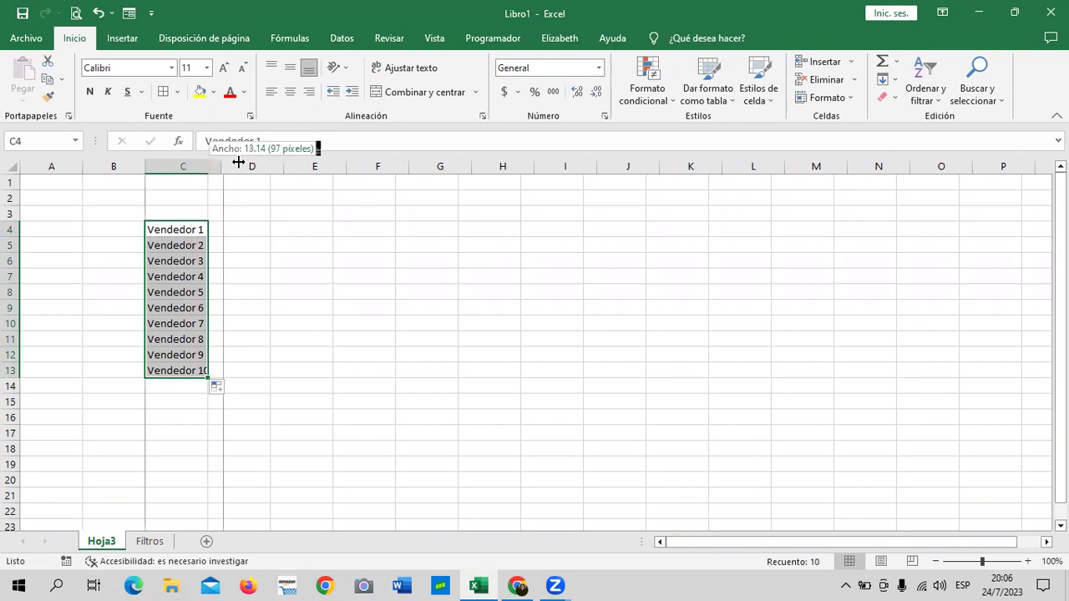
click(361, 335)
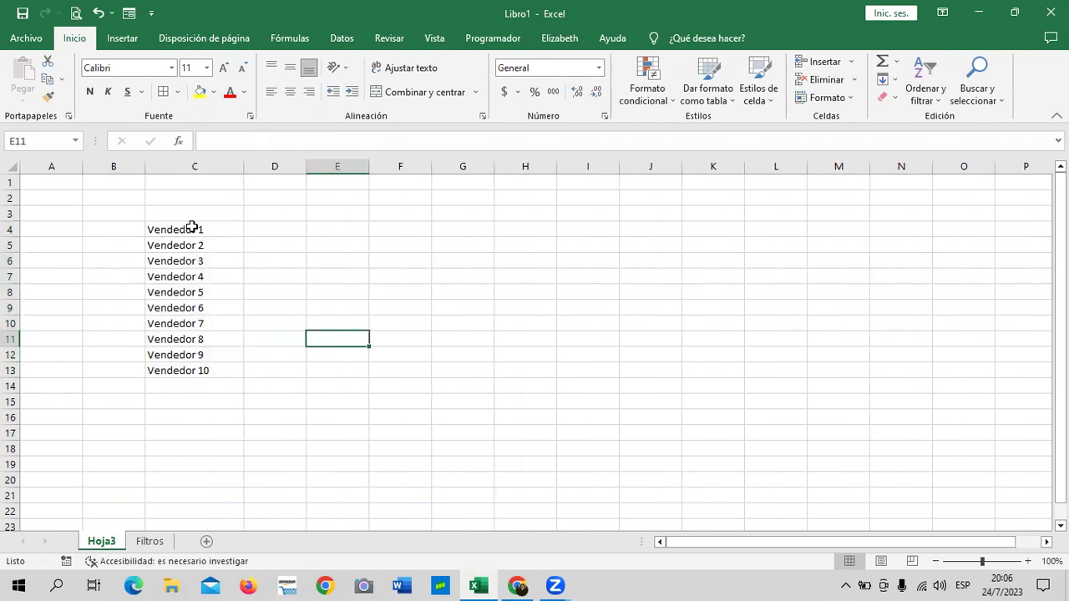
drag(195, 227, 203, 370)
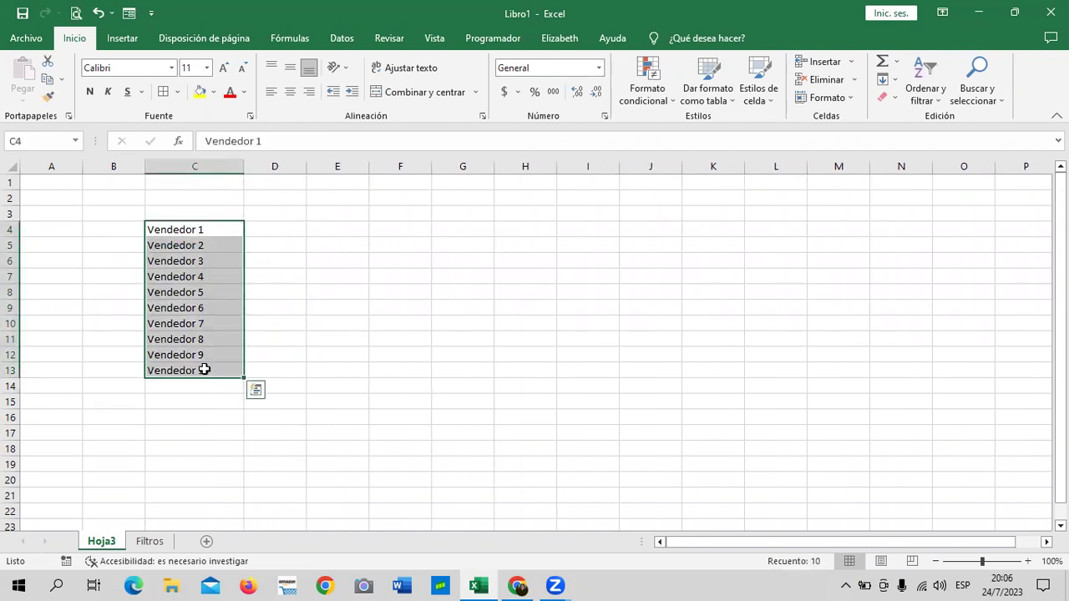
click(451, 338)
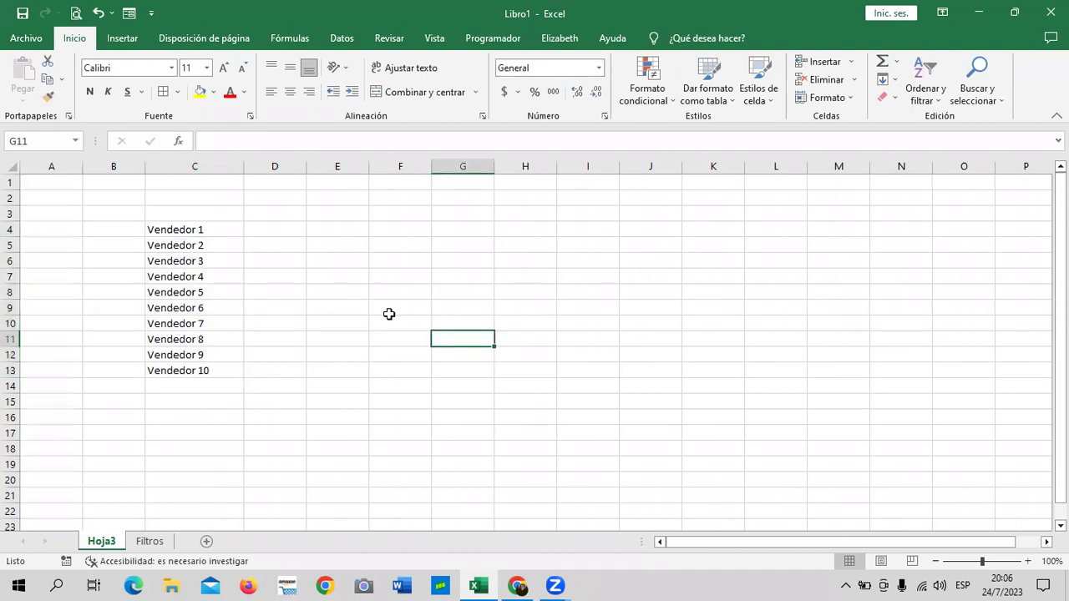
click(215, 212)
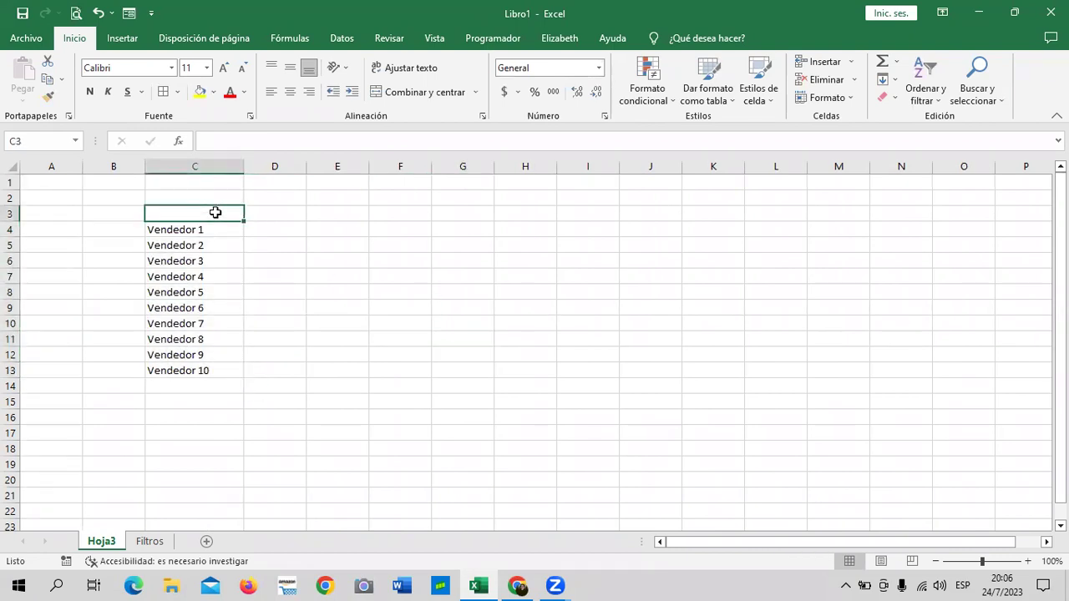
Put NOMBRE in C3, fill ENERO through MARZO across D3:F3, and put TOTAL in G3.
key(Caps_Lock)
text(NOMBRES)
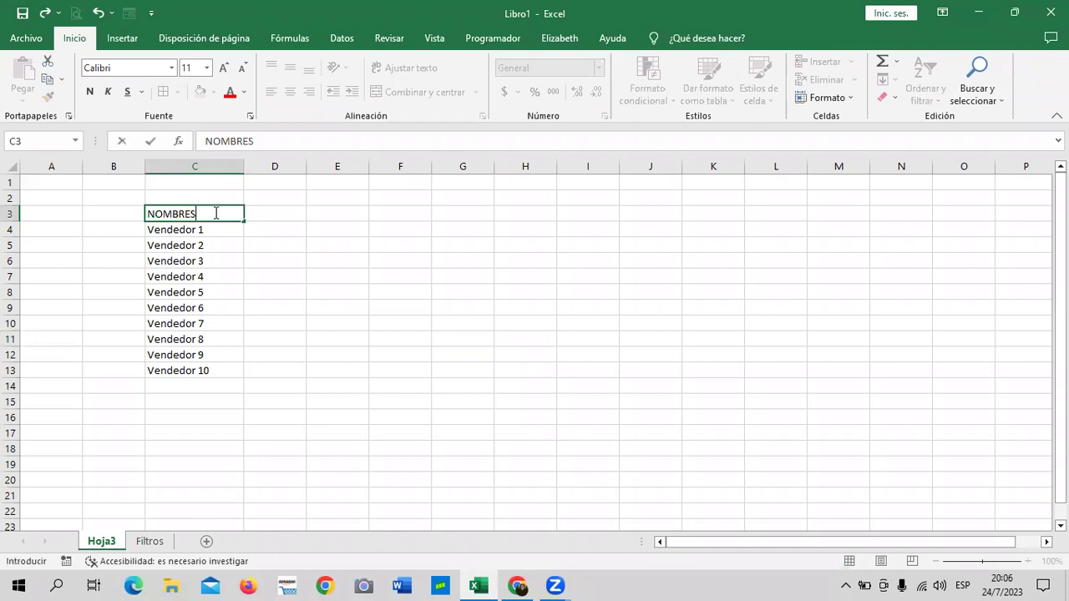
key(Tab)
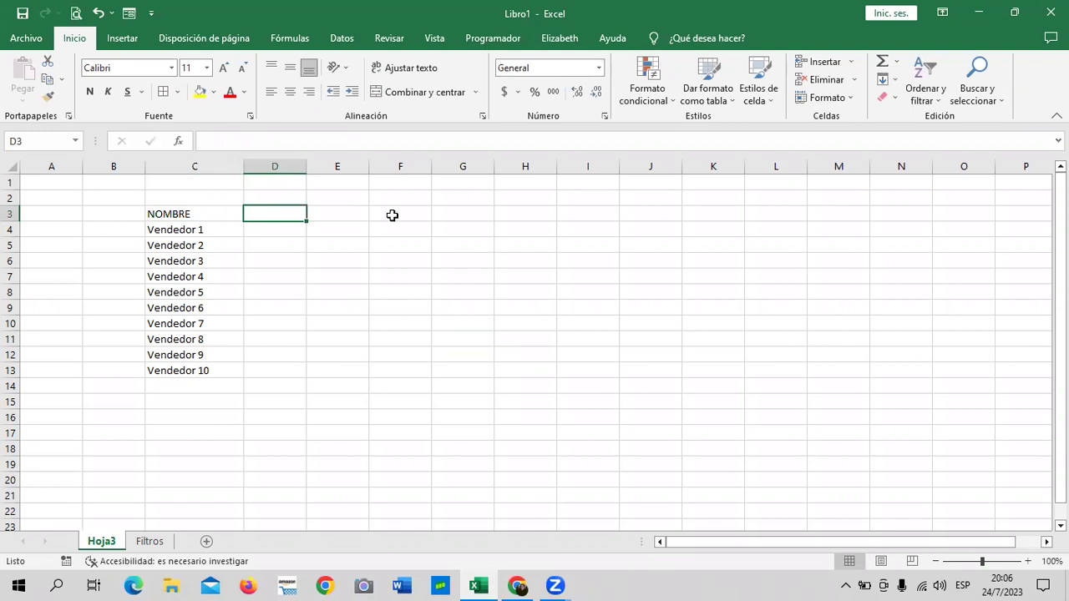
text(ENER)
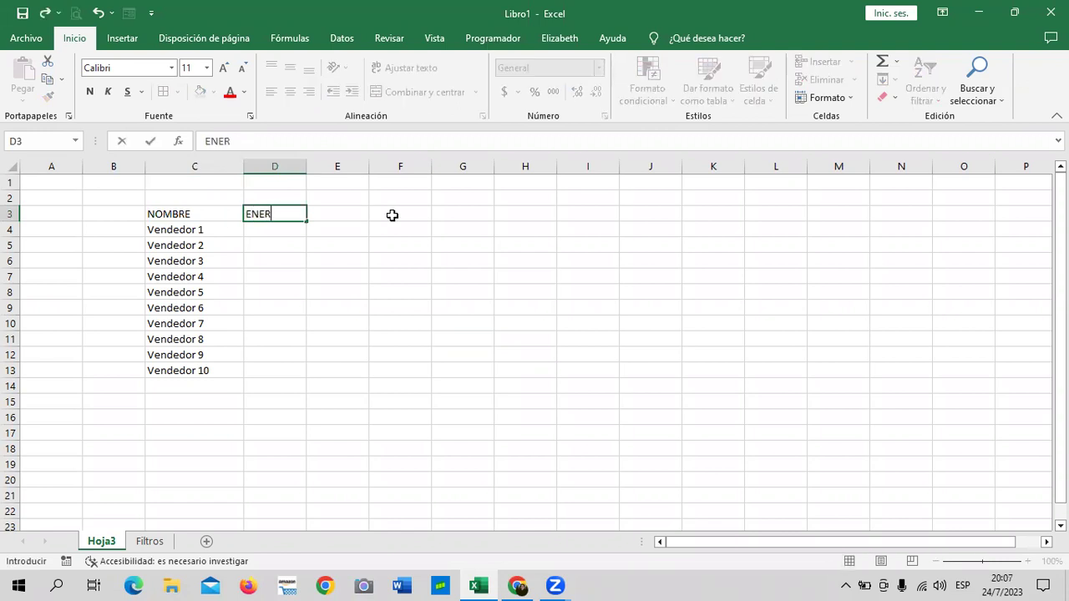
text(O)
key(Return)
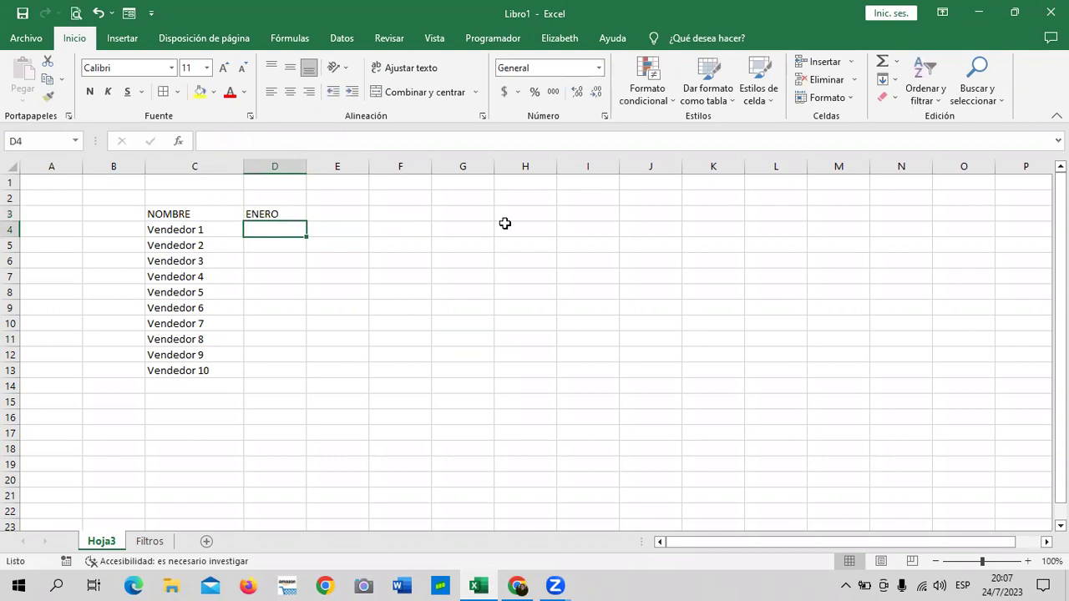
click(281, 215)
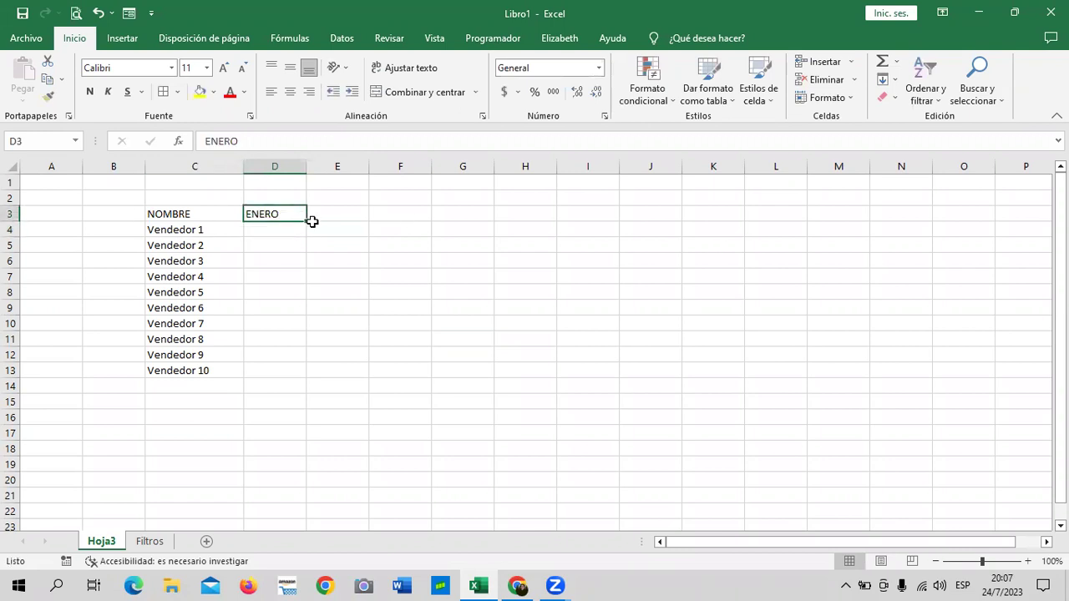
drag(306, 222, 431, 221)
click(458, 213)
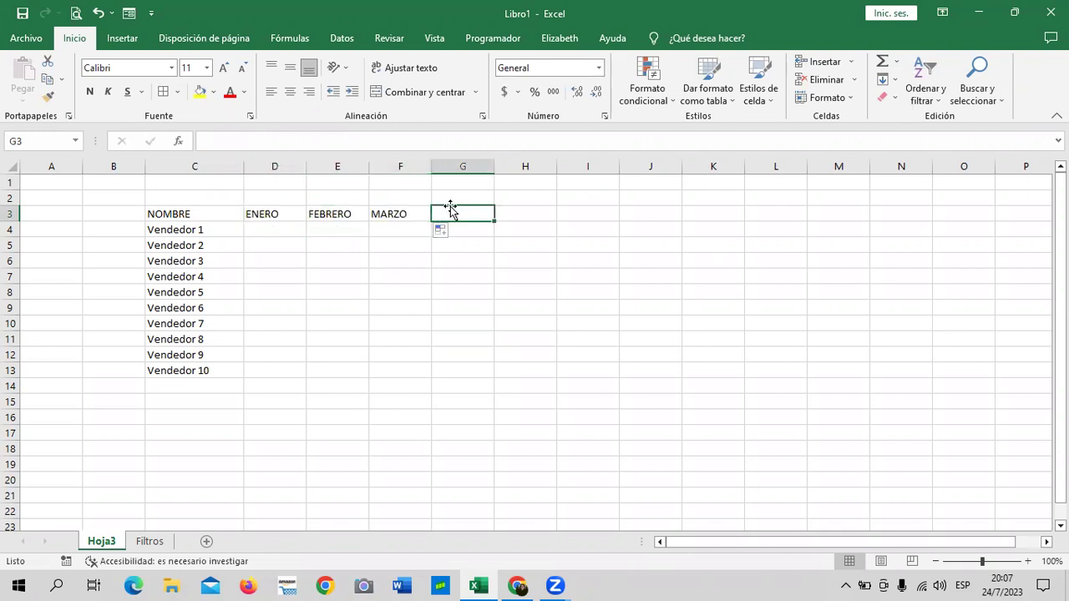
text(TOTAL)
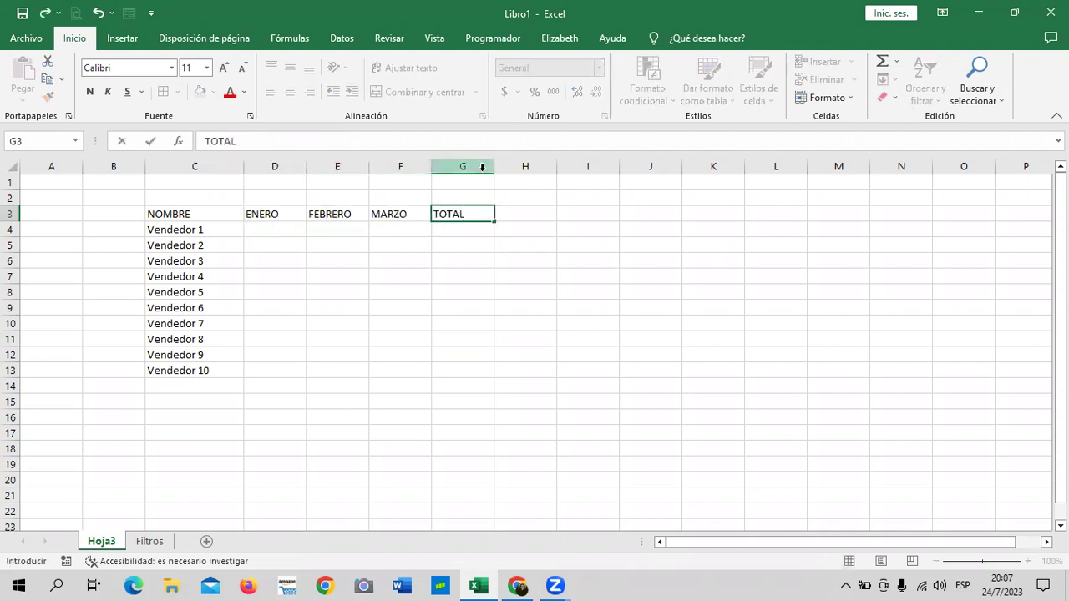
key(Return)
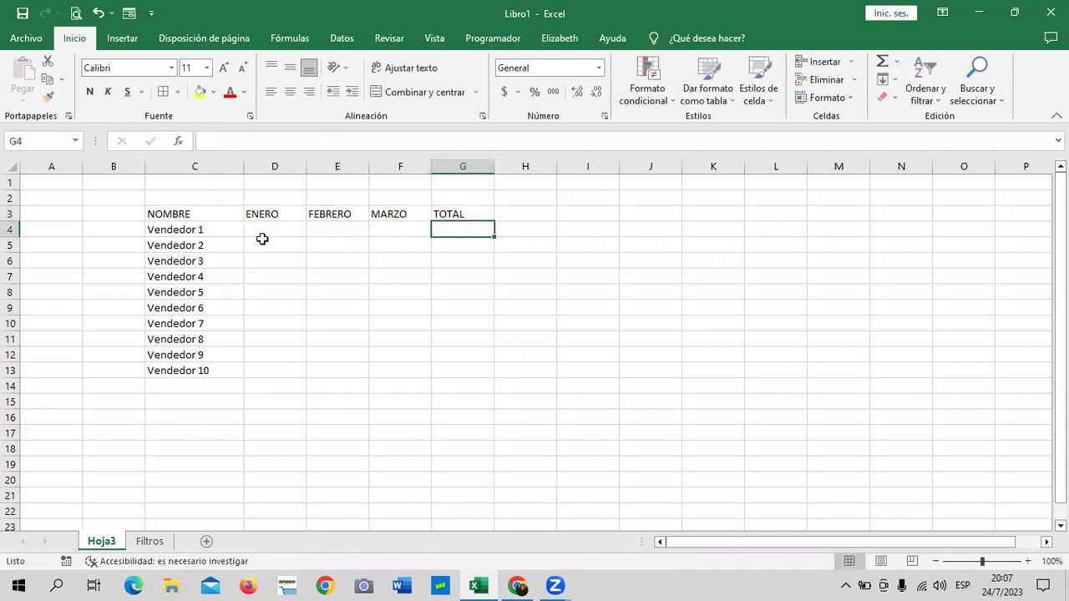
click(264, 233)
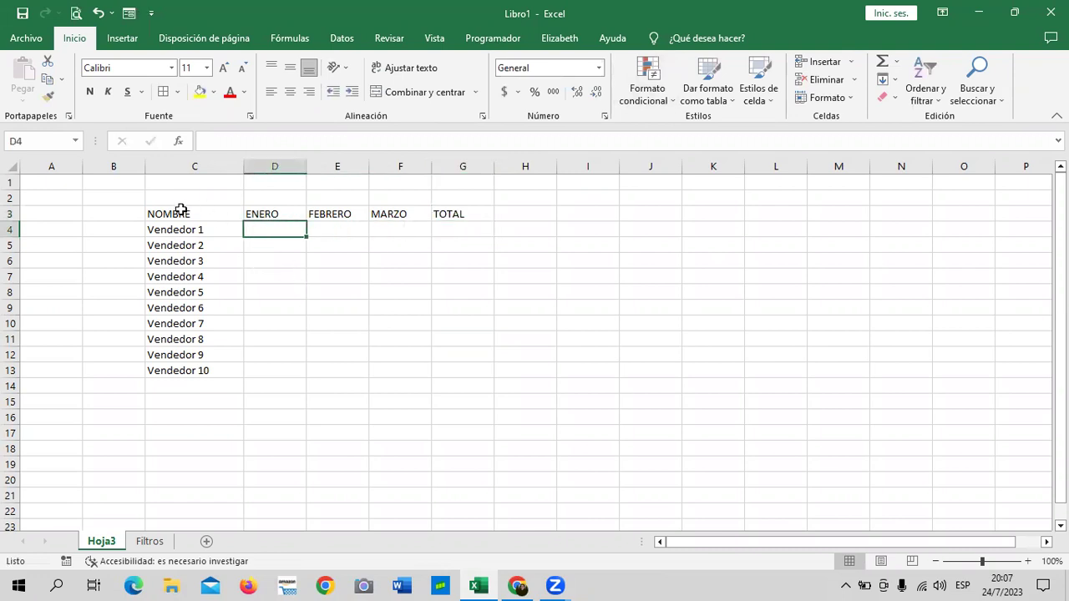
Apply All Borders to every cell of the table C3:G13.
drag(179, 209, 230, 325)
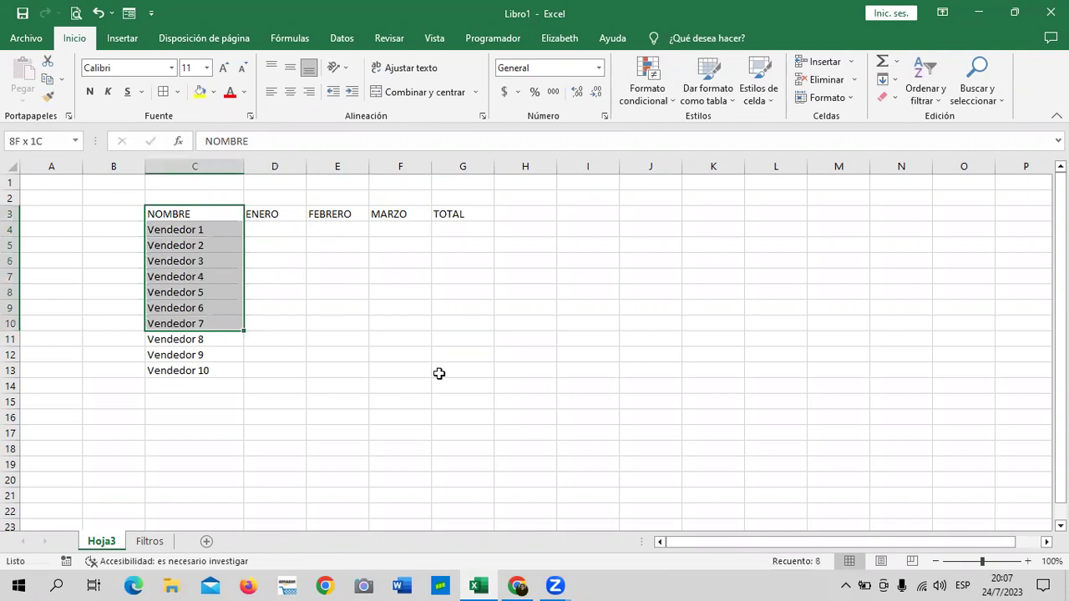
drag(440, 373, 451, 375)
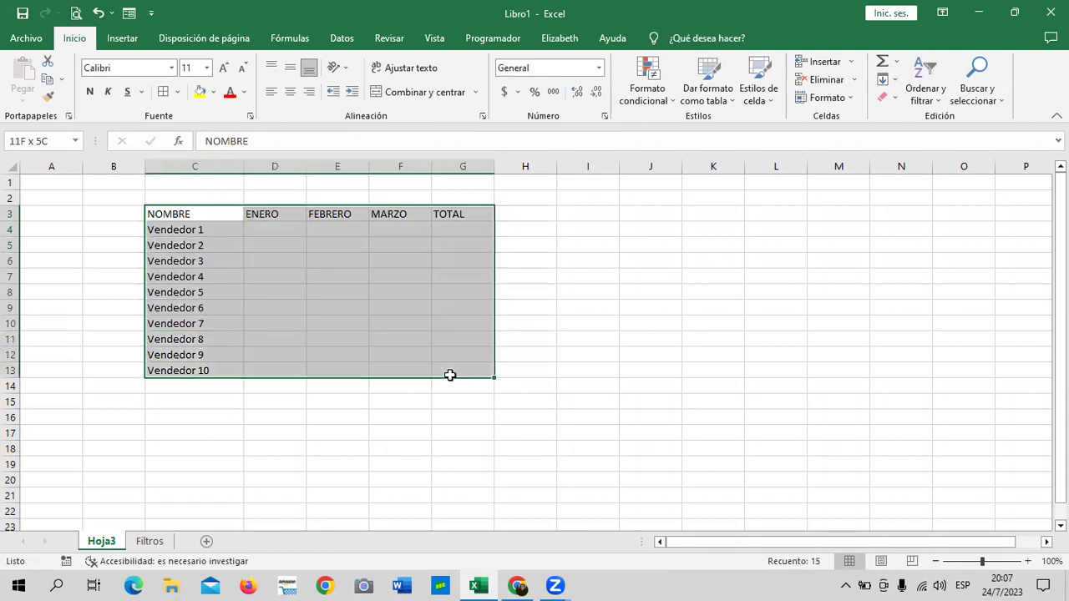
click(164, 93)
click(710, 382)
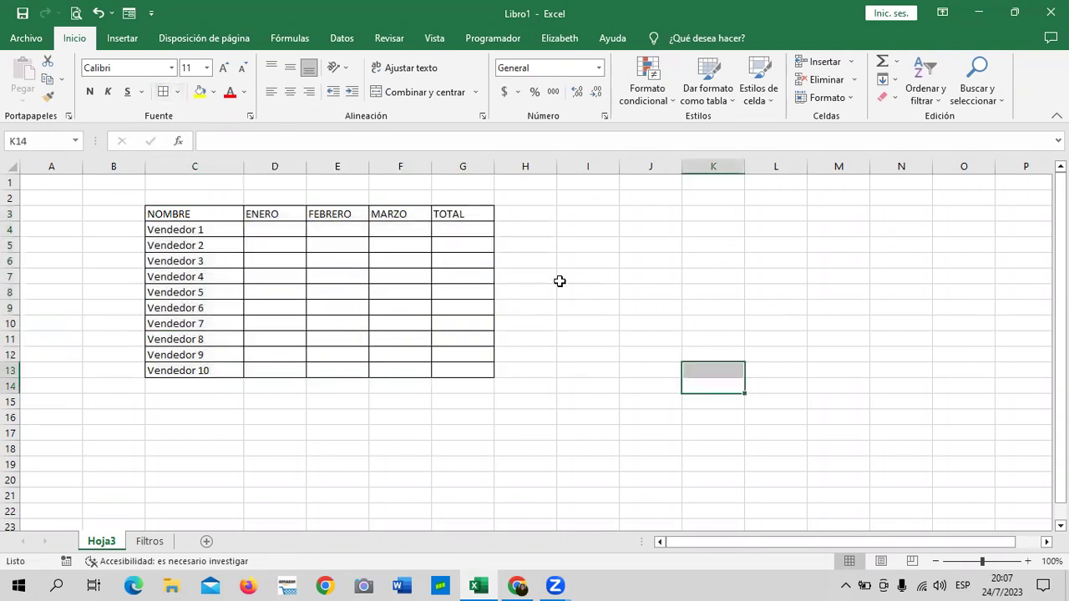
Center the header labels NOMBRE through TOTAL in row 3.
drag(208, 214, 447, 214)
click(290, 92)
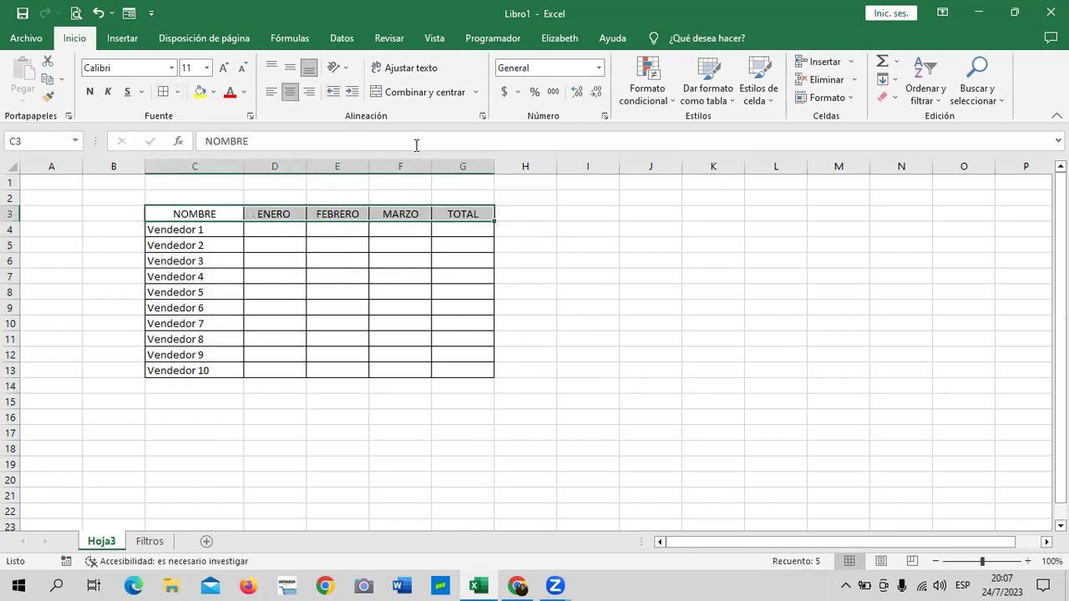
click(613, 261)
Review the vendor name cells and select D4, Vendedor 1's ENERO cell.
click(458, 228)
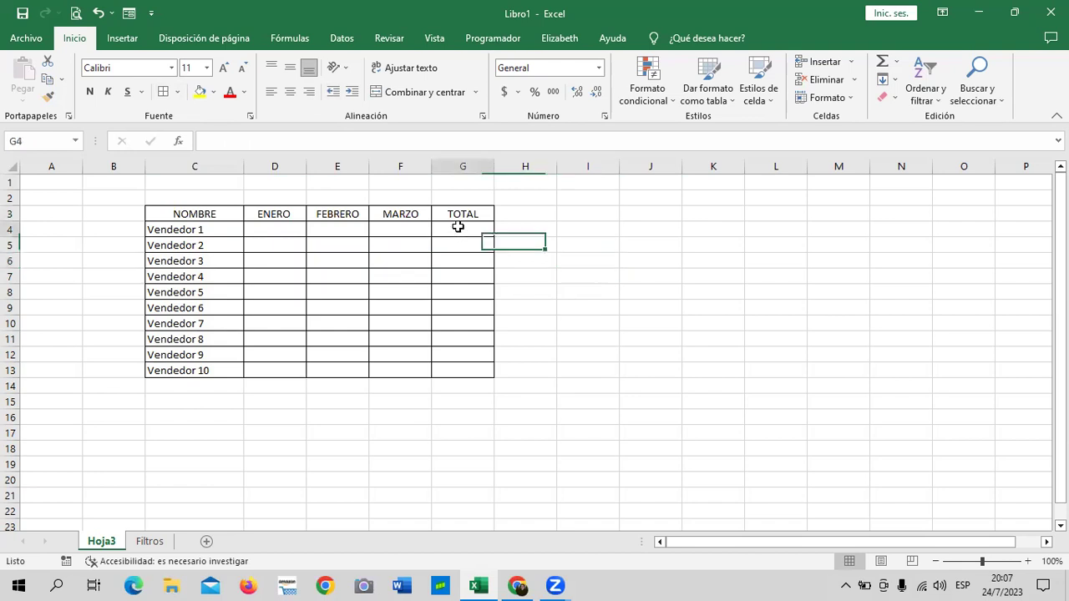
click(278, 231)
drag(224, 233, 228, 367)
click(351, 335)
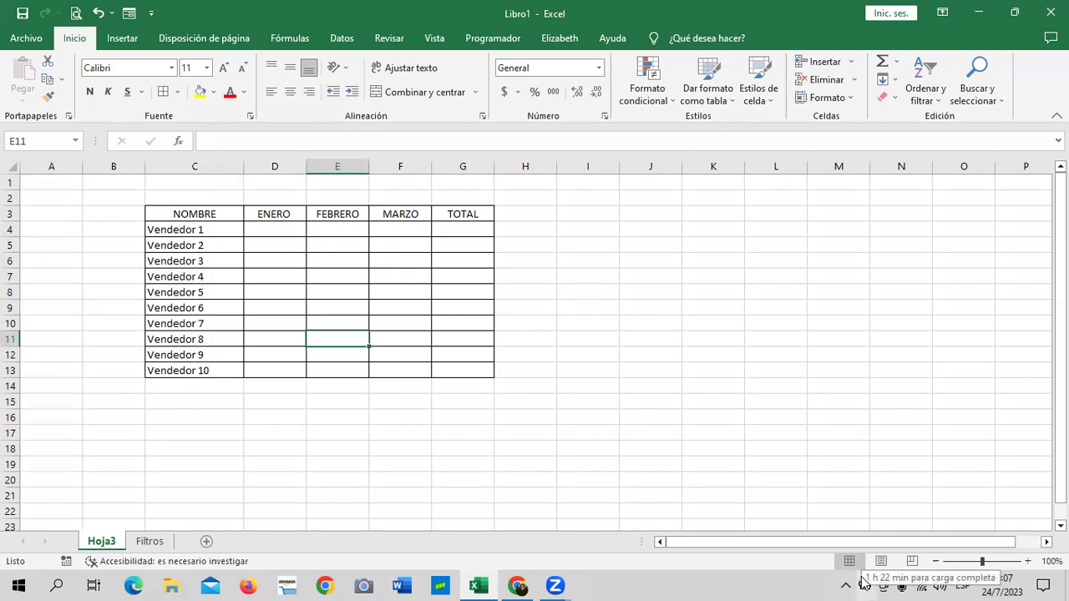
click(782, 433)
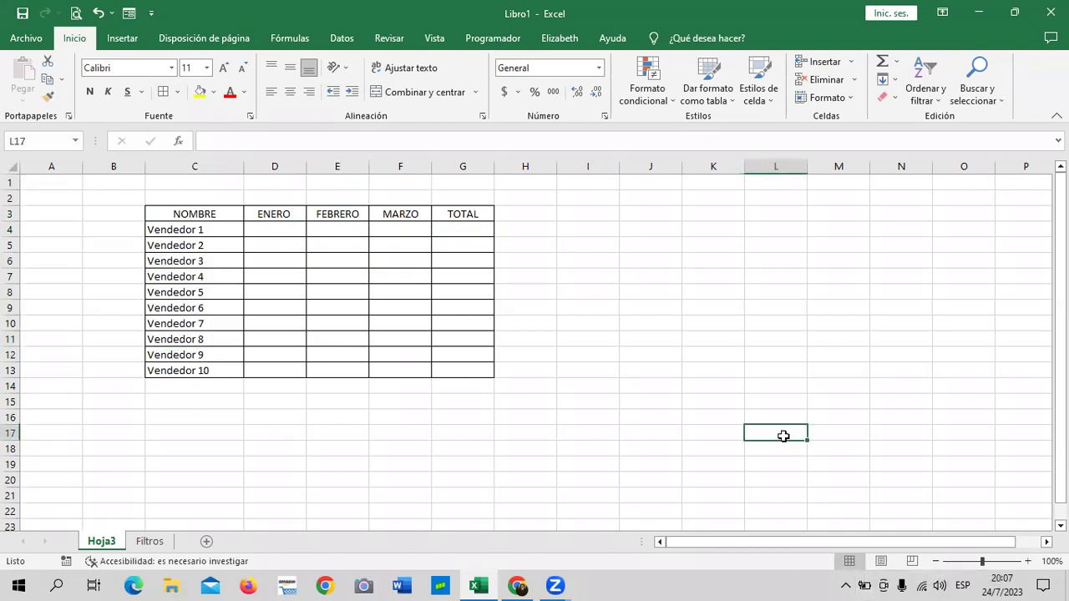
click(270, 228)
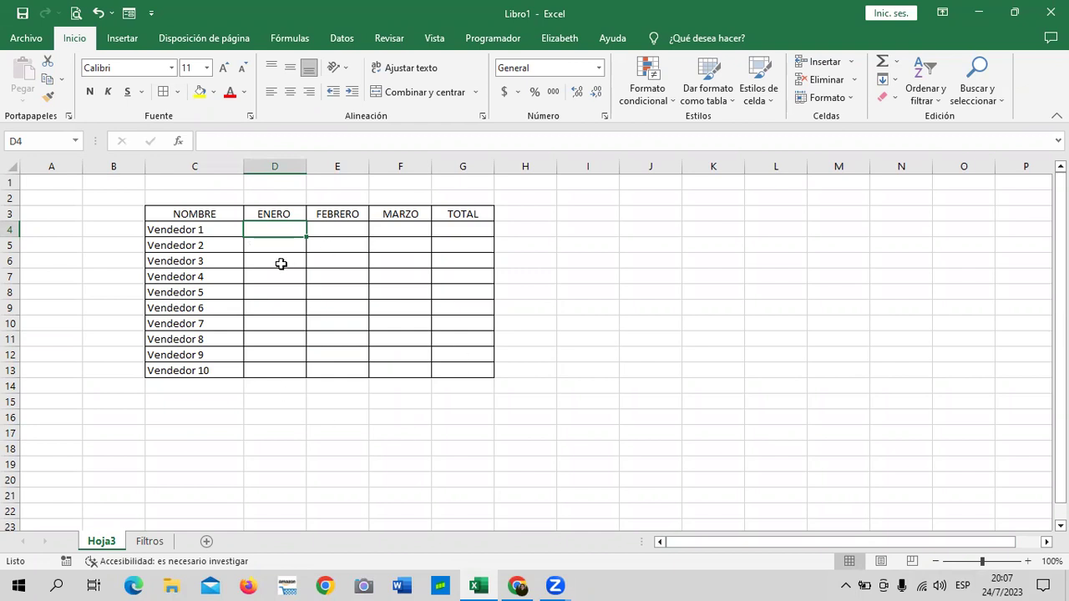
Enter =ALEATORIO.ENTRE(250;550) in D4, which shows 252 for Vendedor 1's ENERO.
click(571, 242)
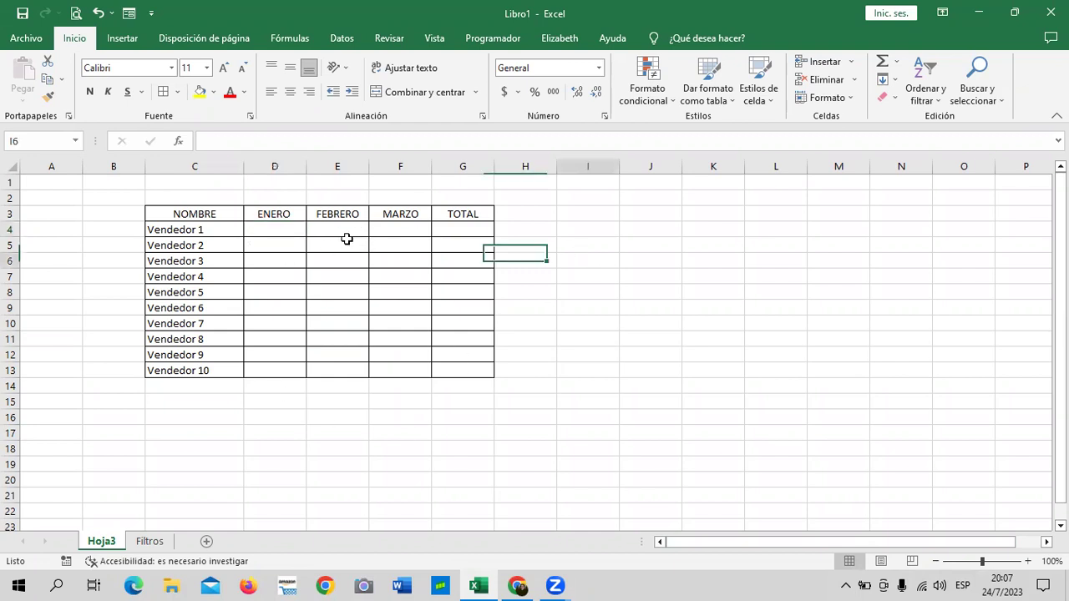
click(277, 227)
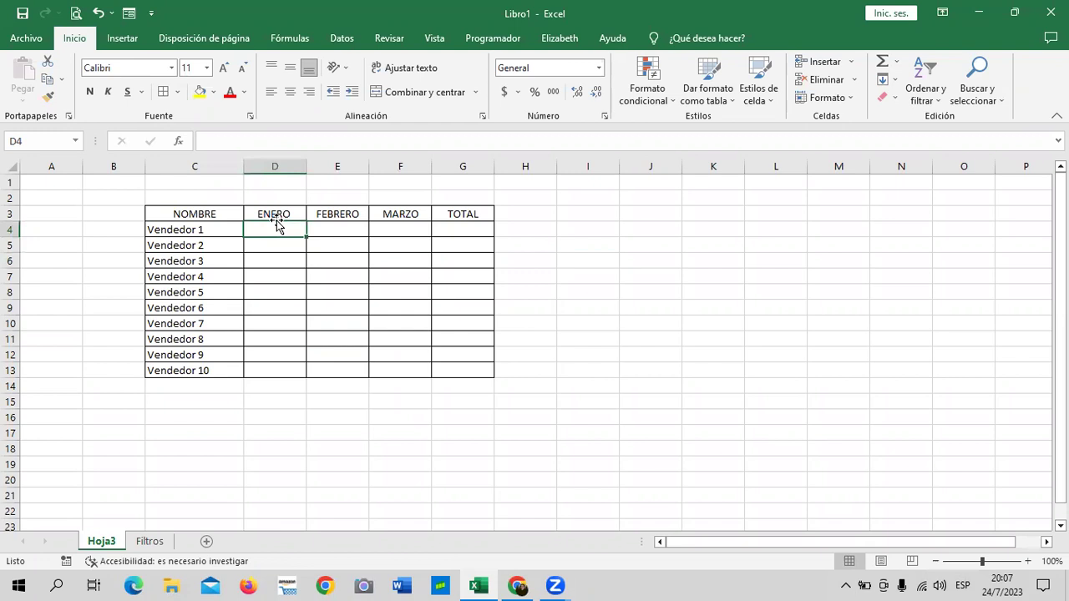
text(=)
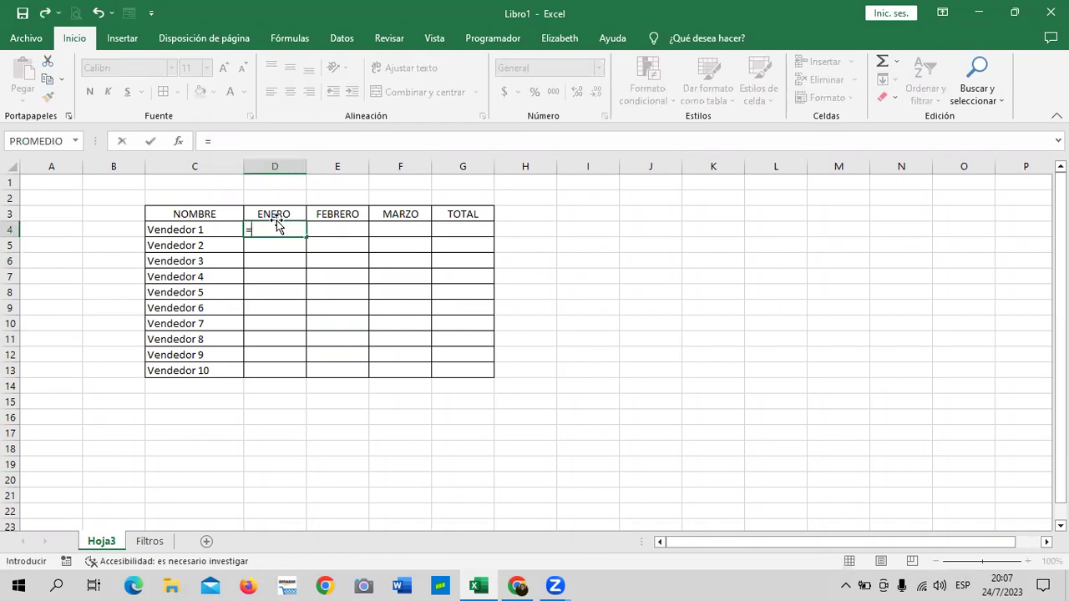
text(AL)
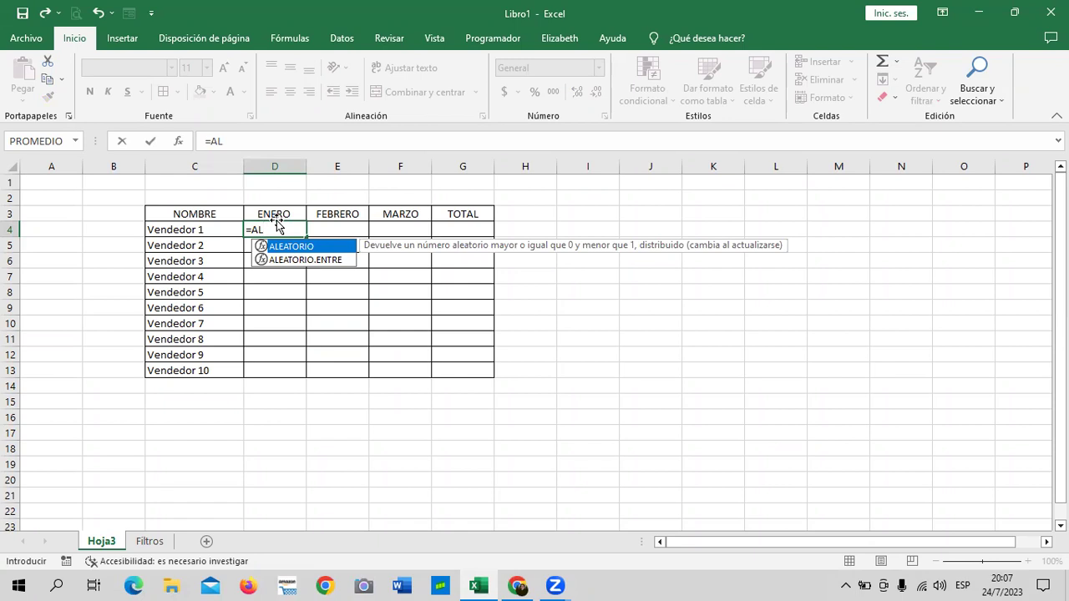
click(326, 260)
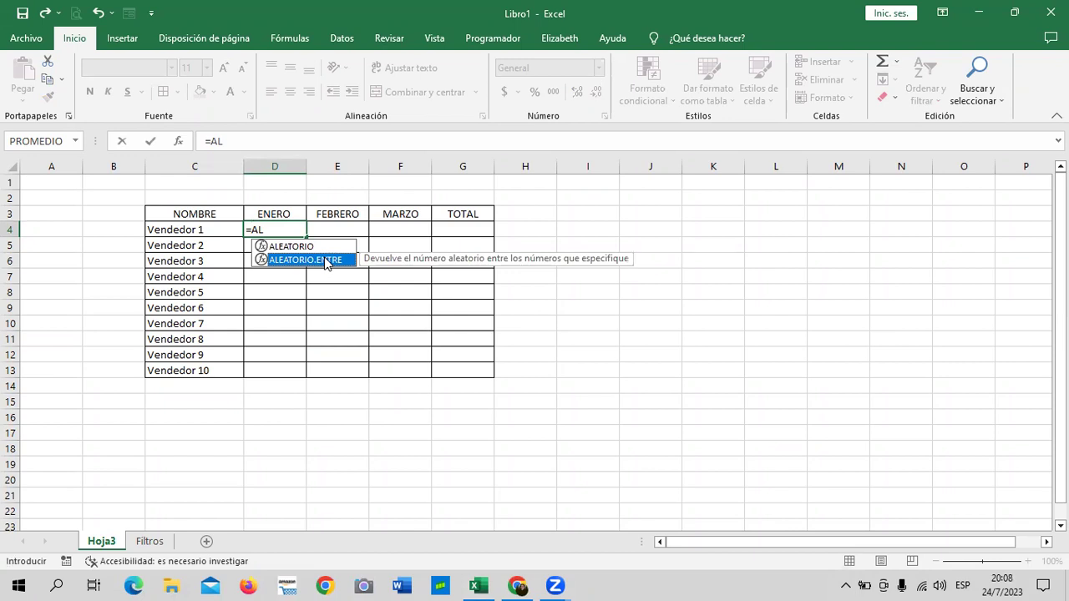
double_click(326, 261)
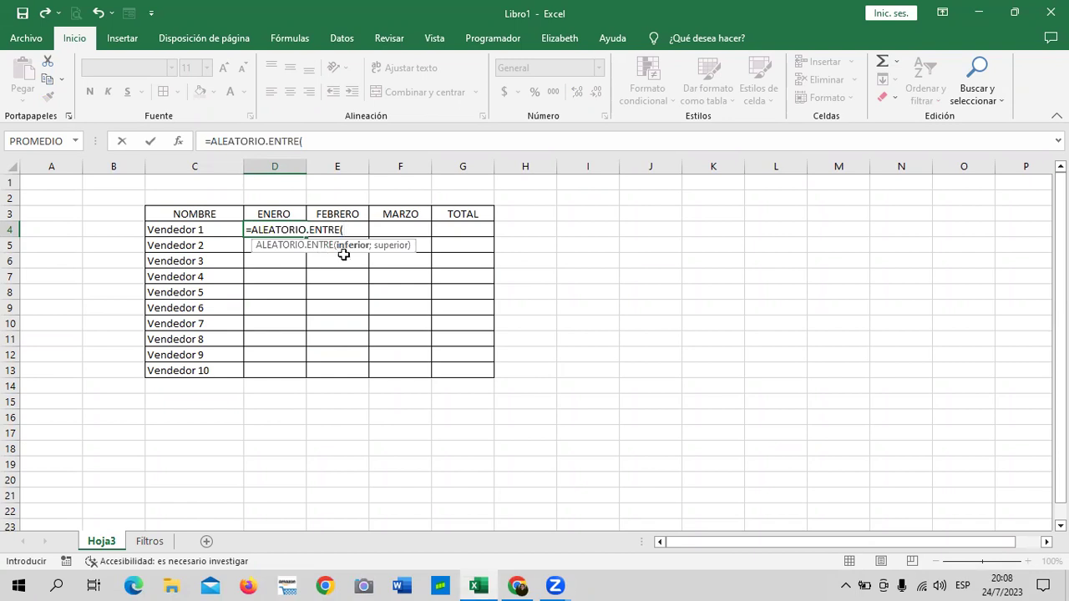
text(150)
text(;)
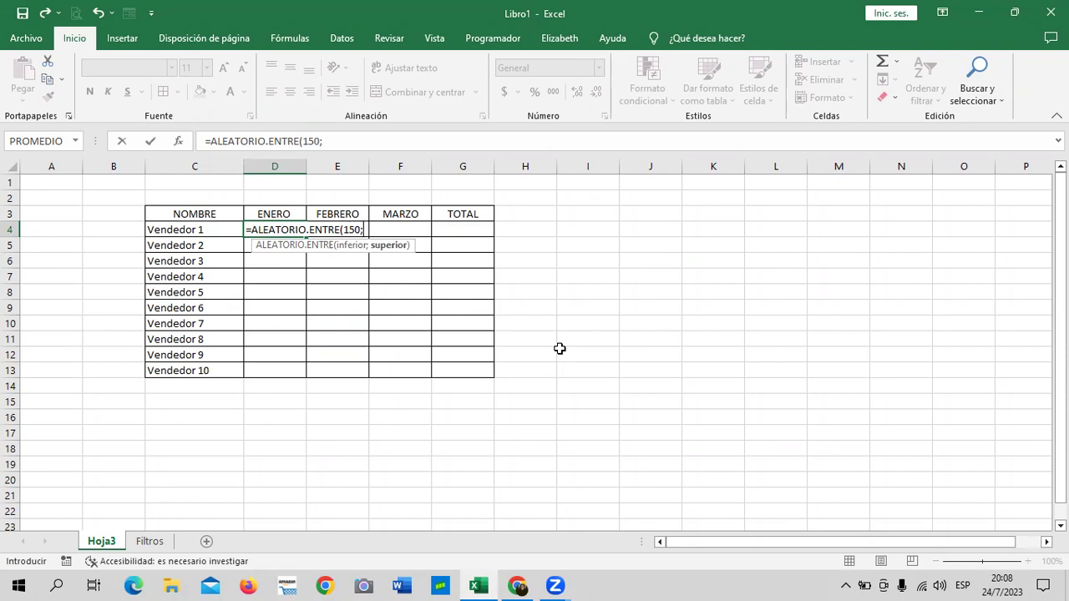
key(BackSpace)
key(BackSpace)
key(BackSpace)
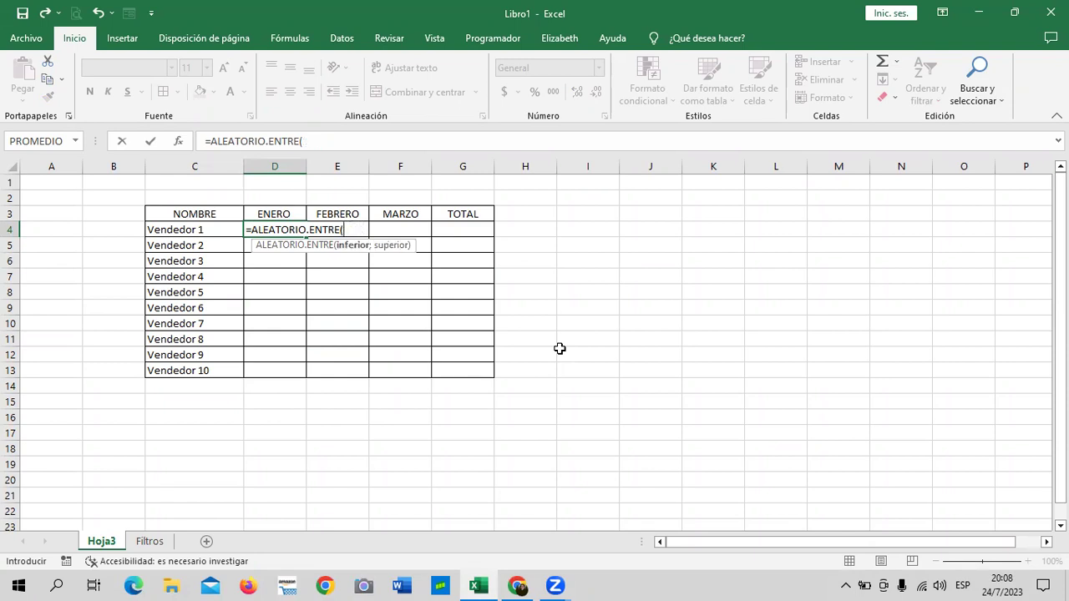
text(250;)
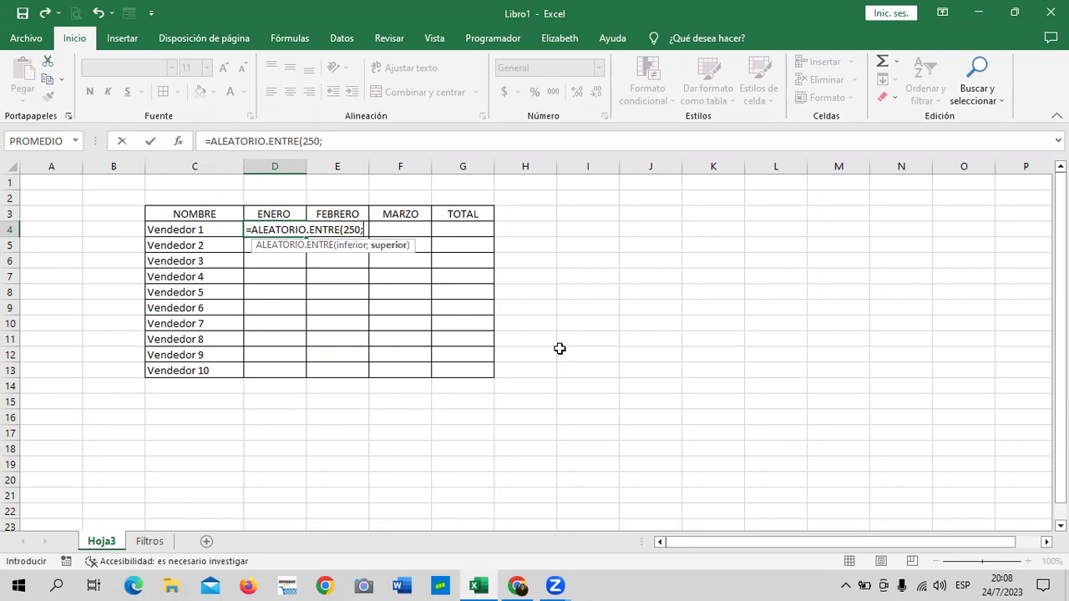
text(550)
key(Return)
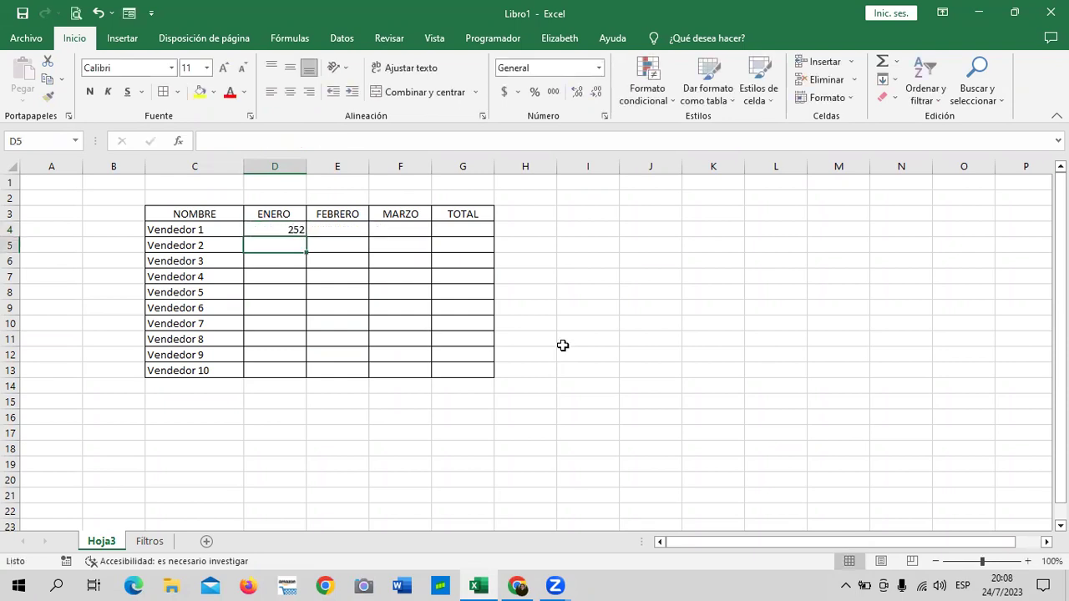
Fill D4's random formula across to MARZO and down to Vendedor 10 (D4:F13).
click(282, 229)
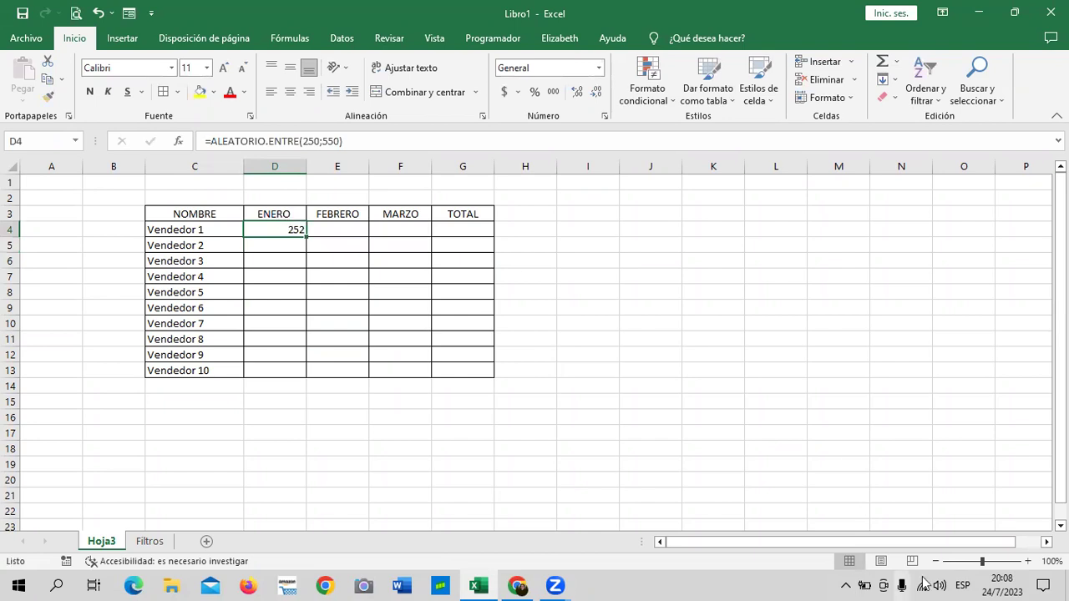
click(1028, 562)
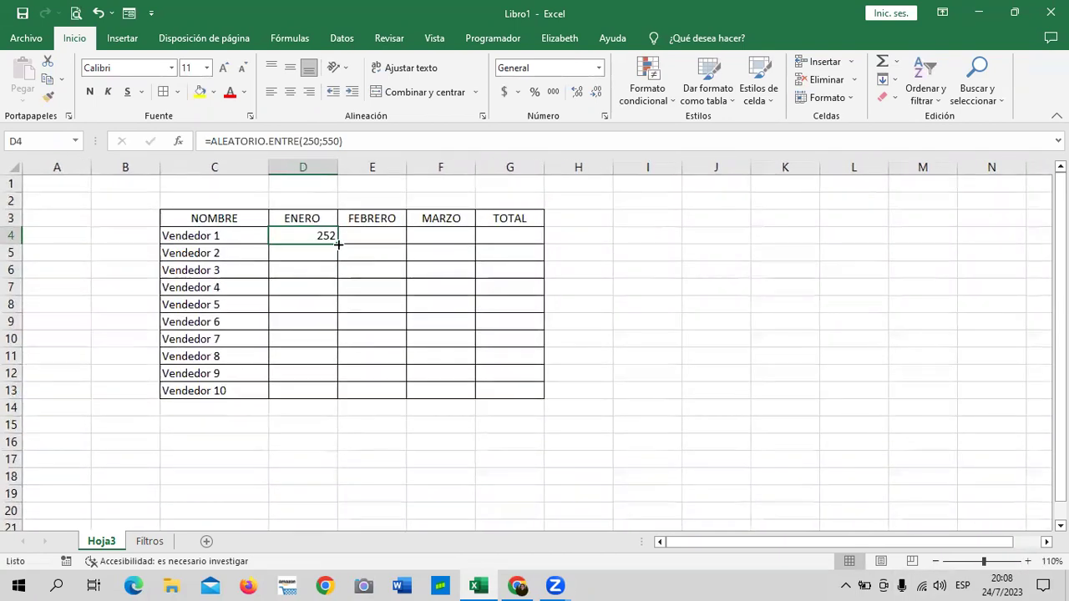
drag(334, 252, 467, 318)
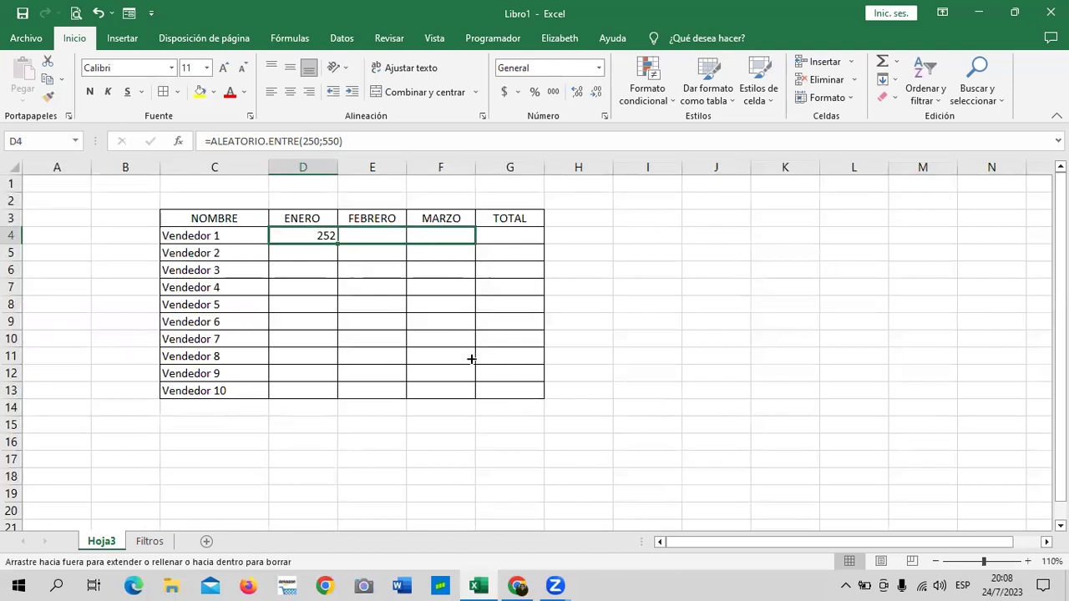
drag(471, 359, 476, 396)
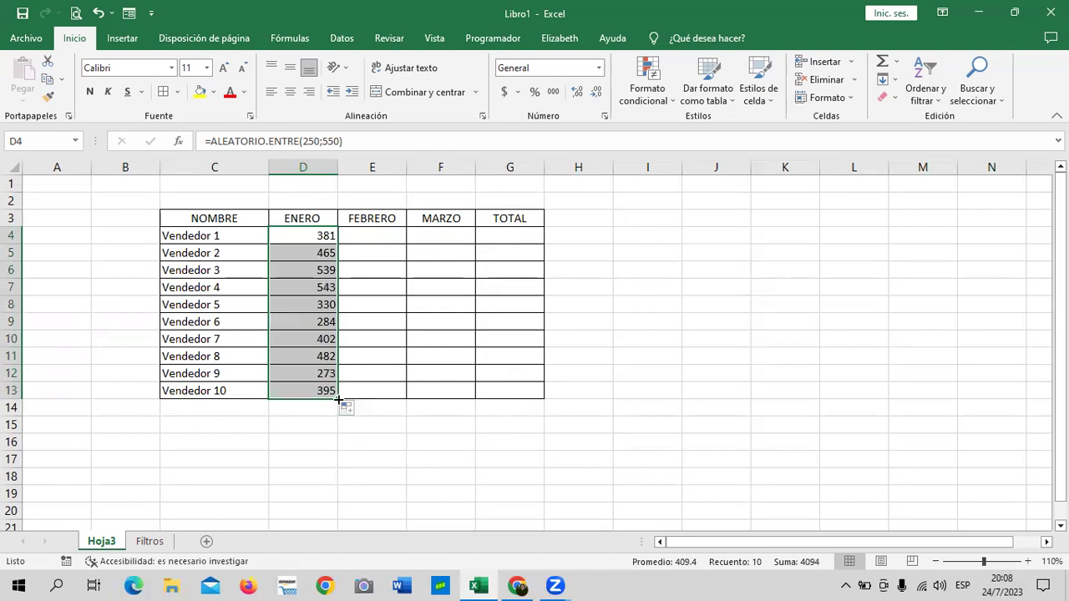
drag(395, 392, 464, 395)
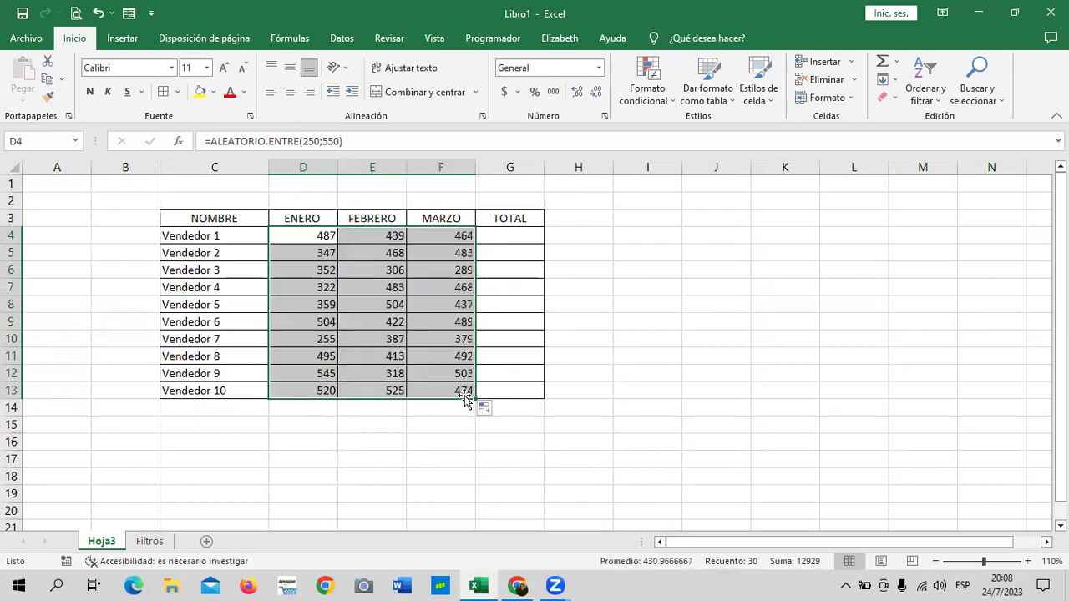
click(659, 309)
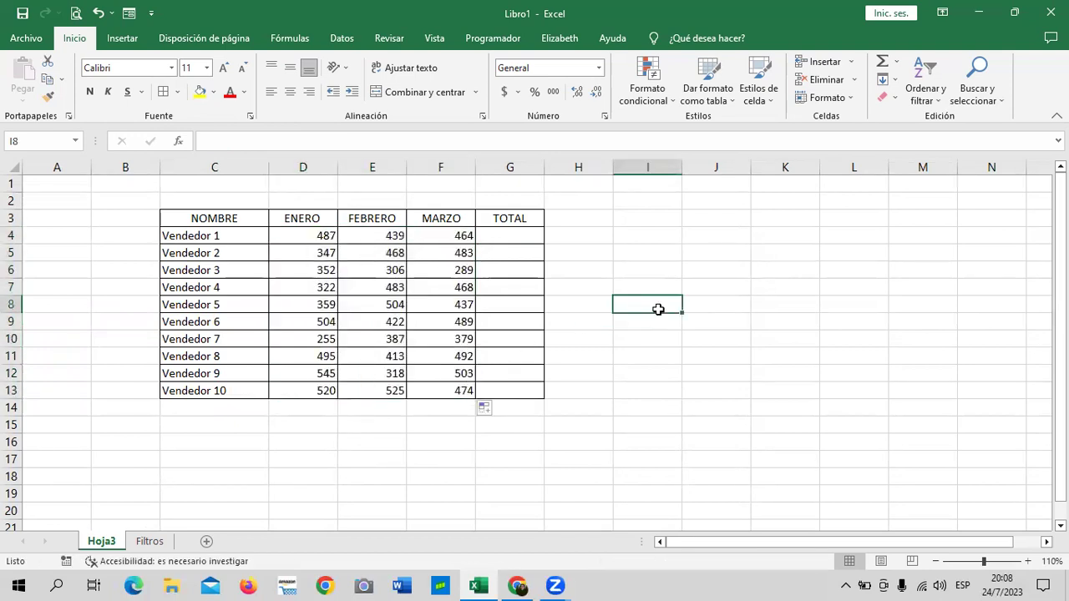
Format the monthly sales D4:F13 as accounting dollars.
click(303, 235)
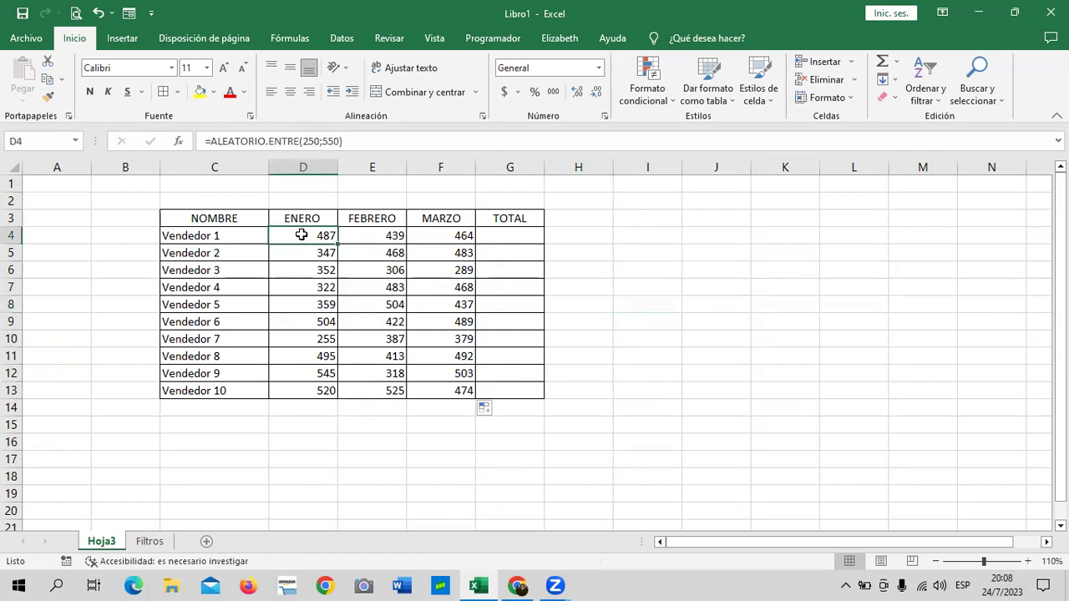
drag(302, 235, 445, 389)
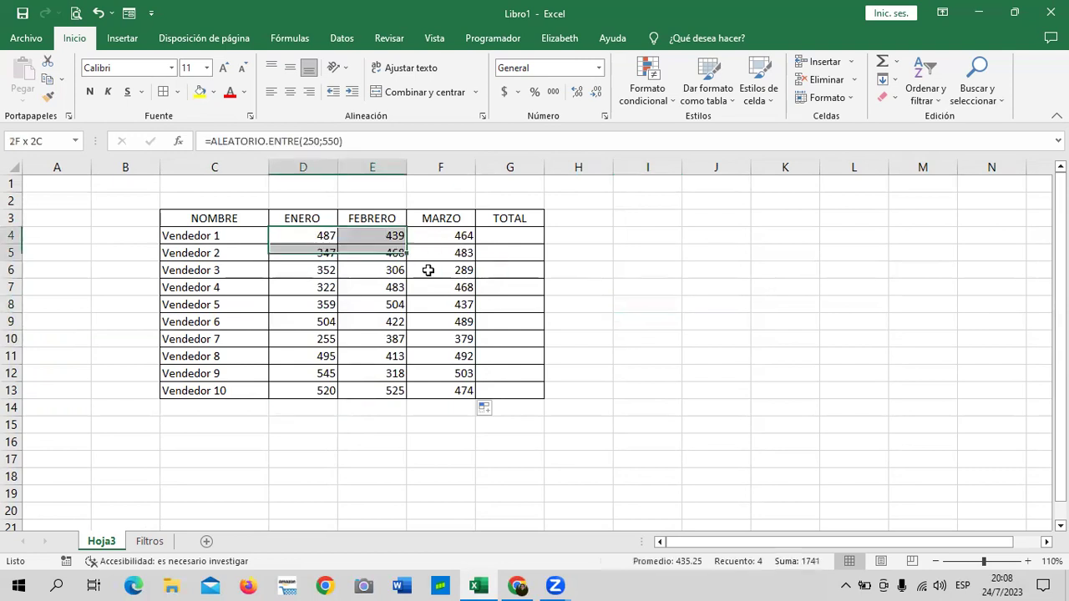
click(504, 93)
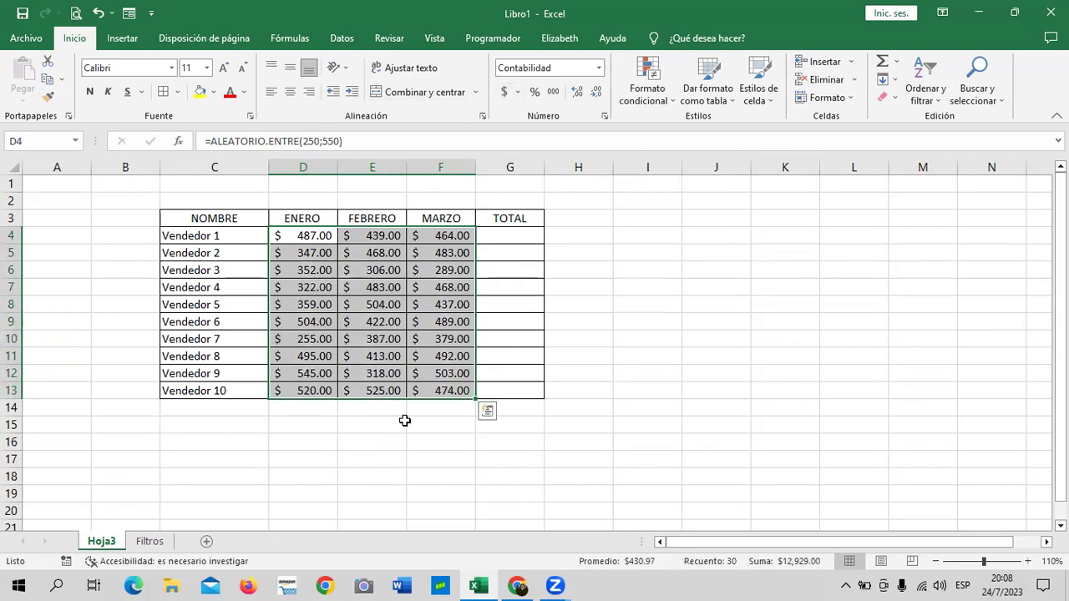
click(652, 389)
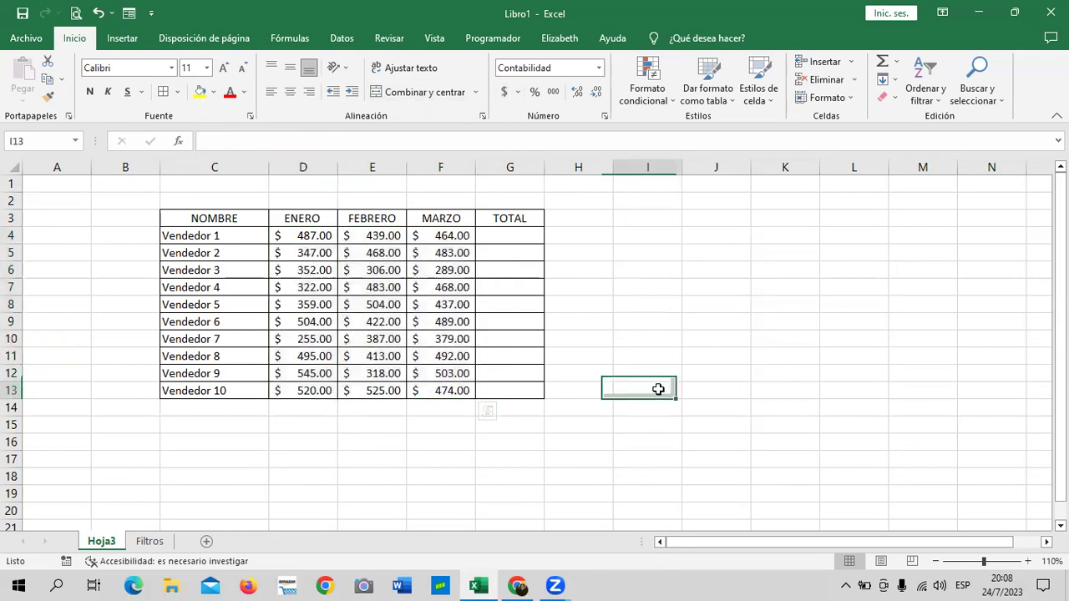
Inspect the ALEATORIO.ENTRE formulas in D13, D10, F4, F13 and D4.
click(297, 391)
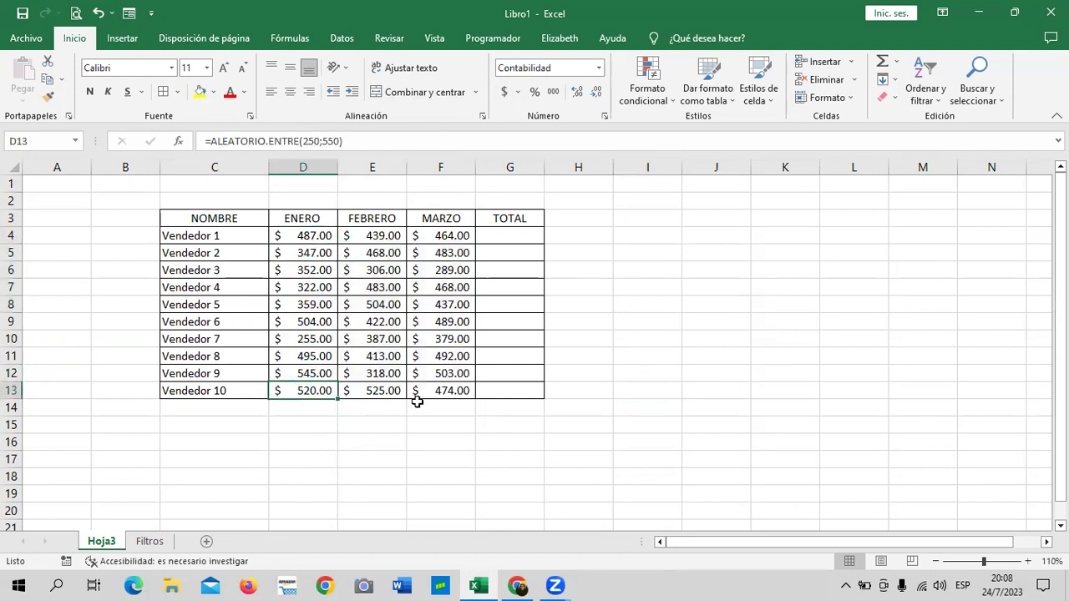
click(283, 338)
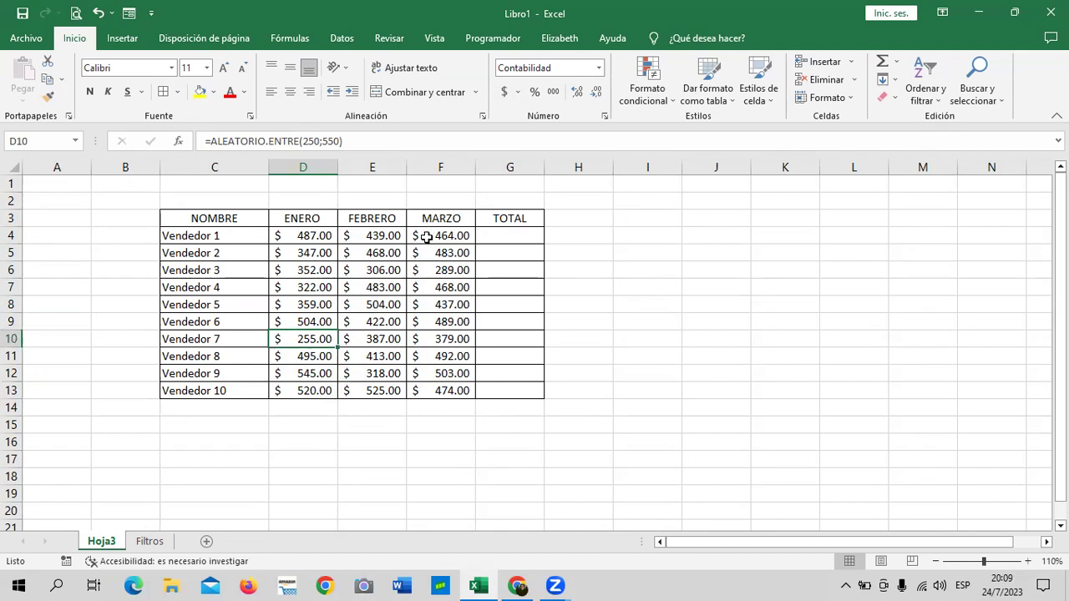
click(449, 238)
click(444, 390)
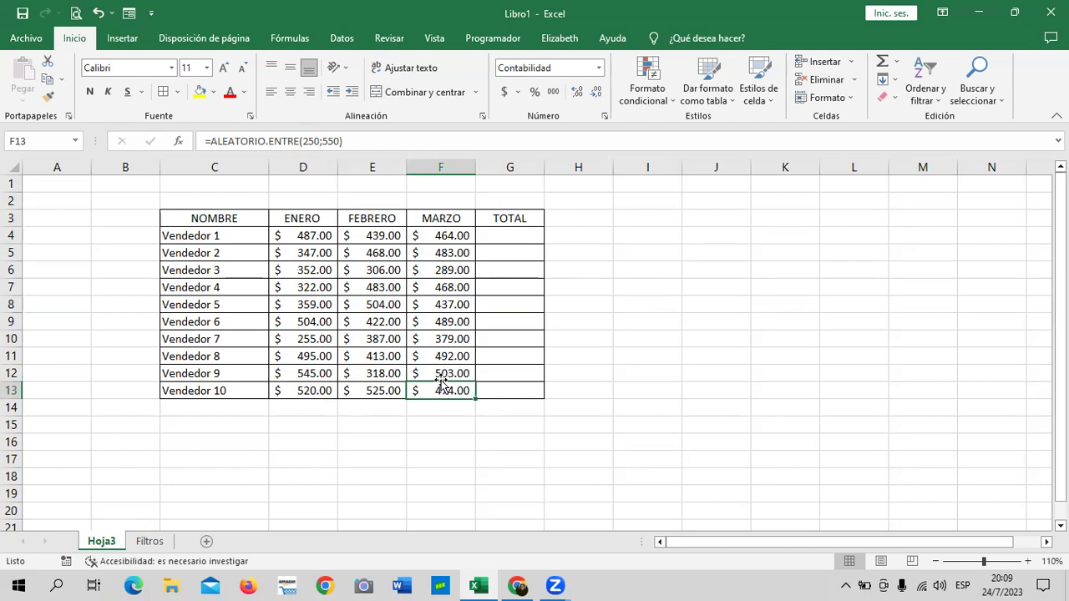
click(282, 239)
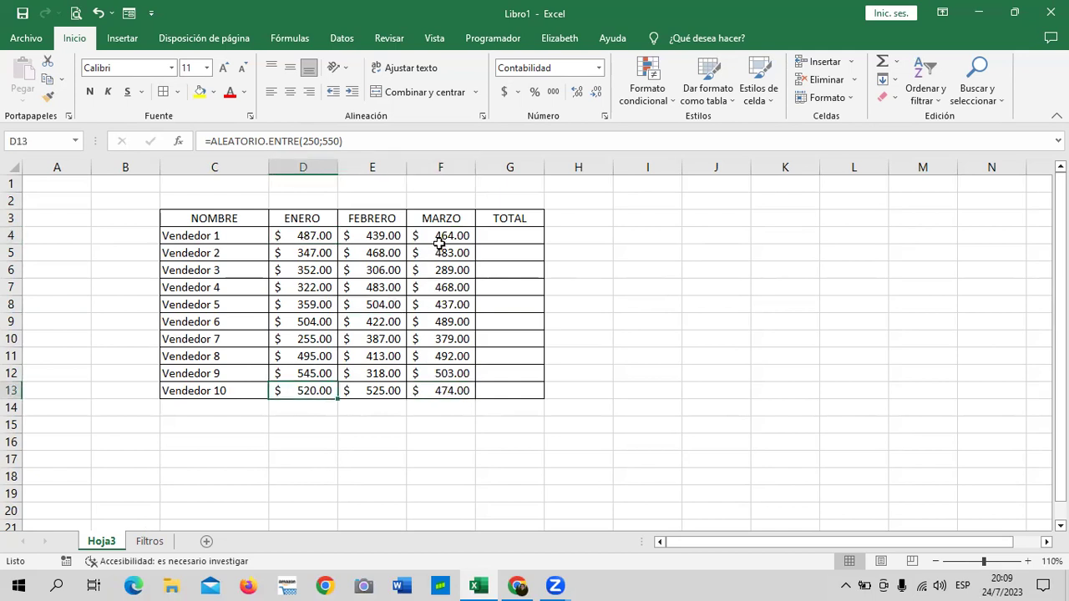
click(438, 239)
click(657, 294)
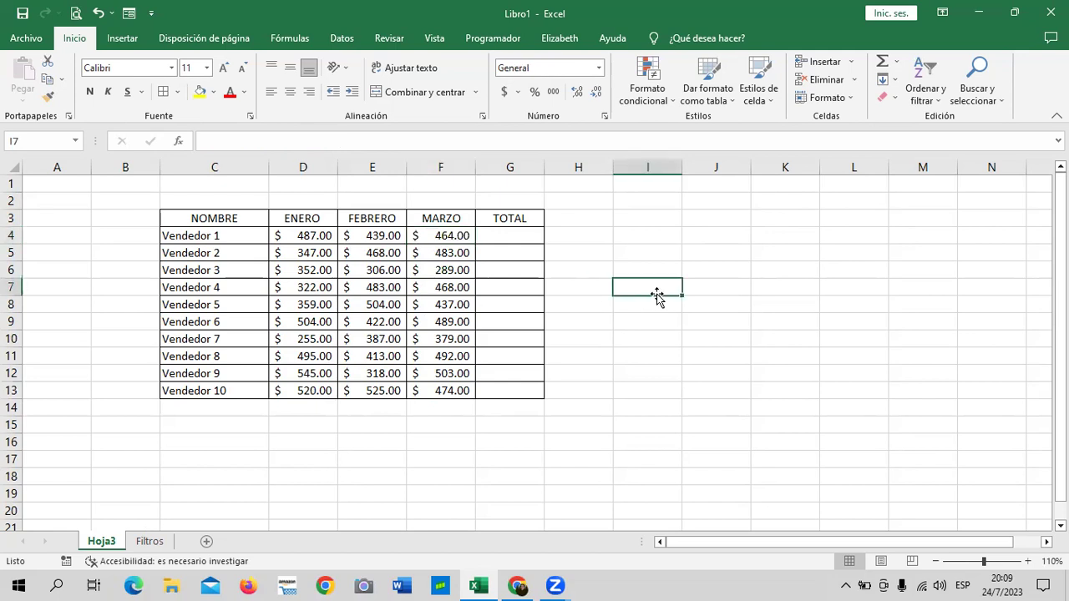
click(504, 236)
Step through the February and March values, then select all sales figures D4:F13.
click(438, 234)
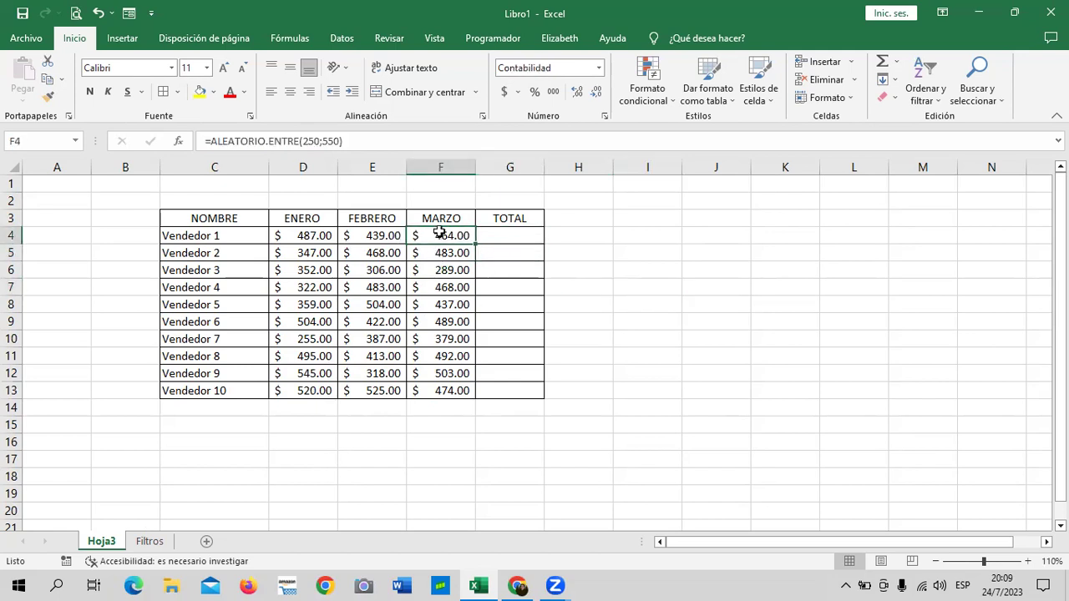
key(Down)
key(Down)
click(288, 240)
key(Down)
key(Down)
key(Down)
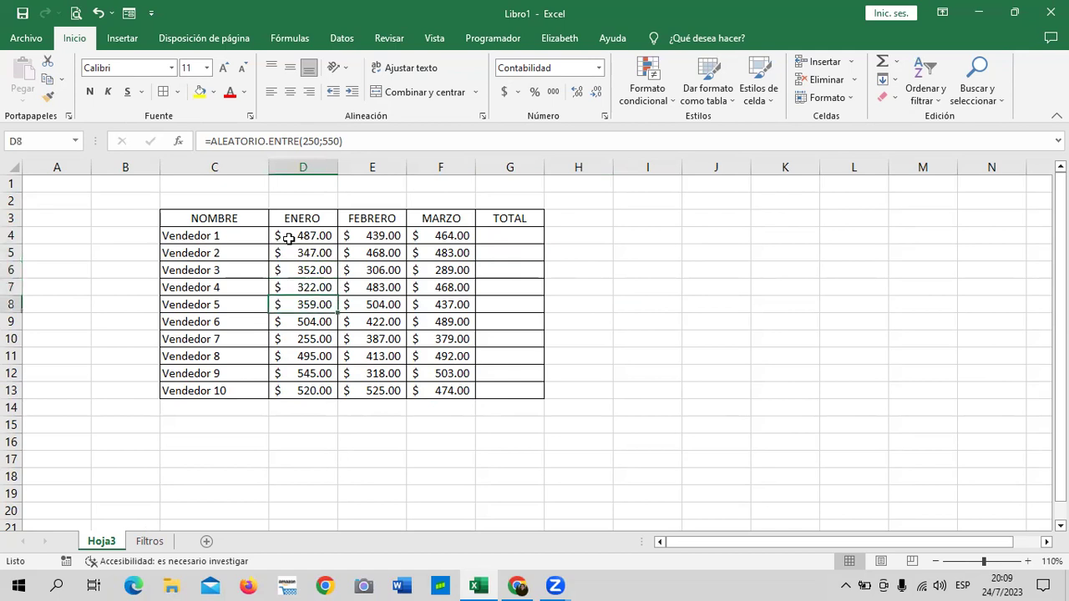
click(368, 248)
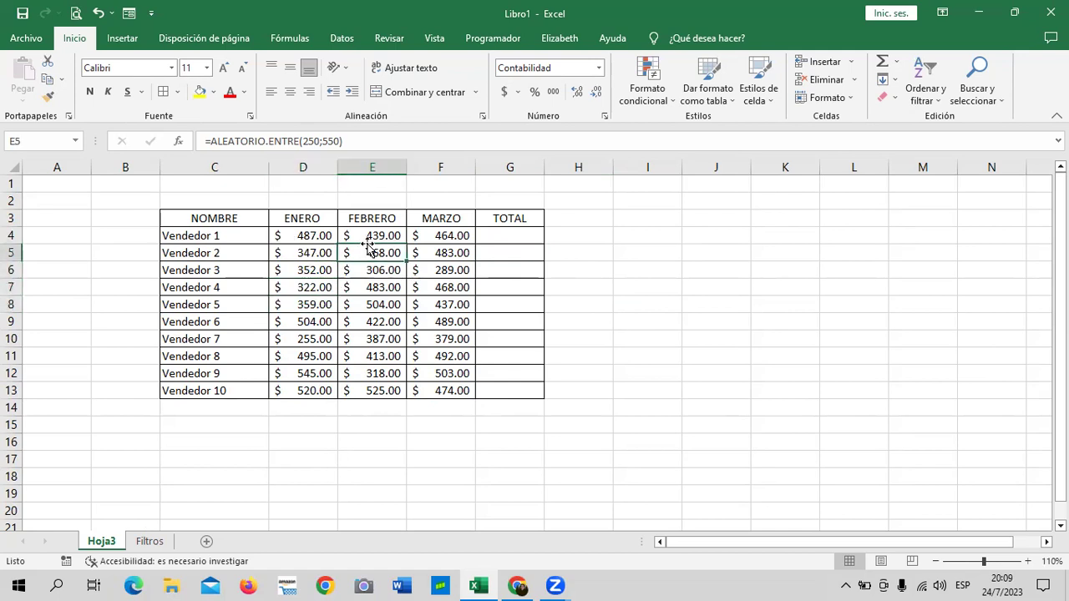
click(371, 391)
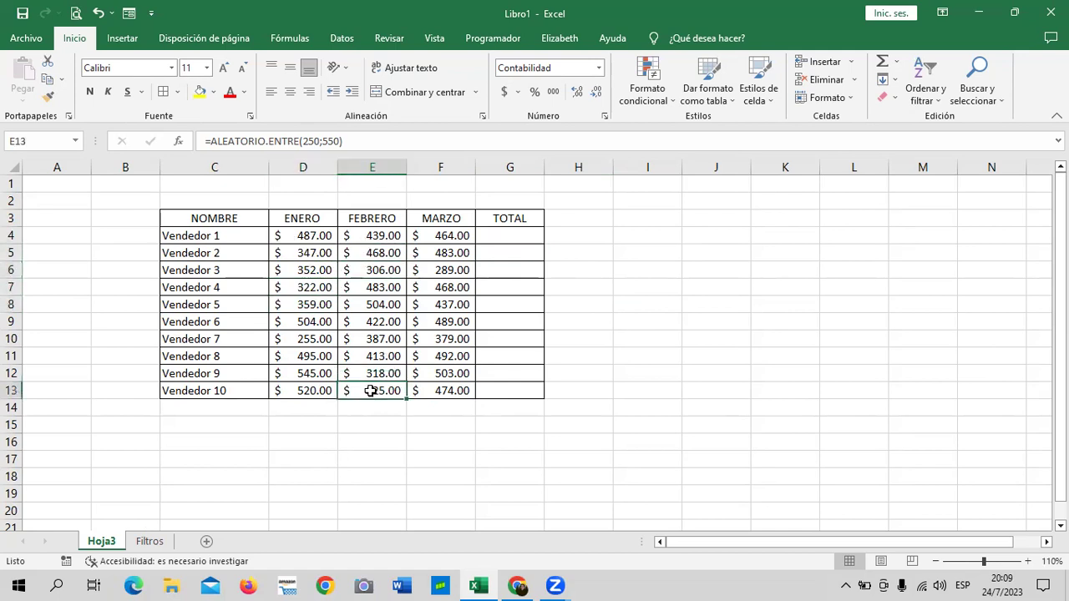
key(Down)
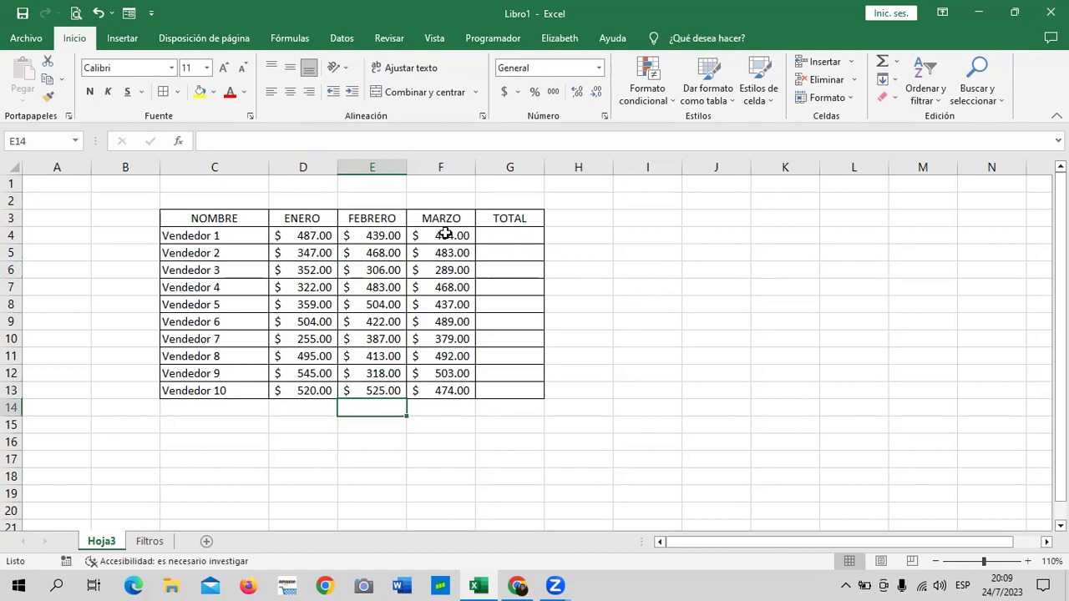
click(445, 235)
key(Return)
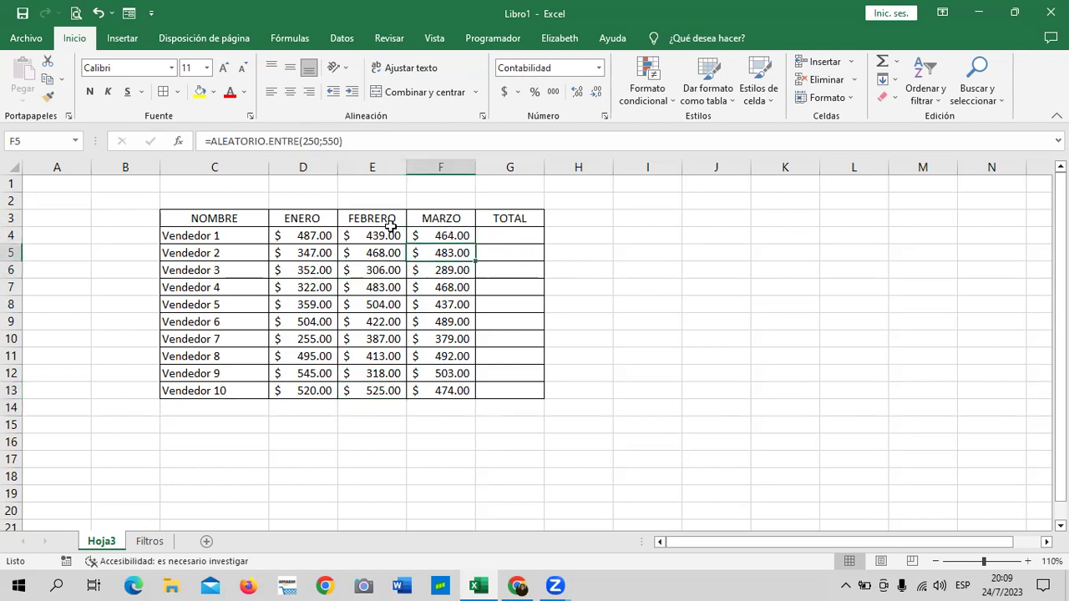
click(353, 234)
key(Return)
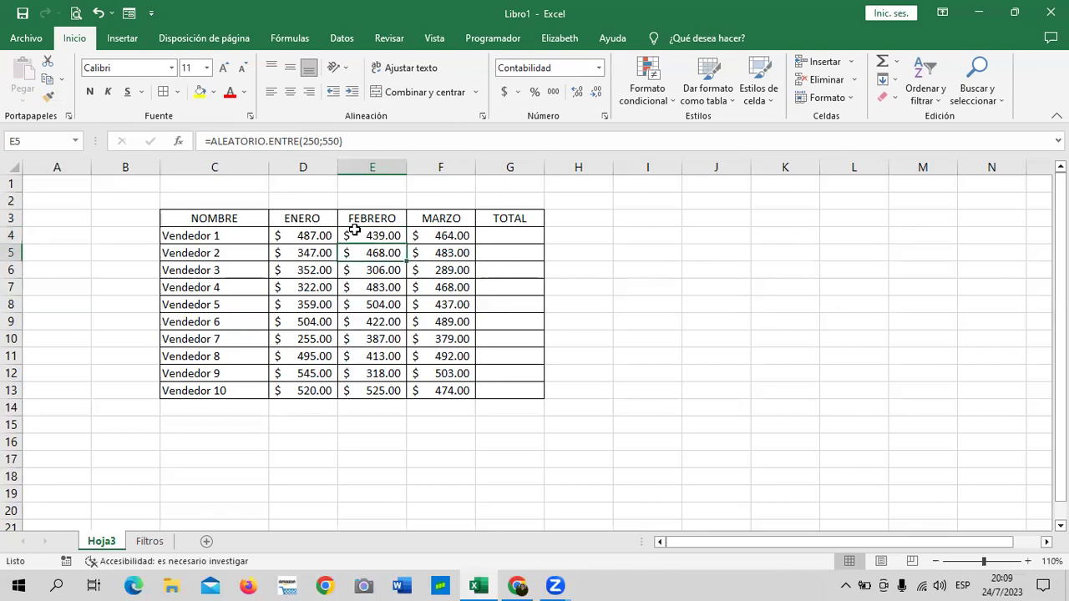
click(653, 286)
mouse_move(303, 236)
mouse_down()
mouse_move(394, 287)
mouse_move(448, 391)
mouse_up()
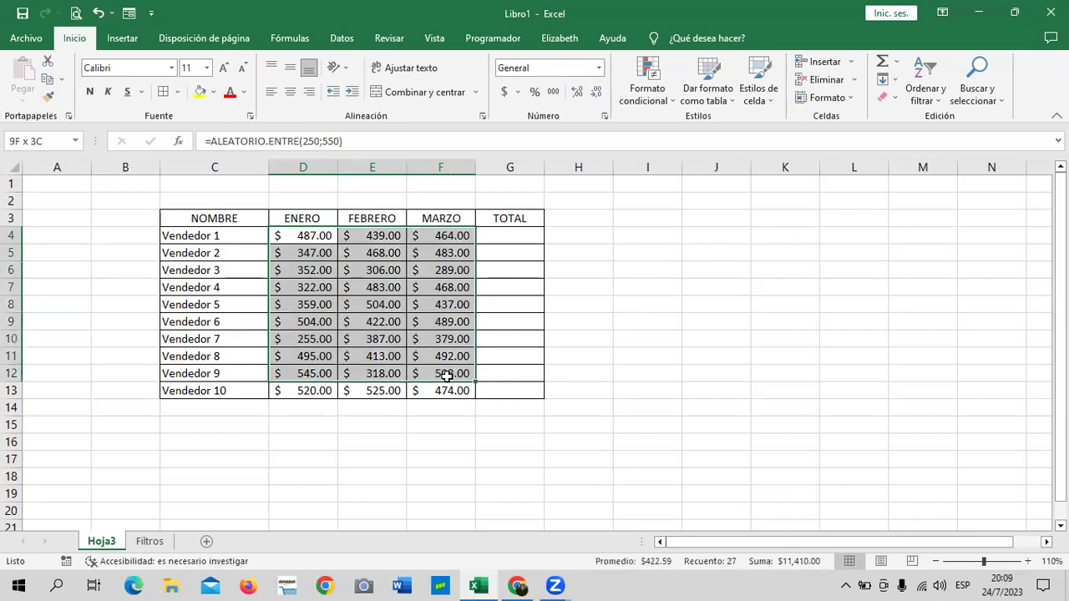
Copy D4:F13 and paste it back onto itself as values only.
right_click(434, 266)
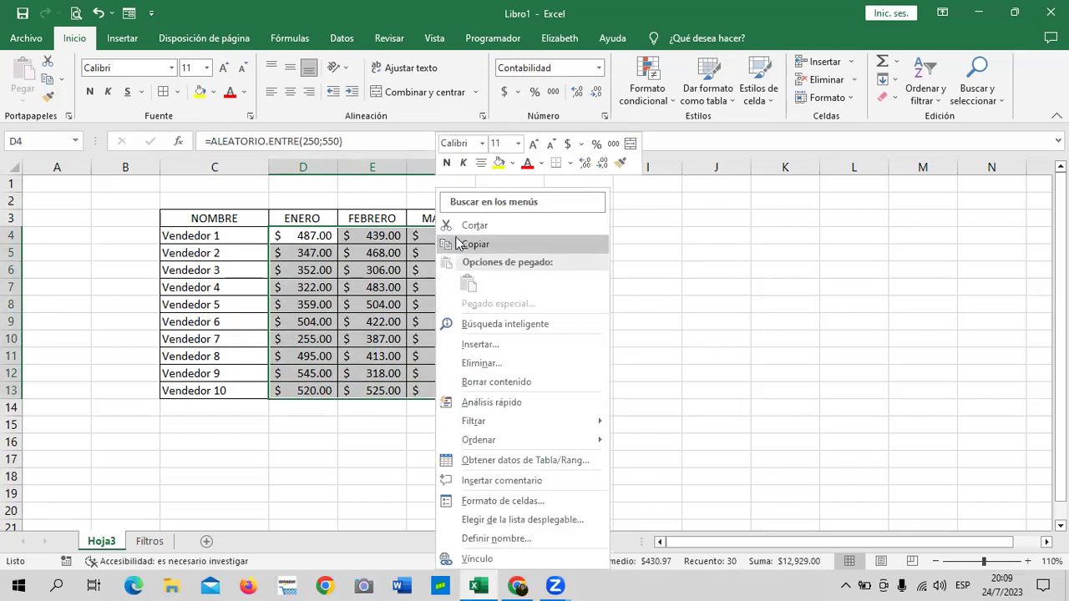
click(518, 244)
click(301, 236)
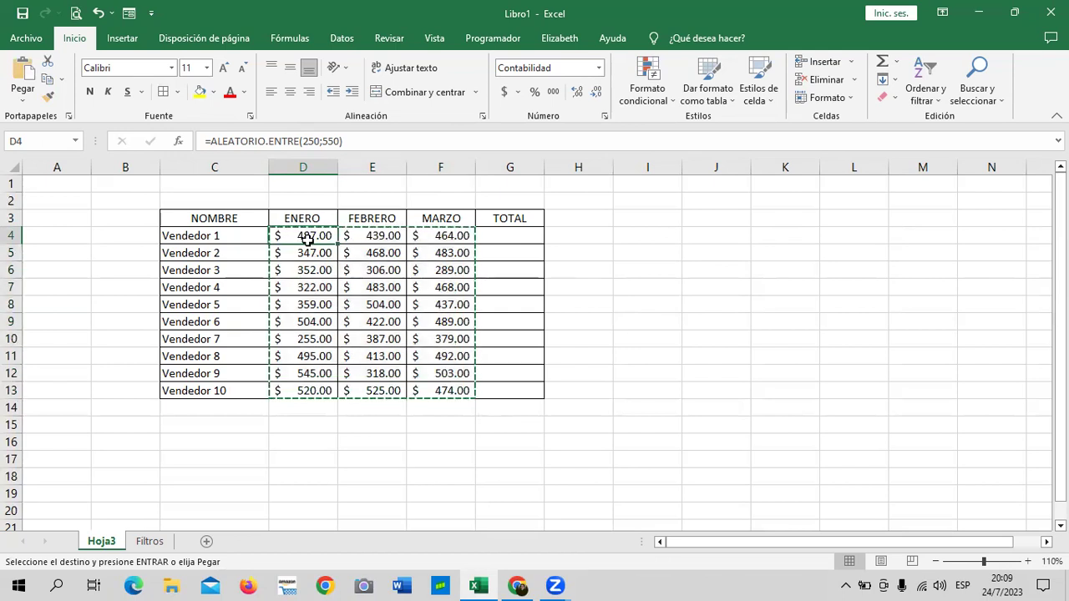
right_click(300, 237)
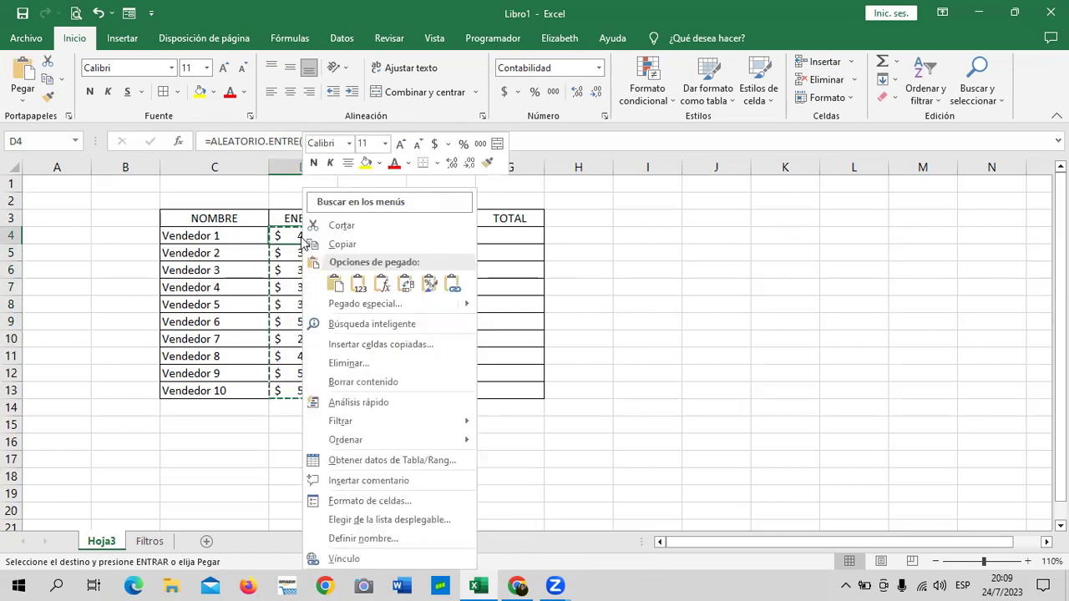
click(359, 286)
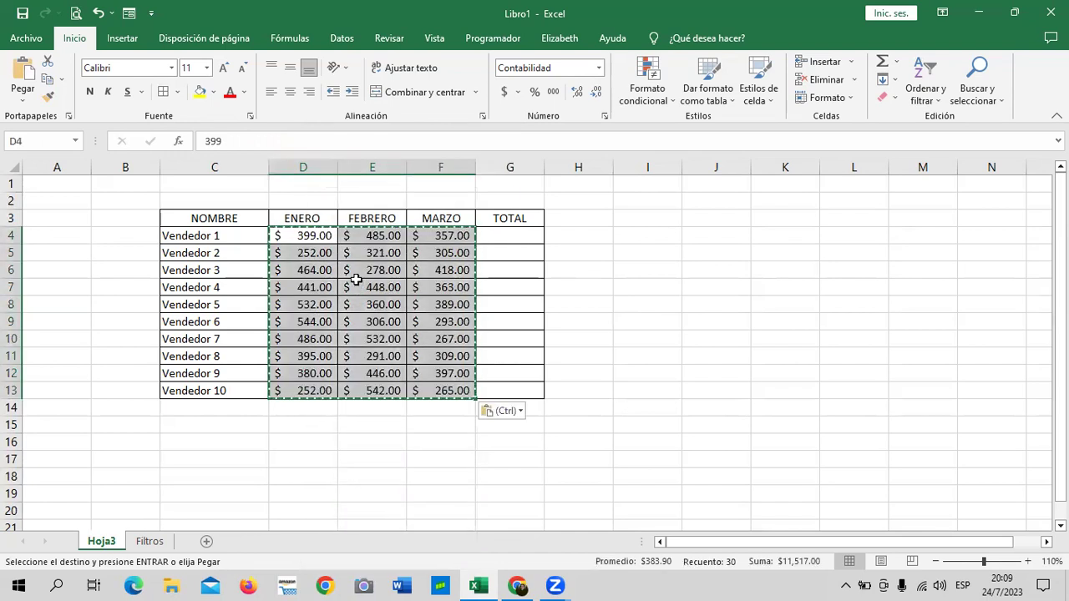
key(Escape)
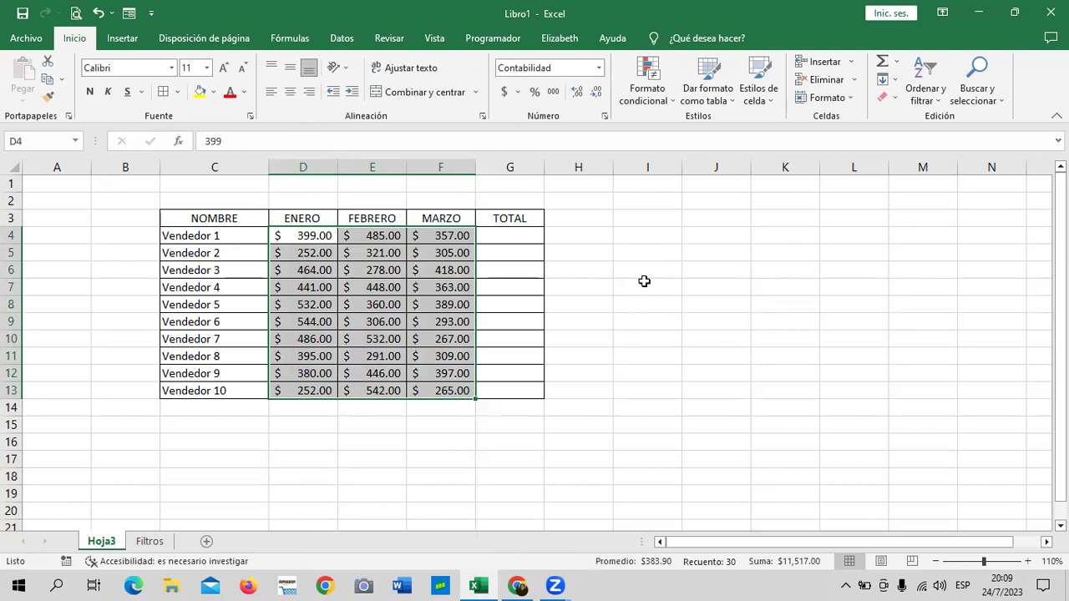
click(645, 284)
Check that the D4:F13 cells now hold fixed numbers instead of formulas.
click(308, 234)
key(Down)
key(Down)
key(Down)
key(Right)
key(Down)
key(Down)
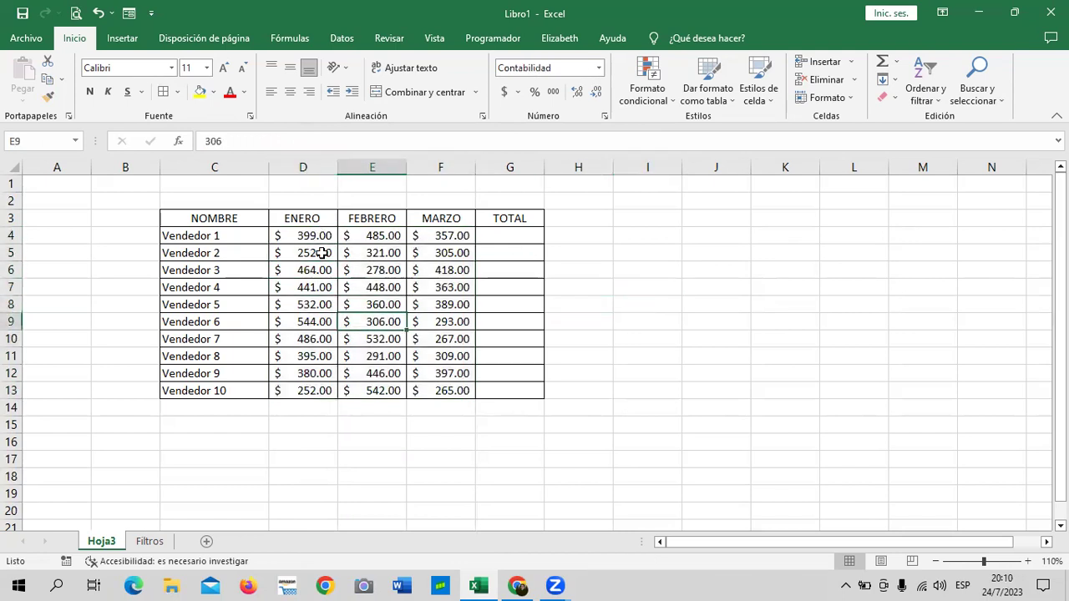
key(Right)
key(Down)
key(Down)
key(Down)
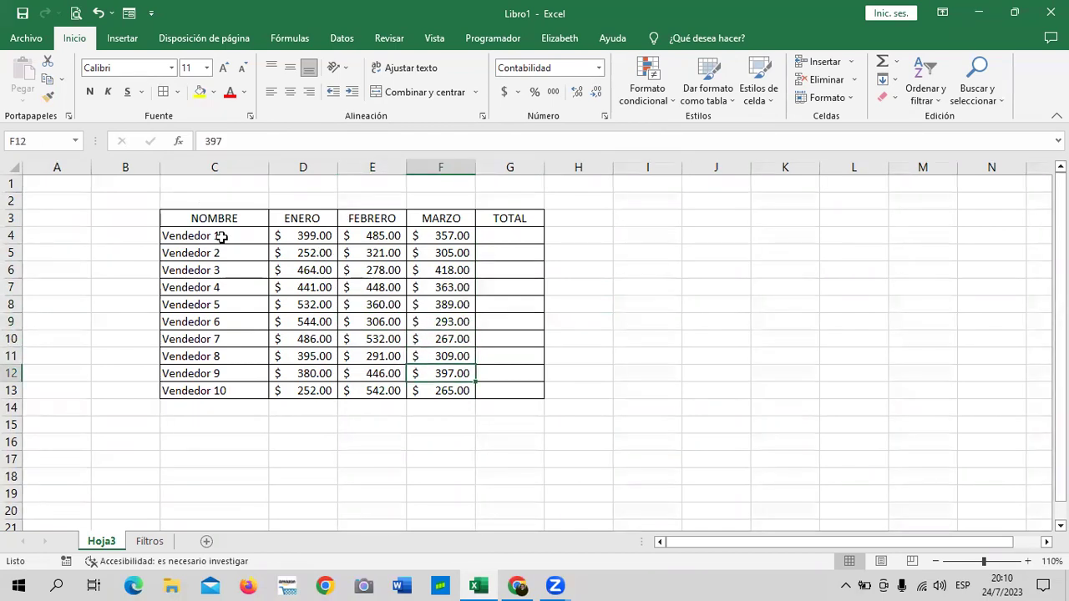
click(695, 326)
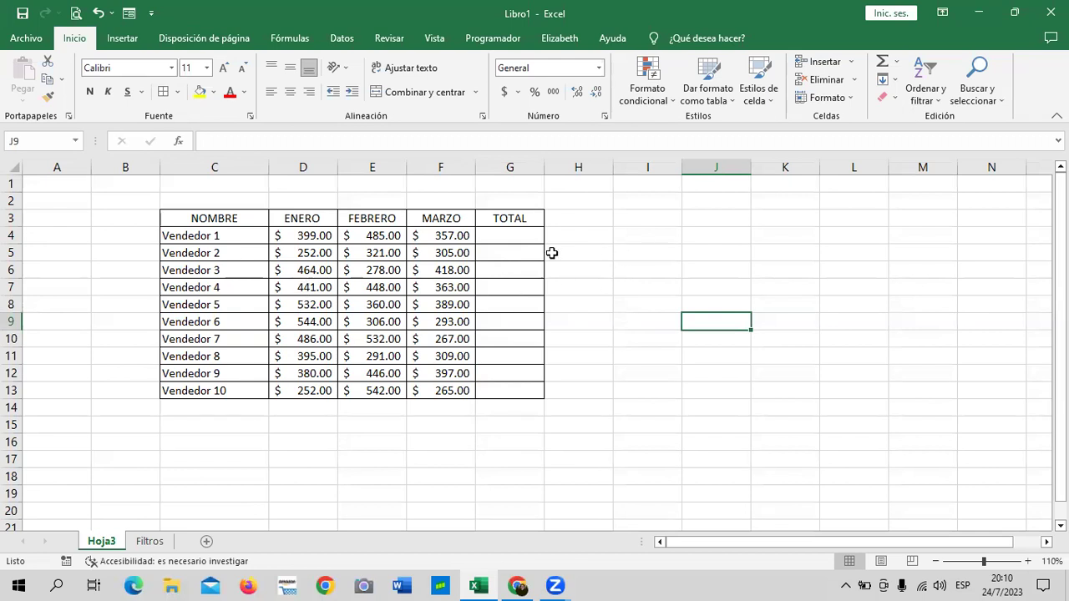
Enter =SUMA(D4:F4) in G4 with AutoSuma for Vendedor 1's total.
click(513, 237)
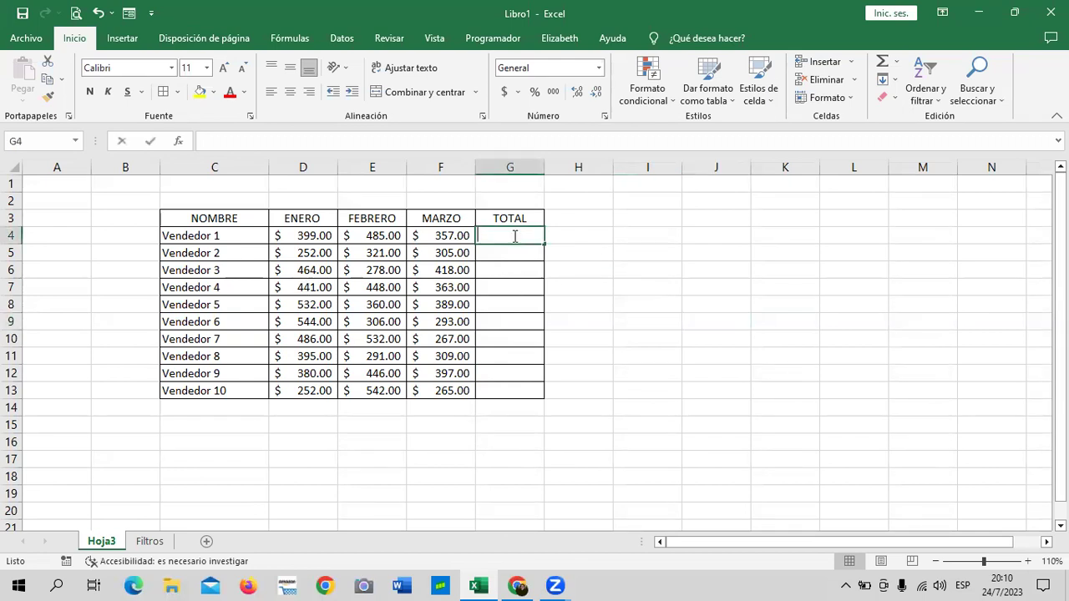
text(=)
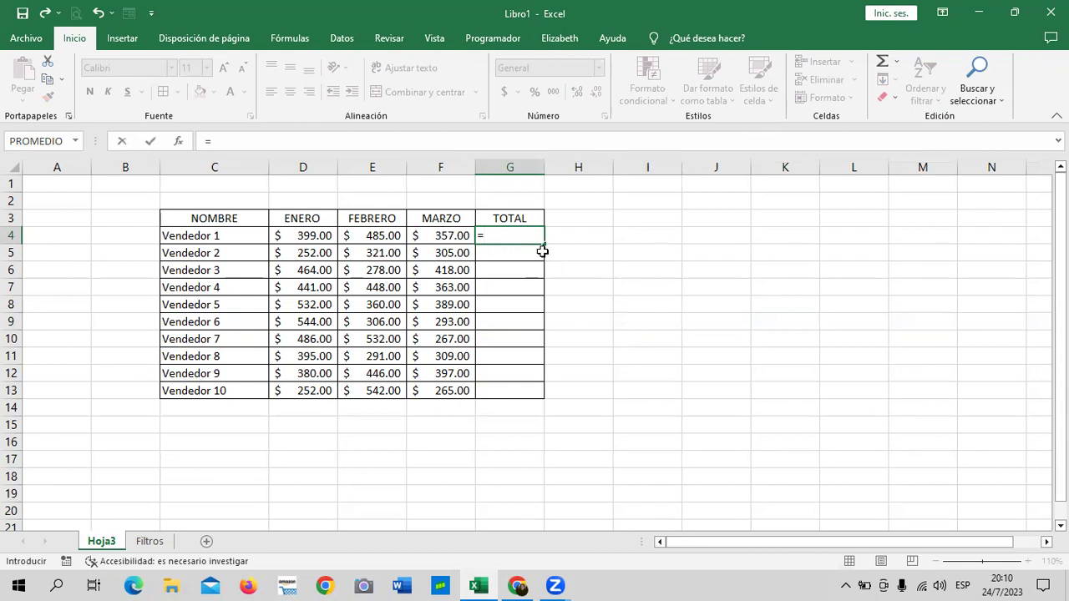
key(Escape)
drag(687, 270, 687, 287)
click(513, 239)
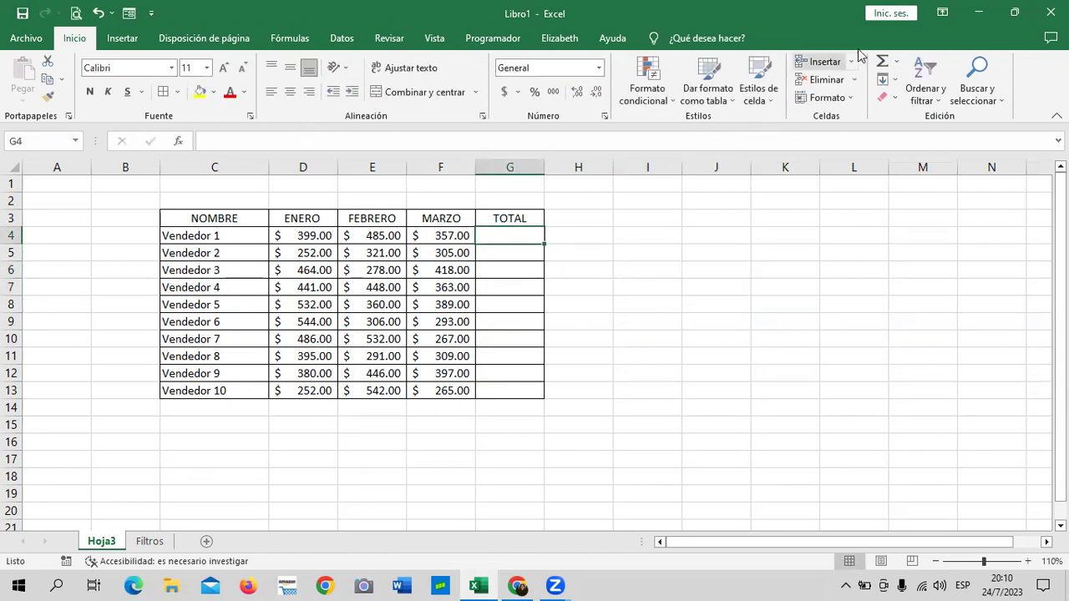
click(882, 61)
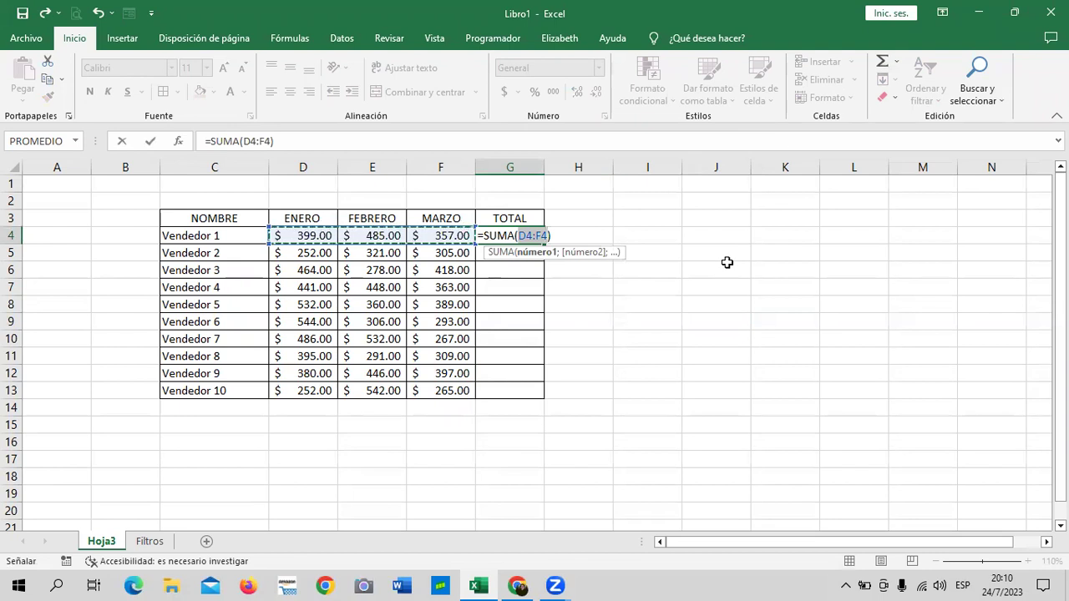
key(Return)
Fill the total formula down from G4 to G13 for all ten vendors.
click(522, 235)
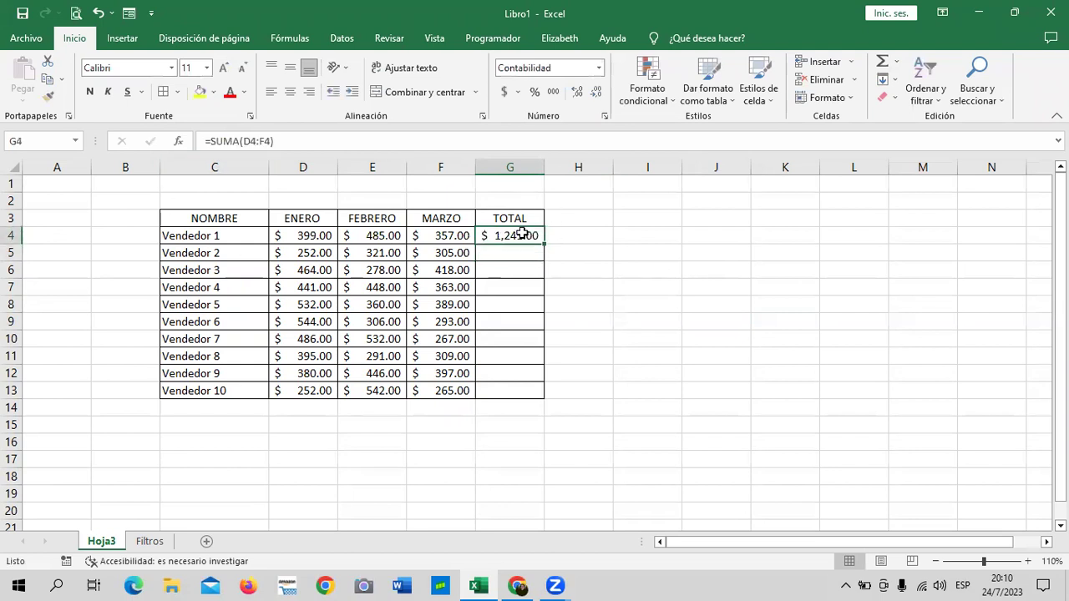
drag(543, 244, 560, 393)
click(607, 385)
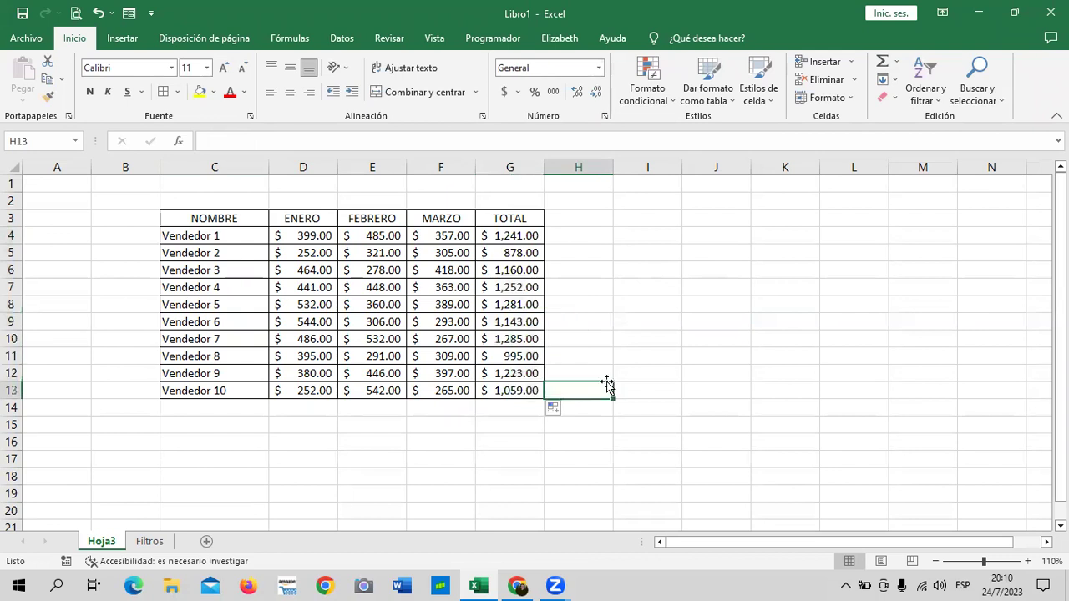
click(597, 282)
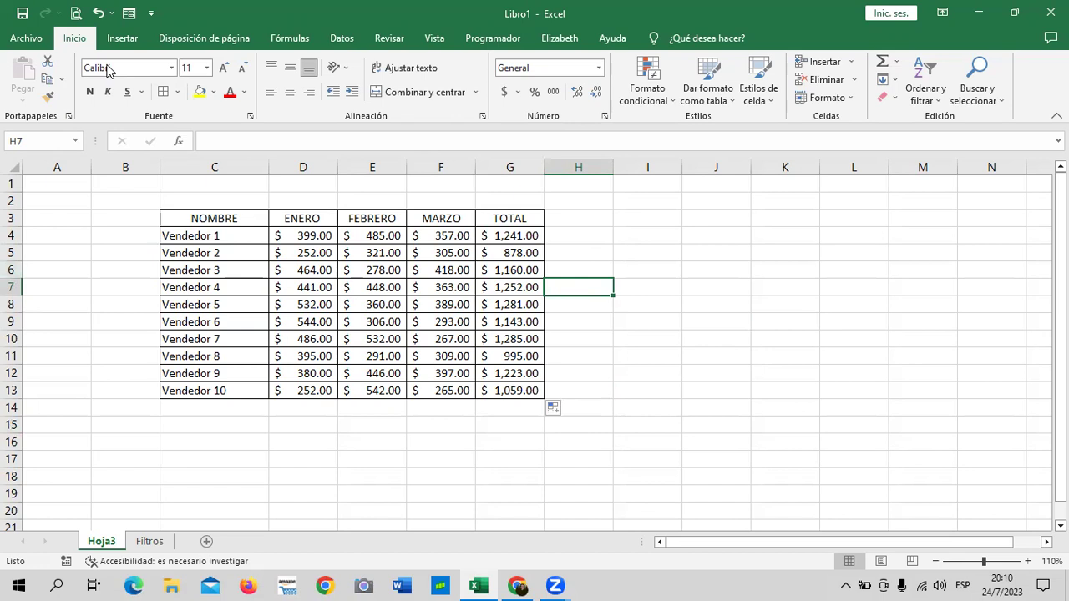
Merge A17 and B17 with Combinar y centrar below the vendor table.
click(633, 360)
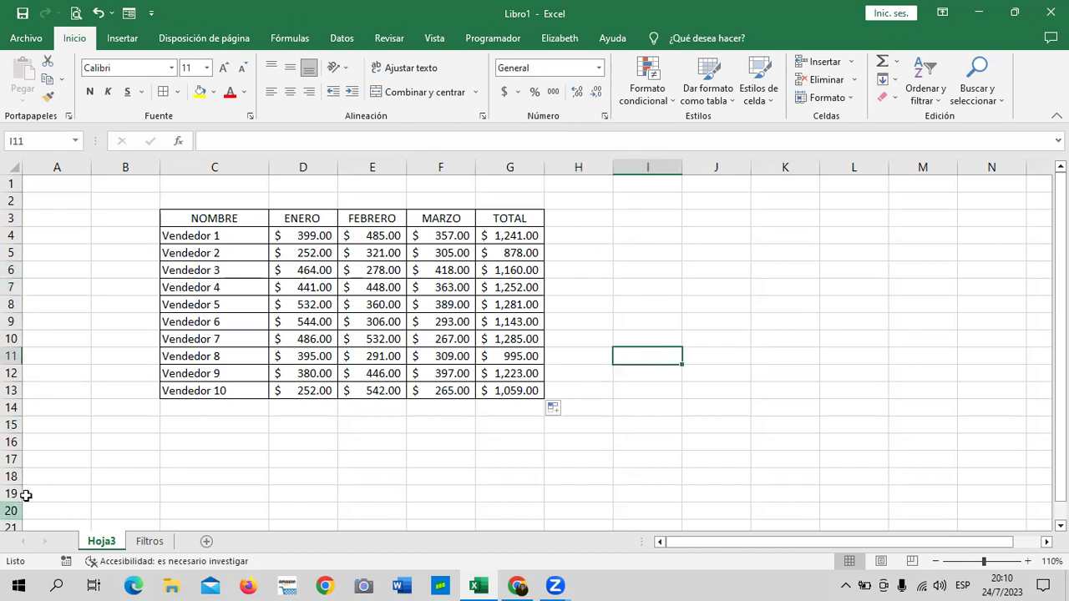
click(96, 456)
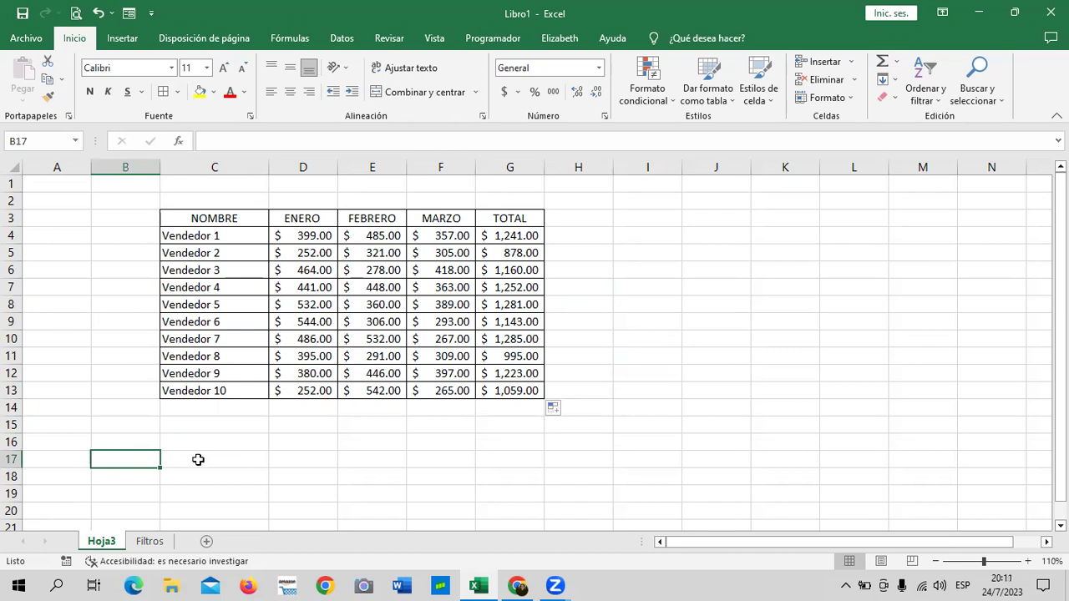
click(129, 443)
click(122, 461)
click(310, 473)
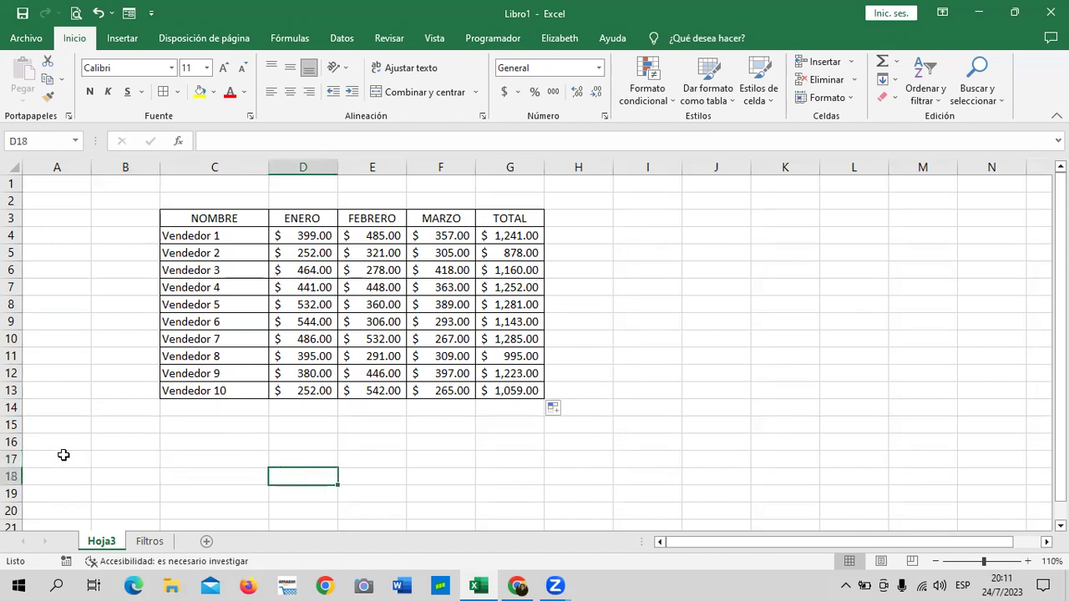
drag(63, 455, 124, 456)
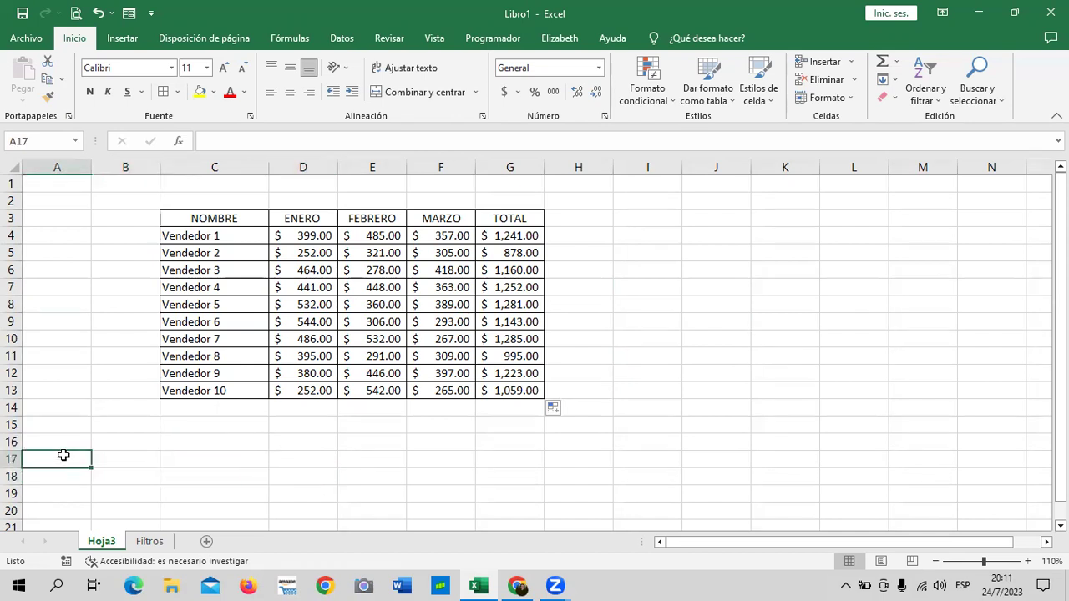
click(422, 95)
click(328, 465)
click(117, 459)
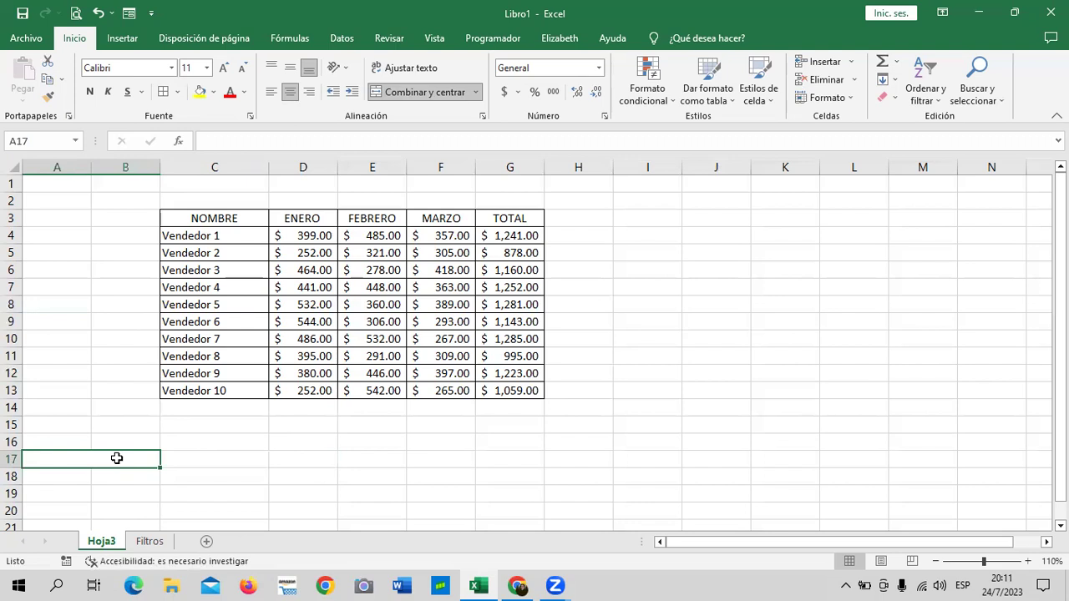
Enter 2000 in A17 and format it as accounting currency, $ 2,000.00.
text(DESE)
key(BackSpace)
key(BackSpace)
key(BackSpace)
key(BackSpace)
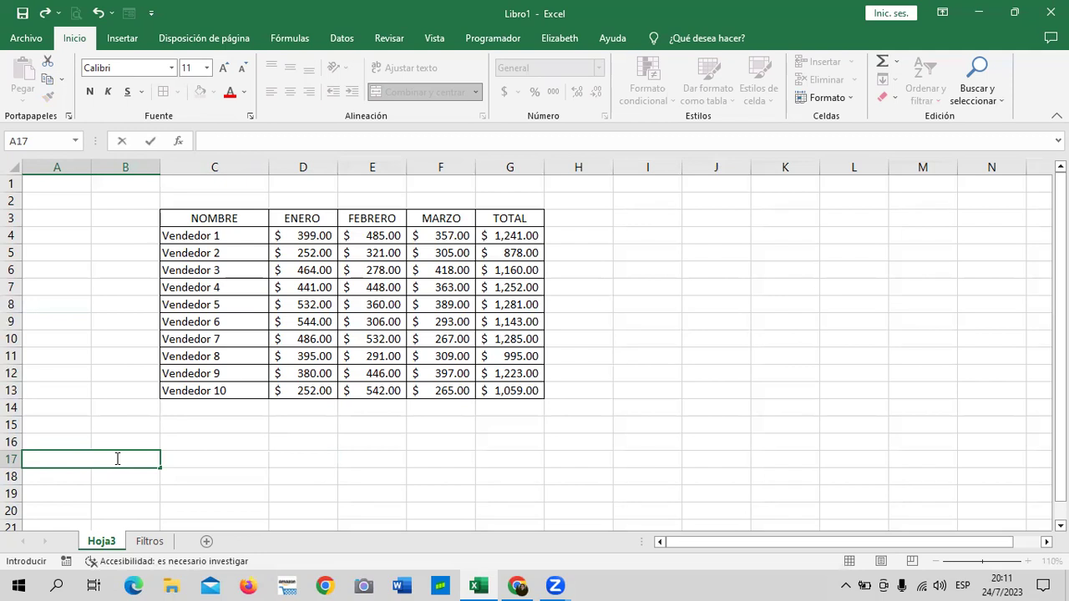
click(368, 477)
click(87, 460)
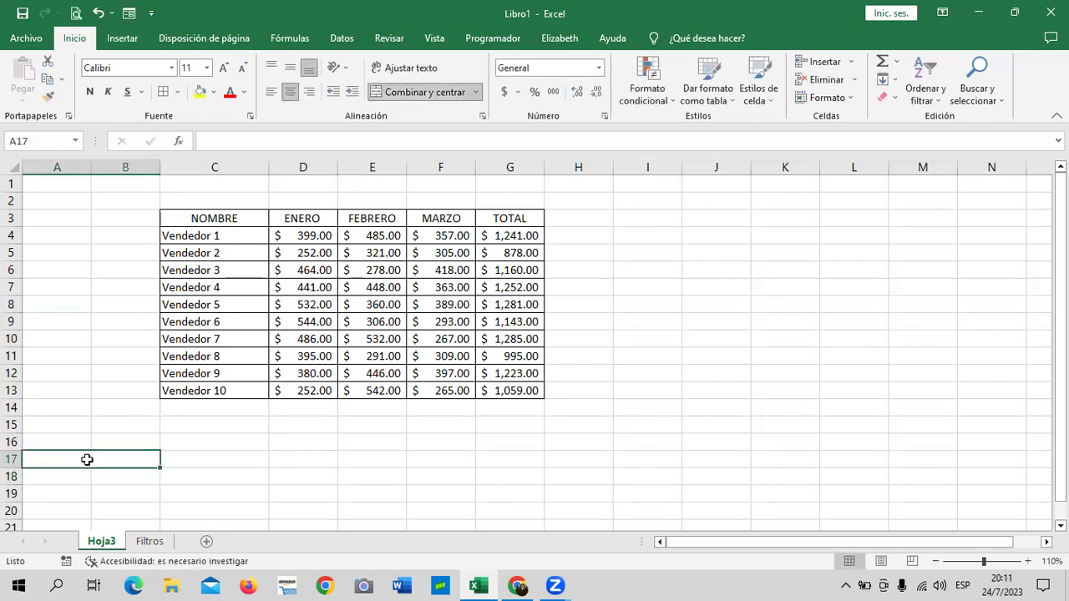
text(2)
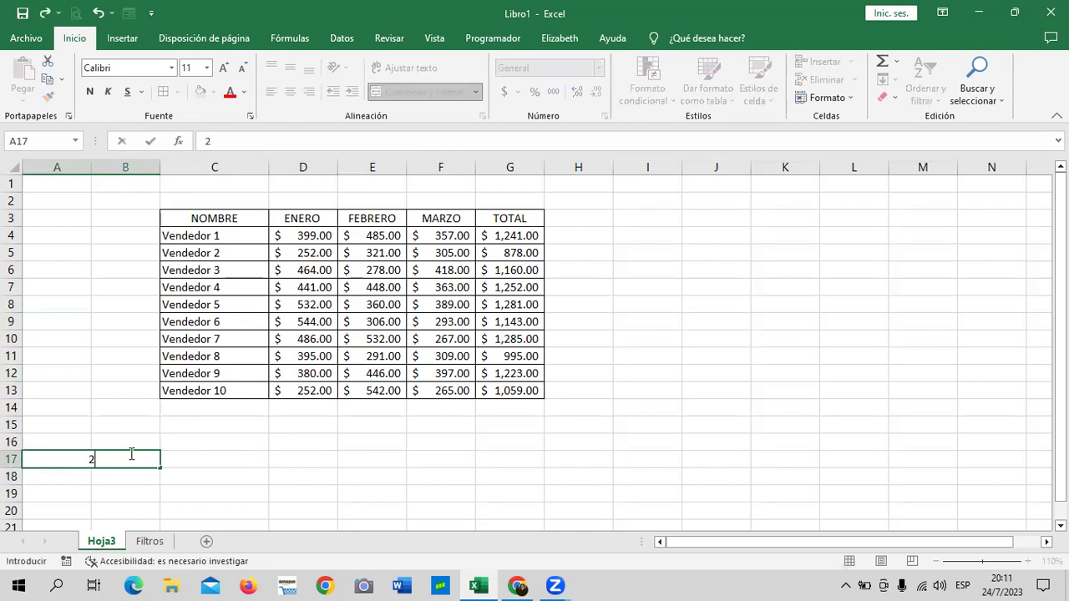
text(000)
key(Return)
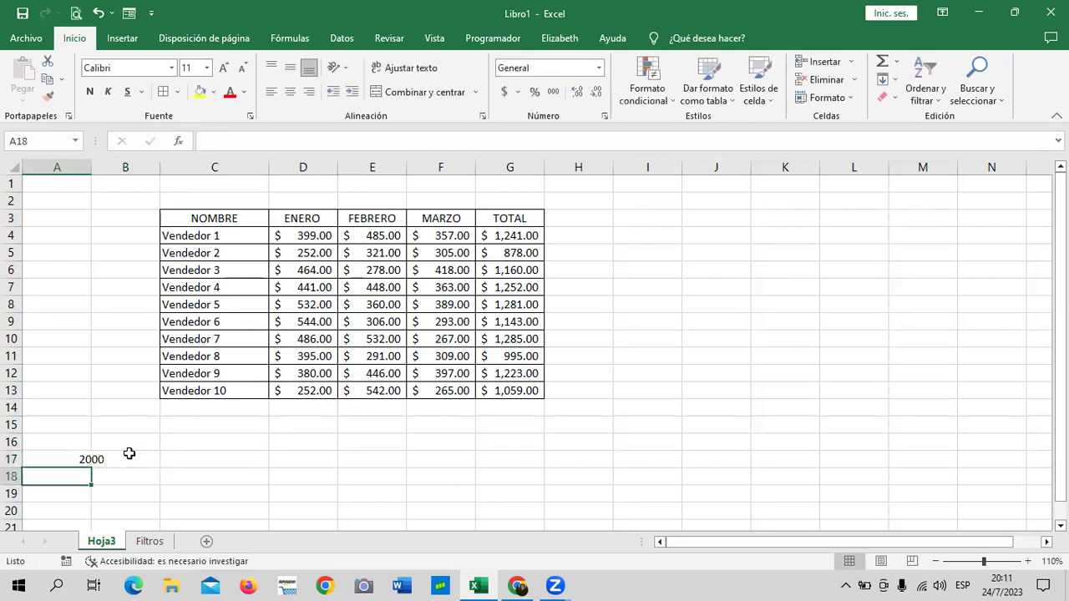
click(129, 453)
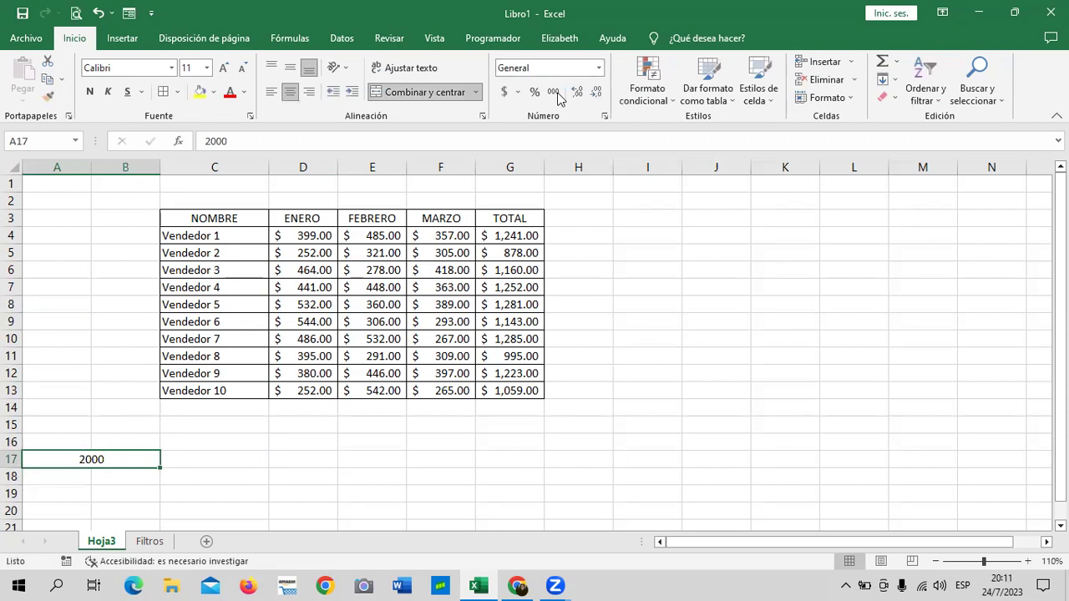
click(504, 95)
Unmerge A17:B17 so the goal sits alone in A17, then select A17:B17.
click(365, 462)
click(119, 443)
click(100, 459)
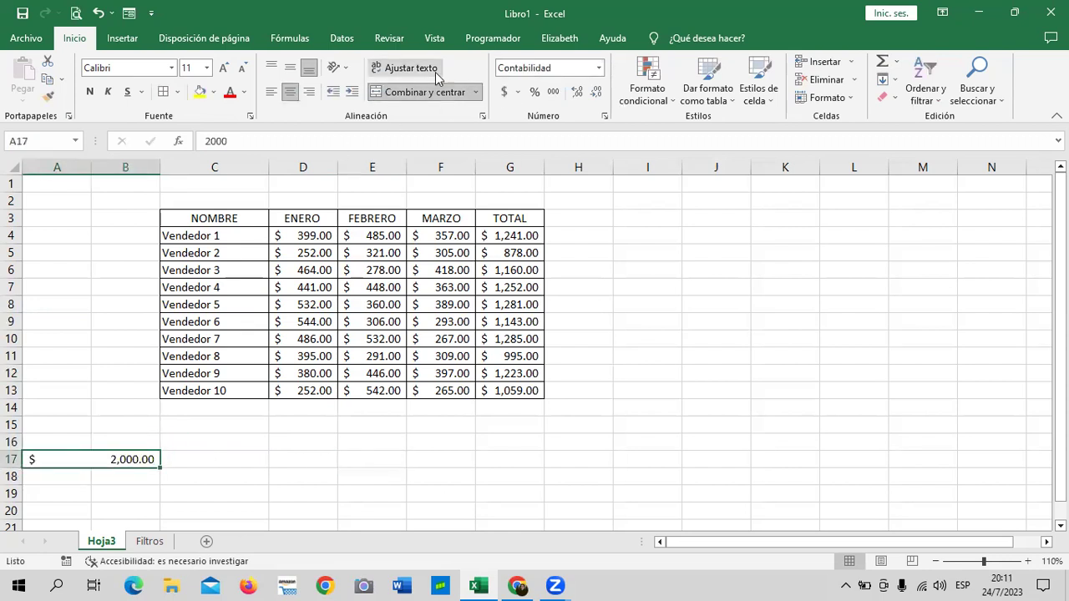
click(414, 92)
click(287, 470)
click(70, 458)
drag(59, 460, 106, 463)
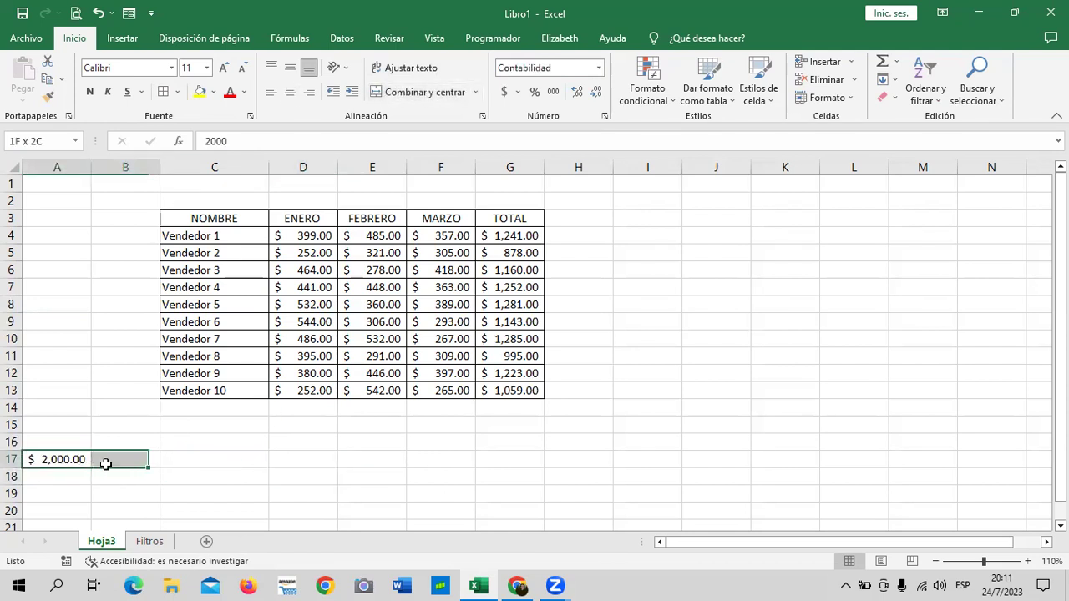
Cut the $ 2,000.00 goal out of A17 and paste it into B17.
right_click(76, 460)
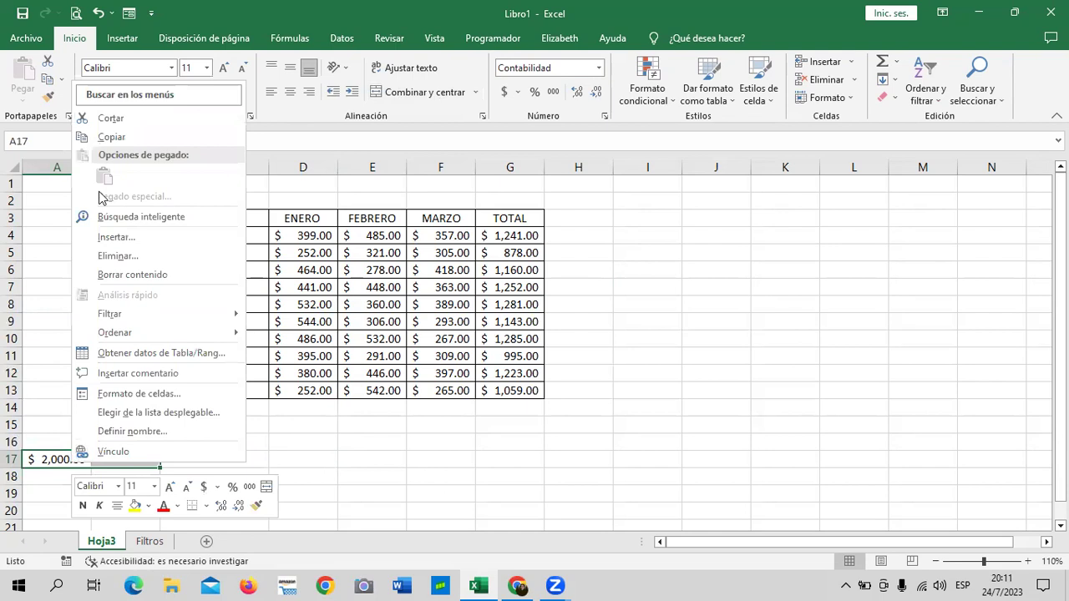
click(108, 117)
click(219, 462)
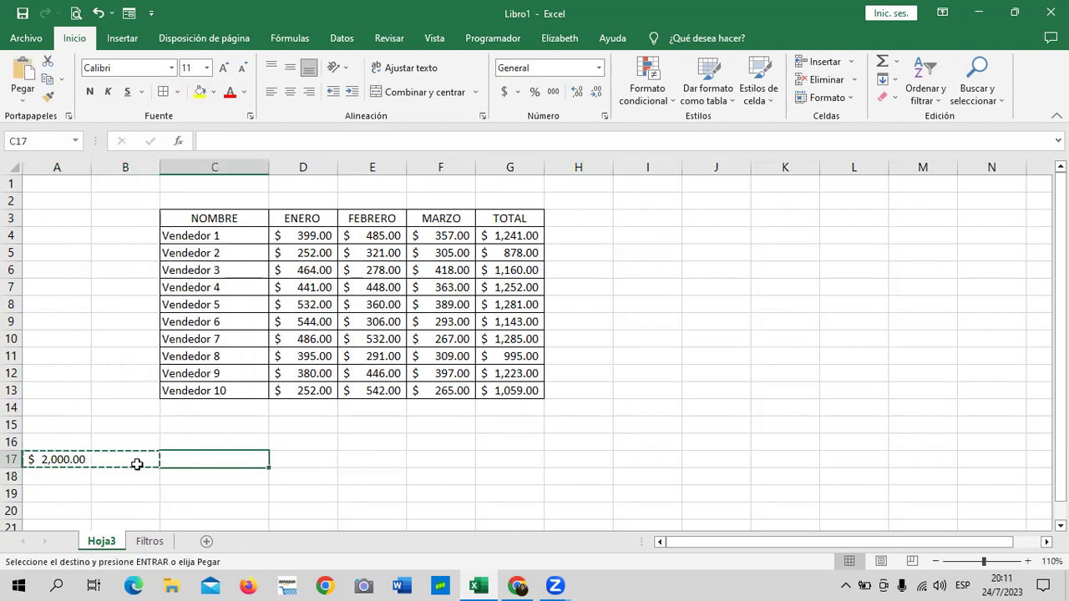
key(Escape)
click(79, 460)
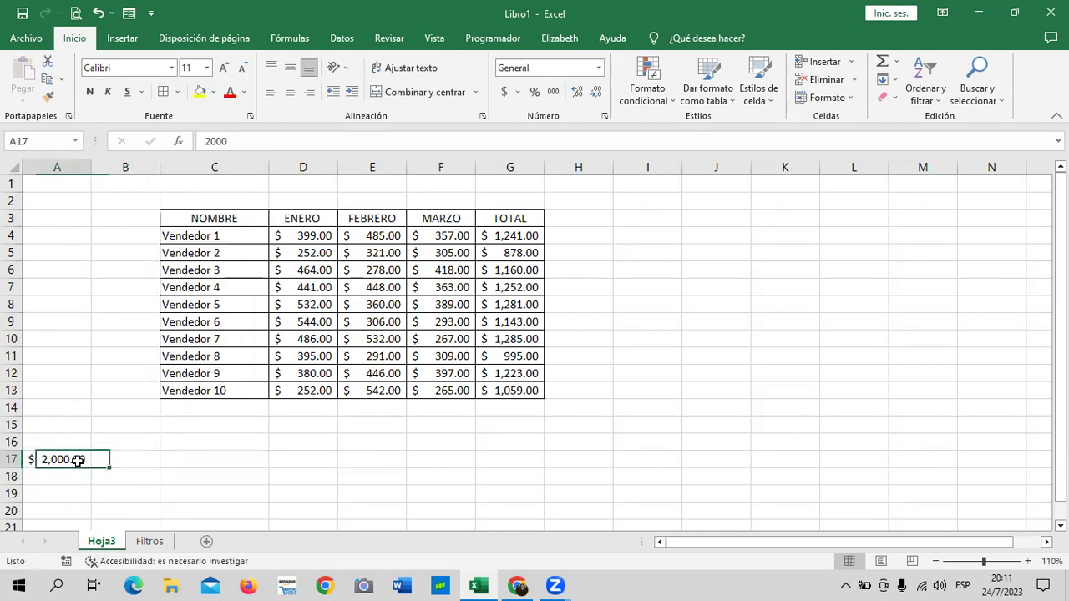
right_click(79, 461)
key(Return)
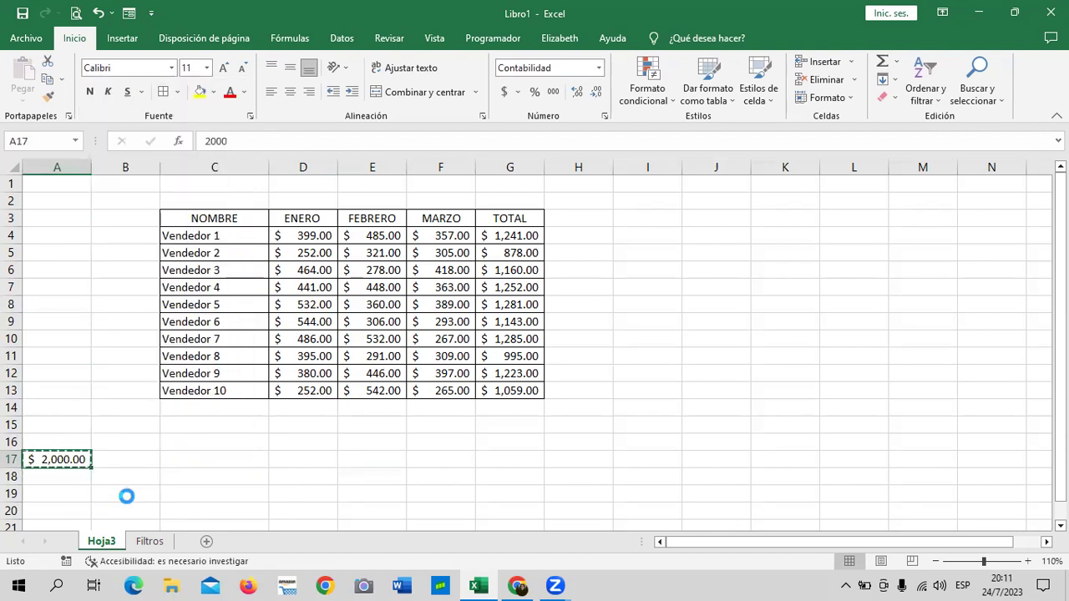
click(135, 458)
key(Return)
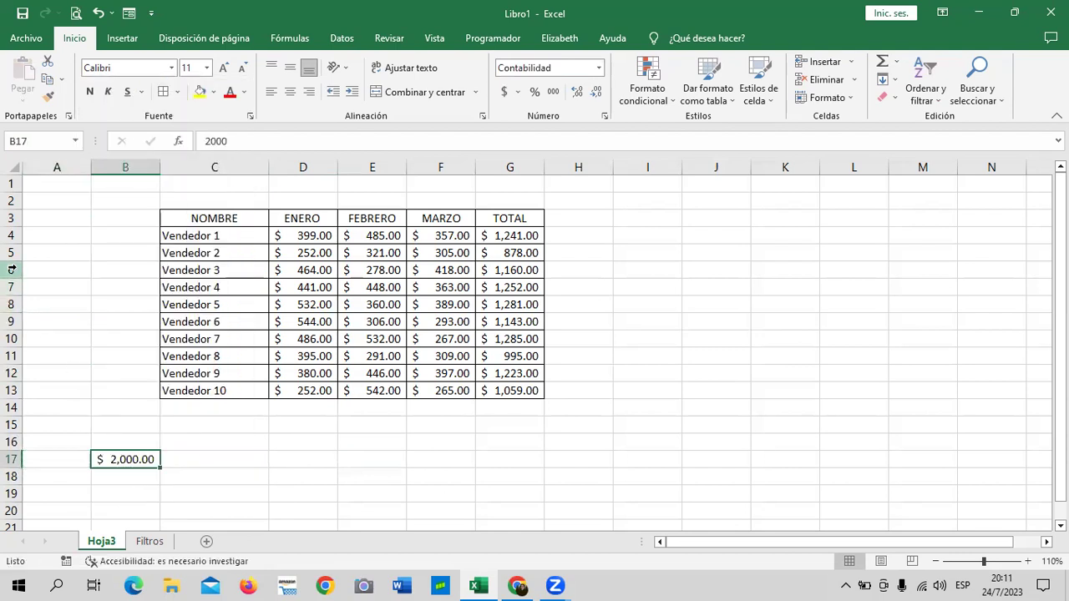
click(355, 465)
click(134, 460)
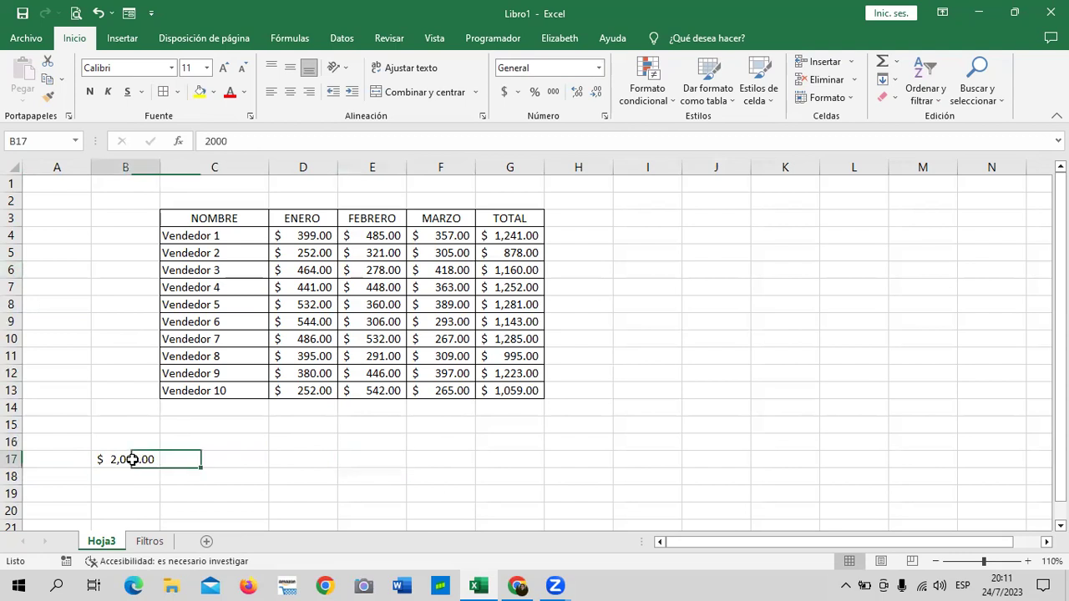
Give B17 the green Énfasis6 cell style and type META DE VENTAS in A17.
click(762, 102)
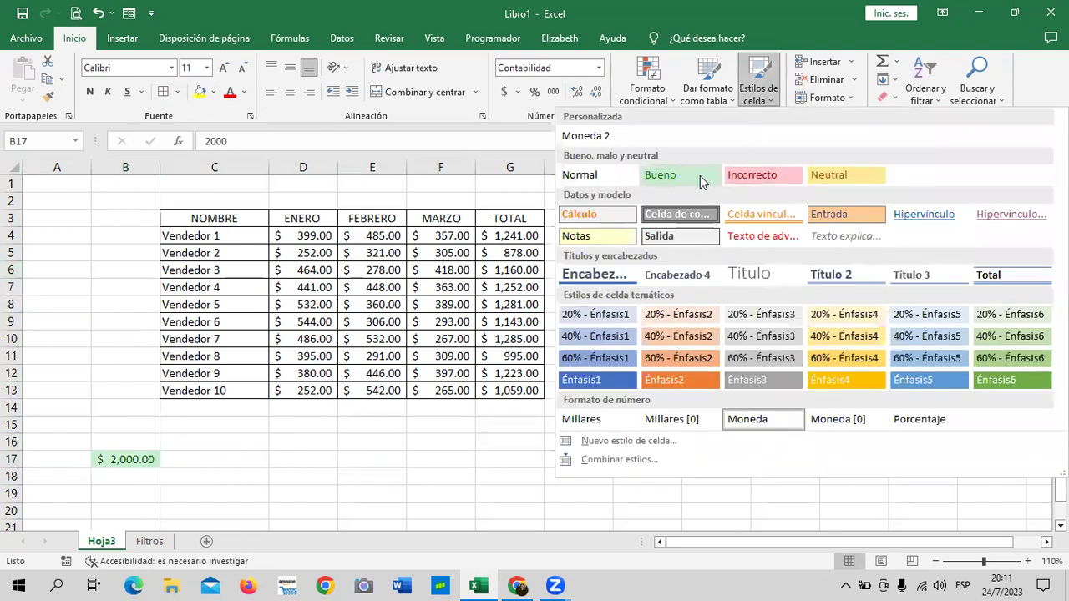
click(1023, 377)
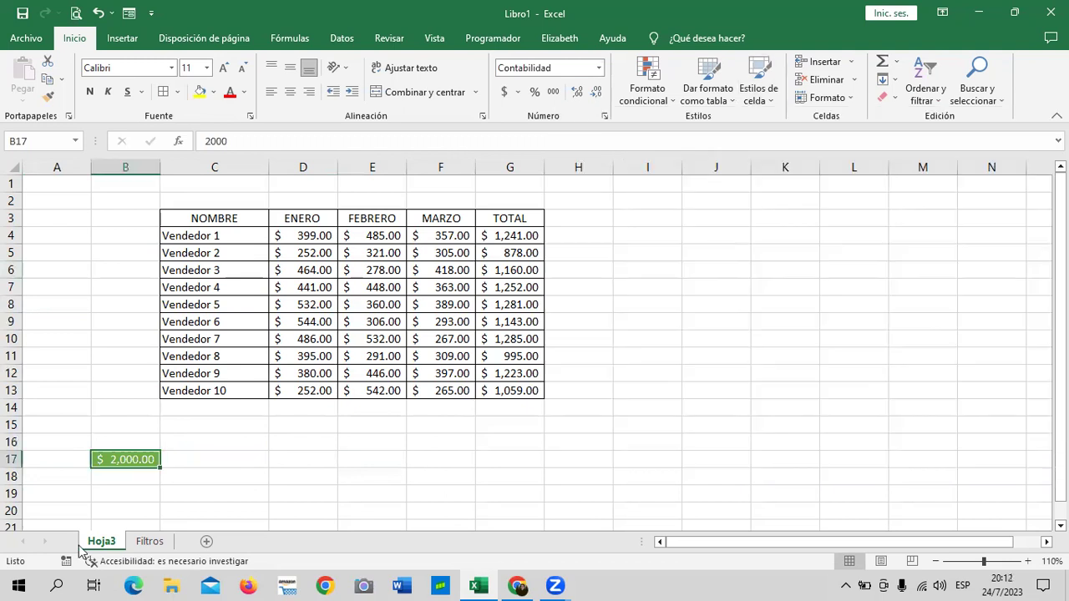
click(57, 459)
text(META)
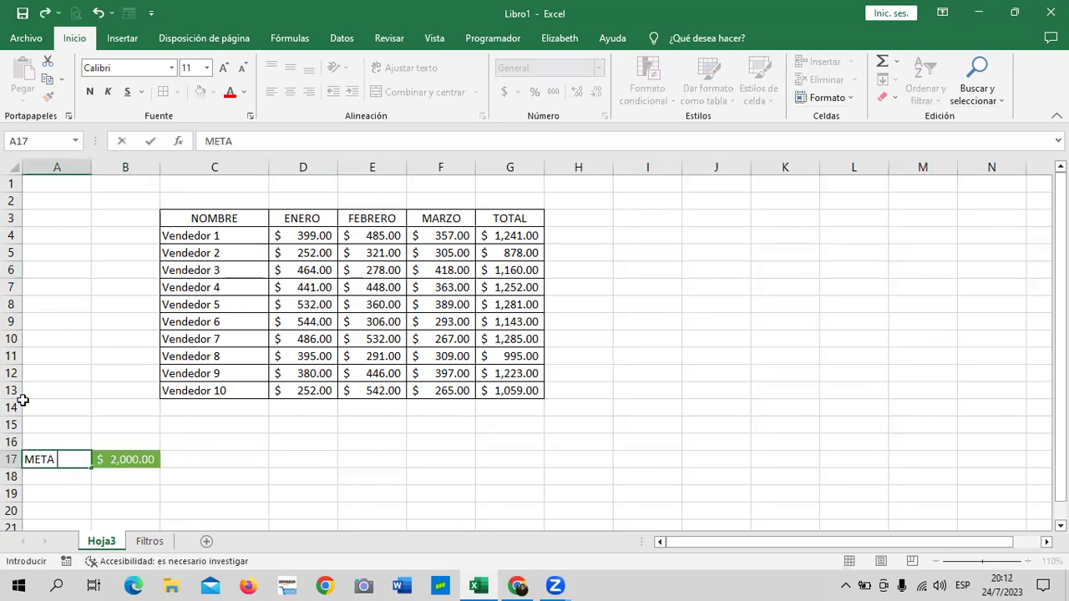
key(Return)
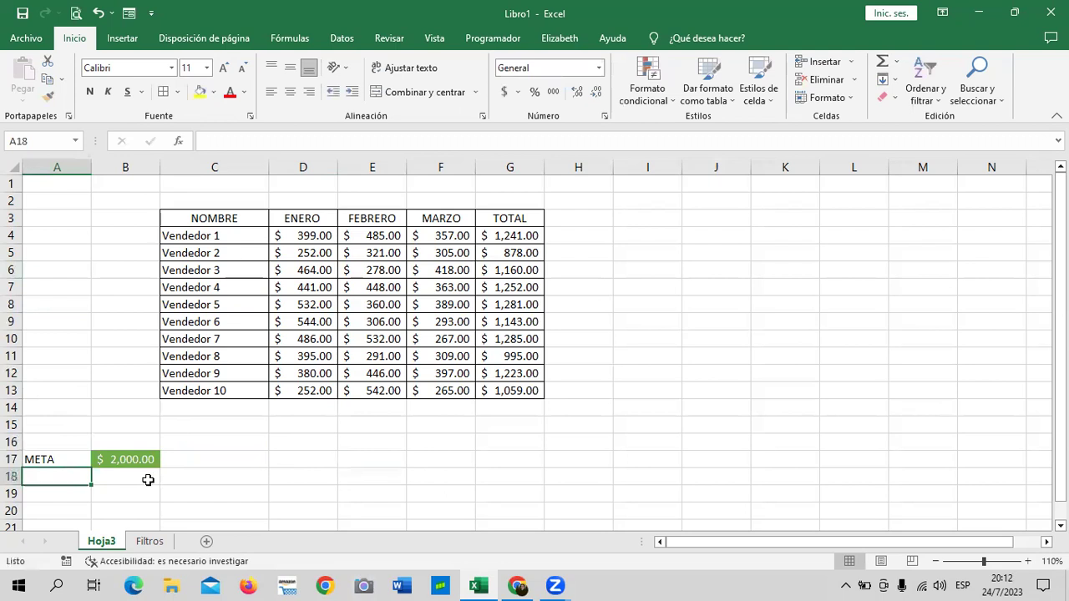
double_click(75, 461)
text(DE VEN)
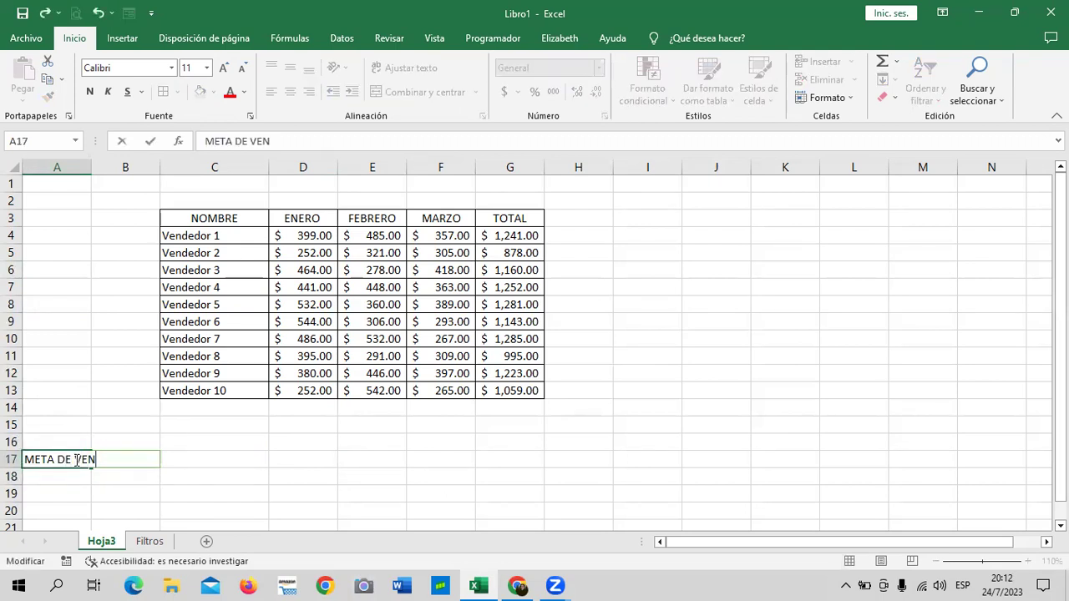
key(Return)
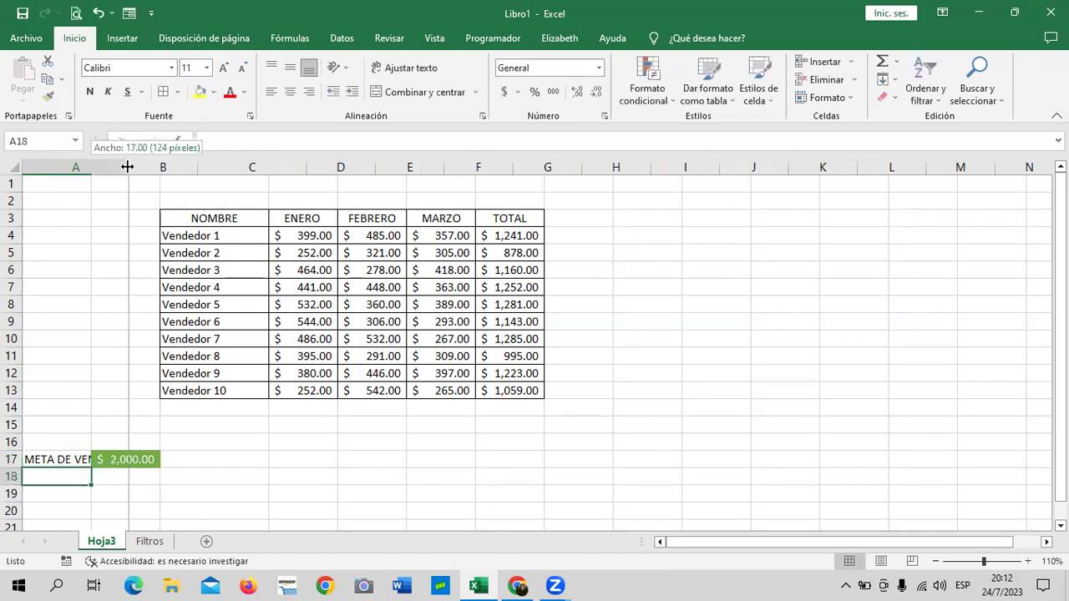
Widen column A so the META DE VENTAS label fits.
drag(92, 167, 127, 167)
click(212, 460)
click(174, 458)
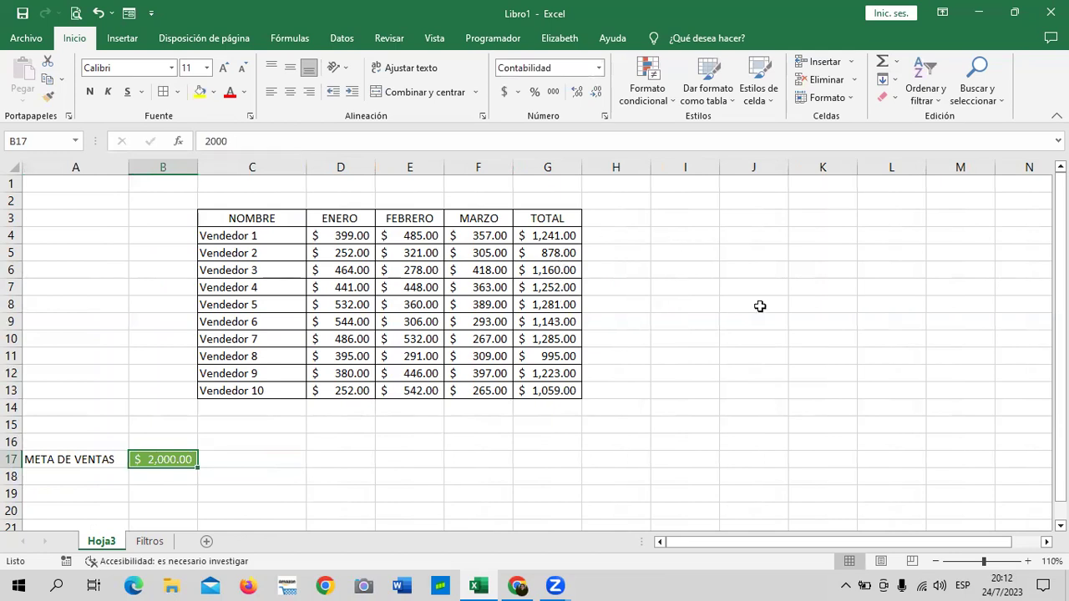
Apply All Borders to H3:H13, next to the TOTAL column.
click(608, 217)
drag(608, 217, 623, 390)
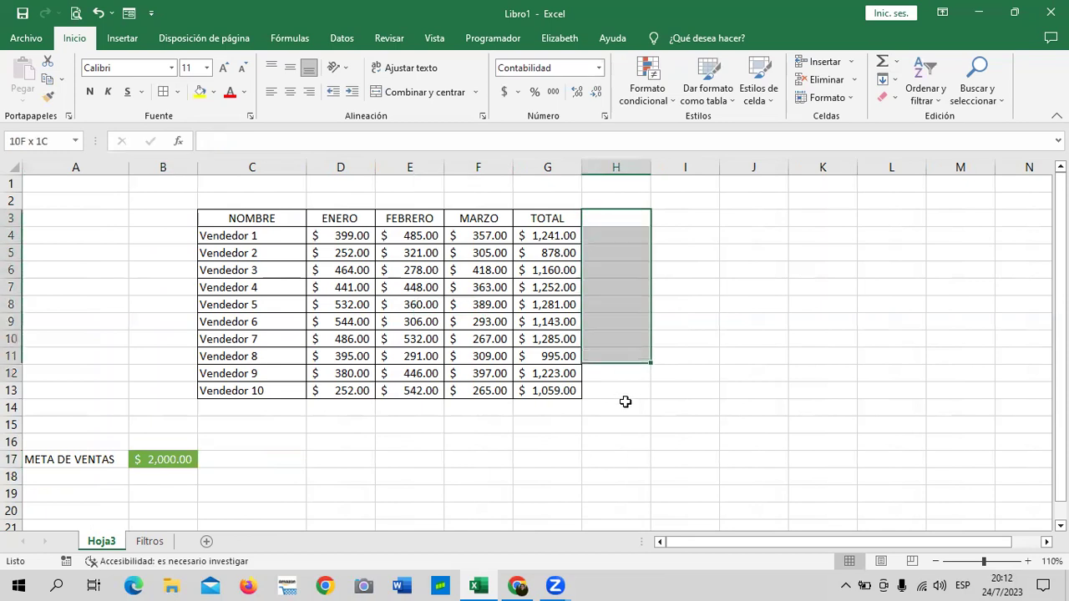
click(159, 94)
click(632, 282)
Enter the header DESEMPEÑO in H3 and widen column H to fit it.
click(608, 215)
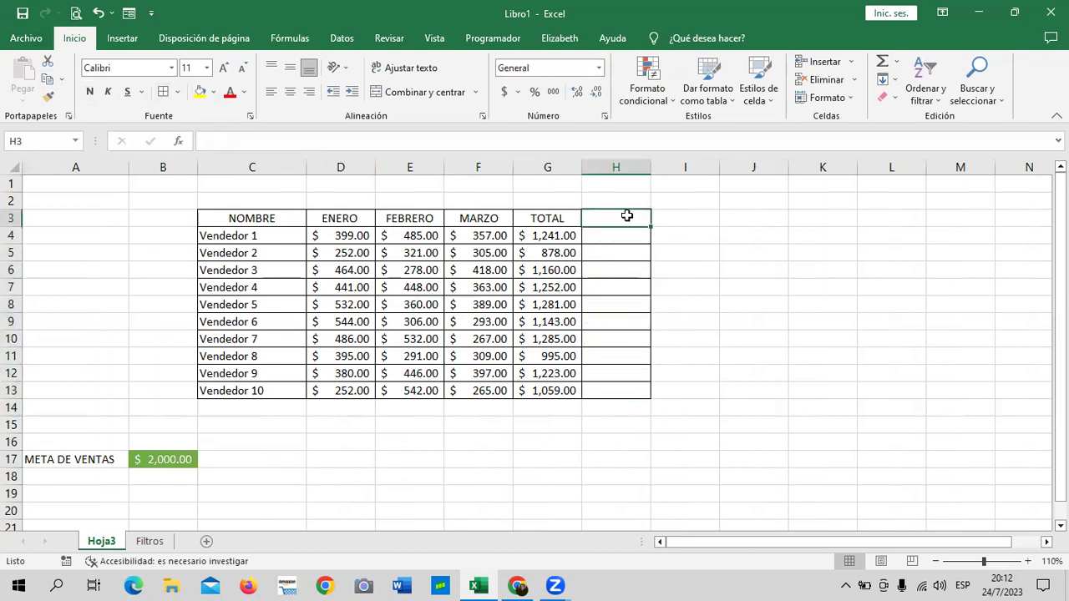
text(DESEMPEÑO)
key(Return)
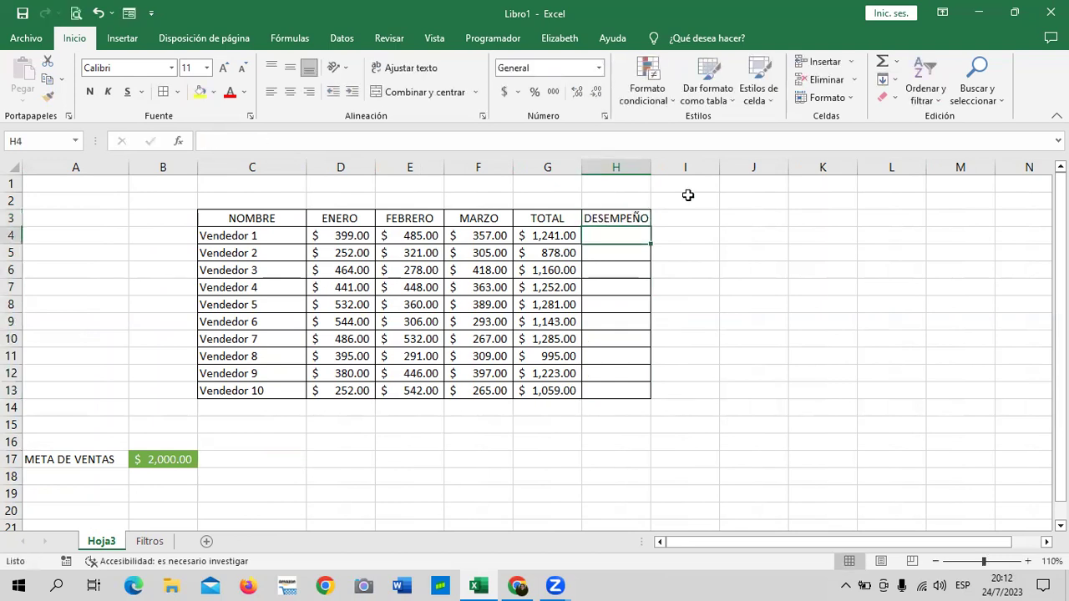
drag(650, 170, 651, 170)
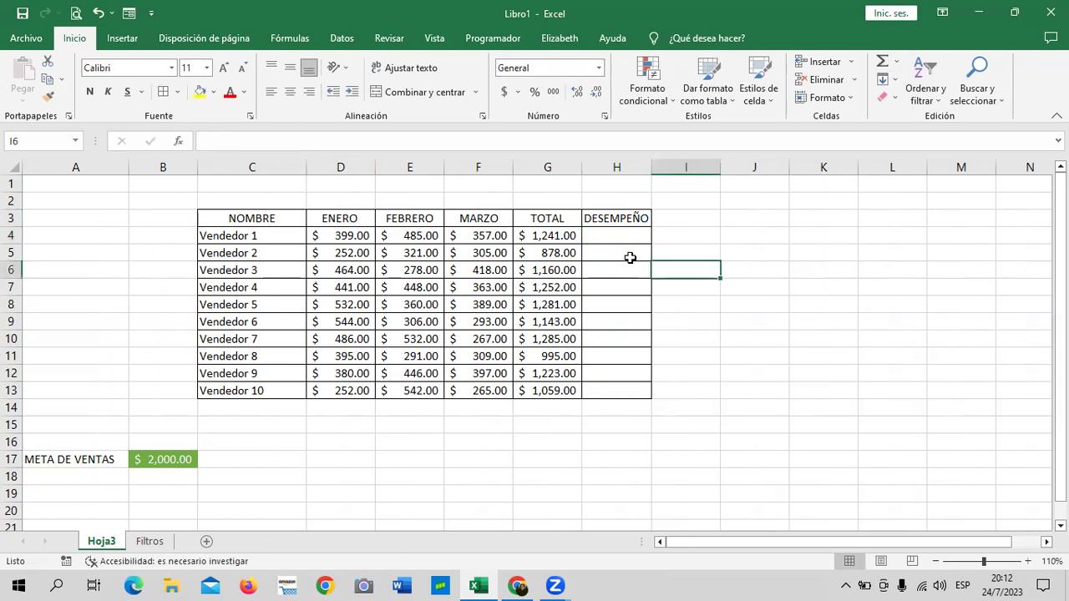
drag(547, 235, 548, 390)
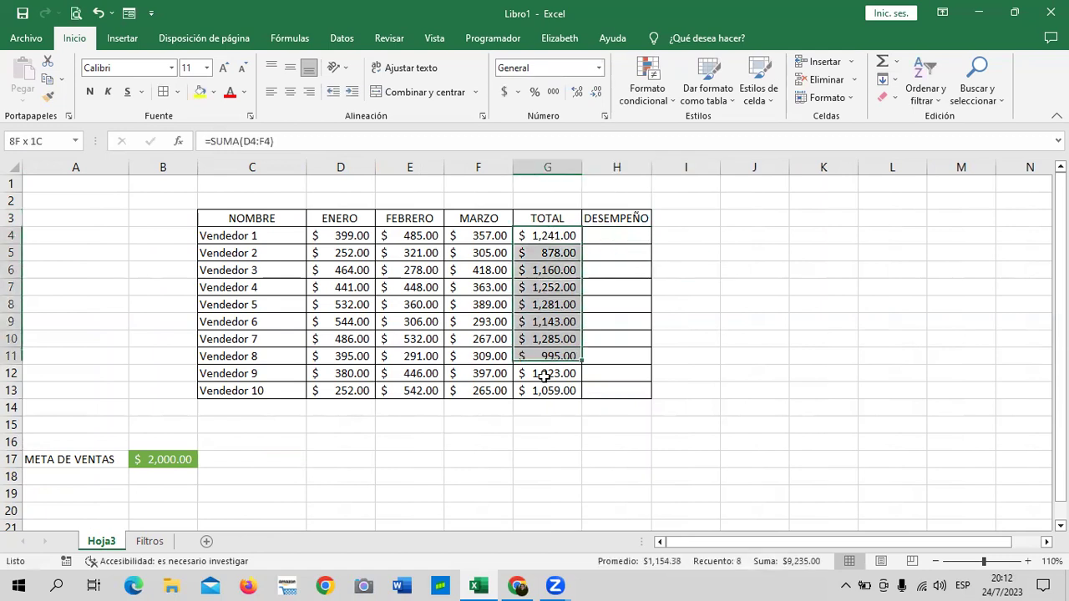
click(622, 235)
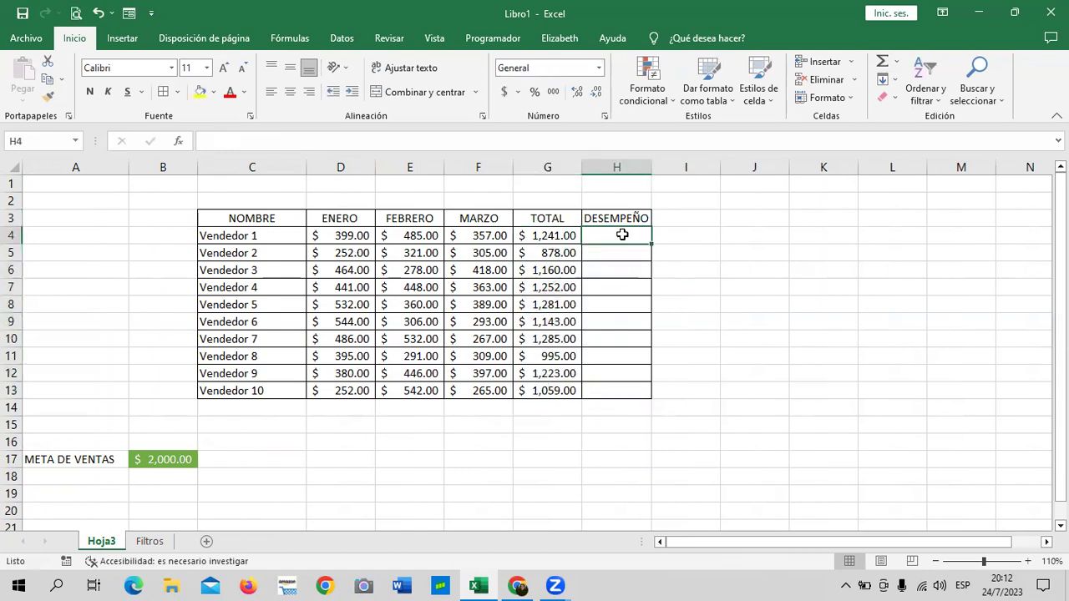
Enter =(G4*100%)/$B$17 in H4, dividing Vendedor 1's total by the locked sales goal.
text(=)
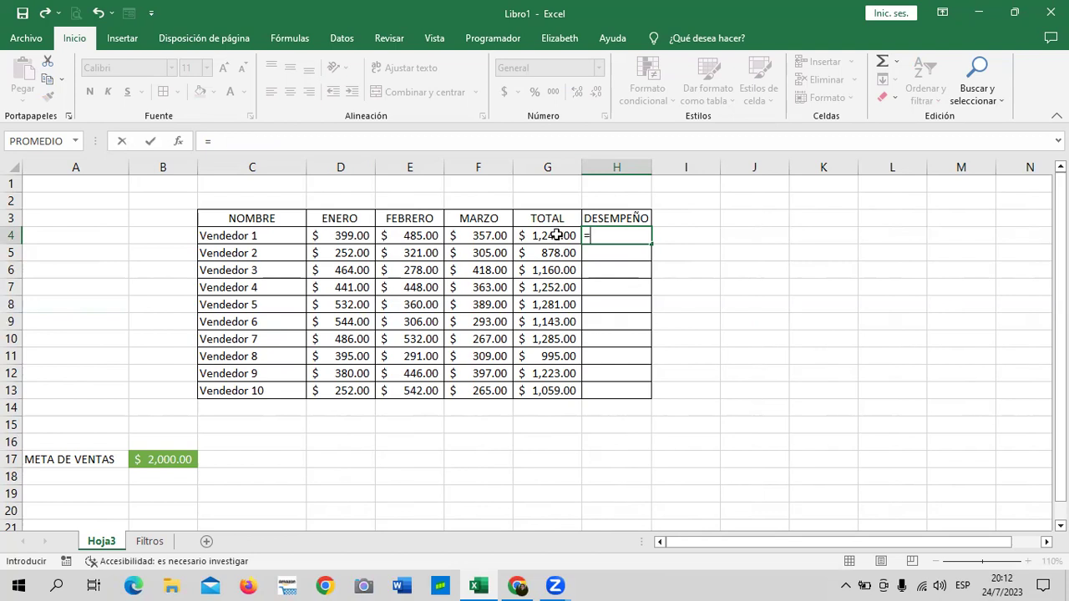
click(556, 236)
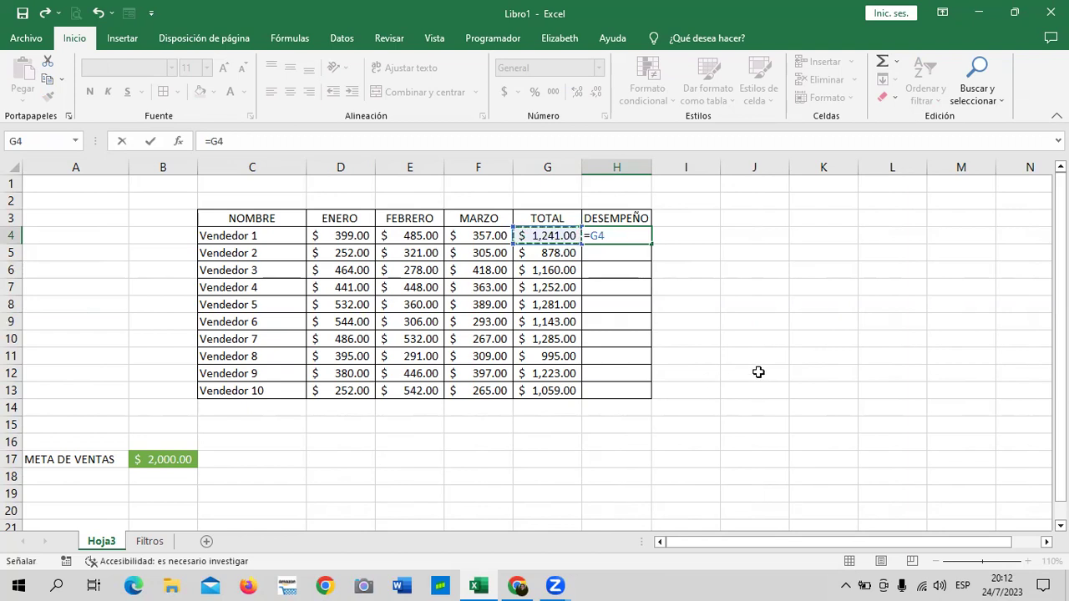
text(*100)
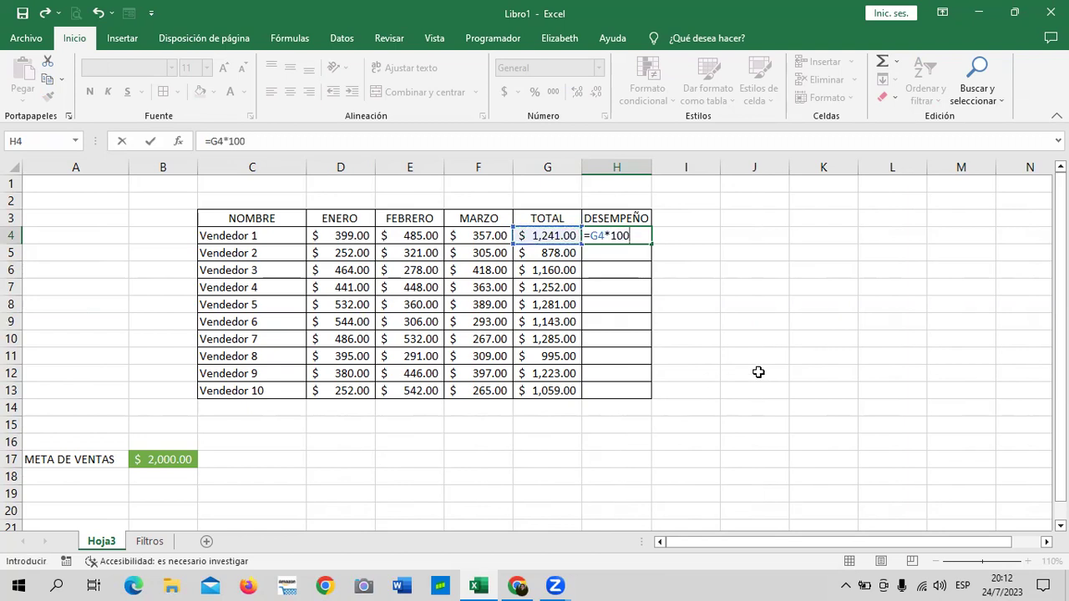
text(%)
click(603, 238)
text(()
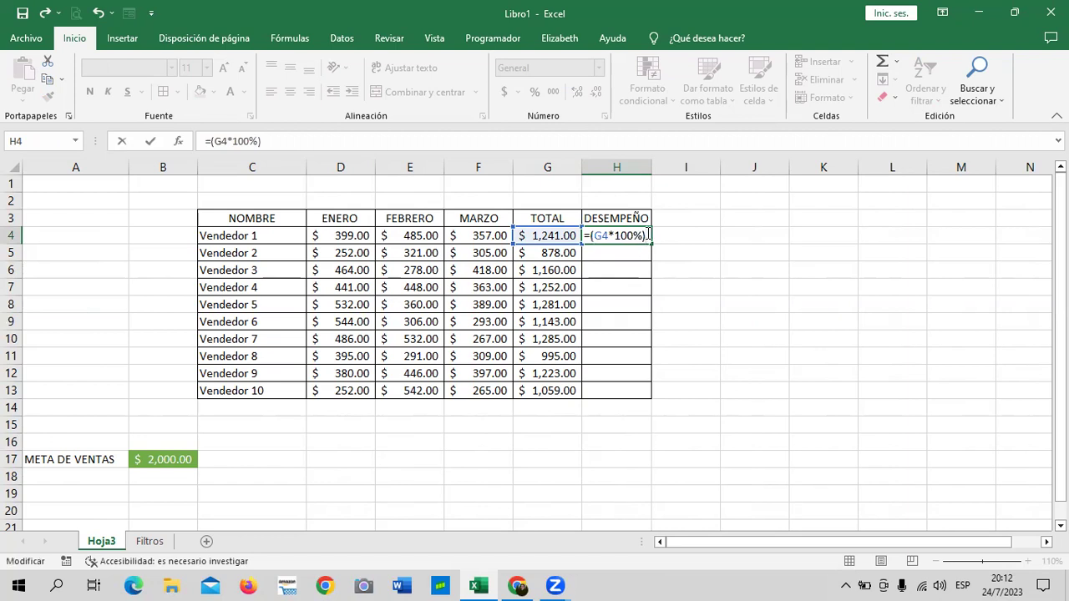
text(/)
click(151, 457)
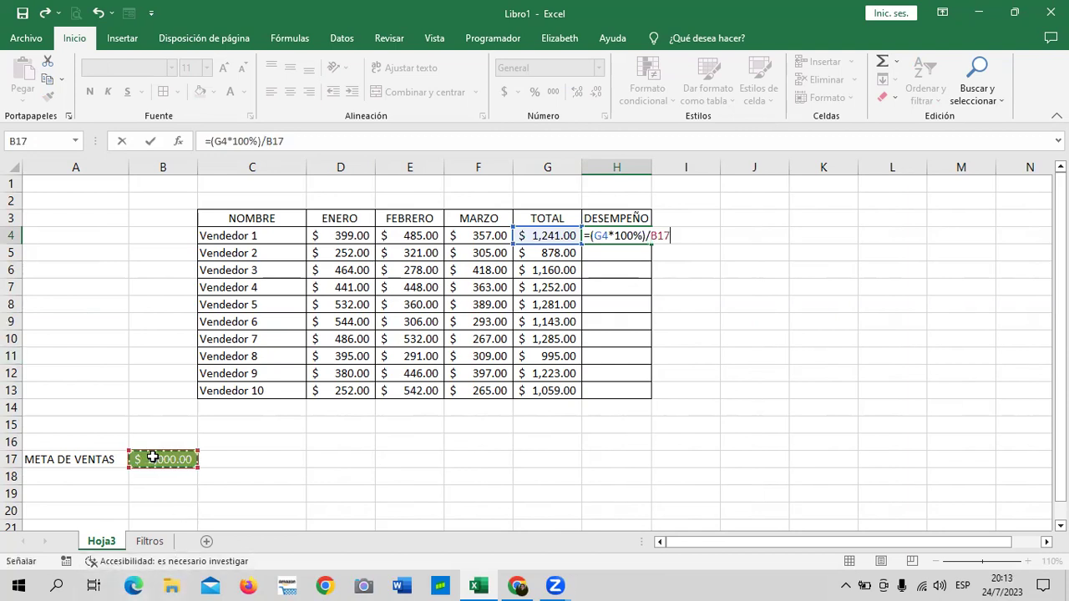
click(265, 140)
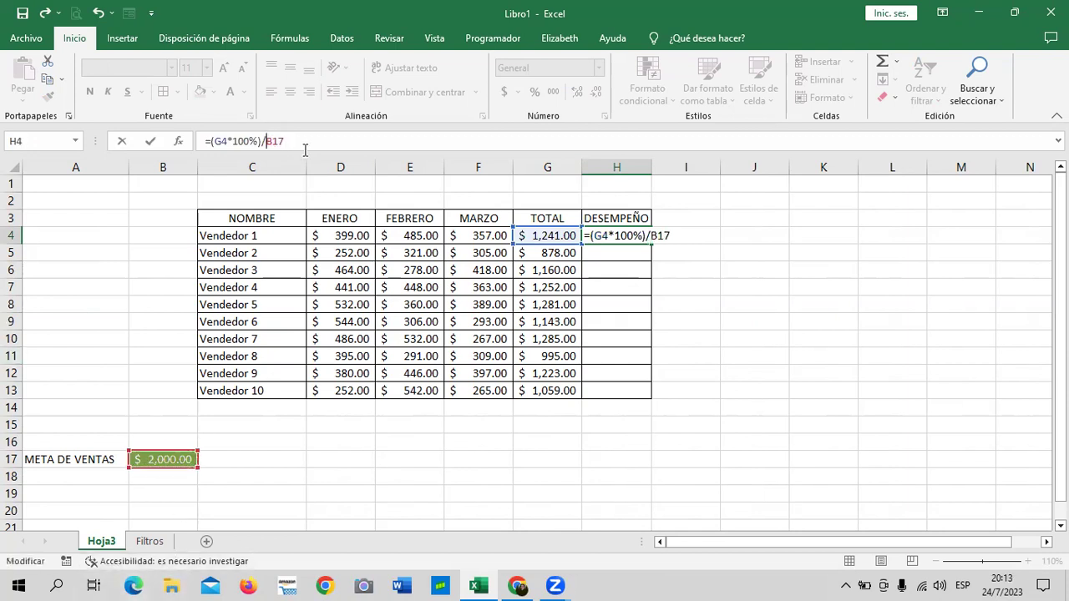
text($)
click(278, 142)
text($)
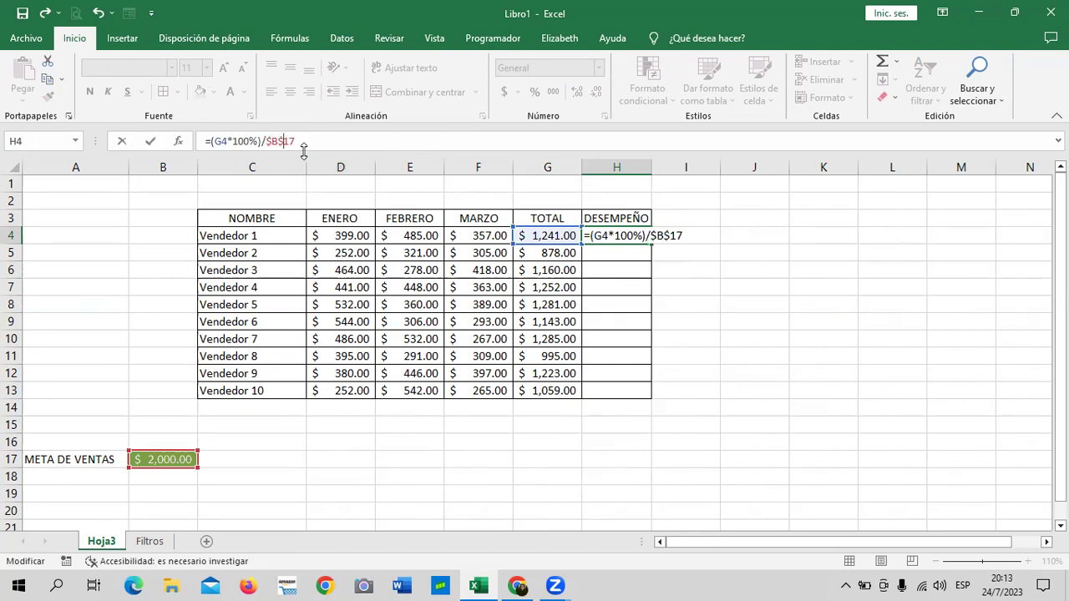
key(Return)
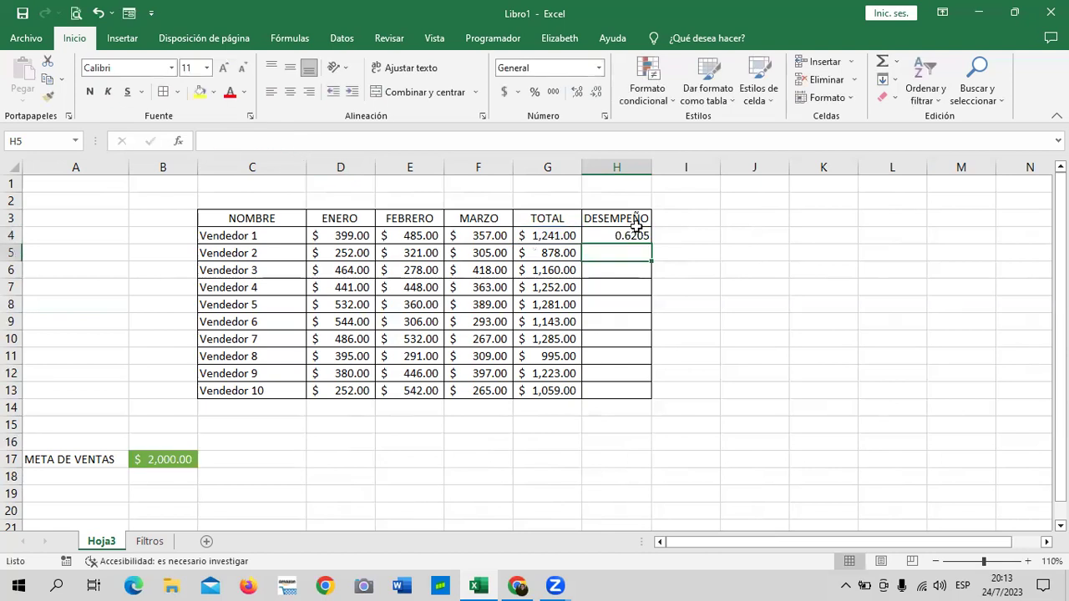
Copy H4's formula down to H13 and format H4:H13 as percentages (44%–64%).
click(637, 231)
click(740, 253)
drag(640, 233, 647, 350)
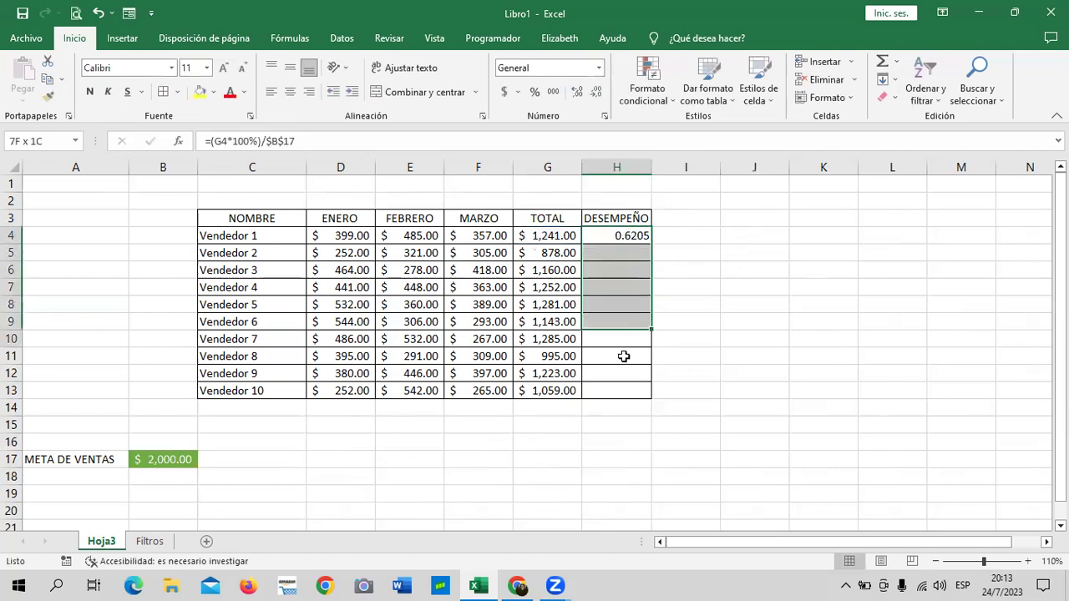
click(755, 304)
click(637, 235)
drag(651, 244, 656, 394)
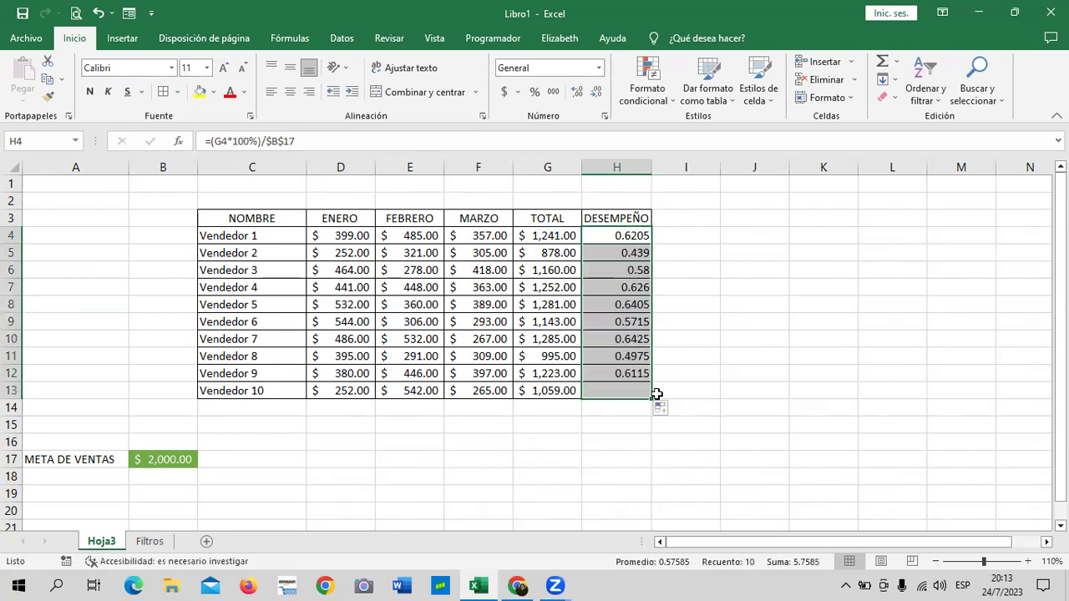
click(535, 92)
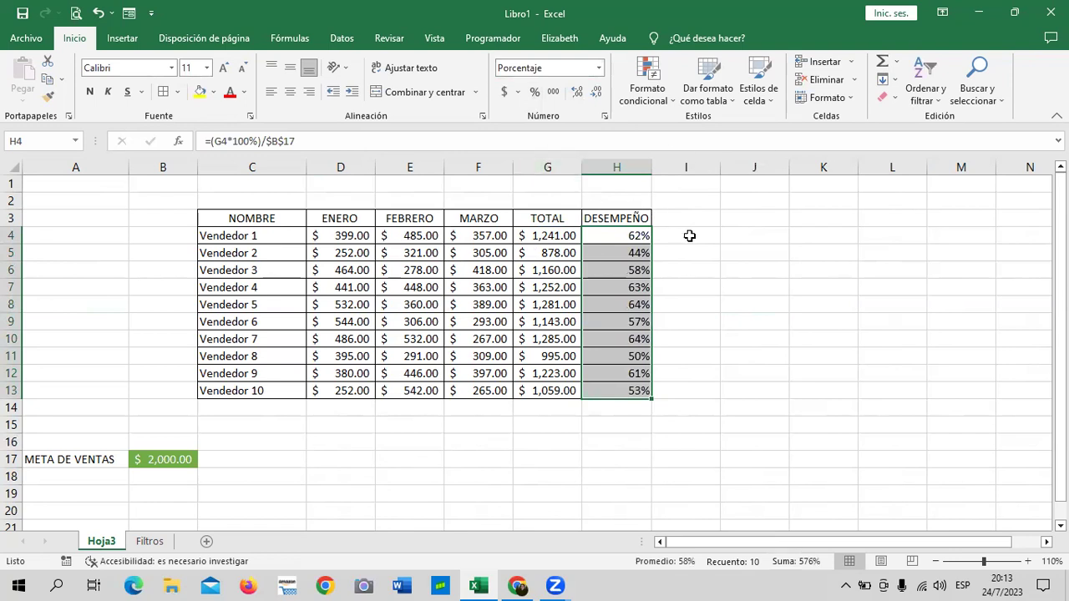
click(762, 386)
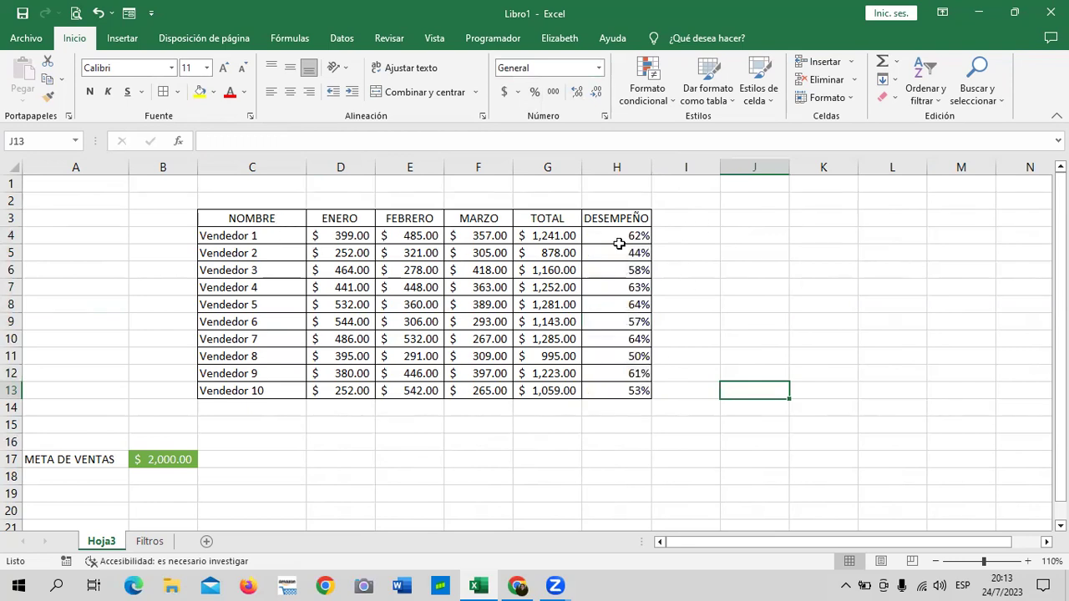
Review the DESEMPEÑO formulas in H4, H7 and H13.
click(616, 236)
click(625, 288)
click(621, 388)
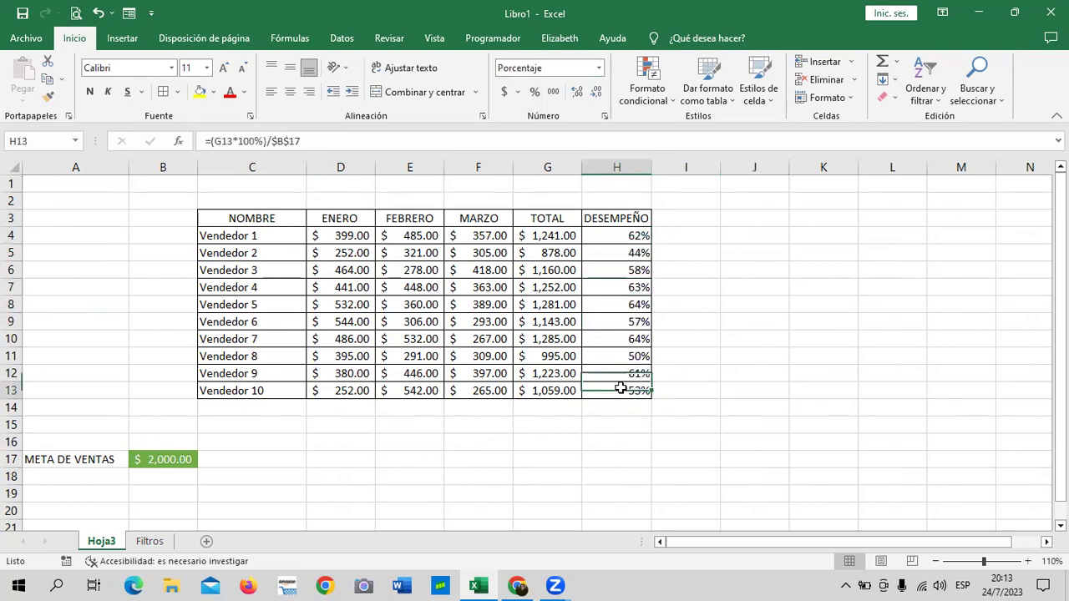
click(769, 358)
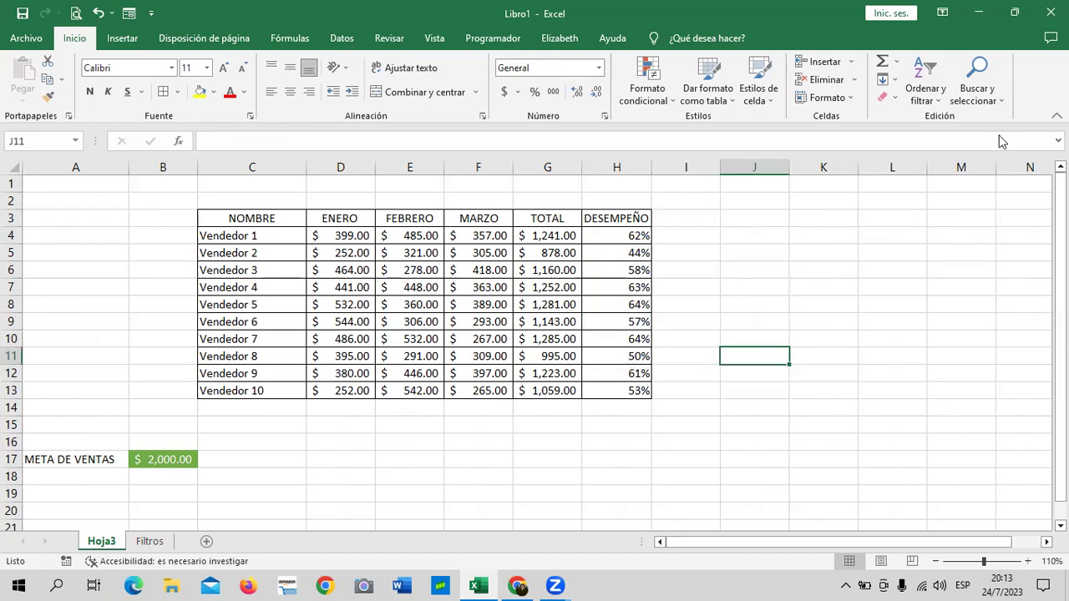
Check the Vendedor 10 and Vendedor 2 name cells, then open Buscar y seleccionar.
click(236, 386)
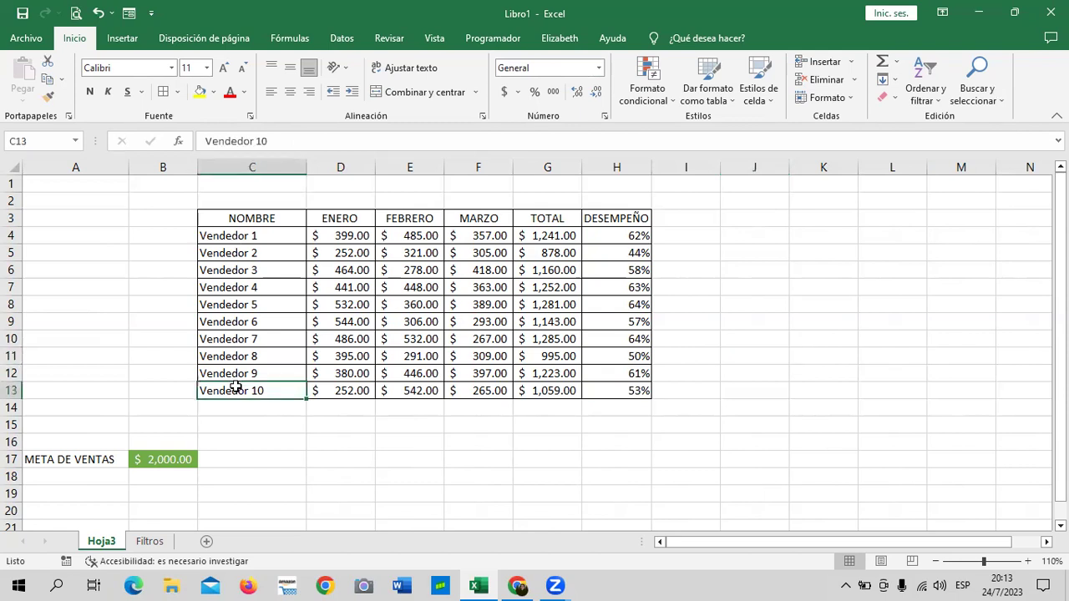
click(253, 250)
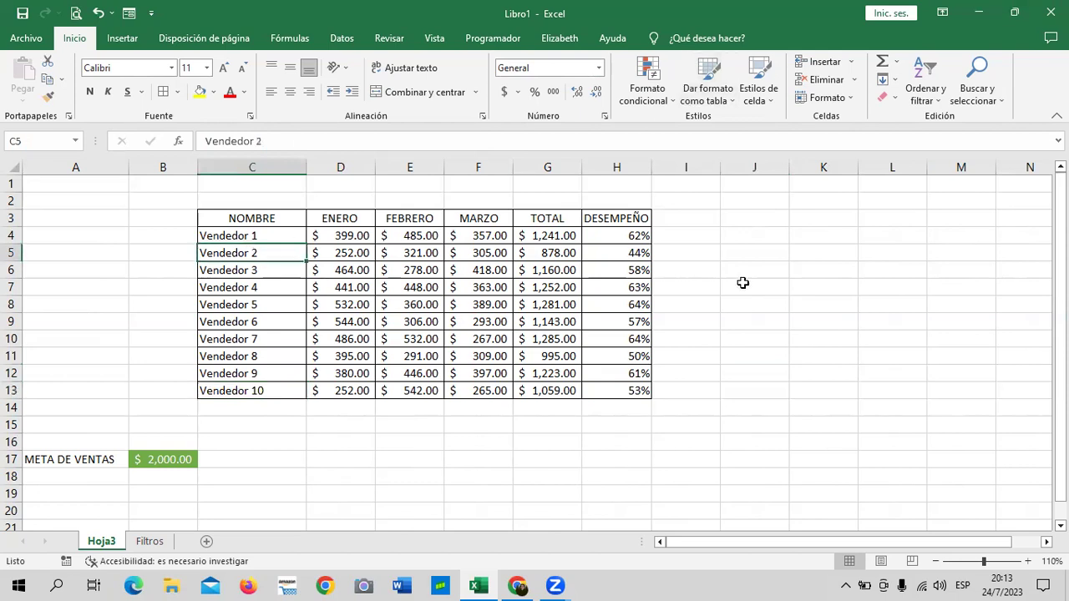
click(743, 283)
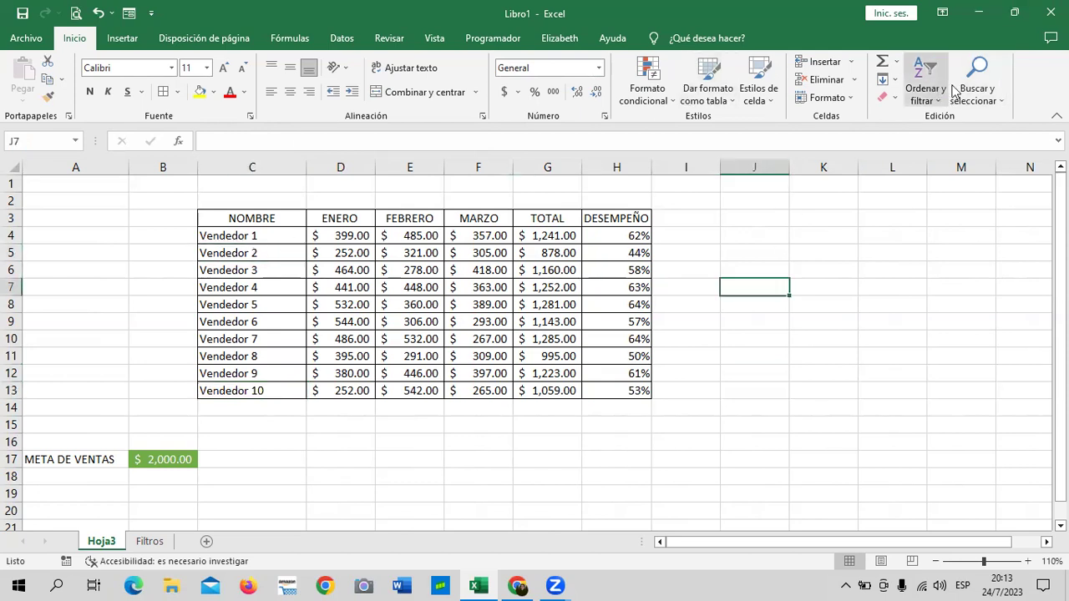
click(977, 84)
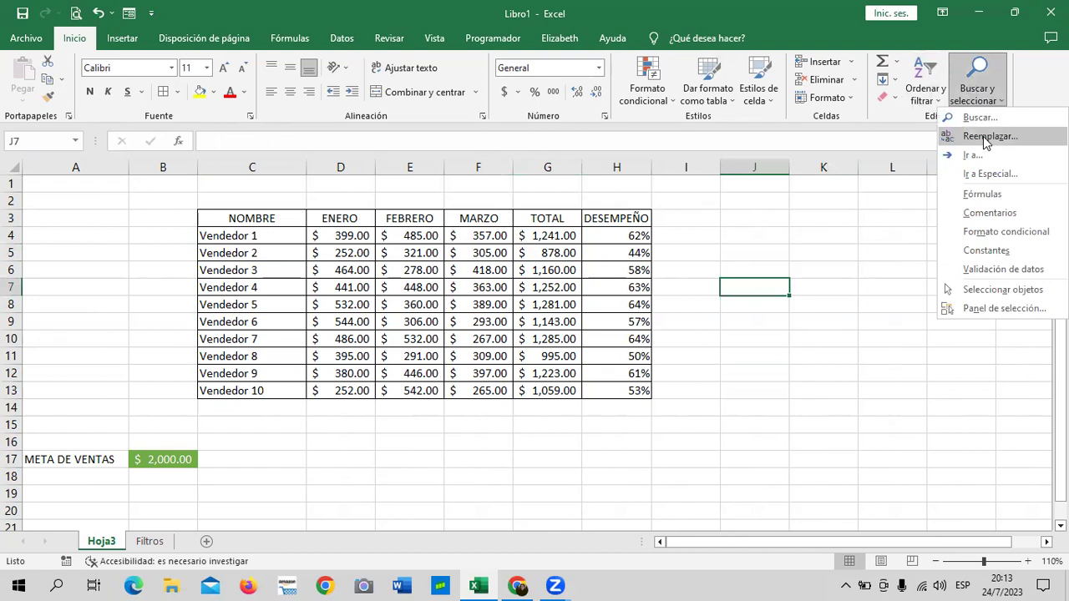
Open Reemplazar and type the seller's name in capitals into Reemplazar con.
click(985, 136)
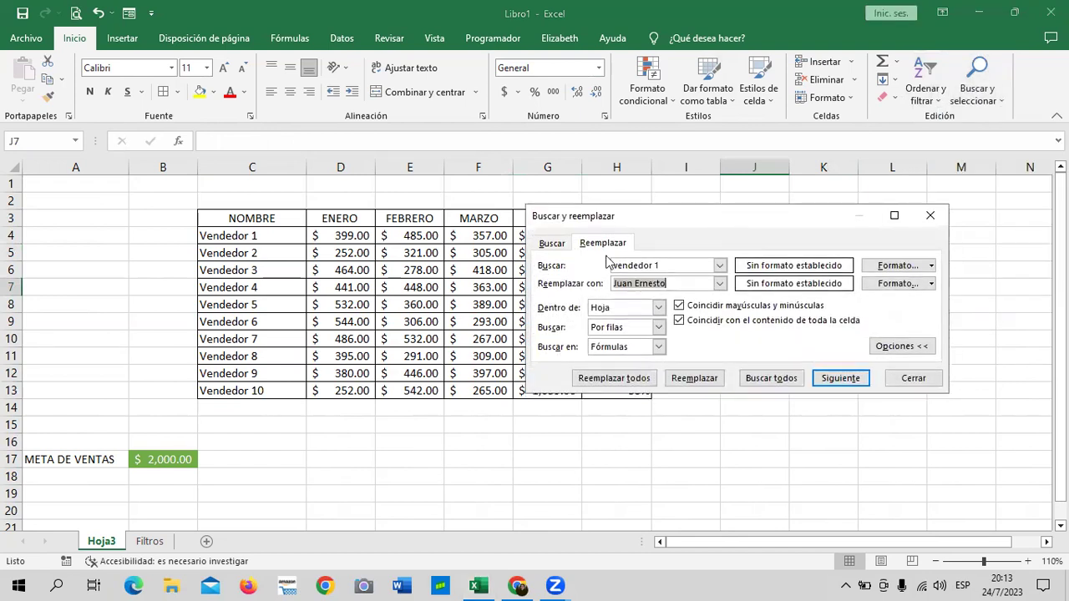
drag(723, 221, 609, 261)
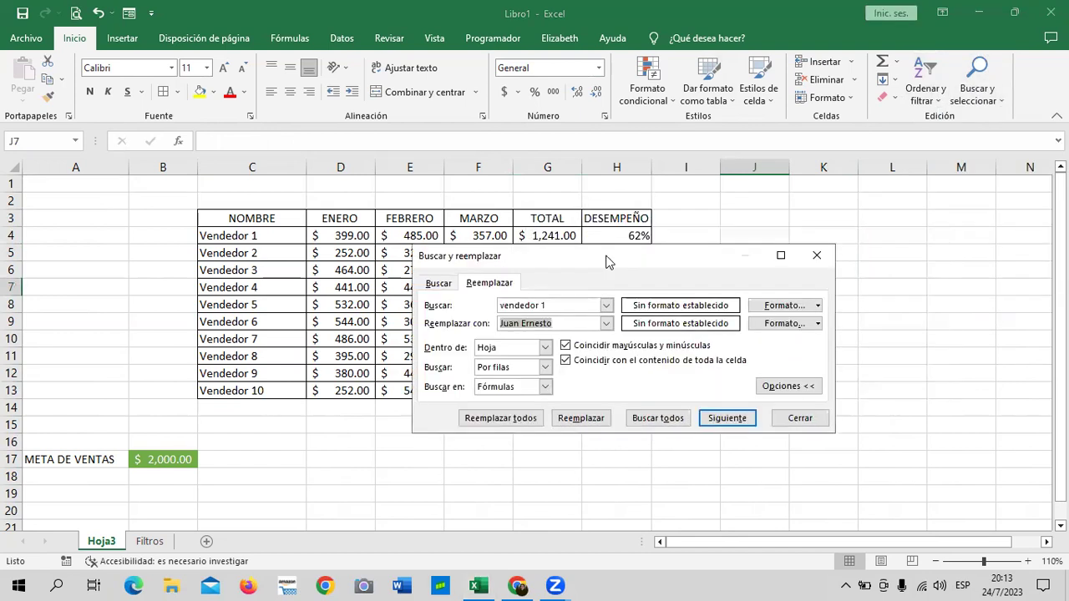
drag(640, 254, 733, 236)
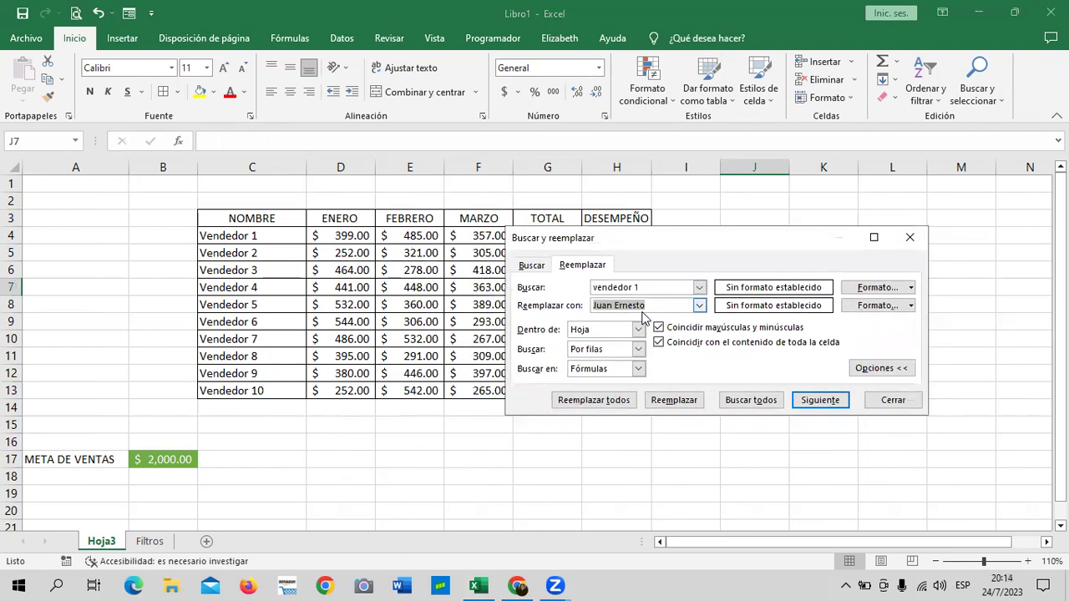
key(BackSpace)
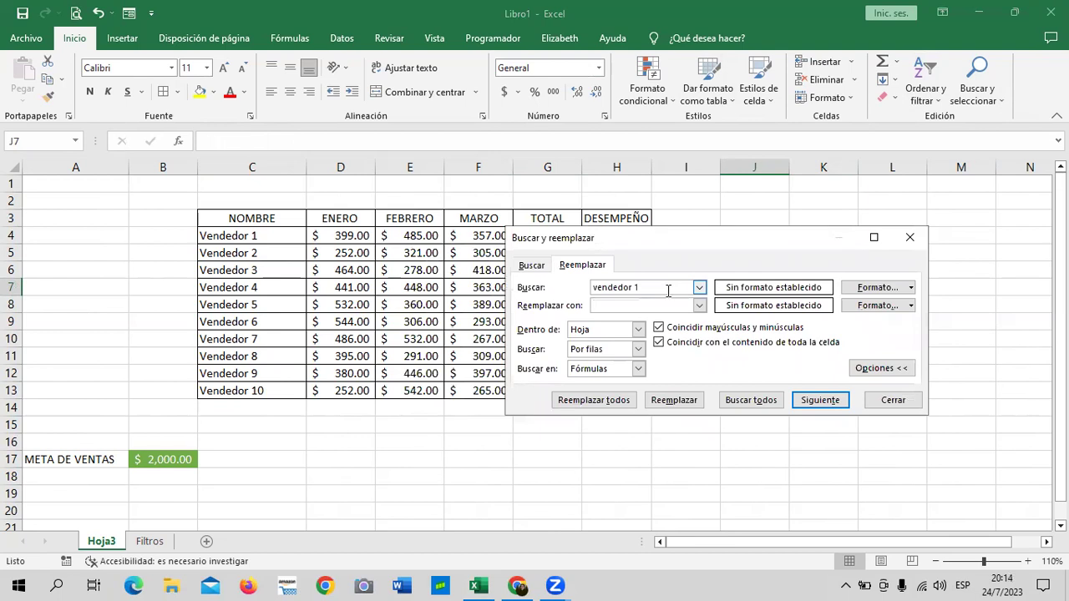
click(535, 269)
click(573, 267)
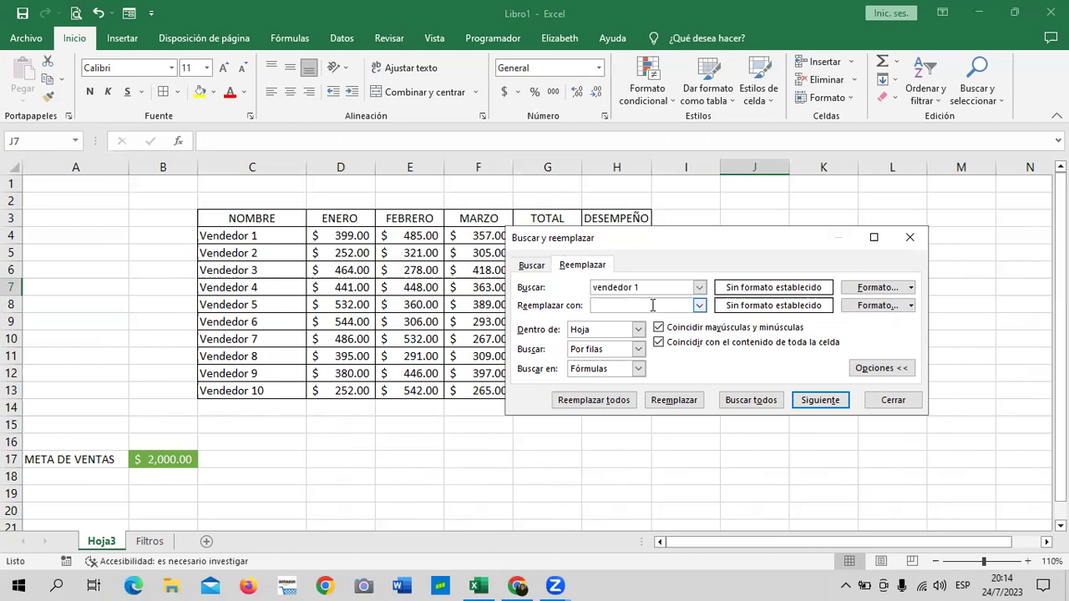
text(jUAN)
key(BackSpace)
key(BackSpace)
key(BackSpace)
key(BackSpace)
key(Caps_Lock)
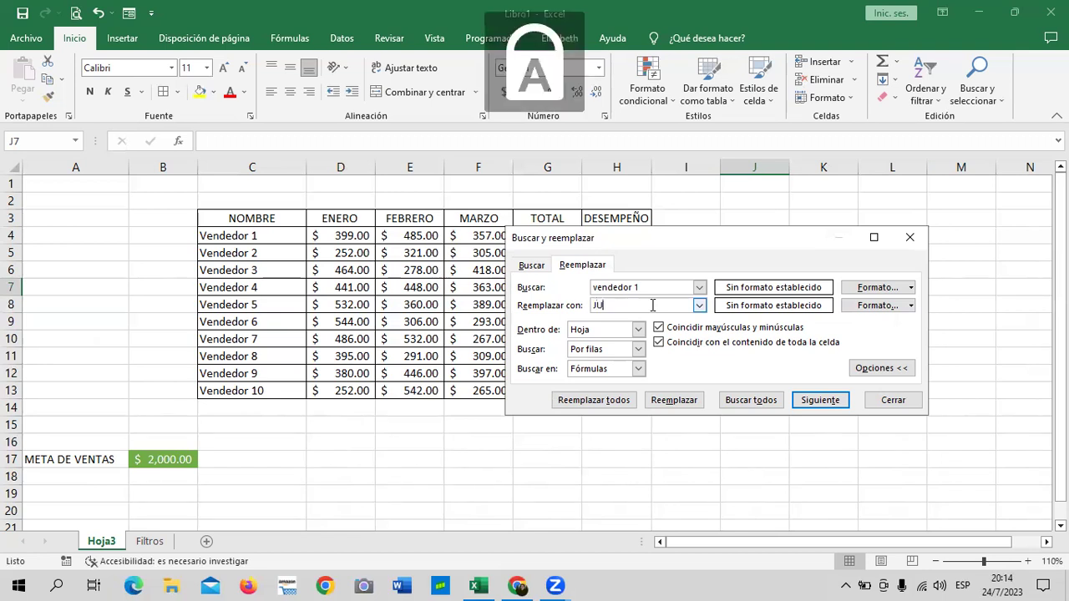
text(AN ANTONIO)
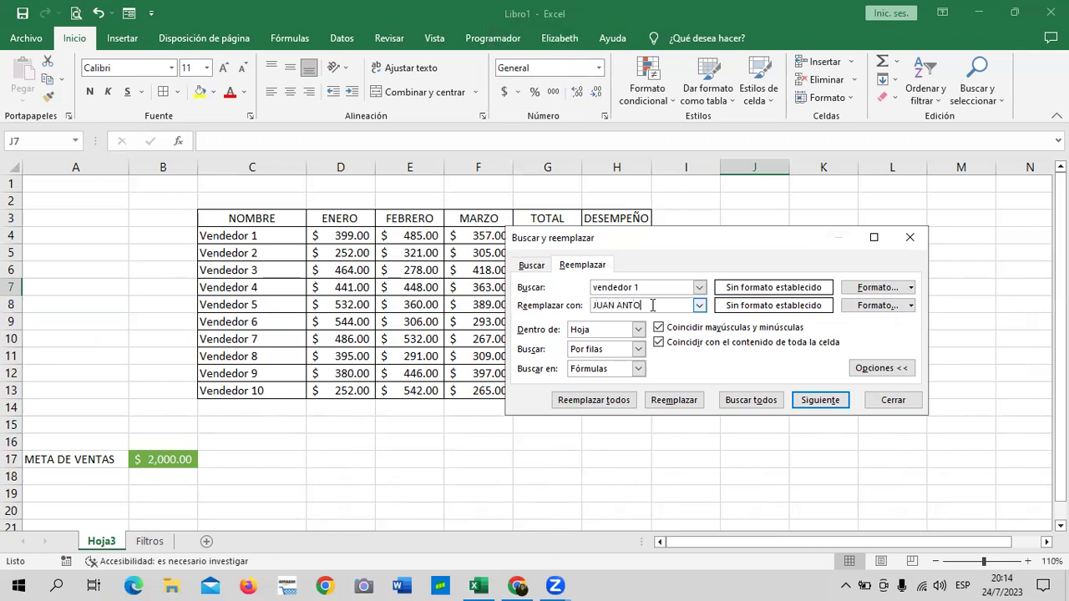
Correct the Buscar text to 'Vendedor 1' after failed searches and locate it in C4.
click(810, 401)
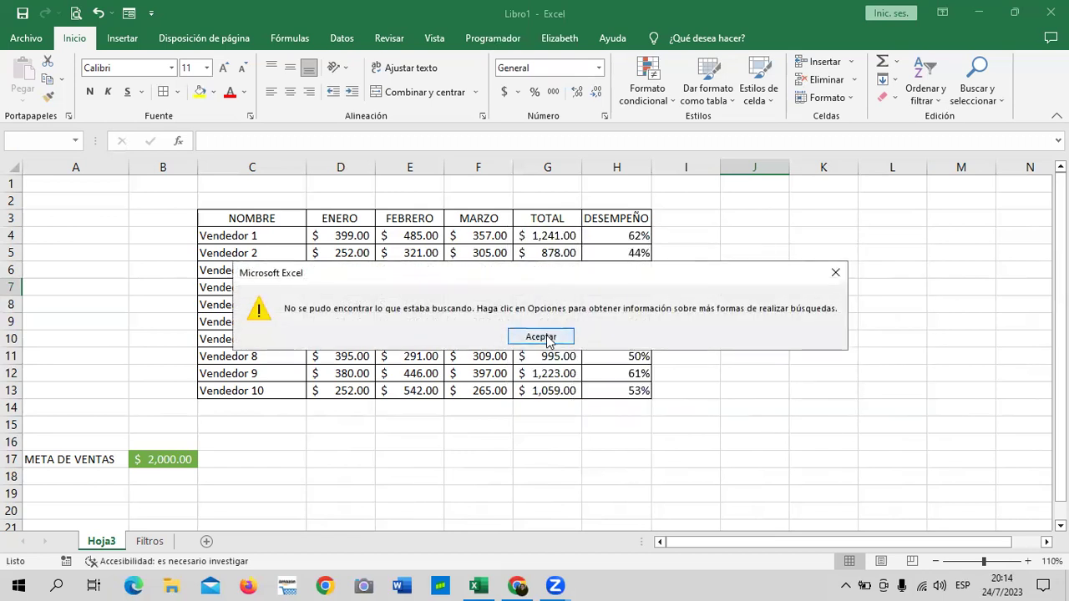
click(549, 337)
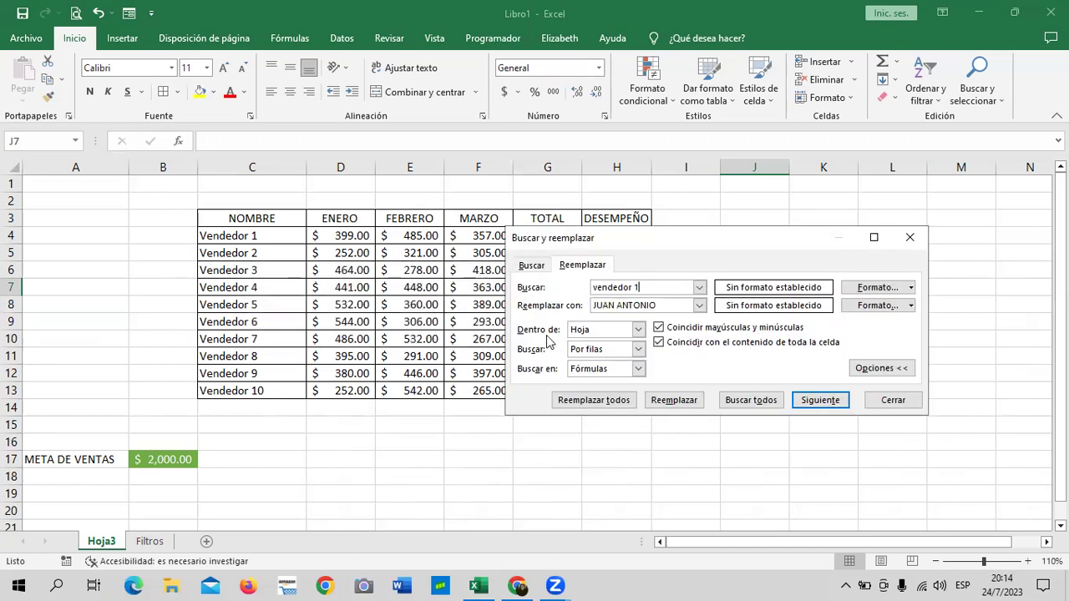
click(674, 402)
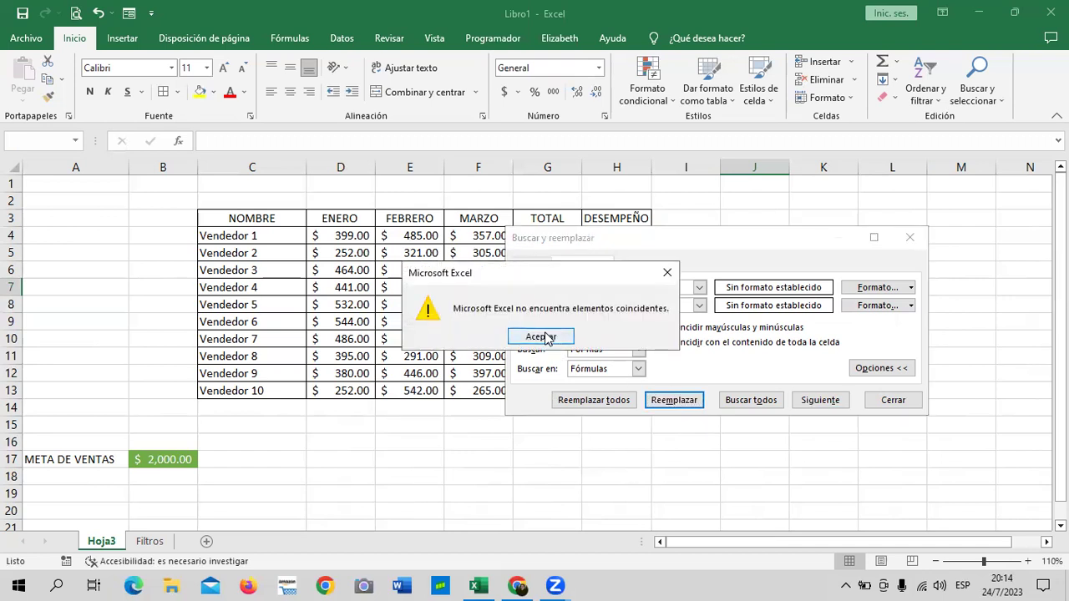
click(544, 336)
click(817, 402)
click(543, 340)
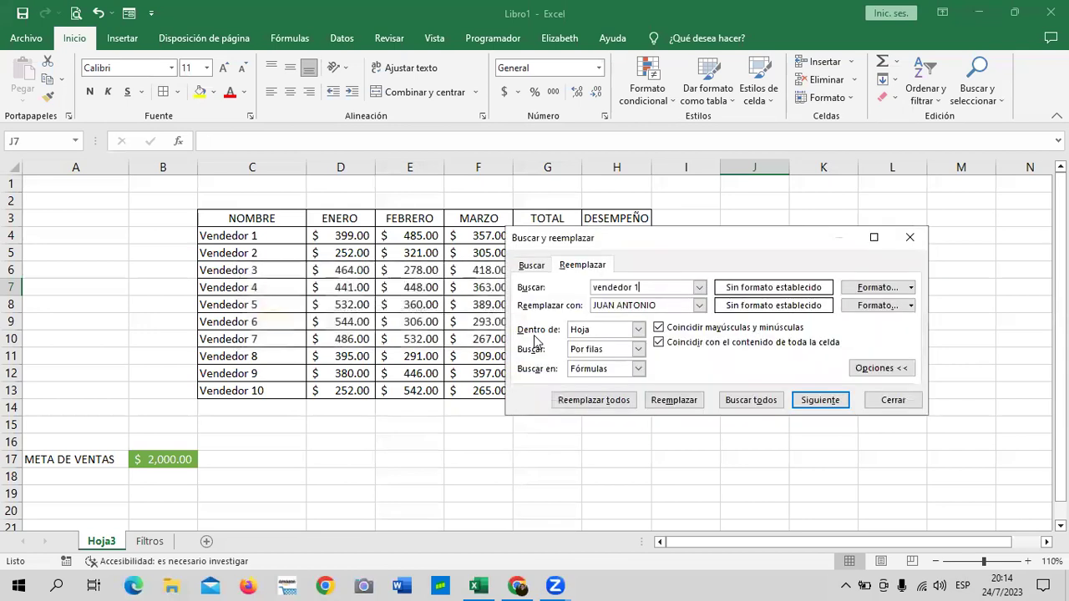
click(595, 287)
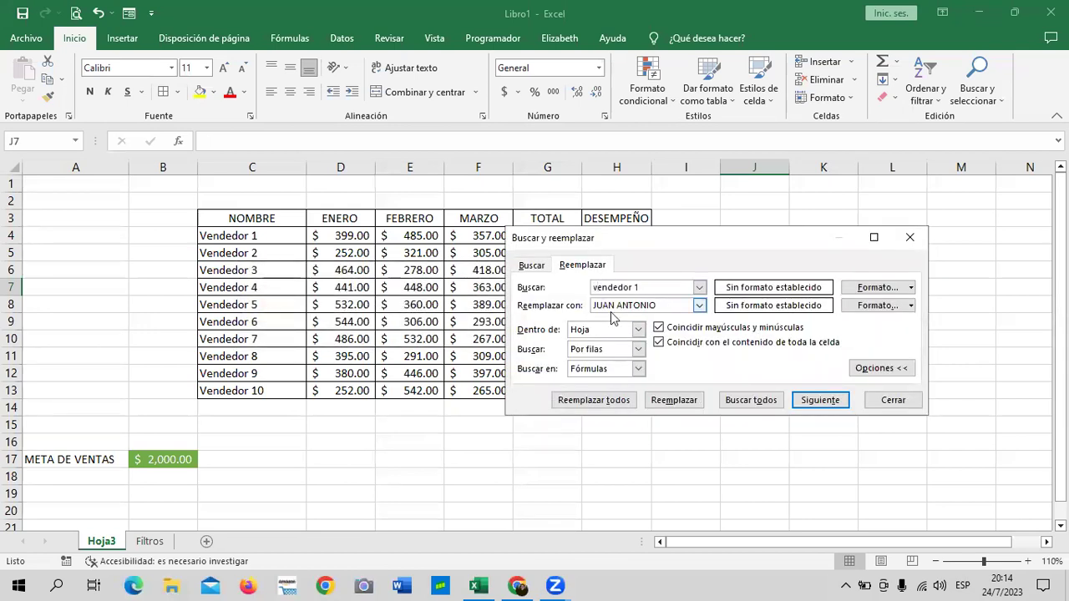
text(V)
click(819, 402)
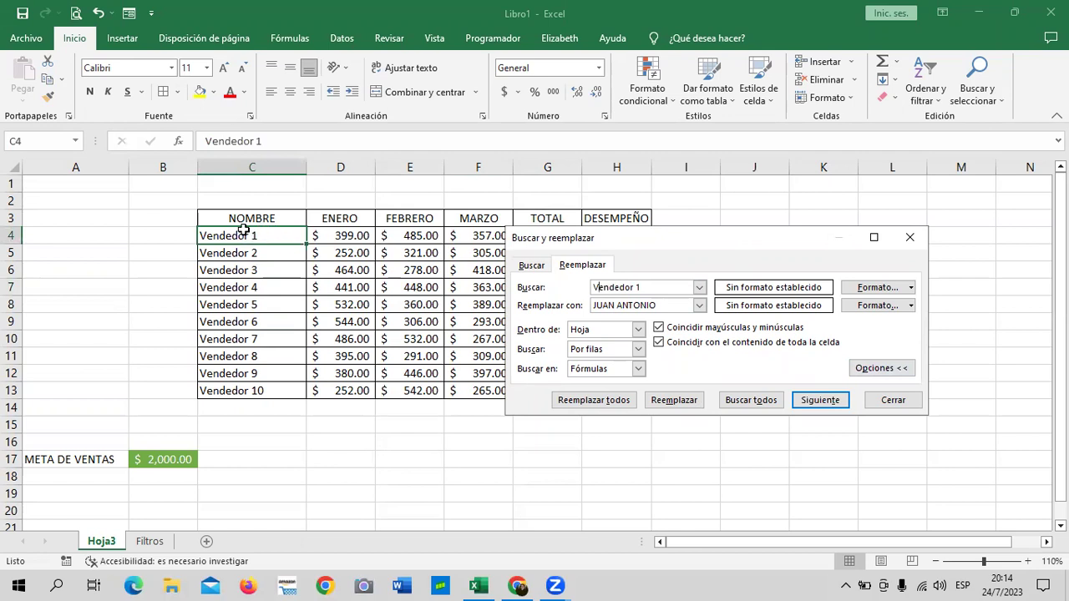
Replace Vendedor 1 and Vendedor 2 with their sellers' names.
click(673, 401)
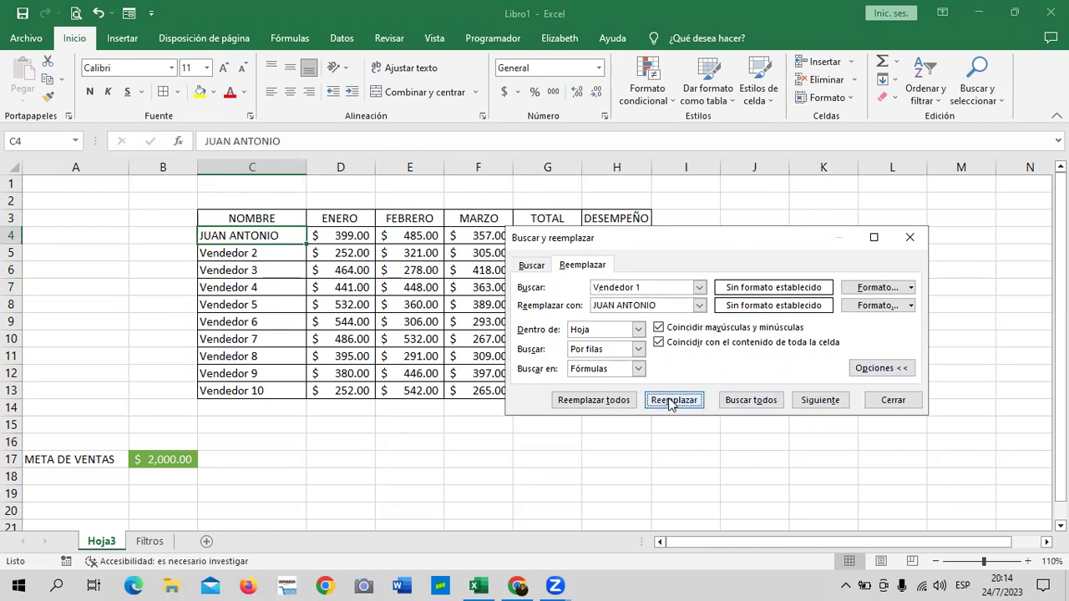
click(649, 287)
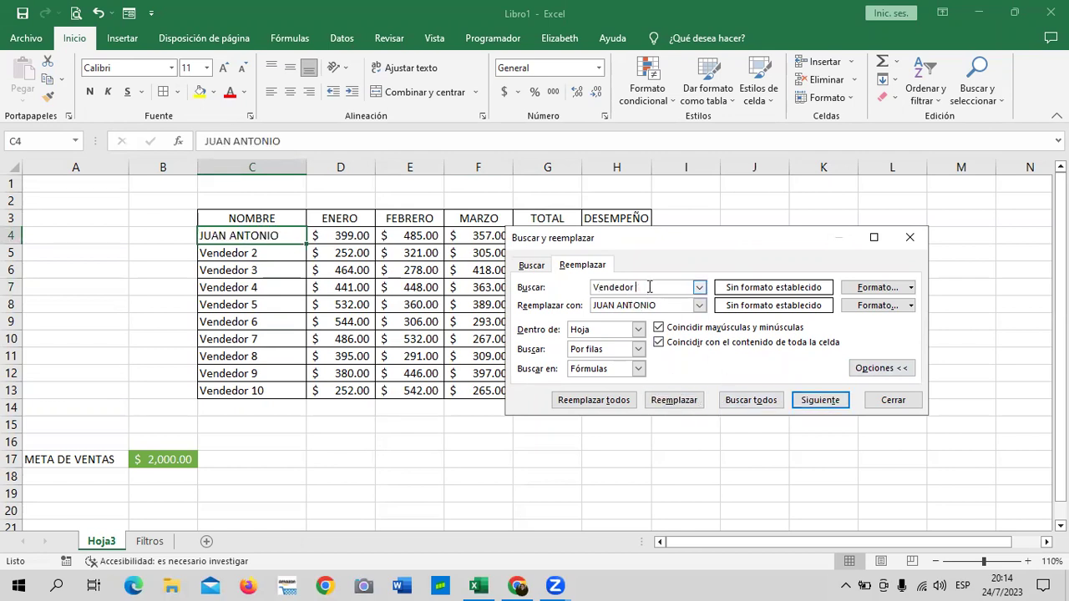
click(663, 305)
key(BackSpace)
key(BackSpace)
key(BackSpace)
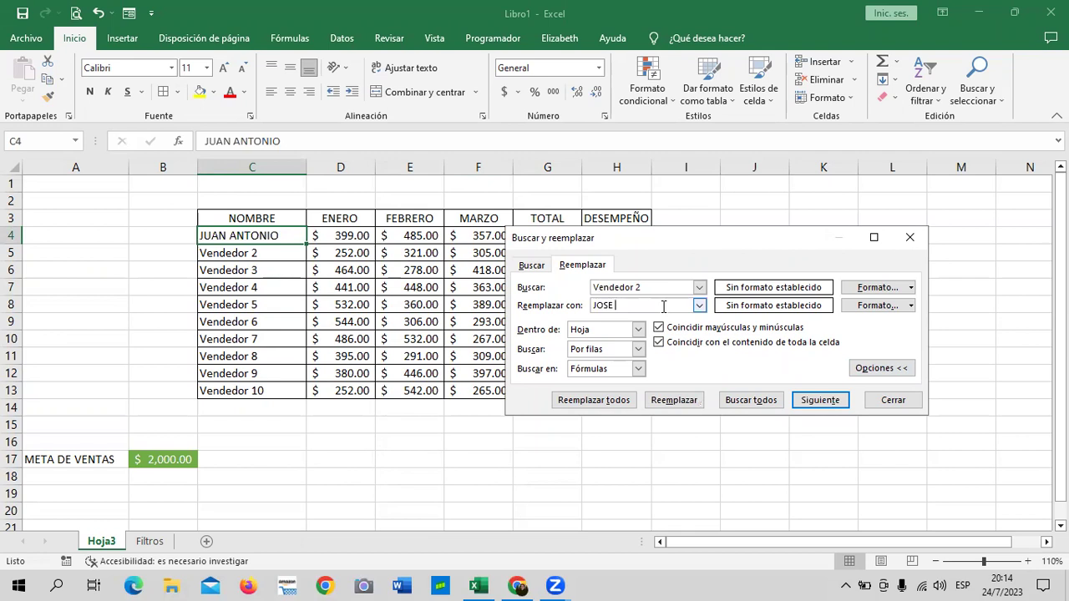
text(EDRO)
click(808, 403)
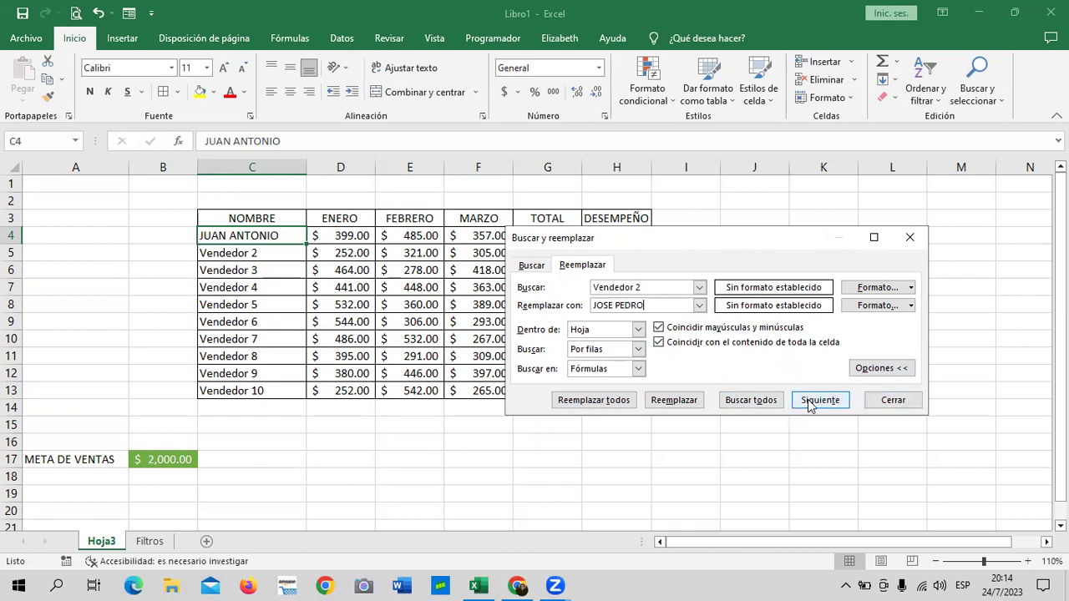
click(679, 401)
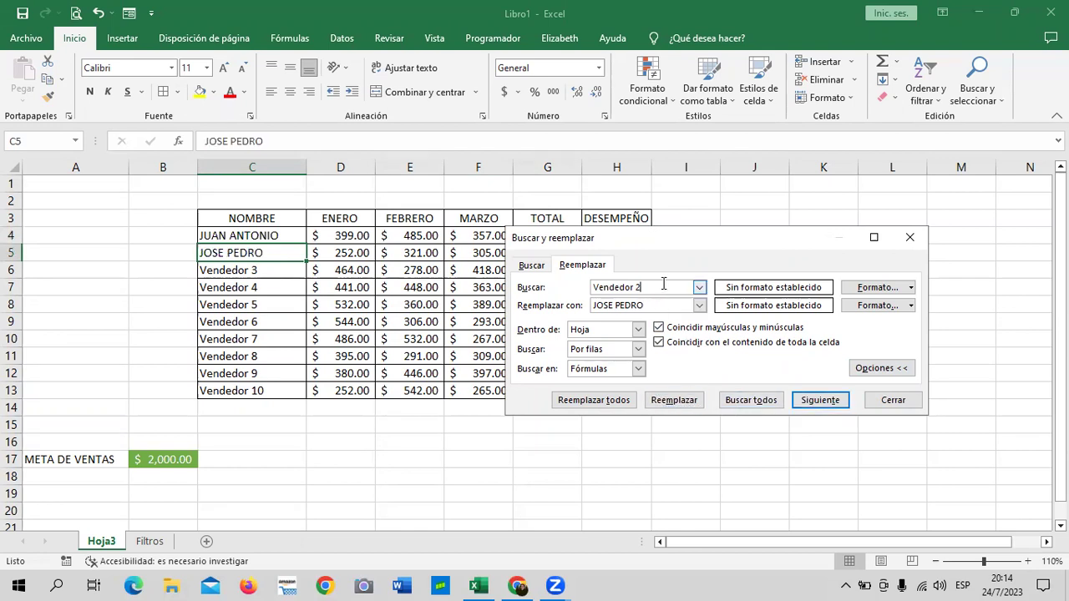
click(649, 287)
text(3)
Replace Vendedor 3, then target Vendedor 4 with its seller's name.
click(668, 305)
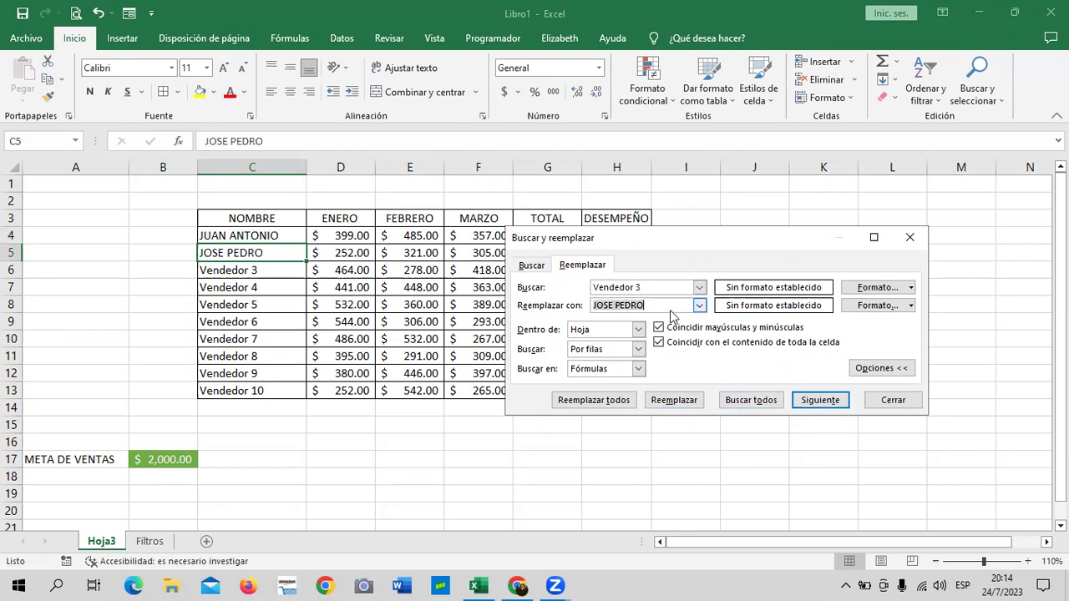
key(BackSpace)
text(KARLA MARIA)
click(820, 400)
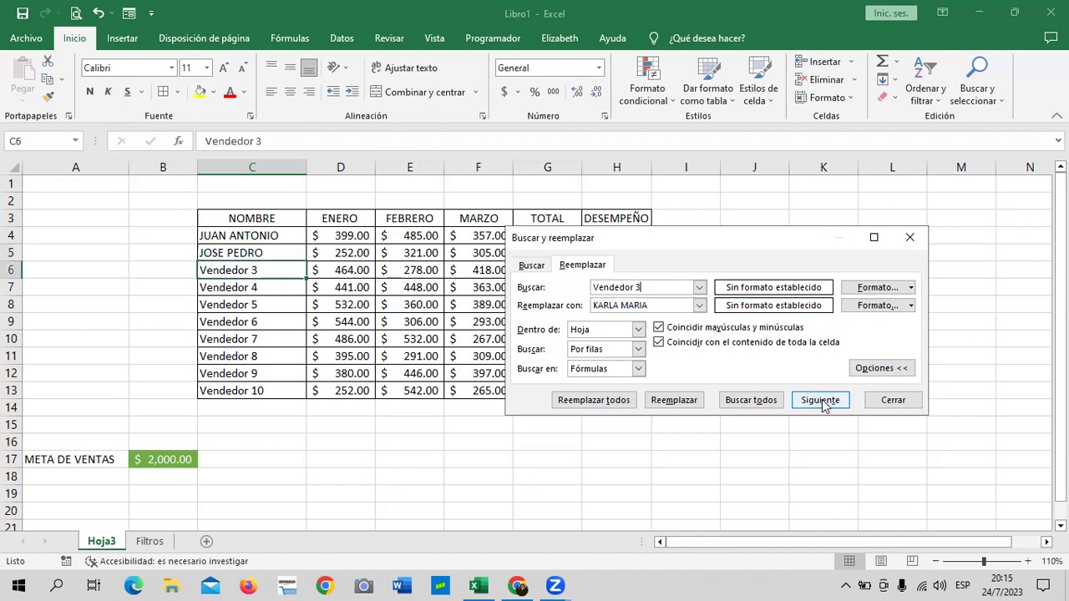
click(668, 400)
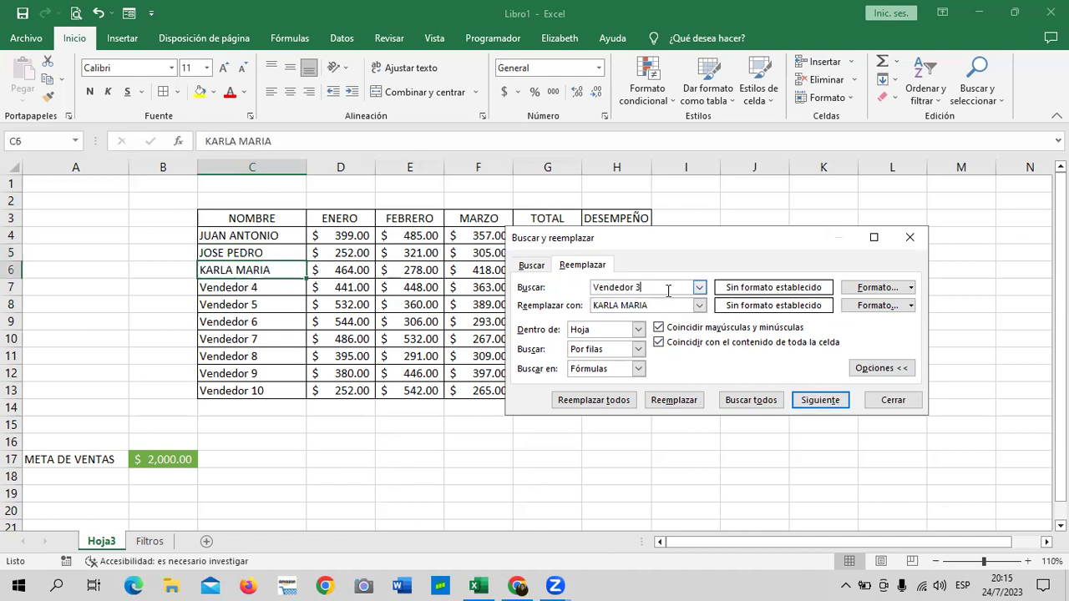
text(4)
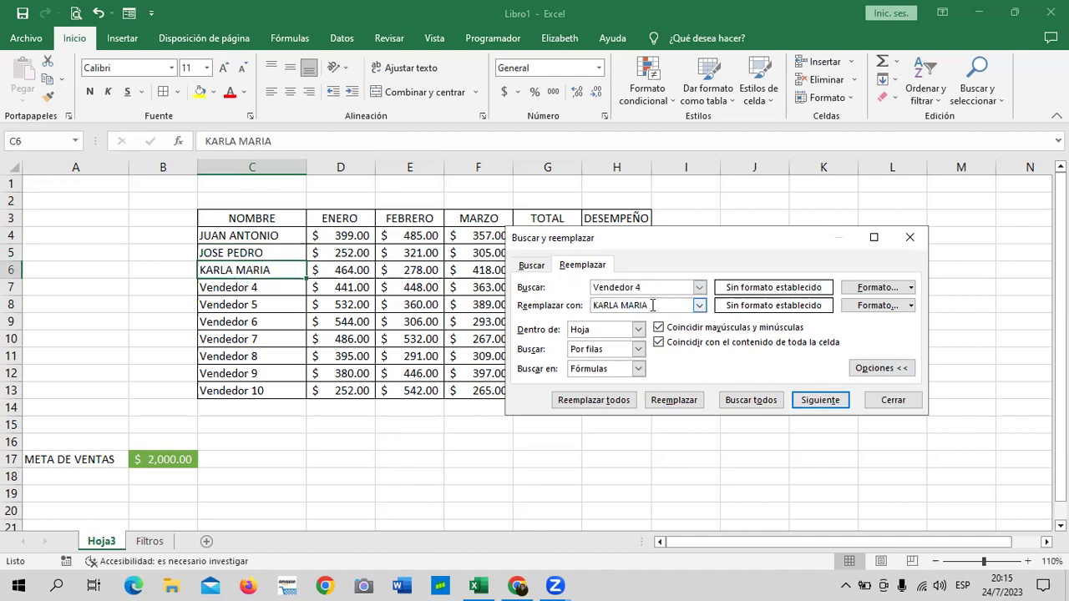
key(BackSpace)
key(BackSpace)
key(BackSpace)
key(BackSpace)
key(BackSpace)
text(ANA )
text(MA)
click(820, 400)
Replace Vendedor 4 and Vendedor 5 with their sellers' full names.
click(690, 400)
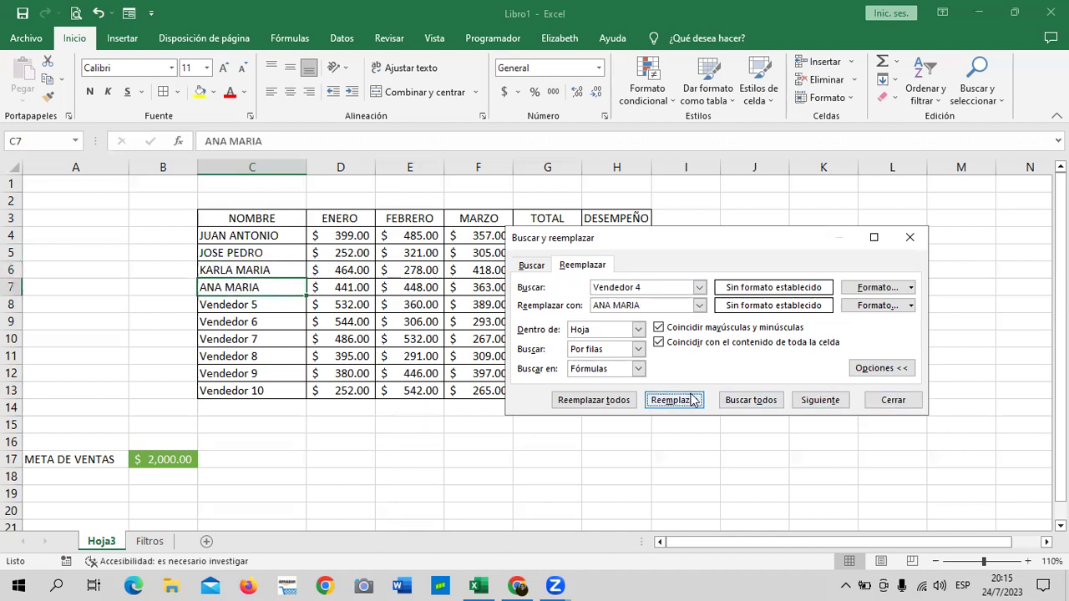
click(650, 287)
text(5)
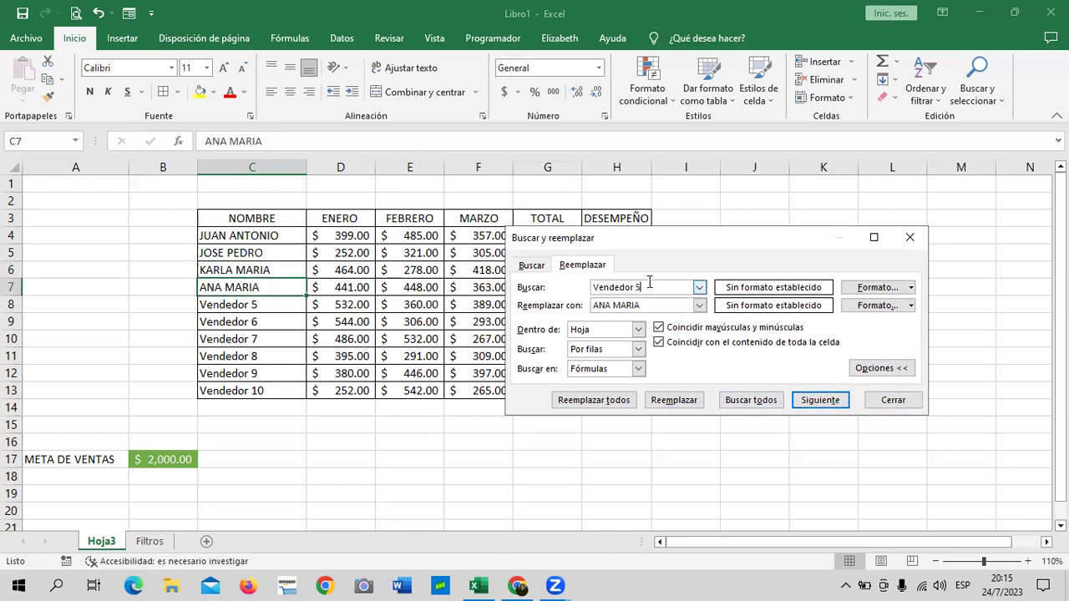
click(656, 304)
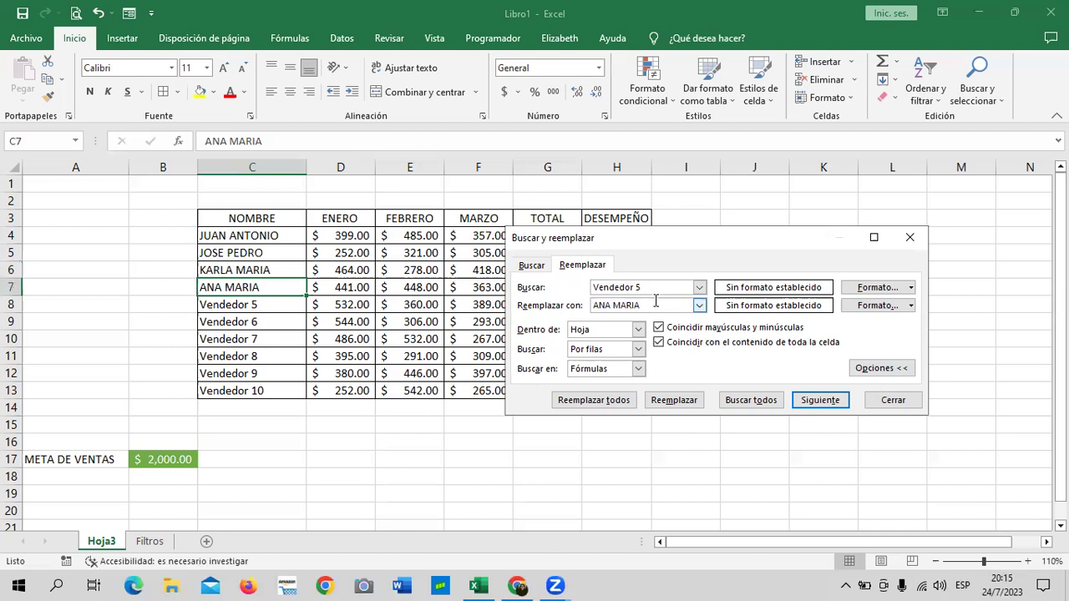
key(BackSpace)
key(BackSpace)
key(BackSpace)
click(822, 402)
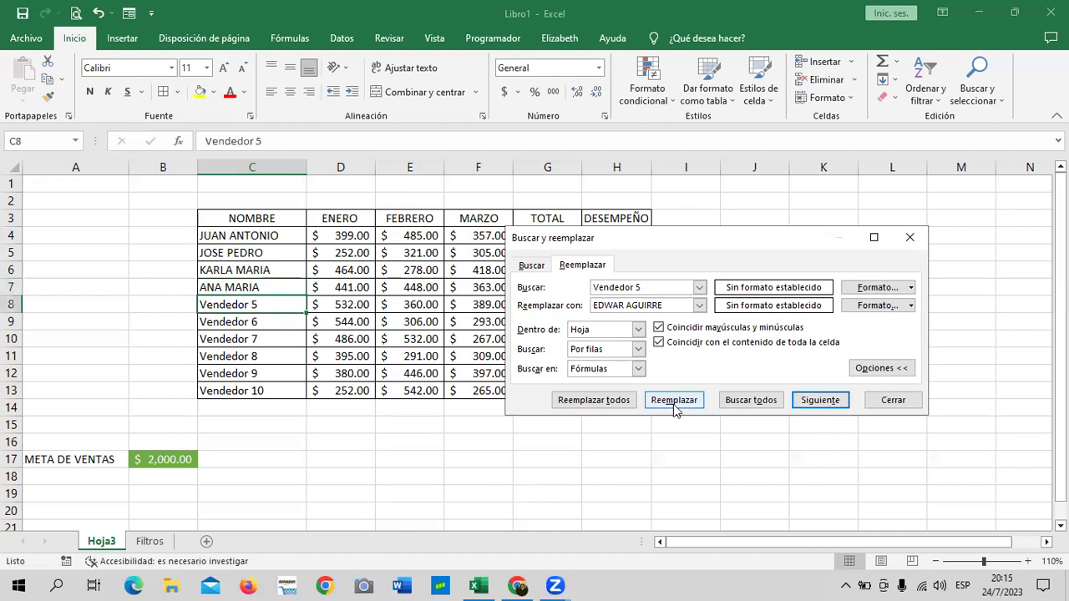
click(675, 401)
Change the search to Vendedor 6 and replace it with the next seller's name.
click(659, 288)
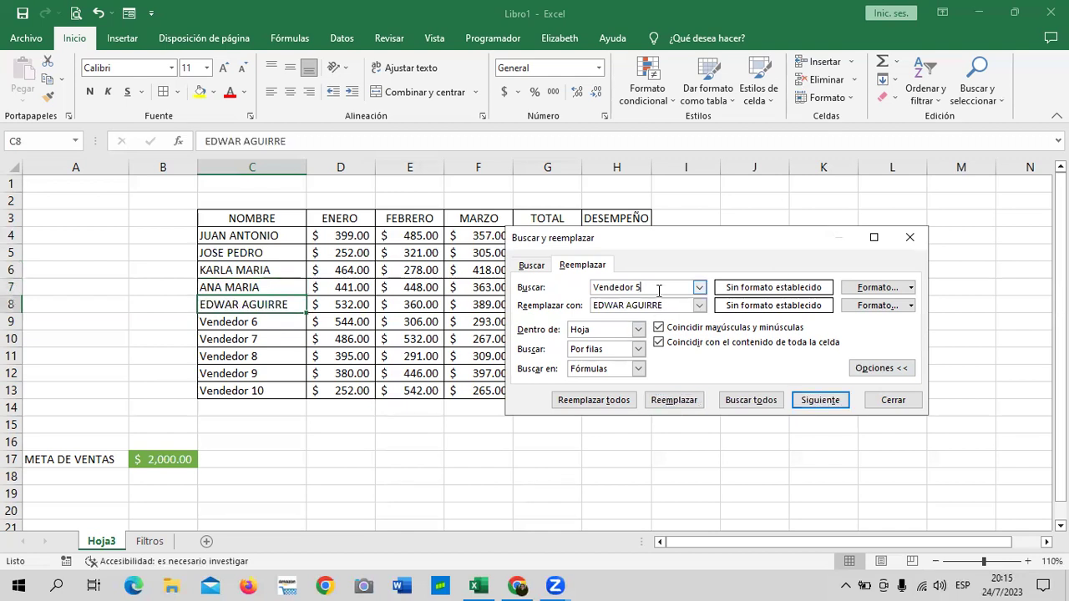
key(BackSpace)
text(6)
click(665, 305)
key(BackSpace)
key(BackSpace)
key(BackSpace)
key(BackSpace)
key(BackSpace)
key(BackSpace)
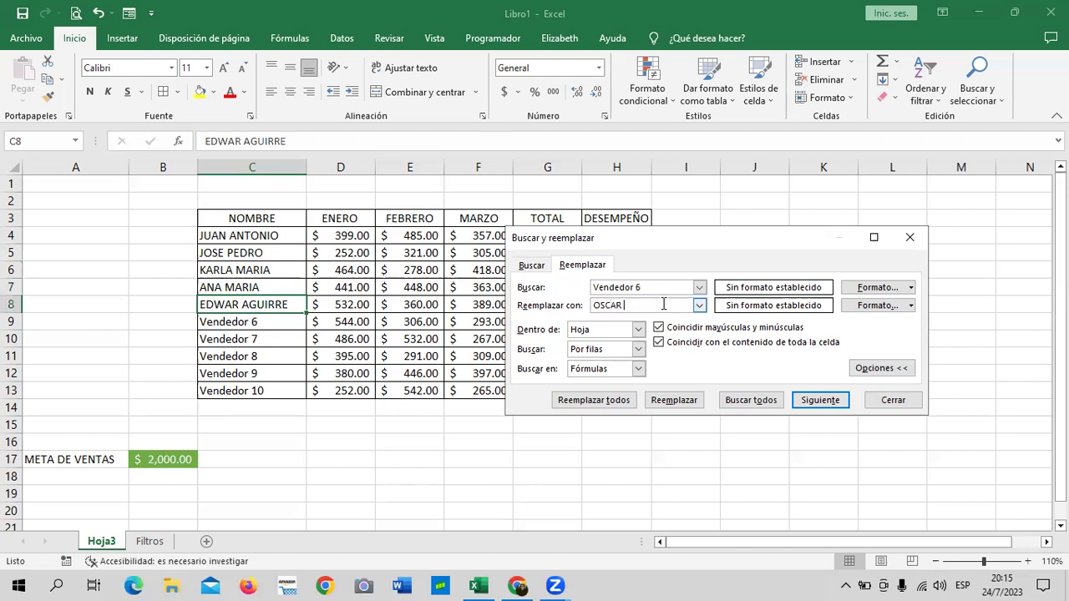
click(810, 401)
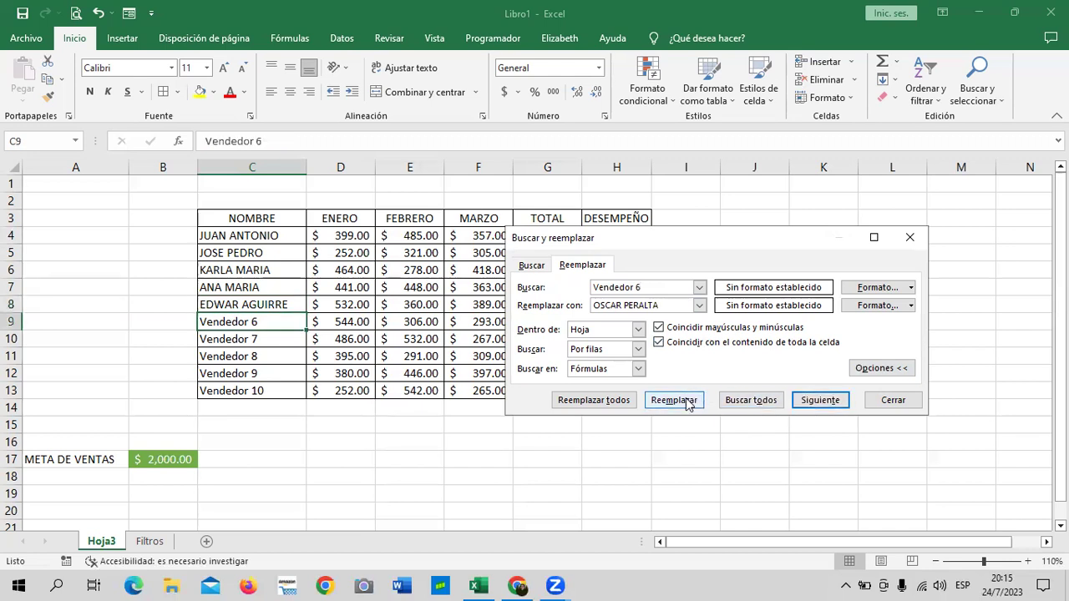
click(677, 400)
Change the search to Vendedor 7 and replace it with its seller's name.
click(668, 287)
key(BackSpace)
text(7)
click(675, 305)
key(BackSpace)
key(BackSpace)
key(BackSpace)
key(BackSpace)
key(BackSpace)
key(BackSpace)
key(BackSpace)
text(LSDAIMIR)
key(BackSpace)
key(BackSpace)
key(BackSpace)
key(BackSpace)
key(BackSpace)
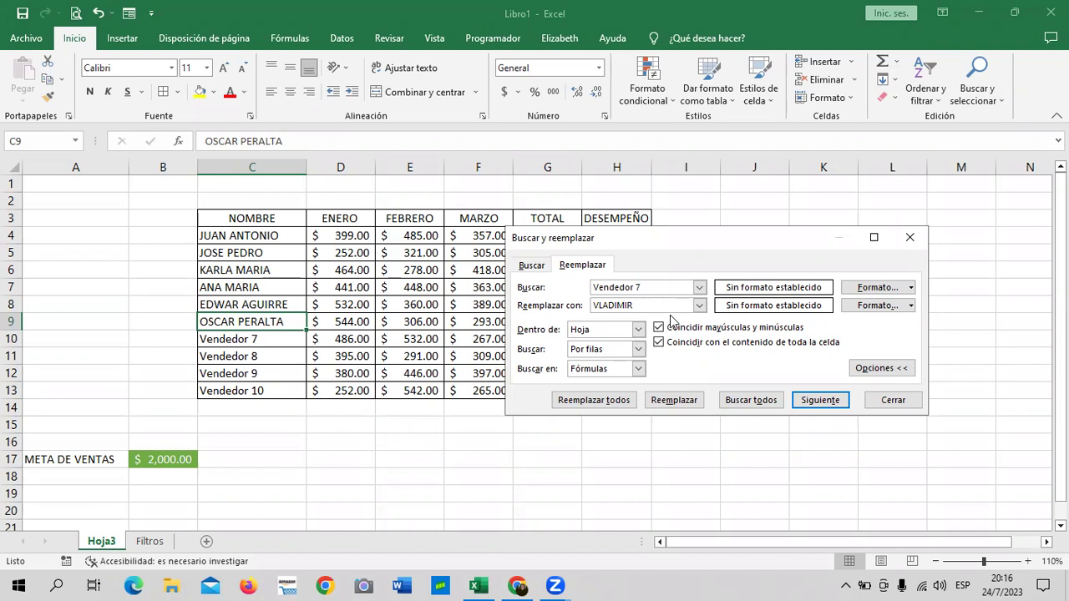
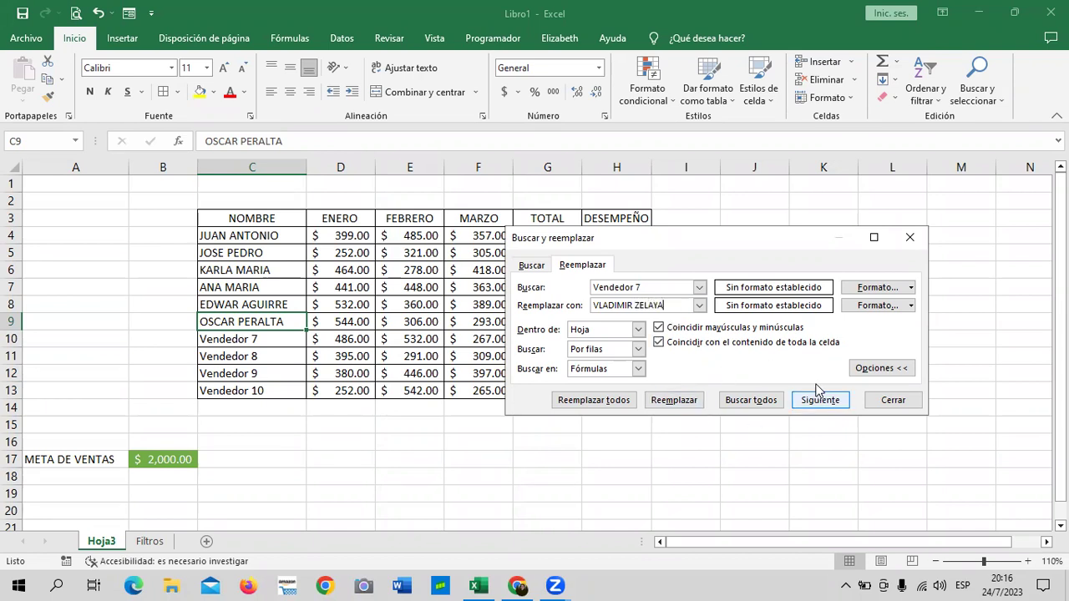
click(817, 400)
click(704, 401)
click(656, 287)
key(BackSpace)
Replace Vendedor 8 with its seller's name.
text(8)
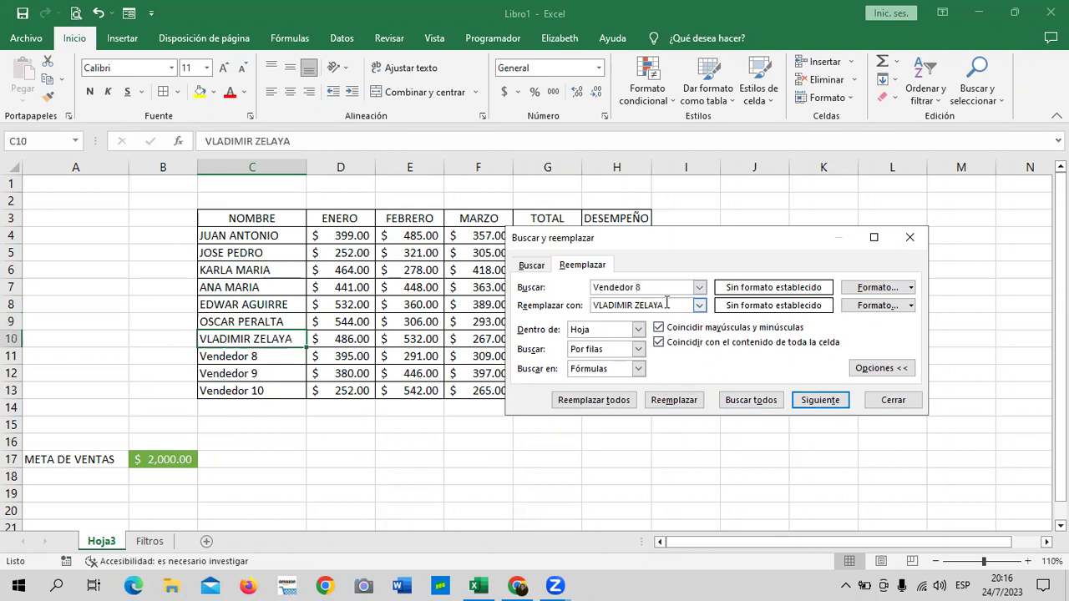
click(673, 304)
key(BackSpace)
key(BackSpace)
key(BackSpace)
text(ANDREA LISBETH)
click(678, 401)
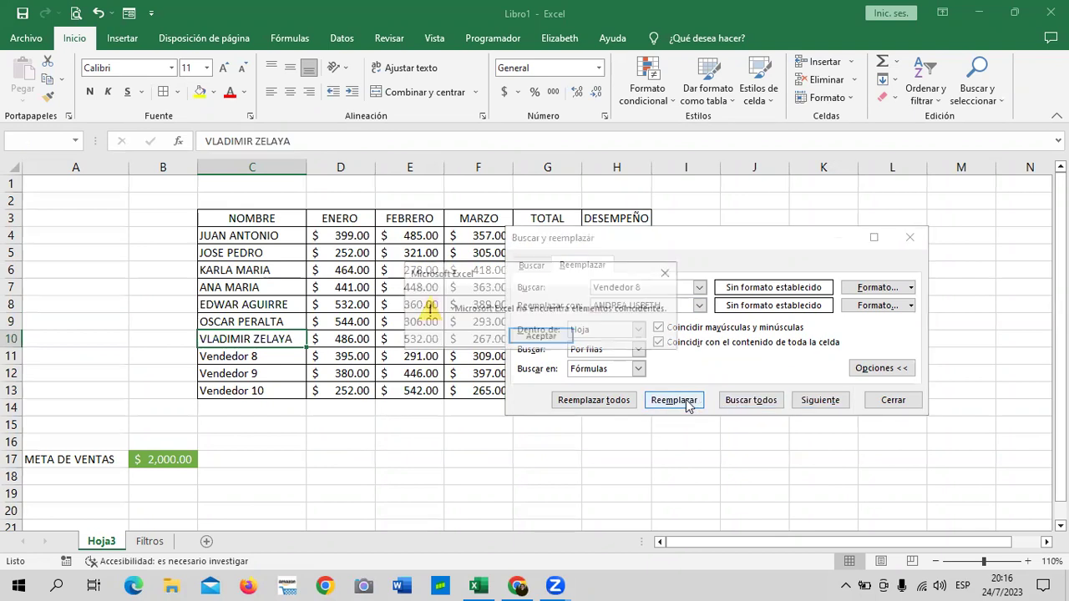
click(558, 337)
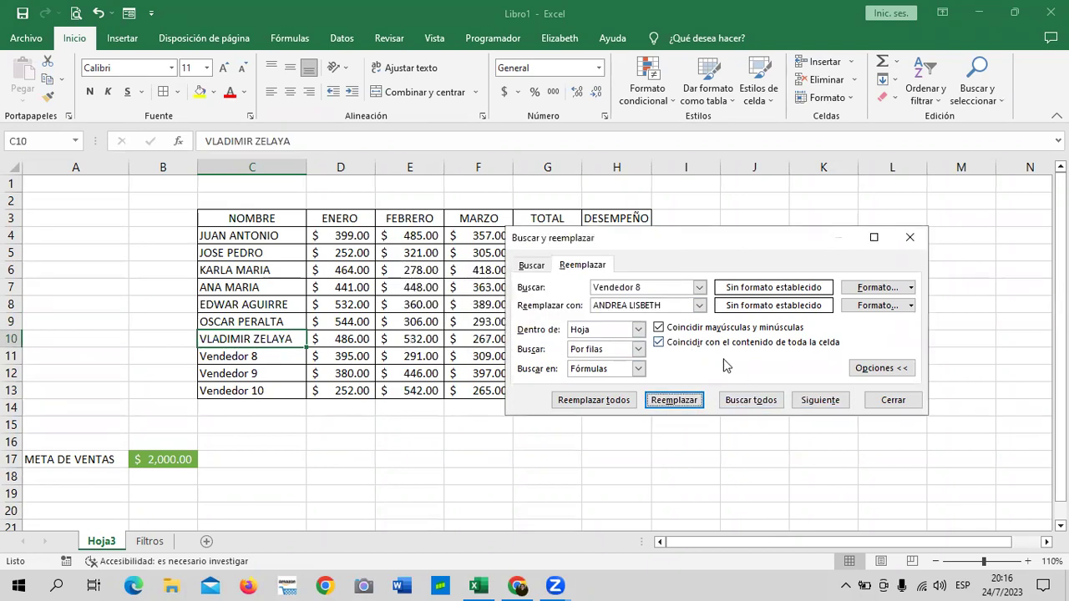
click(819, 401)
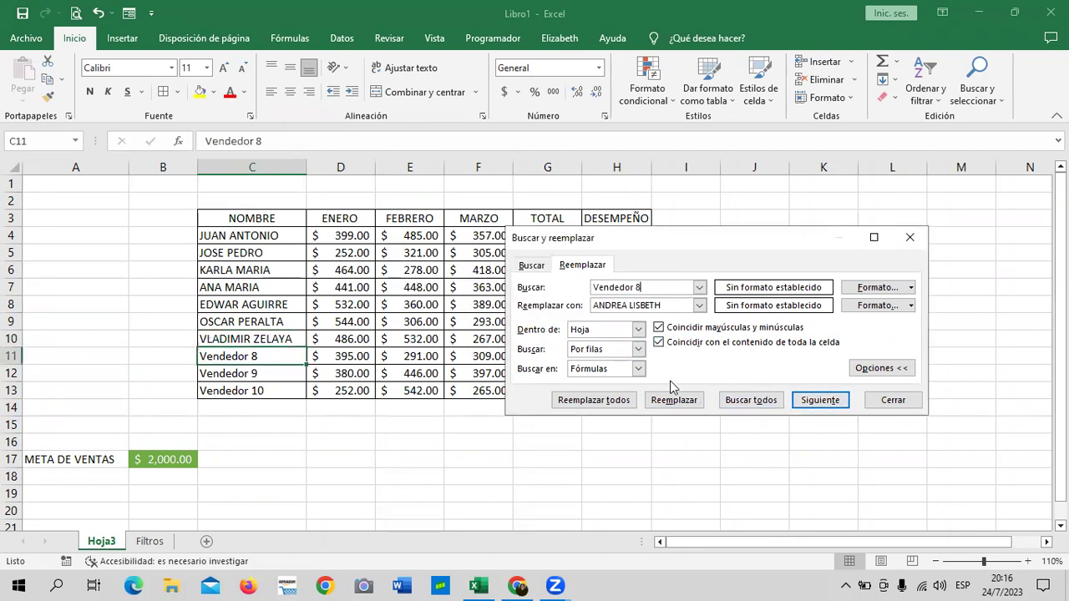
click(675, 401)
Replace Vendedor 9 with the next seller's name.
click(664, 287)
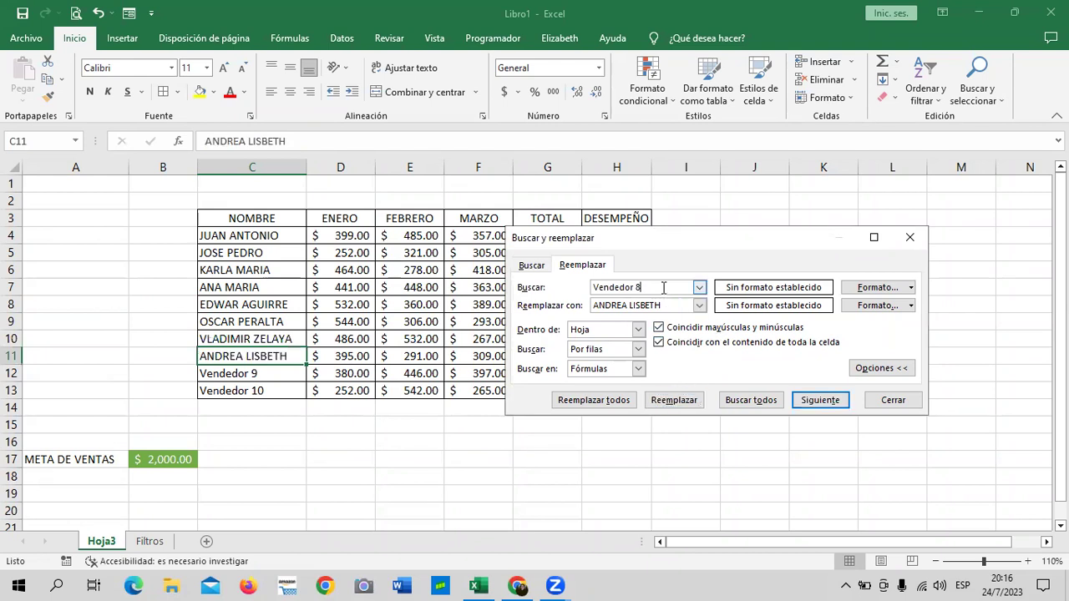
key(BackSpace)
text(9)
key(BackSpace)
key(BackSpace)
key(BackSpace)
key(BackSpace)
key(BackSpace)
key(BackSpace)
key(BackSpace)
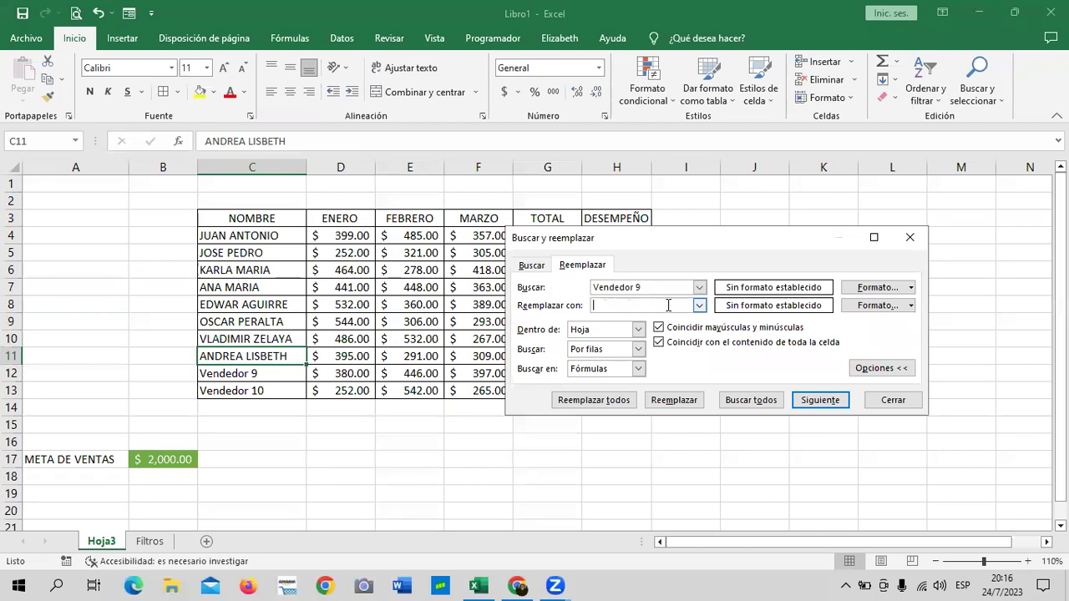
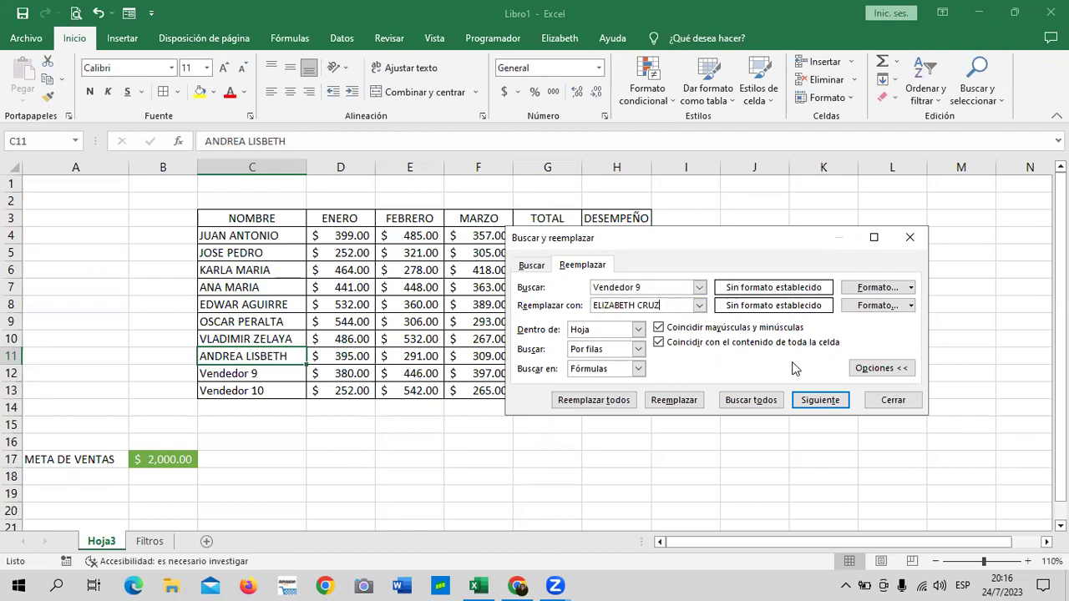
click(821, 401)
click(674, 401)
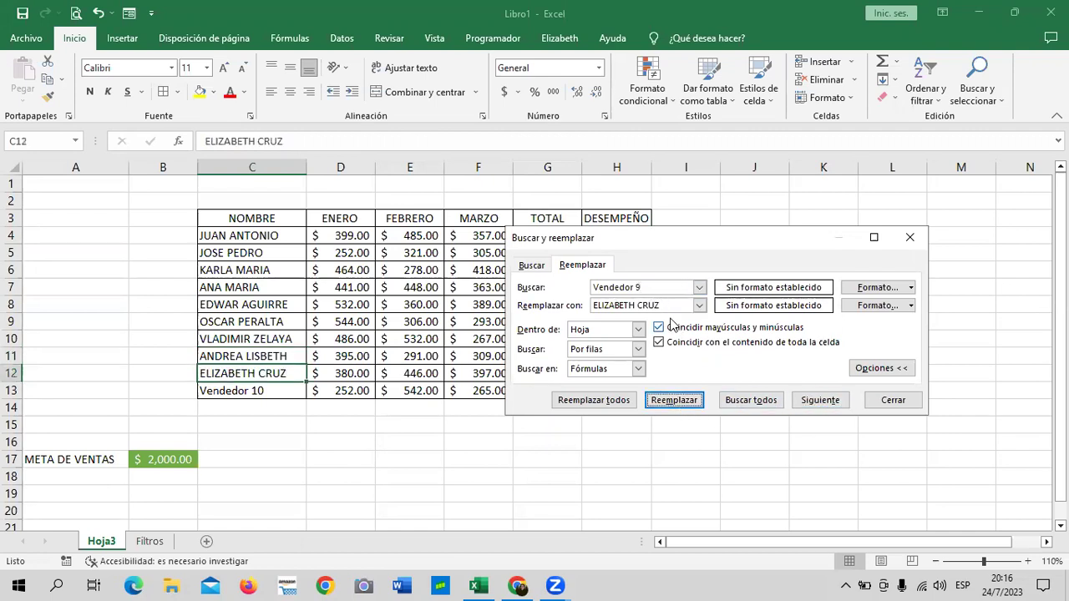
Replace Vendedor 10 with the last seller's name and close Buscar y reemplazar.
click(668, 288)
key(BackSpace)
text(10)
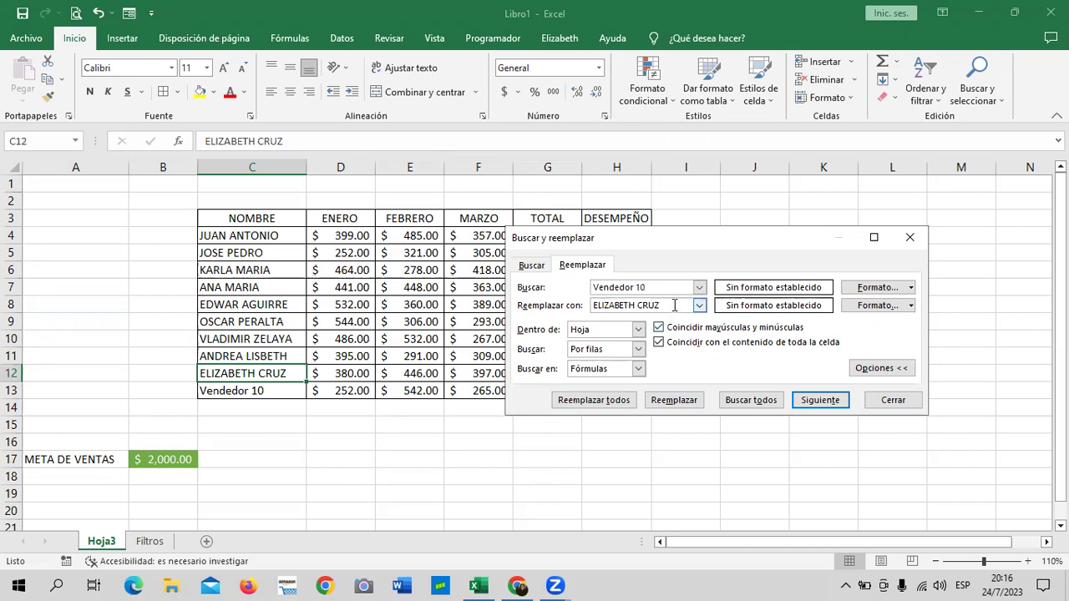
key(BackSpace)
key(BackSpace)
key(BackSpace)
key(BackSpace)
key(BackSpace)
key(BackSpace)
key(BackSpace)
click(821, 401)
click(669, 404)
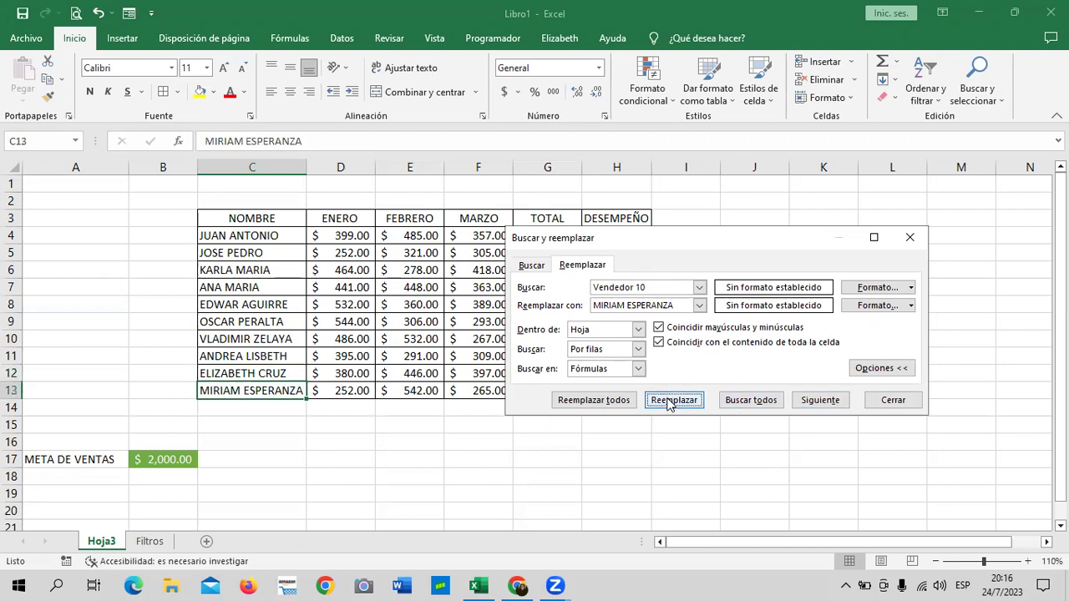
click(681, 402)
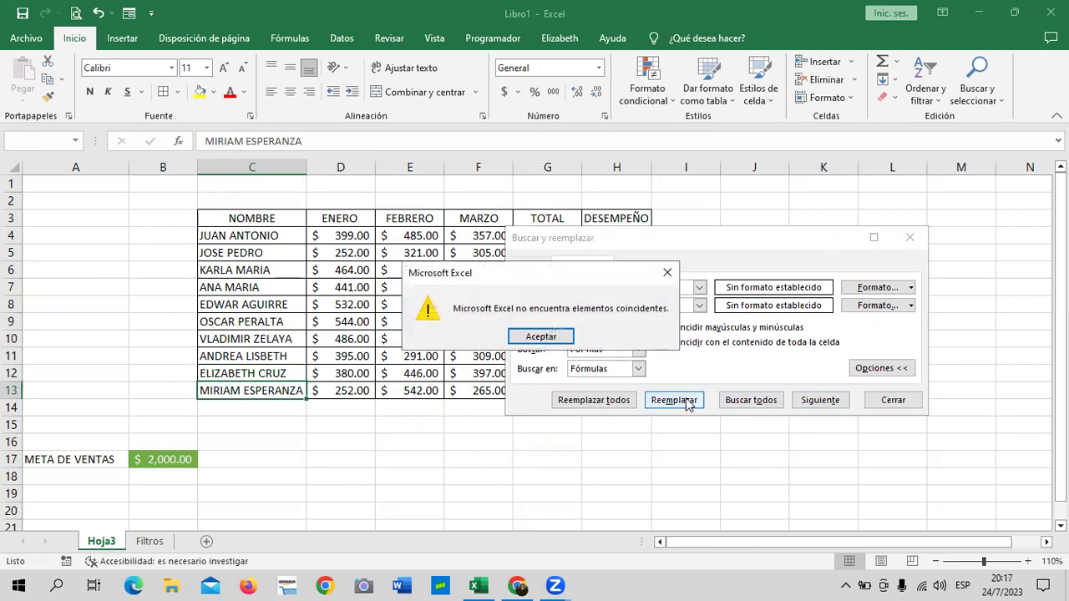
click(526, 337)
click(891, 401)
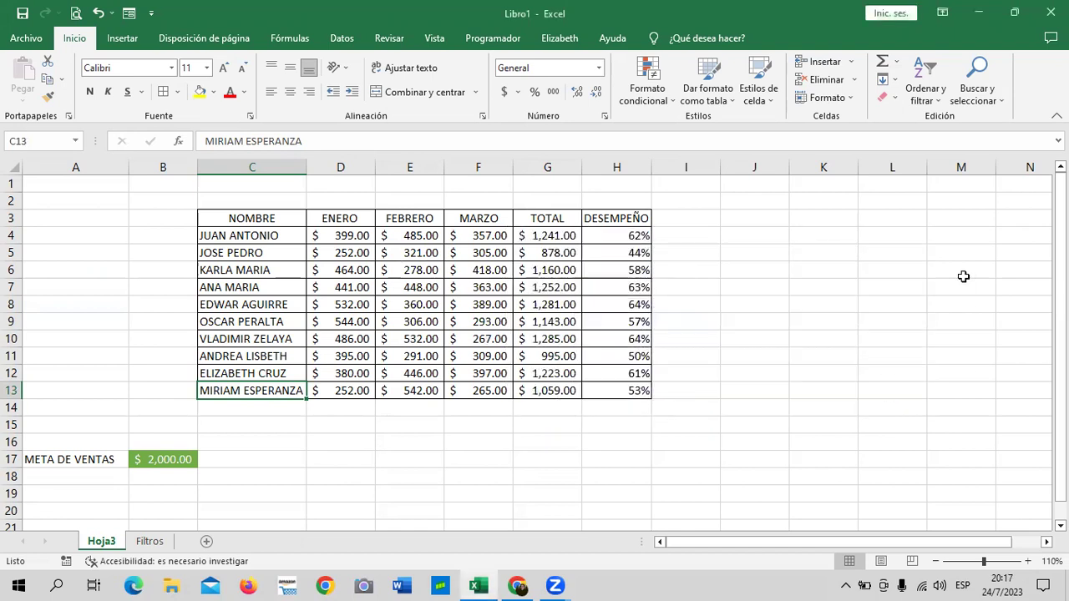
Autofit the widths of C3:H13 using Formato > Autoajustar ancho de columna.
mouse_move(250, 220)
mouse_down()
mouse_move(606, 391)
mouse_move(609, 380)
mouse_up()
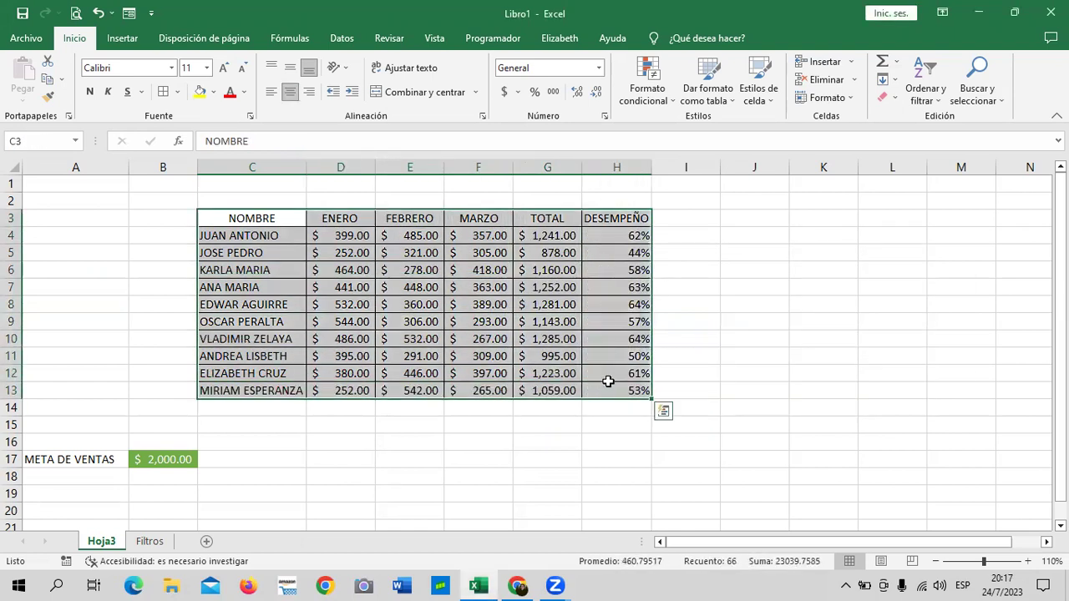
click(843, 99)
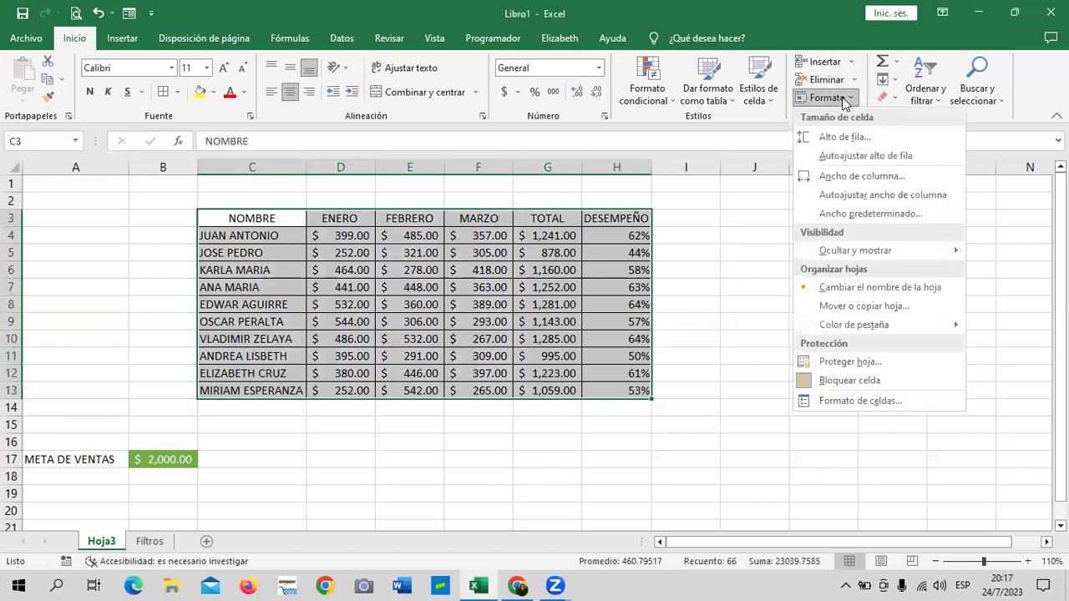
click(868, 197)
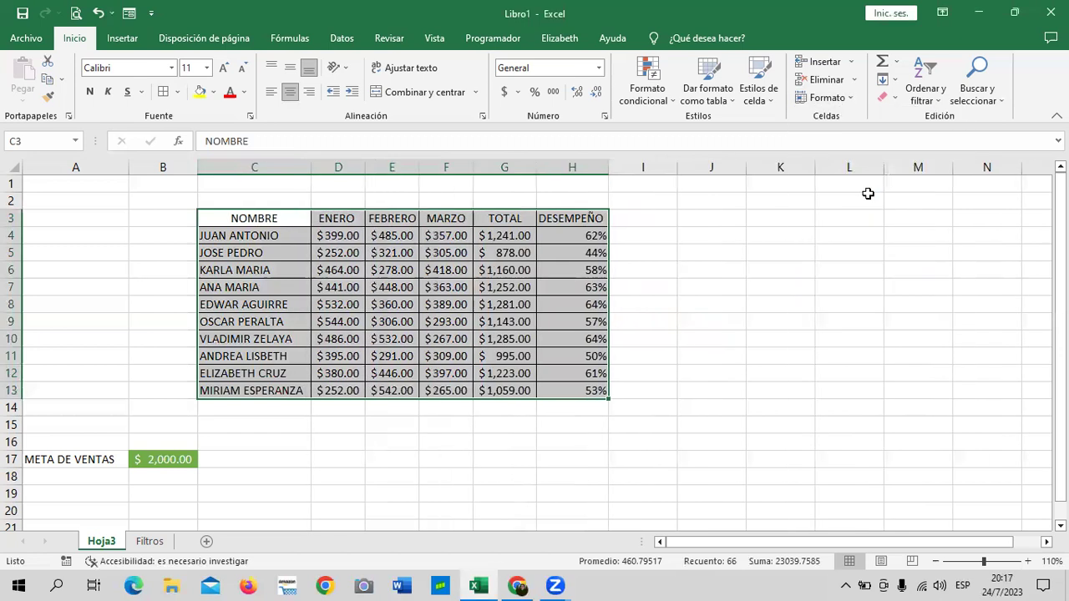
click(728, 369)
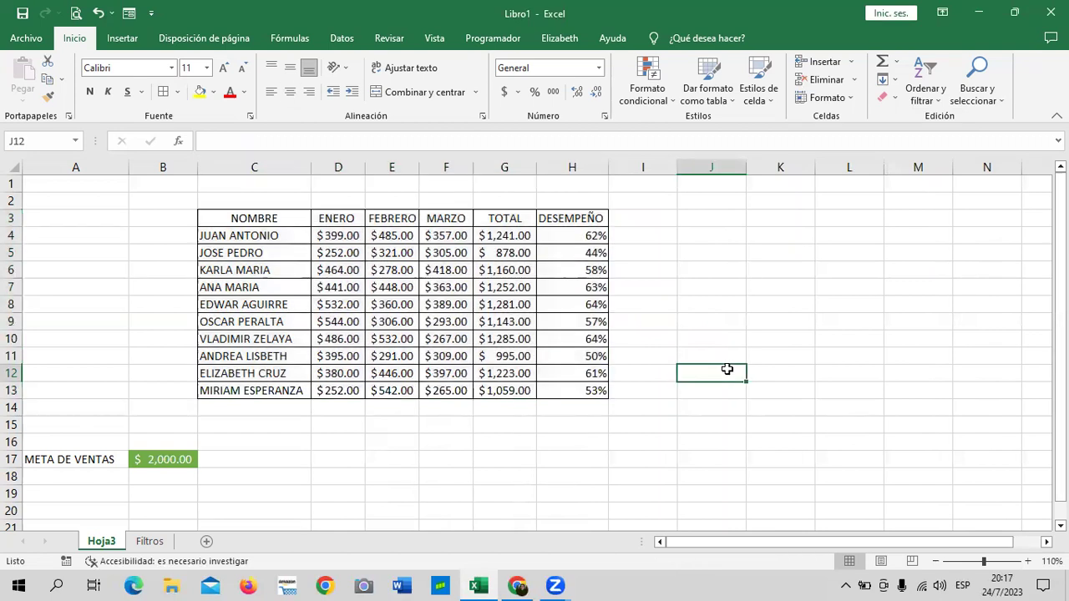
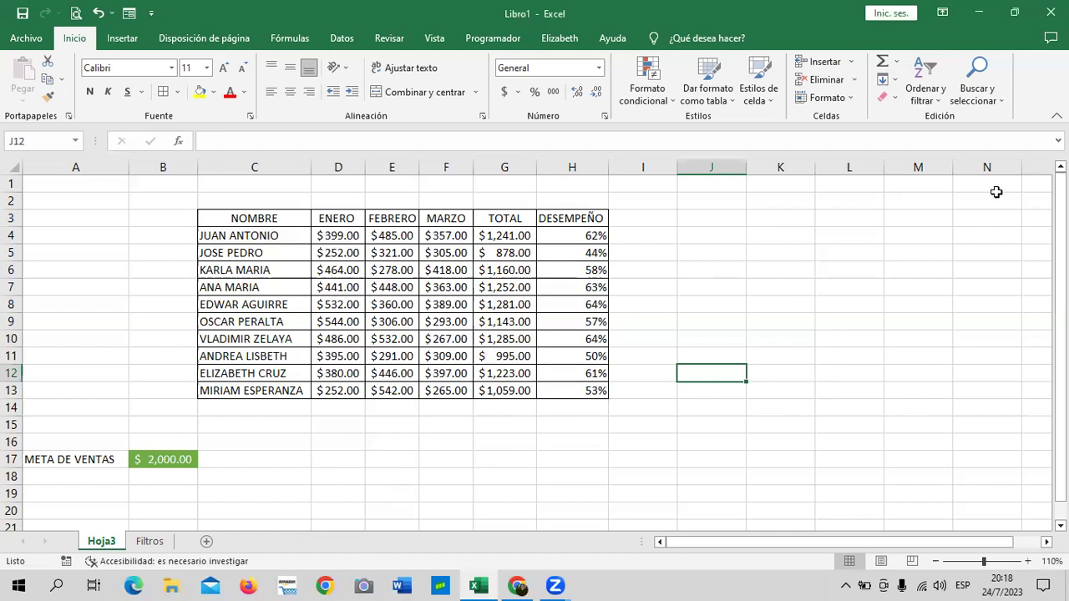
Clear D4:G13 and enter =ALEATORIO.ENTRE(250;550) in the ENERO cell D4.
drag(337, 236, 485, 387)
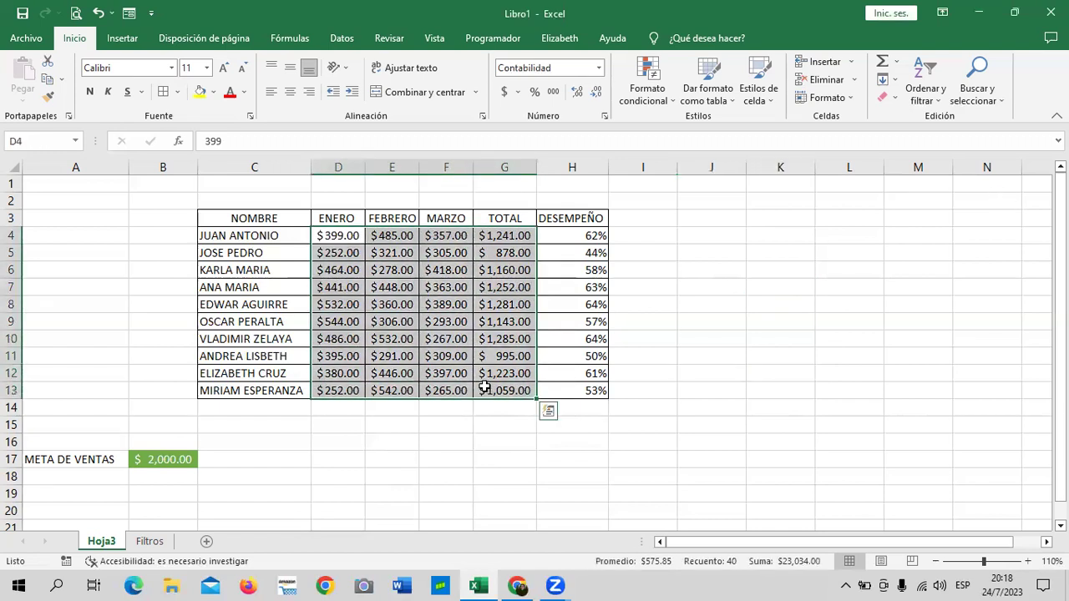
key(Delete)
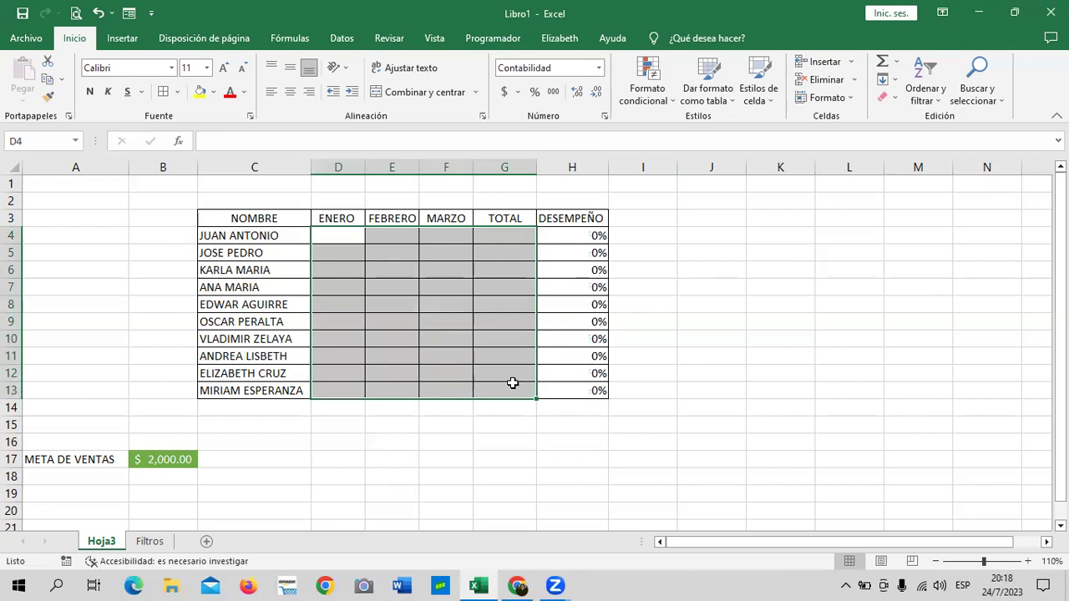
click(340, 235)
text(=)
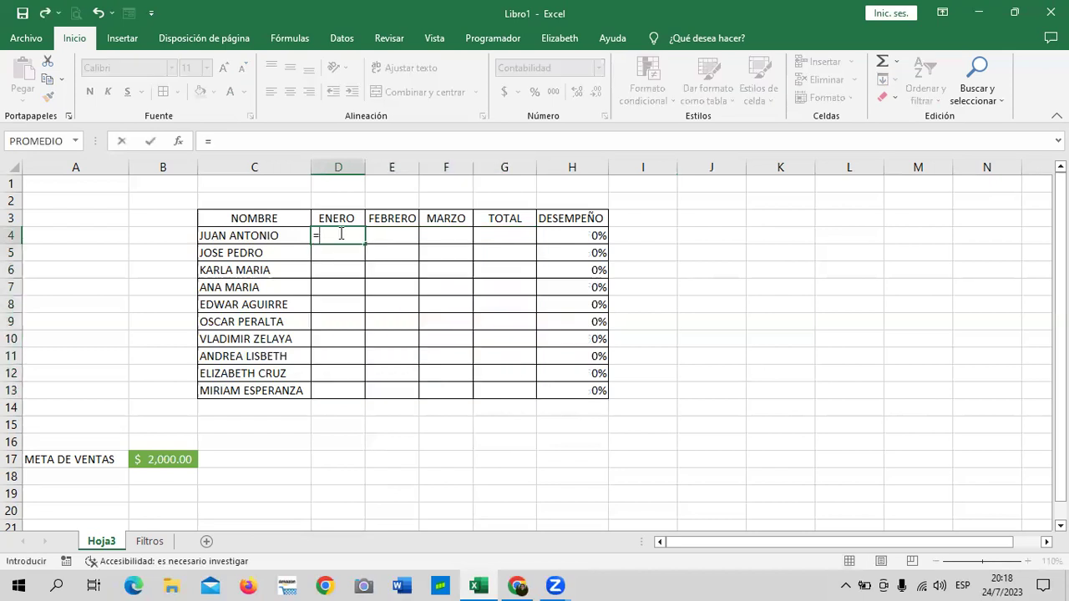
text(ALE)
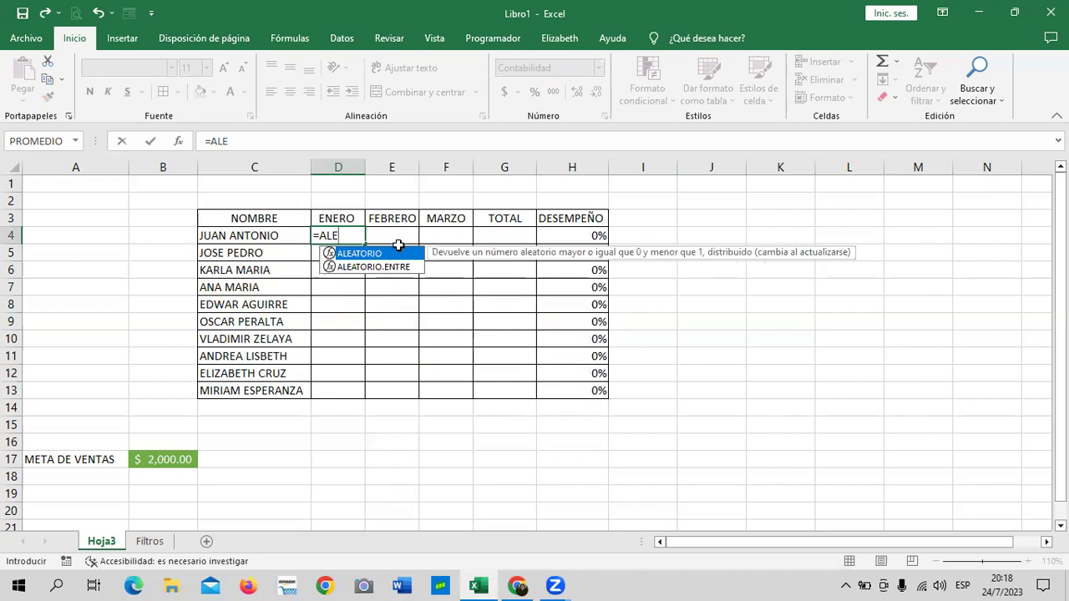
double_click(402, 267)
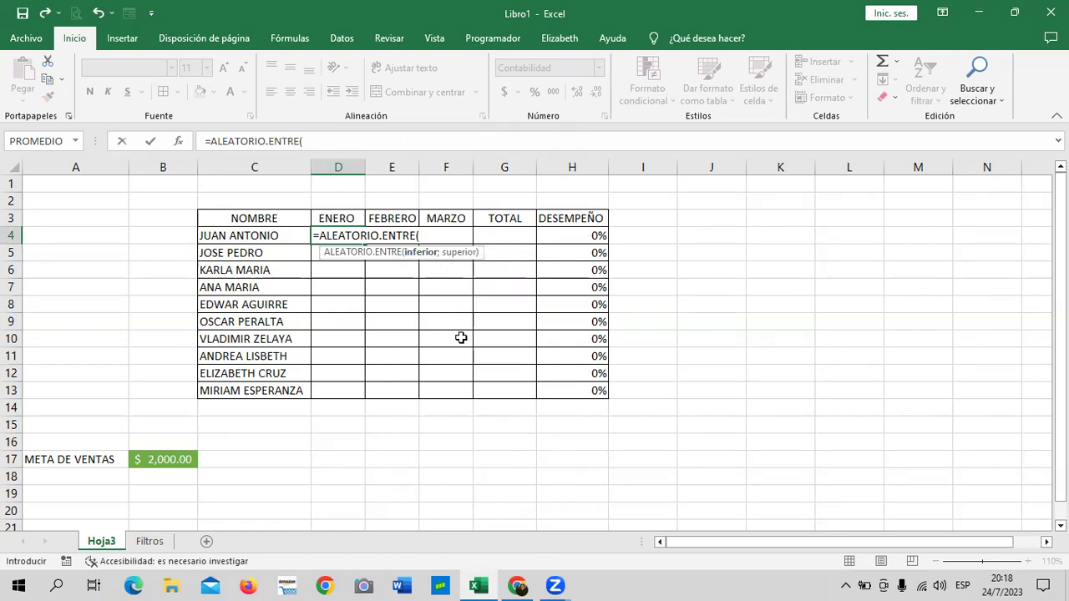
text(250;)
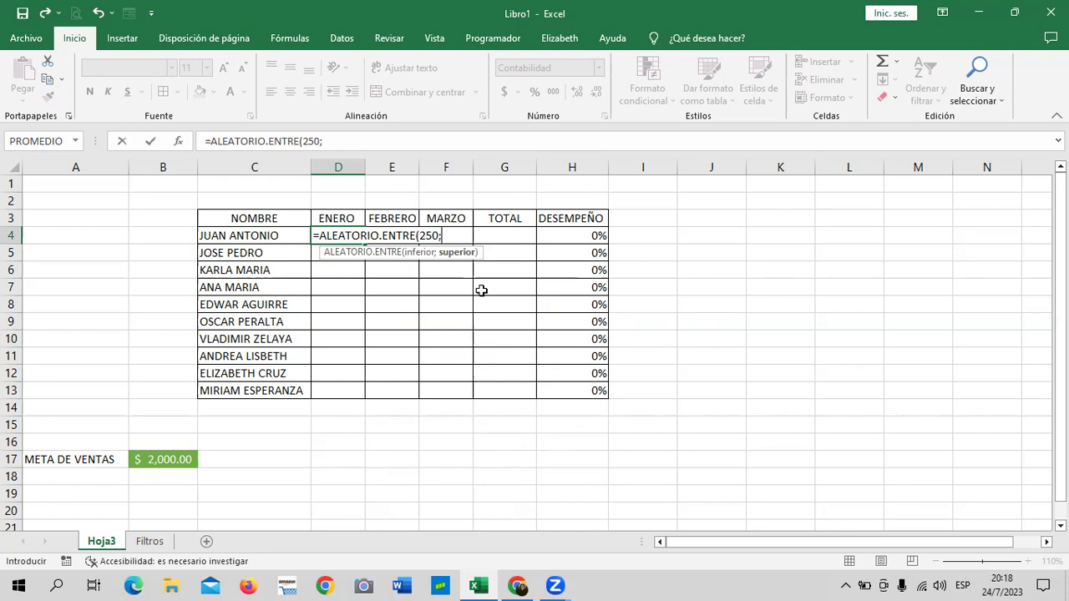
text(550)
text())
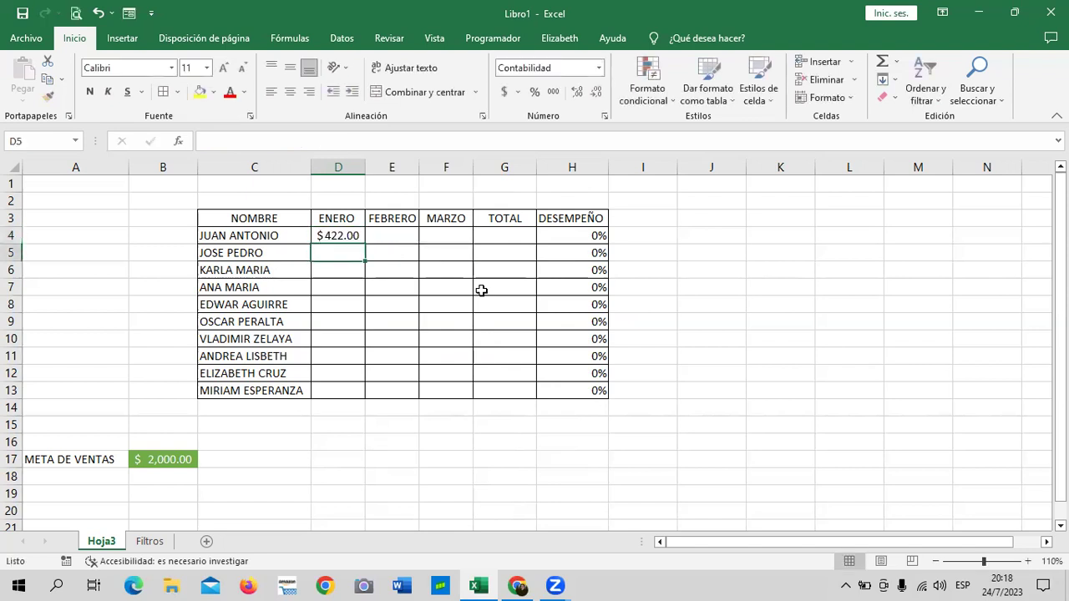
Fill the D4 random formula across to column G and down to row 13.
click(347, 233)
mouse_move(365, 244)
mouse_down()
mouse_move(531, 252)
mouse_move(550, 393)
mouse_up()
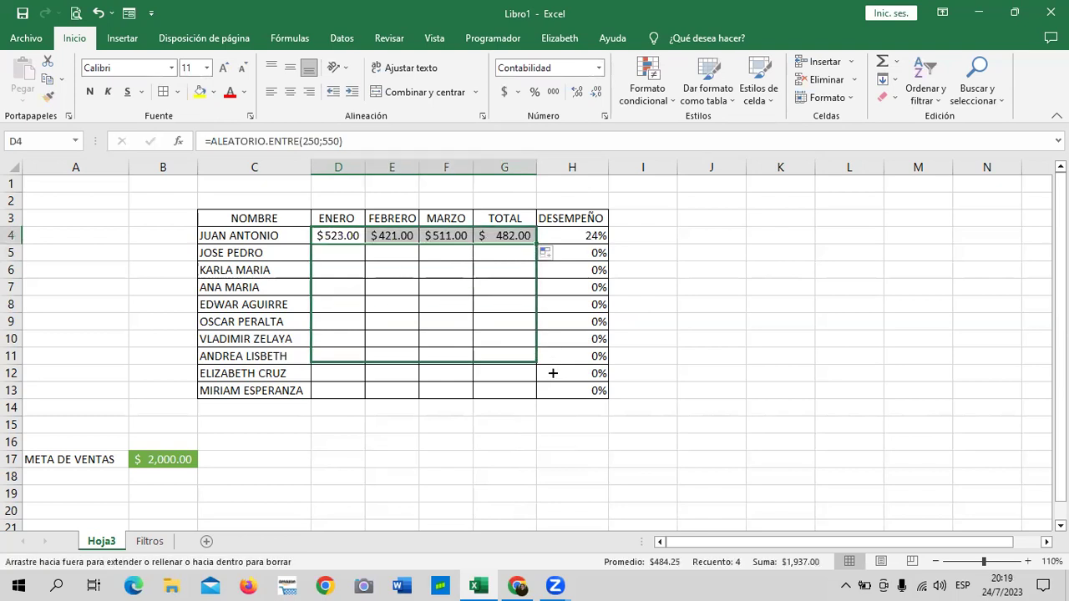
click(494, 359)
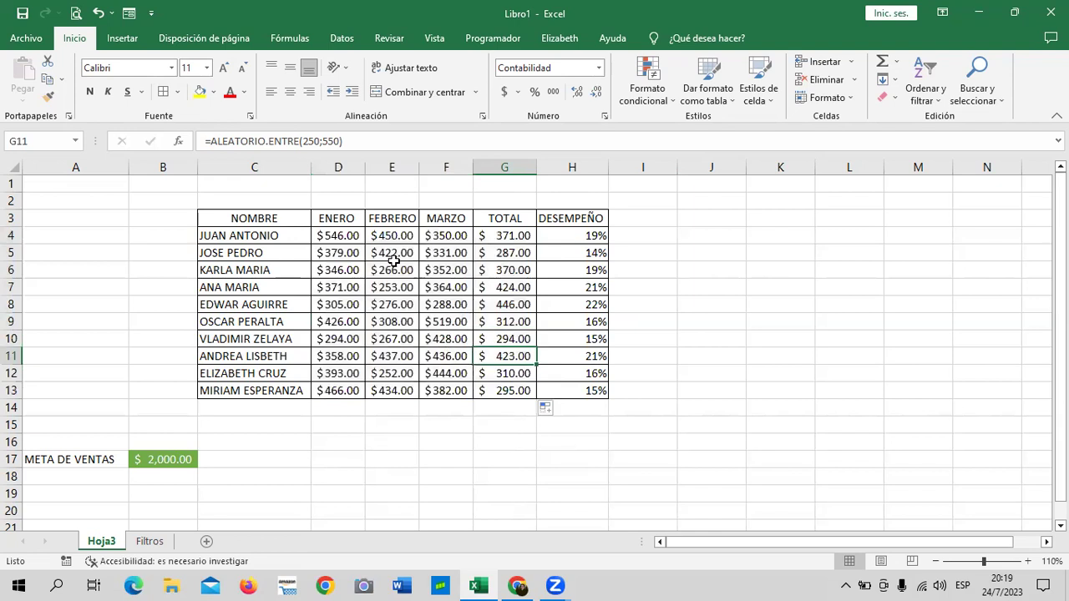
Inspect the filled ENERO, FEBRERO, TOTAL and DESEMPEÑO formulas in the table.
click(346, 236)
key(Down)
key(Down)
key(Down)
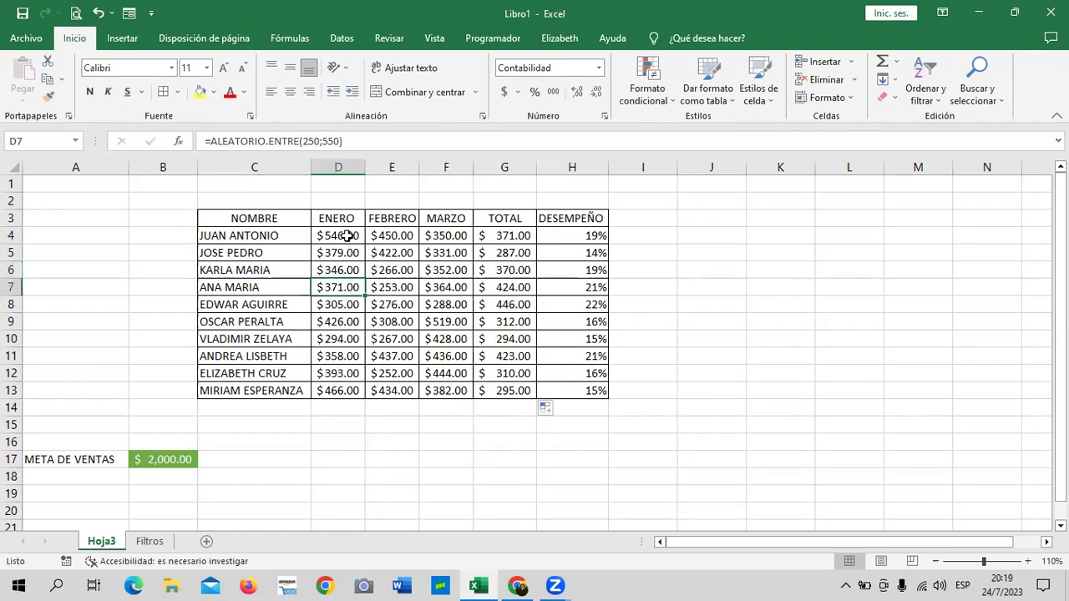
click(504, 270)
click(507, 240)
key(Down)
key(Down)
click(409, 356)
key(Down)
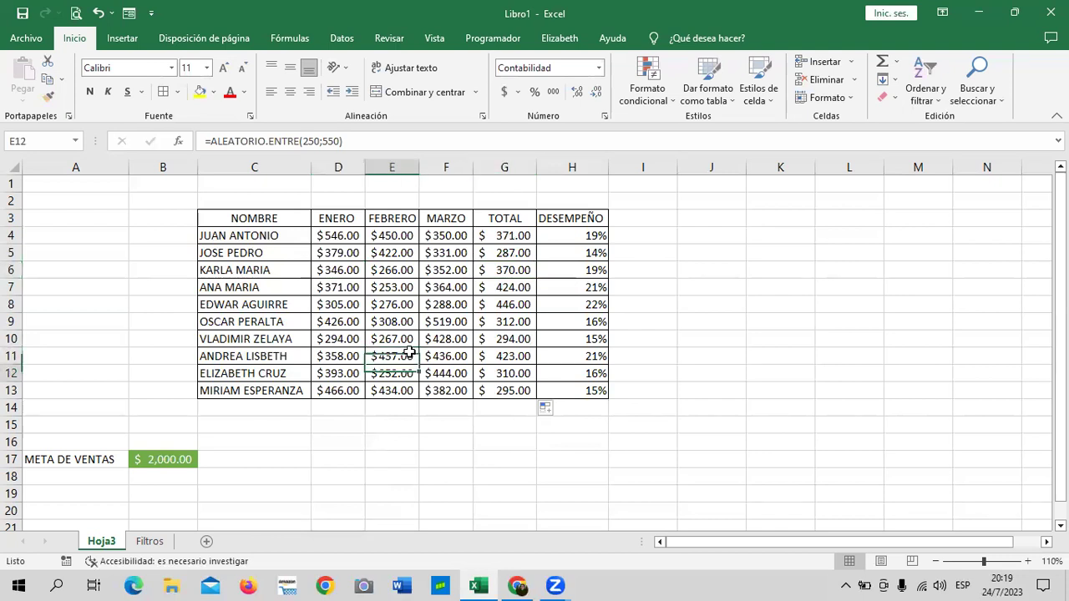
click(579, 231)
key(Down)
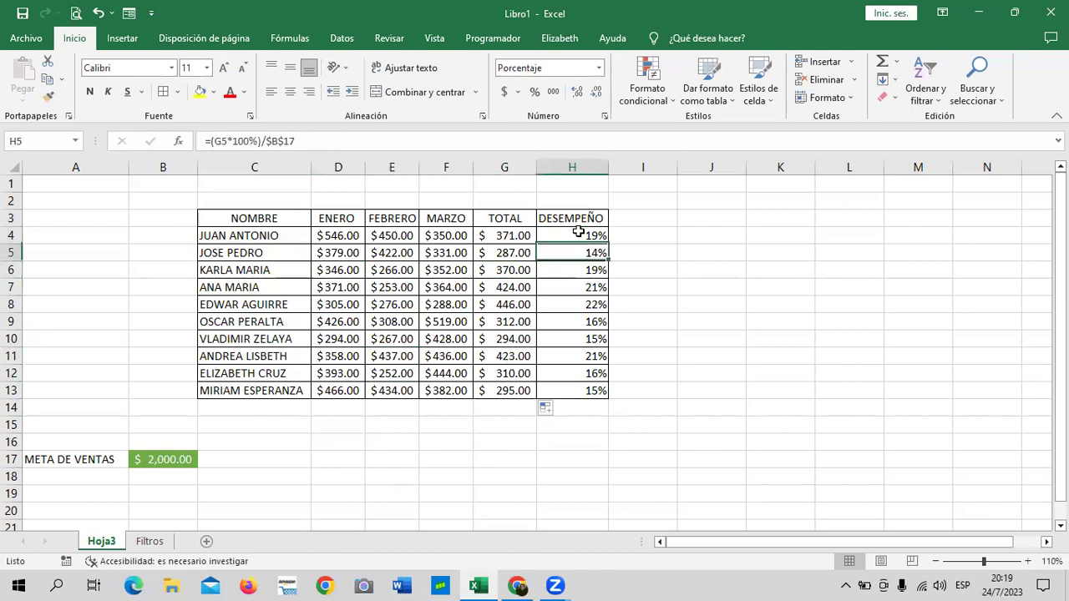
click(809, 341)
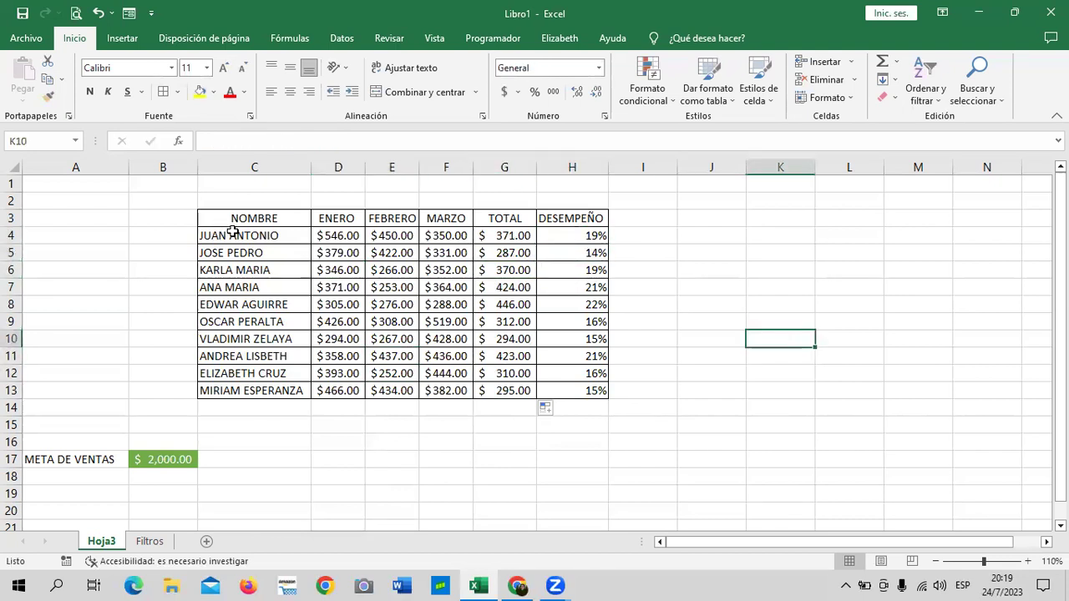
Check more ENERO, FEBRERO and MARZO values, then select the monthly amounts D4:F13.
click(338, 237)
click(339, 339)
click(357, 390)
click(451, 374)
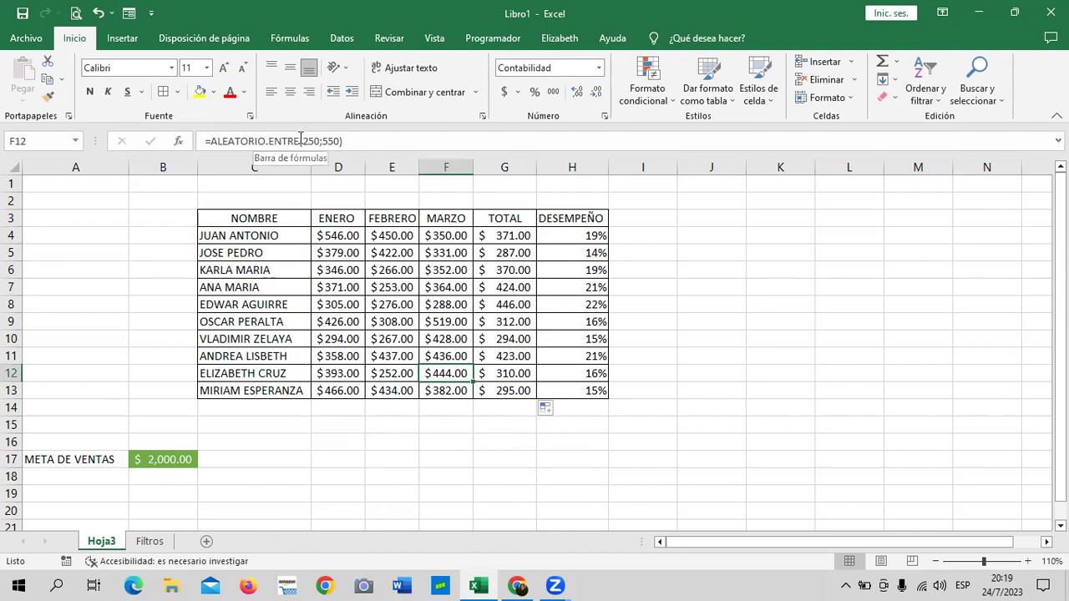
click(440, 249)
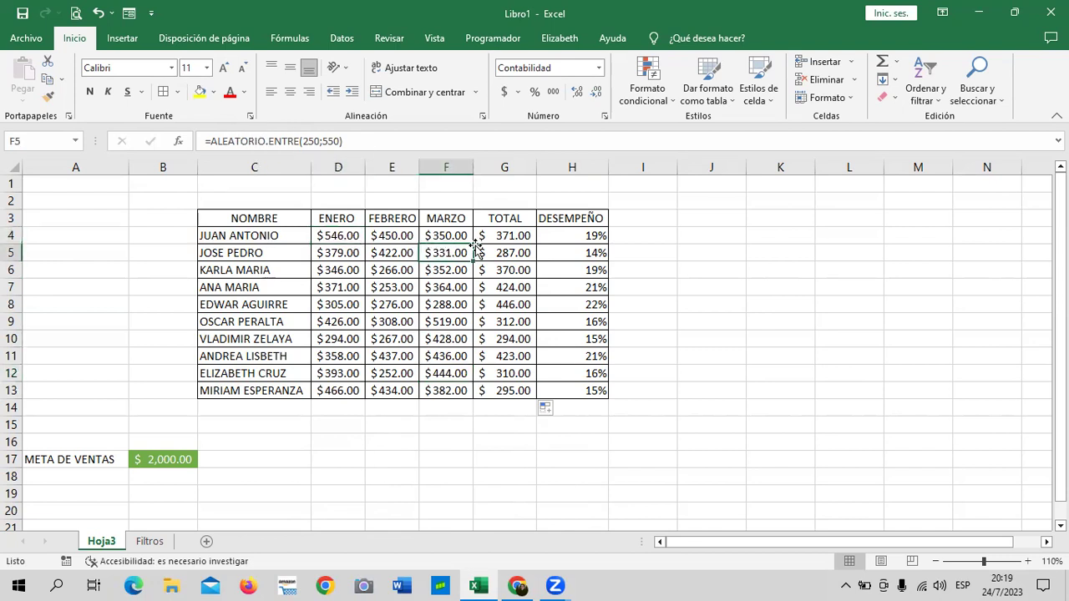
click(501, 241)
click(441, 241)
click(452, 304)
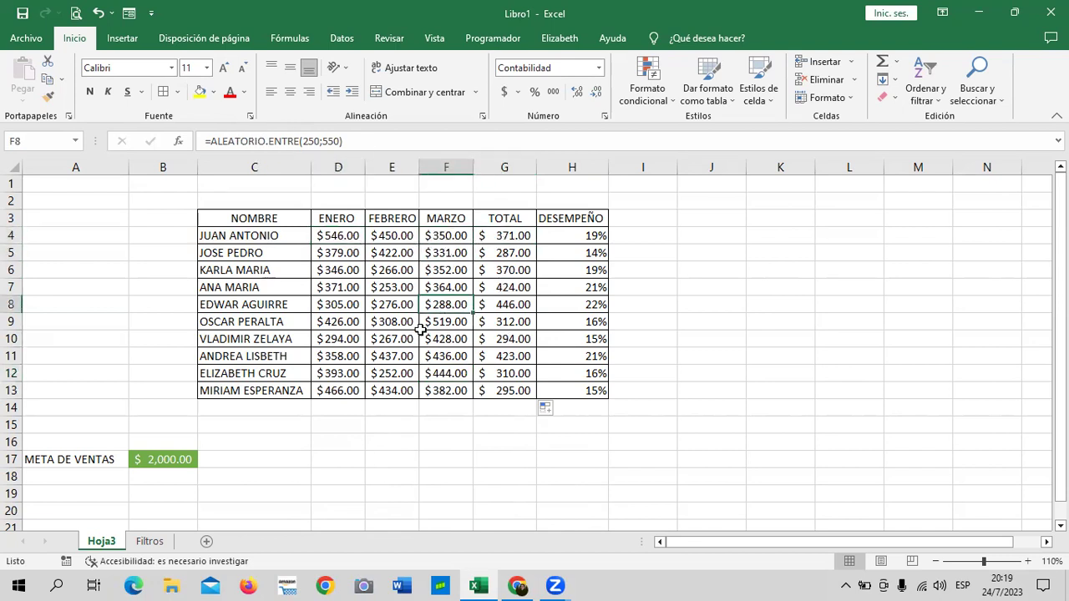
click(375, 358)
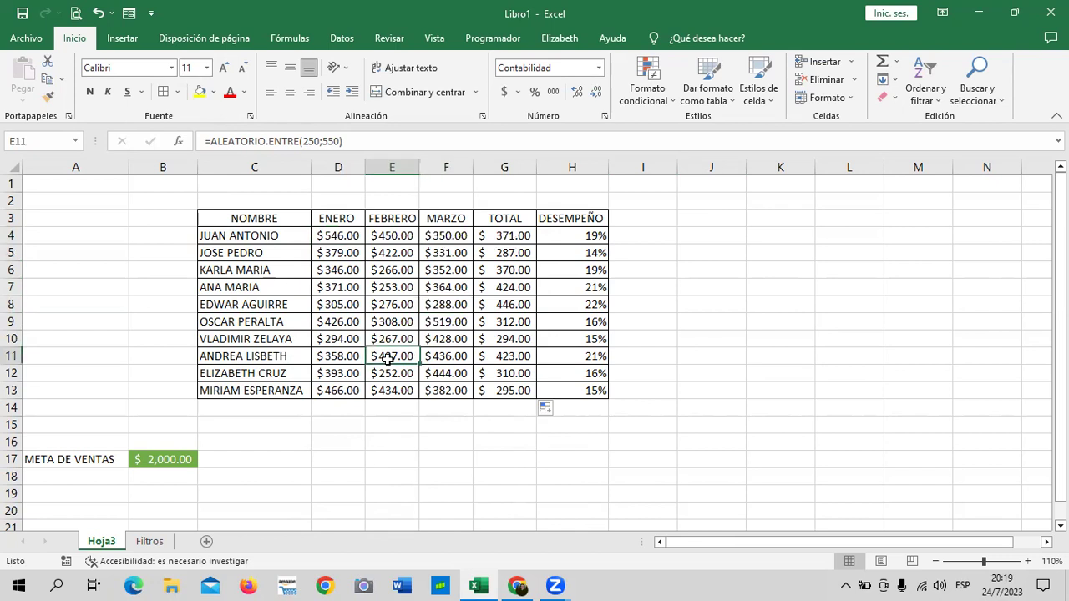
click(454, 386)
mouse_move(322, 233)
mouse_down()
mouse_move(471, 334)
mouse_move(451, 391)
mouse_up()
Copy D4:F13 and paste it back at D4 as values only.
right_click(380, 255)
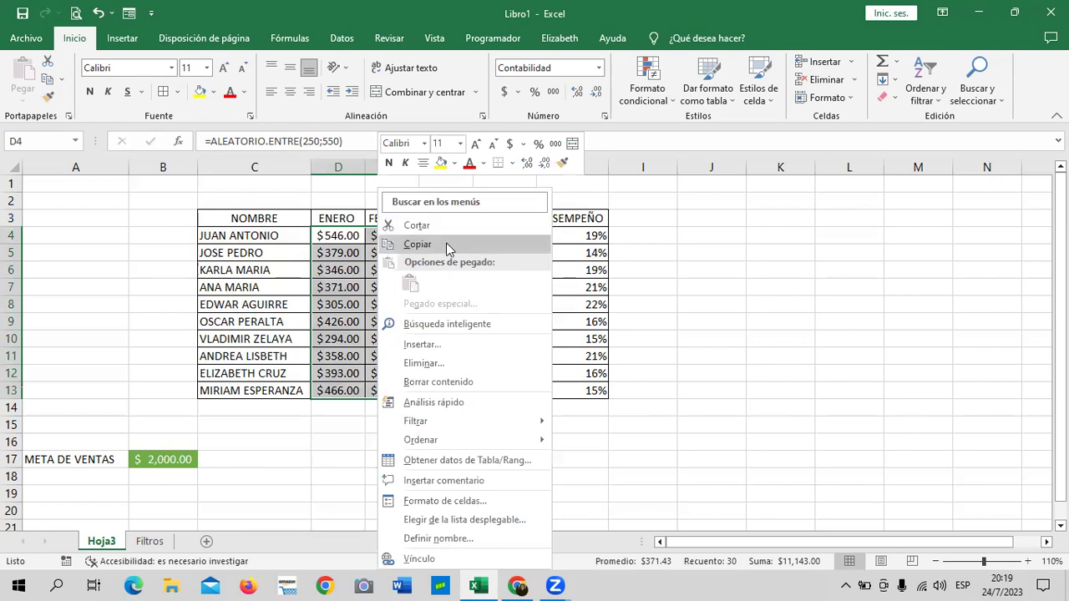
click(445, 244)
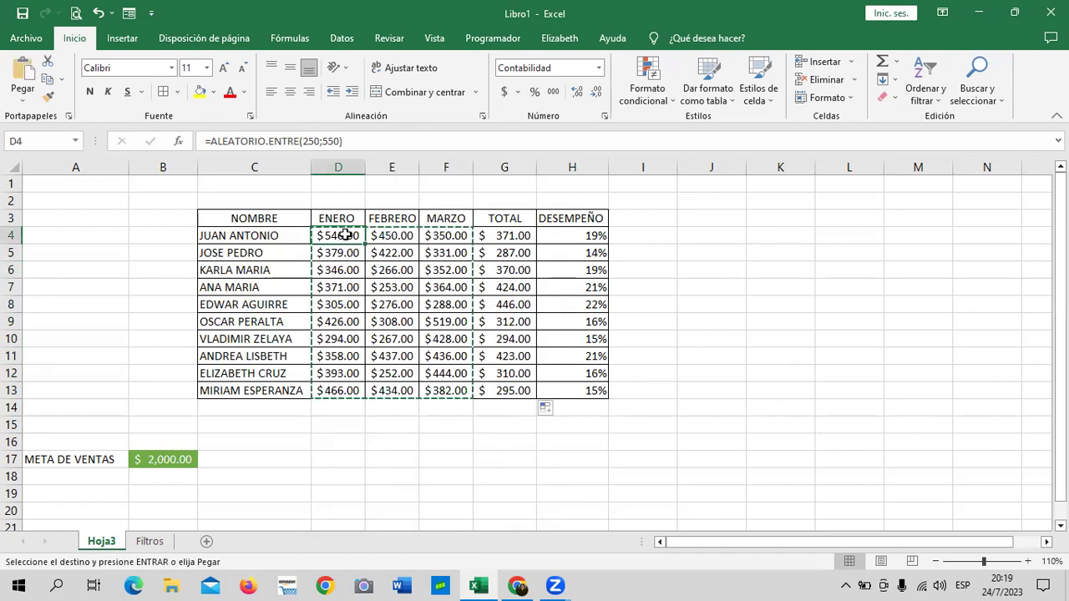
right_click(345, 234)
click(404, 286)
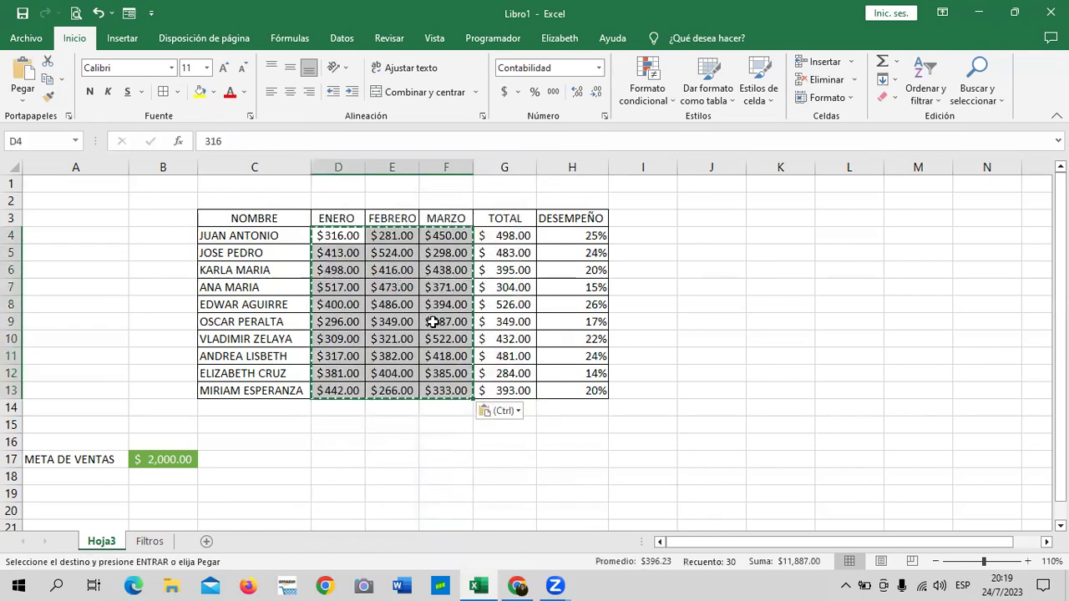
key(Return)
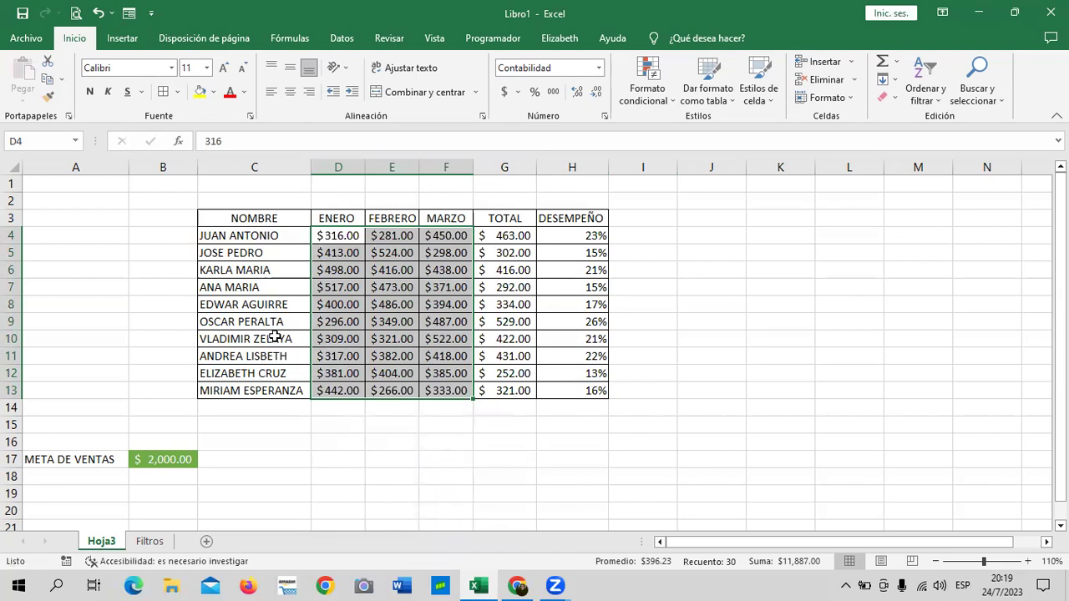
click(811, 276)
Verify that cells D4 through F13 now hold plain numbers instead of formulas.
click(443, 236)
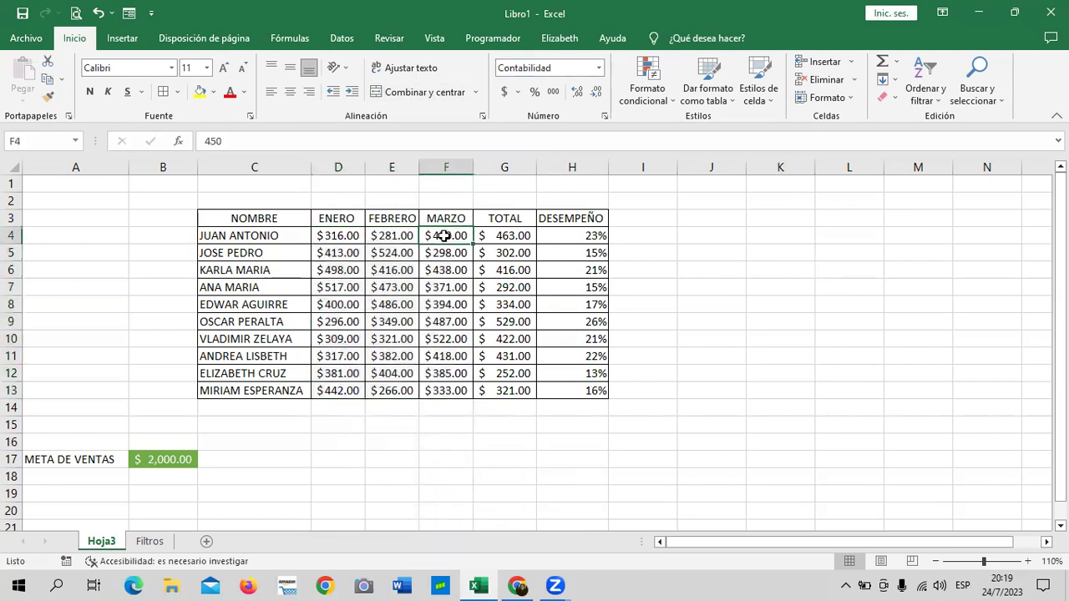
click(347, 237)
click(328, 391)
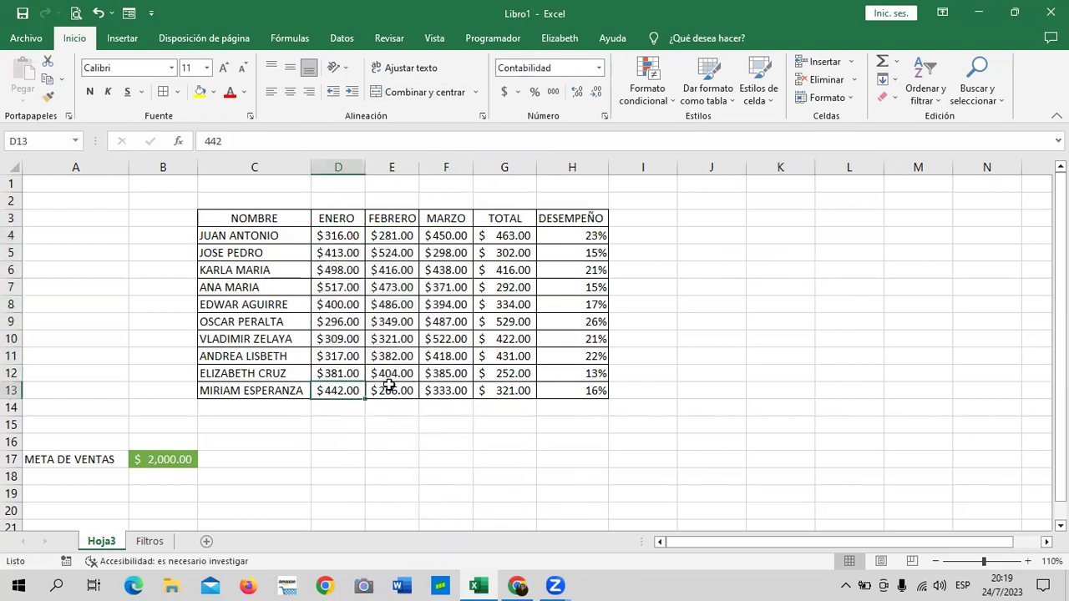
click(390, 391)
click(443, 339)
click(445, 287)
click(445, 271)
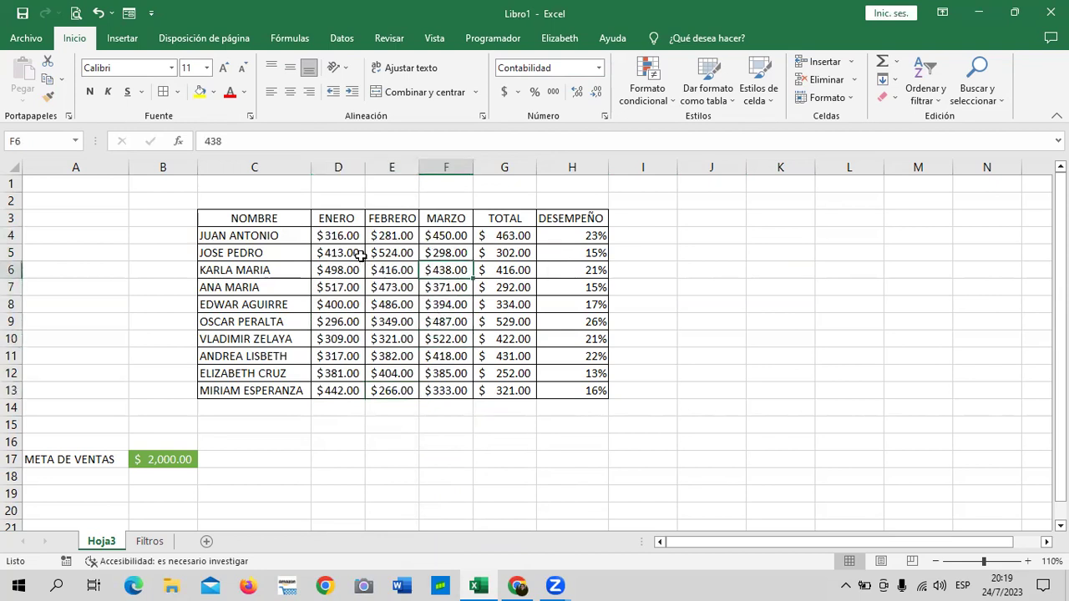
click(346, 249)
click(351, 321)
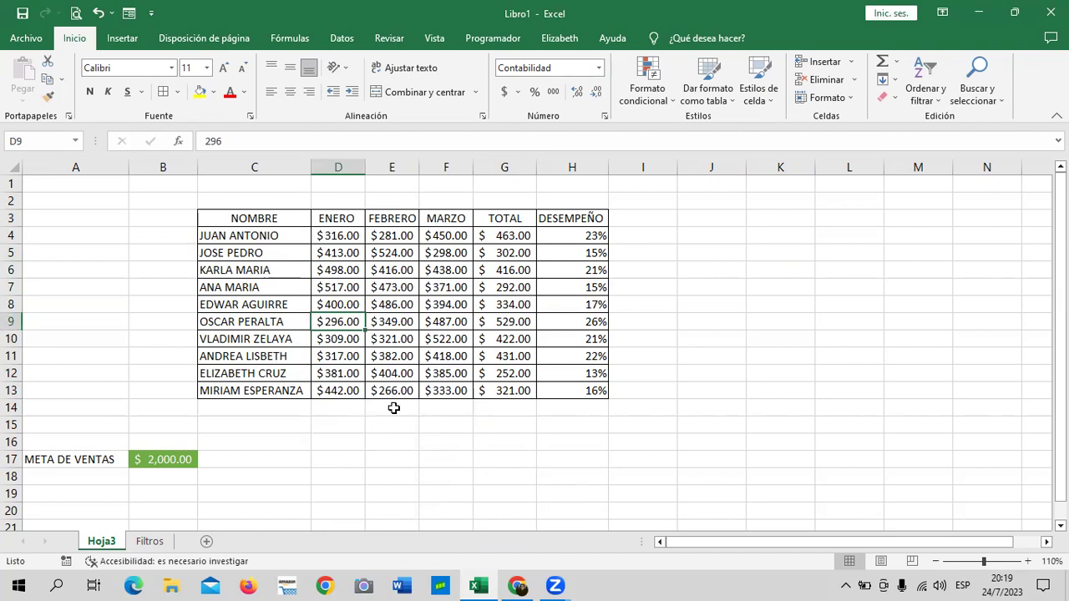
click(351, 376)
Inspect the random TOTAL formulas in G4 and G13 and the MARZO values.
click(497, 389)
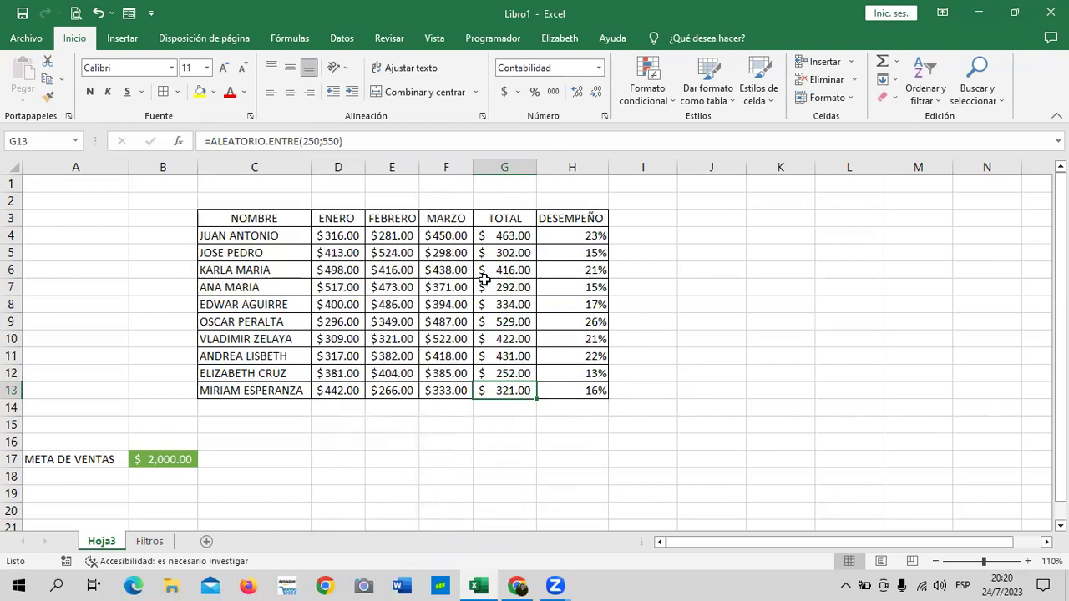
click(511, 235)
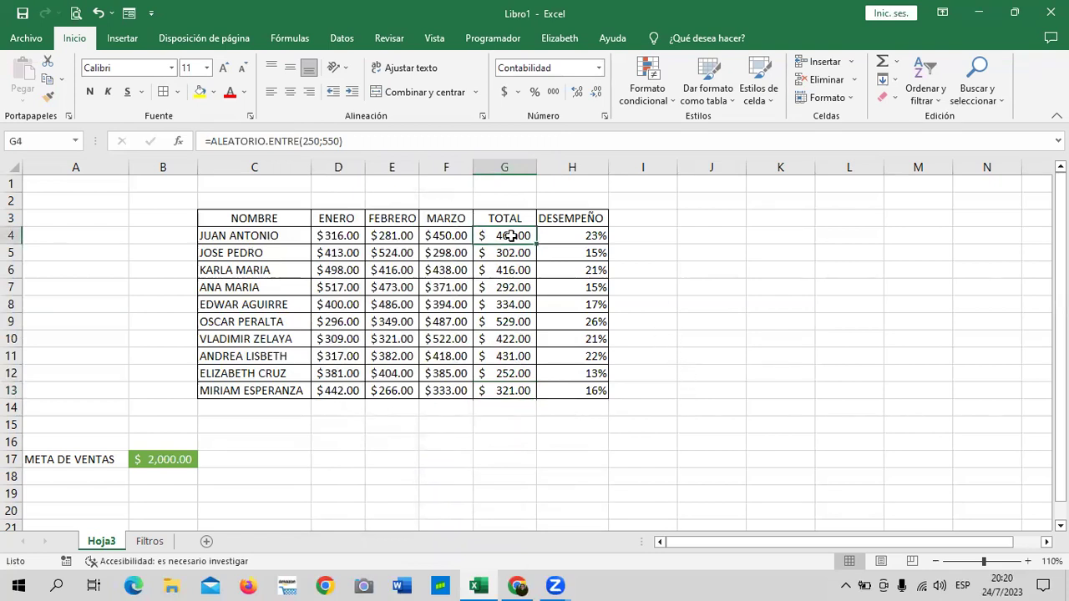
key(Down)
key(Down)
key(Down)
key(Down)
key(Down)
key(Down)
key(Down)
click(454, 235)
click(448, 322)
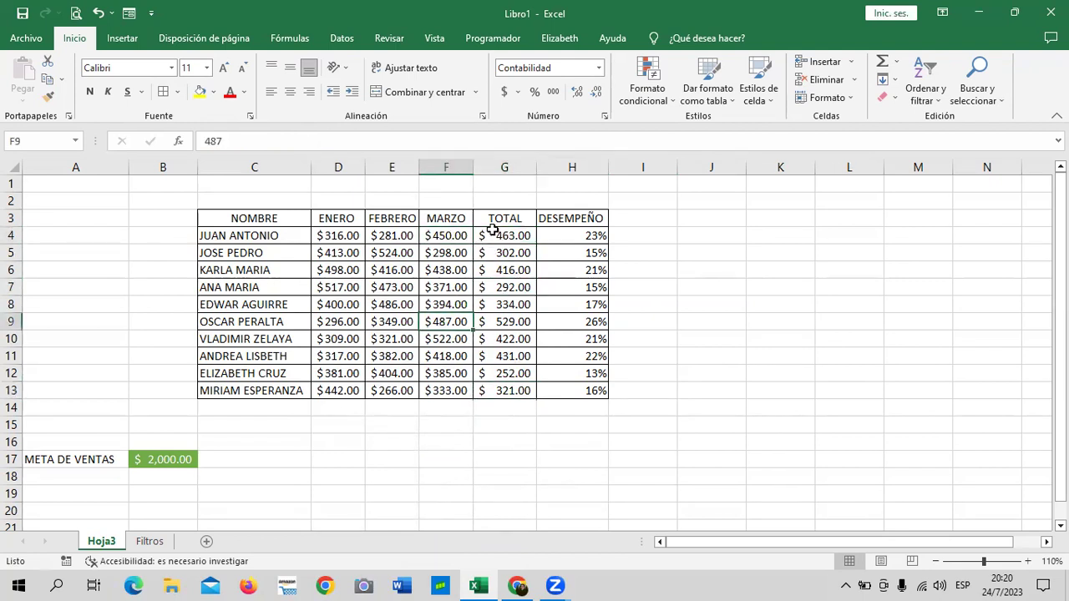
Clear the random totals from G4:G13.
click(502, 236)
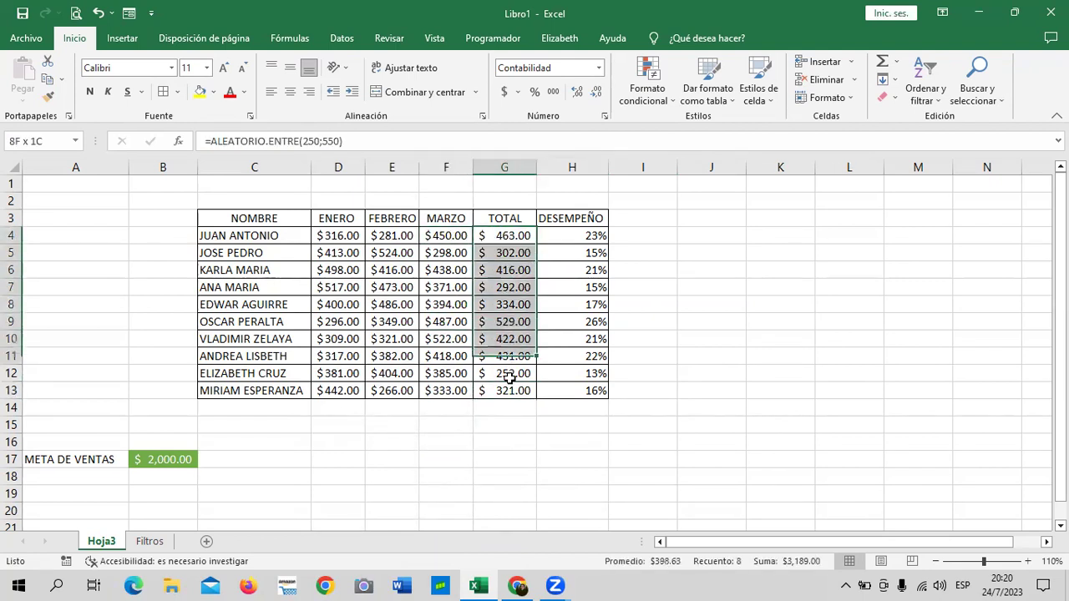
drag(505, 235, 512, 388)
key(Delete)
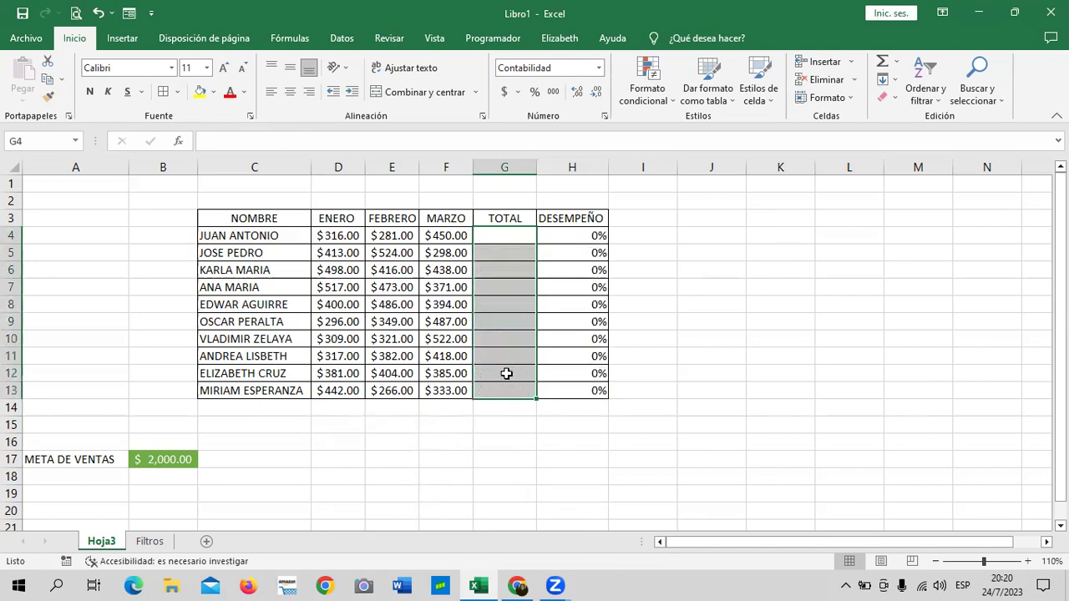
click(725, 302)
AutoSum =SUMA(D4:F4) in G4 and fill it down to G13.
click(485, 238)
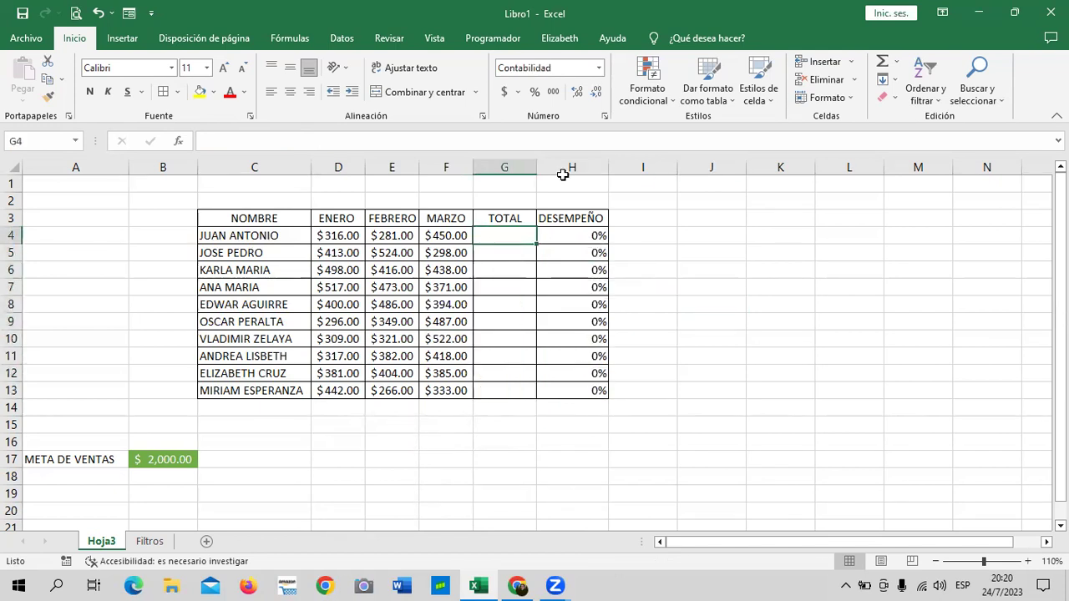
click(883, 66)
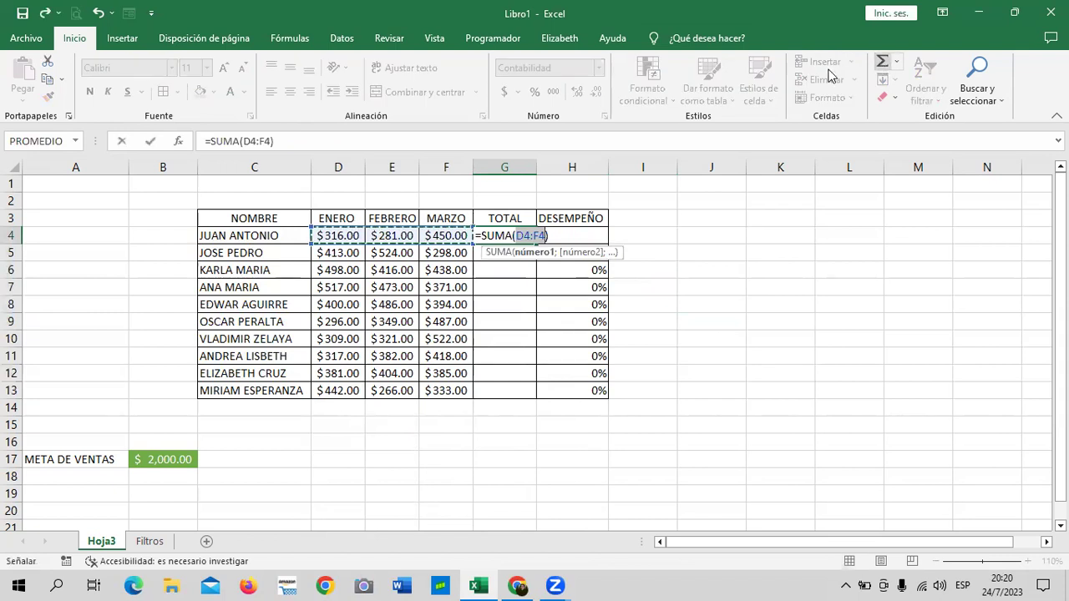
key(Return)
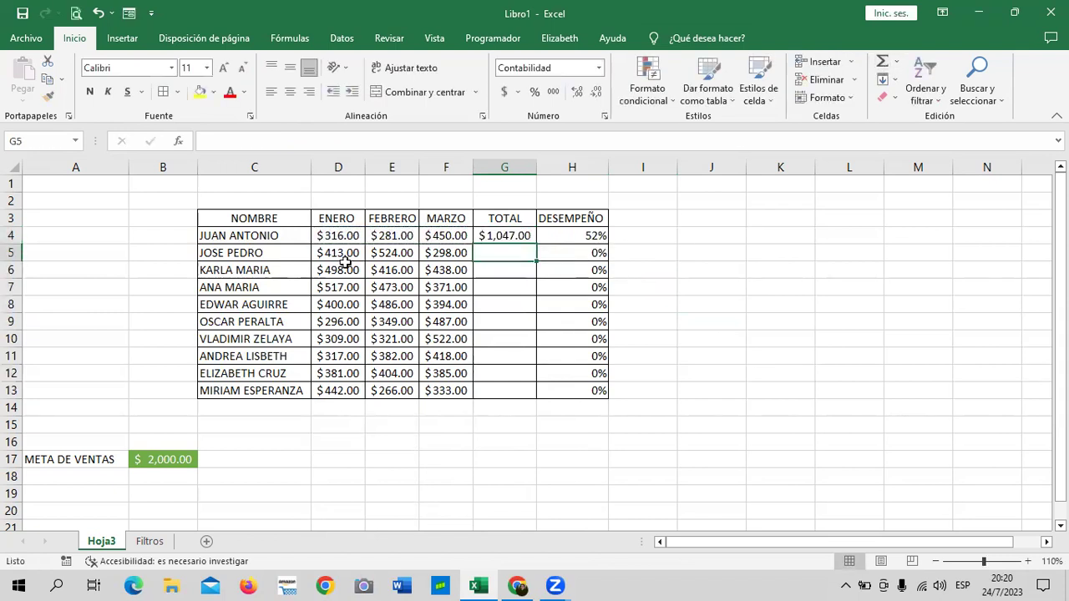
click(489, 233)
drag(536, 244, 551, 394)
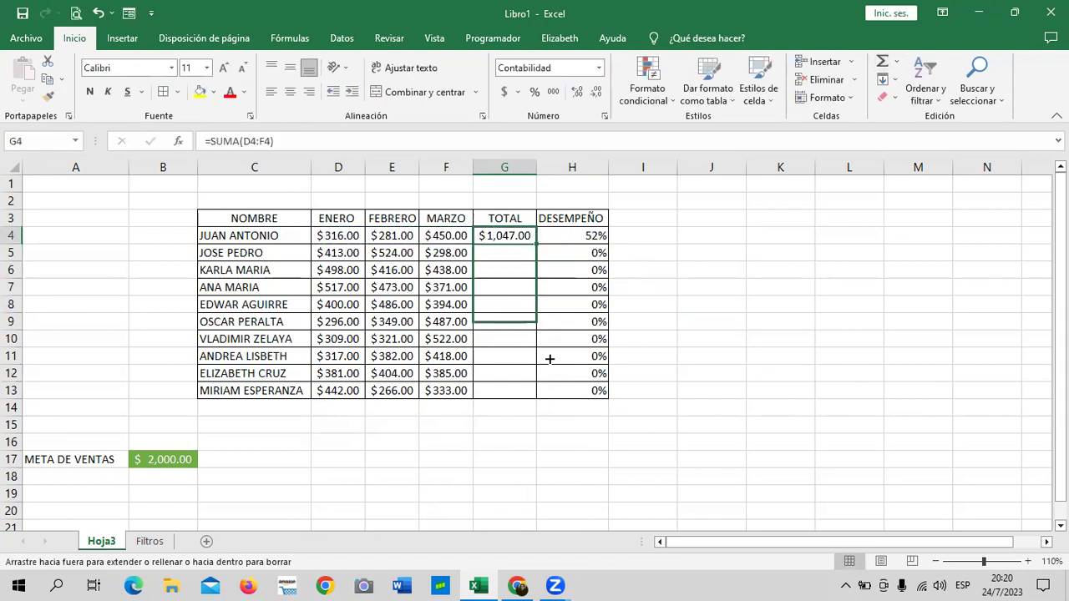
click(736, 338)
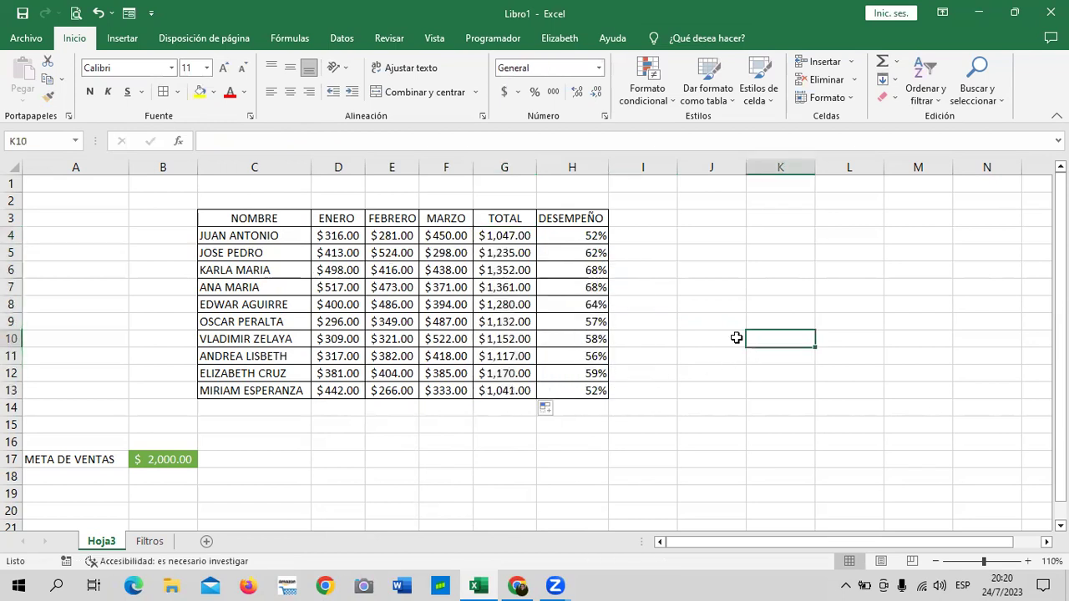
Verify the sum formulas in G7, G10, G11 and G13.
click(510, 290)
click(506, 388)
click(505, 355)
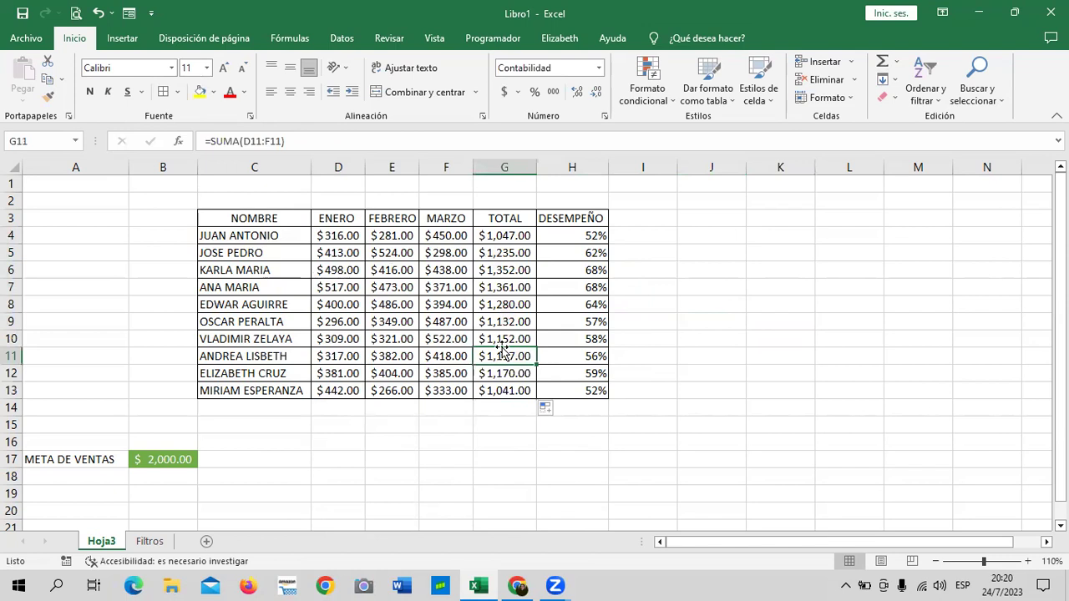
click(505, 335)
click(496, 286)
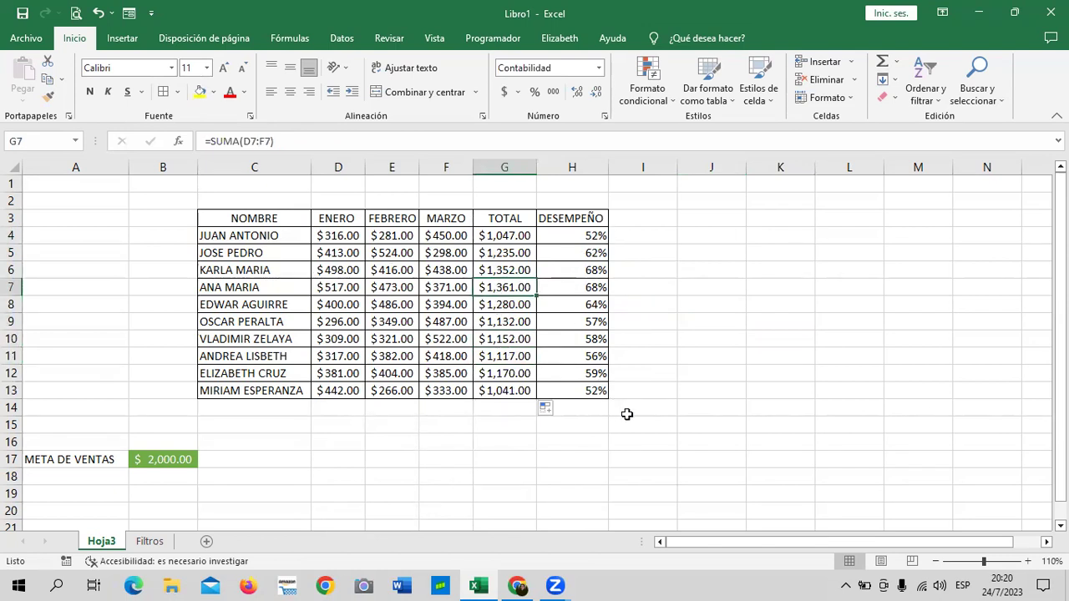
Check the DESEMPEÑO formulas against the sales goal in B17 and some month values.
click(563, 269)
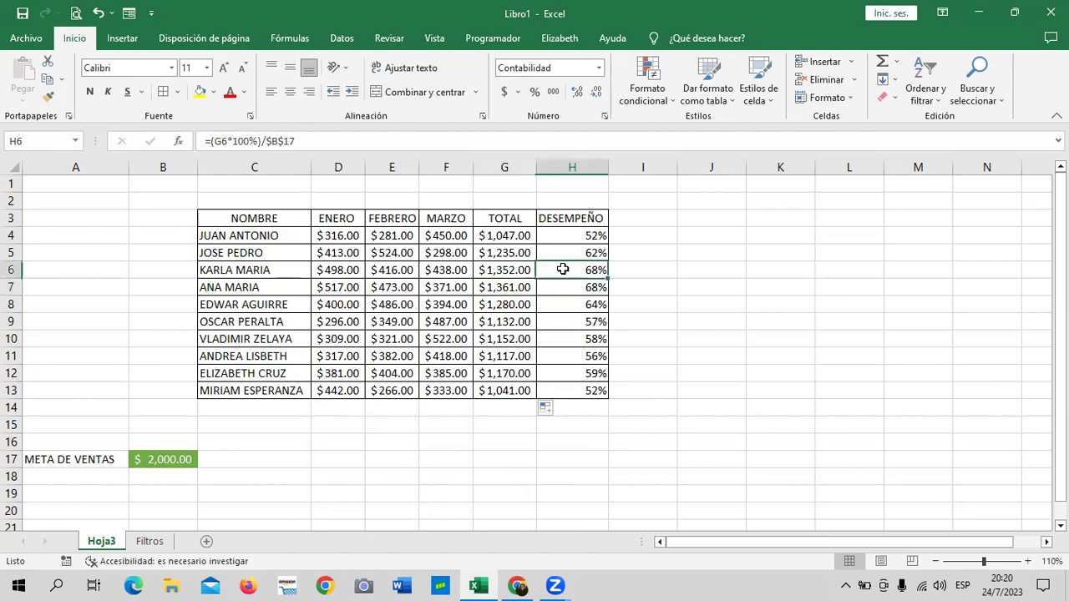
click(565, 287)
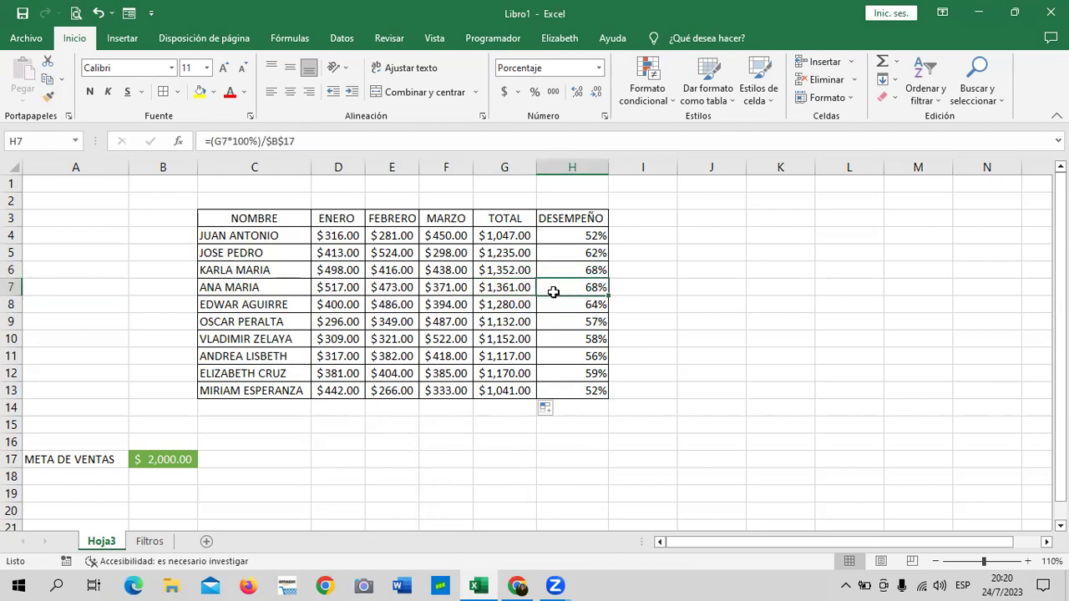
click(185, 457)
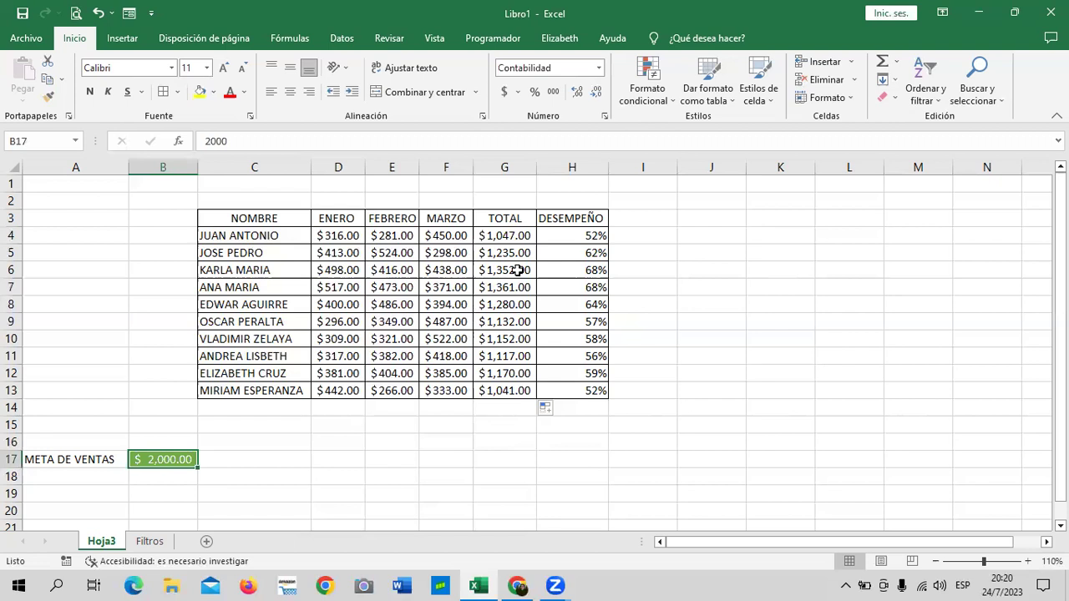
click(566, 235)
click(585, 356)
click(574, 391)
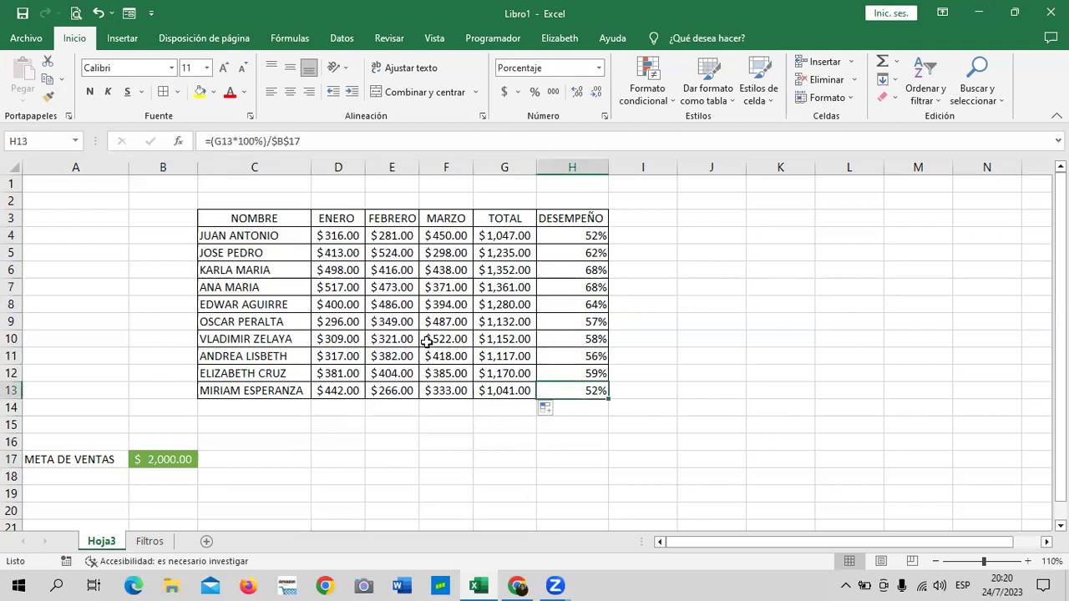
click(426, 342)
click(379, 289)
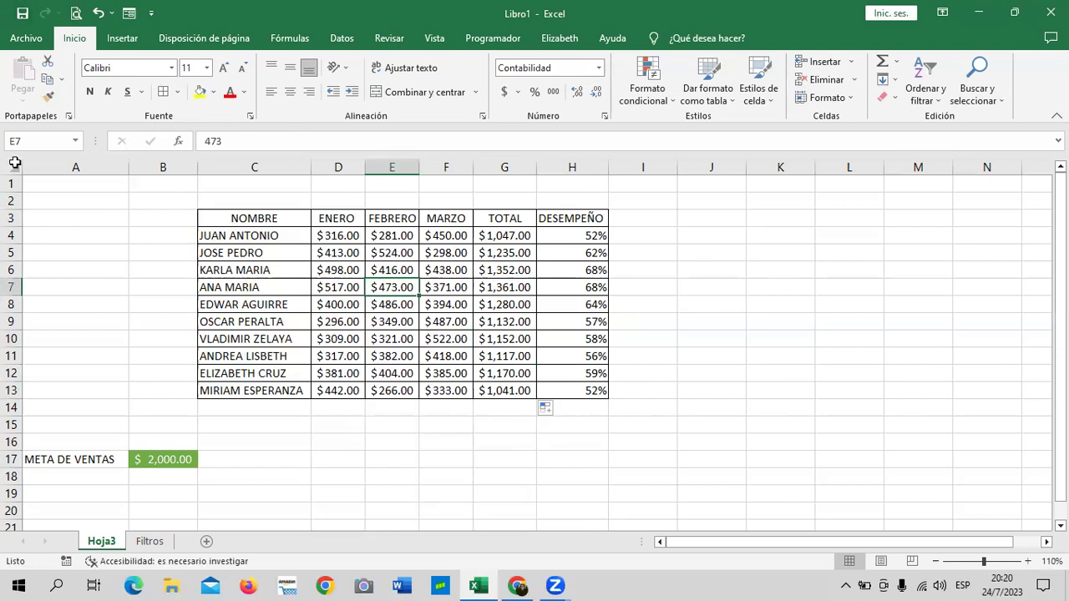
Convert C3:H13 into a table with headers via Insertar > Tabla.
key(Right)
key(Right)
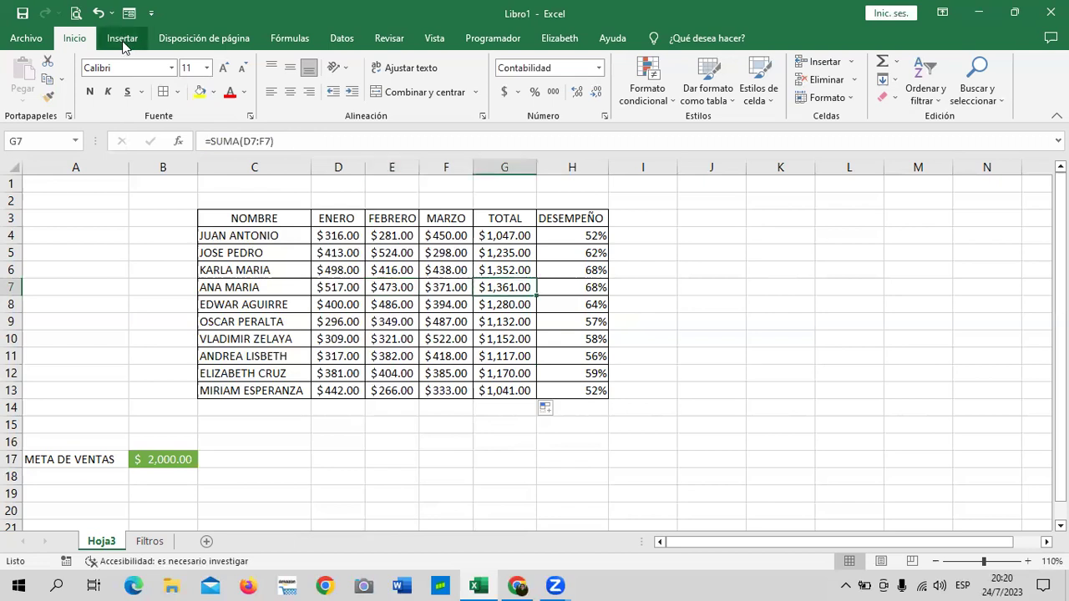
click(127, 44)
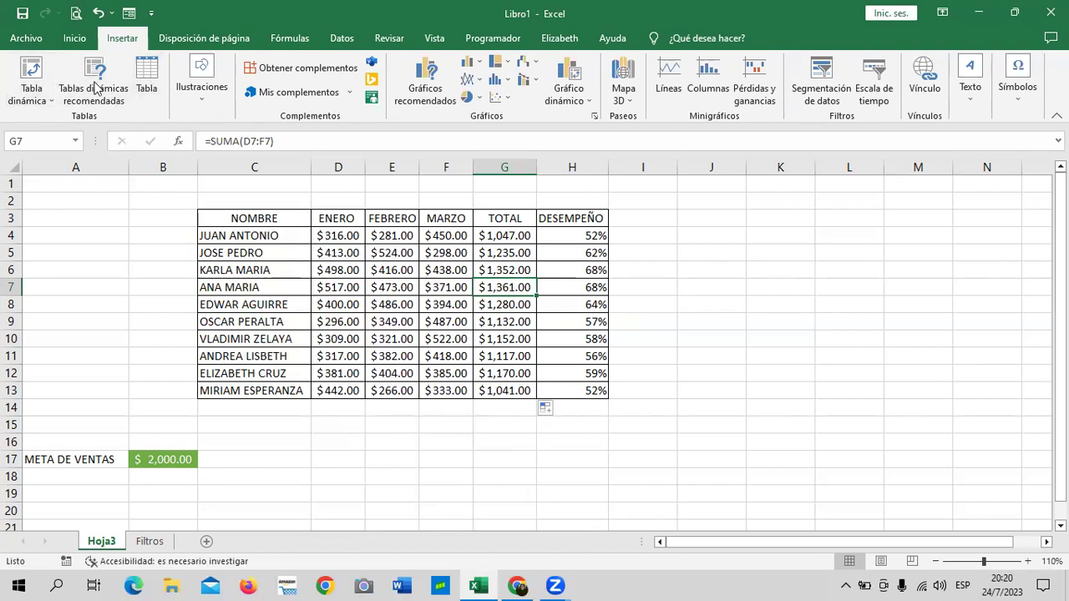
click(146, 73)
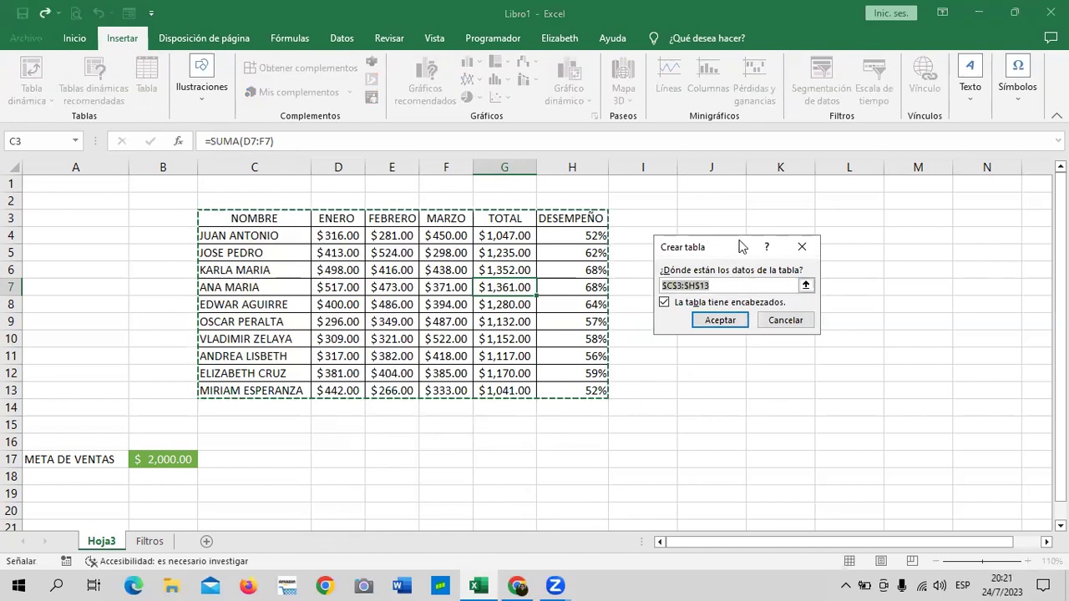
drag(748, 244, 730, 246)
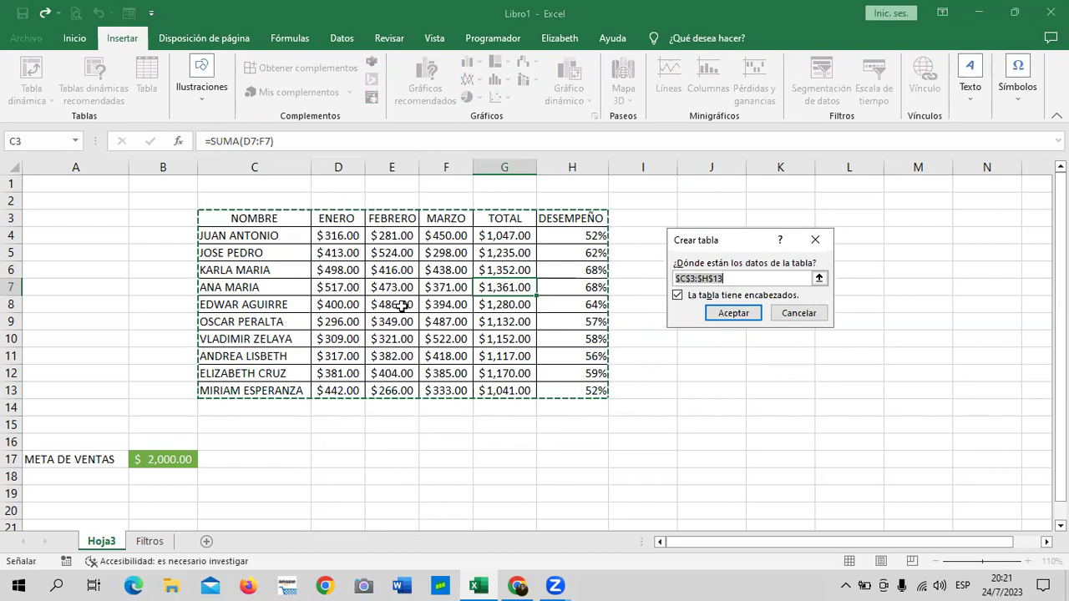
click(678, 296)
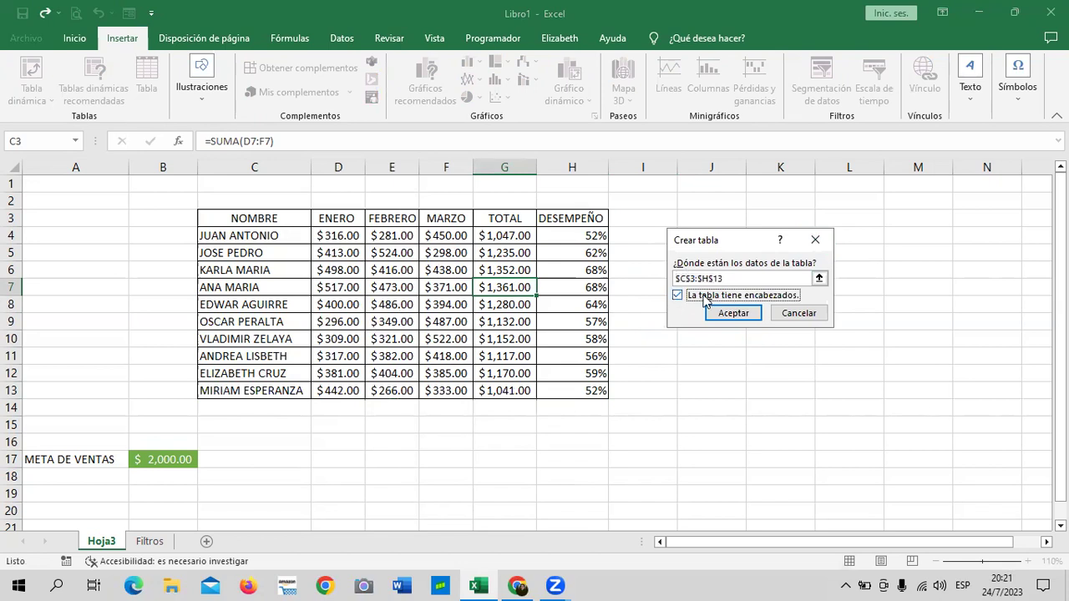
click(747, 278)
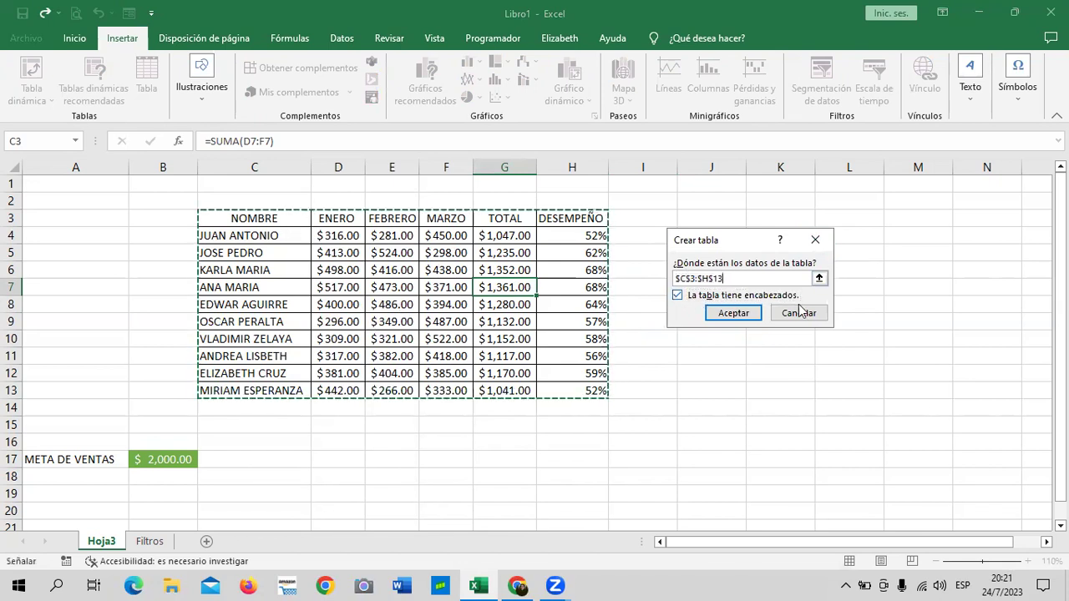
click(733, 313)
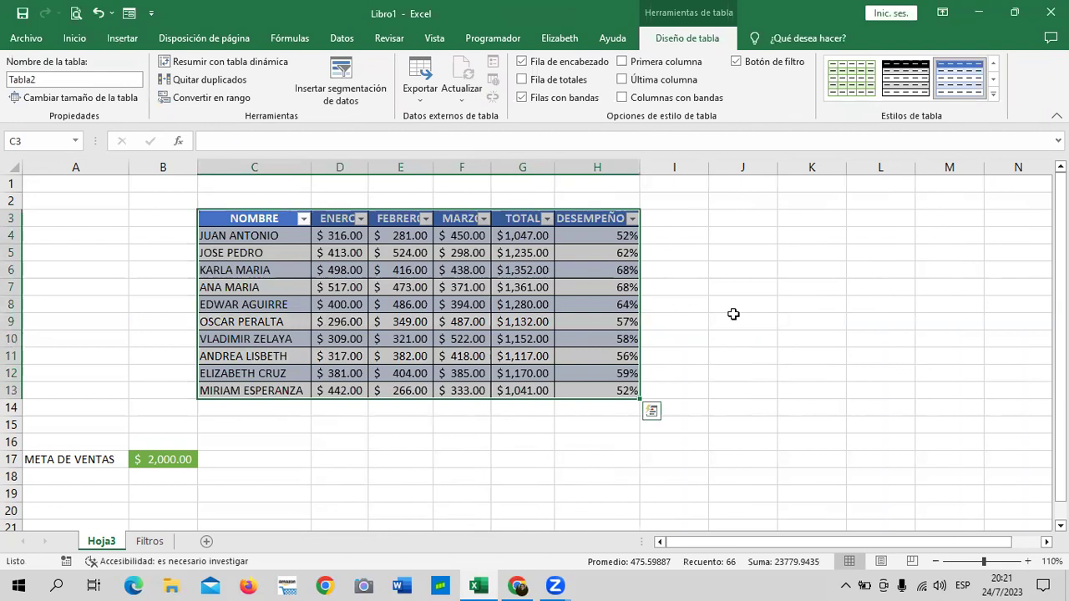
click(480, 271)
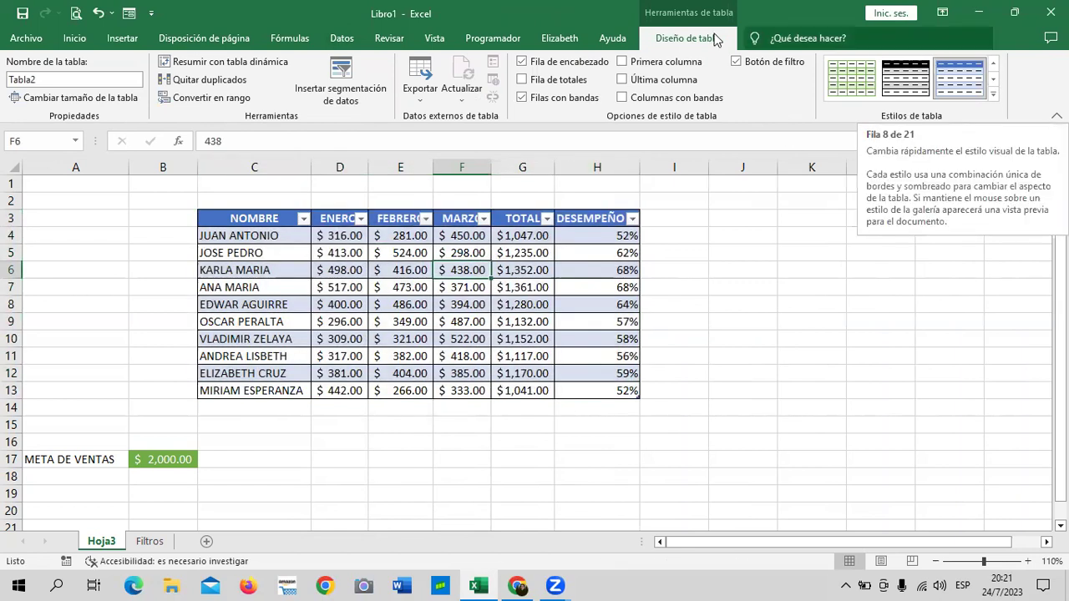
click(792, 314)
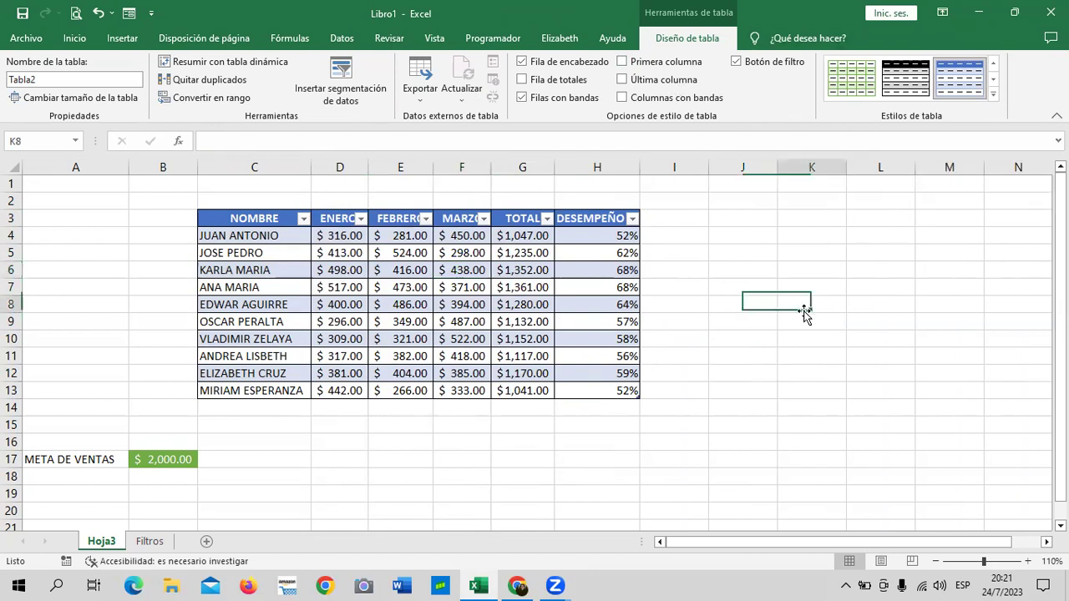
click(735, 353)
click(851, 289)
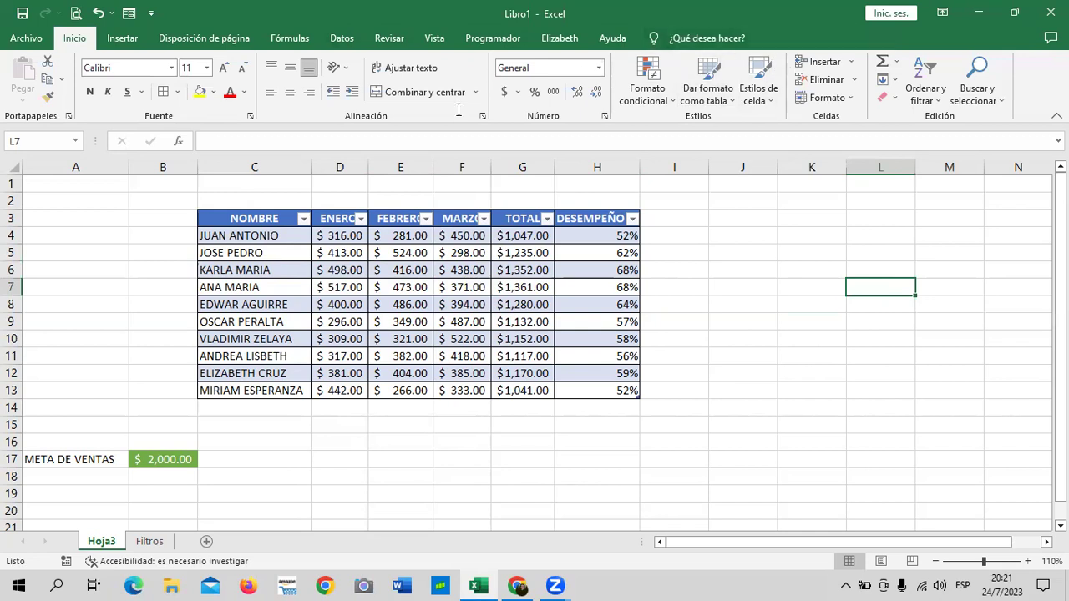
click(259, 250)
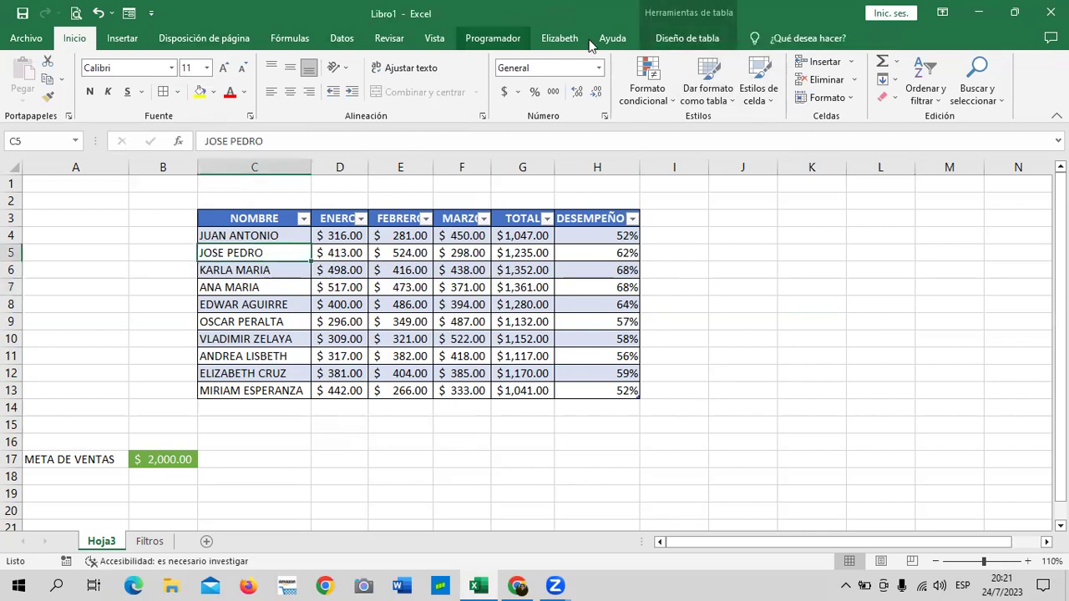
click(703, 42)
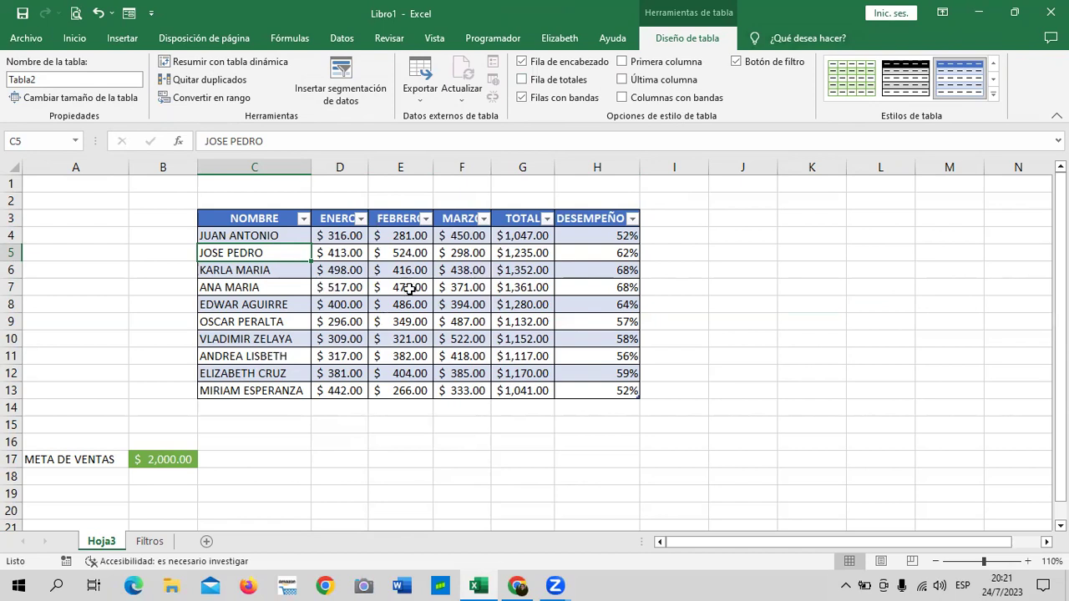
click(858, 334)
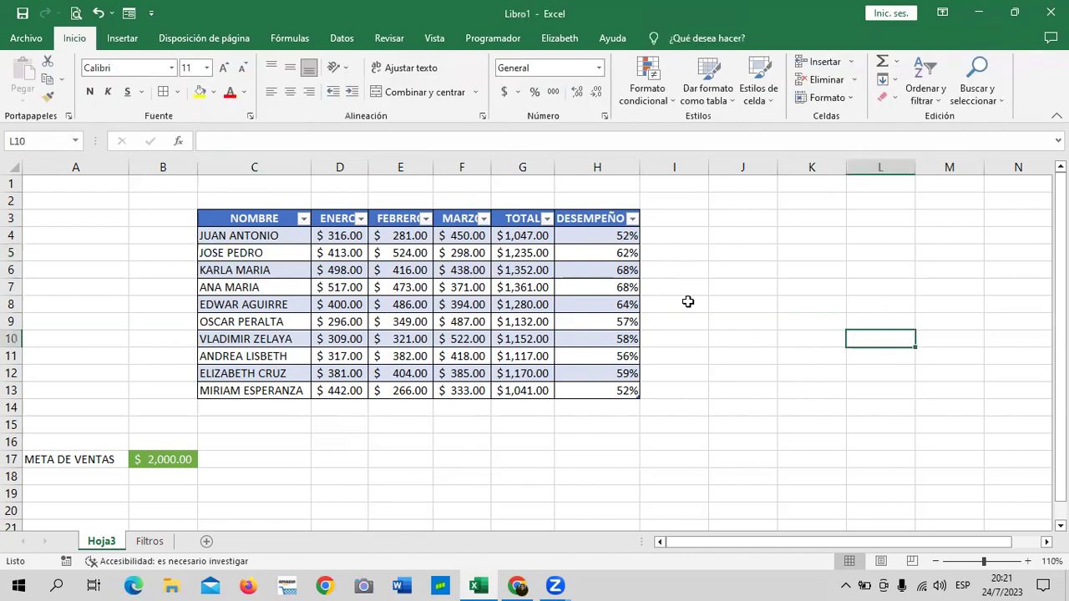
click(345, 284)
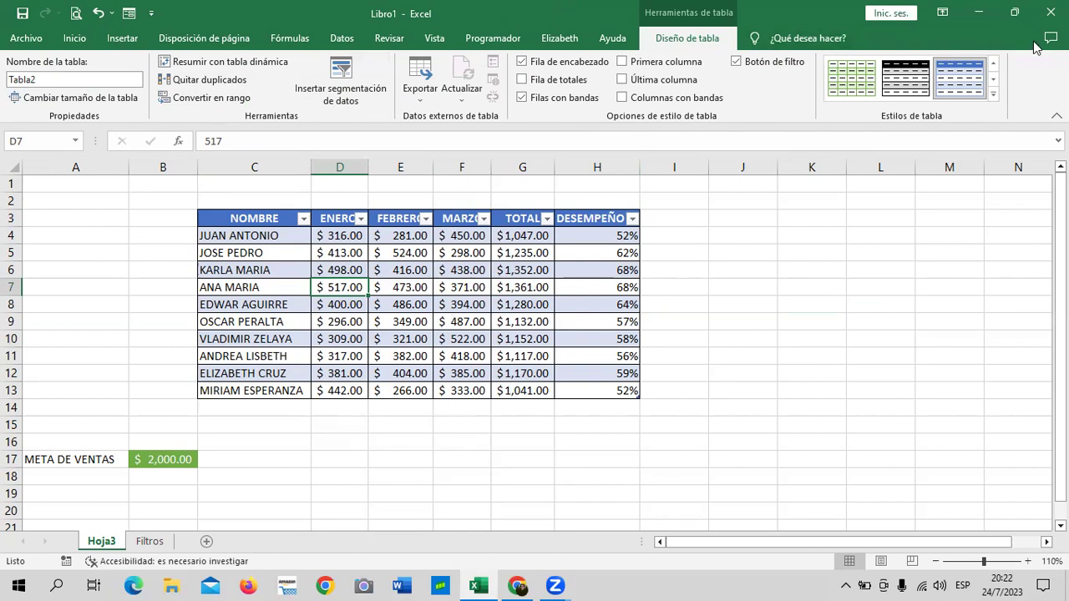
click(994, 94)
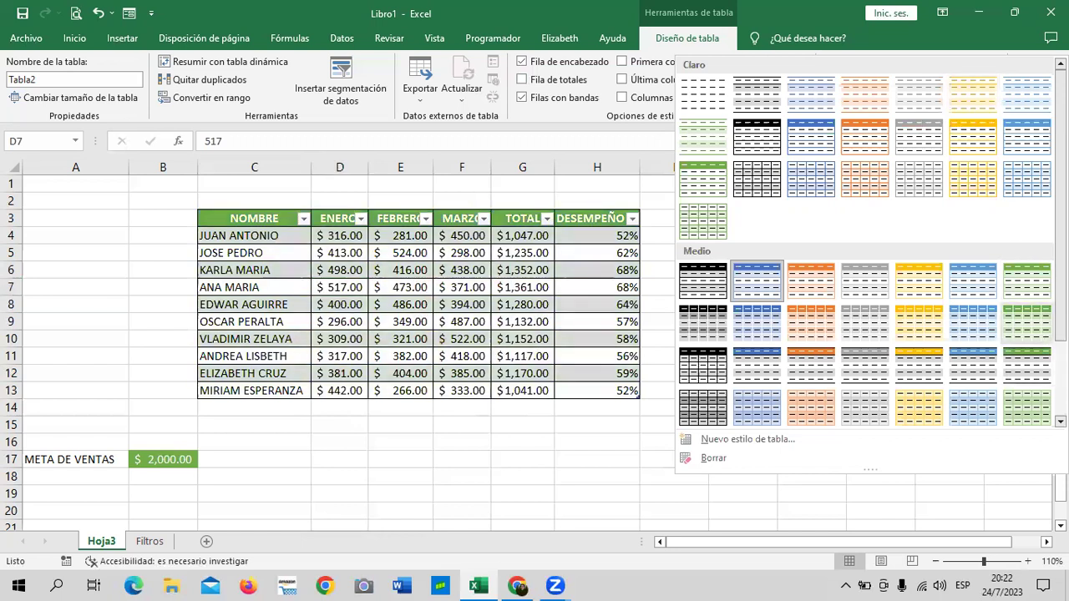
Apply the orange-header, blue-banded Naranja dark table style 9 to Tabla2.
scroll(1027, 284, down, 2)
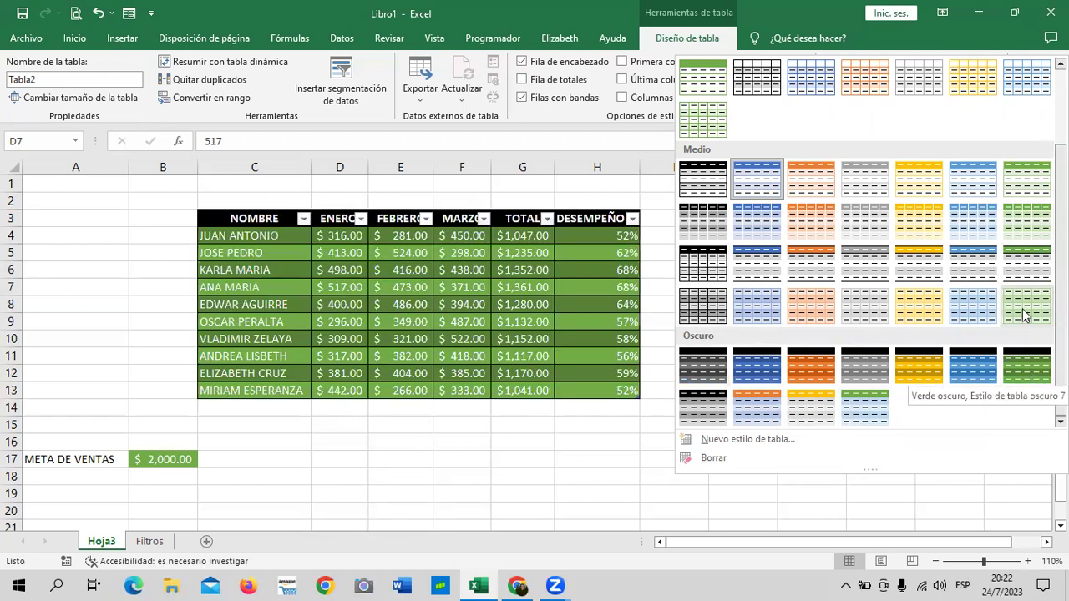
scroll(853, 142, up, 3)
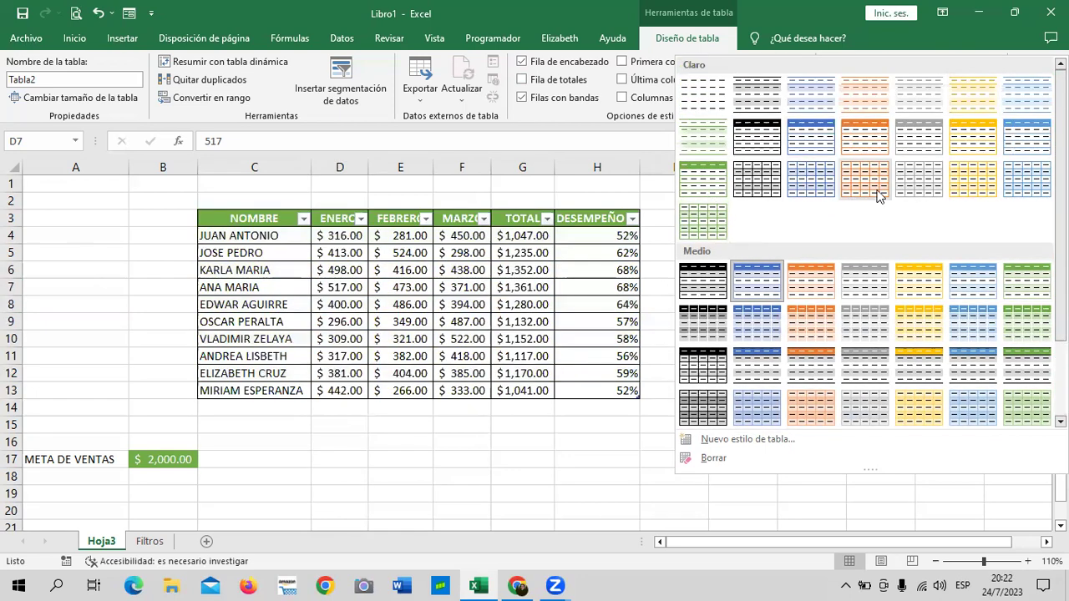
scroll(722, 402, down, 3)
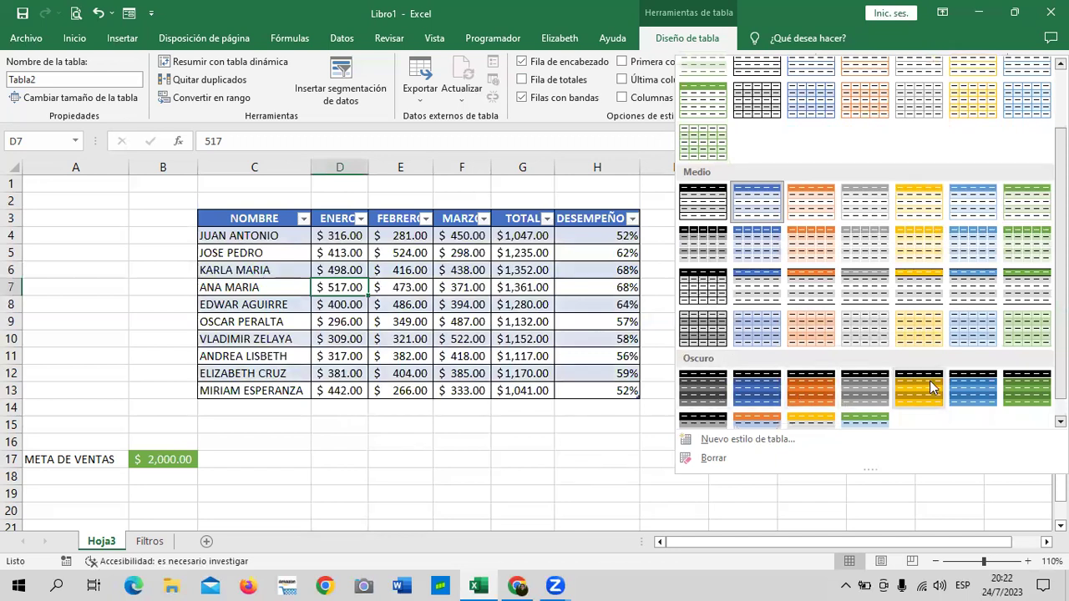
scroll(836, 385, down, 1)
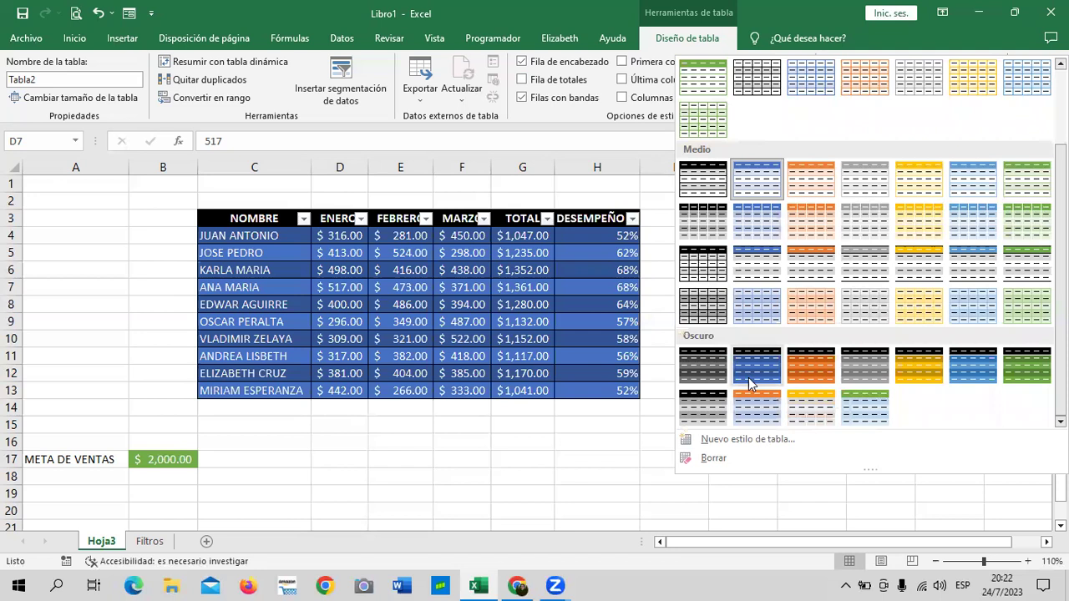
click(756, 409)
click(781, 376)
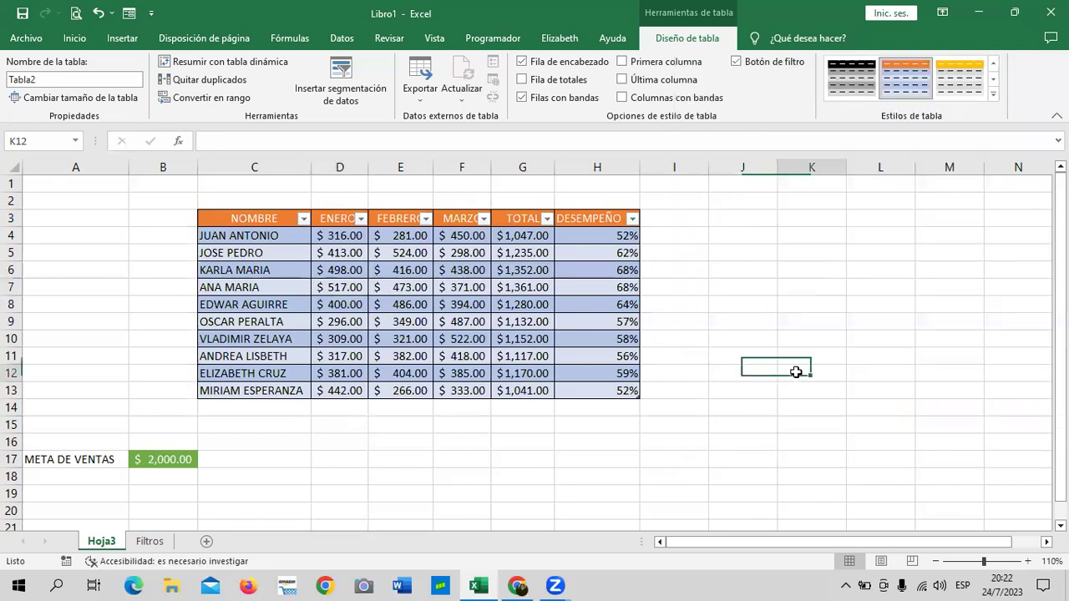
click(504, 321)
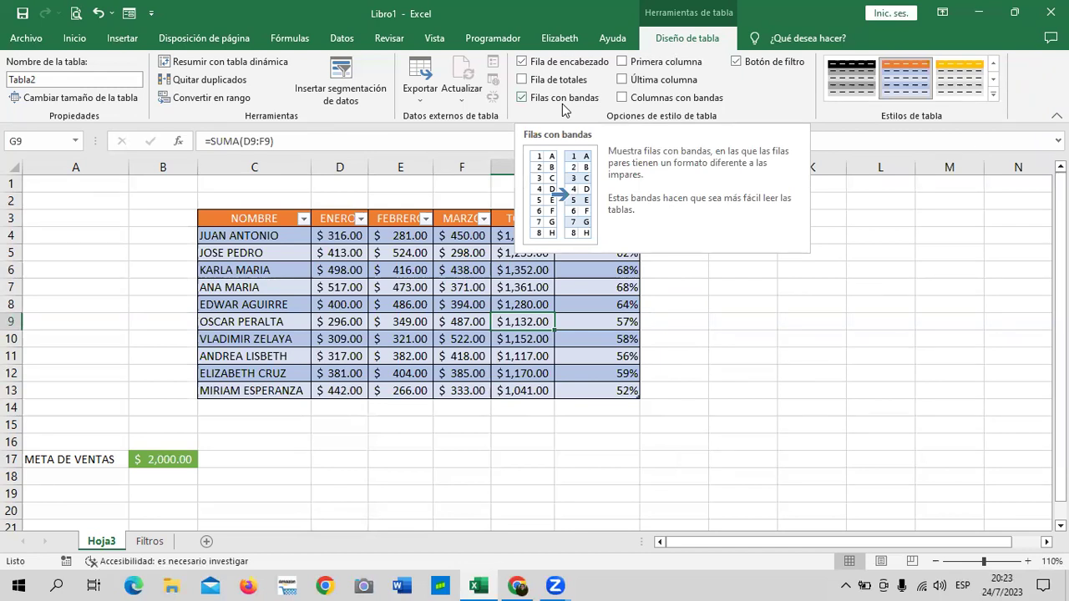
click(737, 62)
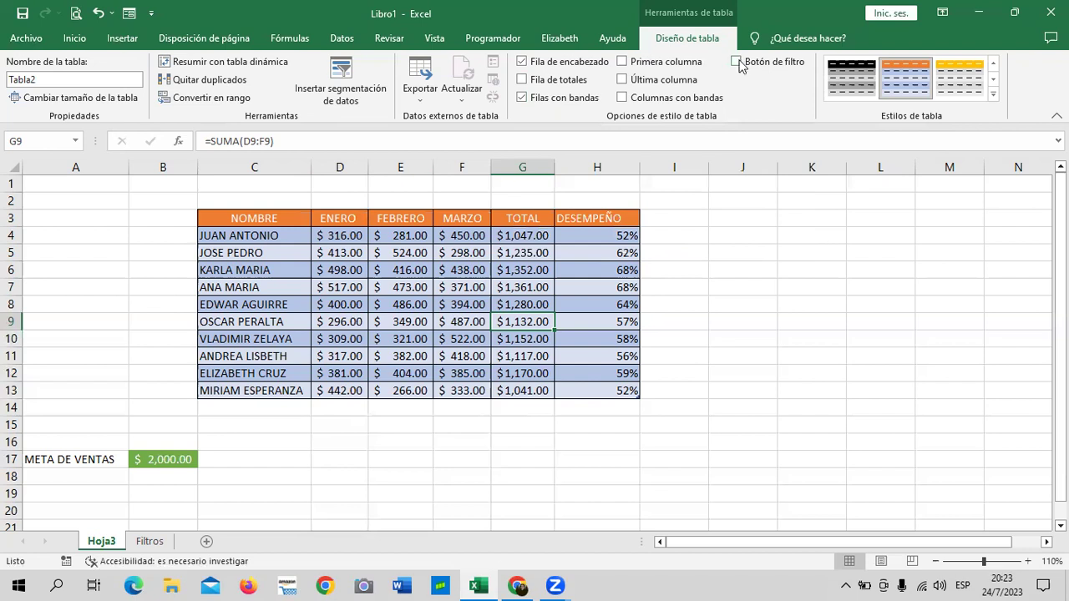
click(474, 299)
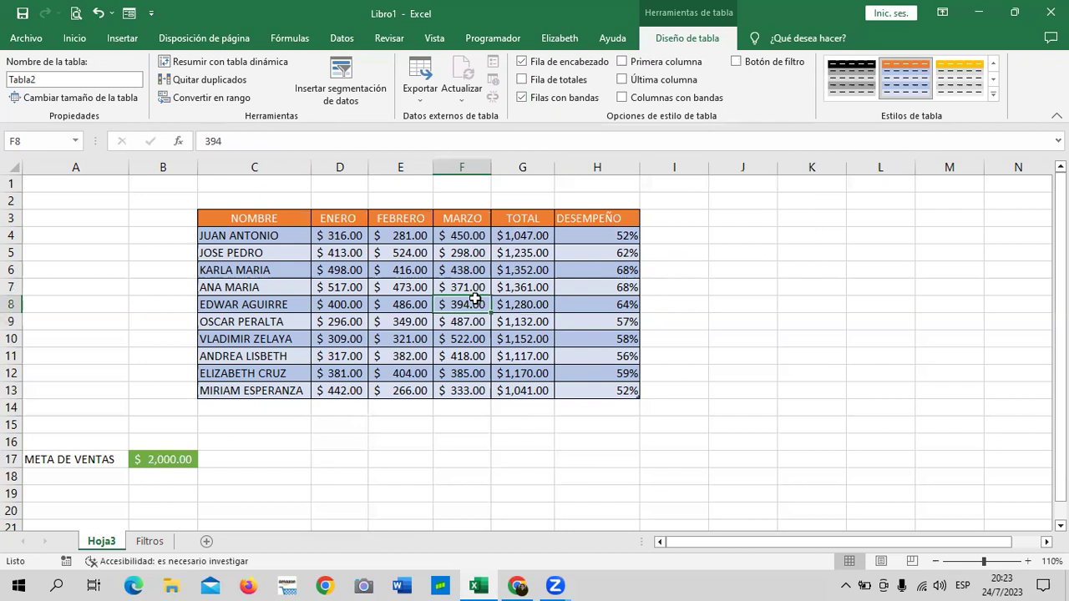
click(611, 385)
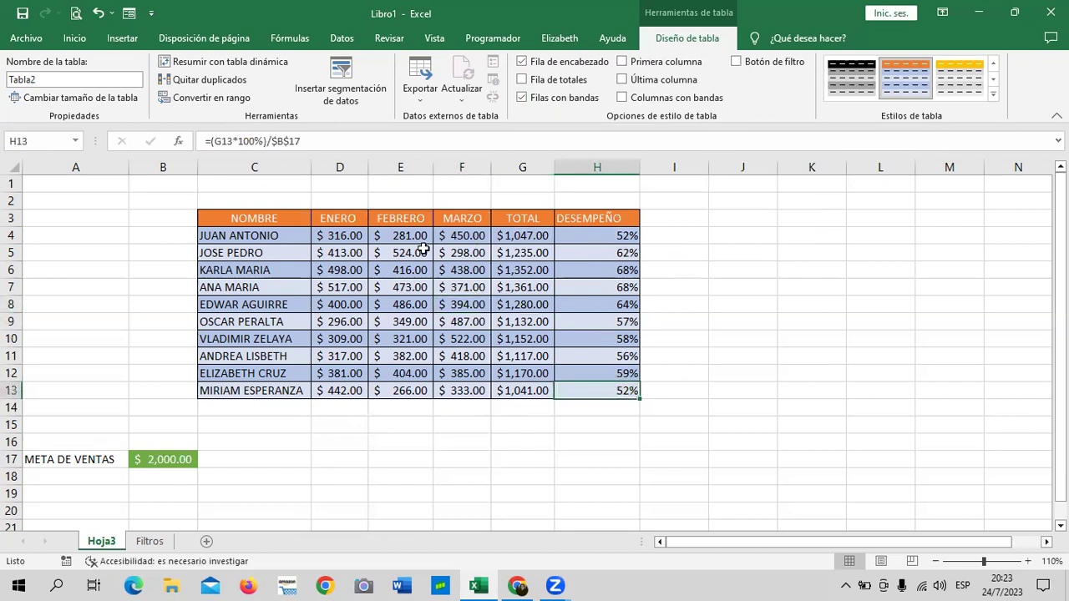
click(396, 250)
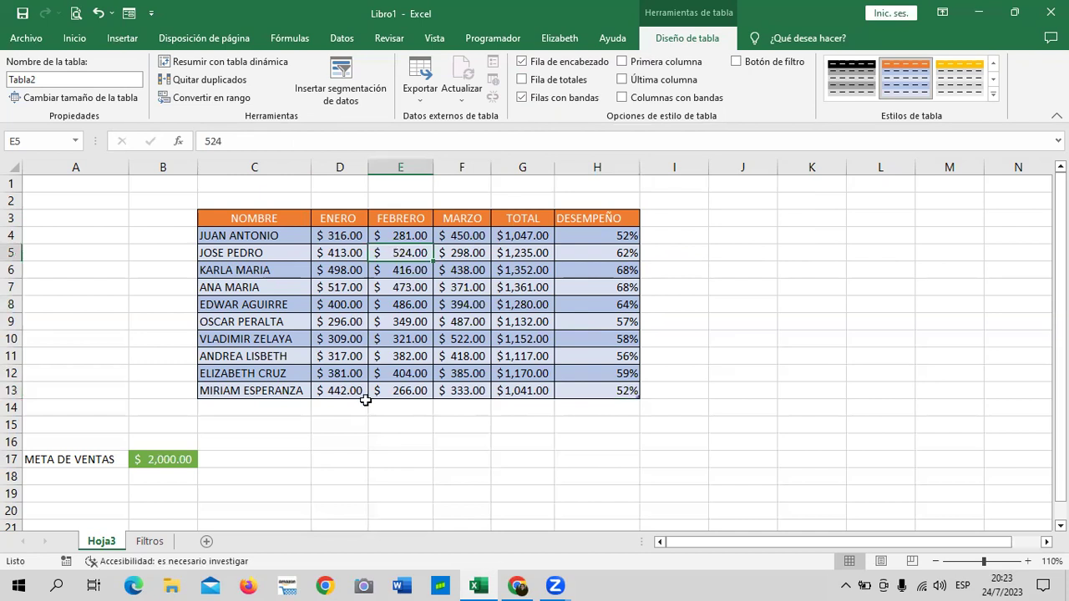
click(342, 390)
click(334, 239)
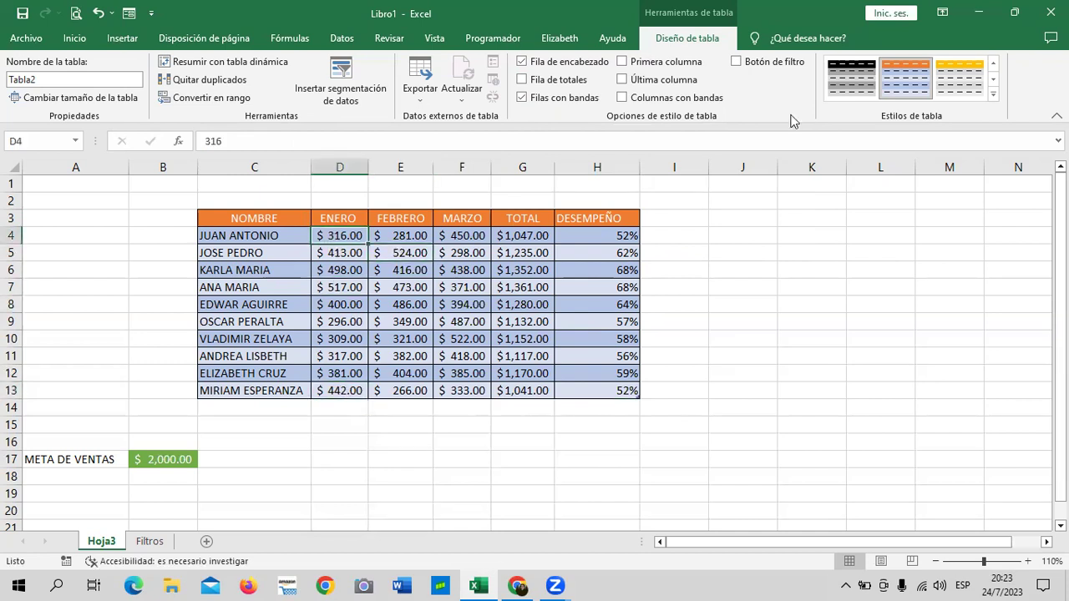
click(736, 63)
click(604, 391)
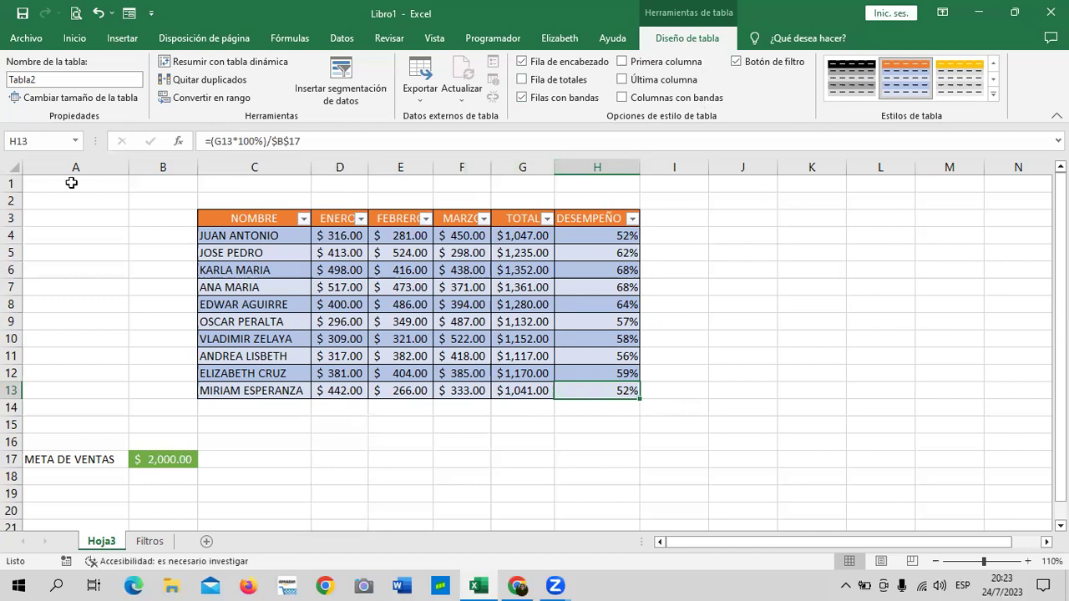
click(632, 220)
click(633, 220)
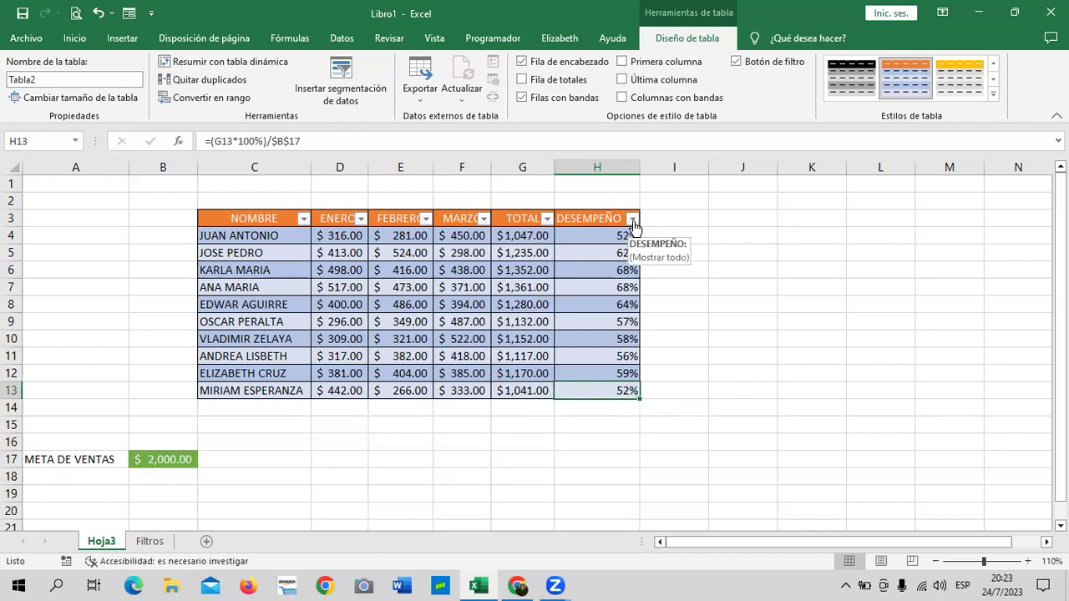
click(546, 220)
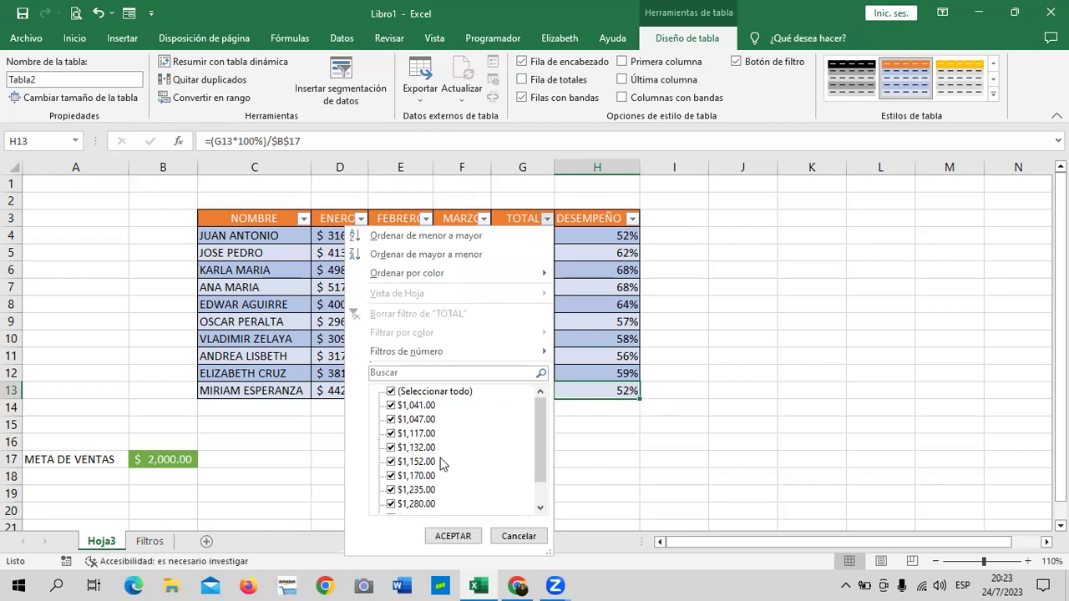
click(483, 220)
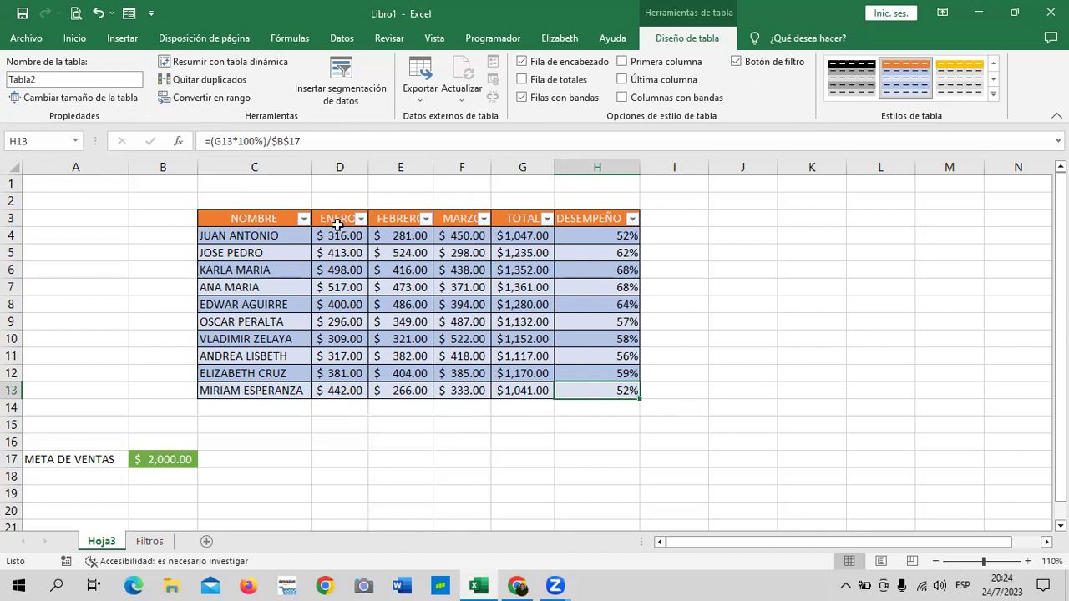
click(304, 222)
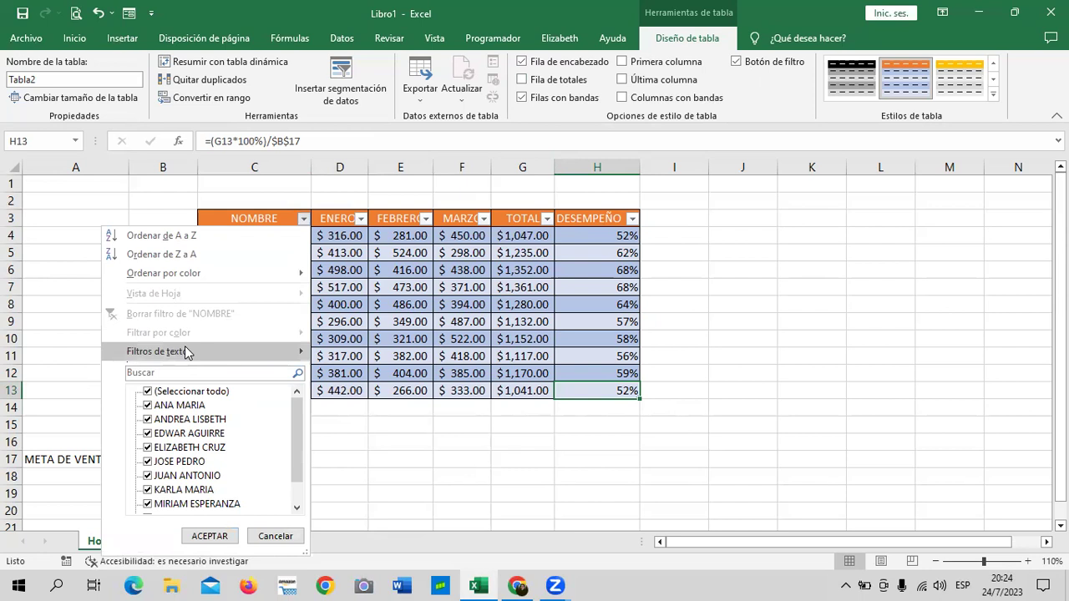
click(361, 220)
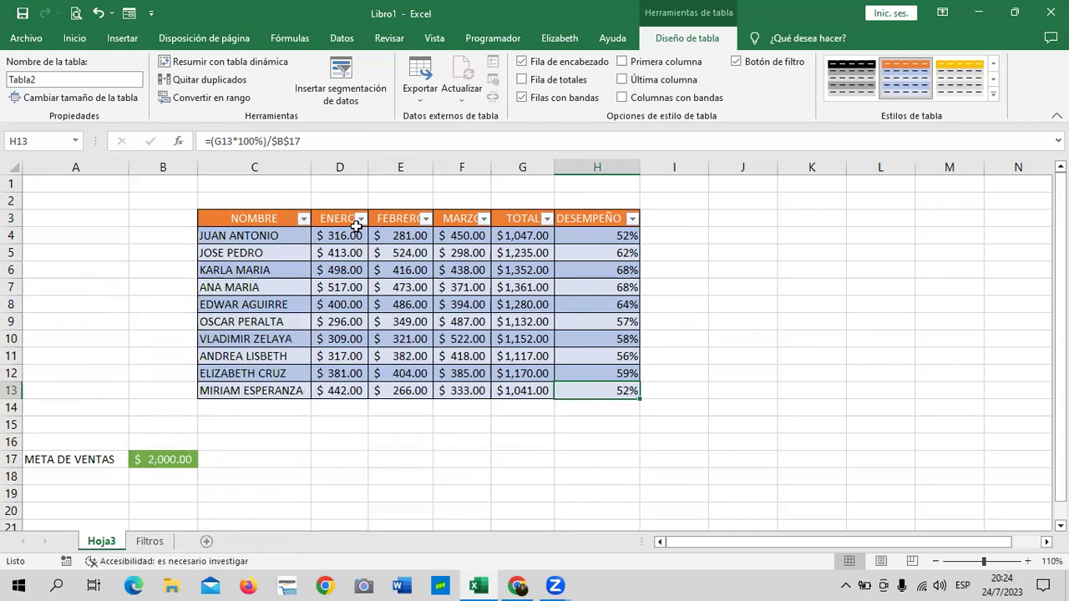
click(360, 220)
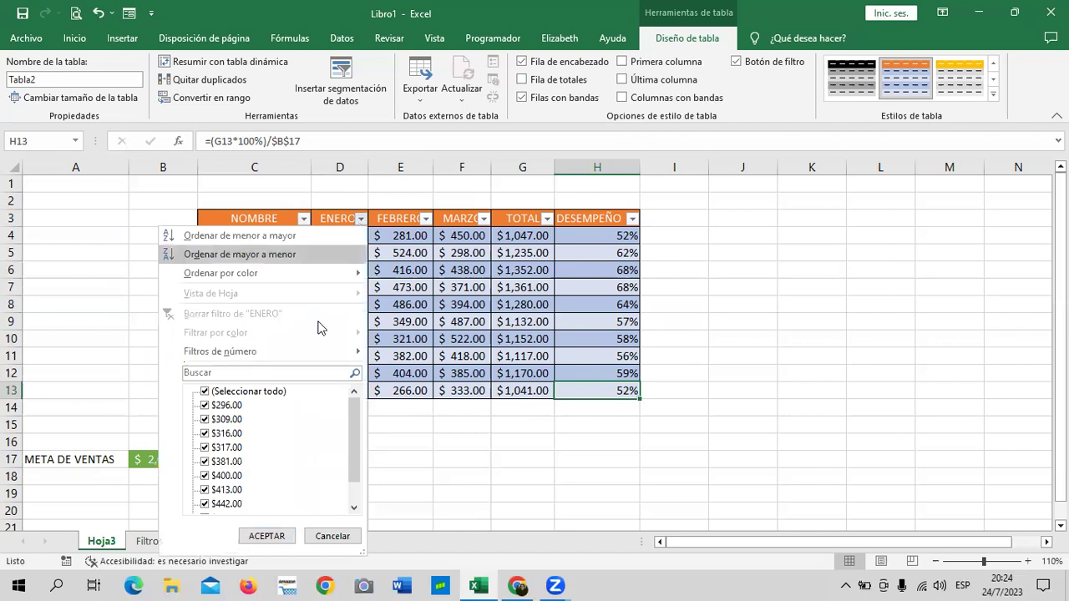
click(344, 536)
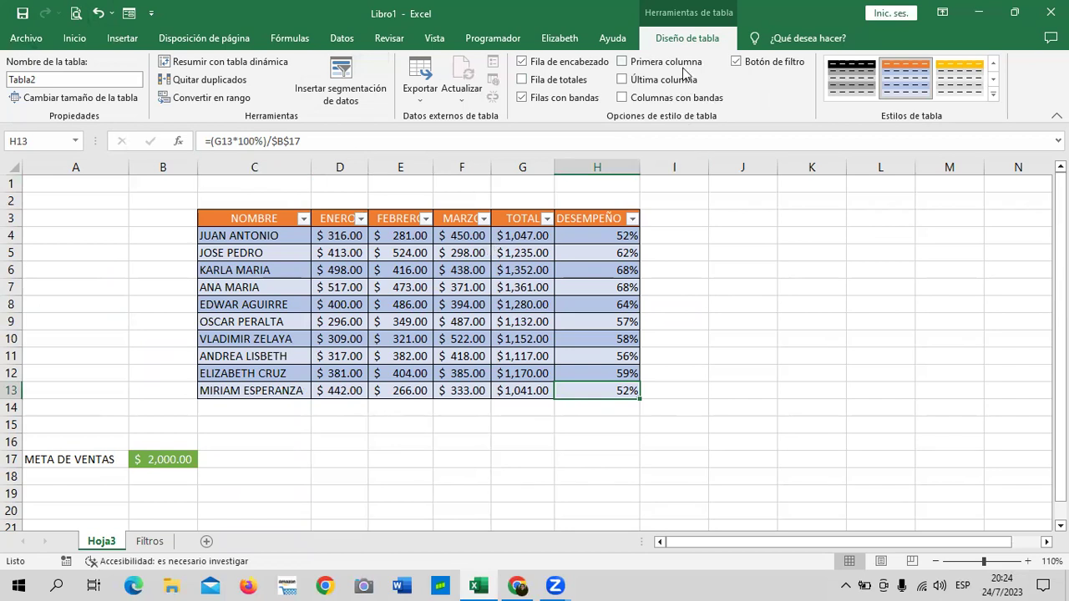
Turn on Primera columna and Última columna so NOMBRE and DESEMPEÑO appear bold.
click(622, 62)
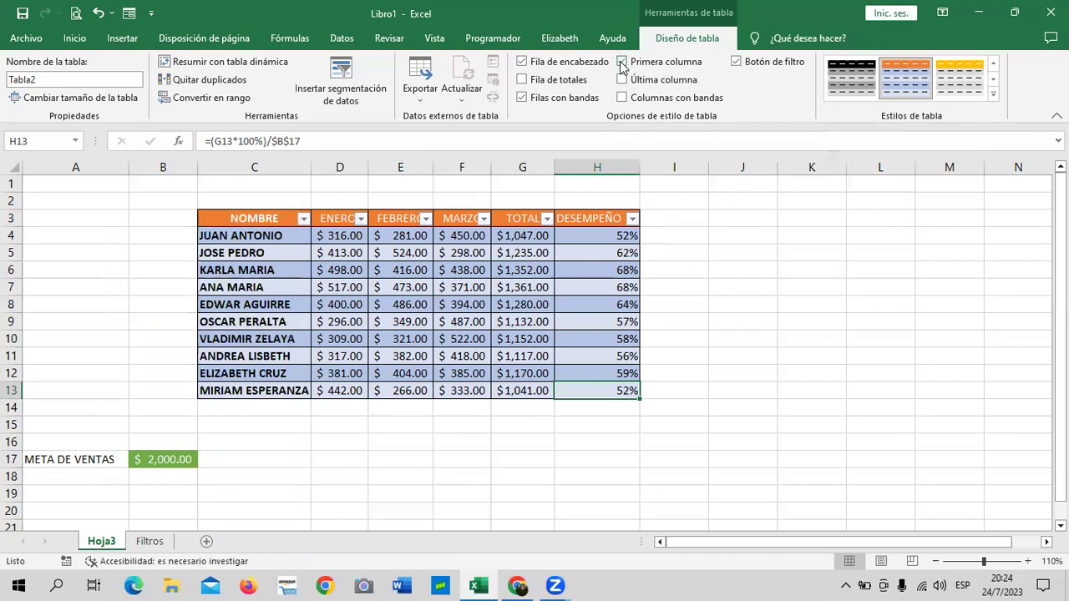
click(623, 66)
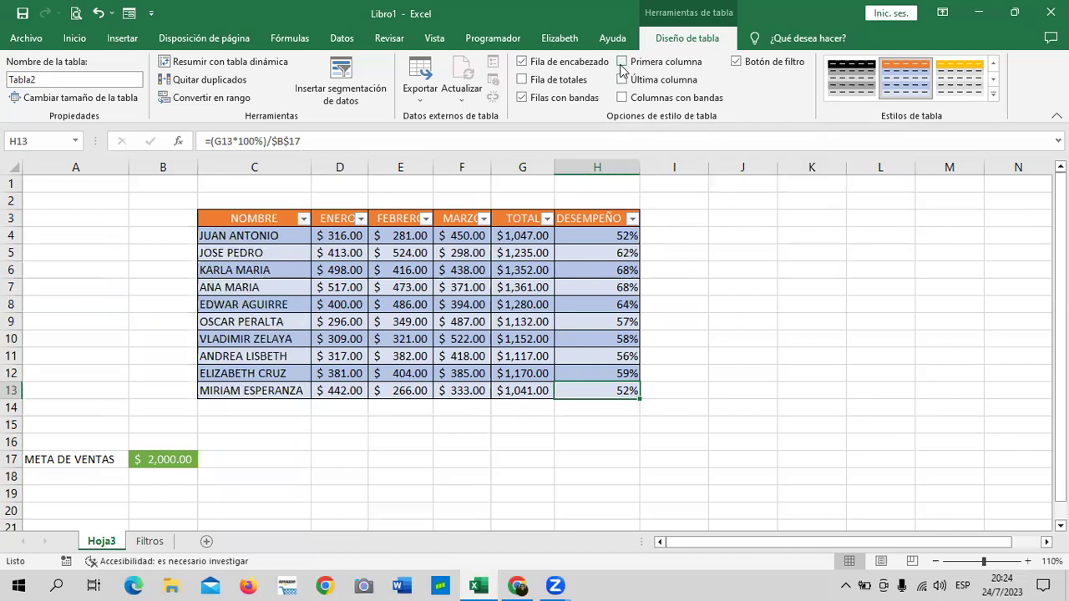
click(622, 65)
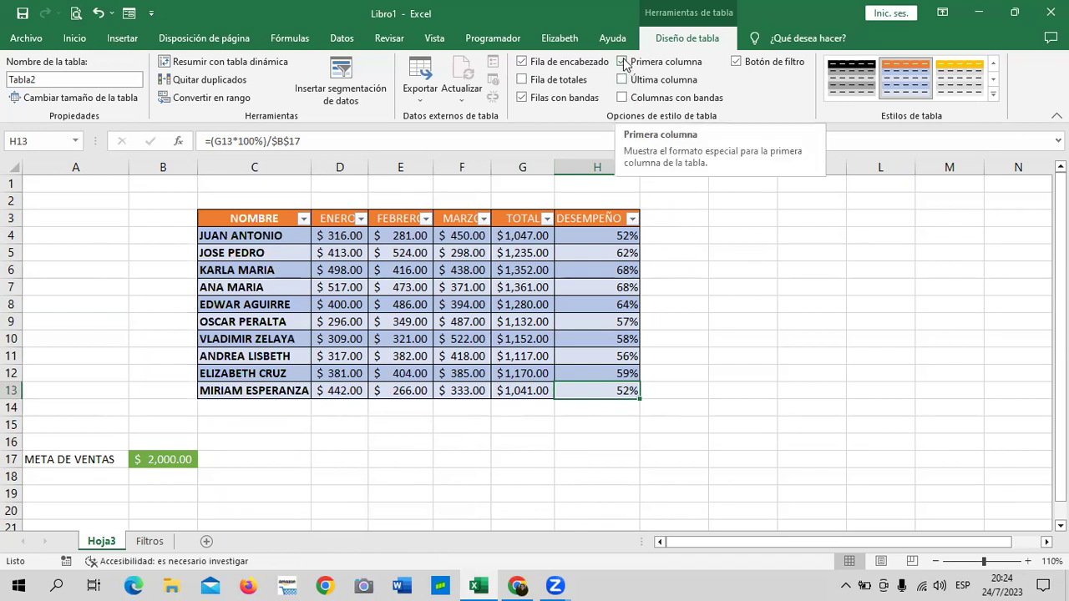
click(621, 80)
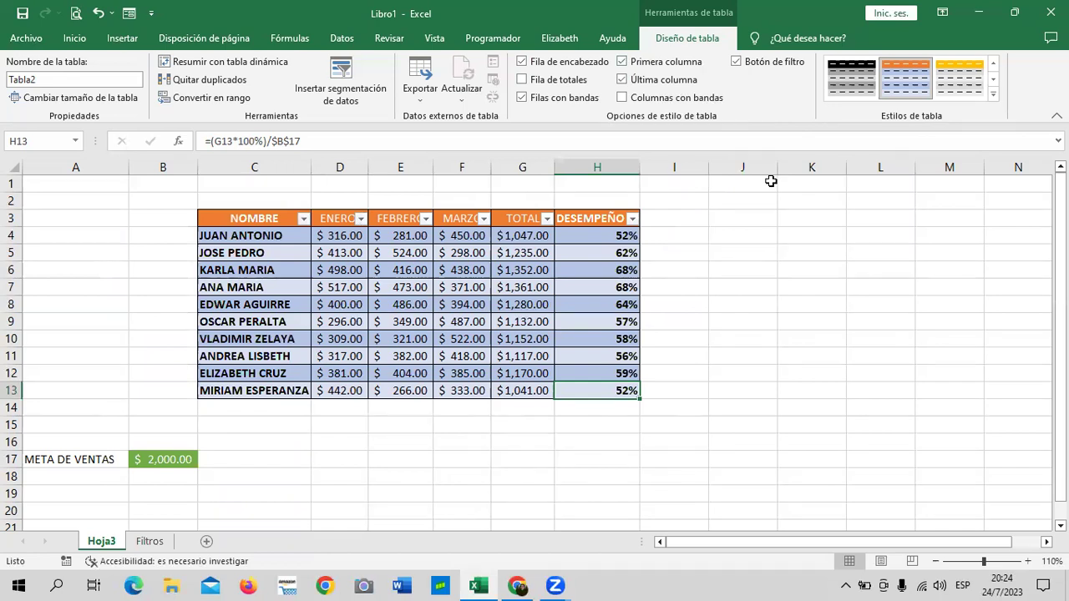
Select H4, then switch on Columnas con bandas for alternating column shading.
click(586, 237)
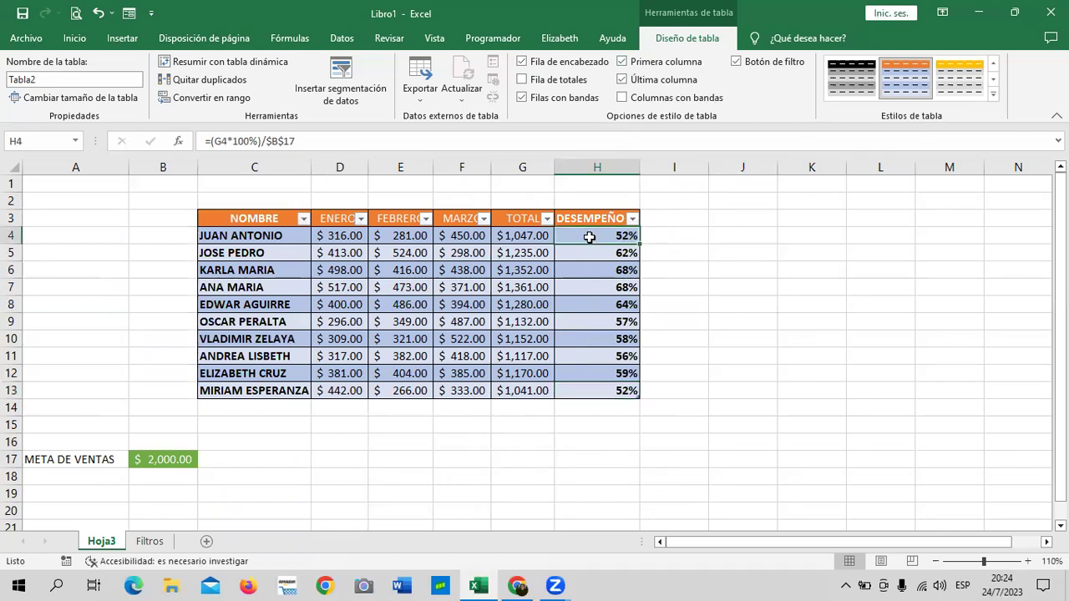
click(76, 39)
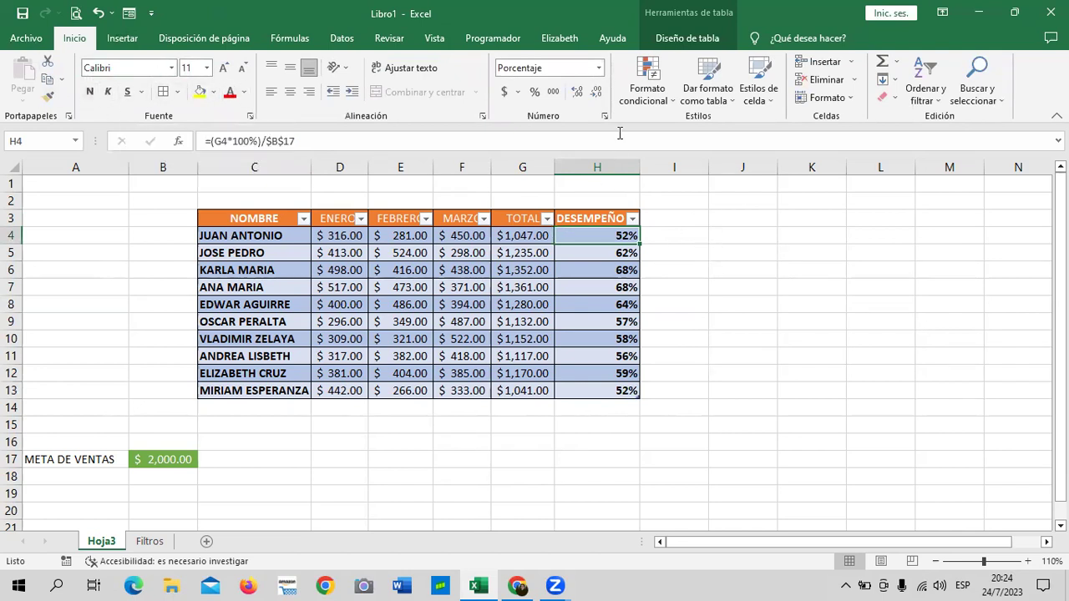
click(678, 38)
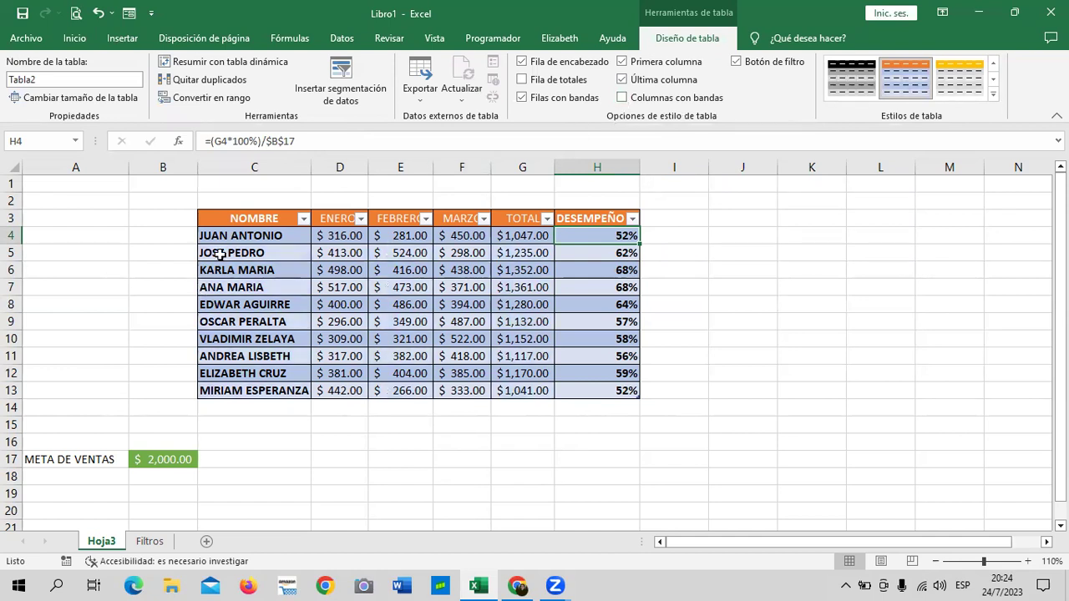
click(622, 98)
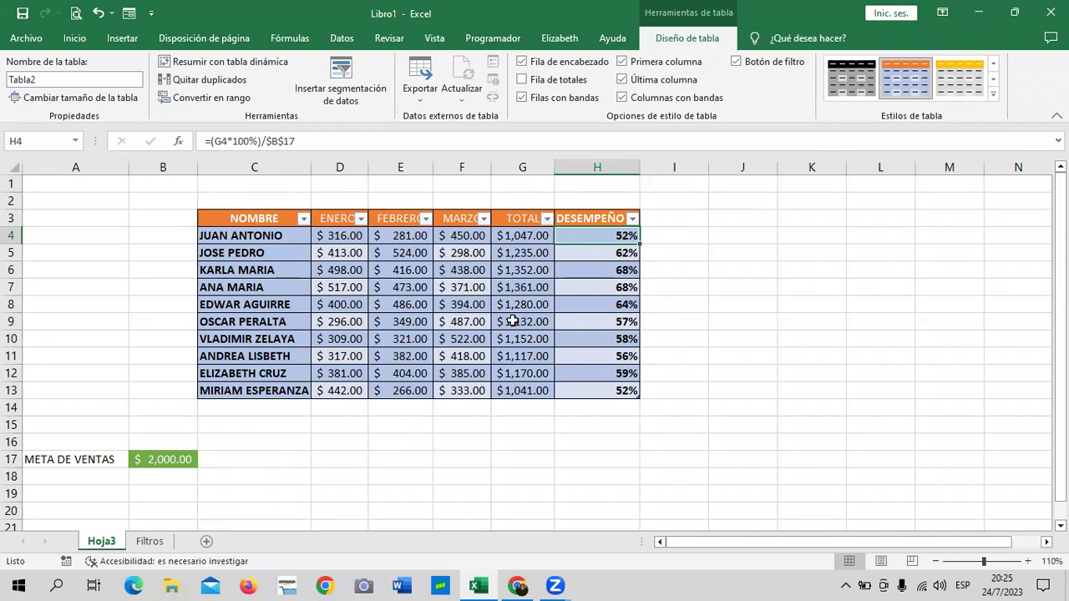
Toggle row banding, ending with both Filas con bandas and Columnas con bandas on.
click(522, 98)
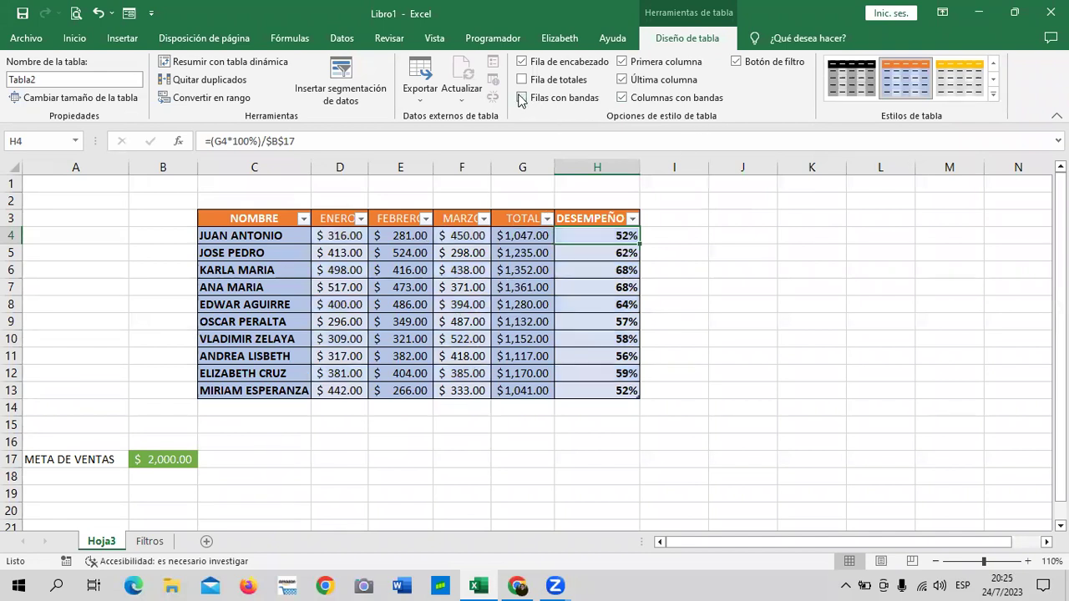
click(522, 99)
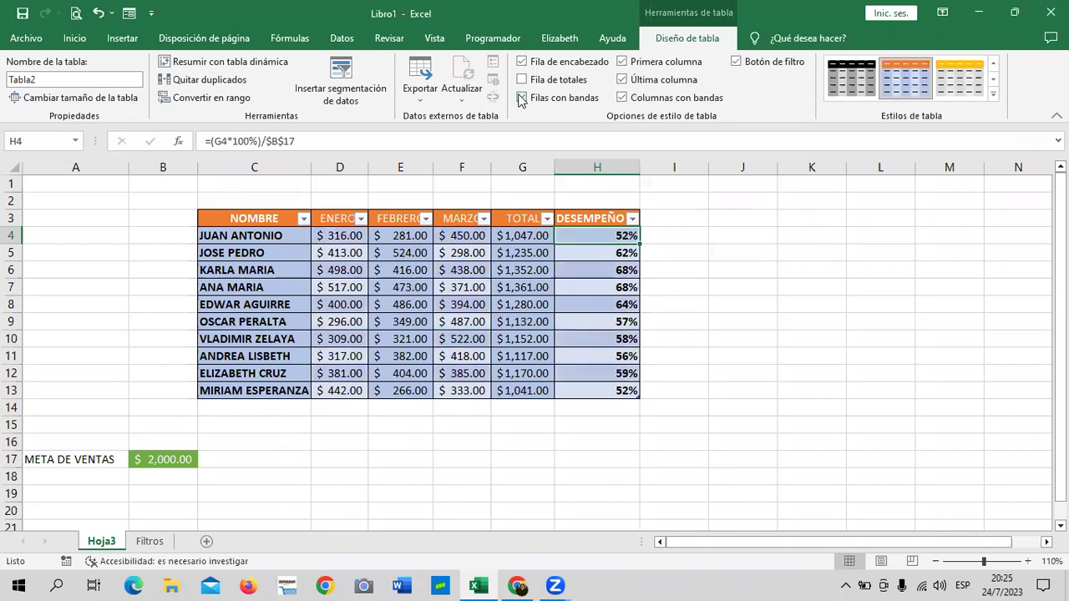
click(521, 97)
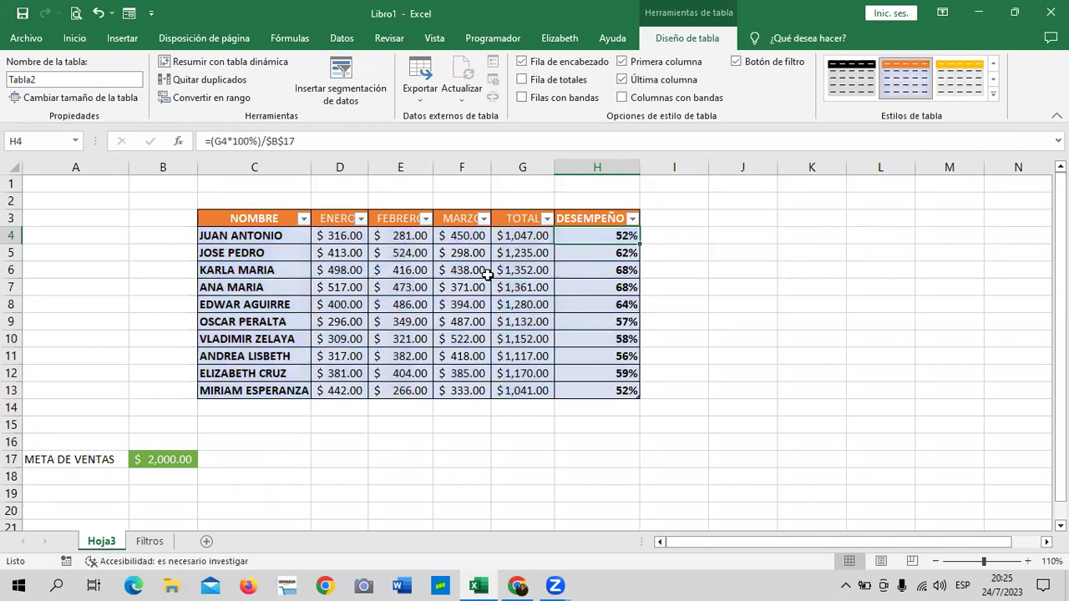
click(621, 97)
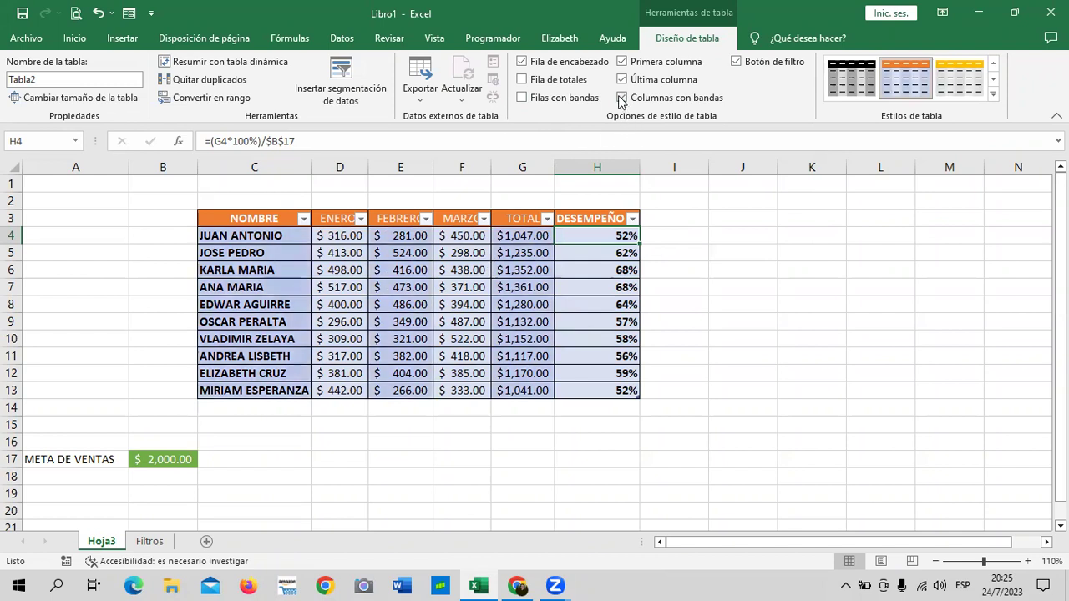
click(521, 97)
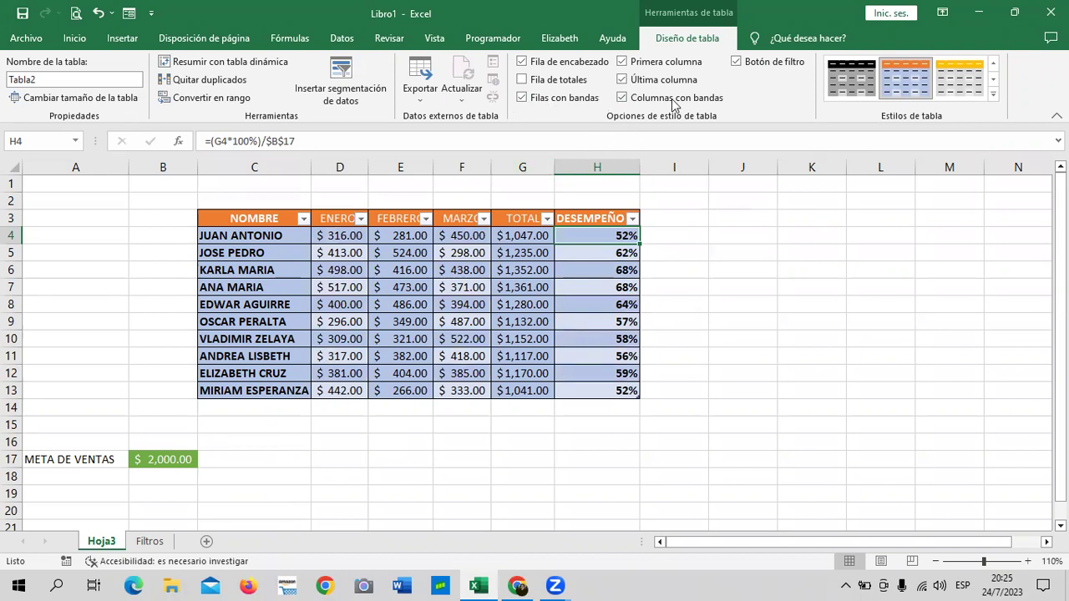
Toggle the header row off and on, then add a Total row showing 594%.
click(522, 62)
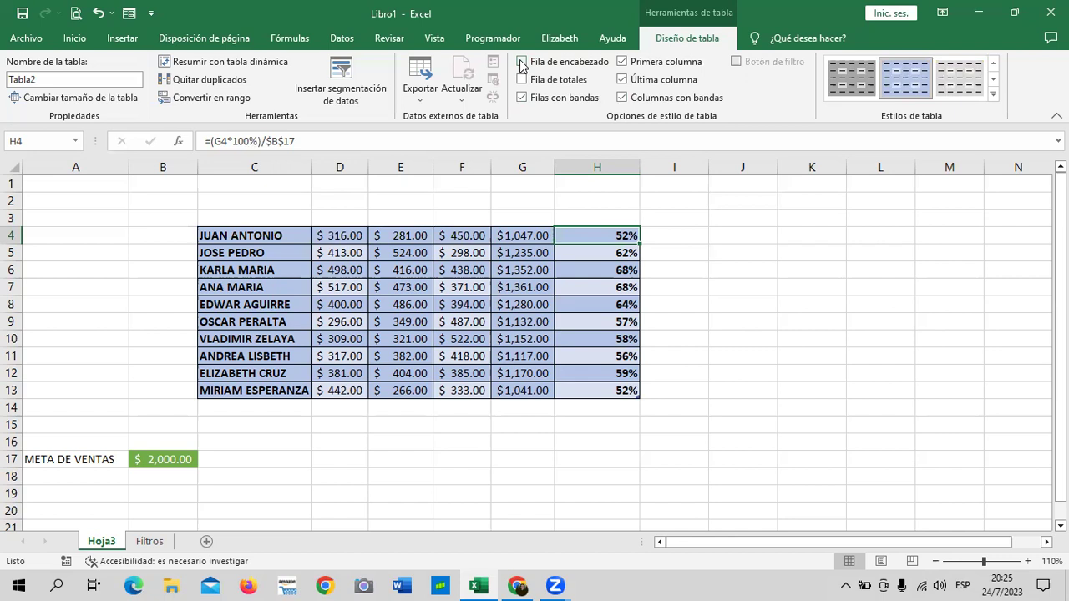
click(544, 63)
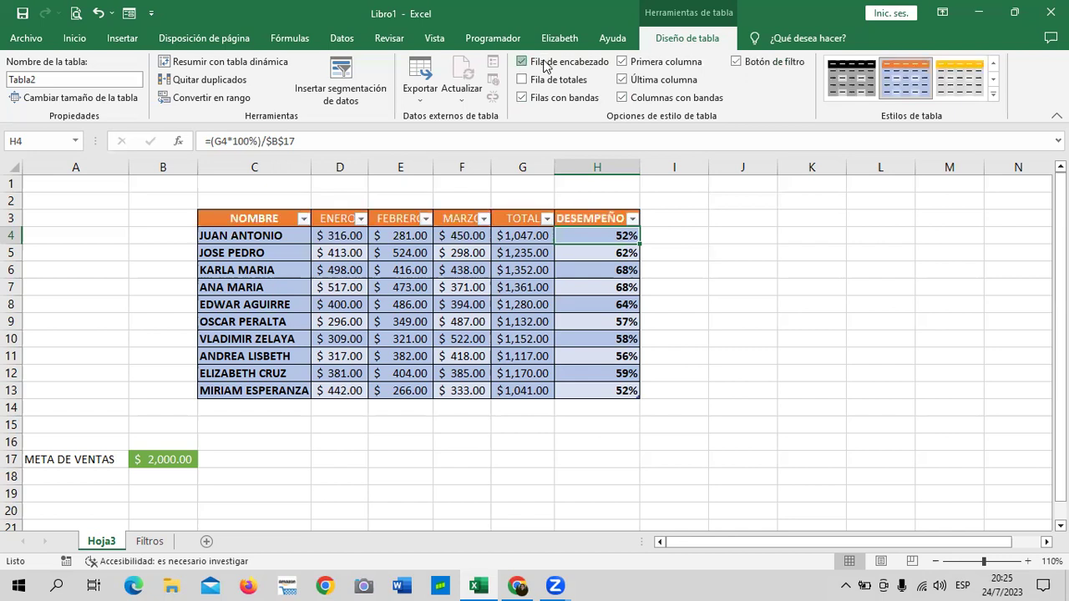
click(545, 63)
click(545, 65)
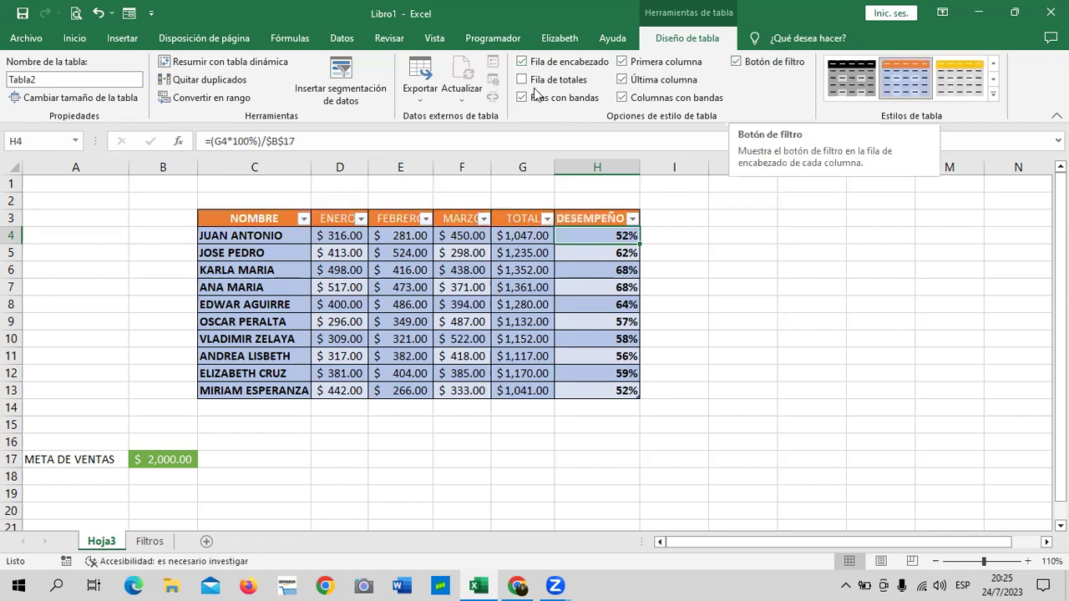
click(525, 64)
click(527, 65)
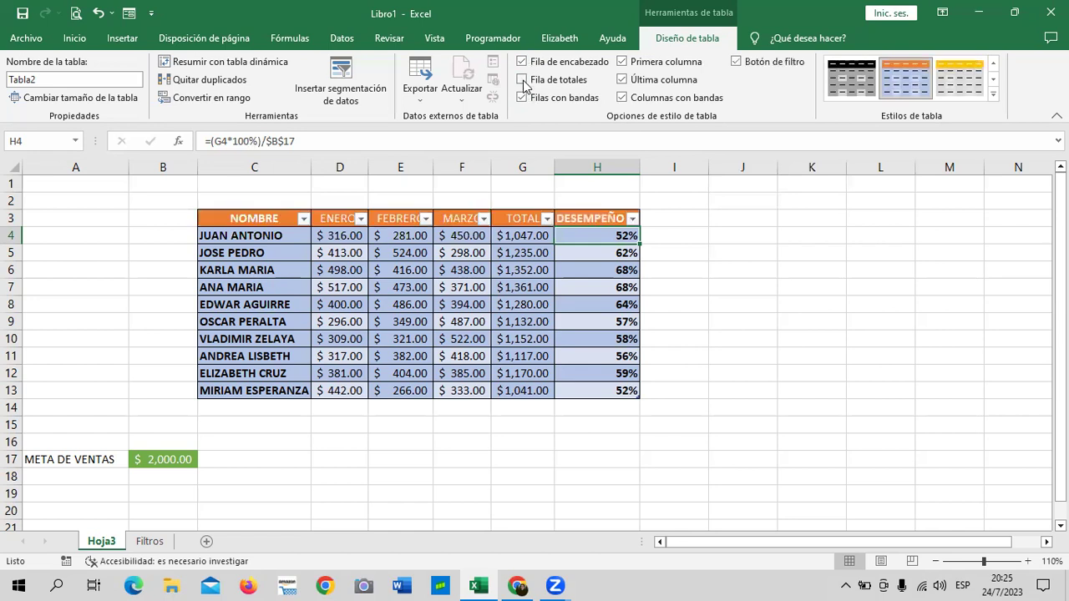
click(523, 80)
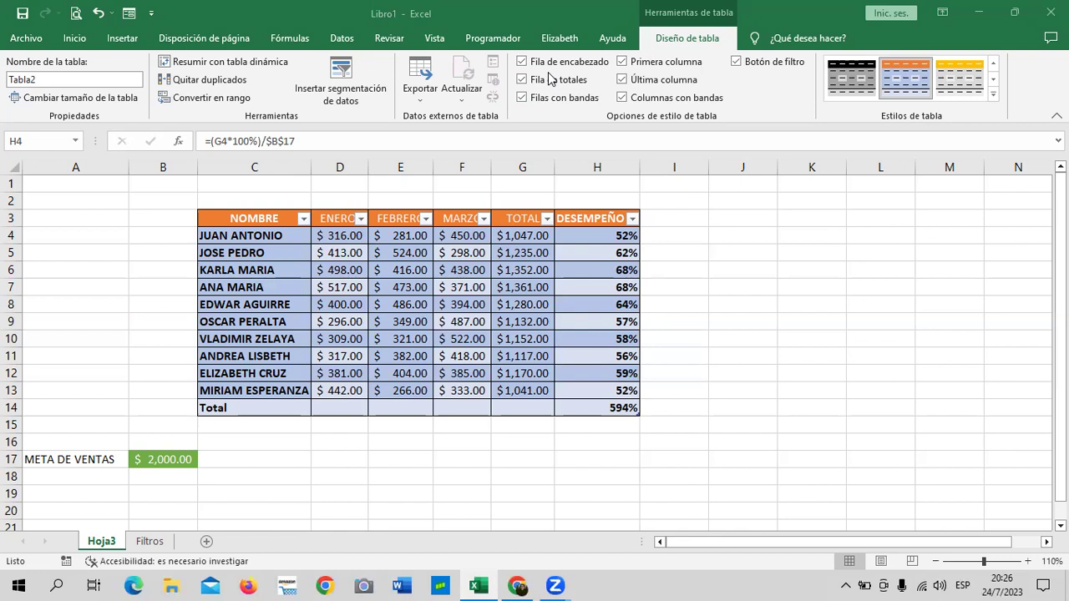
click(809, 232)
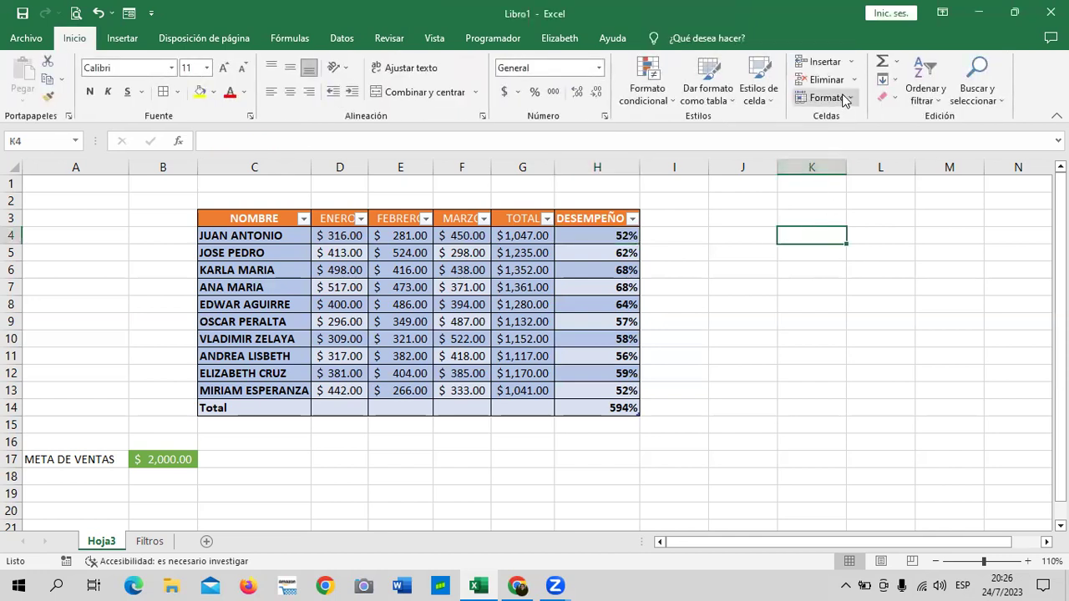
click(776, 101)
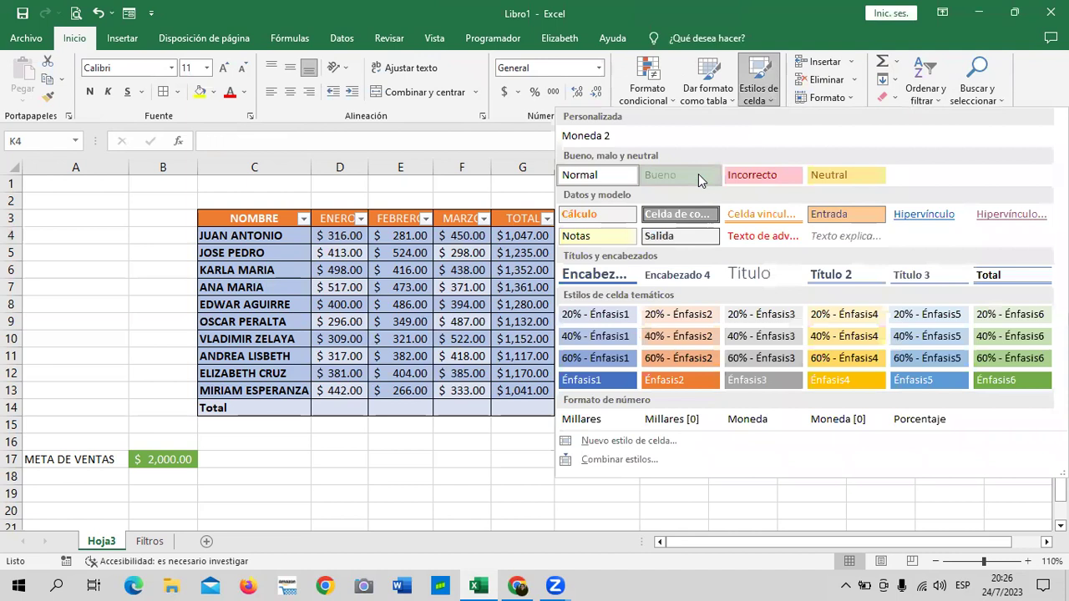
click(699, 174)
click(897, 303)
click(813, 236)
click(801, 316)
click(807, 237)
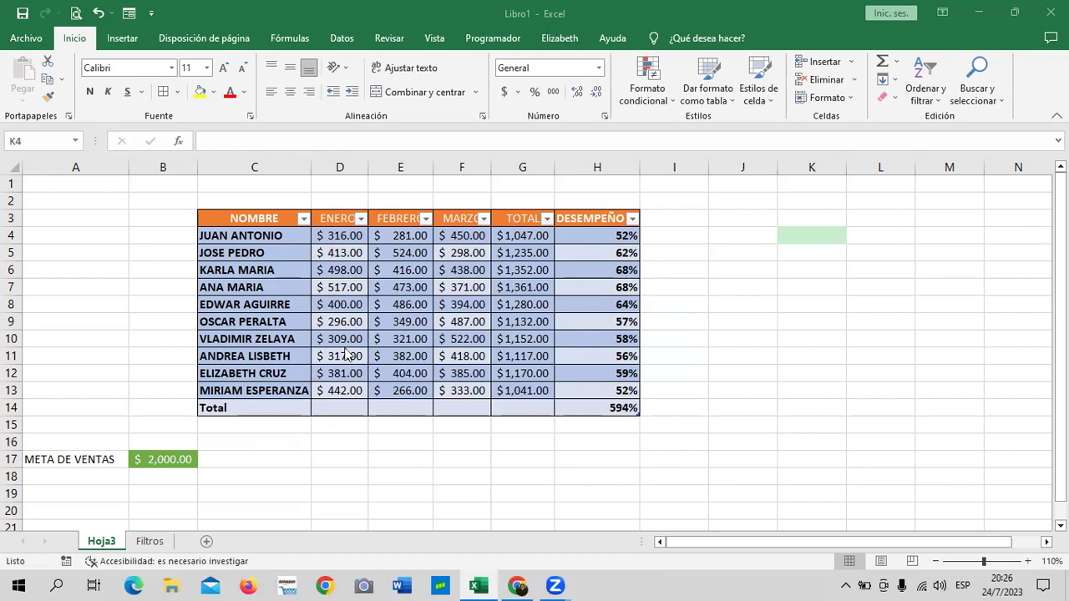
click(796, 234)
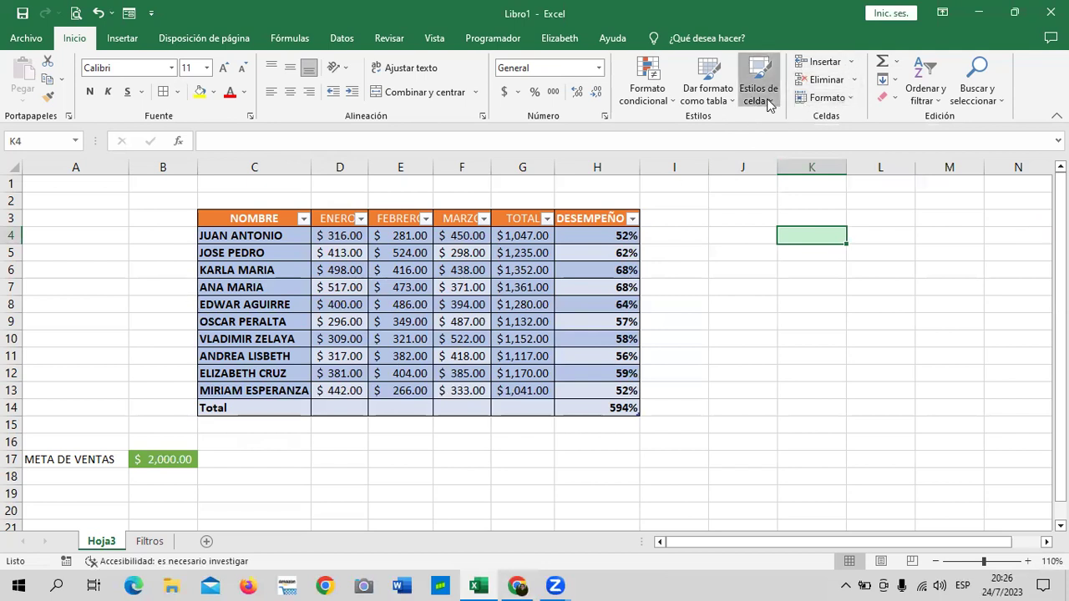
key(Down)
key(Down)
key(Down)
key(Right)
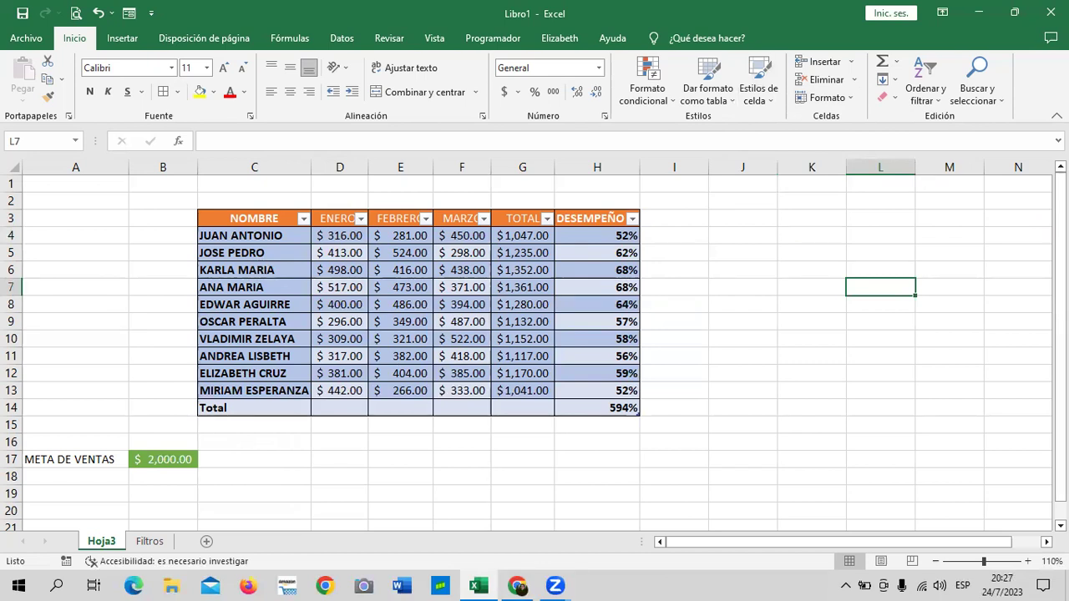
click(794, 255)
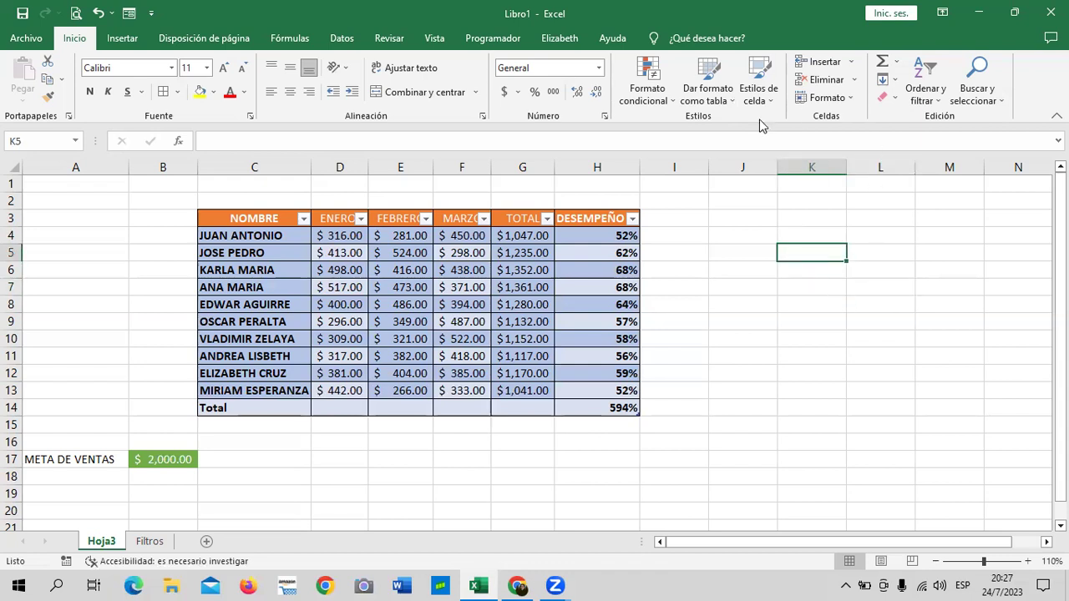
Start a new conditional formatting rule for K5 from Formato condicional.
click(668, 101)
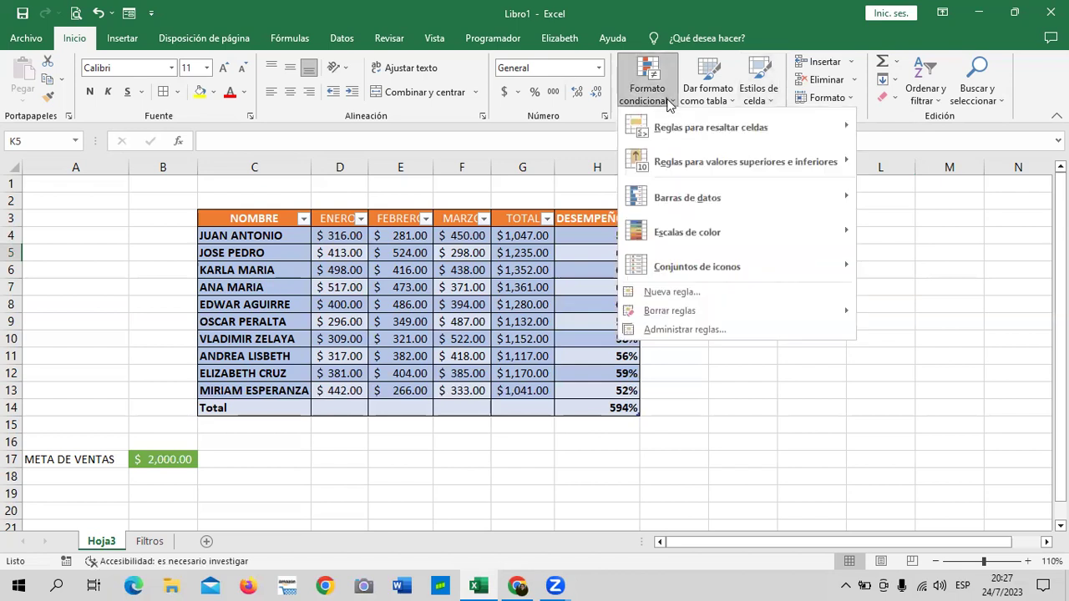
mouse_move(783, 136)
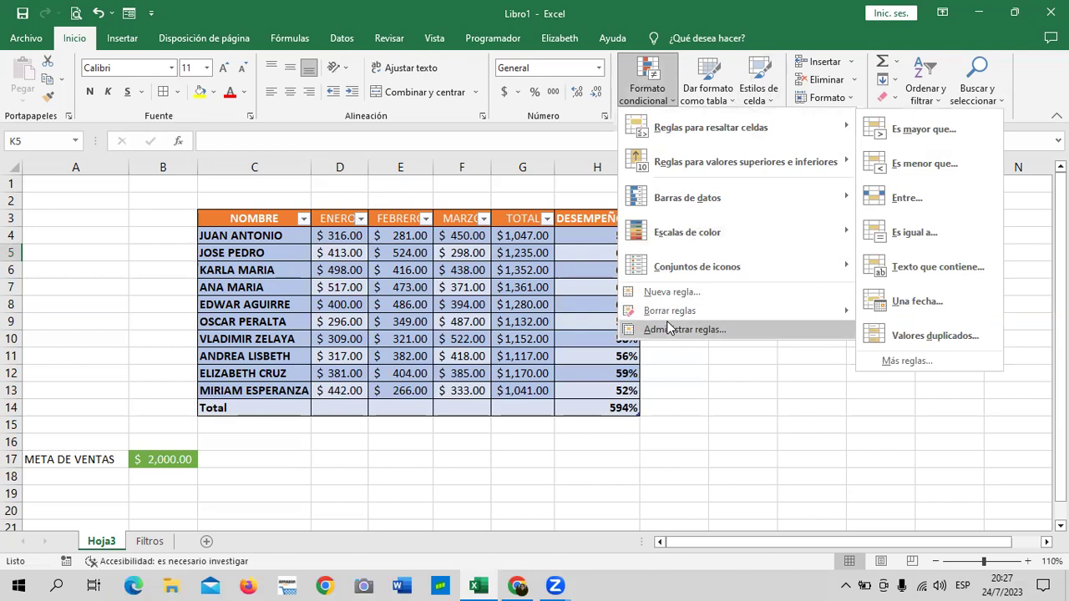
mouse_move(719, 134)
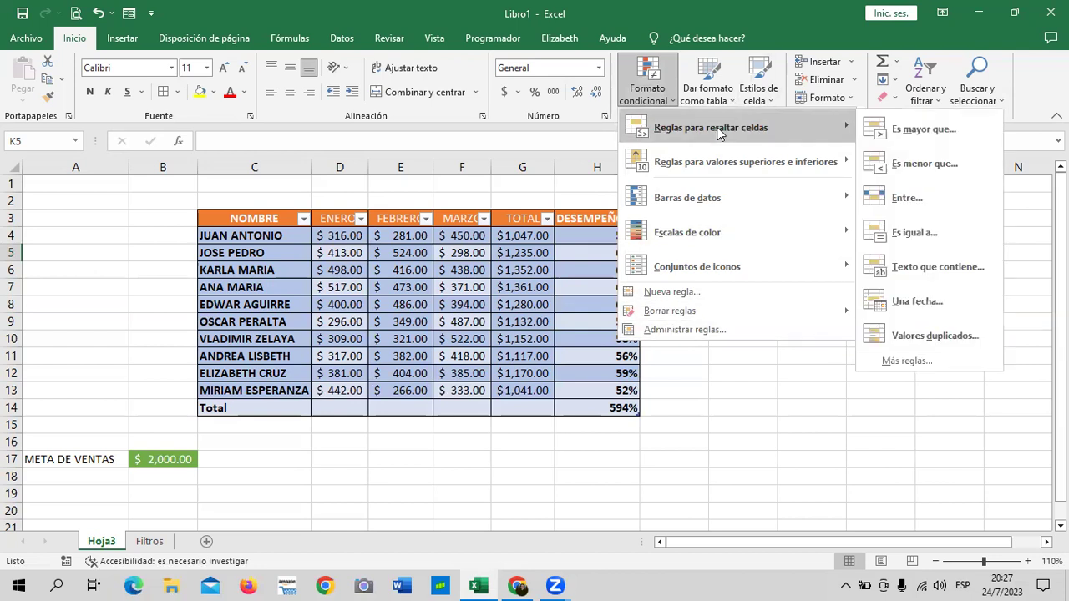
mouse_move(724, 171)
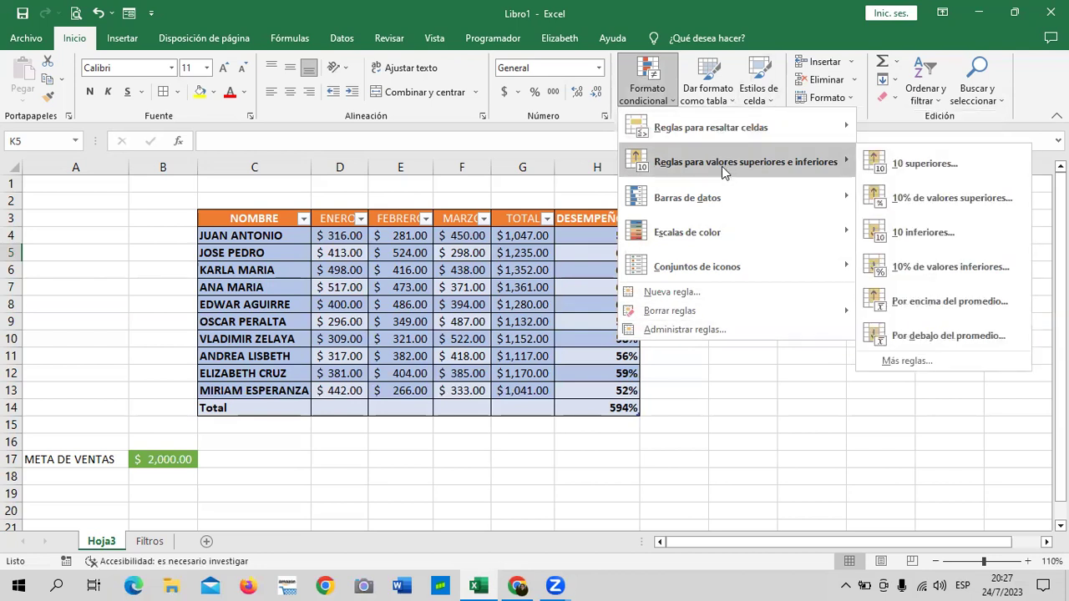
click(748, 292)
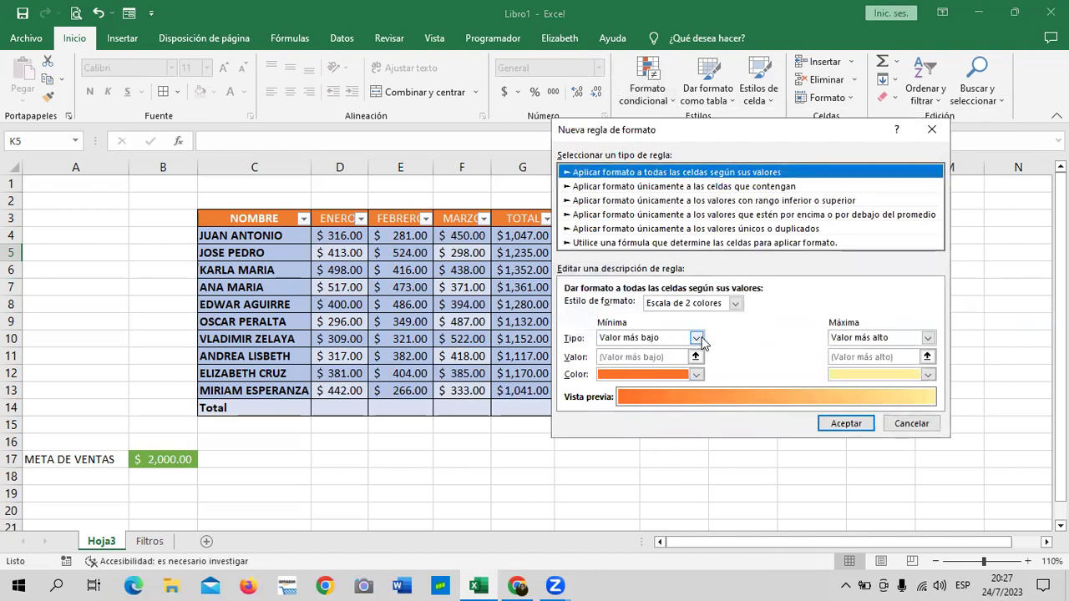
click(696, 338)
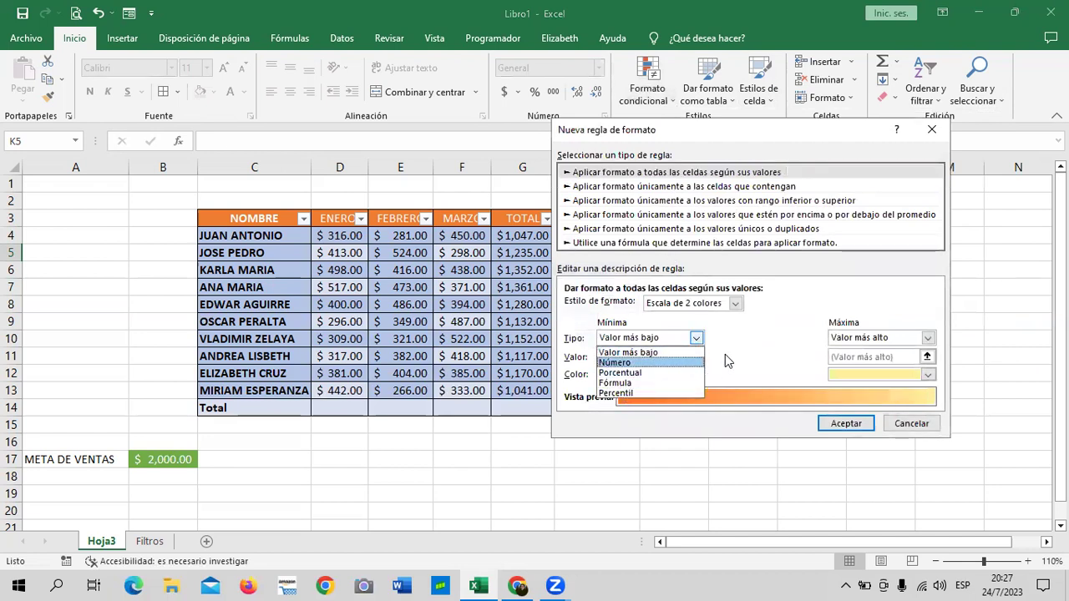
click(725, 354)
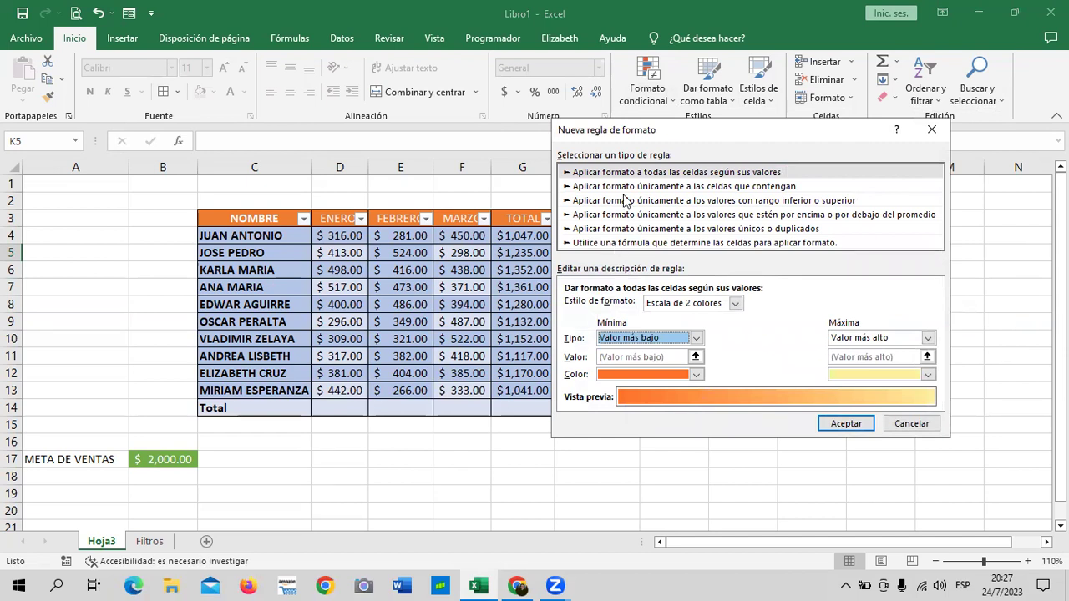
Set the rule to Celdas en blanco with a yellow fill and confirm it.
click(631, 187)
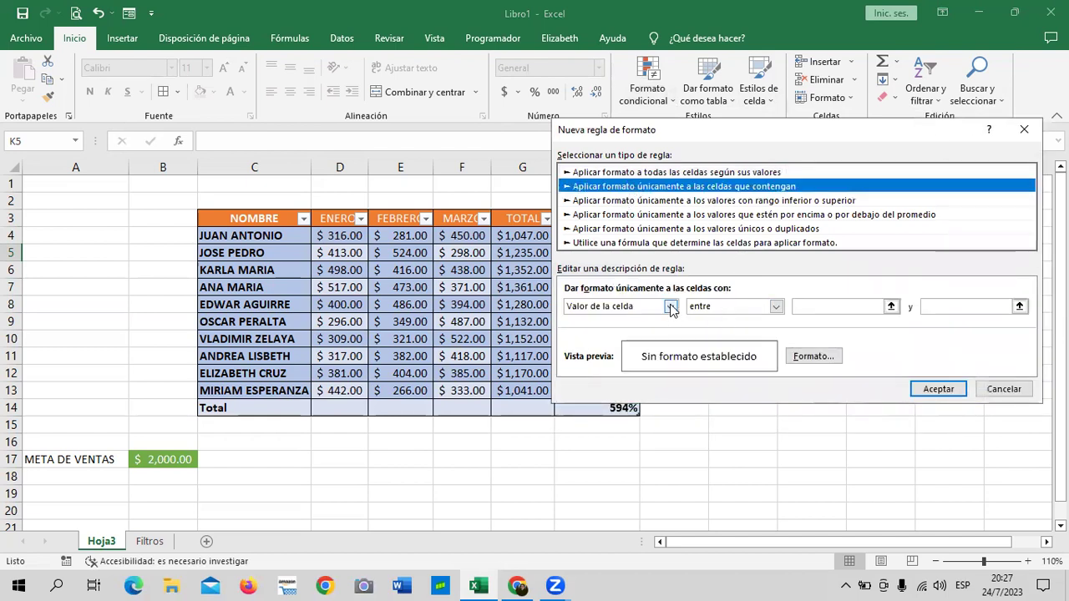
click(670, 306)
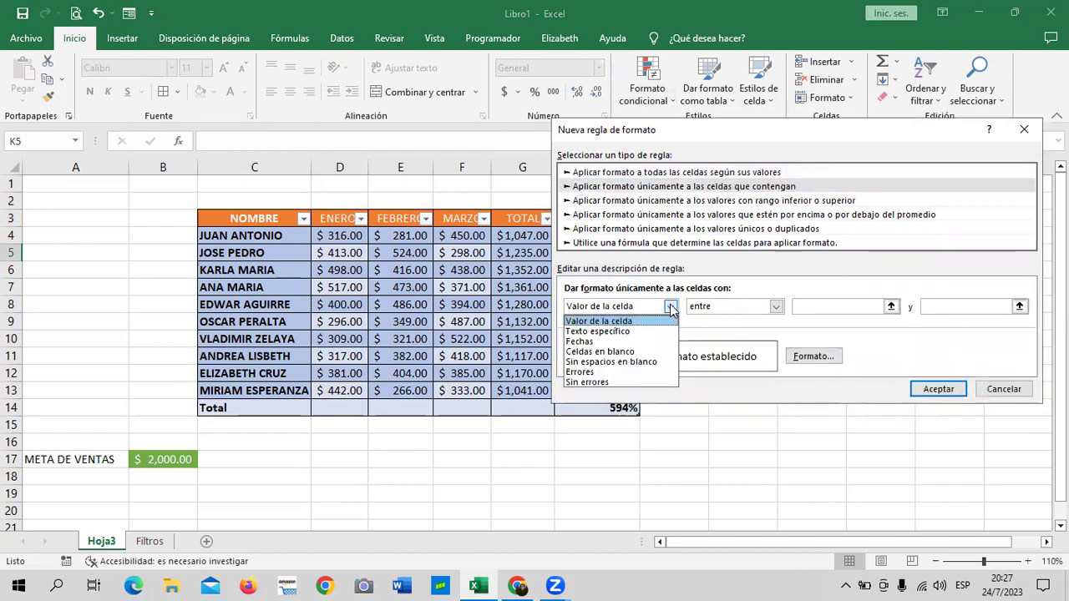
click(650, 352)
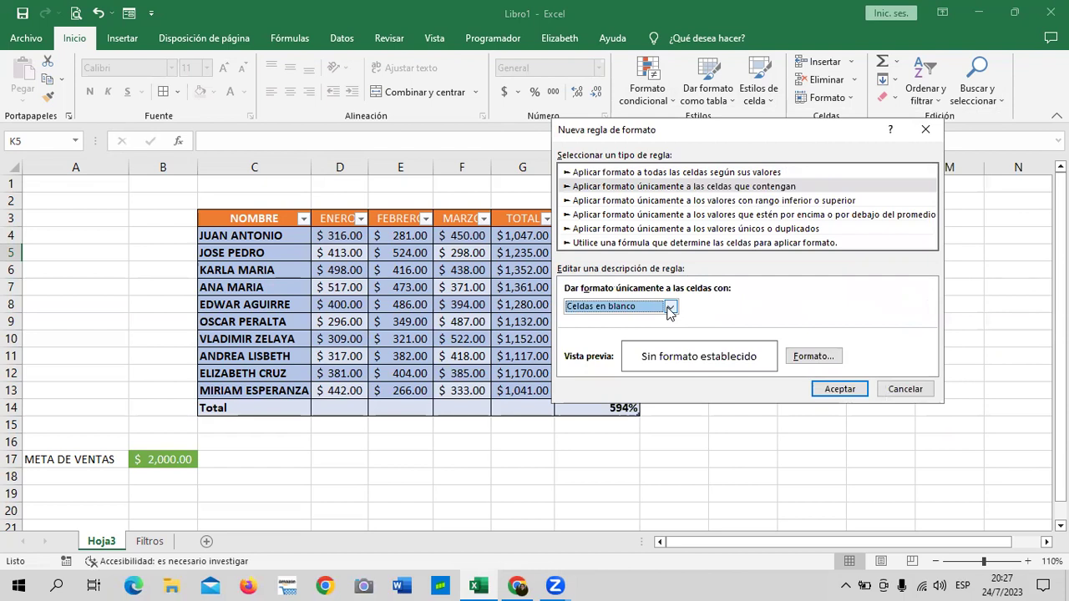
click(808, 358)
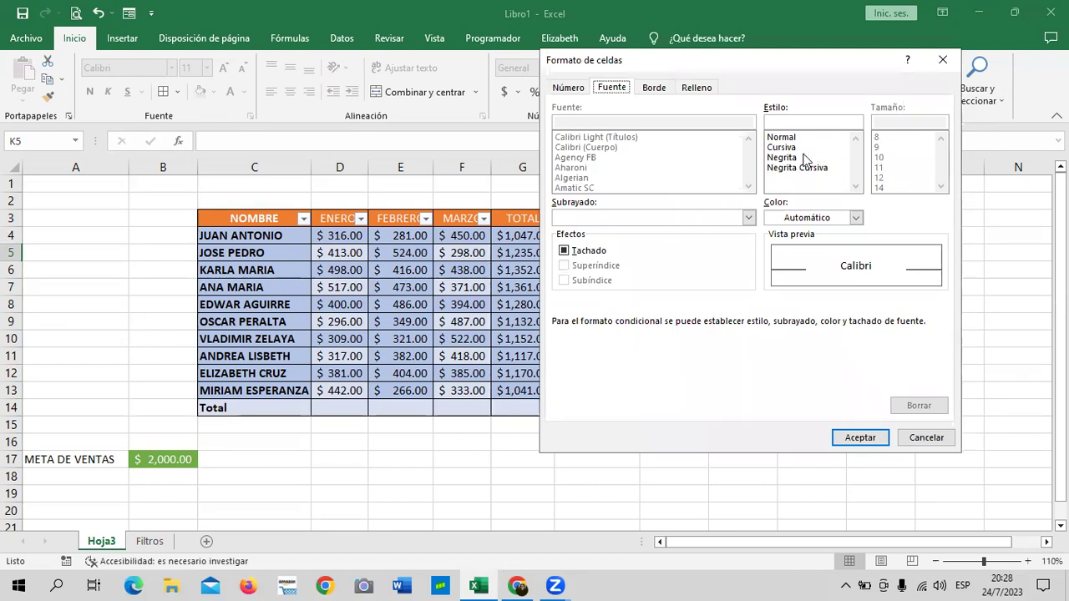
click(693, 90)
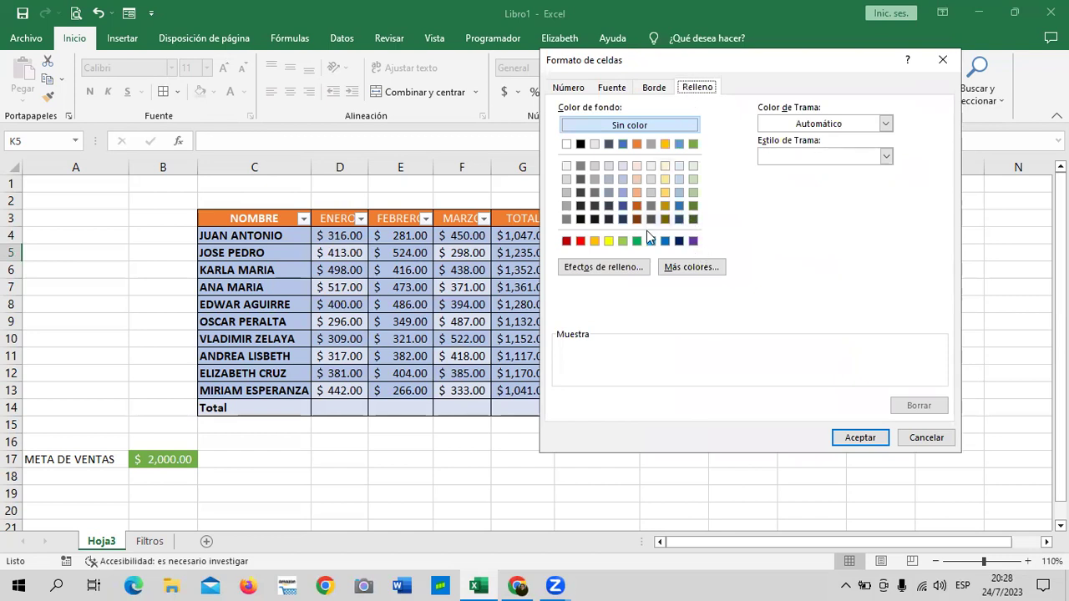
click(611, 241)
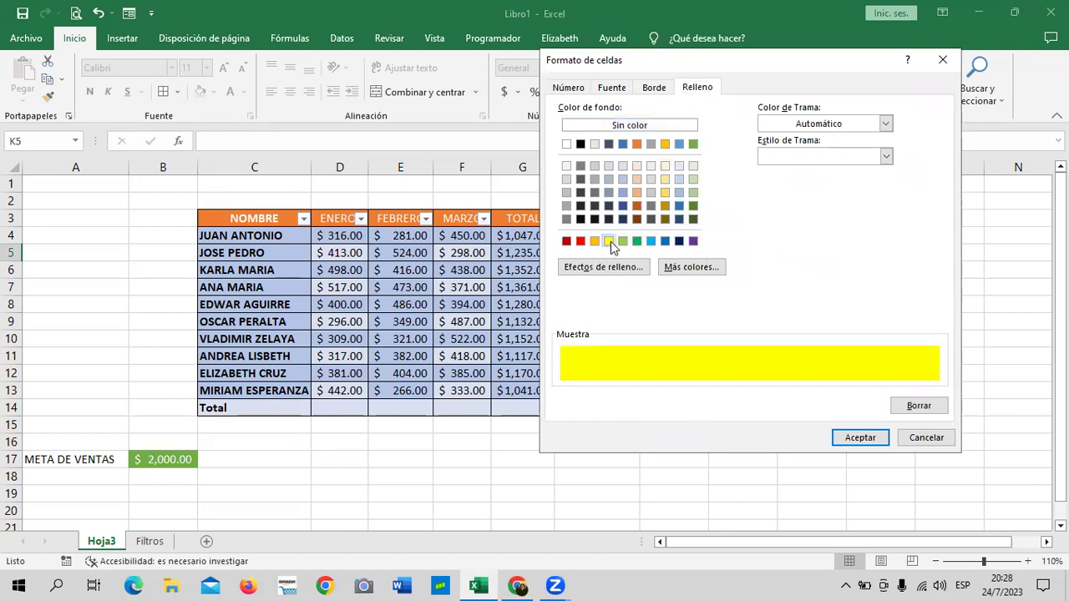
click(852, 440)
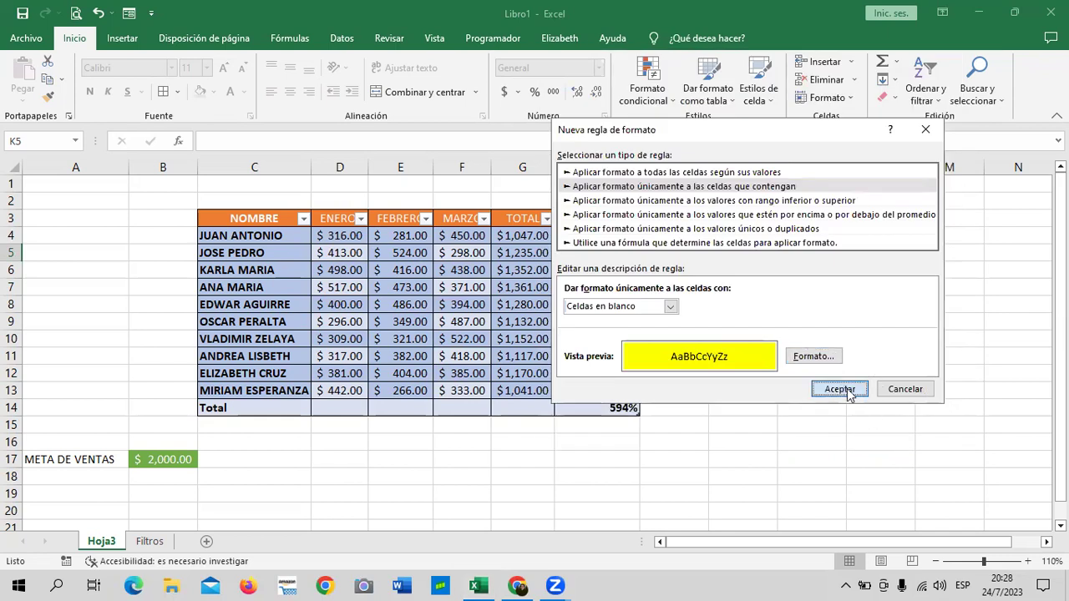
click(841, 389)
Select K5, K6, K7 and L13 to check the yellow highlight.
click(847, 390)
click(820, 291)
click(813, 252)
click(809, 270)
click(807, 289)
click(816, 252)
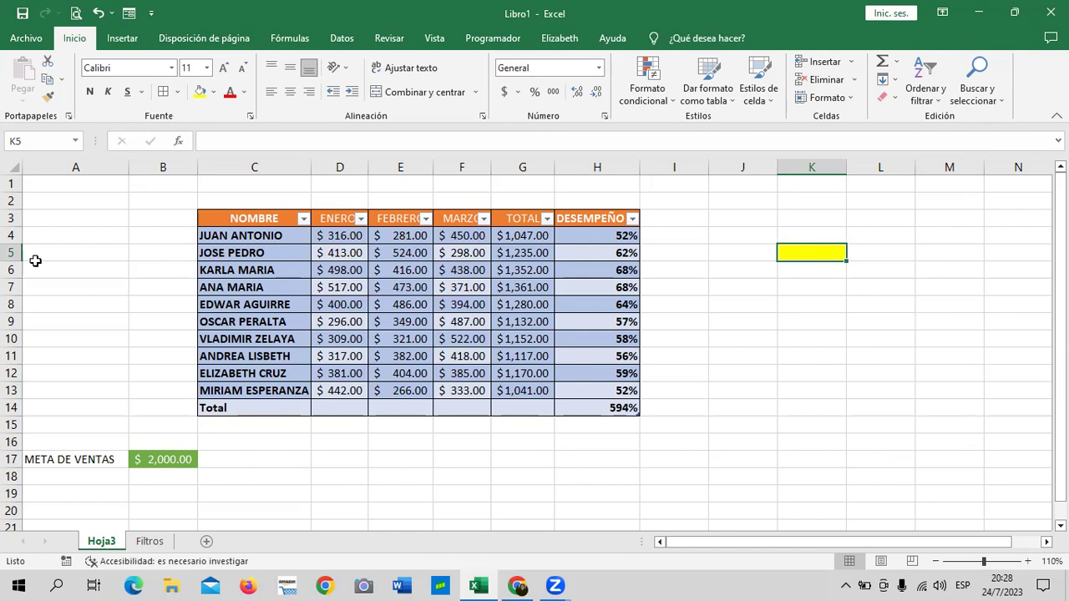
Insert two blank rows 5–6 beneath JUAN ANTONIO in the table.
drag(7, 253, 6, 274)
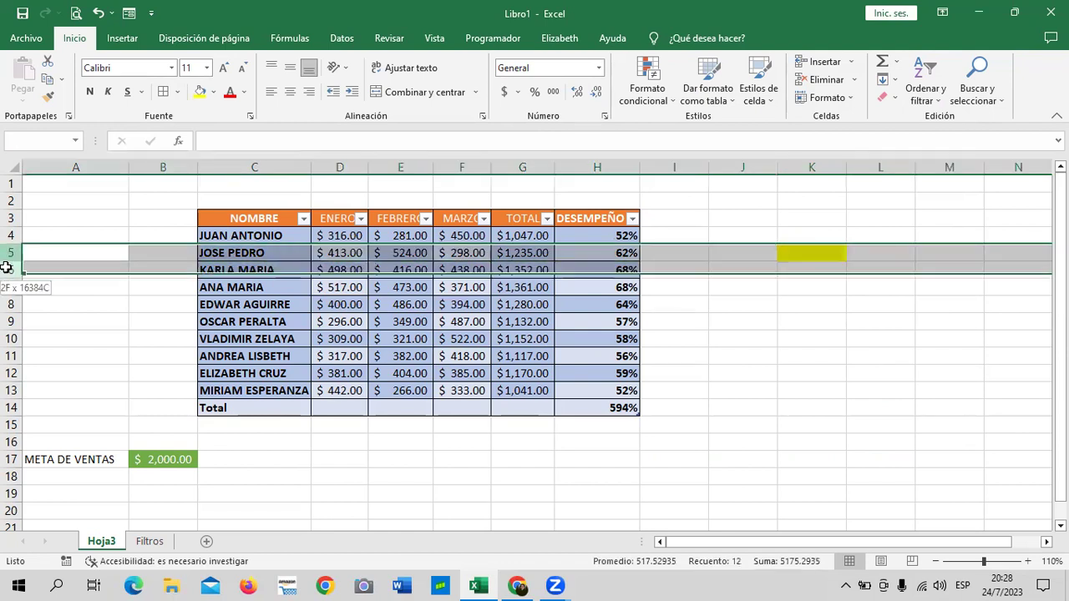
right_click(12, 253)
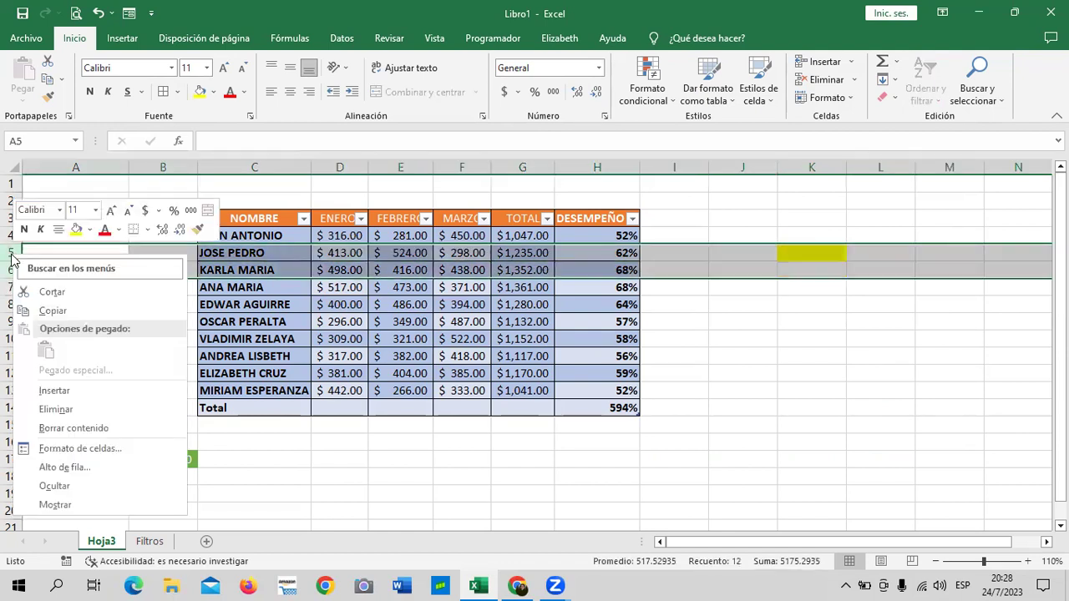
click(54, 390)
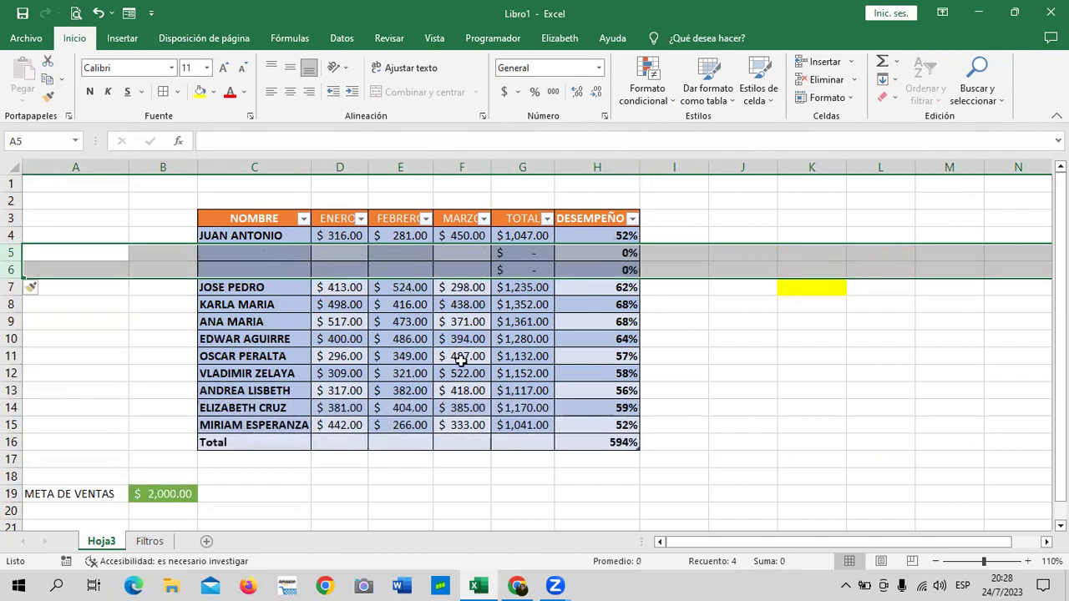
click(829, 364)
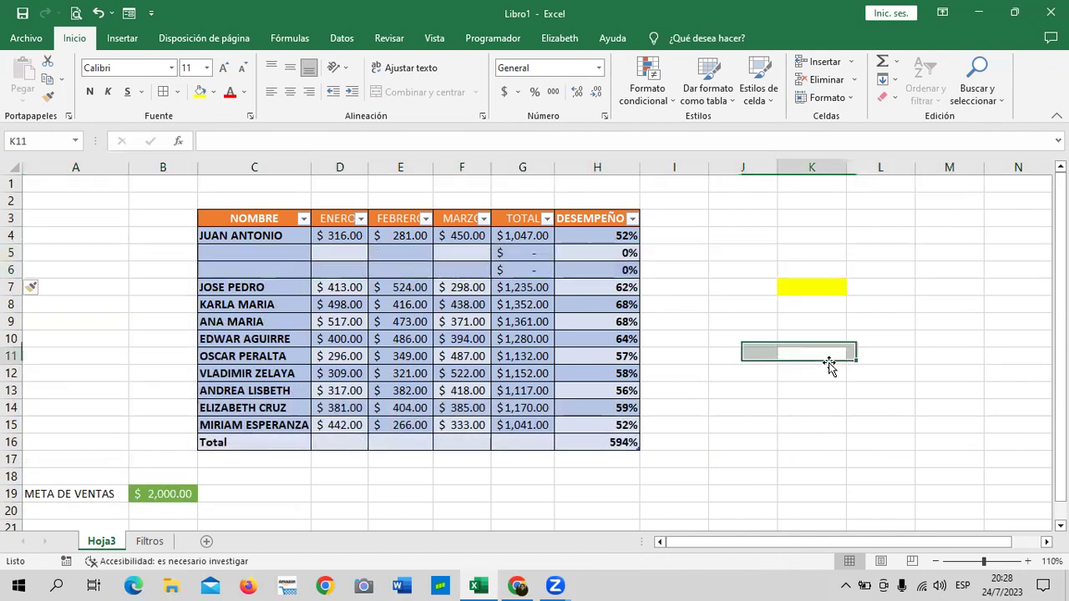
click(249, 254)
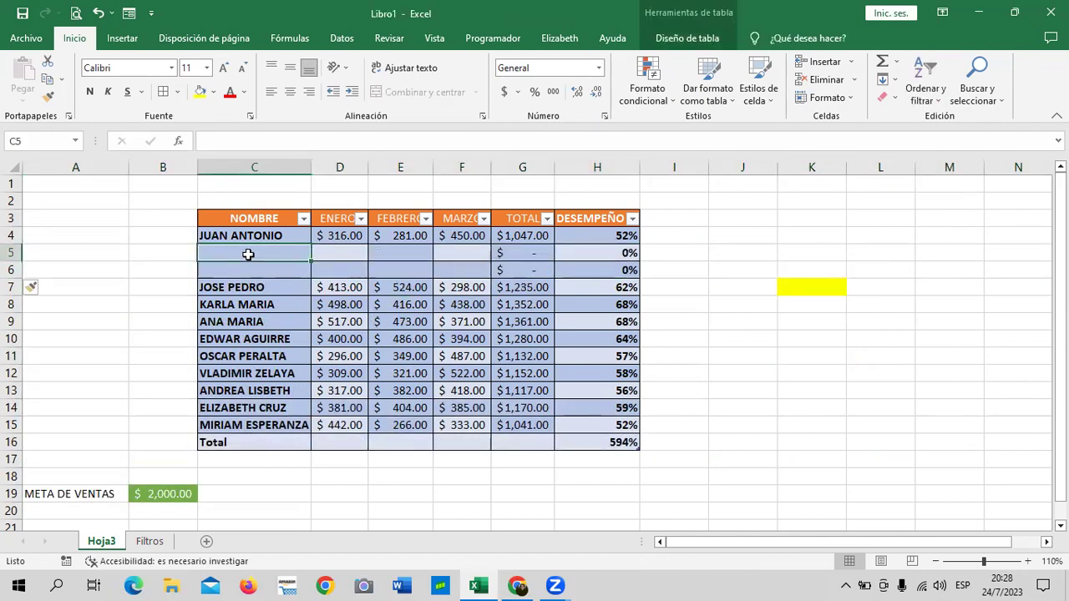
click(815, 354)
Select the table's data cells from C4 to H15.
mouse_move(235, 232)
mouse_down()
mouse_move(599, 442)
mouse_move(605, 426)
mouse_up()
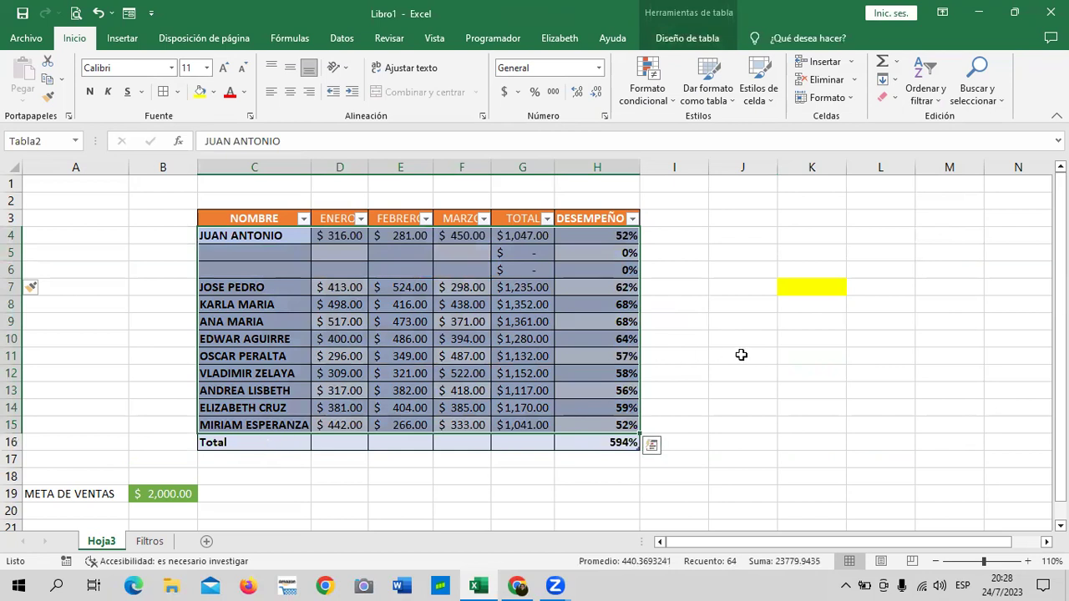
click(740, 353)
mouse_move(250, 235)
mouse_down()
mouse_move(402, 268)
mouse_move(601, 425)
mouse_up()
In the Conditional Formatting Rules Manager, start a new rule that formats only blank cells.
click(648, 84)
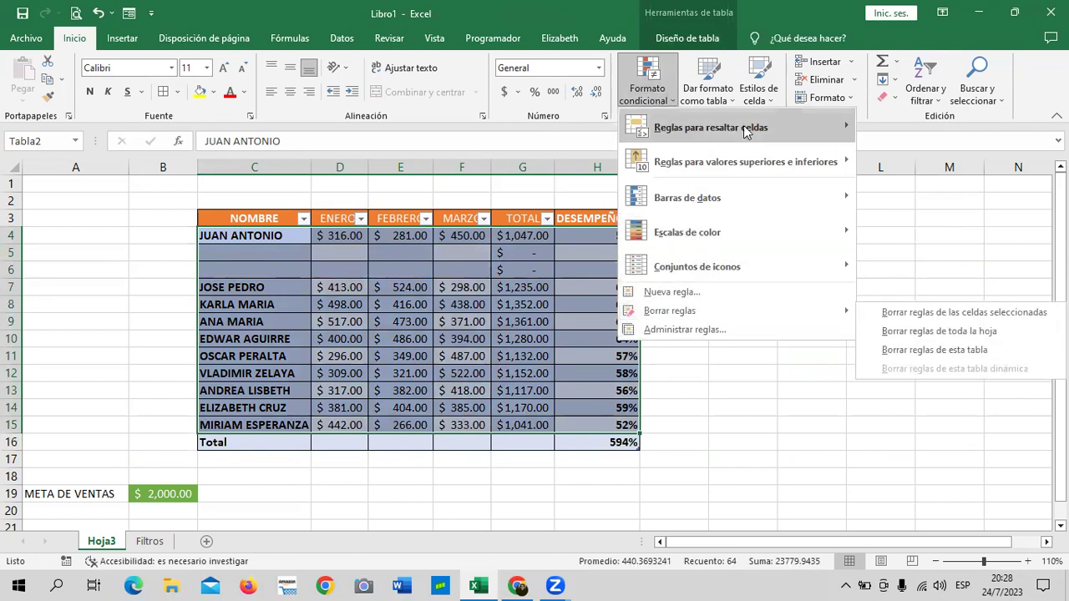
mouse_move(750, 128)
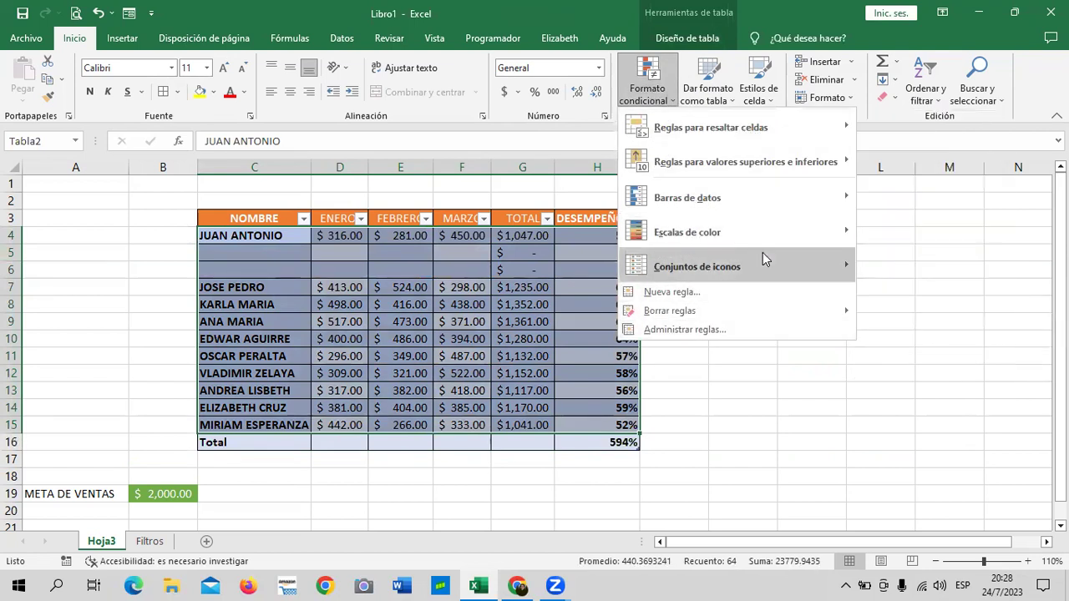
mouse_move(762, 261)
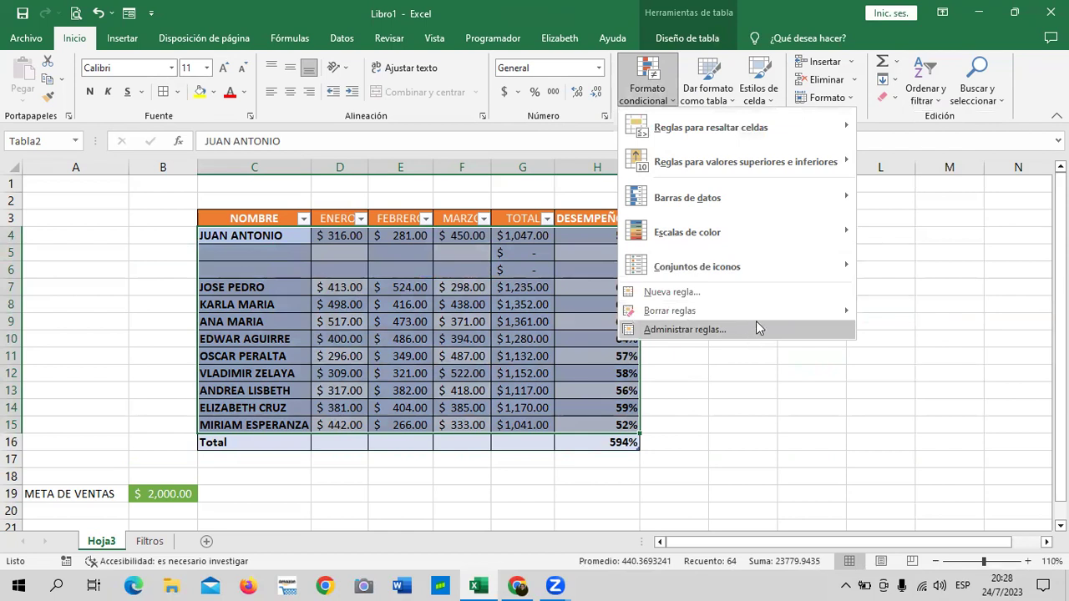
mouse_move(761, 311)
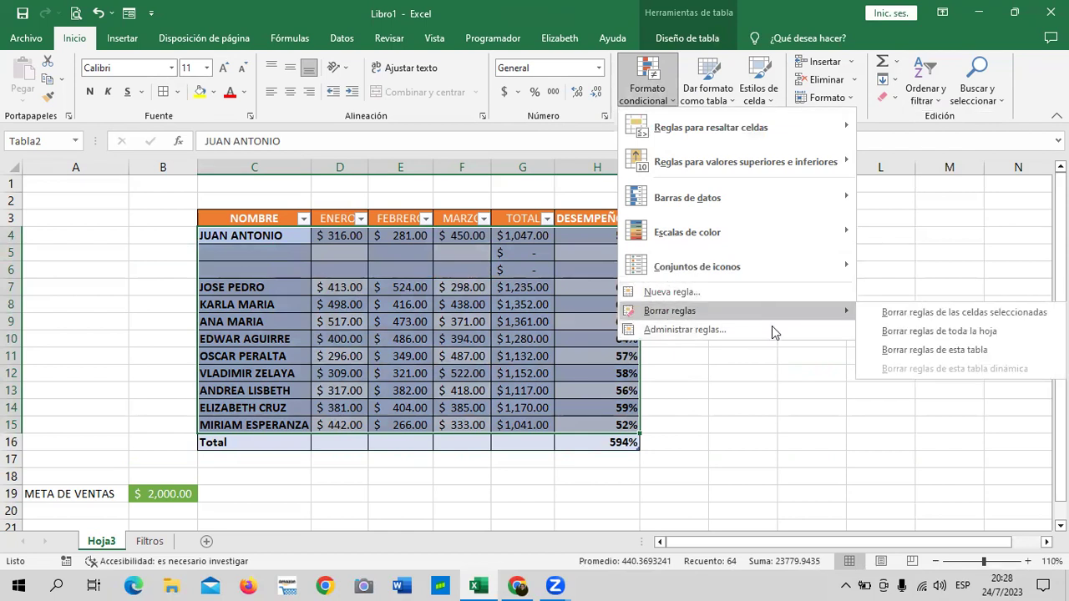
click(773, 327)
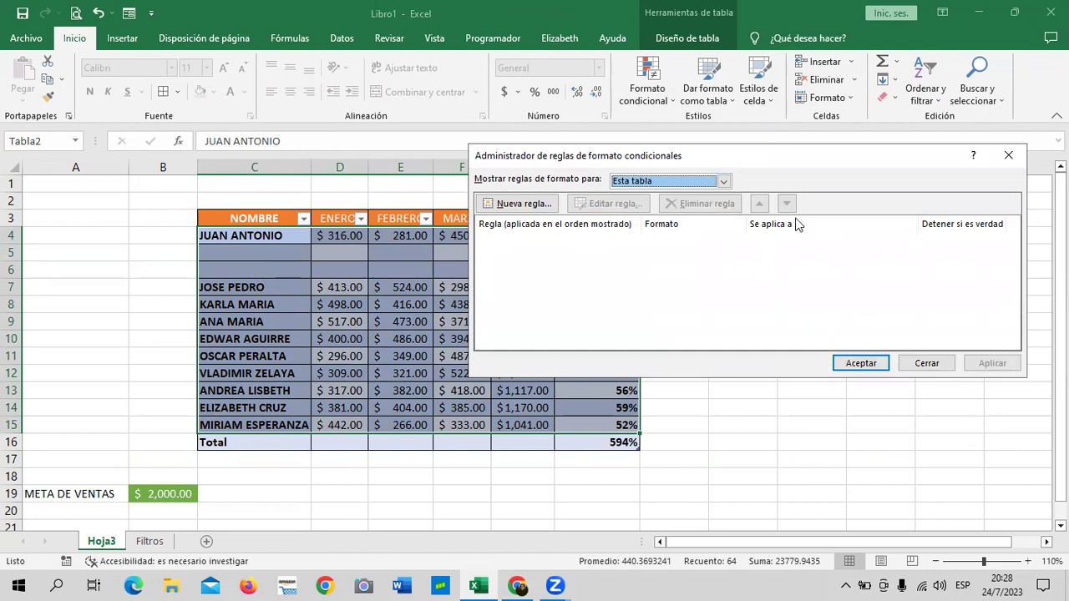
click(522, 204)
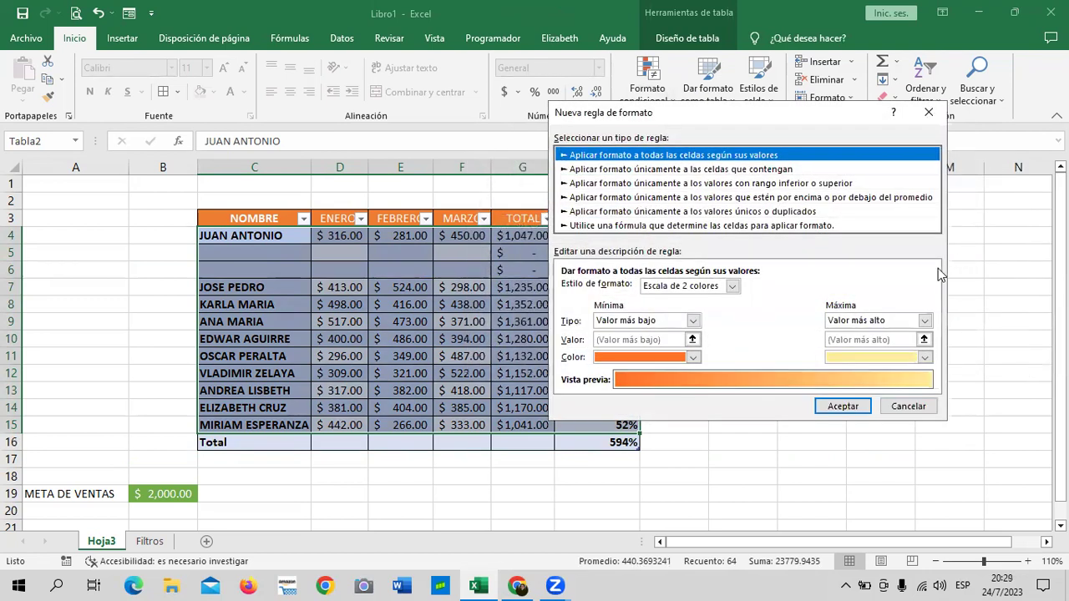
click(740, 171)
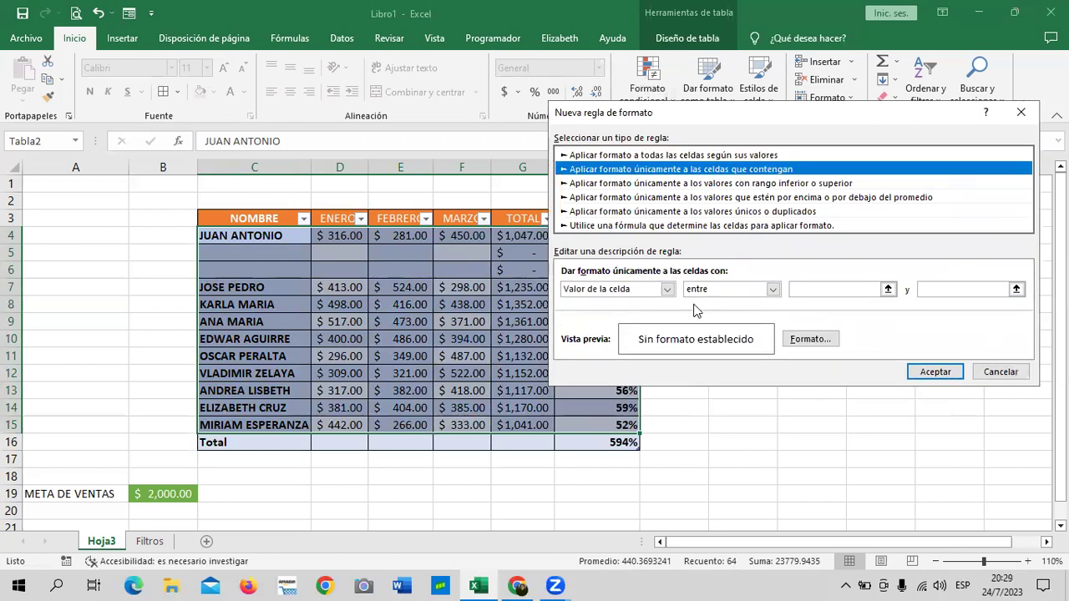
click(667, 290)
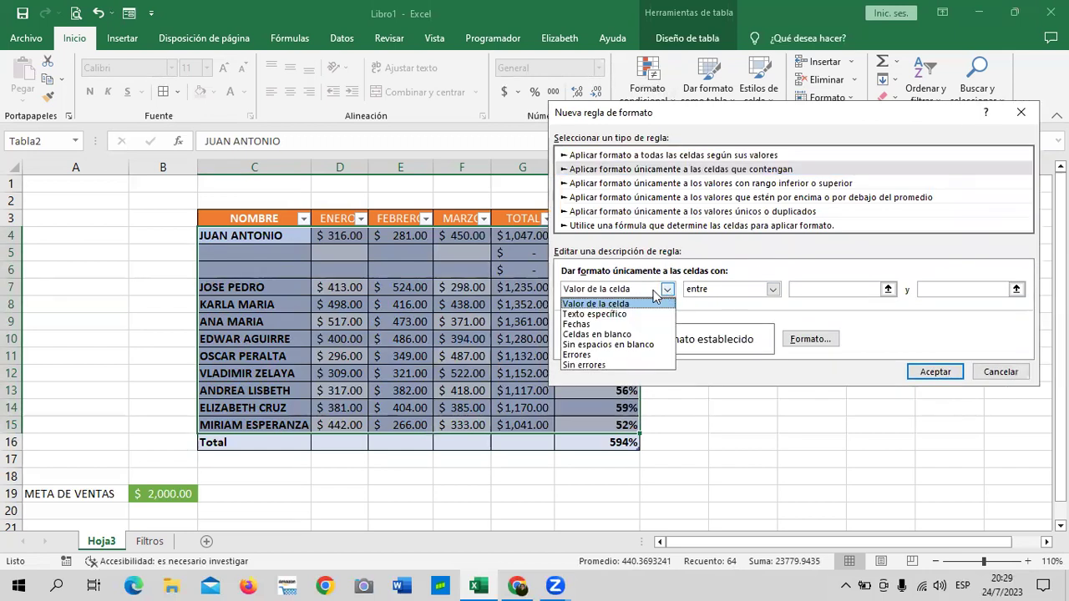
click(618, 335)
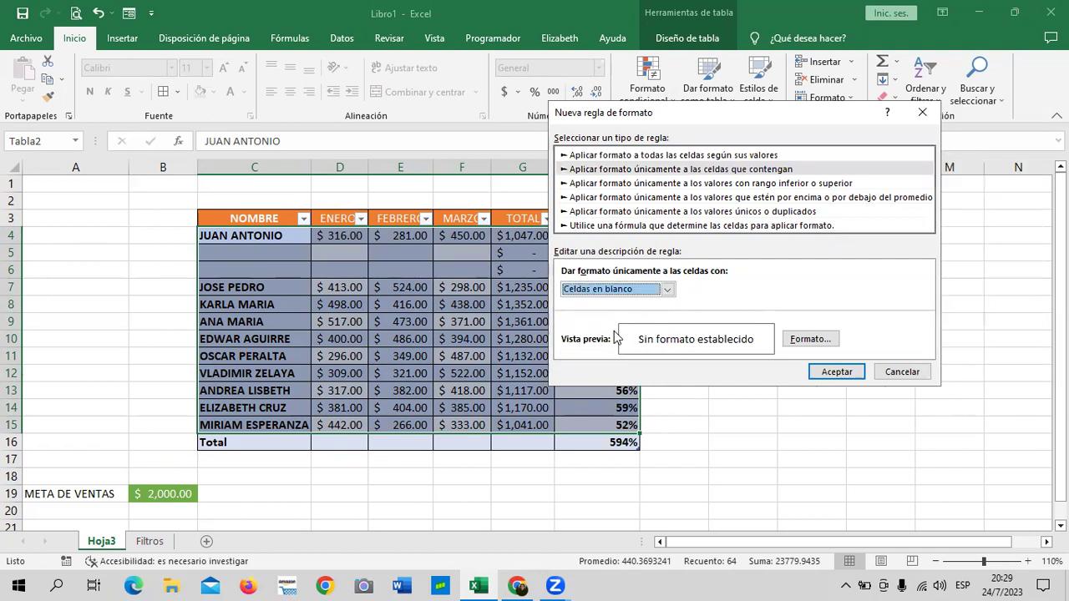
Give the blank-cell rule a light yellow fill, check Stop If True, and apply it.
click(810, 339)
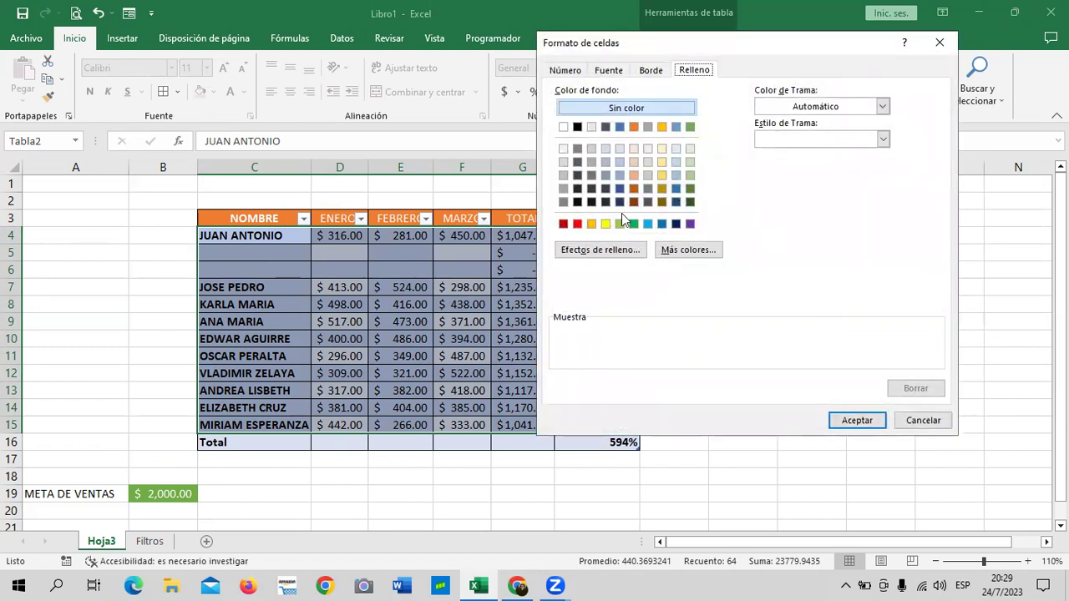
click(662, 162)
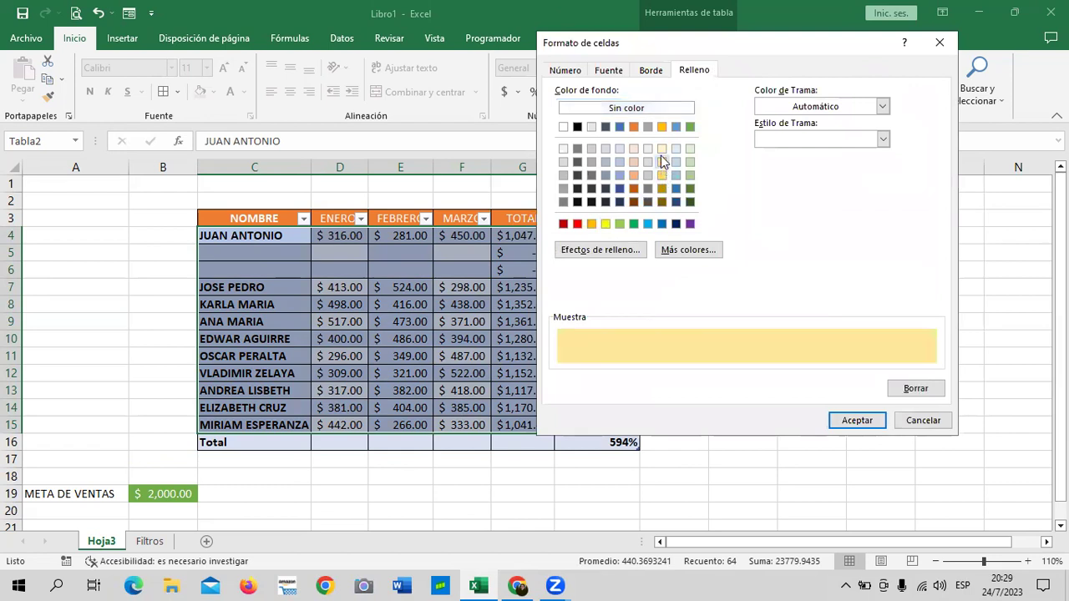
click(859, 421)
click(838, 372)
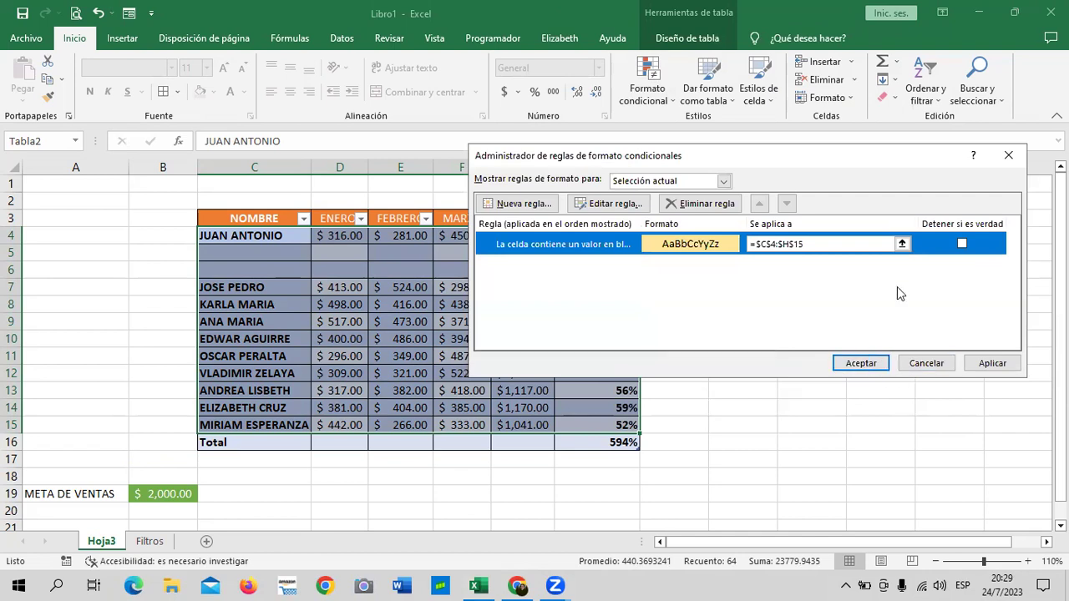
click(962, 243)
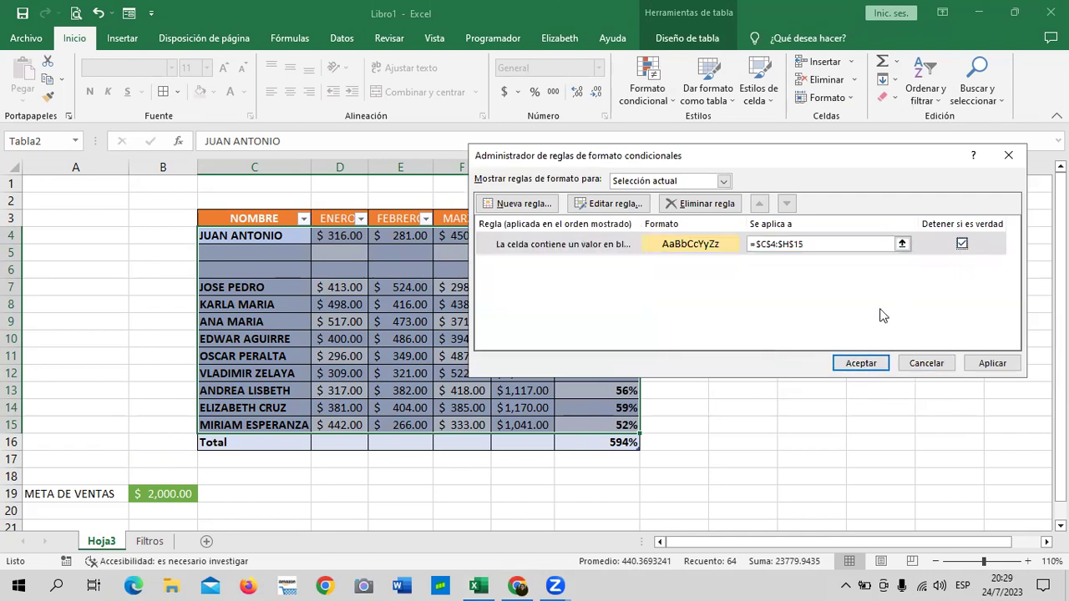
click(859, 366)
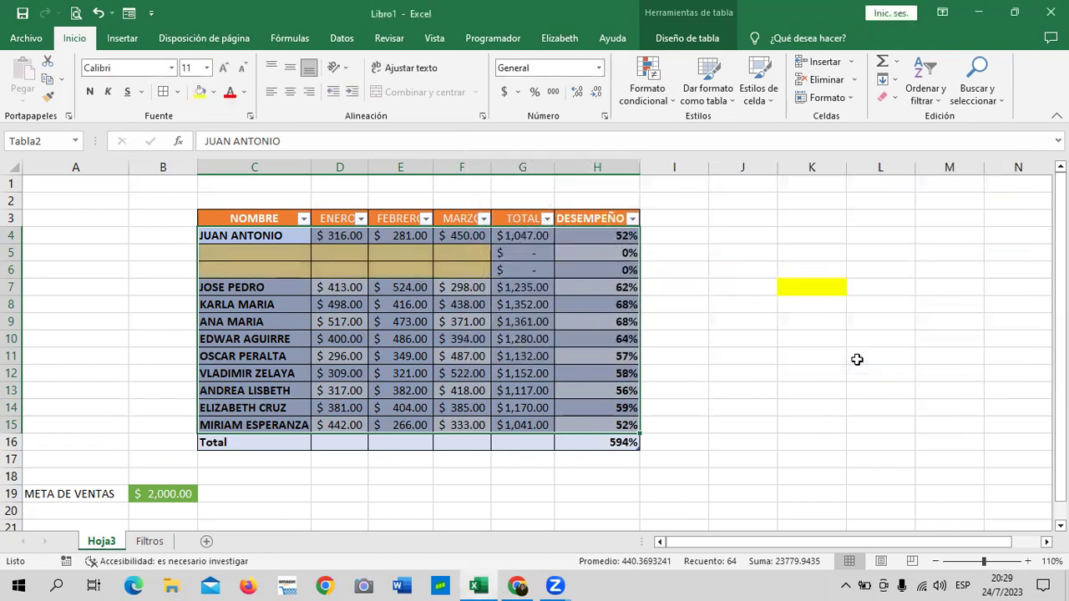
click(856, 360)
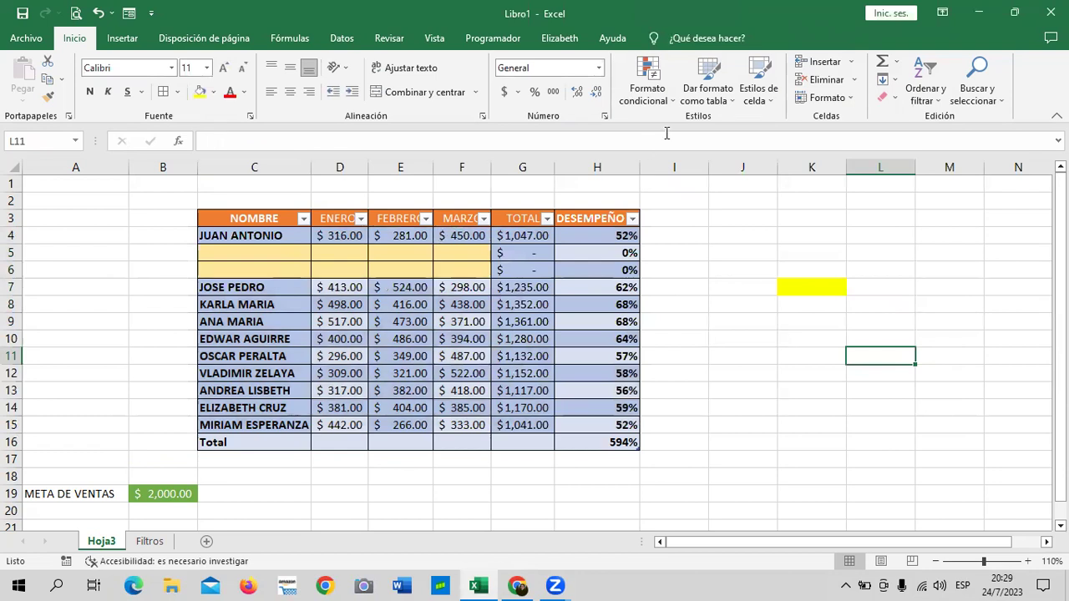
Enter =CONTAR.BLANCO(Tabla2[NOMBRE]) in K13 to count the 2 blank names.
click(648, 92)
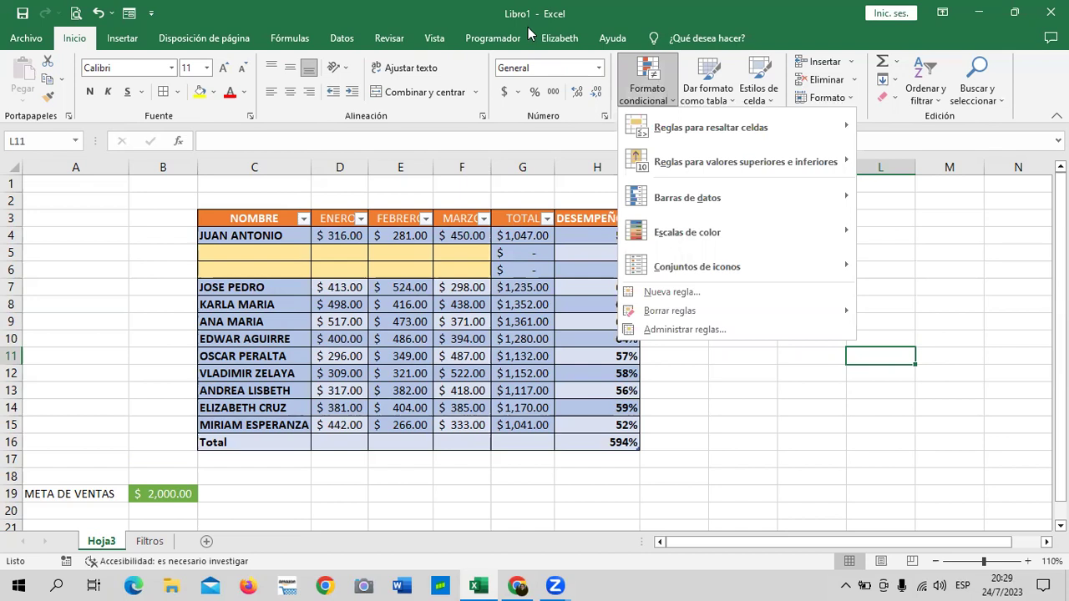
key(Escape)
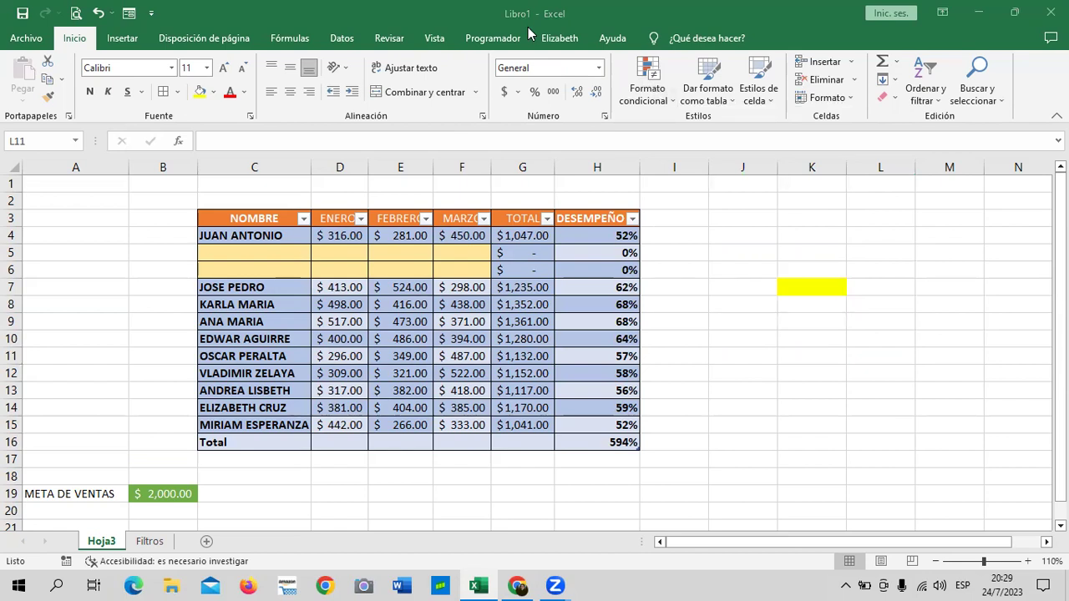
click(806, 394)
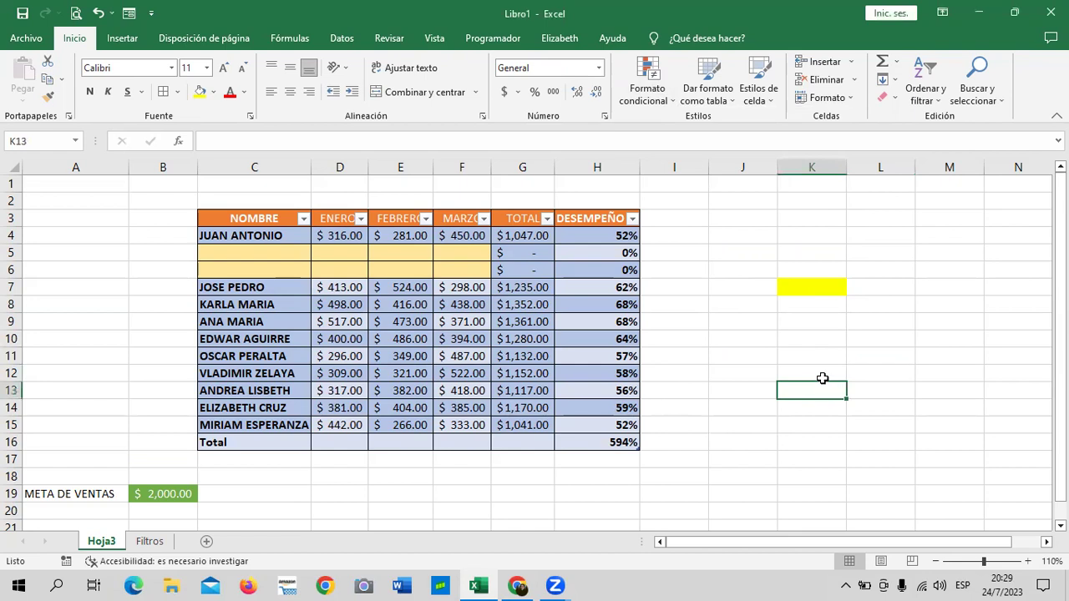
text(=)
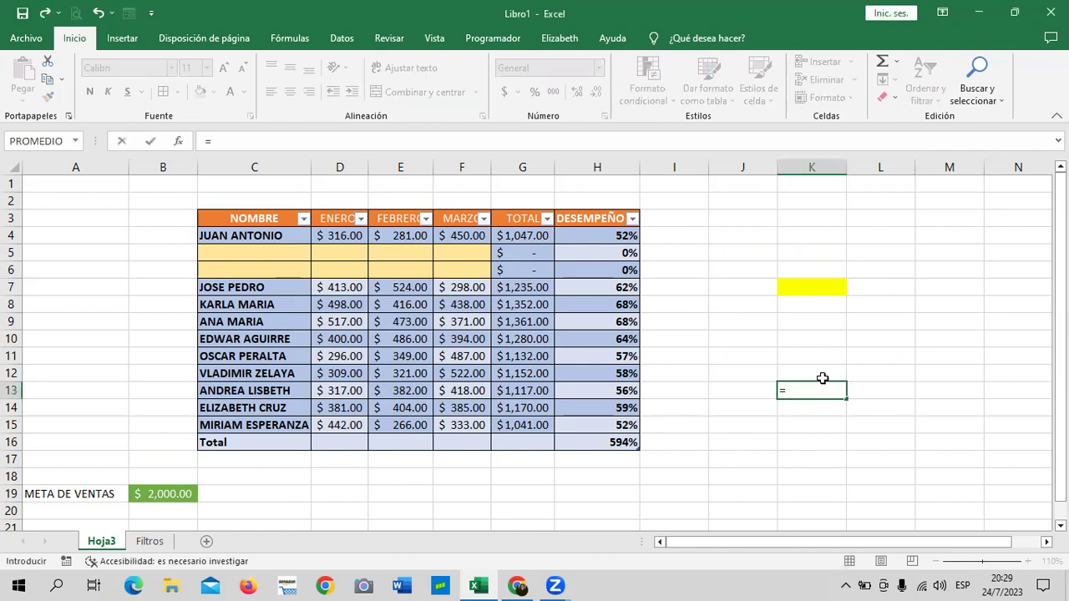
text(CON)
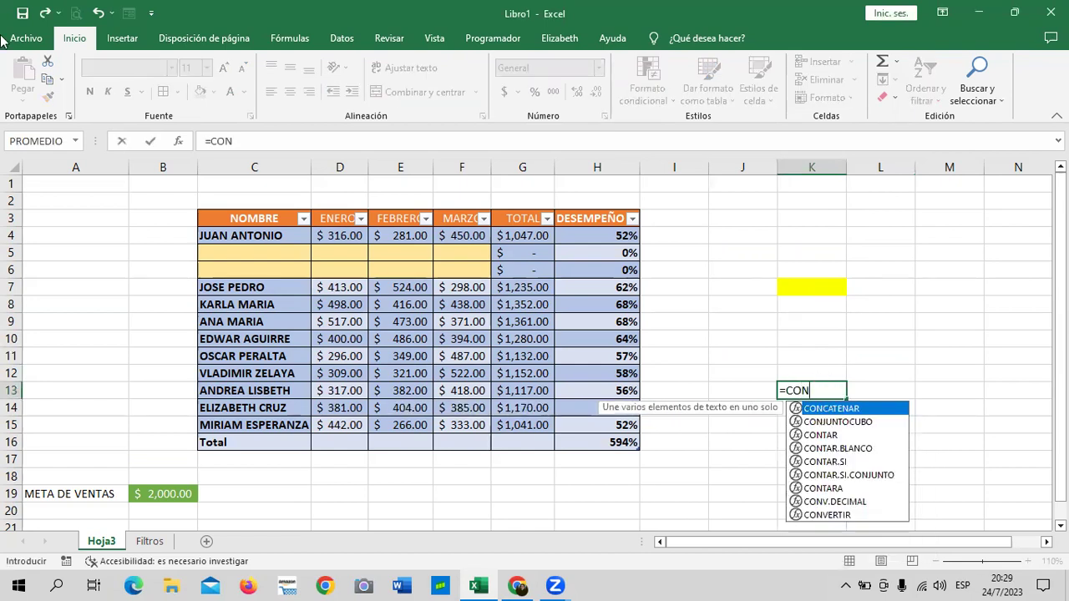
text(RA)
key(BackSpace)
key(BackSpace)
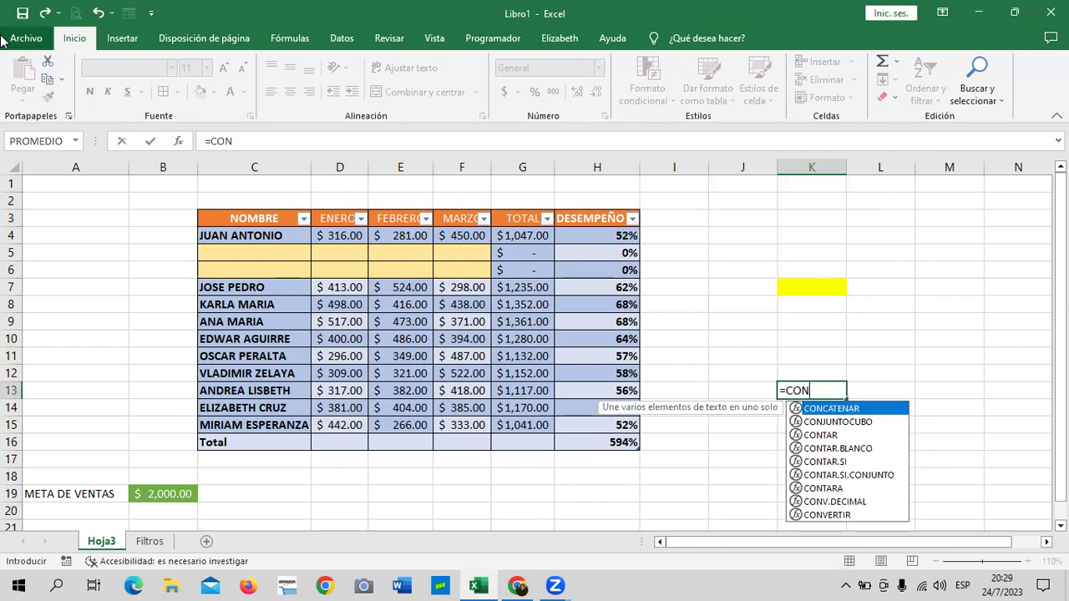
text(TAR)
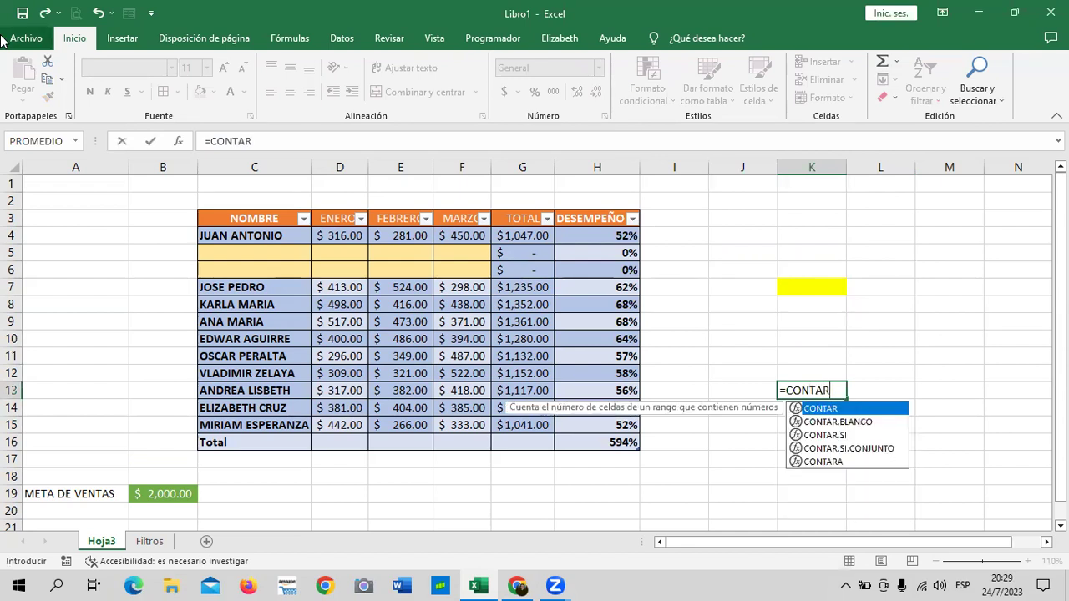
click(845, 424)
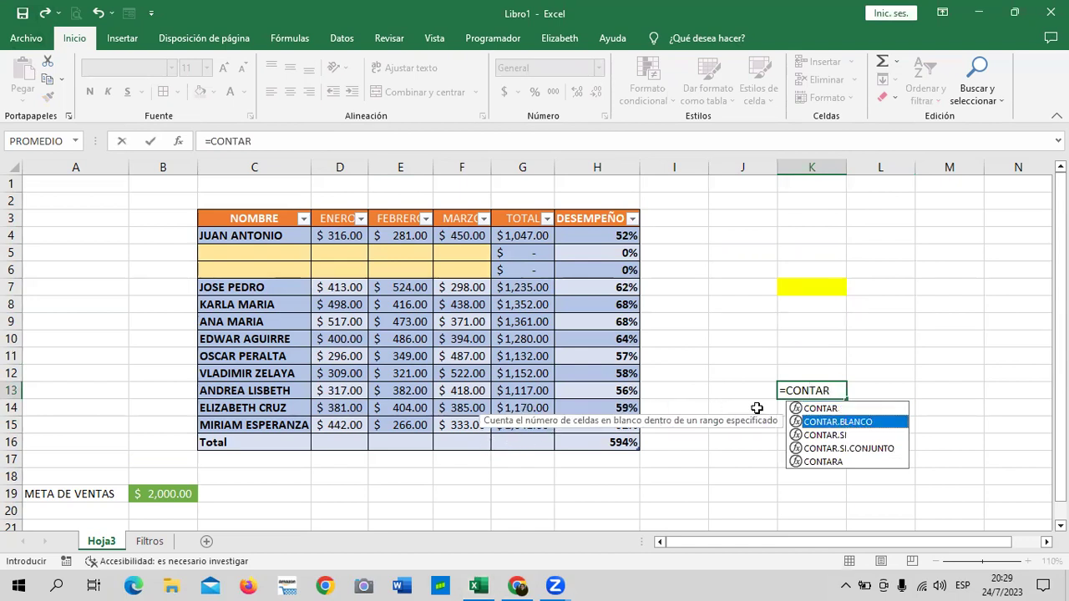
double_click(860, 423)
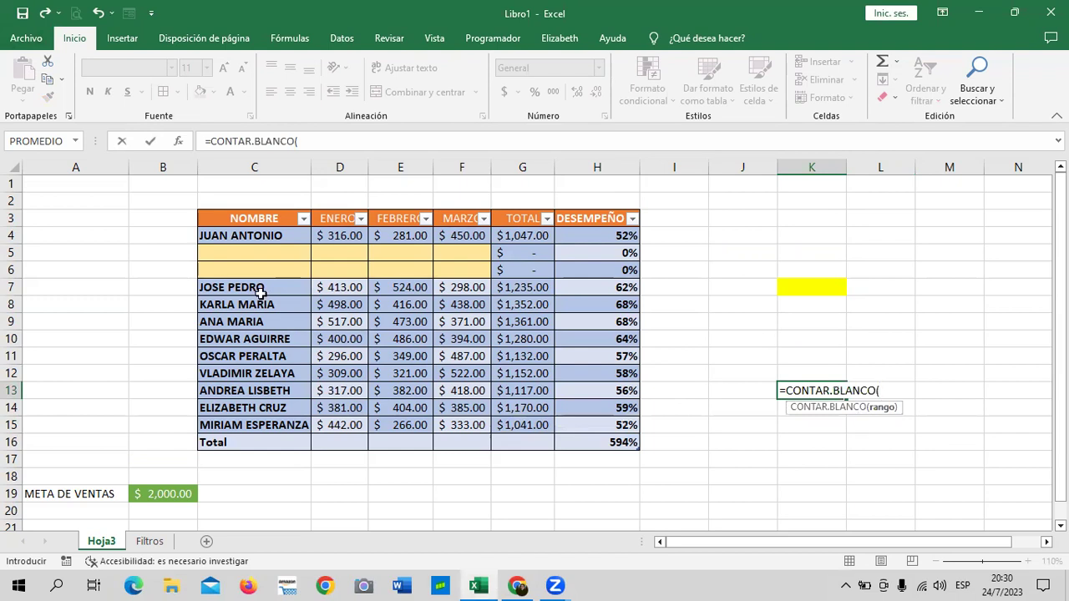
drag(279, 234, 284, 426)
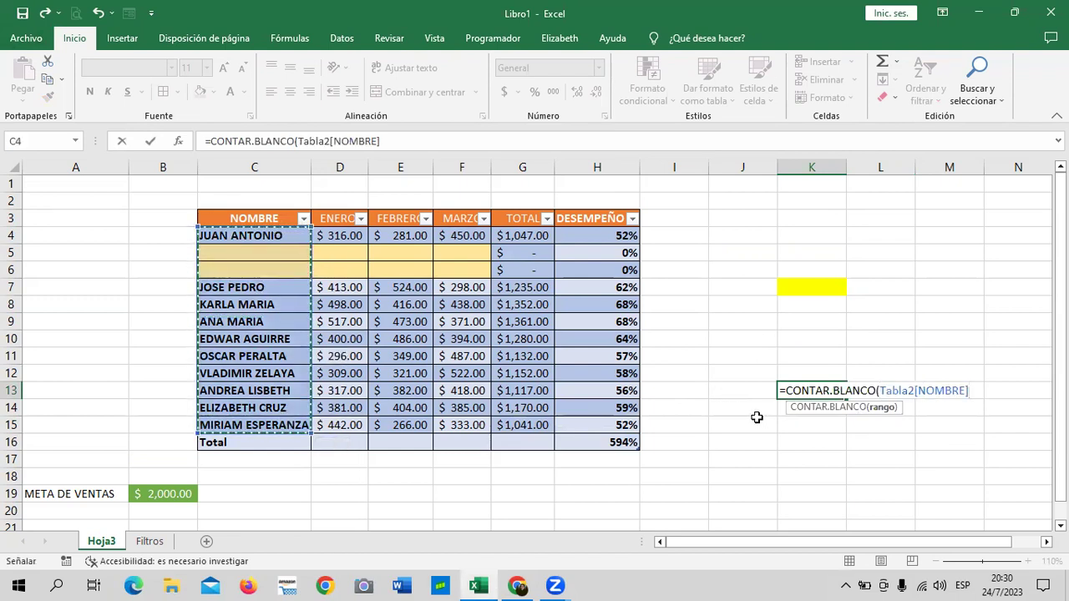
text())
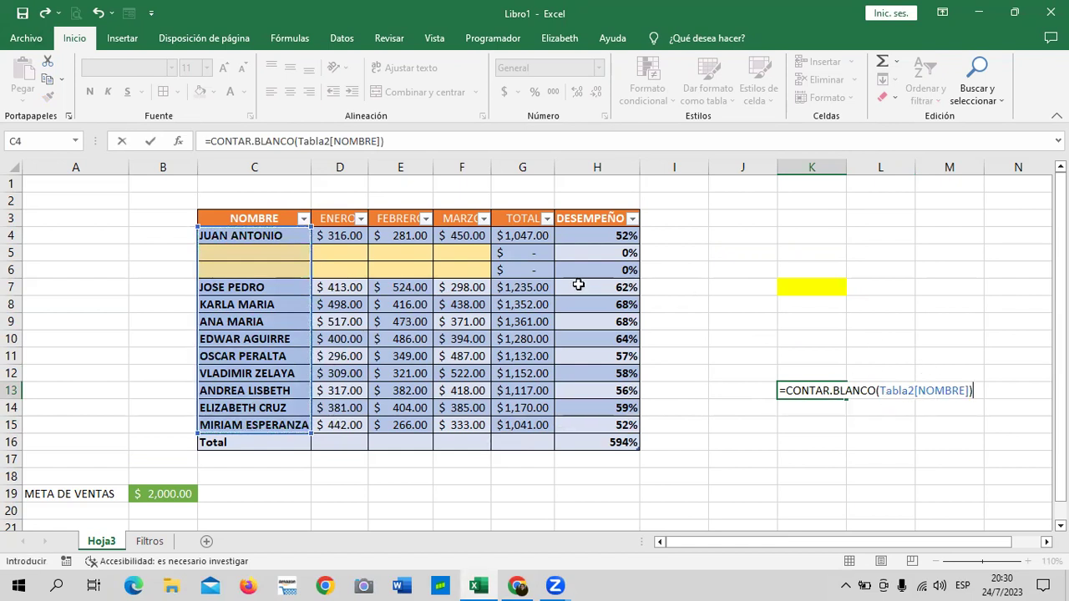
key(Return)
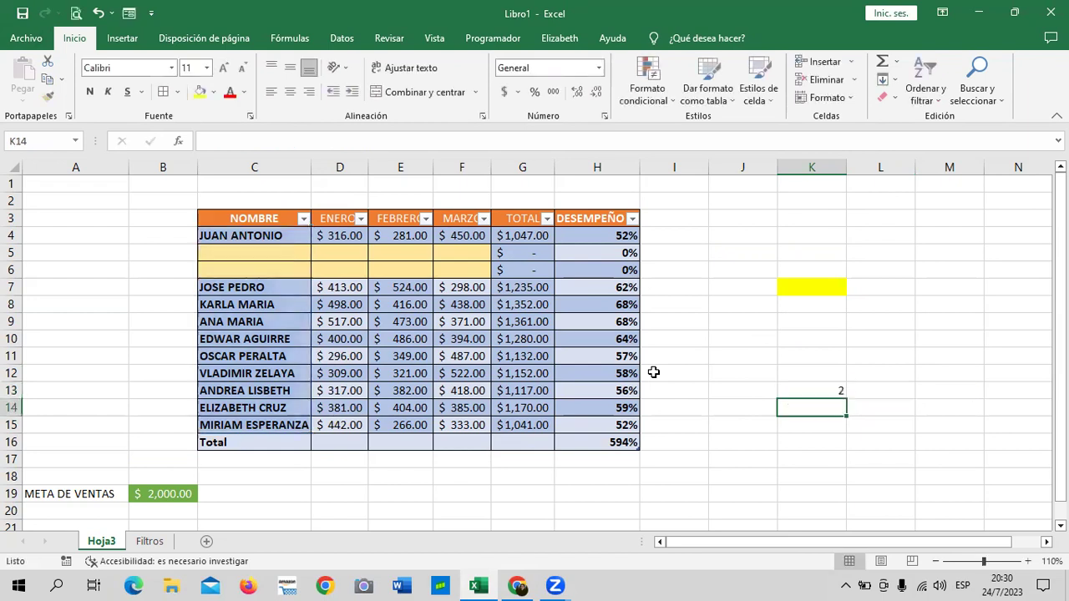
click(830, 388)
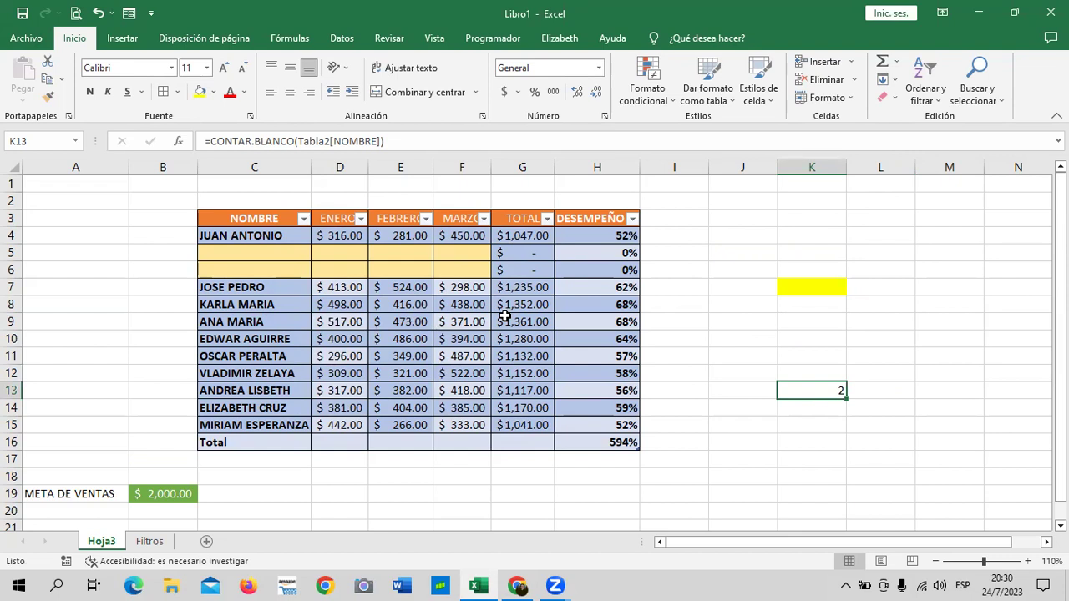
Clear the conditional formatting rules from the selected table data.
click(842, 291)
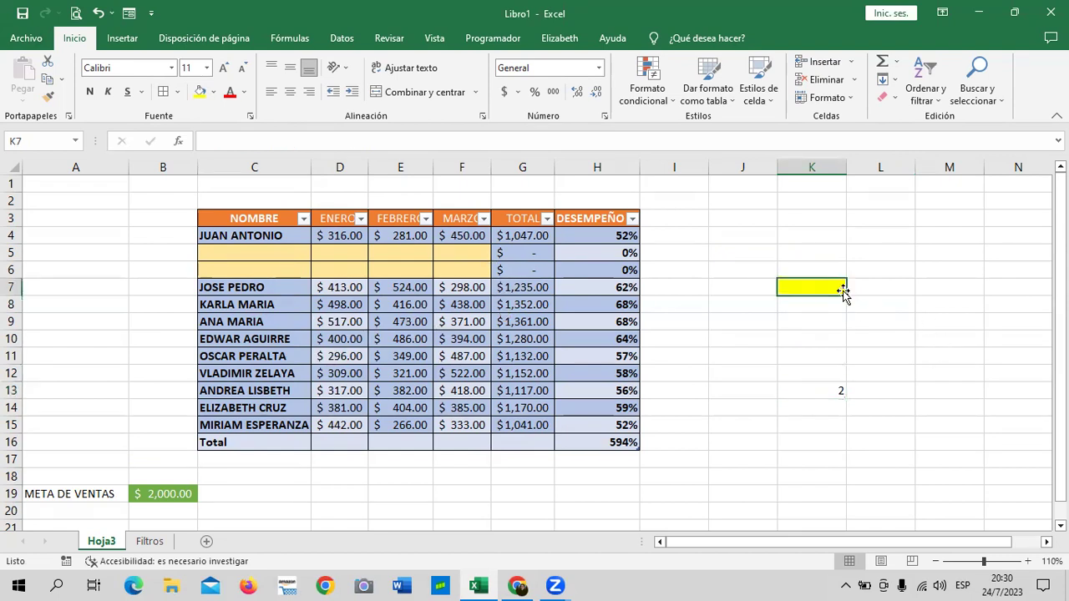
mouse_move(277, 236)
mouse_down()
mouse_move(537, 355)
mouse_move(597, 433)
mouse_up()
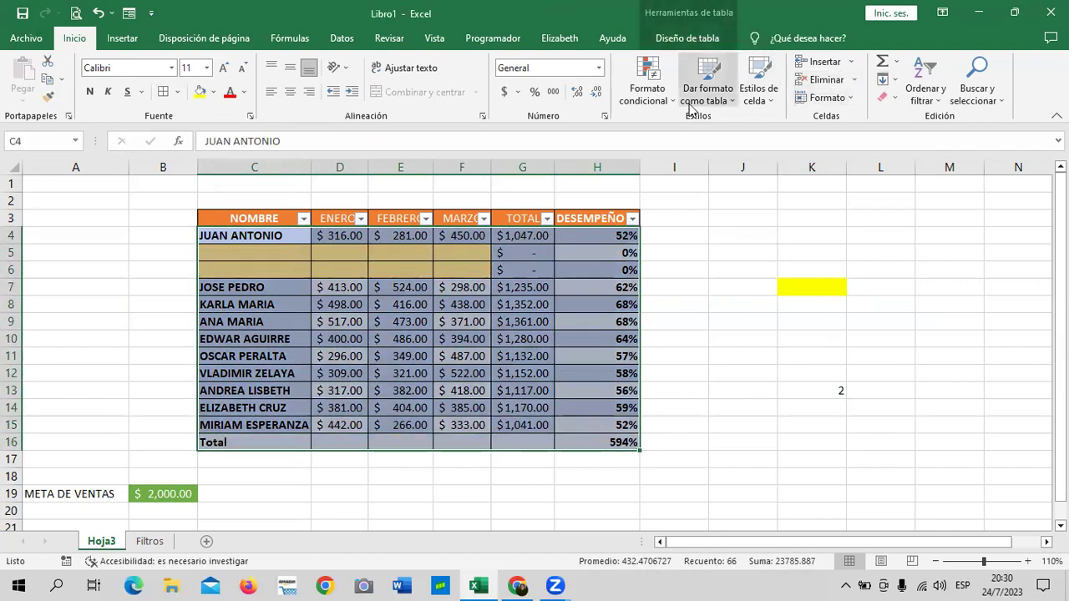
click(648, 92)
mouse_move(732, 315)
click(1012, 318)
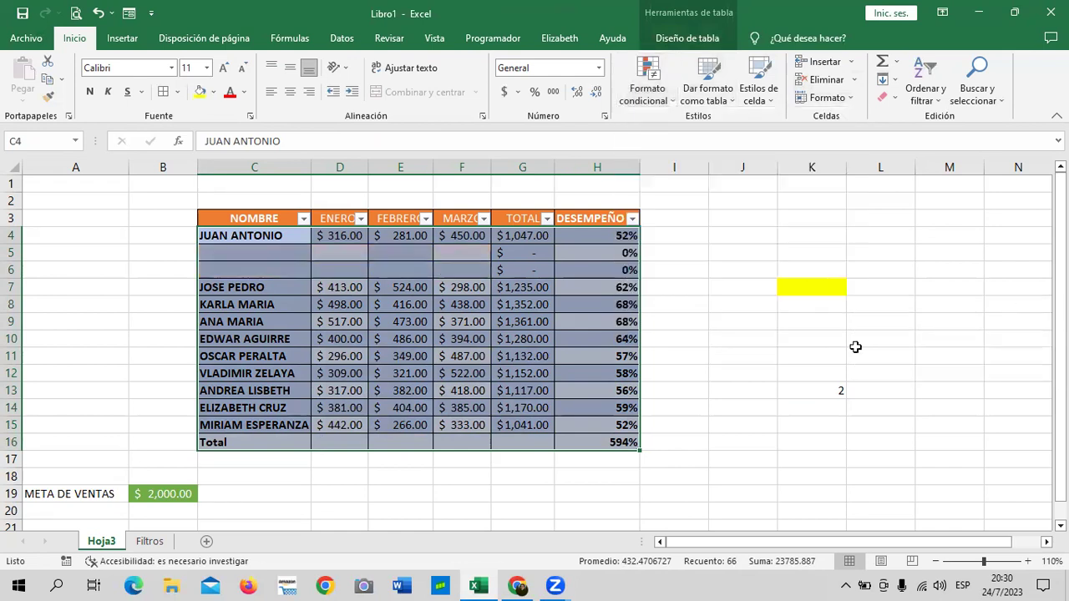
click(839, 373)
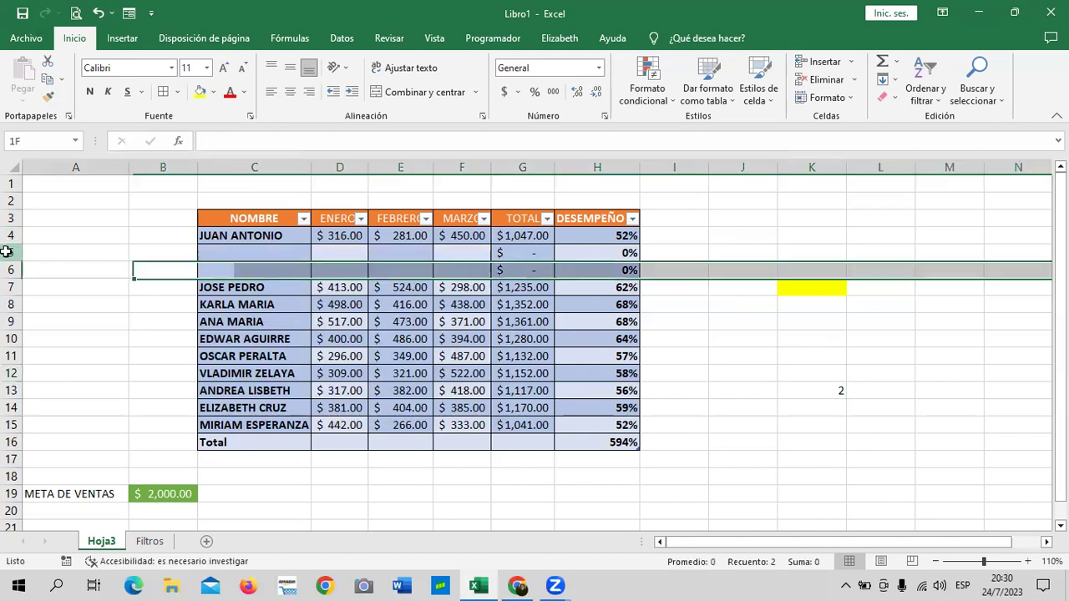
Delete the empty rows 5 and 6 from the sheet.
drag(7, 253, 7, 269)
right_click(4, 261)
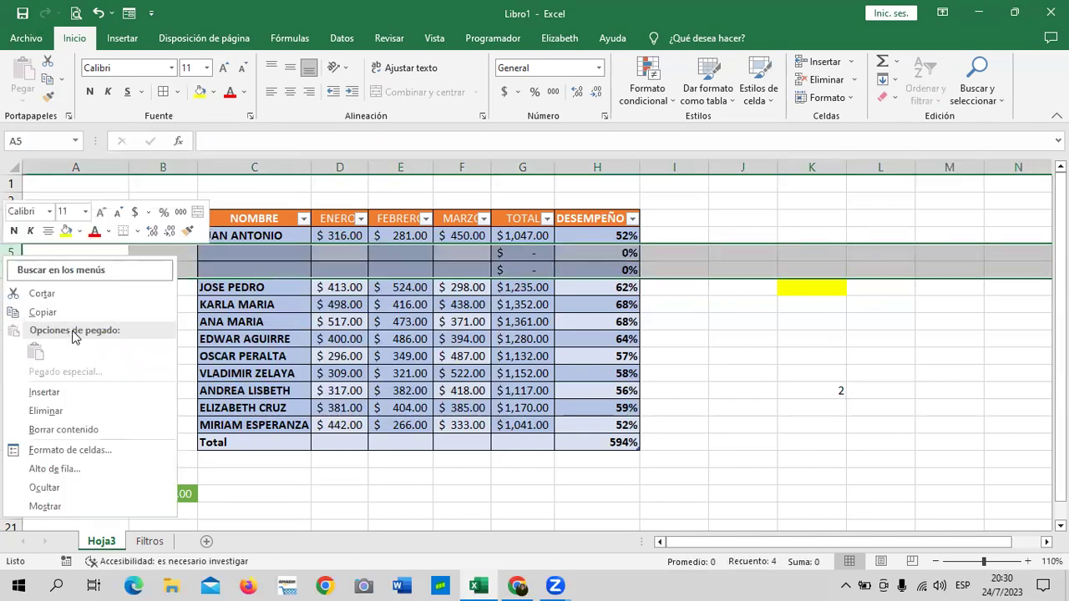
click(67, 411)
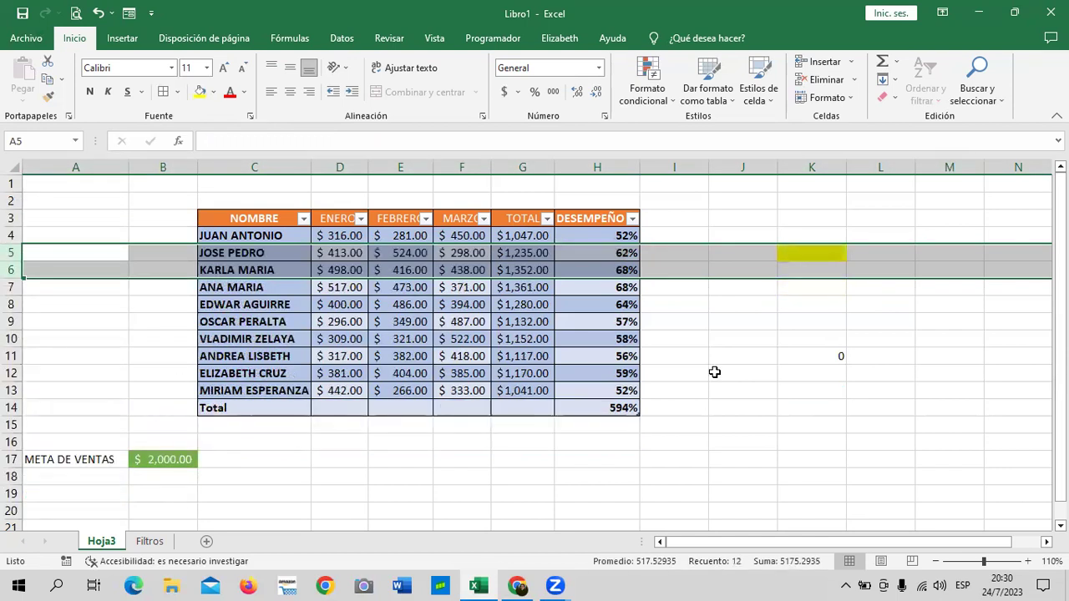
drag(860, 374, 827, 373)
Clear the remaining conditional formatting rules from the entire sheet.
click(807, 258)
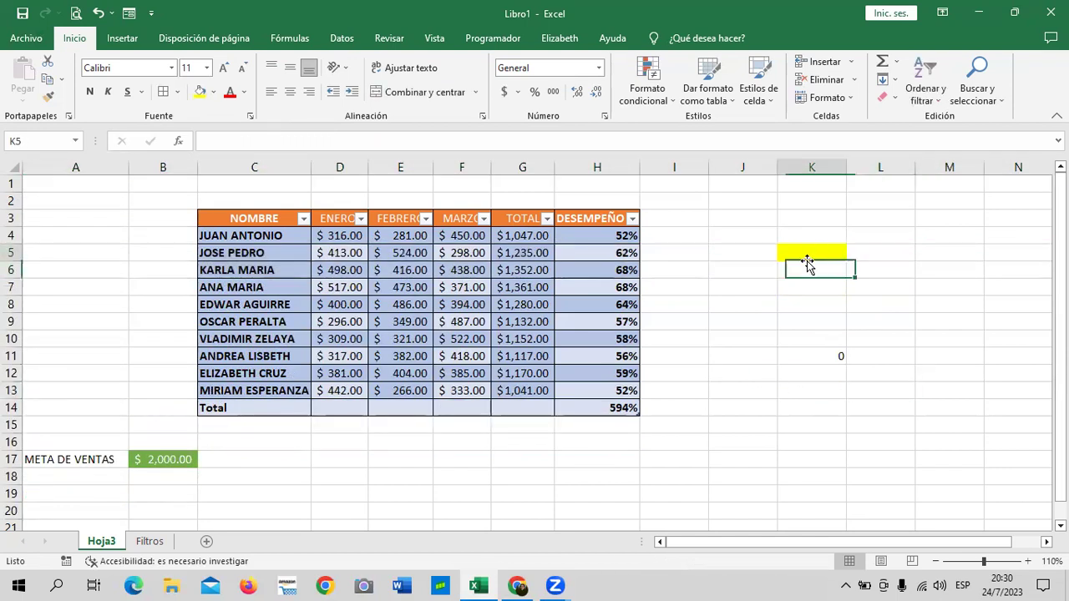
click(645, 93)
mouse_move(733, 317)
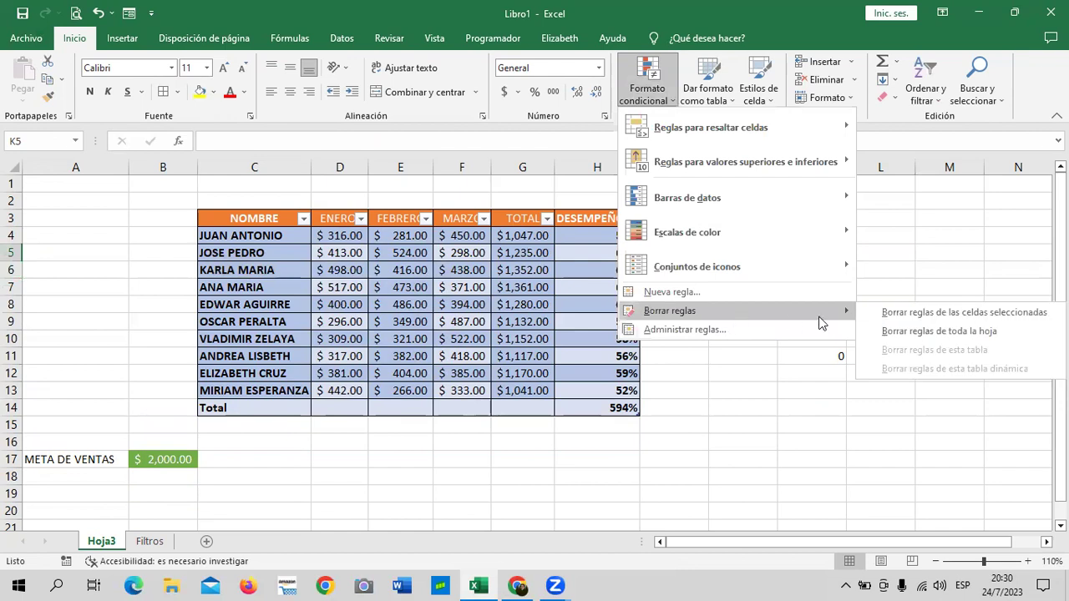
click(977, 336)
click(881, 338)
Delete the blank-count formula from cell K11.
click(815, 357)
key(Delete)
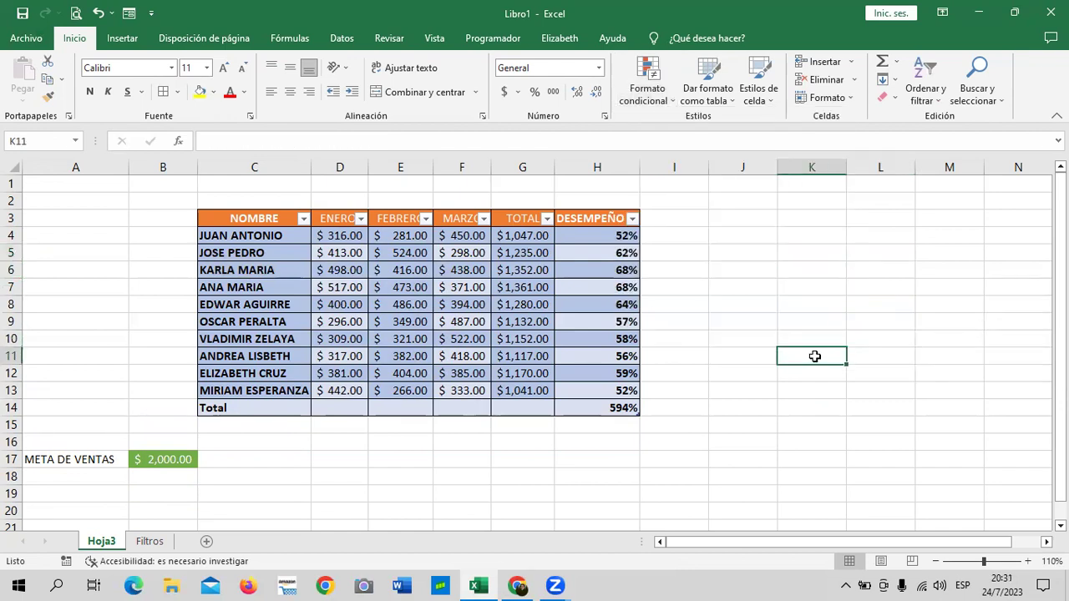
click(864, 440)
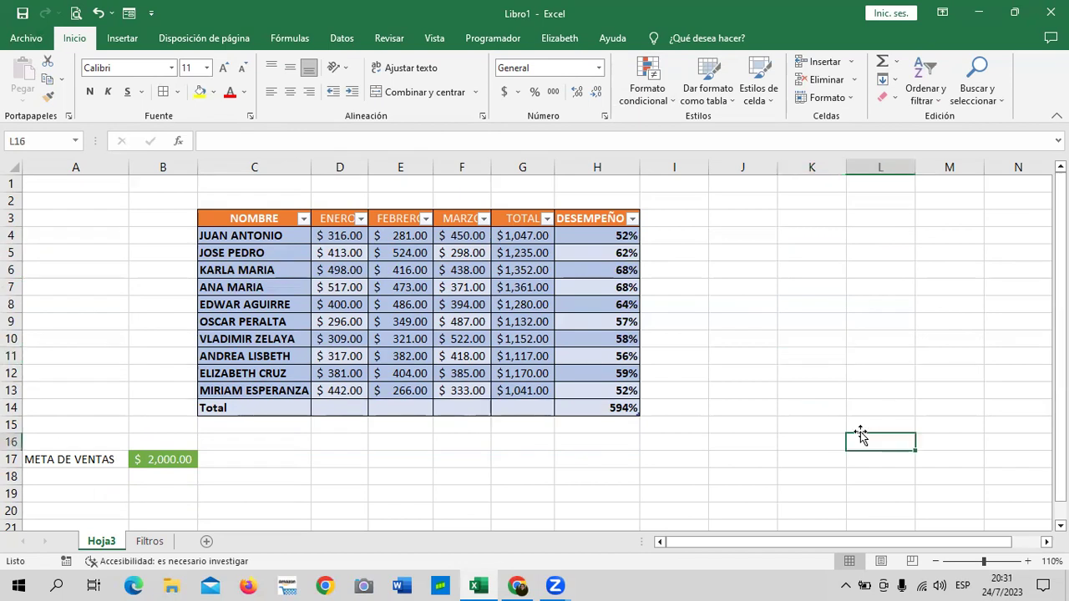
click(825, 326)
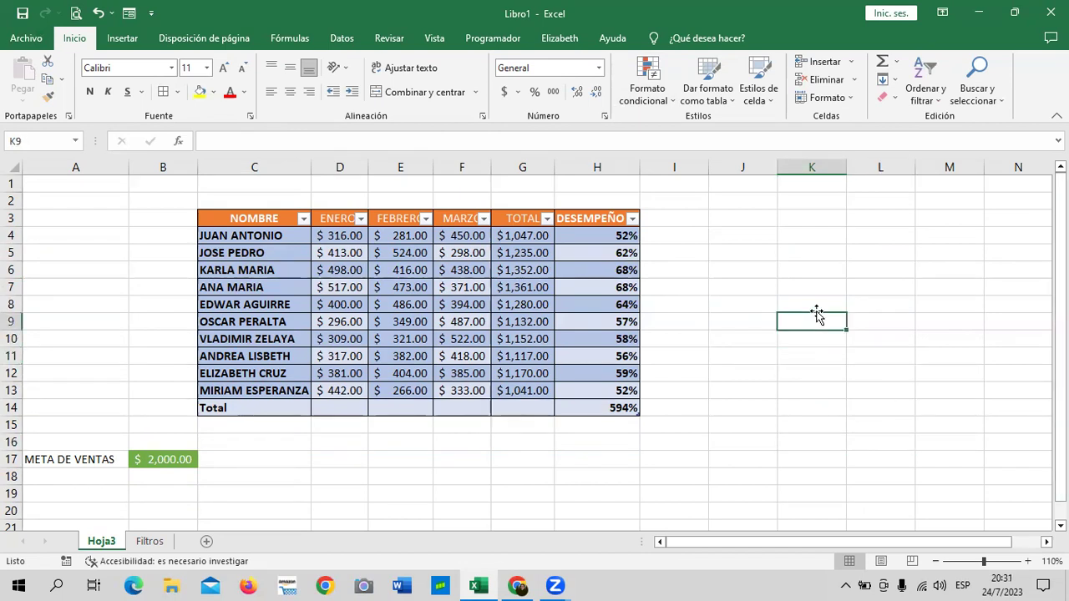
Show the Diseño de tabla tab and inspect the totals row cells C14 through H14.
click(590, 407)
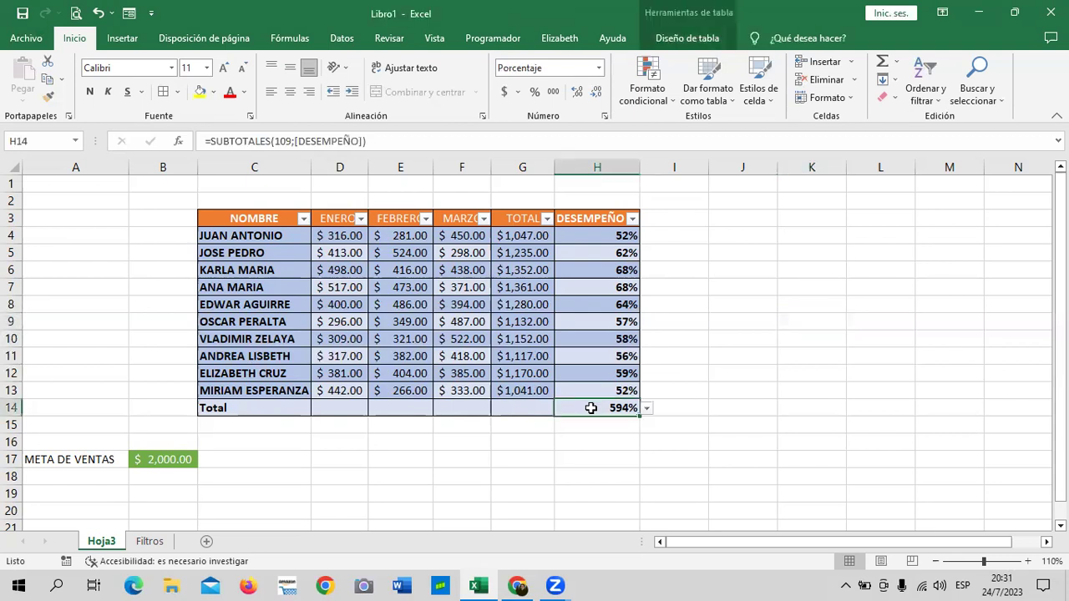
click(690, 40)
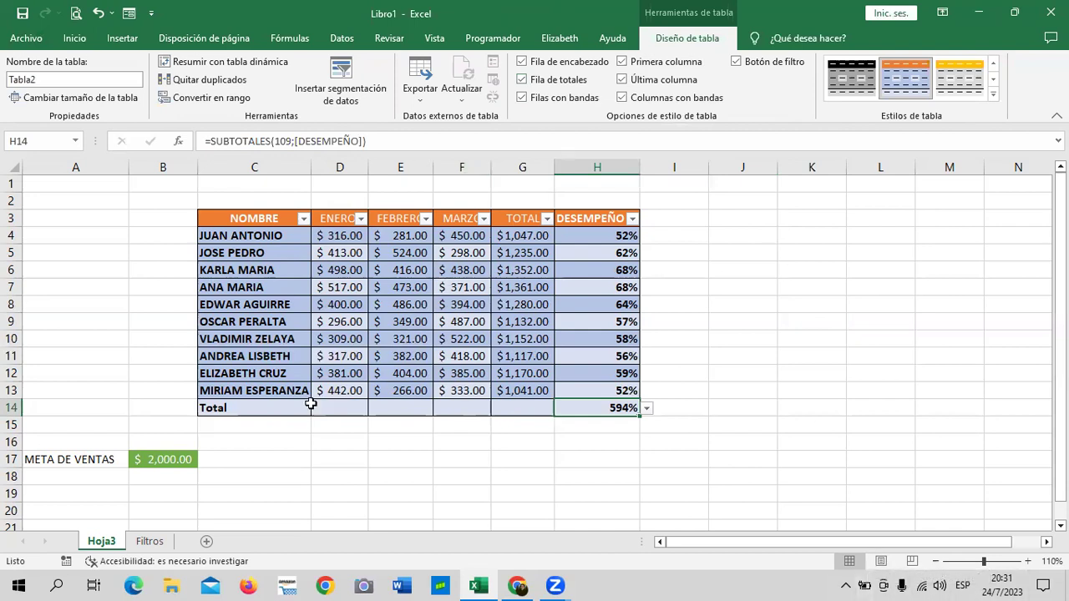
click(274, 409)
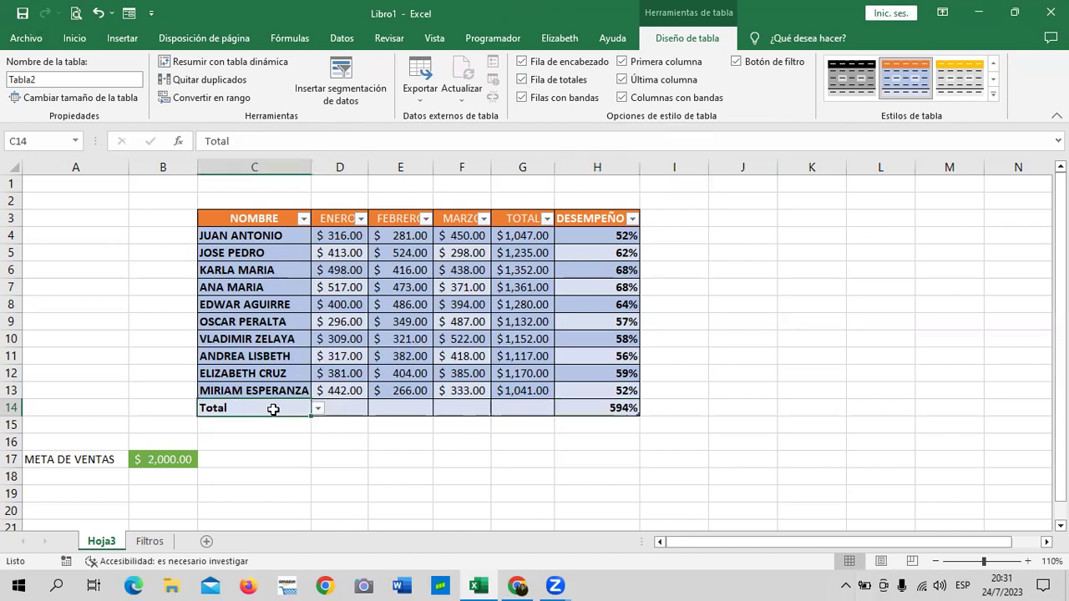
click(341, 408)
click(419, 405)
click(475, 411)
click(528, 408)
click(585, 407)
click(528, 411)
click(478, 409)
click(420, 408)
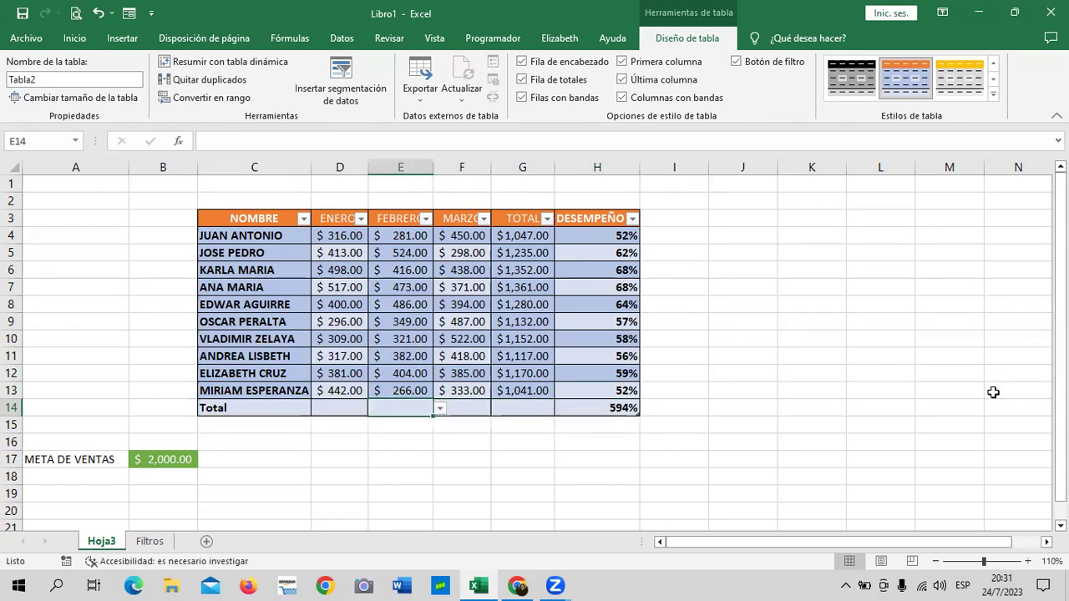
Try Más funciones for the DESEMPEÑO total in H14, cancel, and reopen its function list.
click(614, 408)
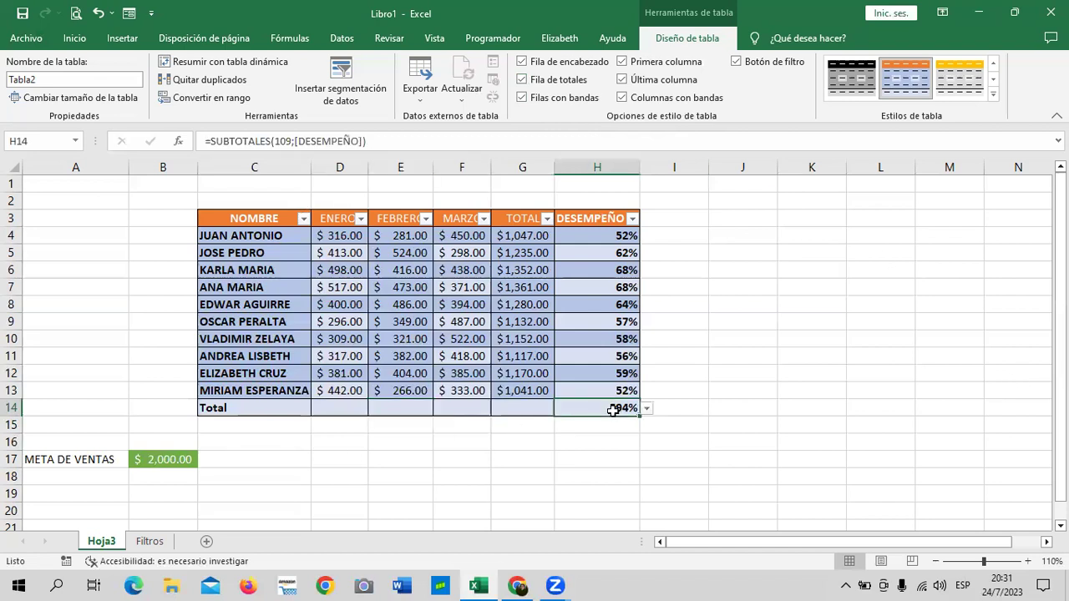
click(647, 409)
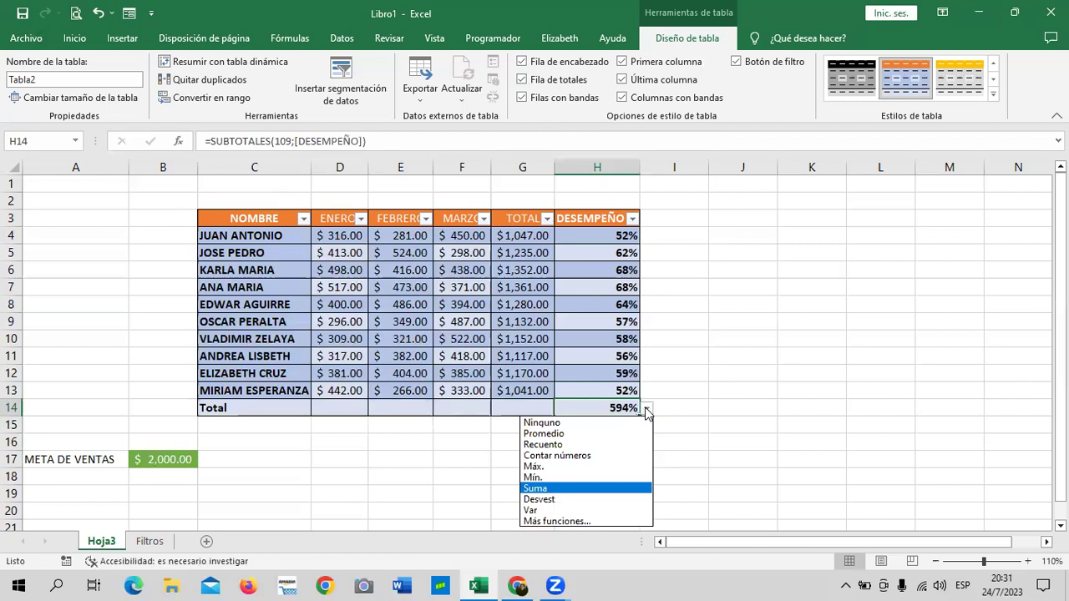
click(556, 521)
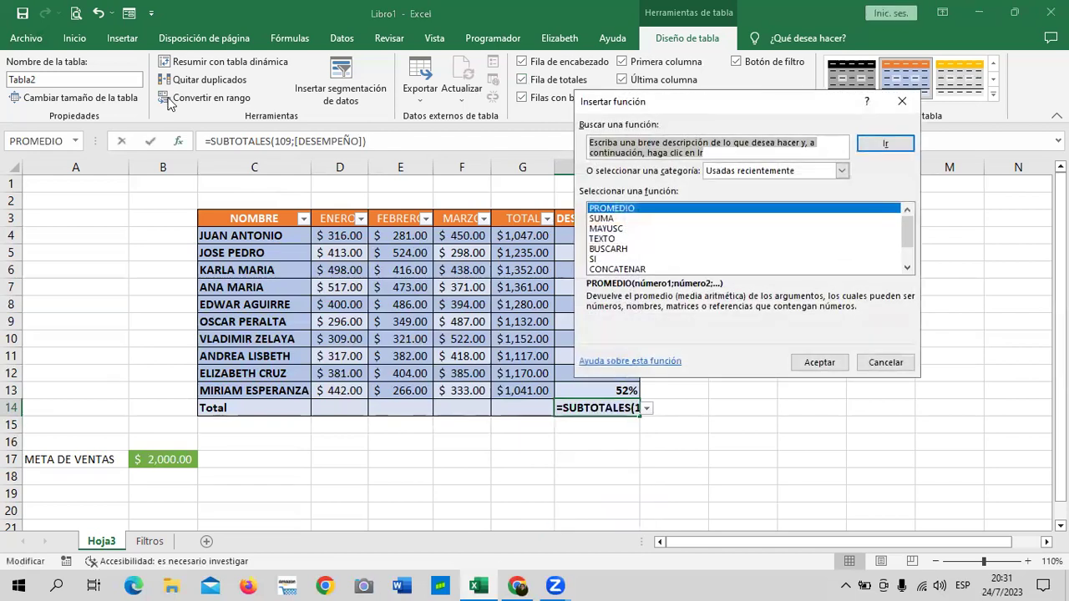
drag(715, 107, 639, 137)
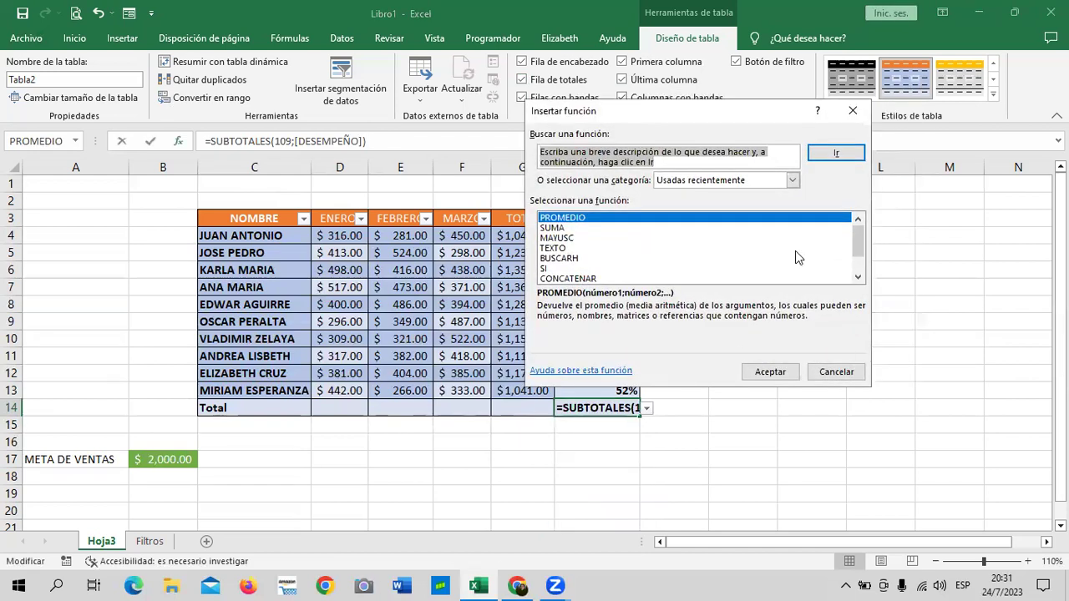
click(850, 108)
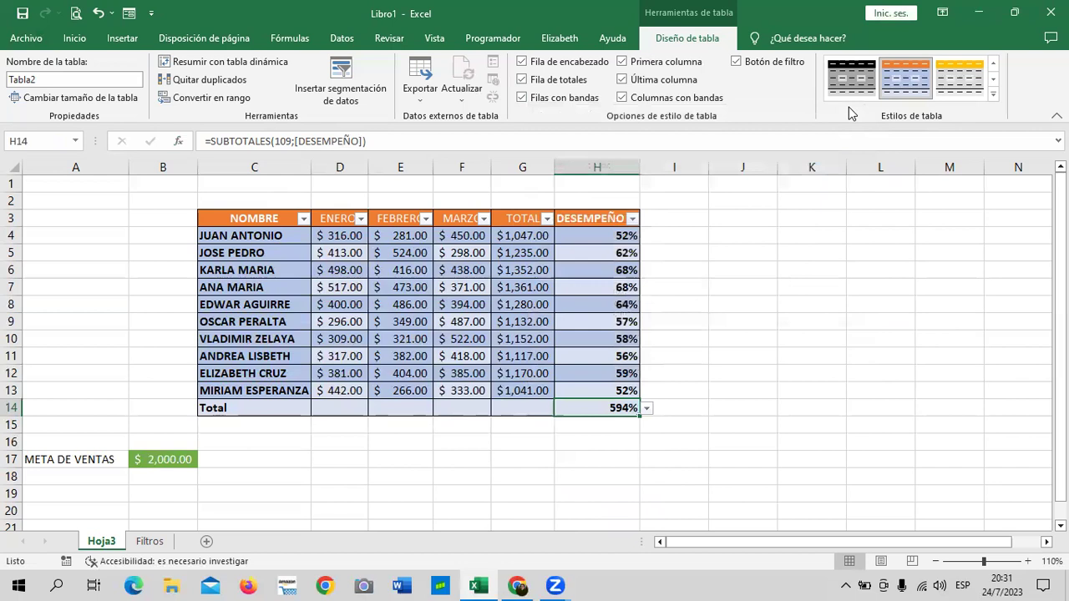
click(647, 409)
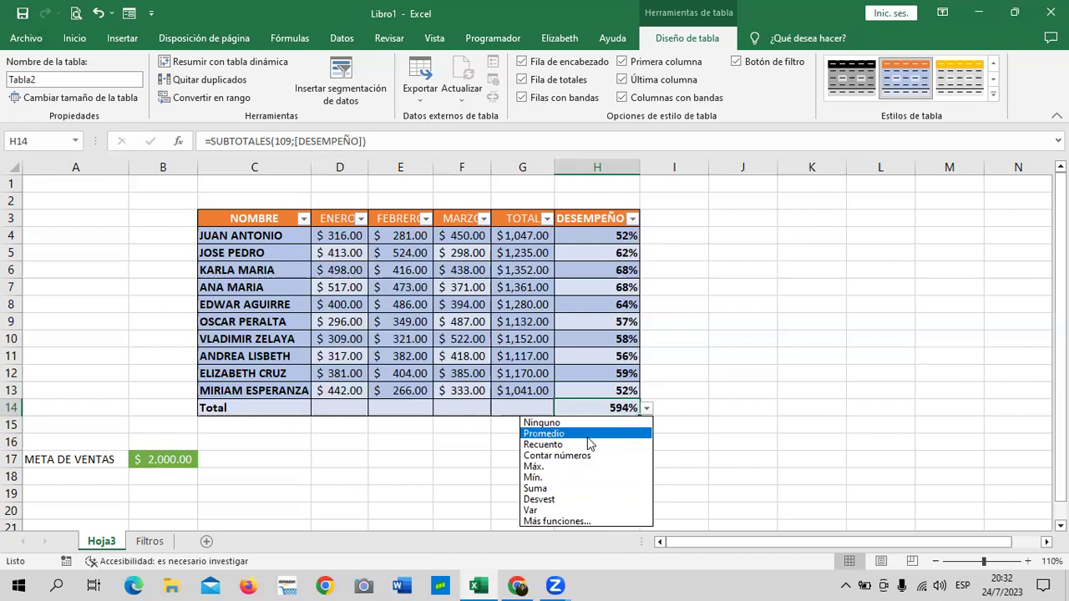
Set the DESEMPEÑO total to none and make G14 sum the TOTAL column.
click(596, 424)
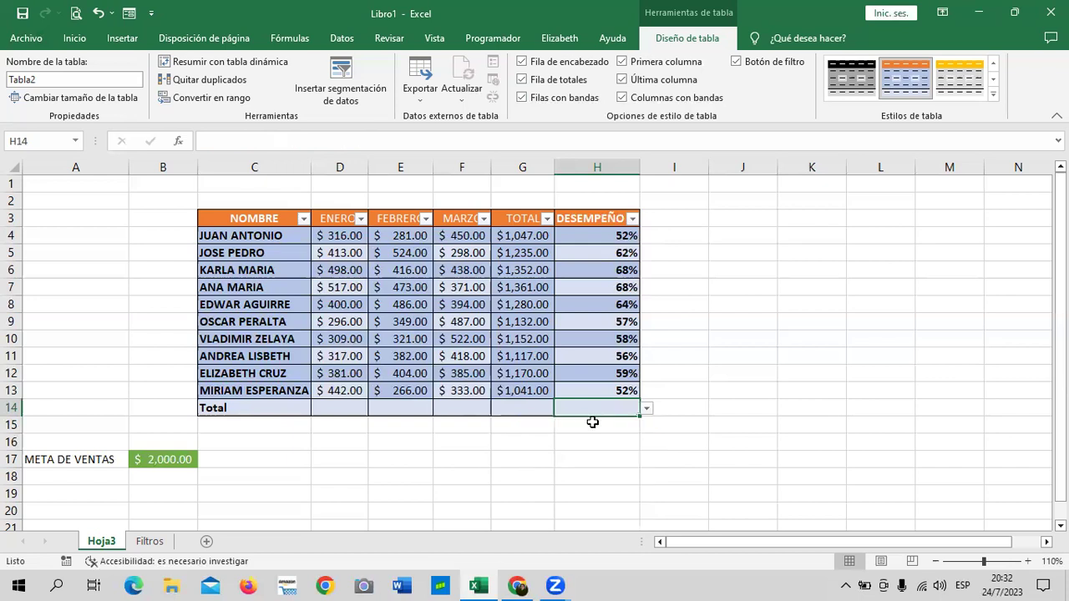
click(497, 403)
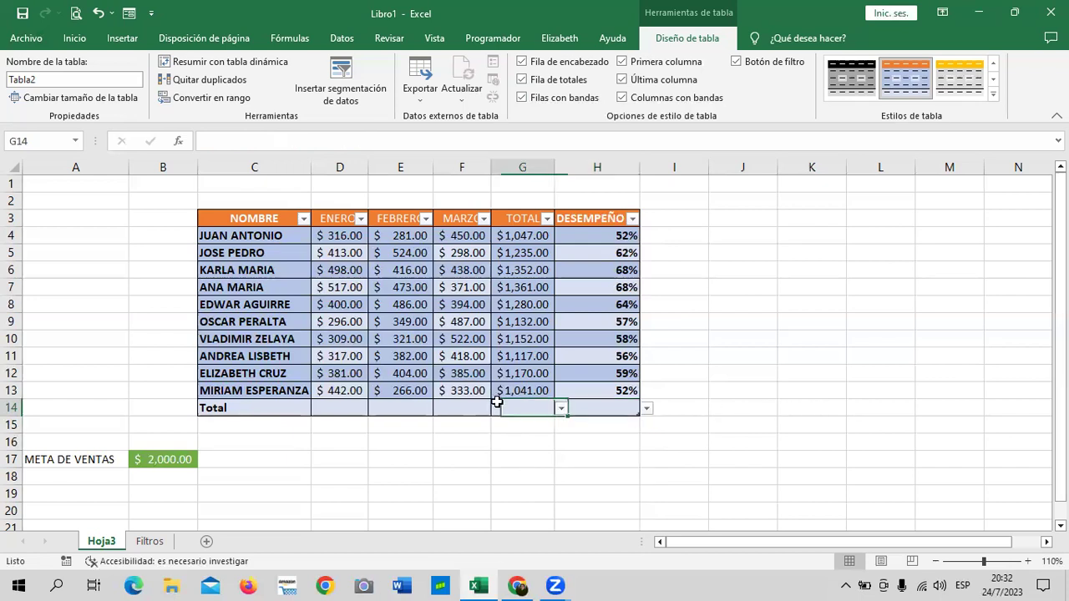
click(561, 408)
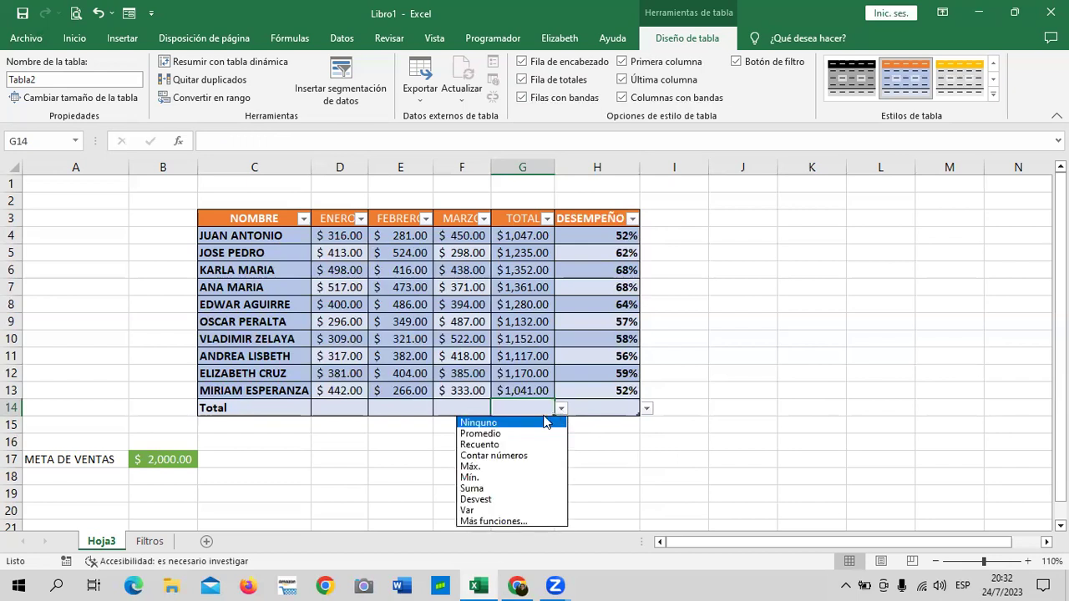
click(509, 489)
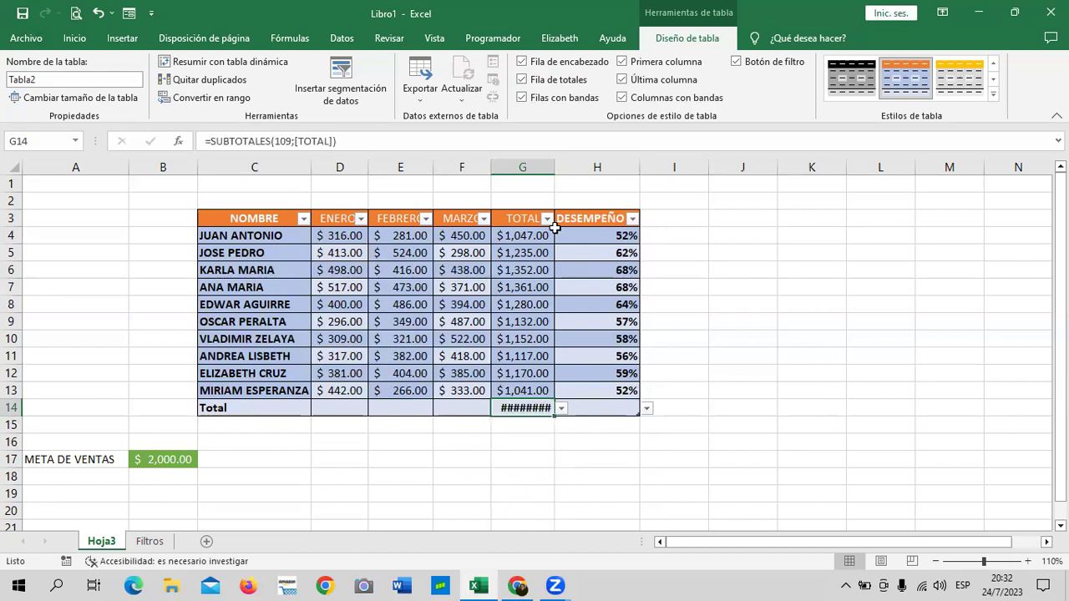
click(660, 478)
Widen column G so the TOTAL grand total displays fully.
click(521, 409)
drag(554, 166, 572, 170)
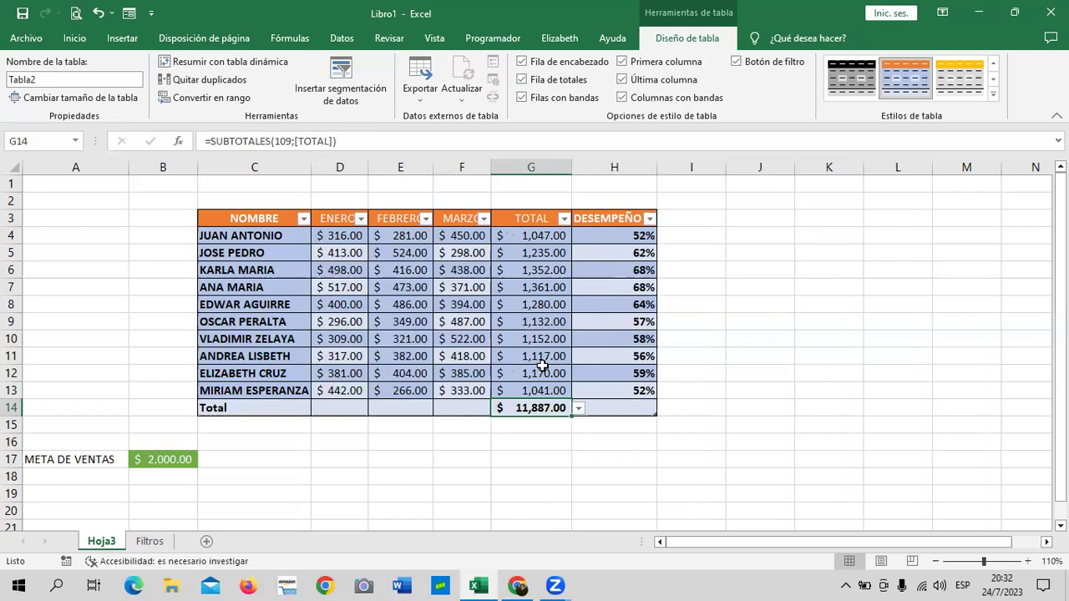
click(724, 438)
click(557, 411)
click(632, 436)
Try a count for the MARZO total in F14, then clear it.
click(460, 405)
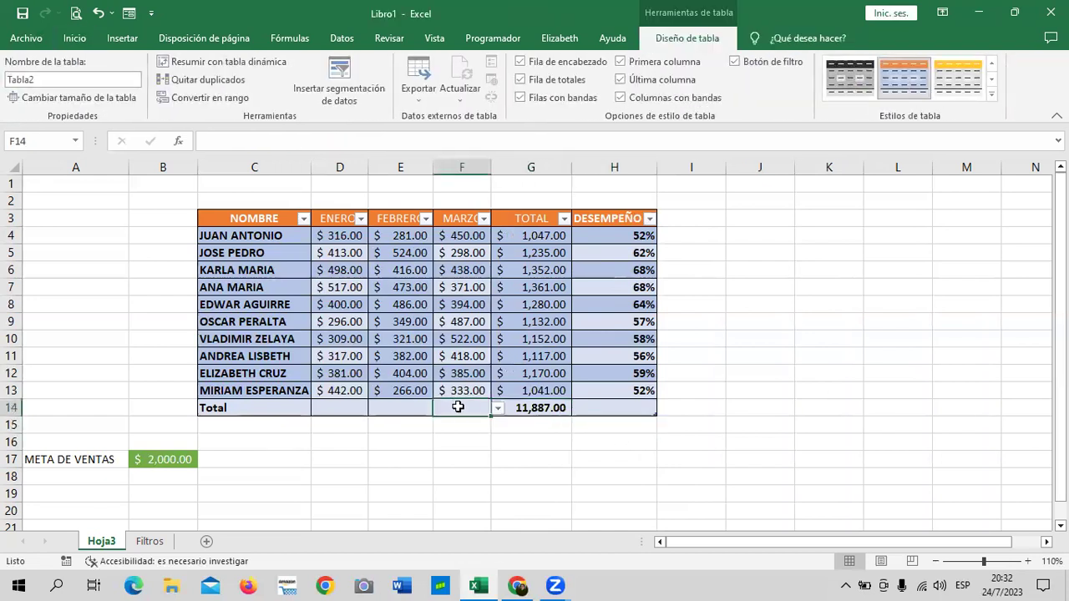
click(499, 408)
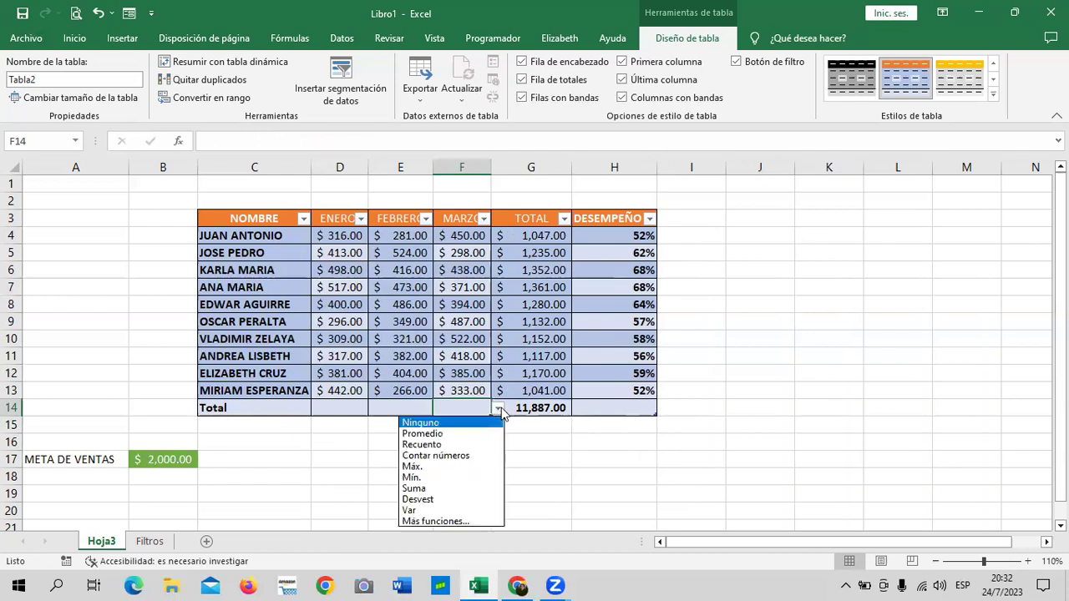
click(472, 442)
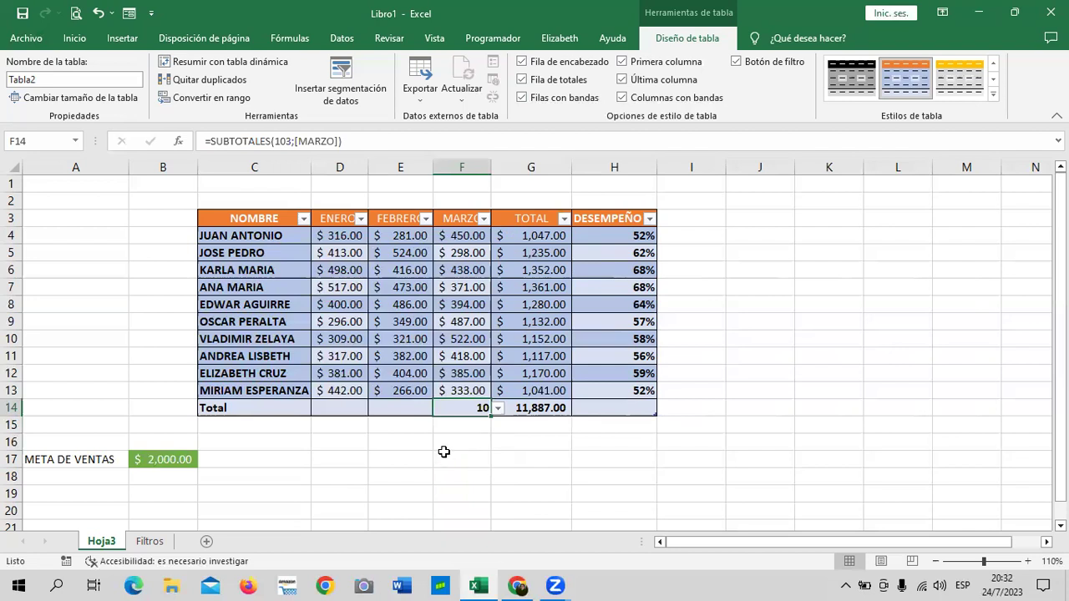
click(451, 237)
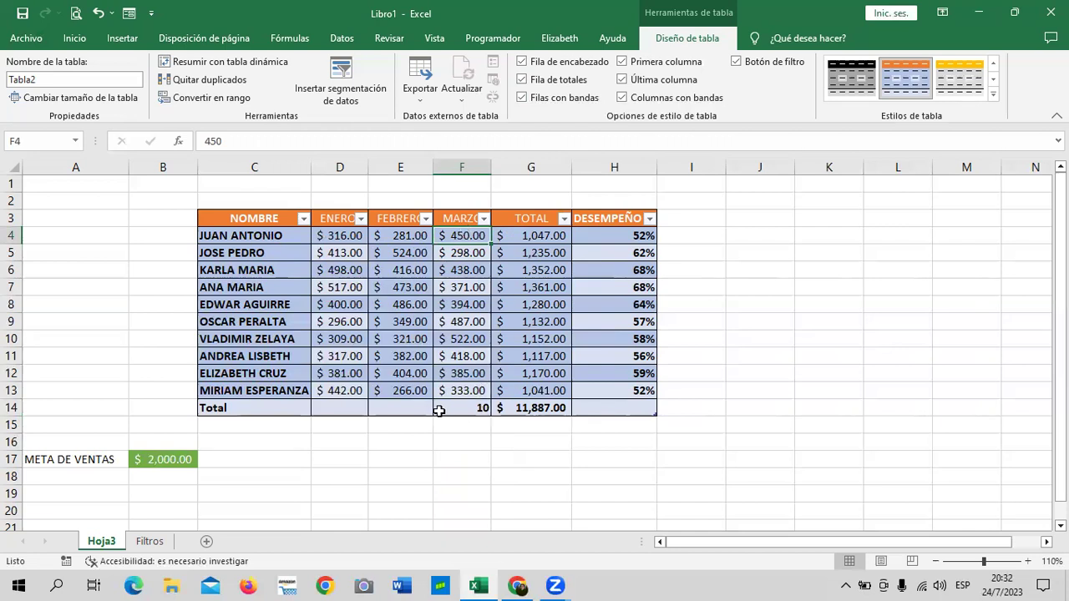
click(470, 406)
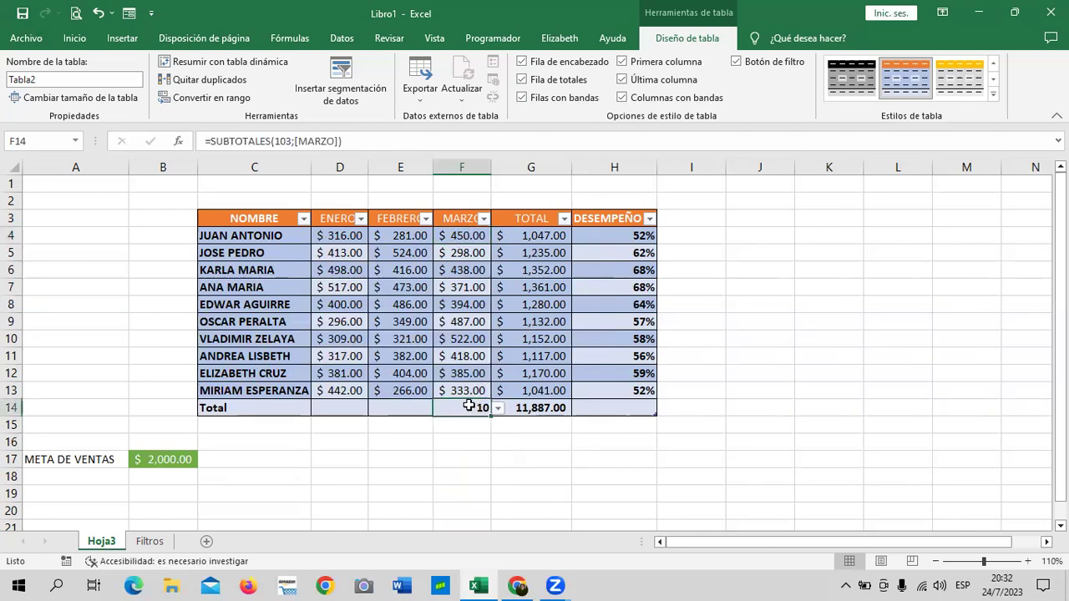
key(Delete)
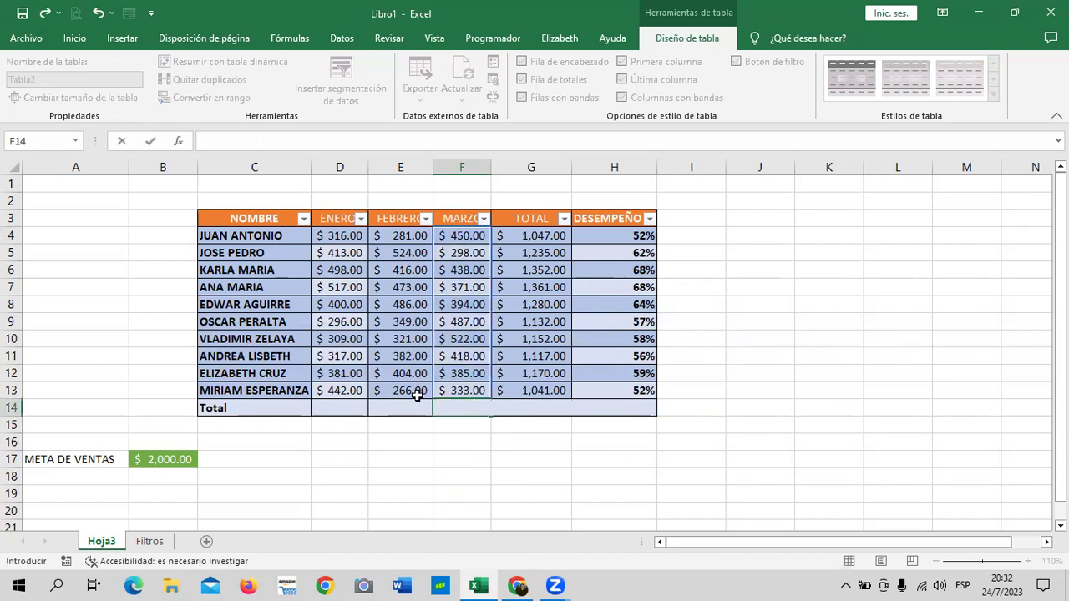
click(393, 451)
Make the Total row count the names in C14 and average ENERO in D14.
click(282, 407)
click(317, 407)
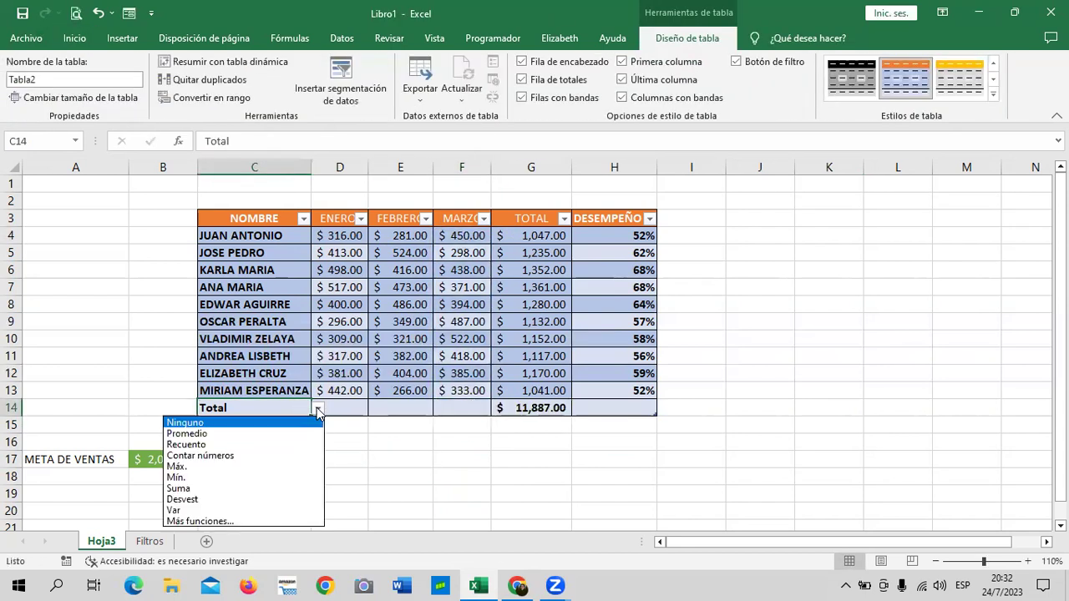
click(267, 446)
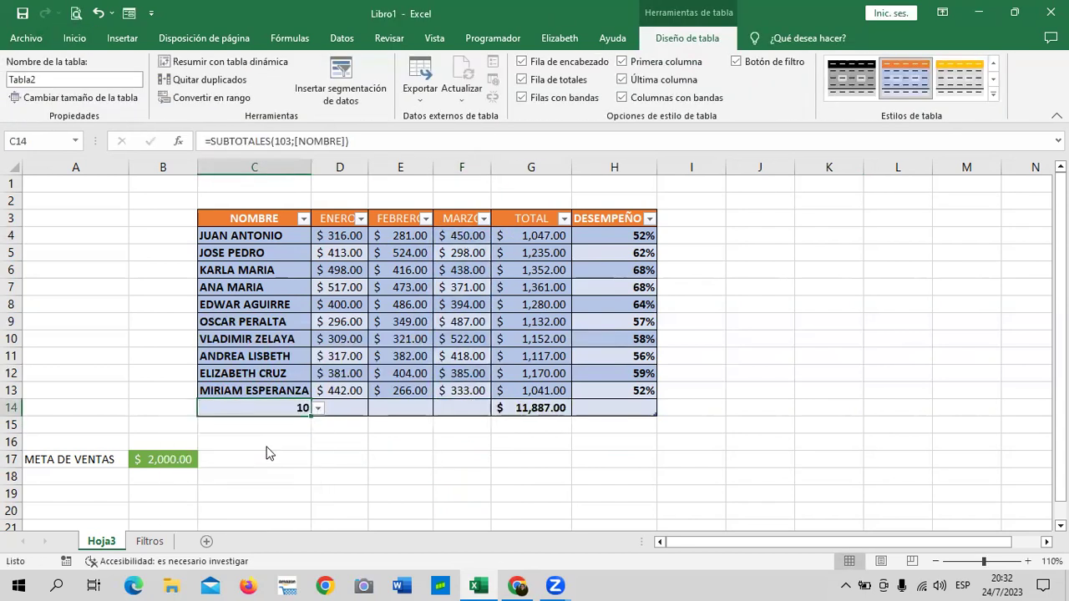
click(413, 474)
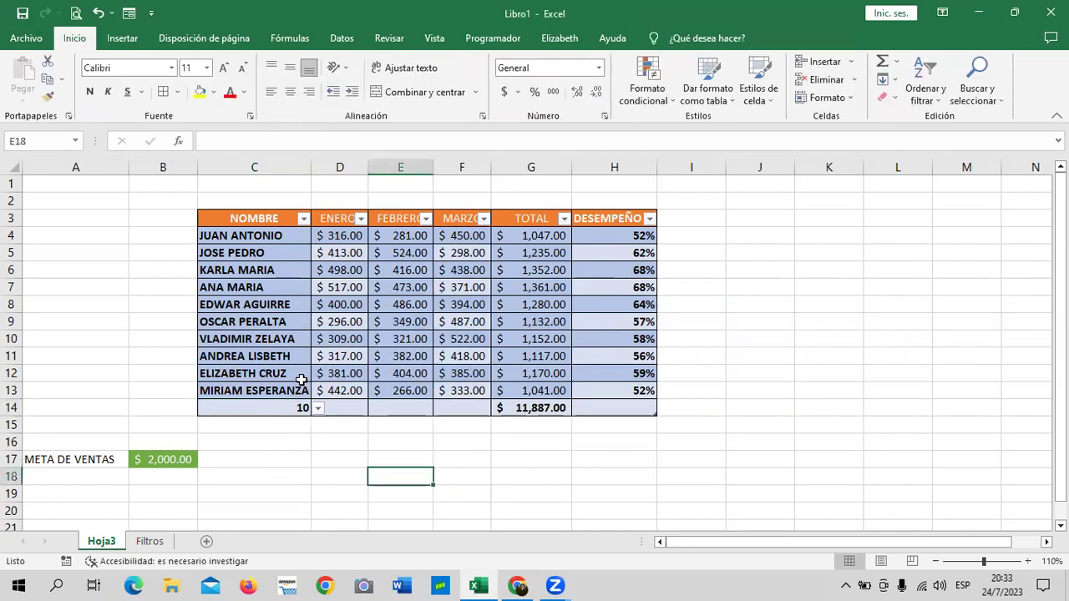
click(342, 409)
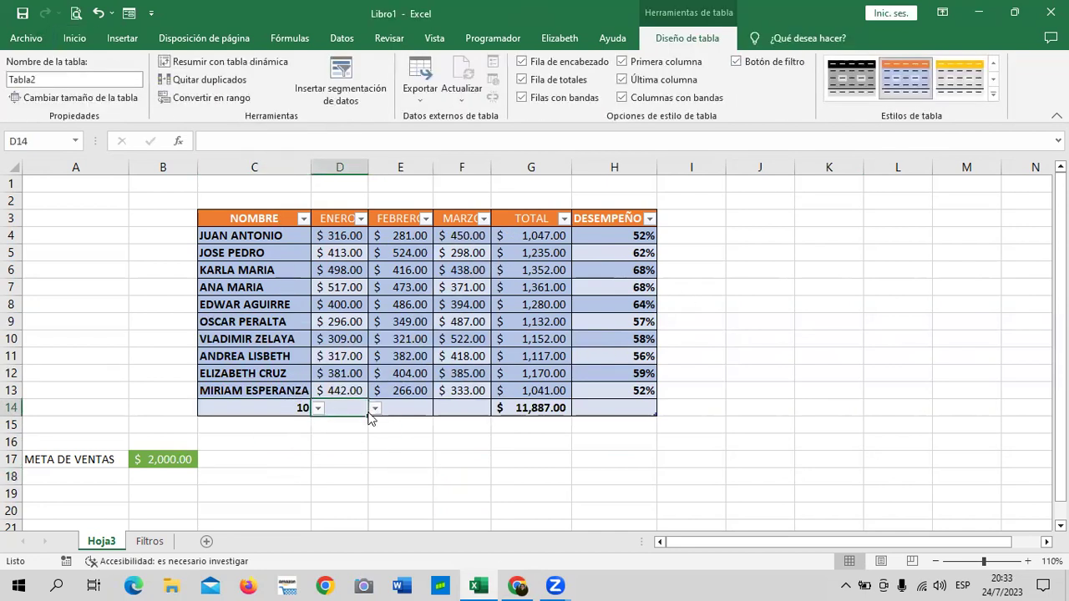
click(376, 407)
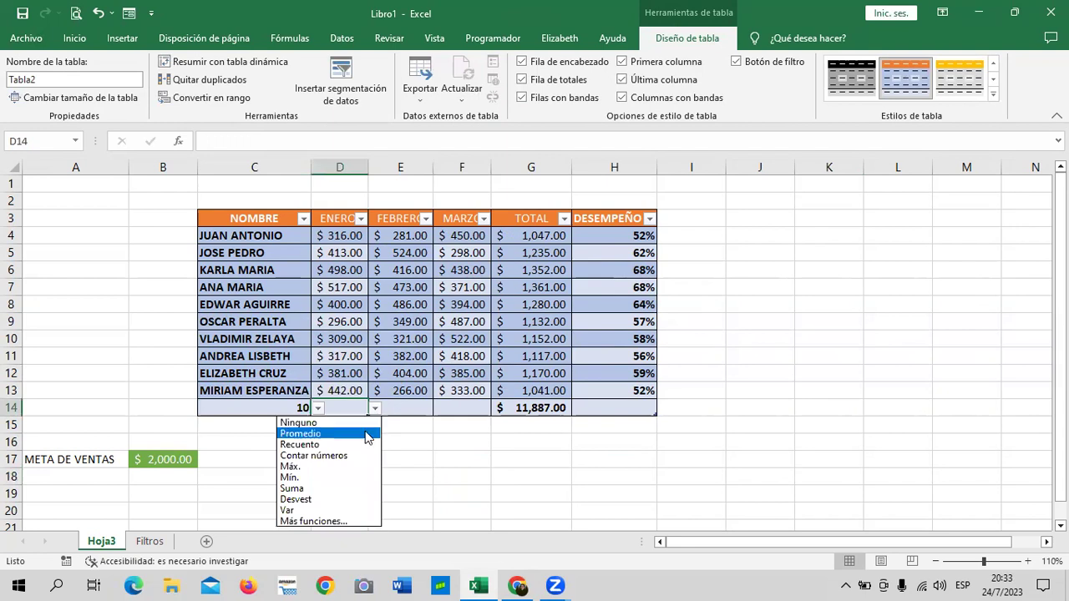
click(364, 431)
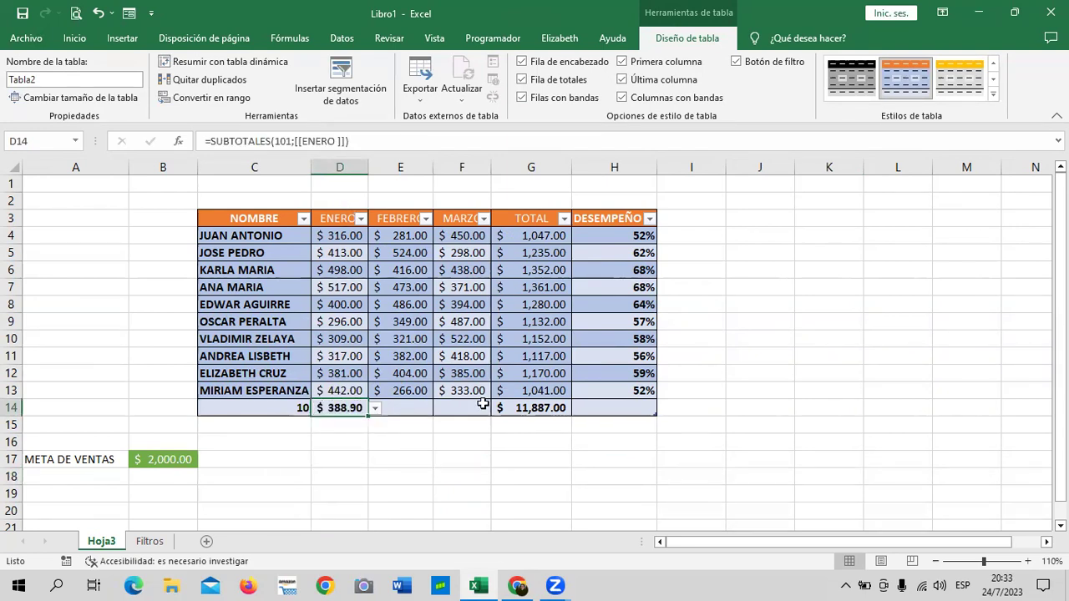
Show FEBRERO's minimum in E14 and MARZO's maximum in F14.
click(410, 406)
click(441, 409)
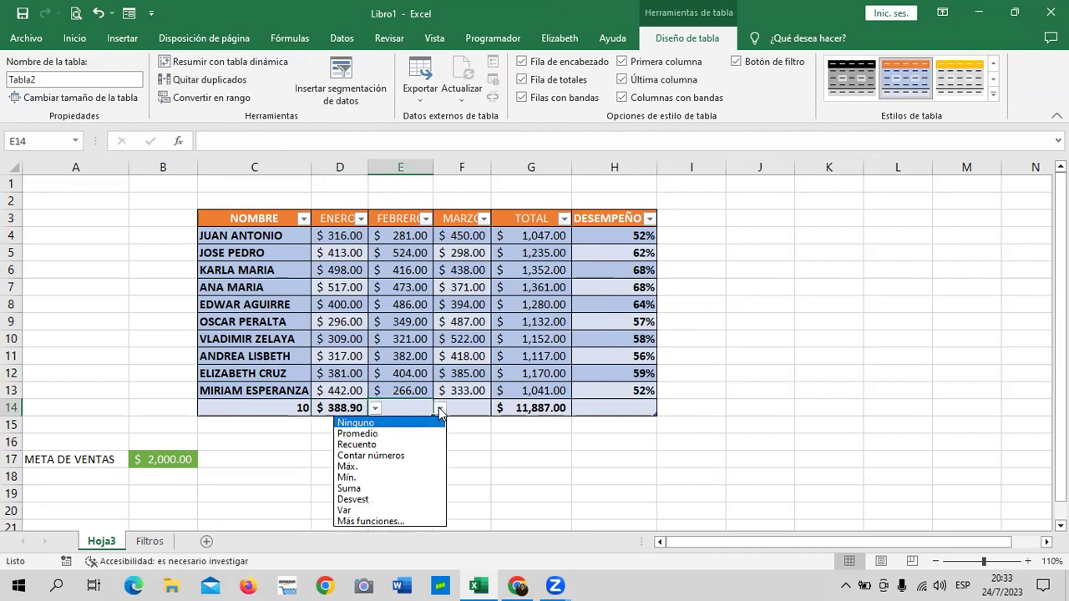
click(388, 479)
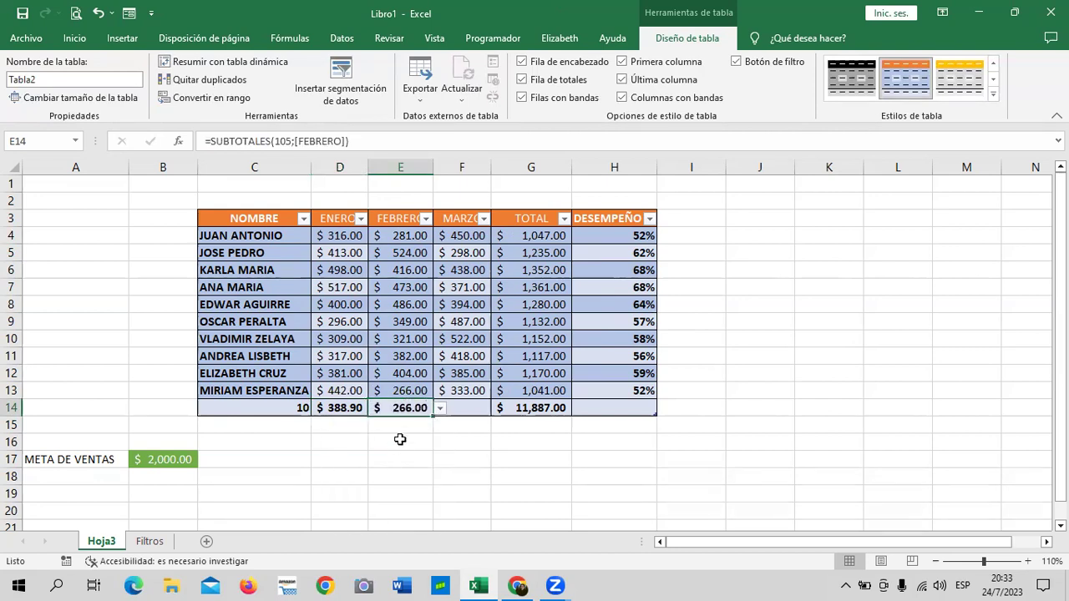
click(483, 407)
click(497, 407)
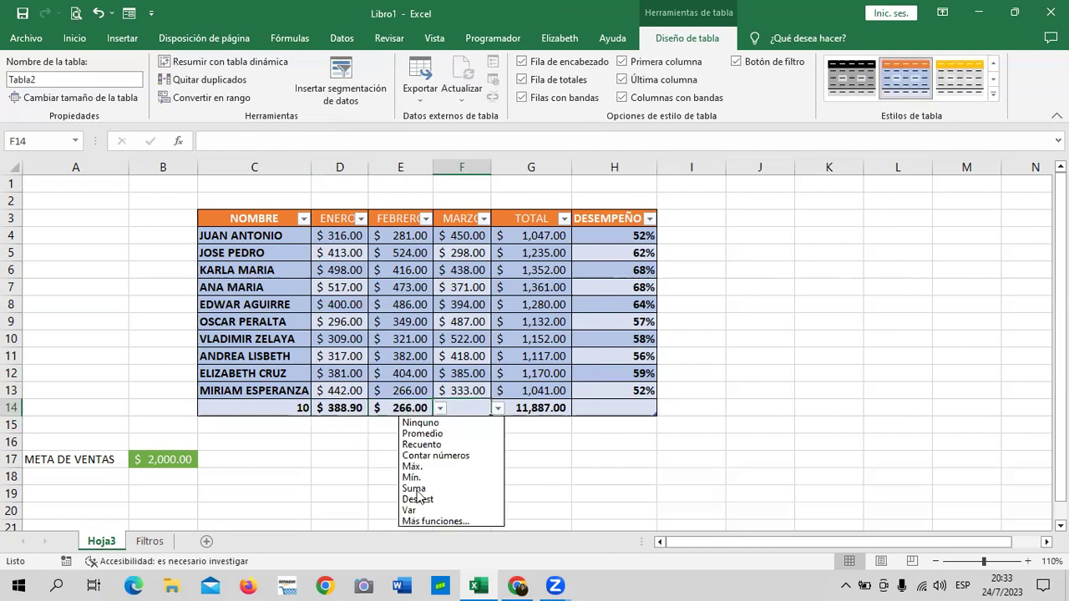
click(433, 466)
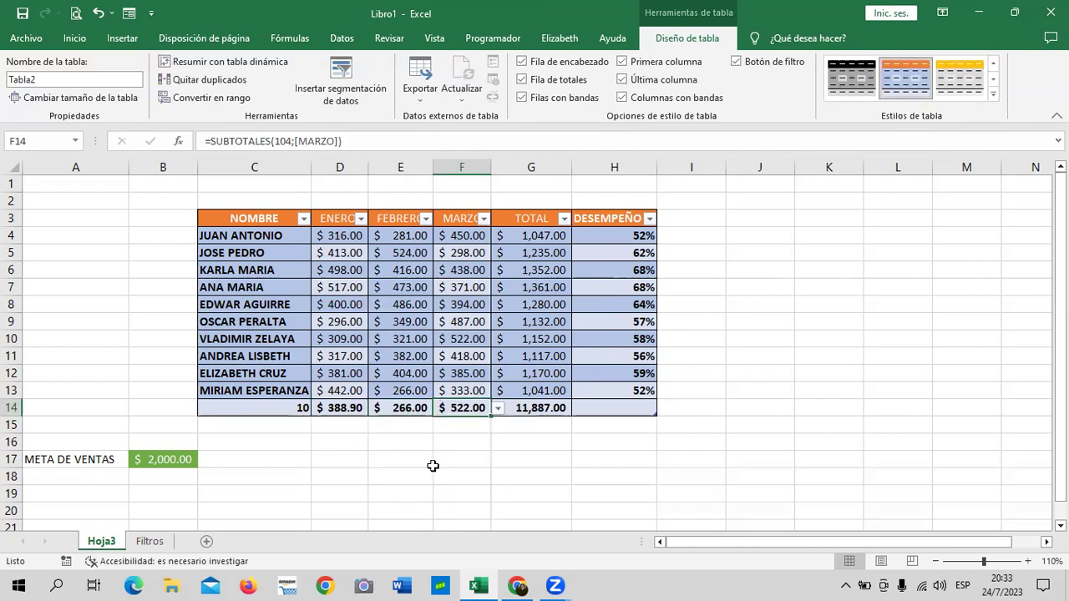
click(531, 477)
click(296, 408)
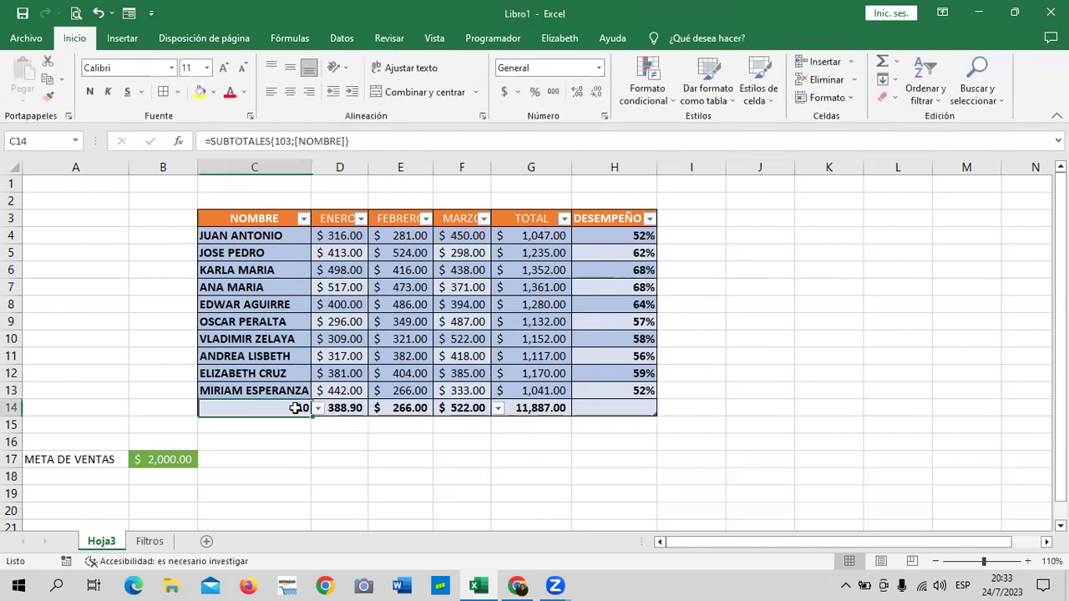
click(345, 409)
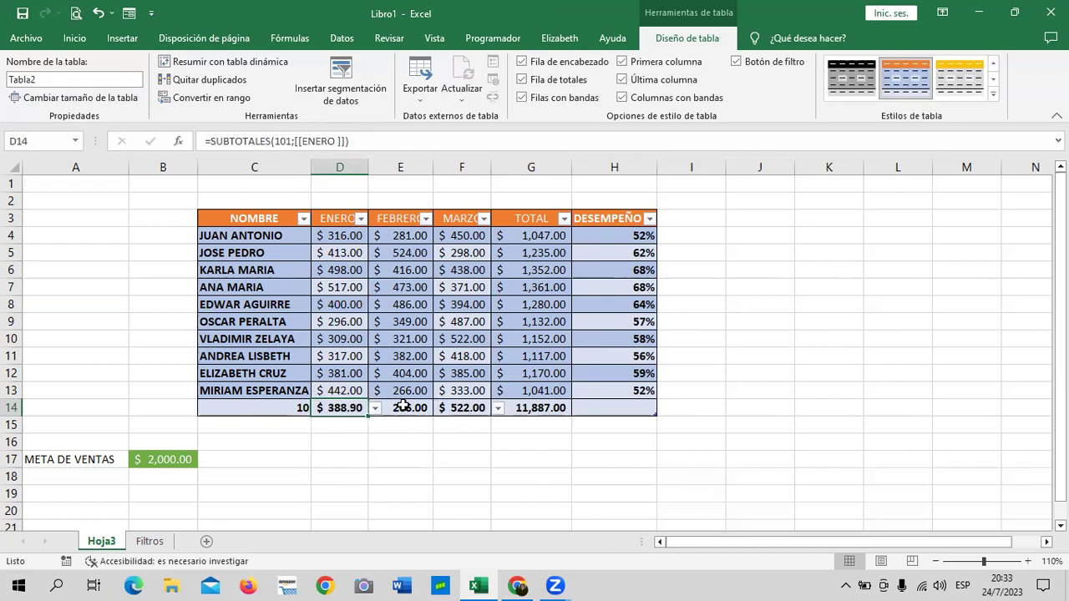
click(404, 407)
click(461, 408)
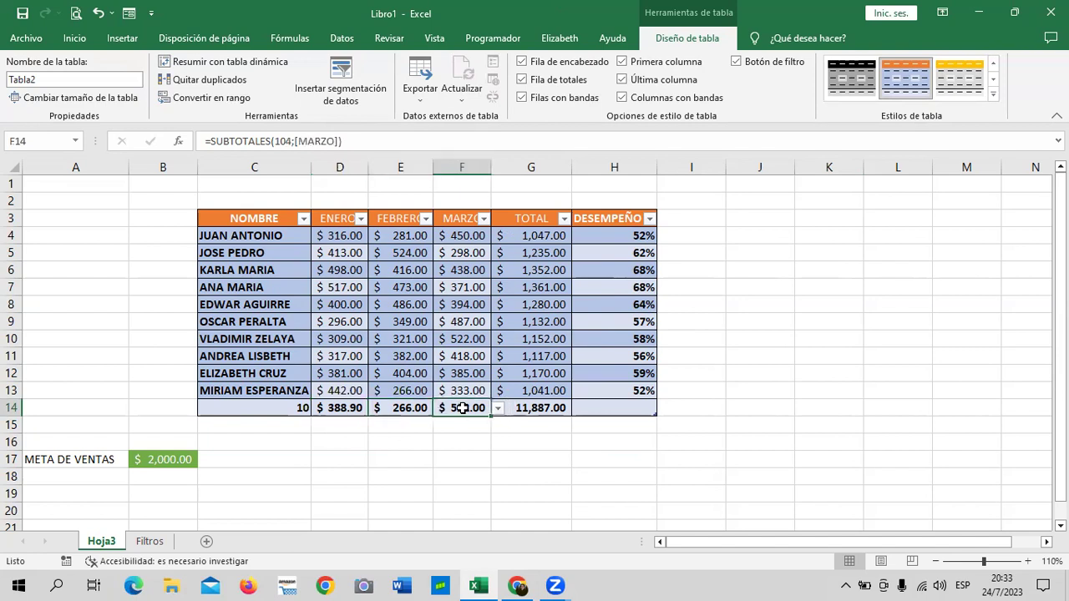
click(514, 408)
click(636, 407)
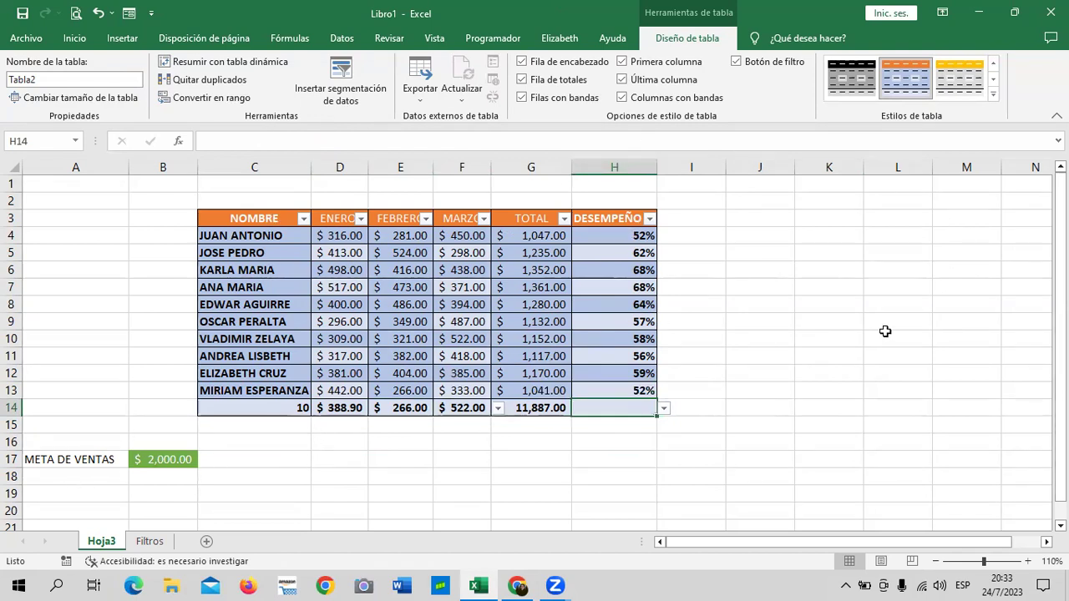
click(807, 406)
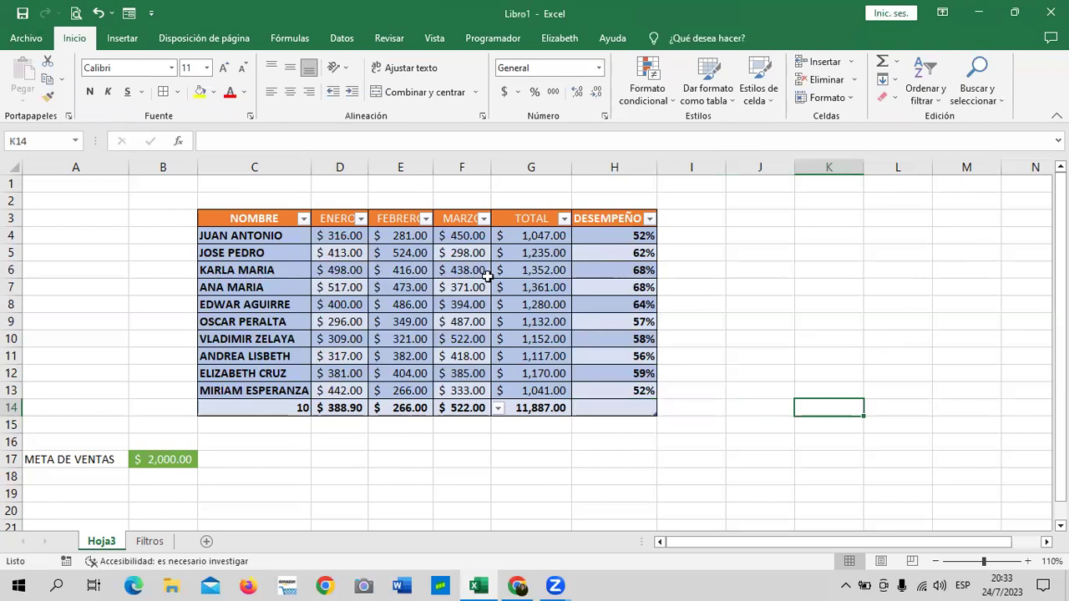
click(386, 272)
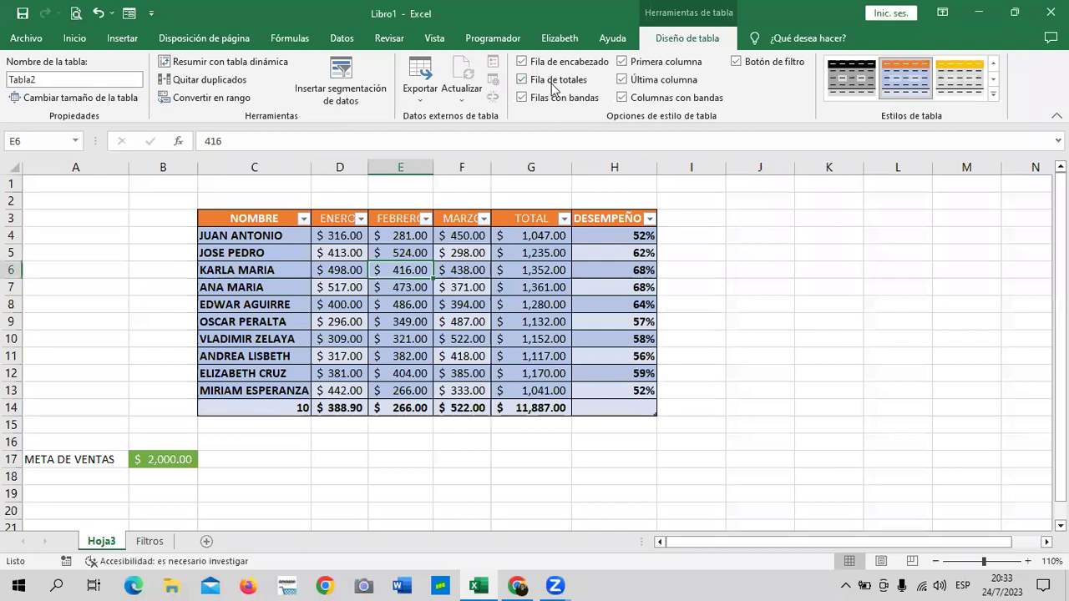
Turn off the table's totals row and click through cells in the table.
click(519, 79)
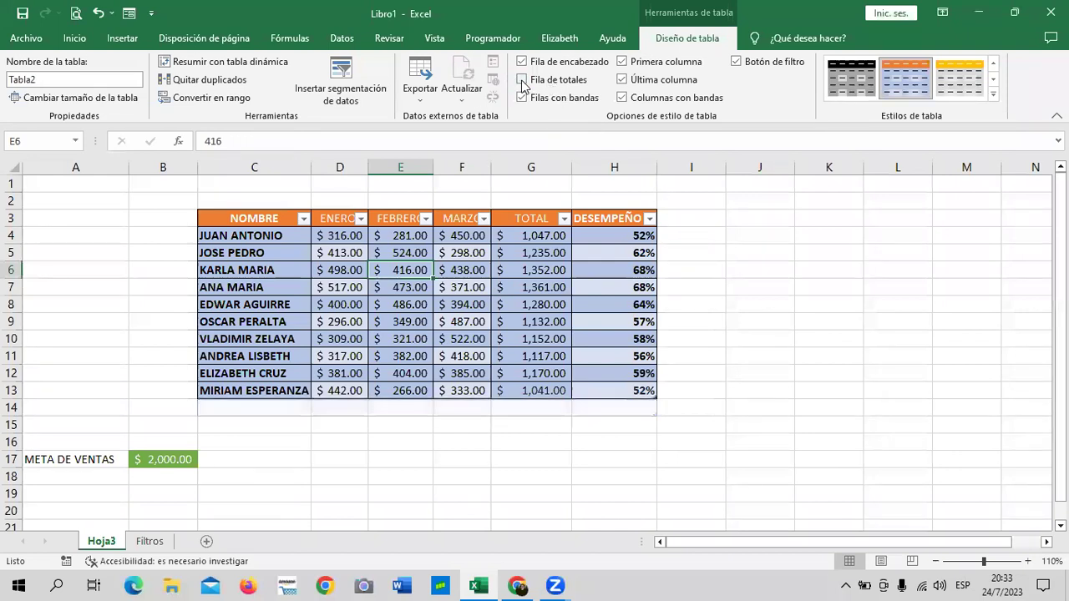
click(898, 459)
click(543, 410)
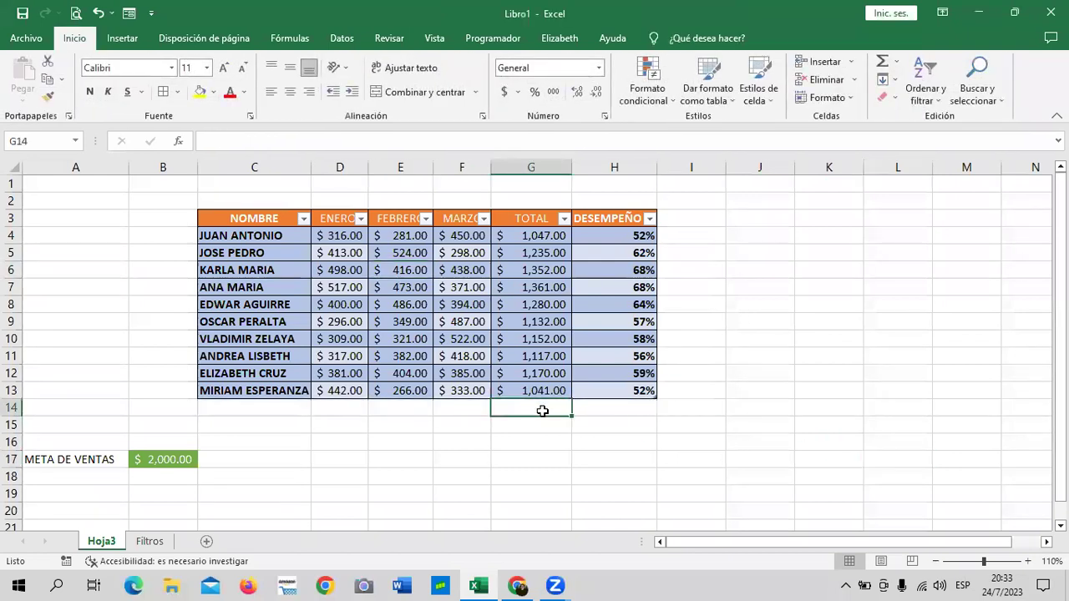
click(264, 411)
click(280, 390)
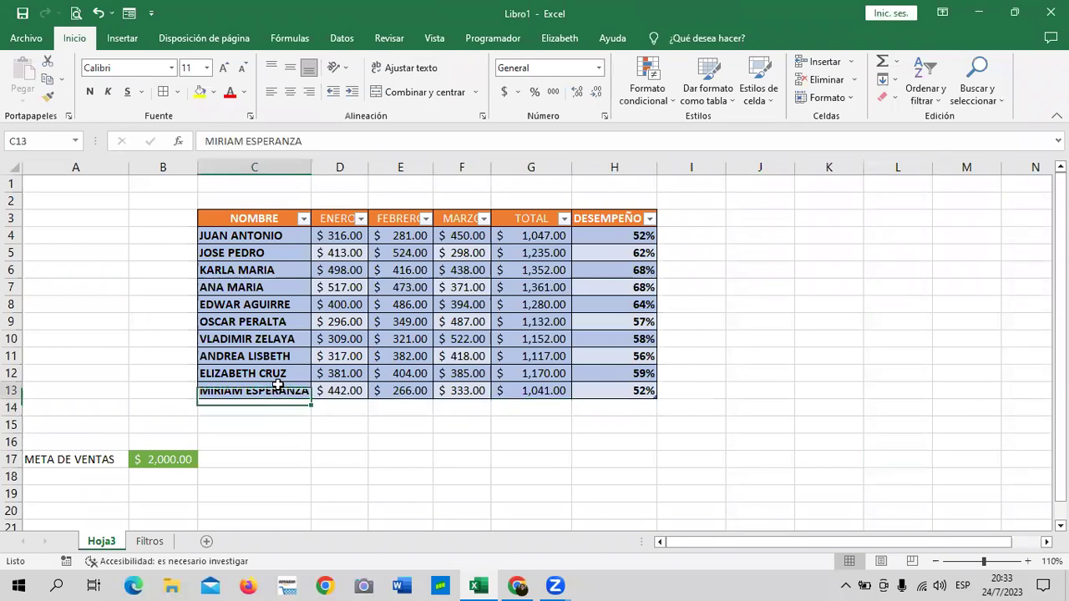
click(427, 392)
click(541, 391)
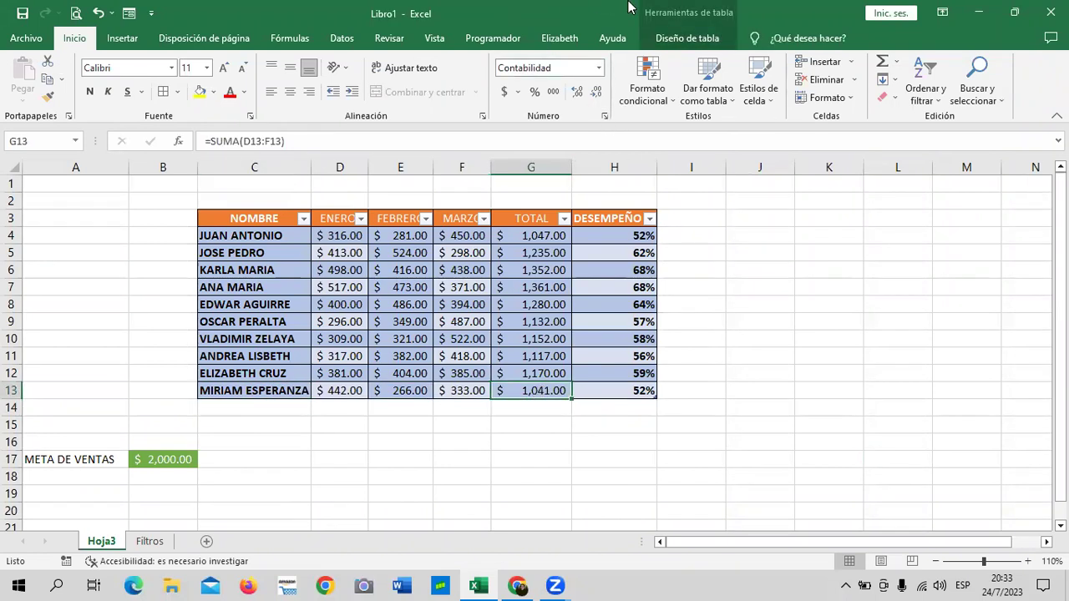
Turn the totals row back on and check the G14 sum and F14 maximum formulas.
click(686, 38)
click(537, 80)
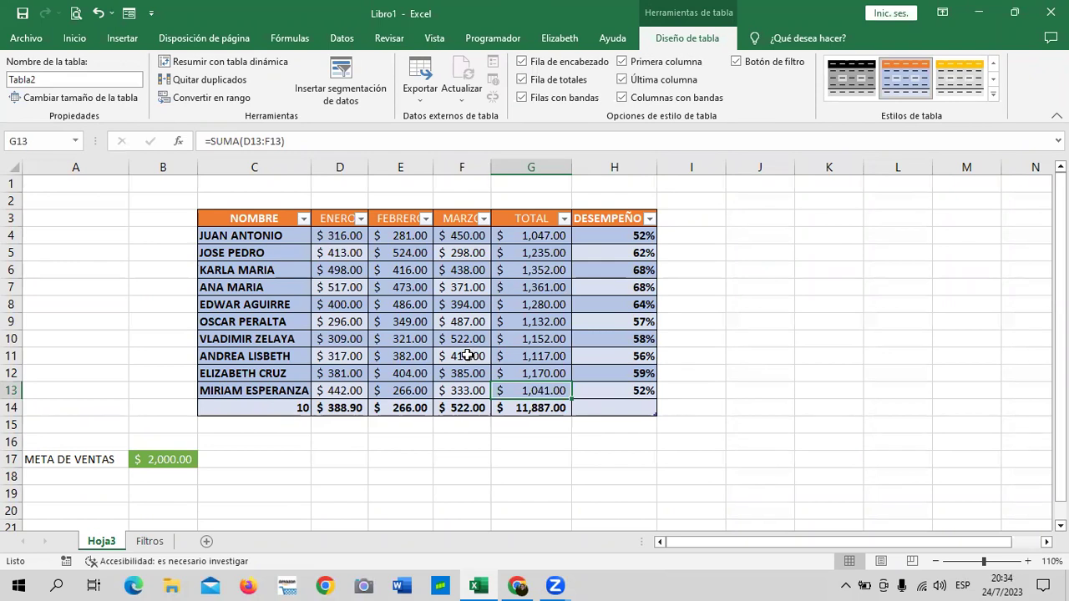
click(590, 441)
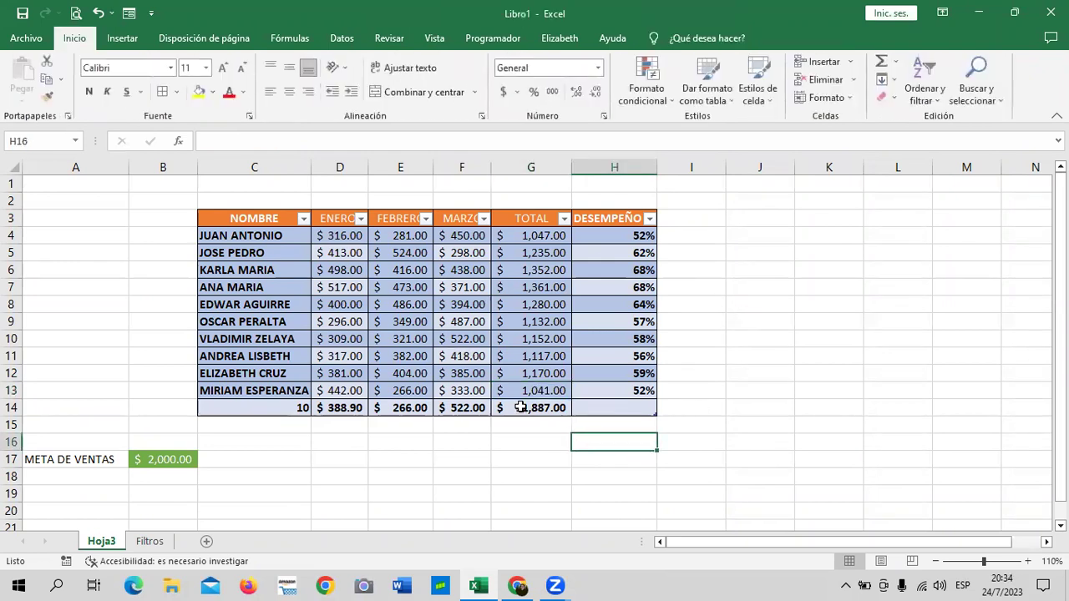
click(519, 408)
click(467, 410)
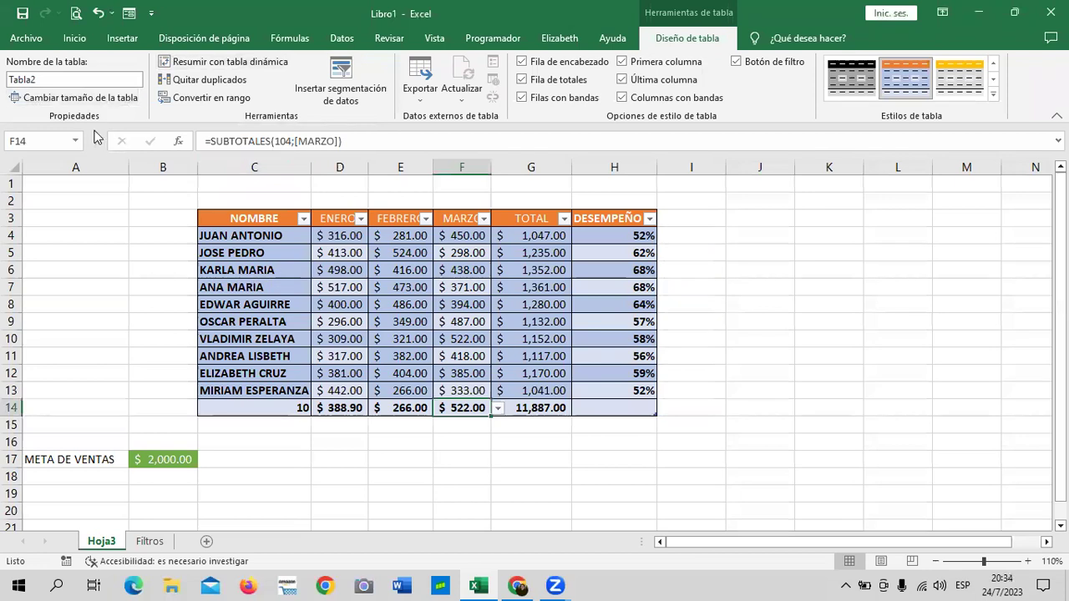
click(100, 97)
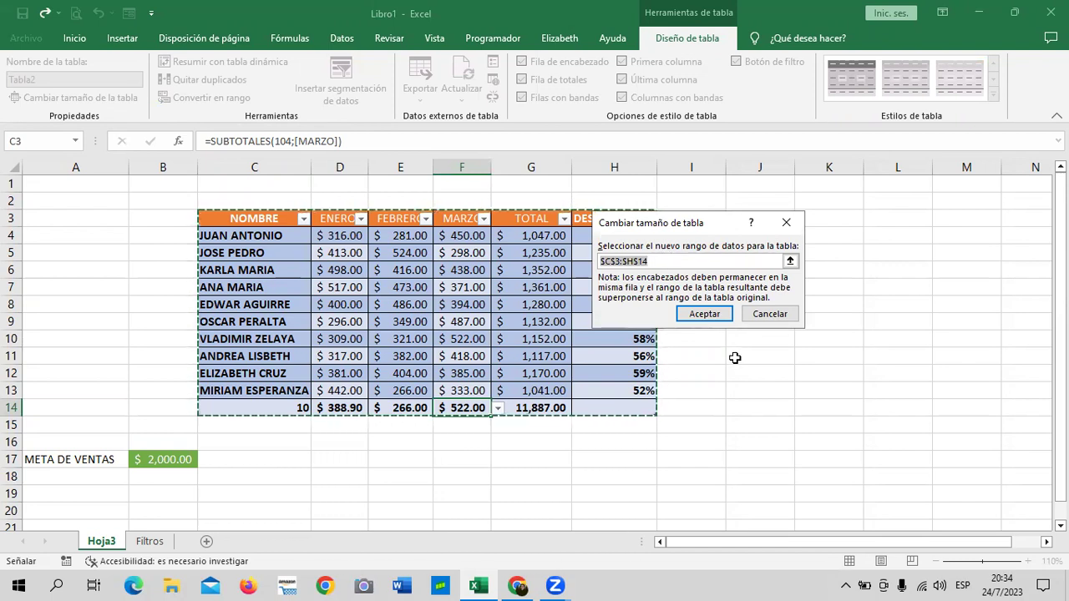
click(706, 314)
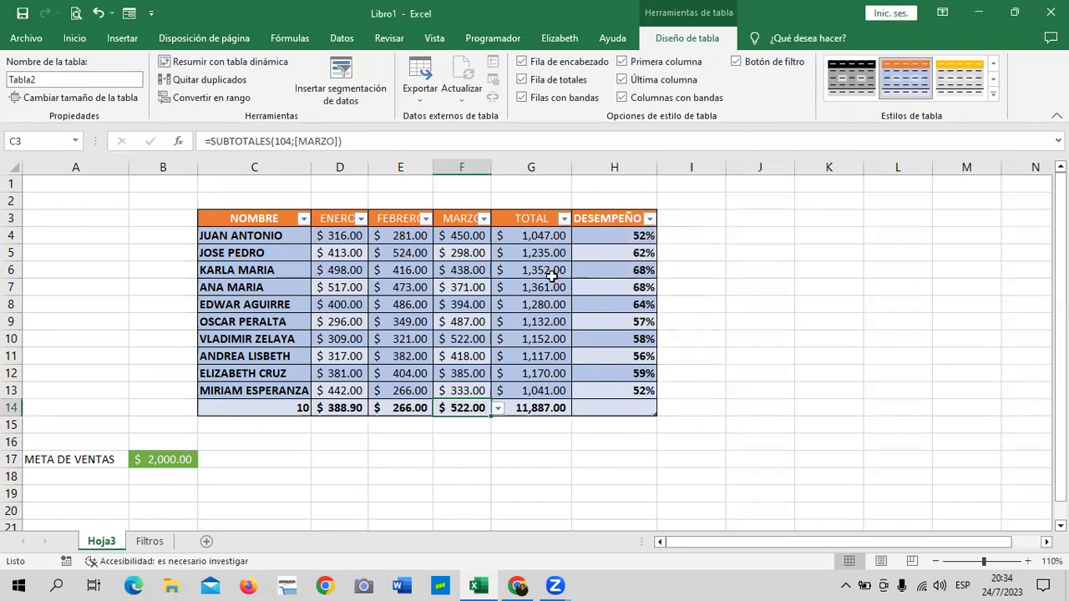
click(69, 99)
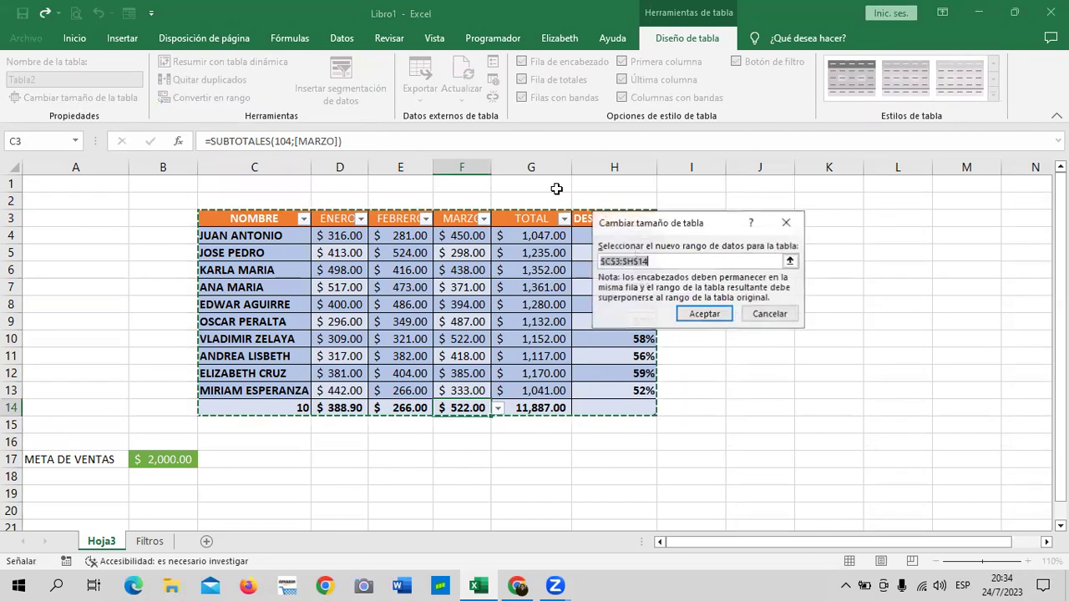
click(790, 260)
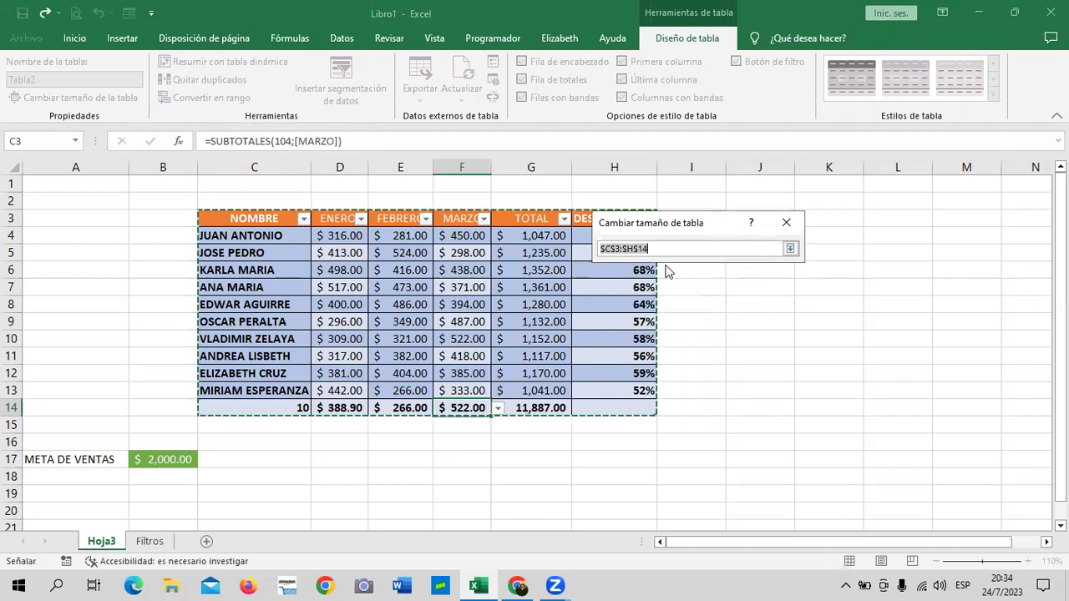
drag(654, 410, 664, 408)
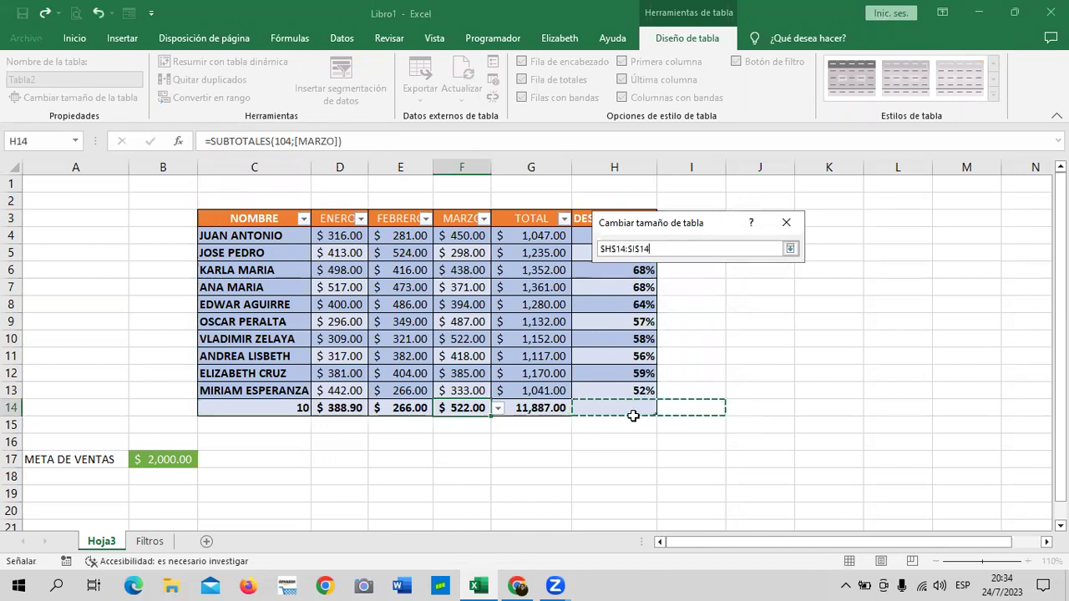
key(BackSpace)
key(Return)
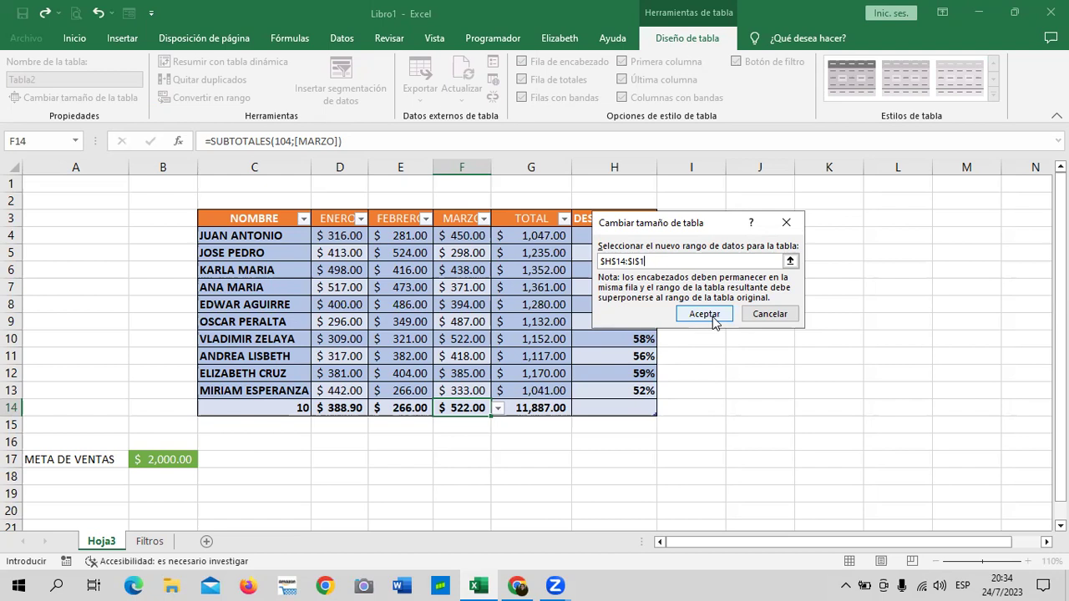
click(712, 314)
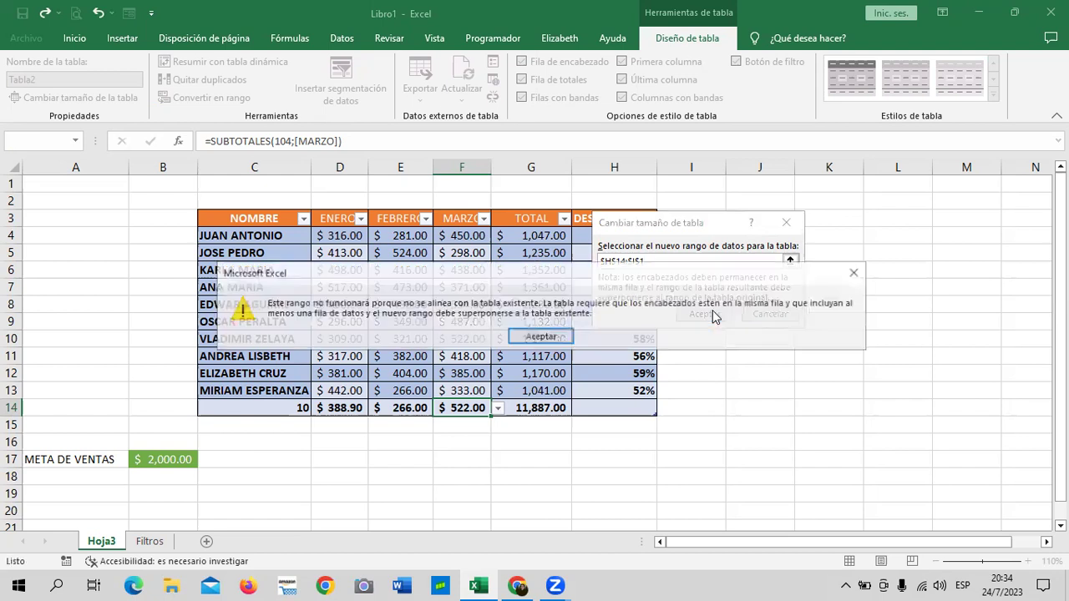
click(545, 335)
click(770, 314)
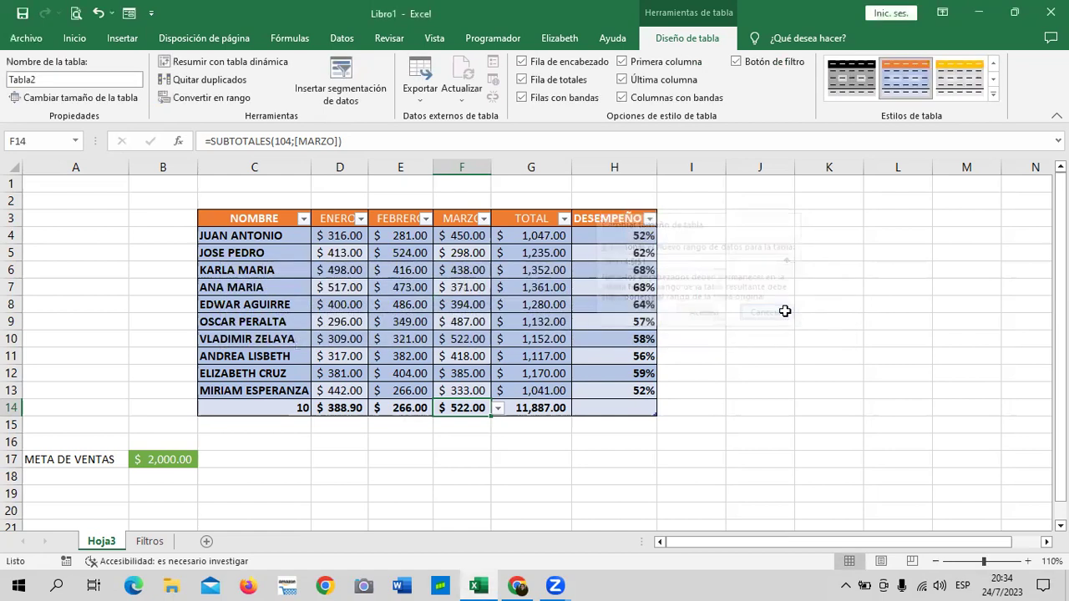
click(771, 319)
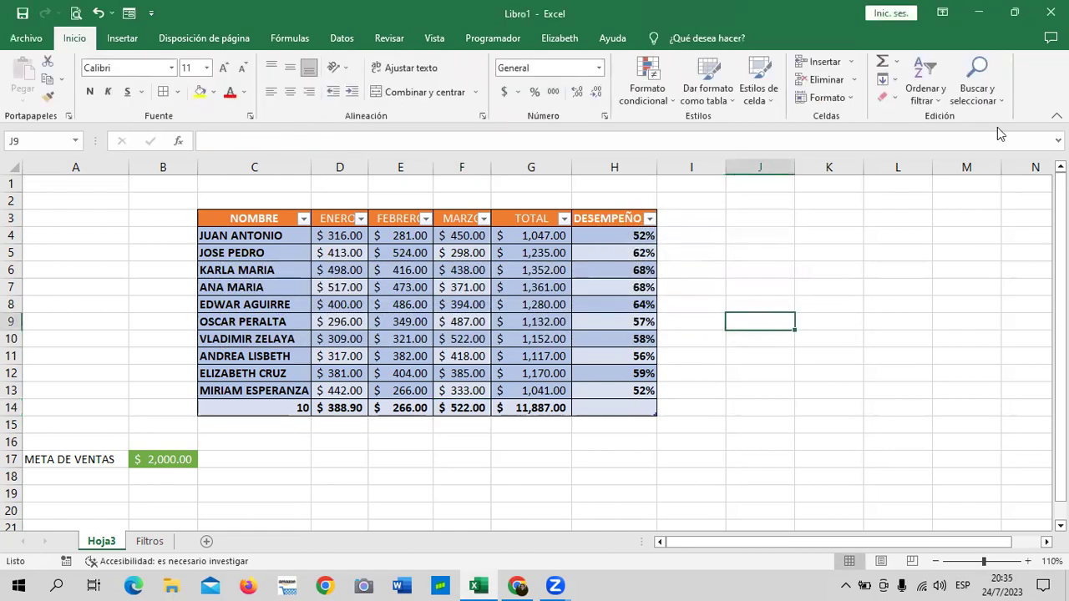
Convert Tabla2 to a normal range with Convertir en rango, answering Sí.
click(462, 304)
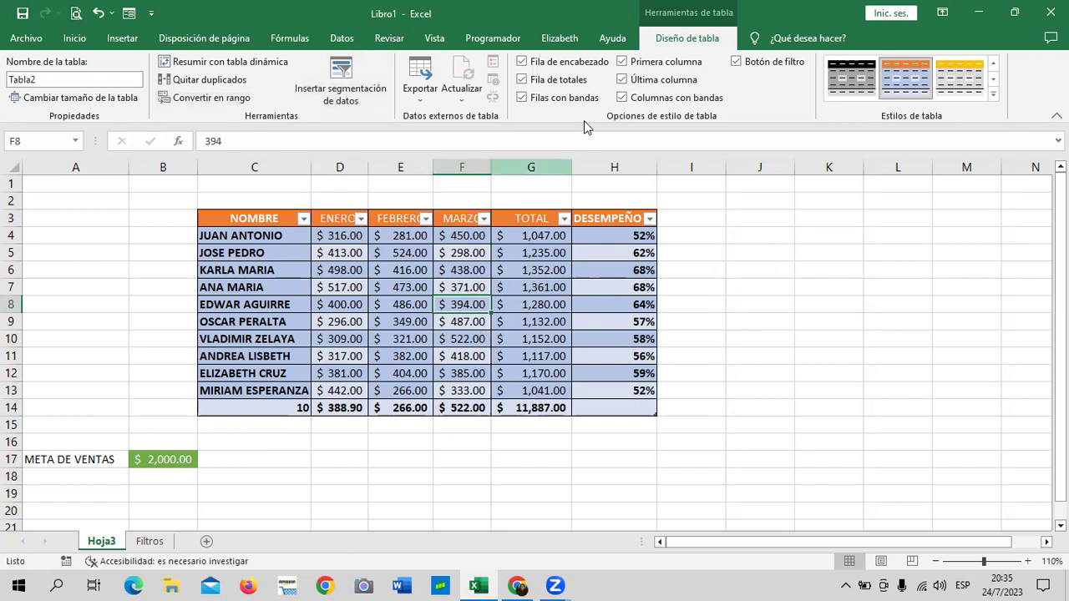
click(201, 97)
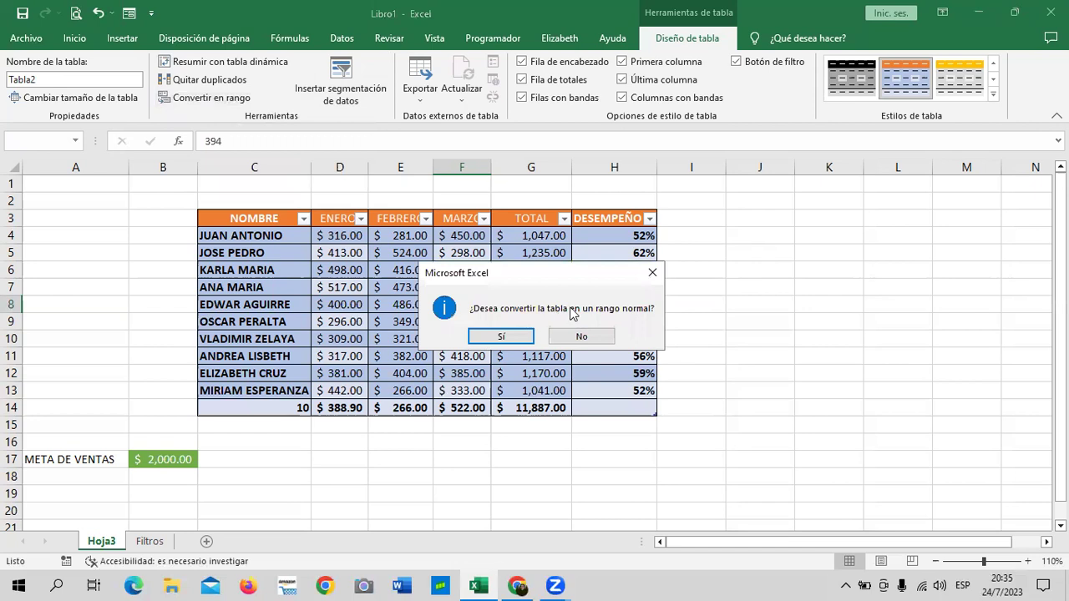
click(504, 337)
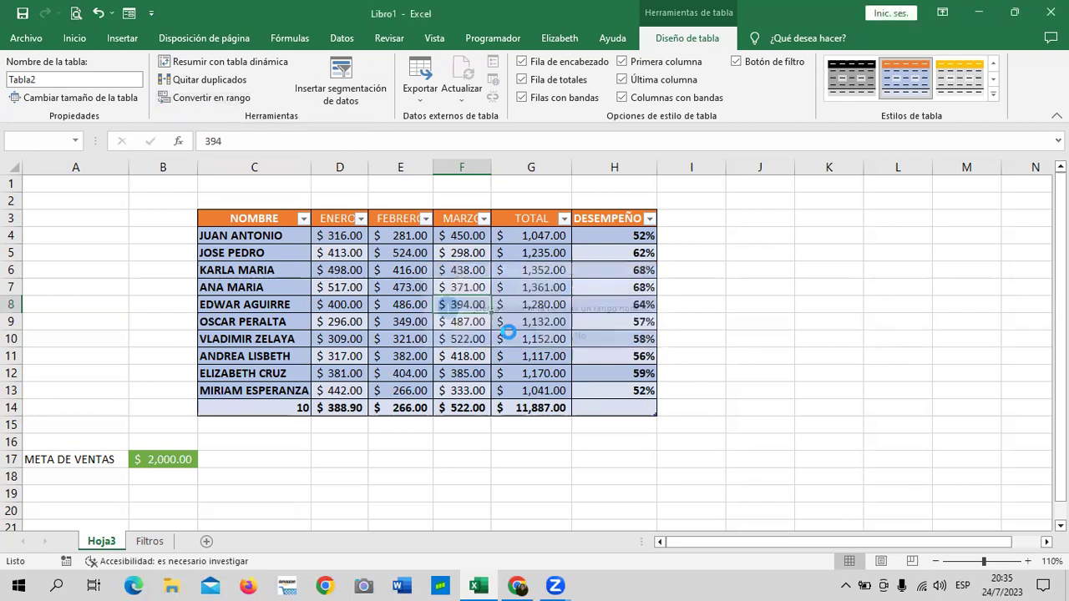
click(763, 339)
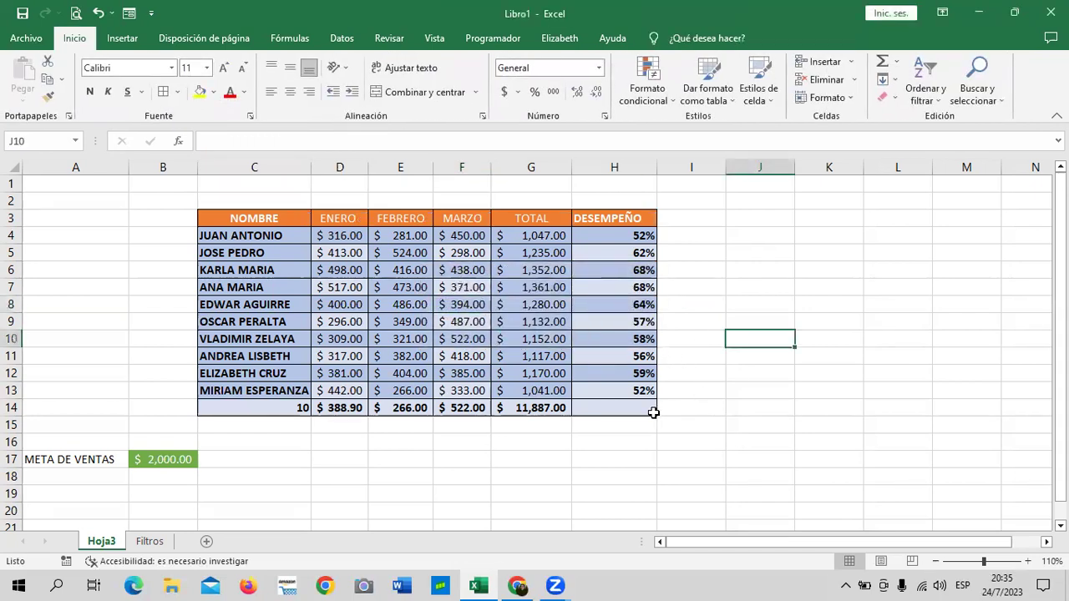
click(633, 407)
click(530, 224)
click(611, 220)
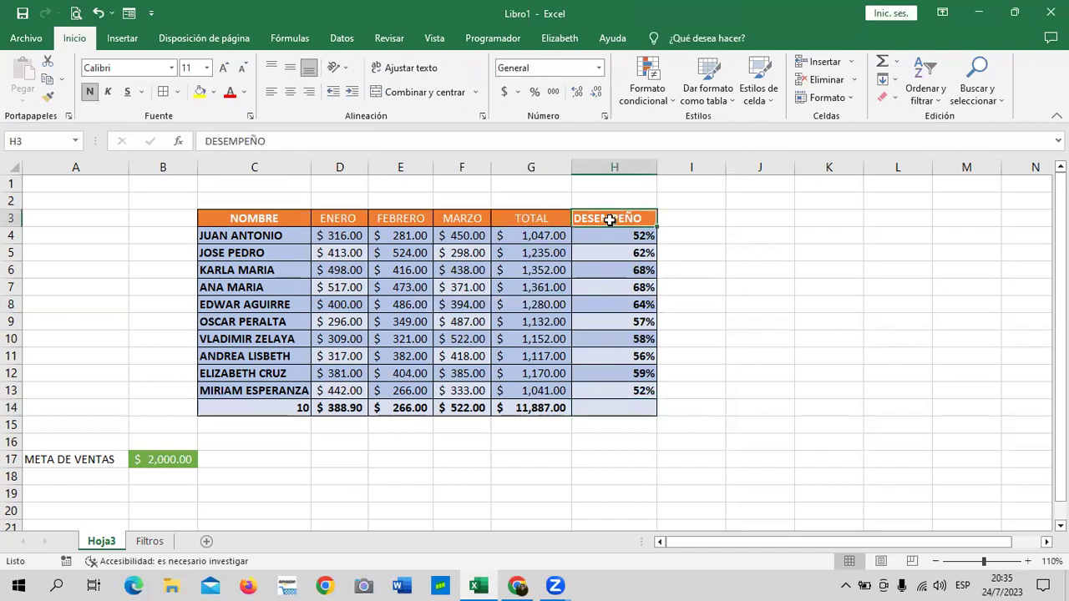
click(626, 411)
click(284, 409)
click(334, 408)
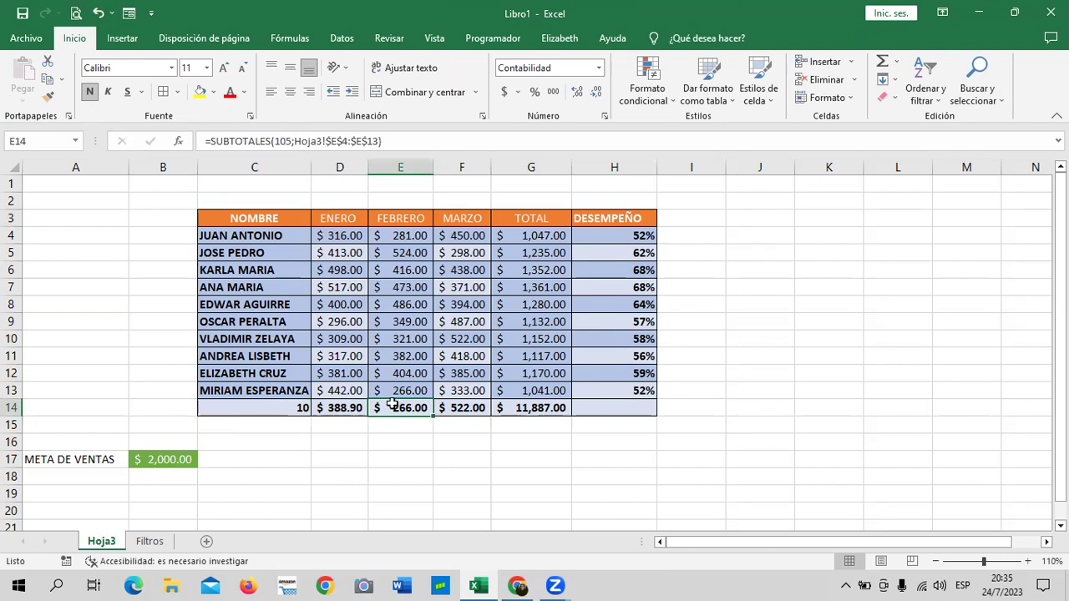
click(449, 405)
click(534, 410)
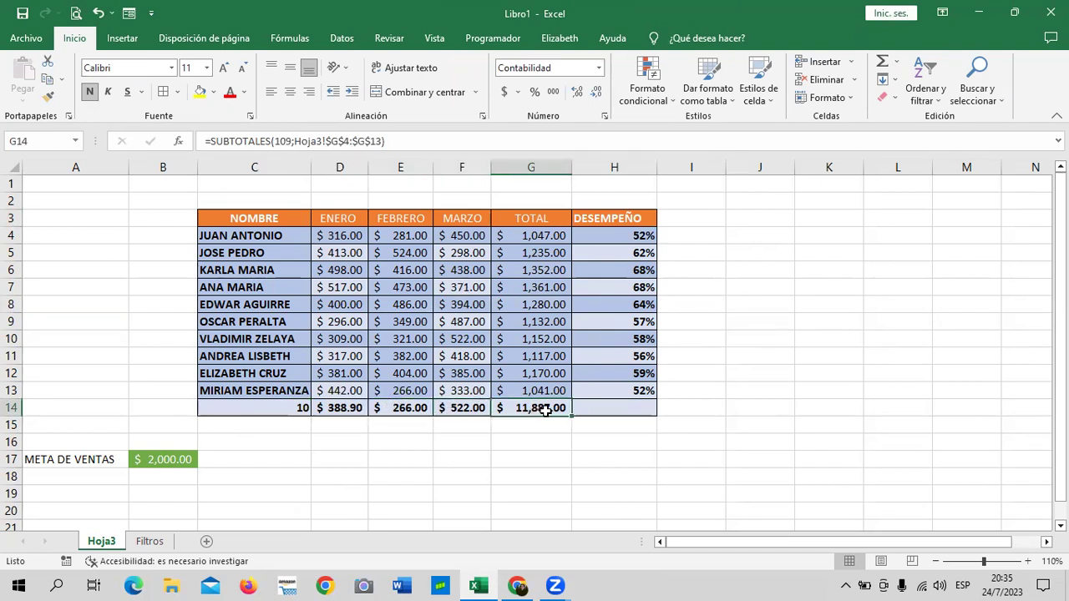
click(608, 410)
click(544, 407)
click(627, 403)
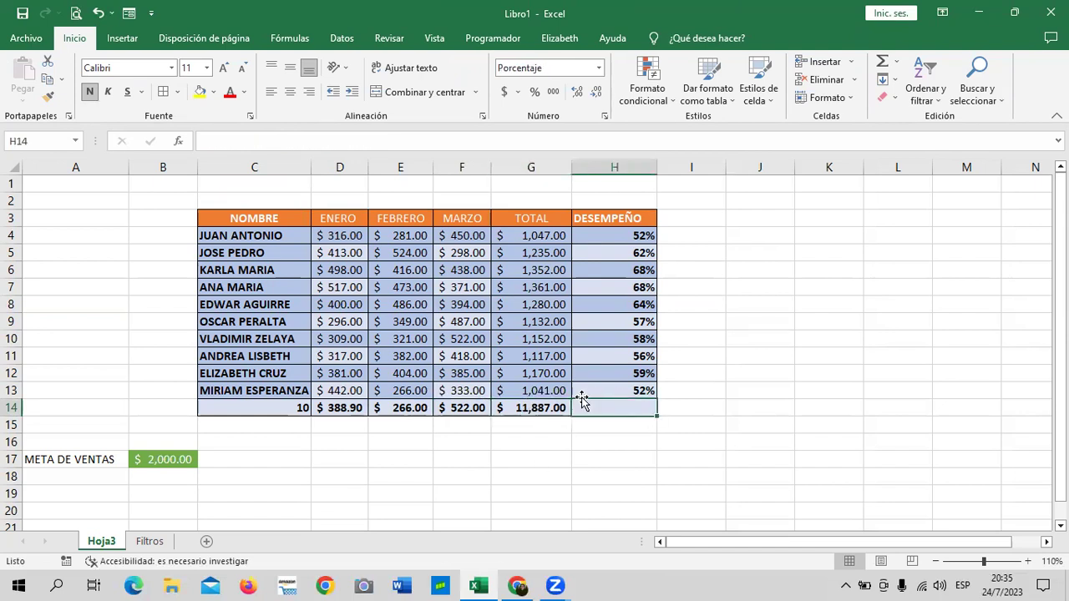
click(518, 409)
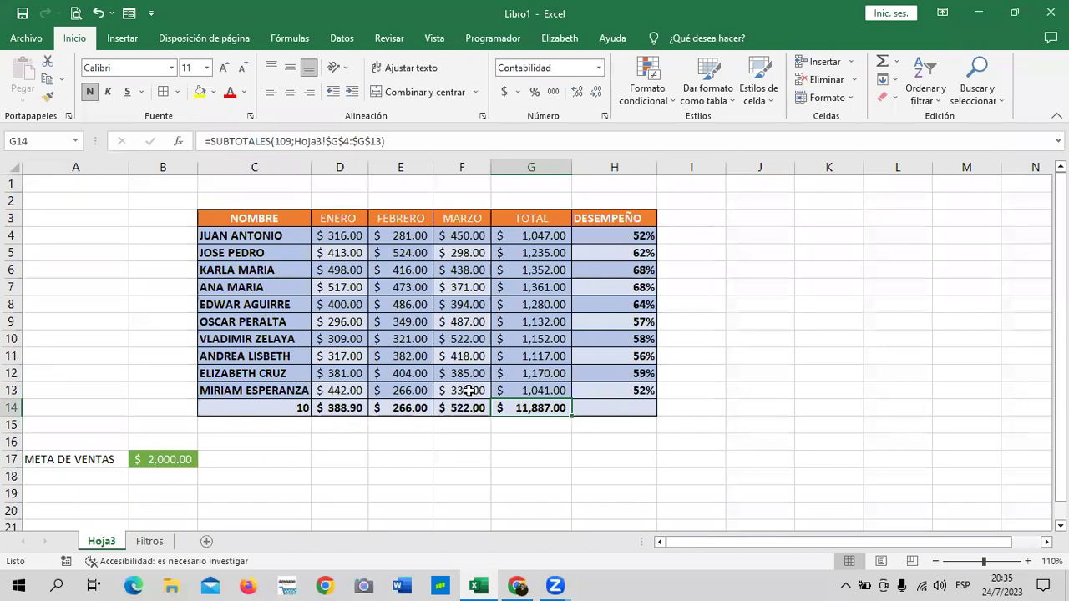
click(537, 272)
click(602, 217)
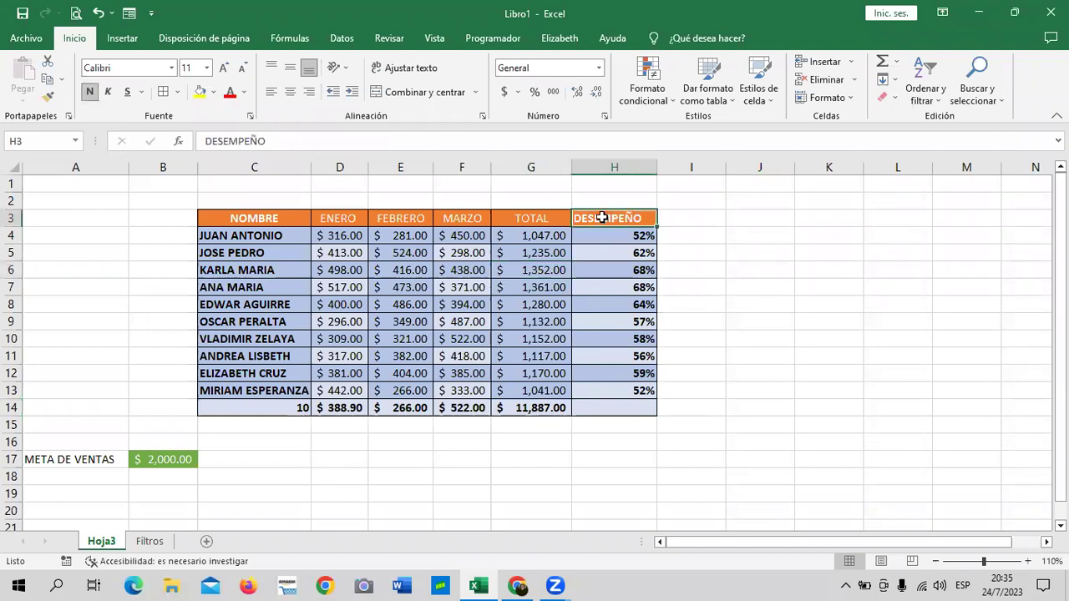
click(528, 218)
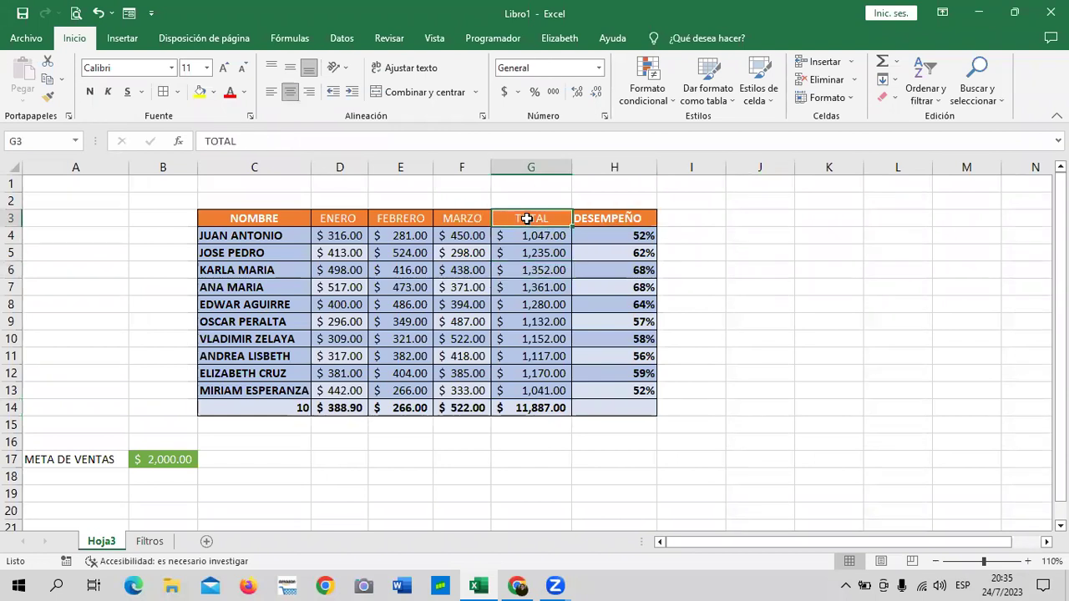
click(478, 219)
click(272, 217)
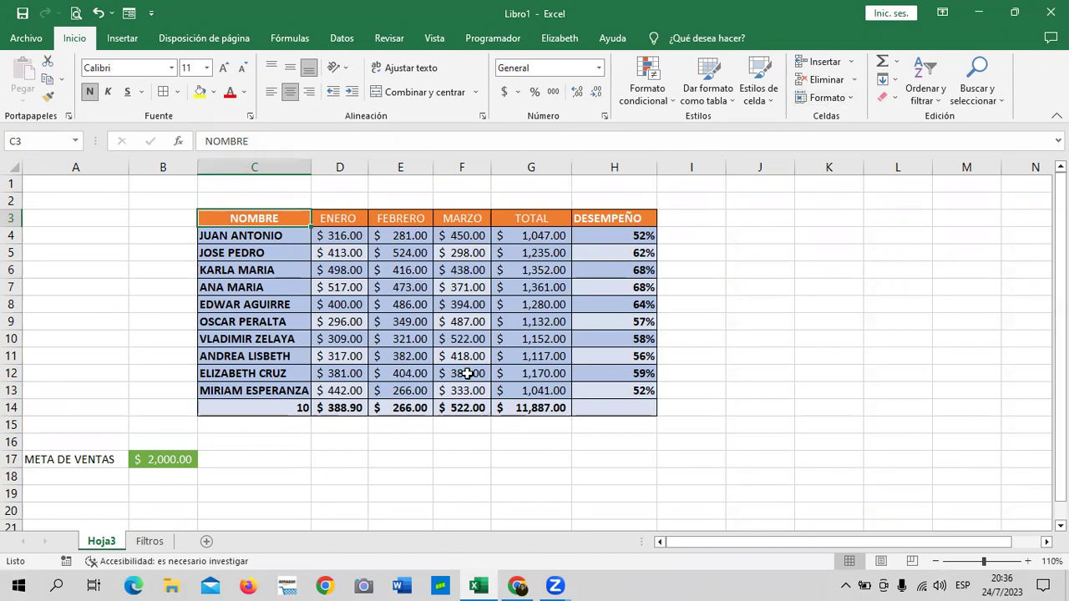
Convert the sales data C3:H14 into a table with headers and filter arrows.
click(430, 355)
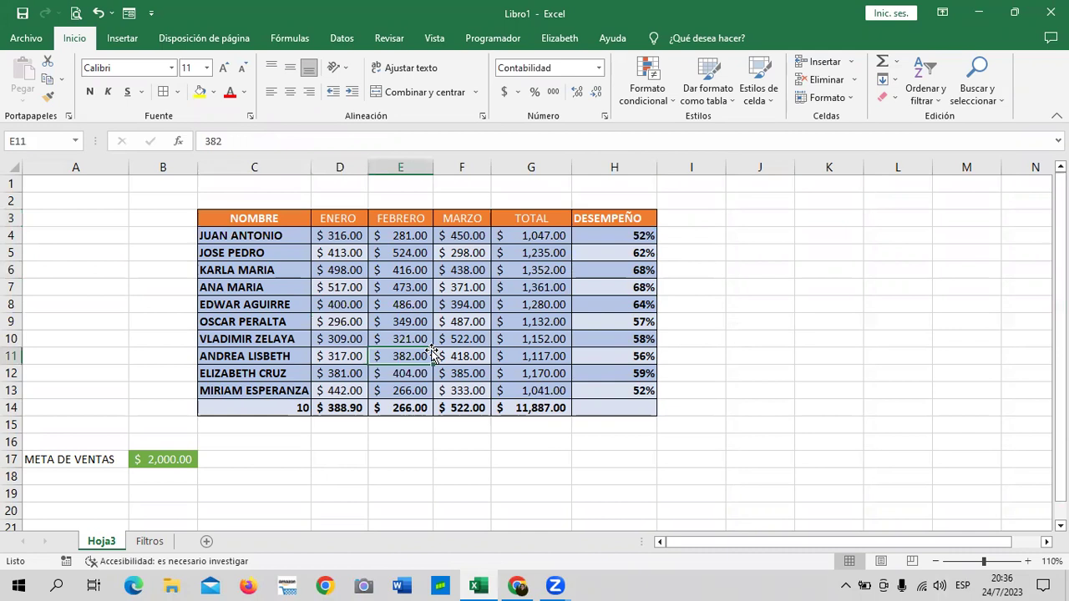
click(486, 301)
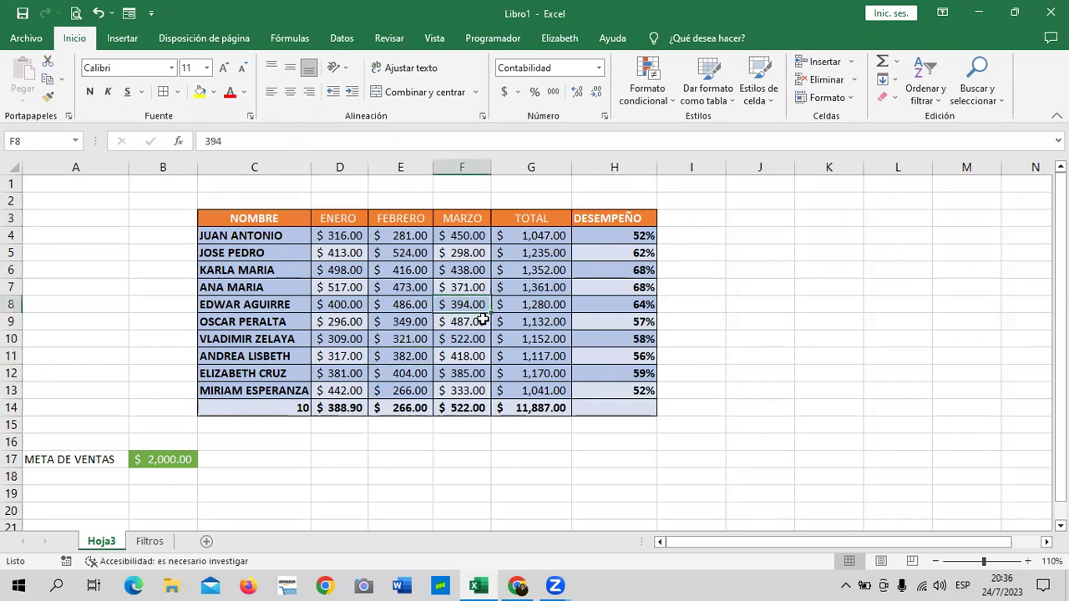
click(251, 269)
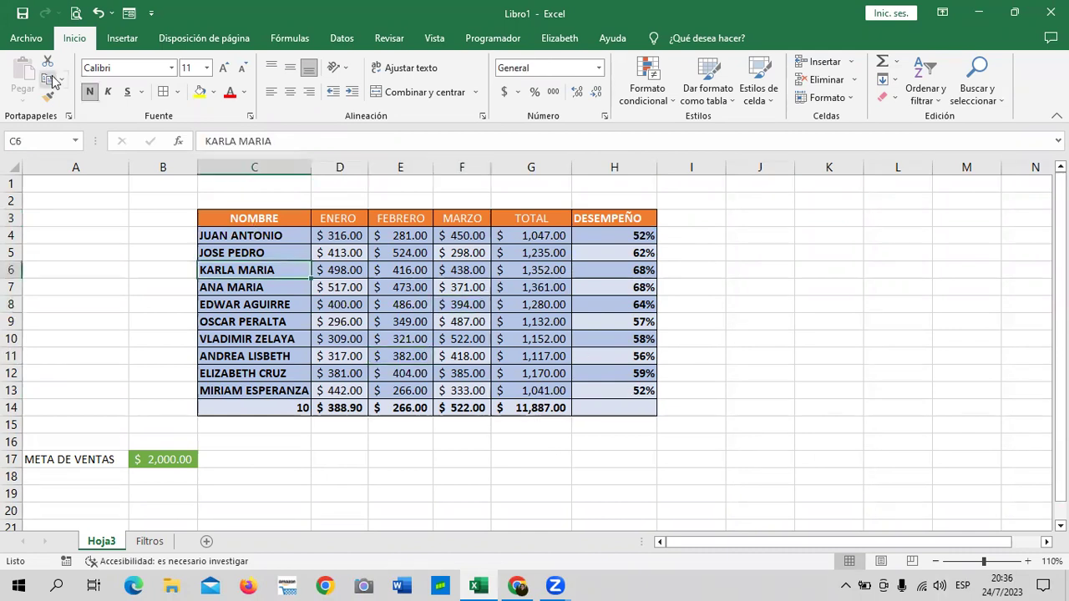
click(121, 39)
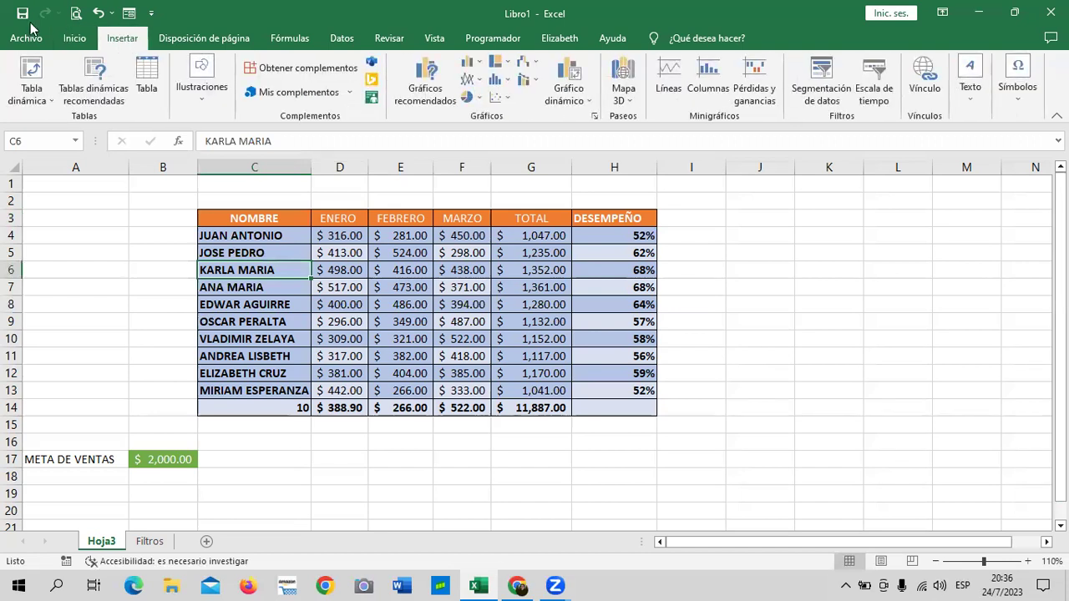
click(147, 77)
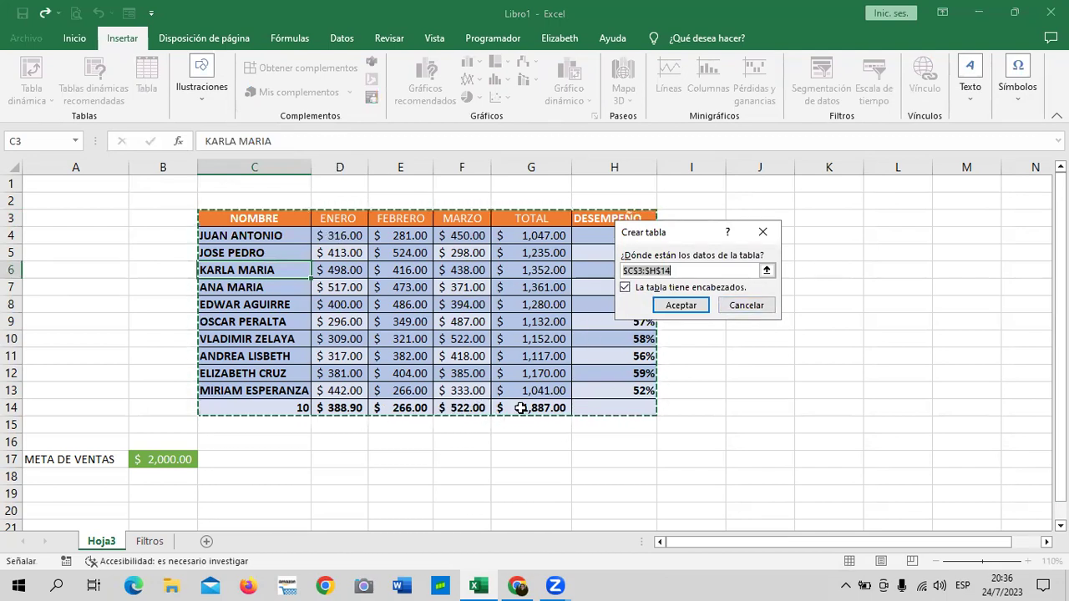
click(694, 304)
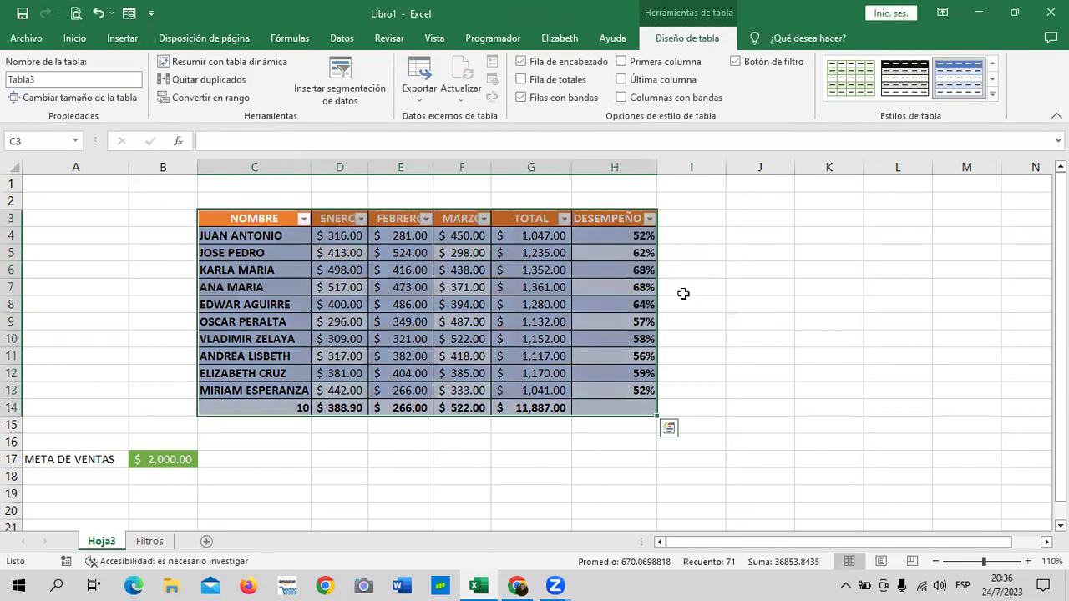
click(737, 288)
click(533, 409)
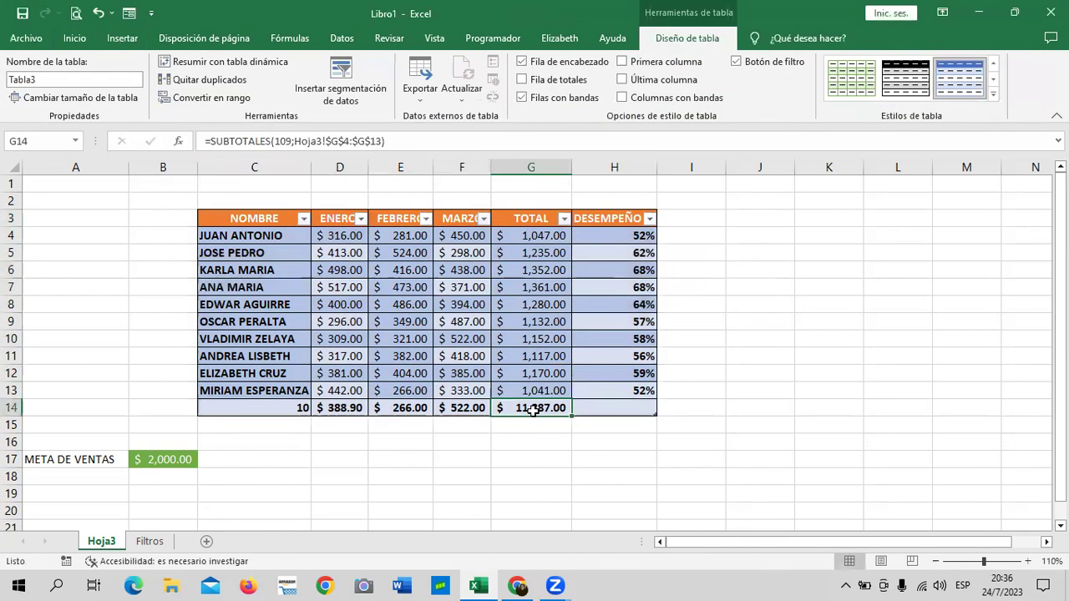
click(562, 80)
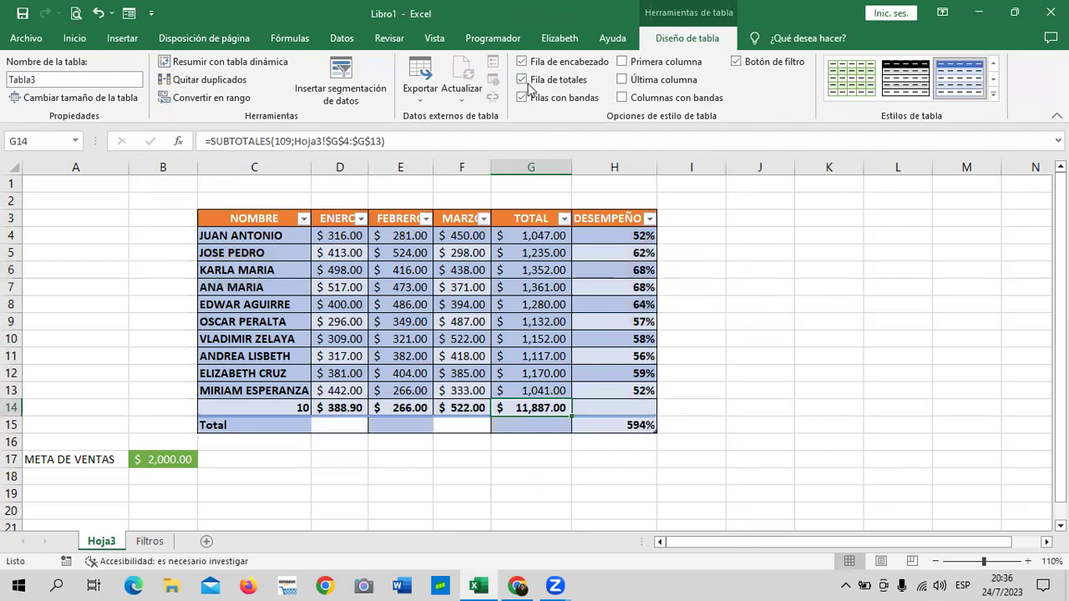
click(526, 81)
click(827, 441)
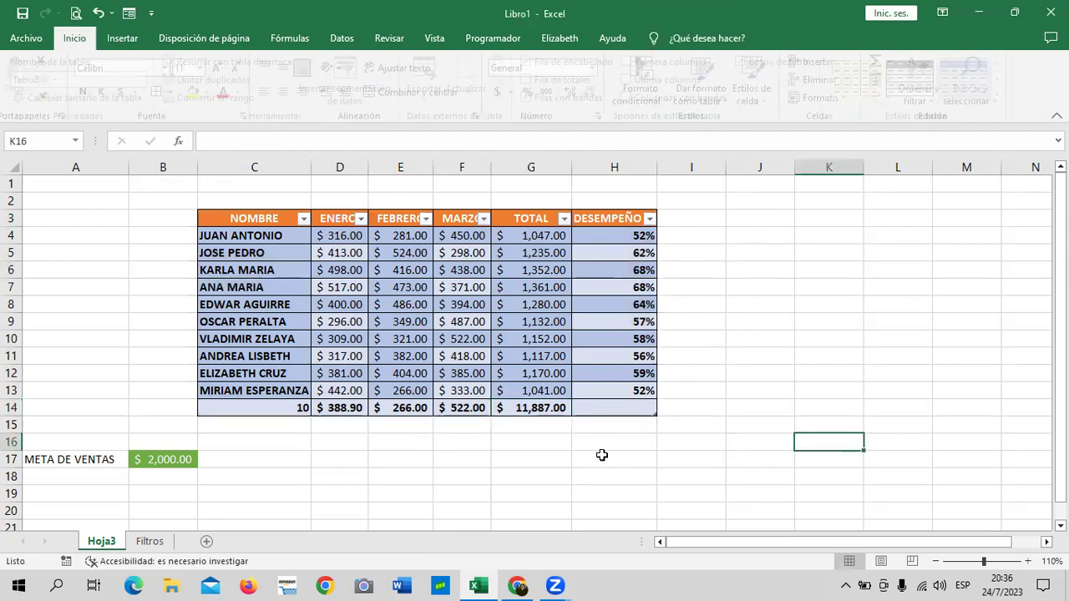
click(539, 407)
click(401, 409)
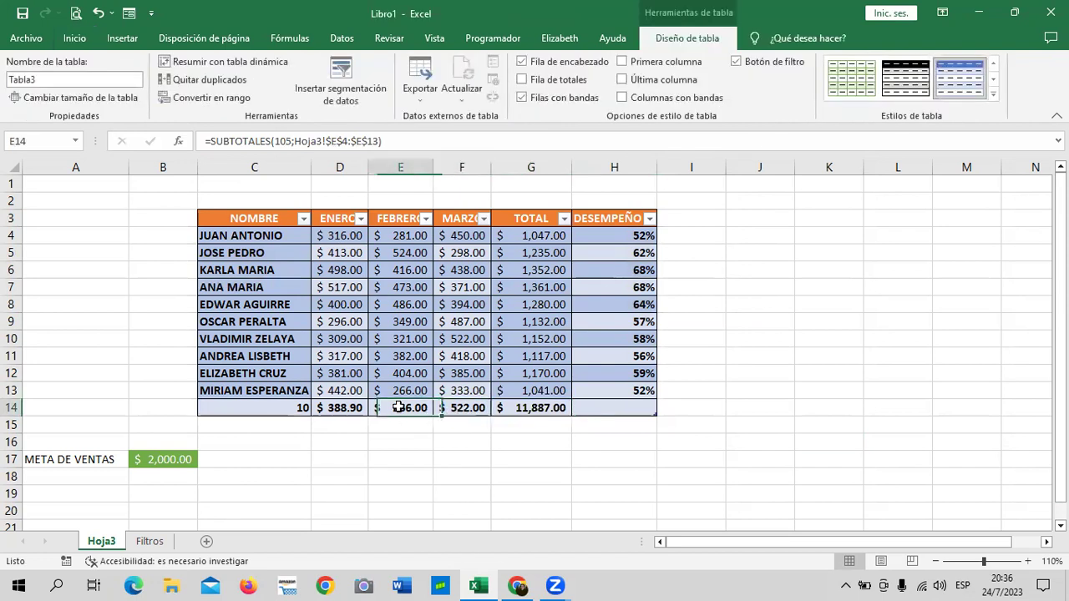
click(352, 407)
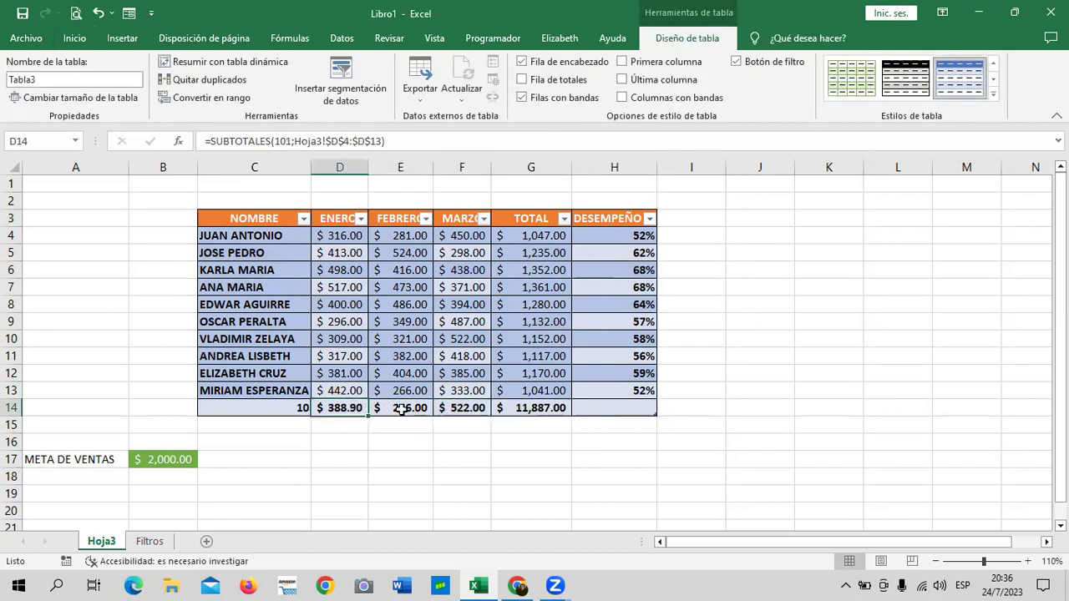
click(403, 409)
click(476, 409)
click(536, 408)
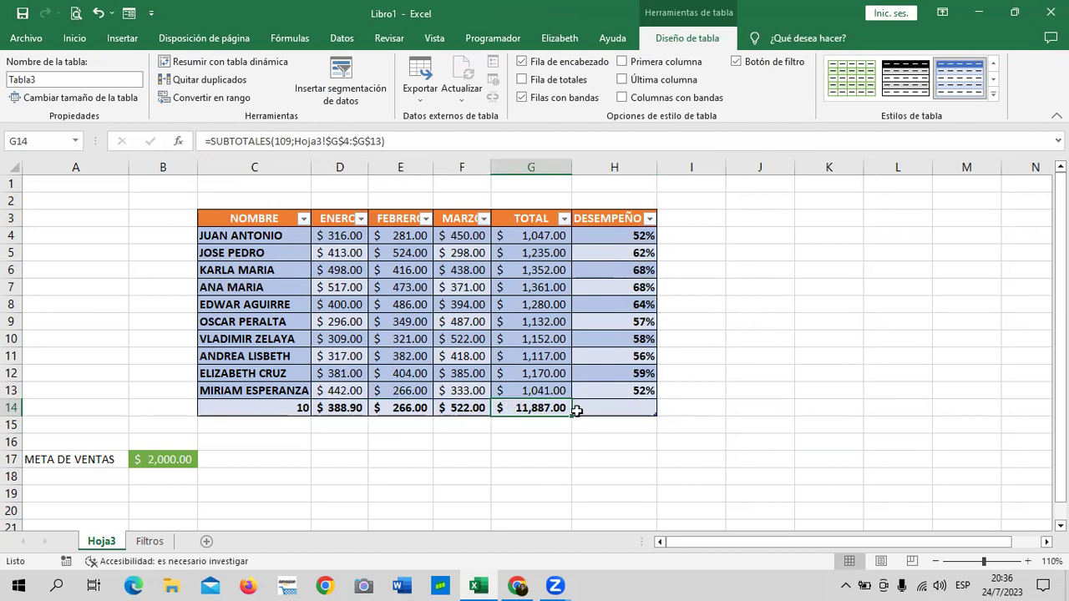
click(598, 410)
click(541, 407)
click(529, 422)
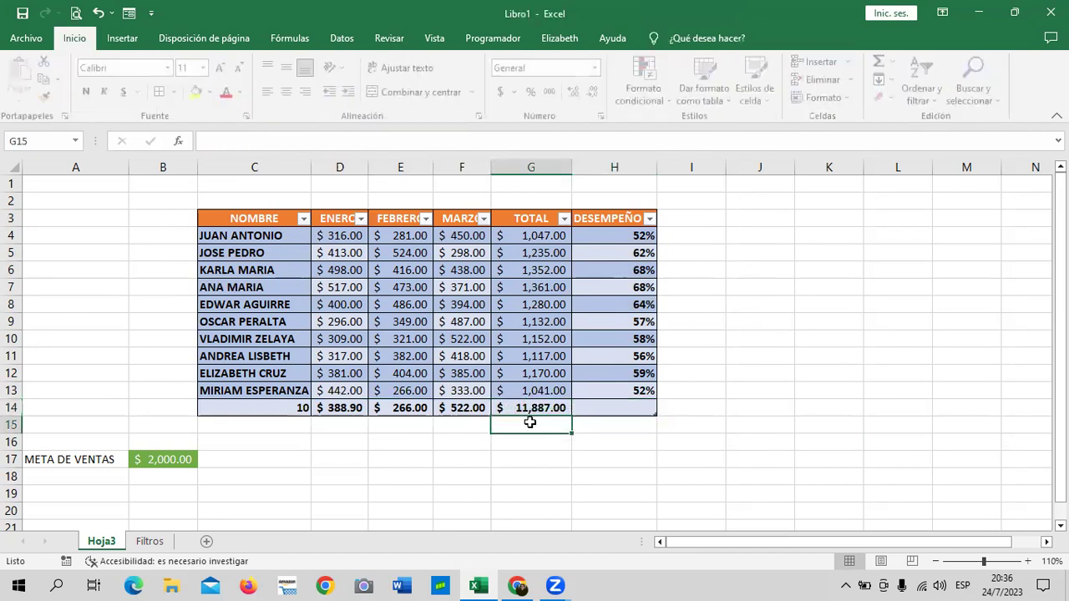
click(470, 407)
click(524, 80)
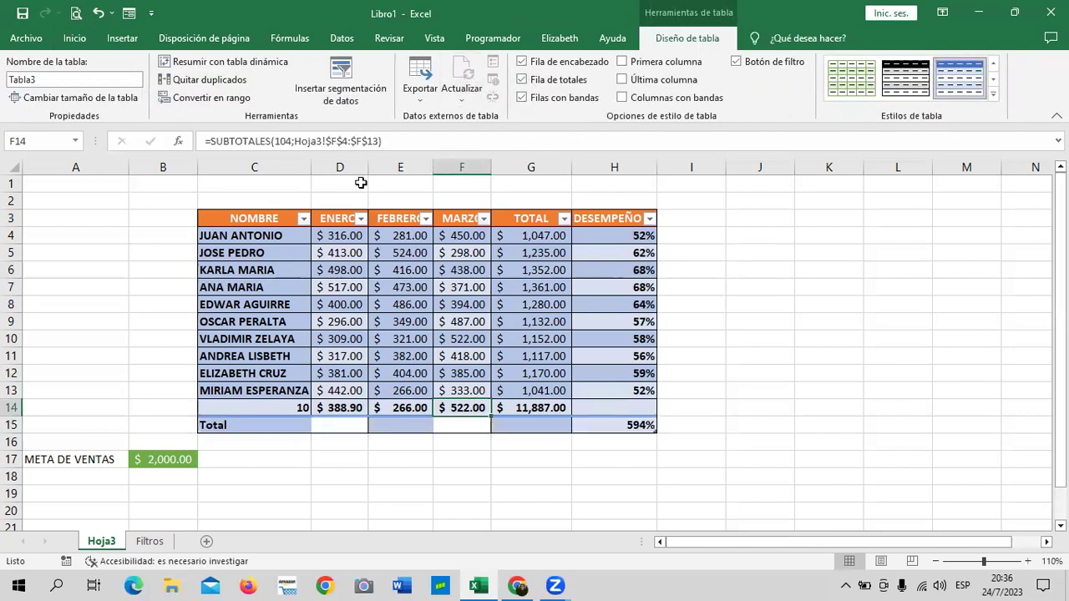
click(232, 408)
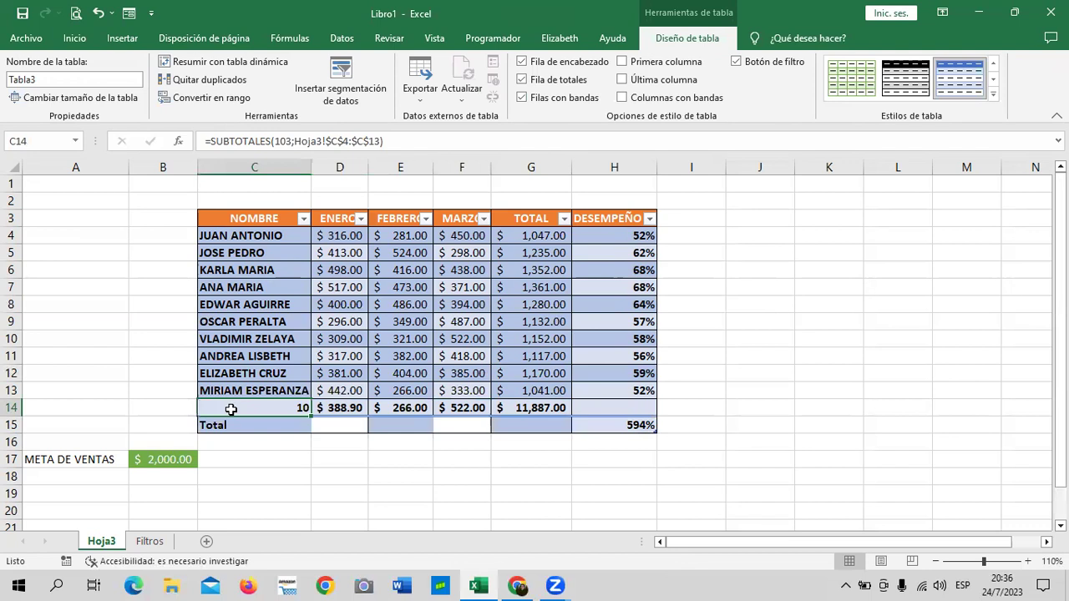
click(330, 407)
click(406, 407)
click(484, 408)
click(535, 407)
click(589, 408)
key(ctrl+a)
click(589, 428)
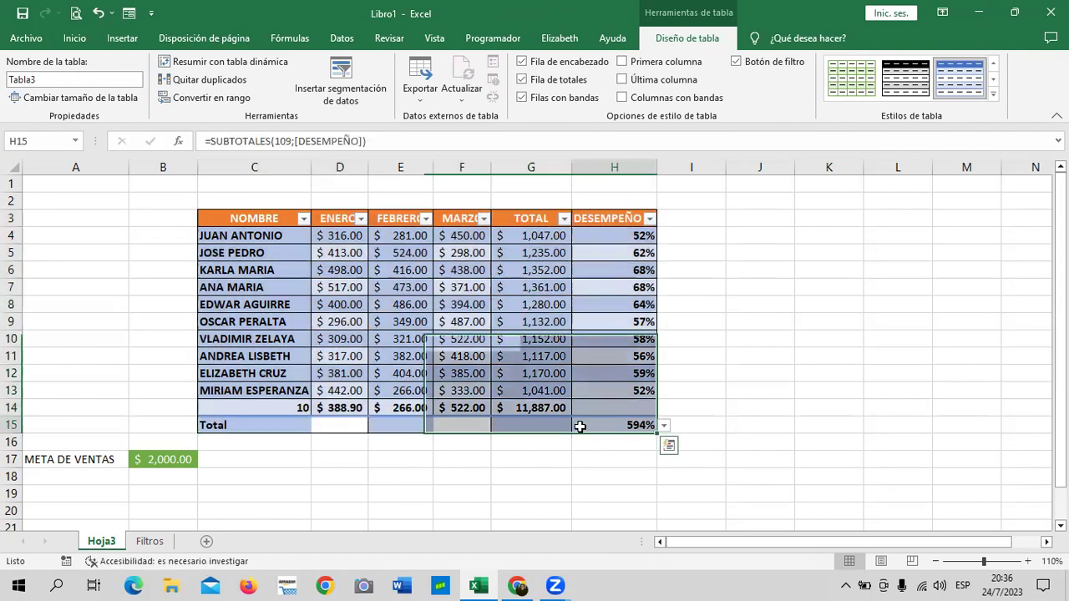
click(555, 428)
click(466, 425)
click(497, 426)
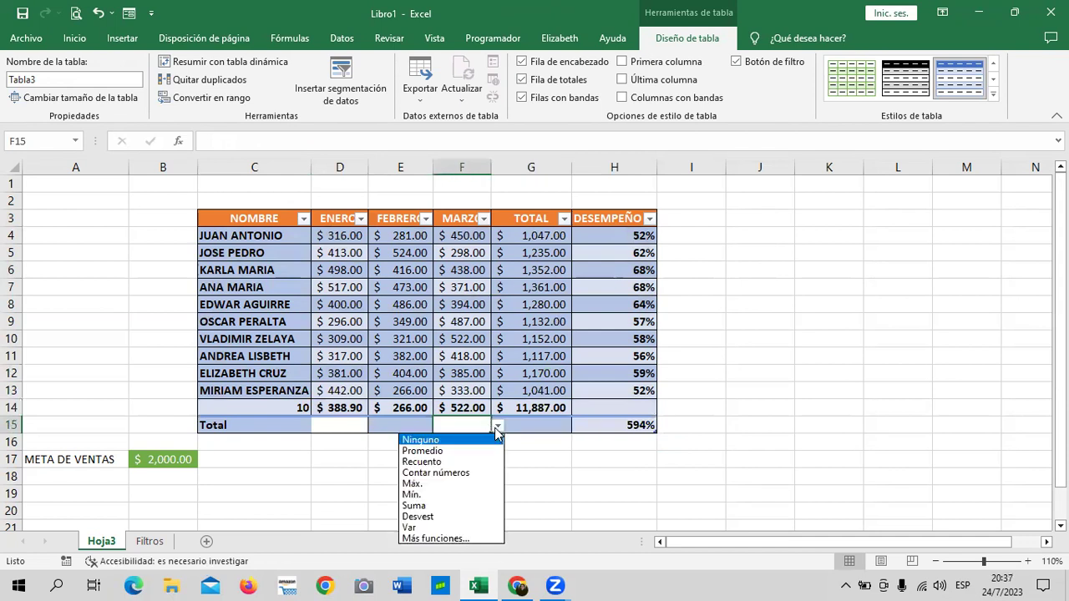
click(389, 432)
click(324, 429)
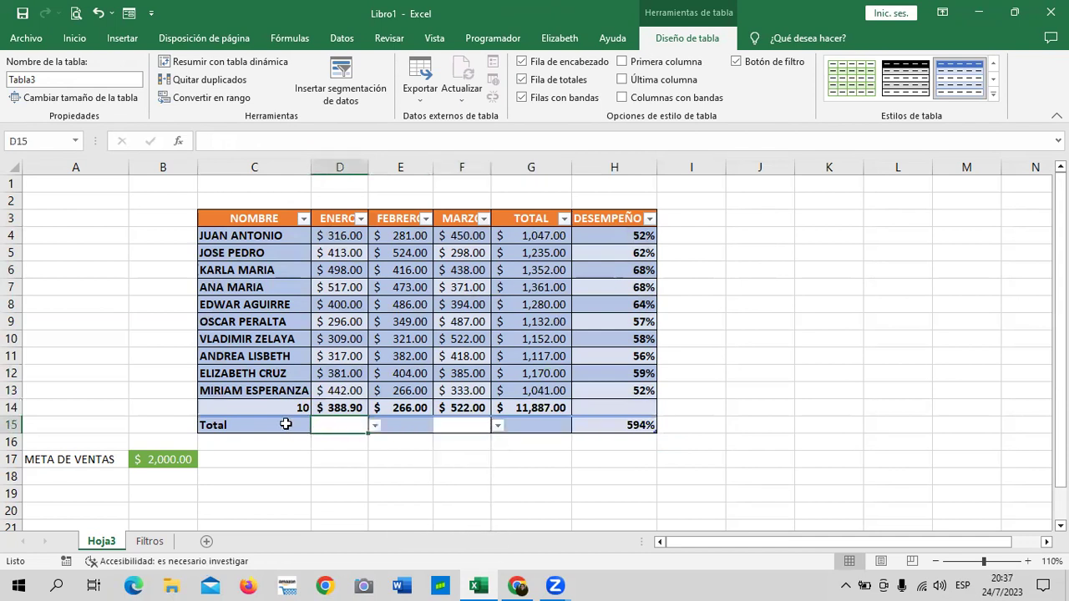
click(538, 82)
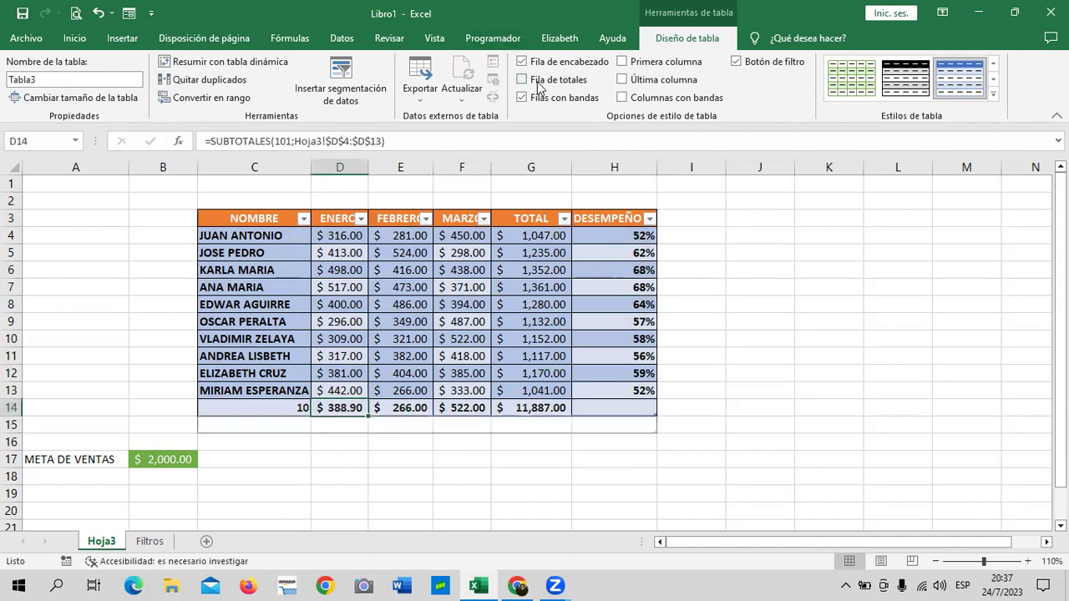
click(778, 324)
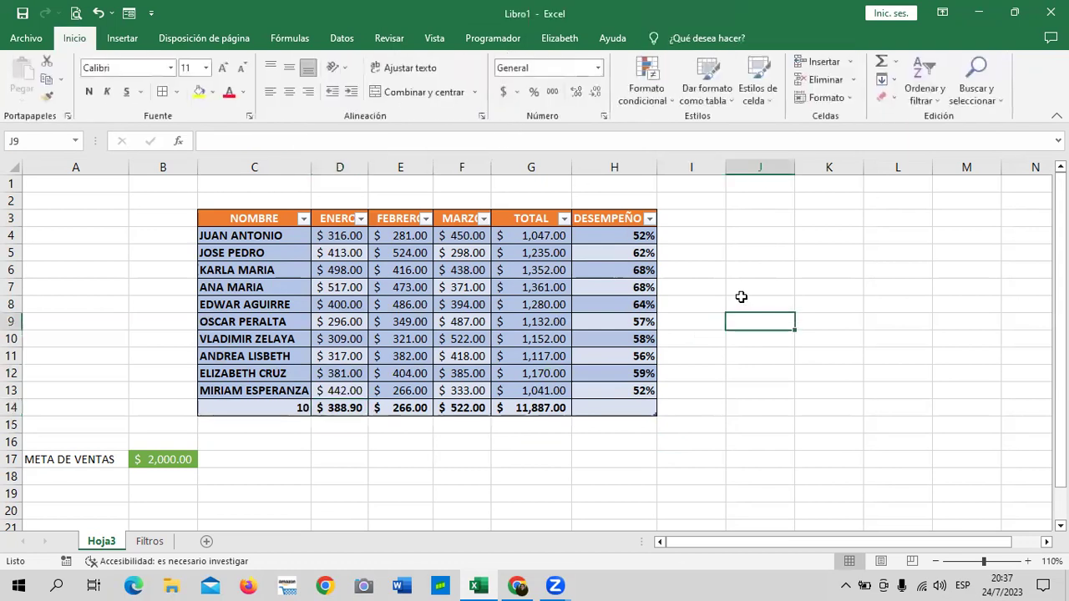
click(499, 370)
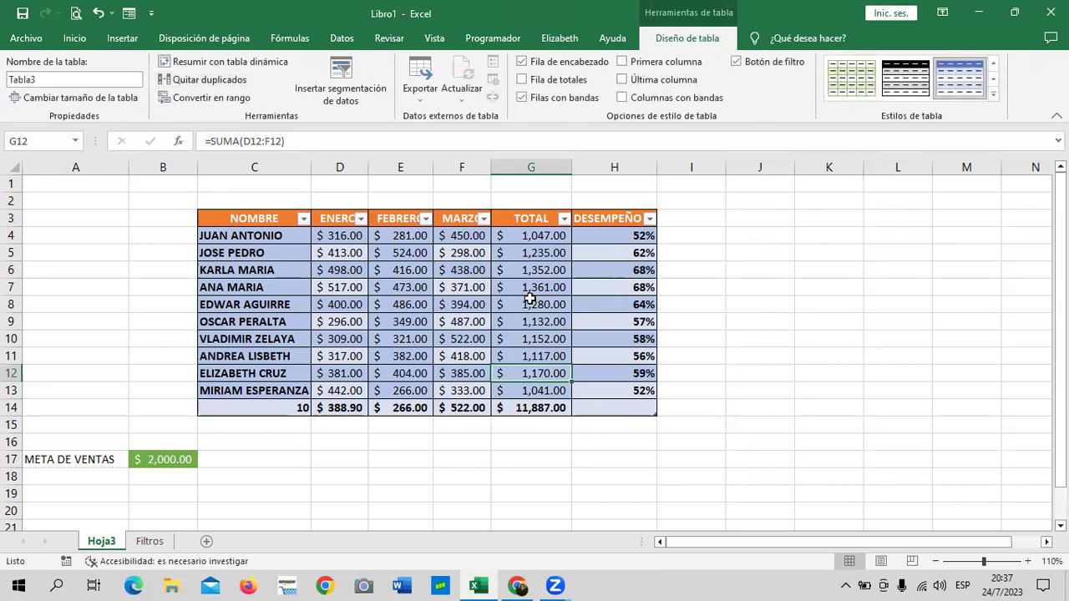
click(225, 83)
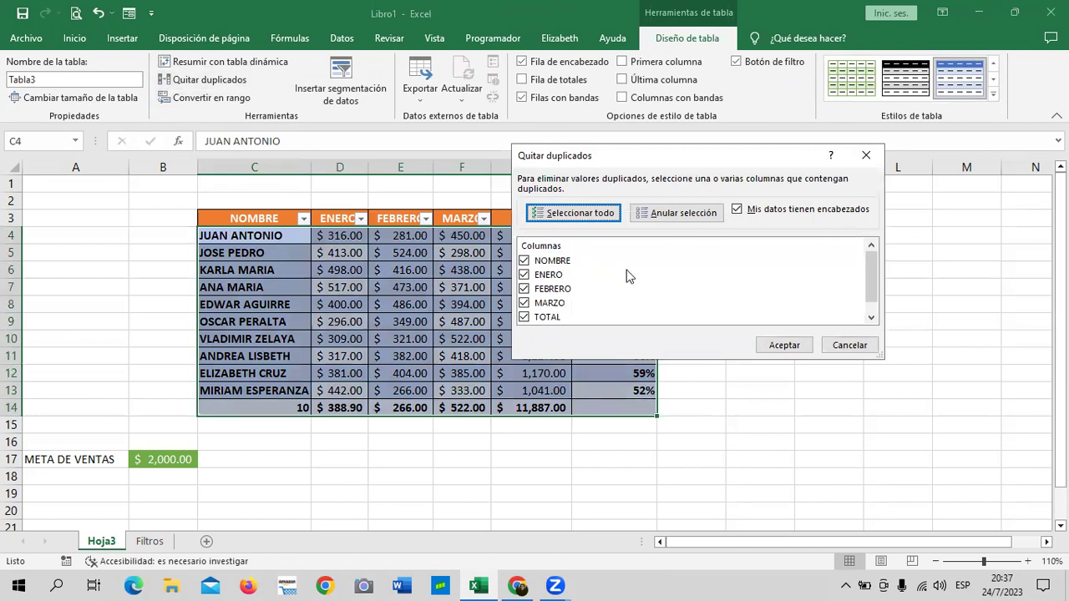
drag(871, 283, 872, 298)
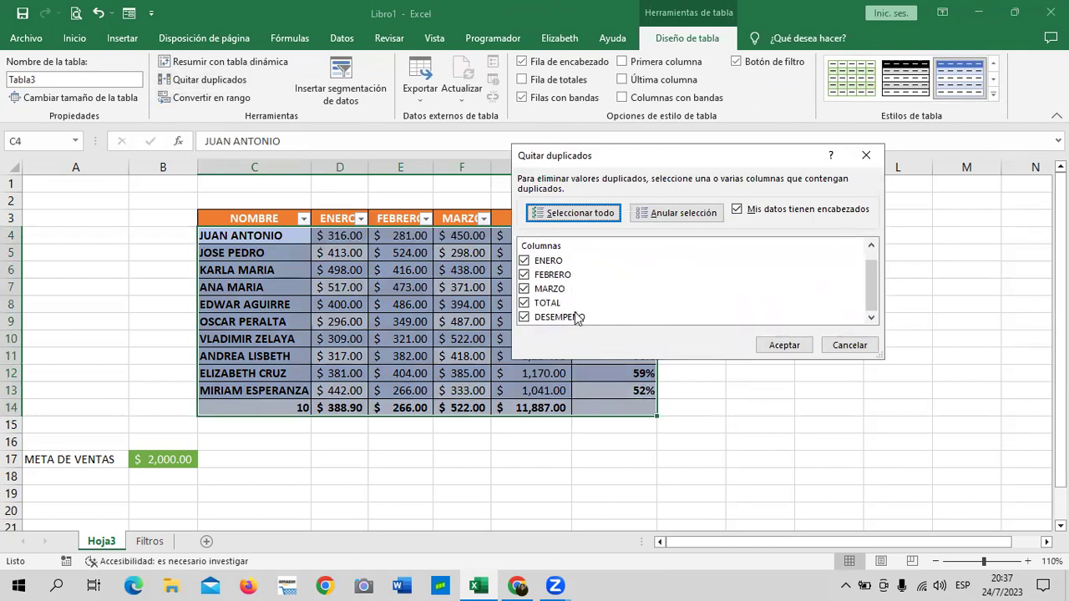
click(549, 319)
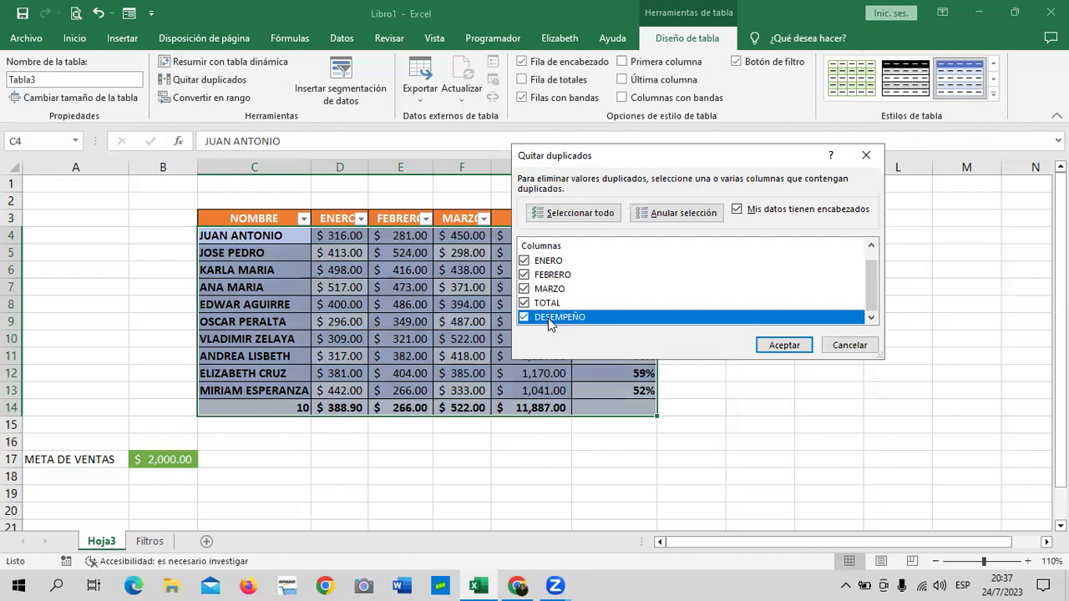
click(783, 345)
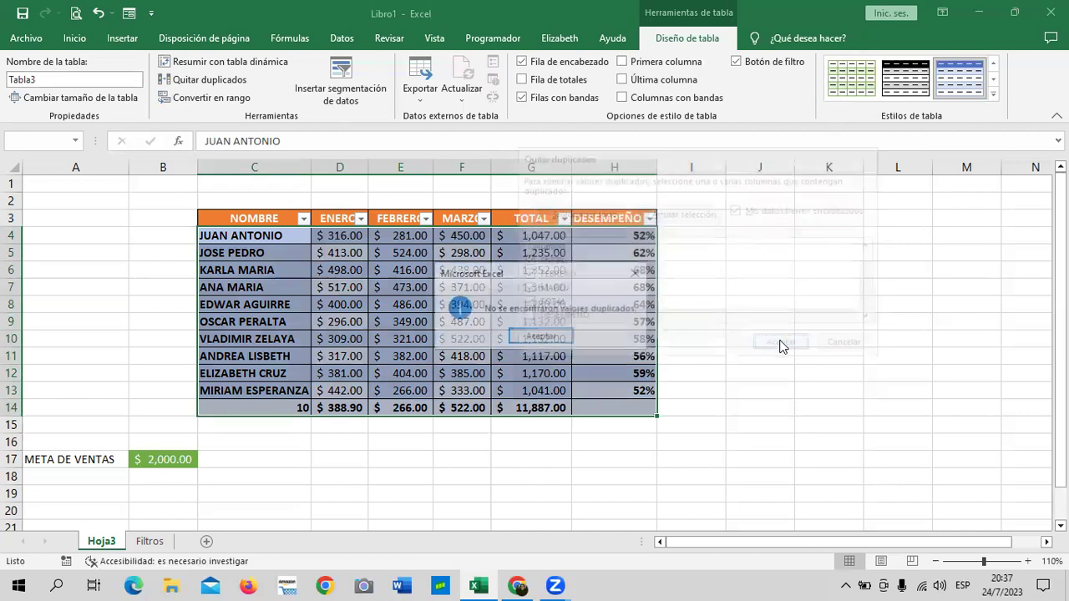
click(543, 337)
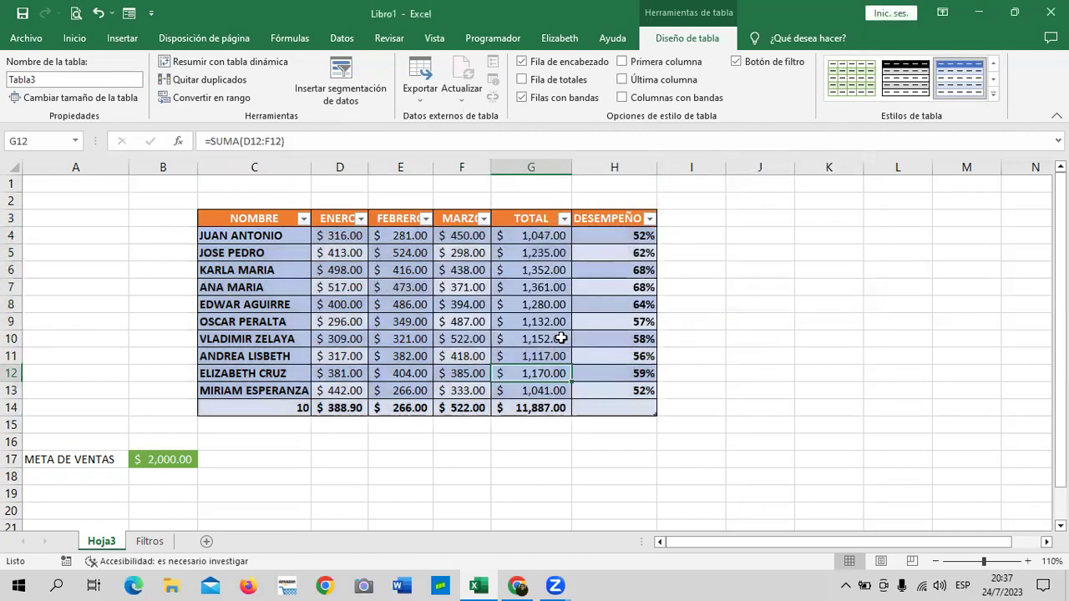
click(636, 284)
click(616, 270)
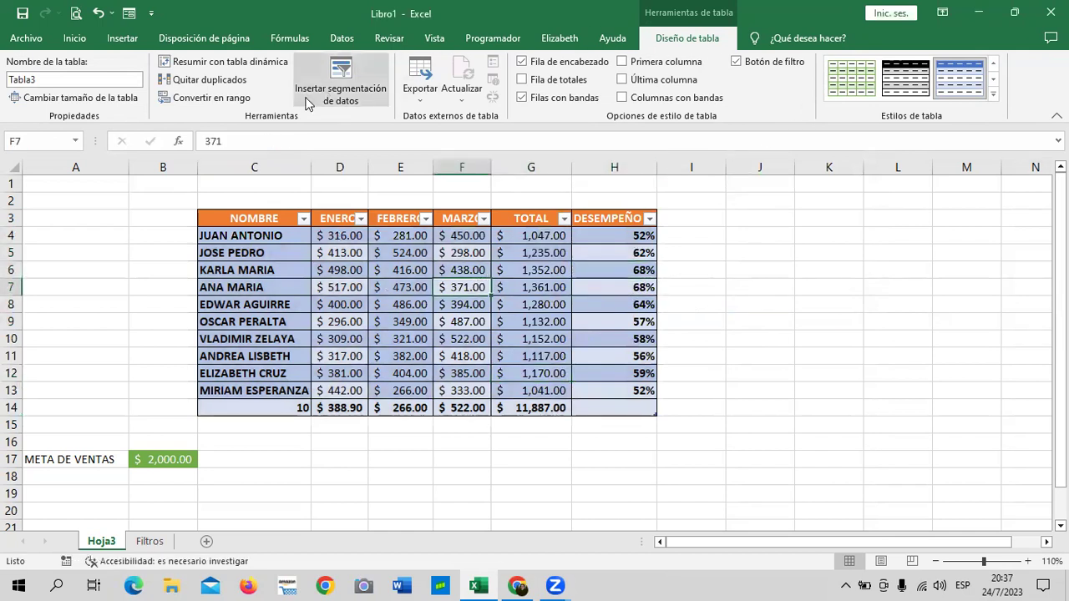
click(224, 80)
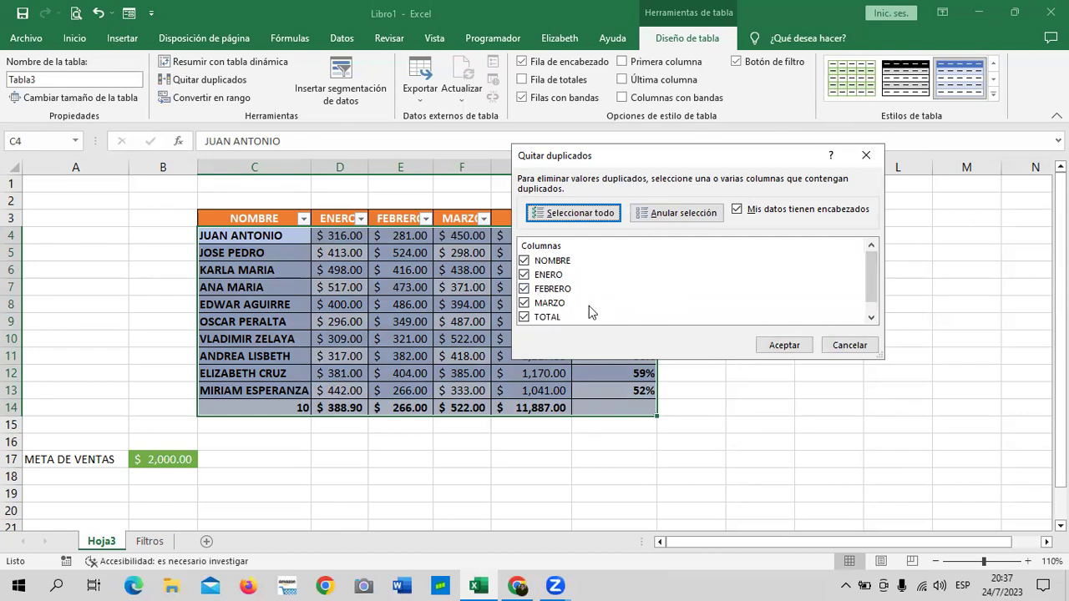
click(805, 345)
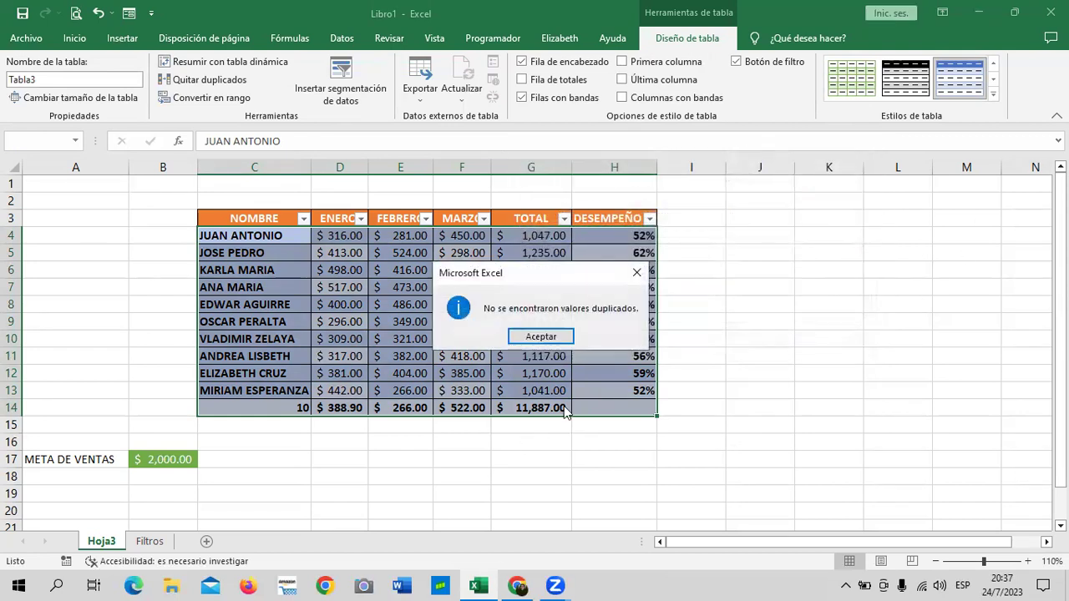
click(551, 335)
click(615, 289)
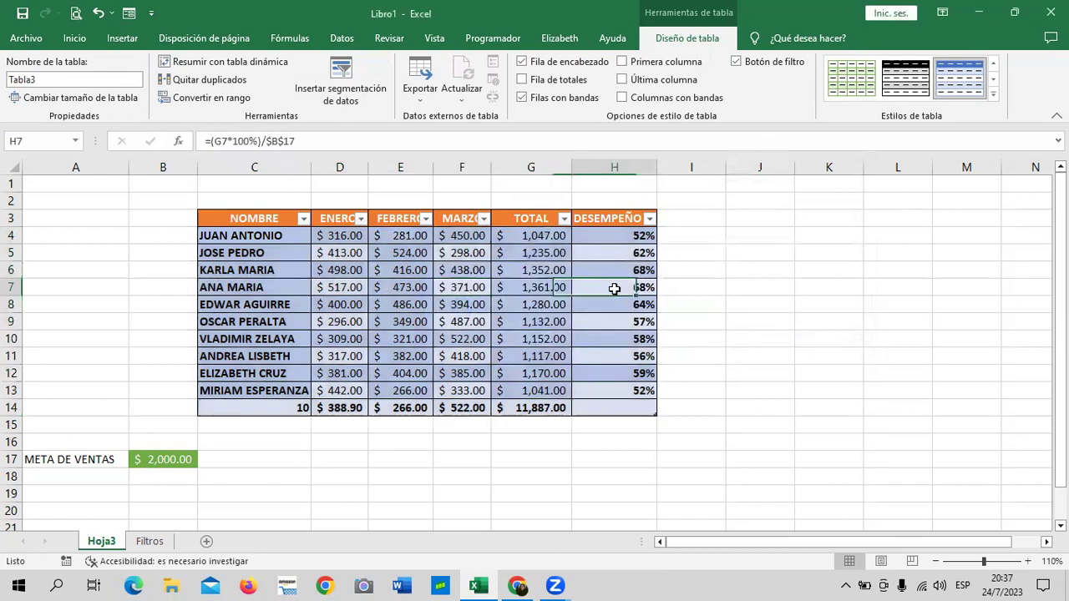
click(525, 270)
click(401, 269)
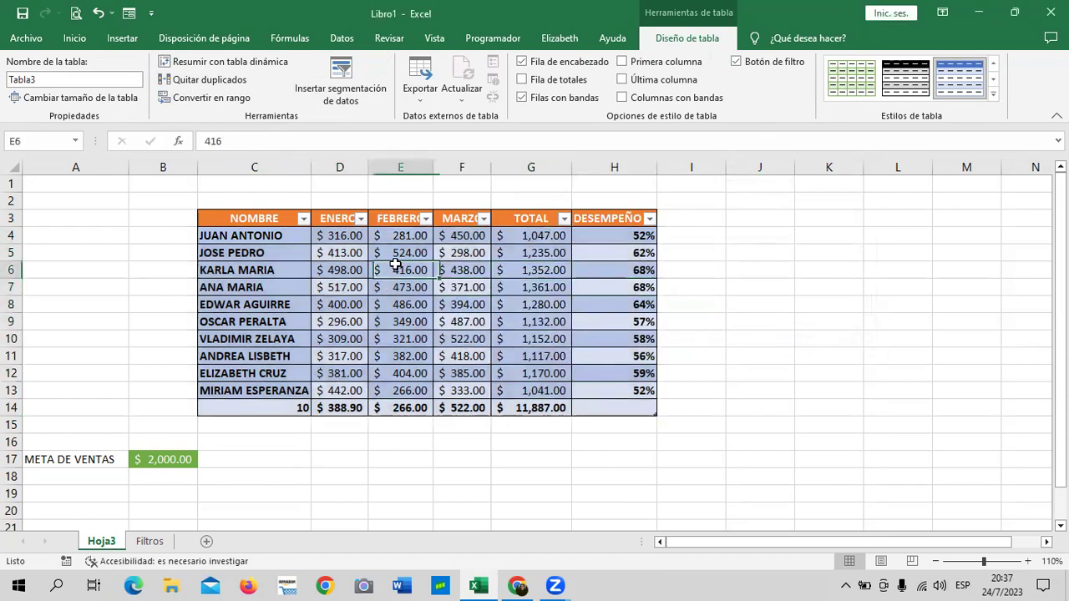
Change the FEBRERO value in E4 to 316 to match ENERO.
click(339, 237)
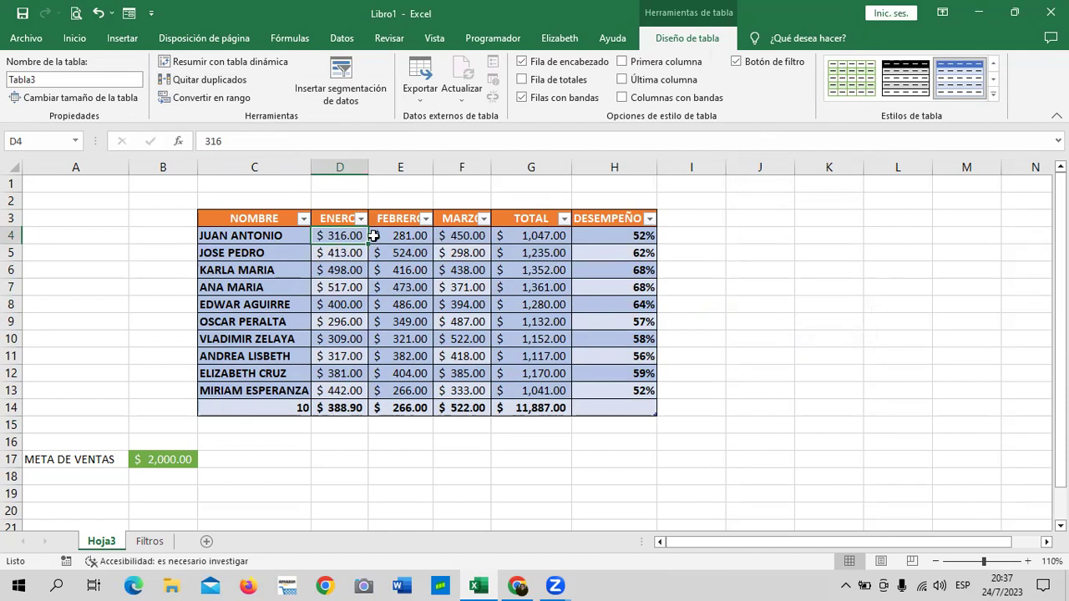
click(394, 235)
text(316)
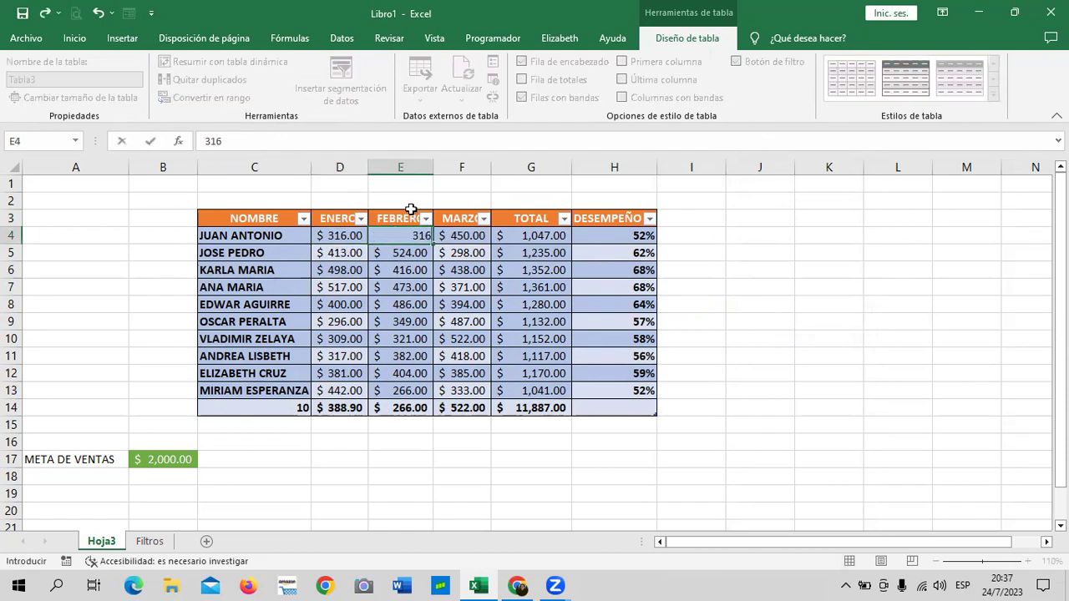
key(Return)
key(Down)
key(Down)
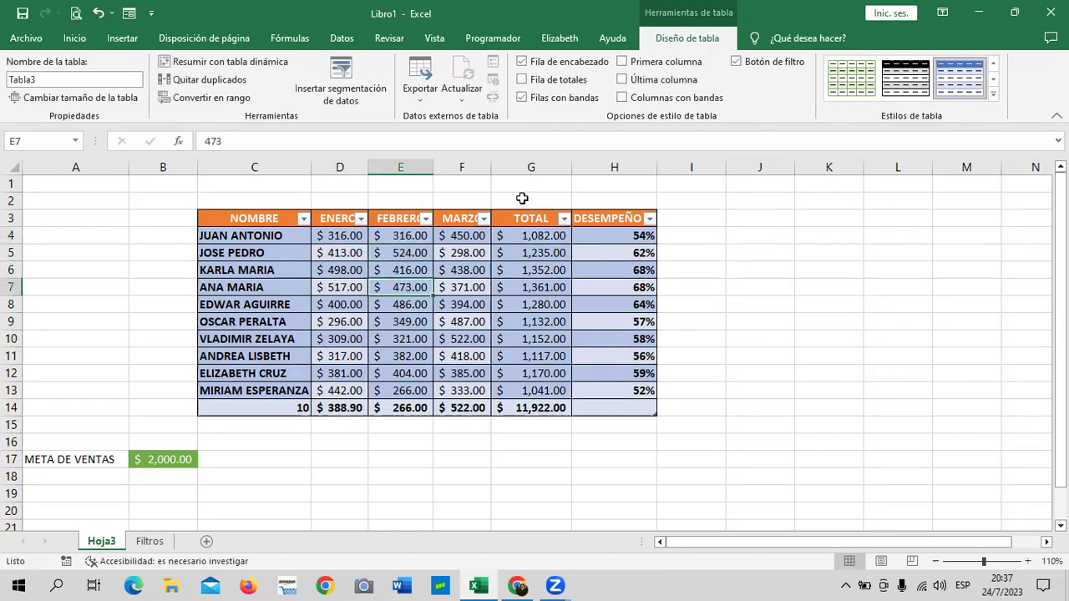
Run Quitar duplicados on all columns and confirm no duplicates are found.
click(209, 79)
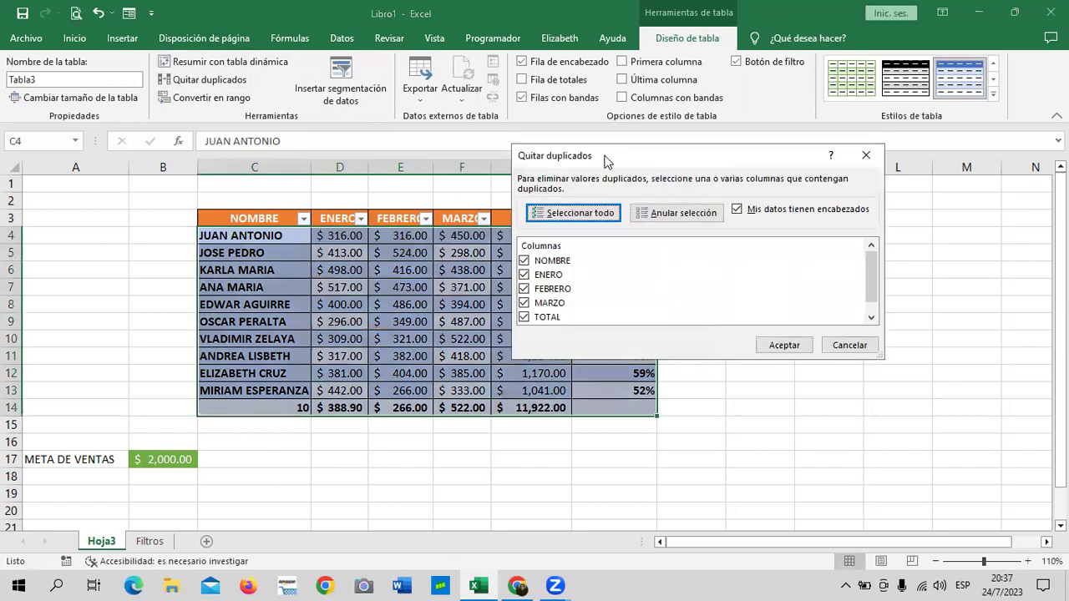
click(786, 343)
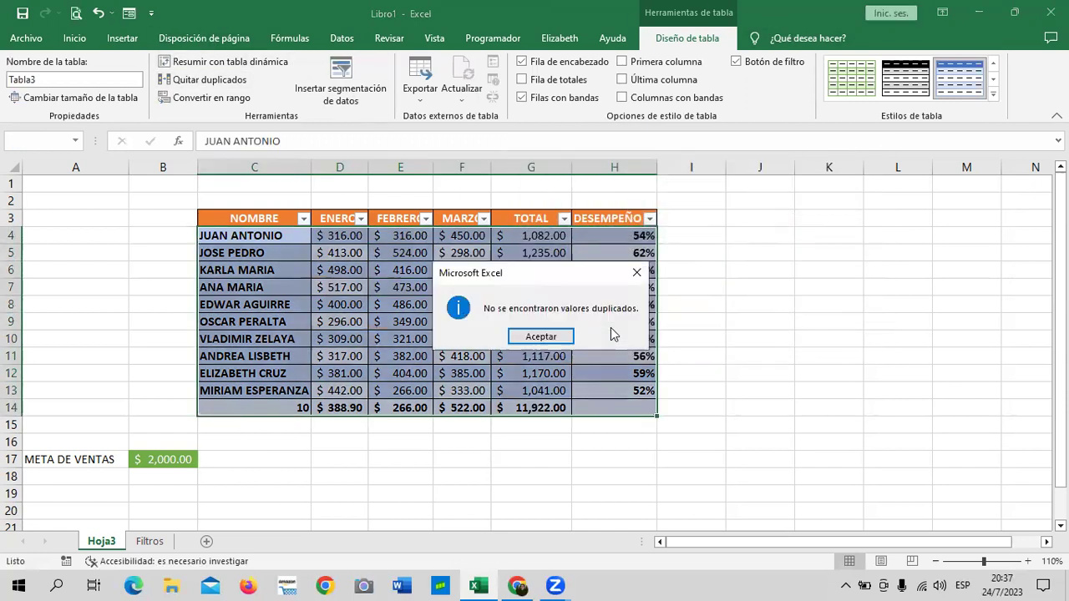
click(541, 337)
key(Up)
key(Up)
key(Left)
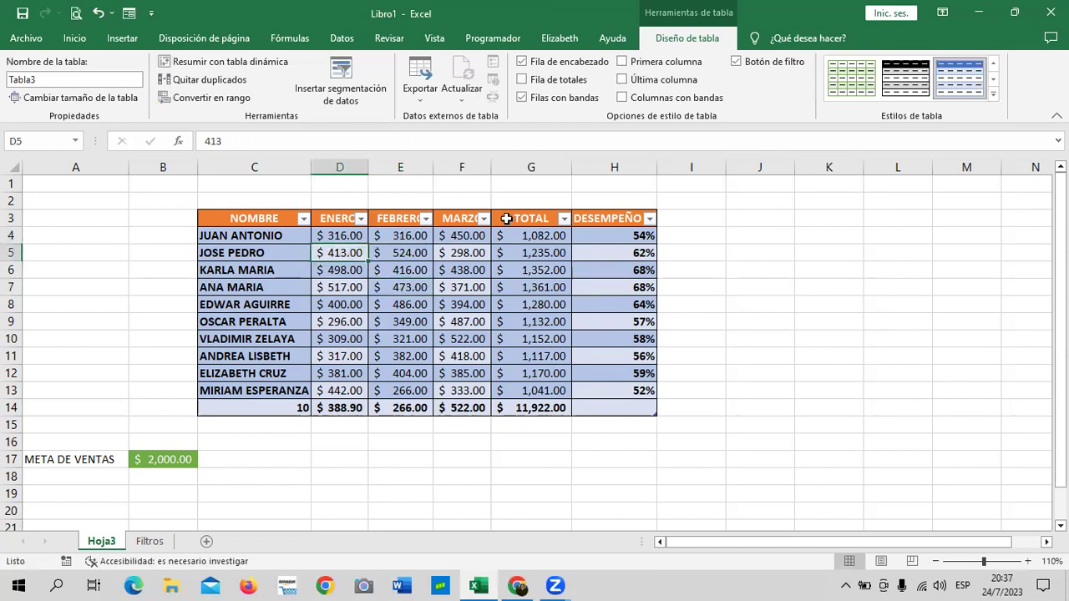
Rerun the duplicate check comparing only ENERO and FEBRERO; no duplicates found.
click(207, 79)
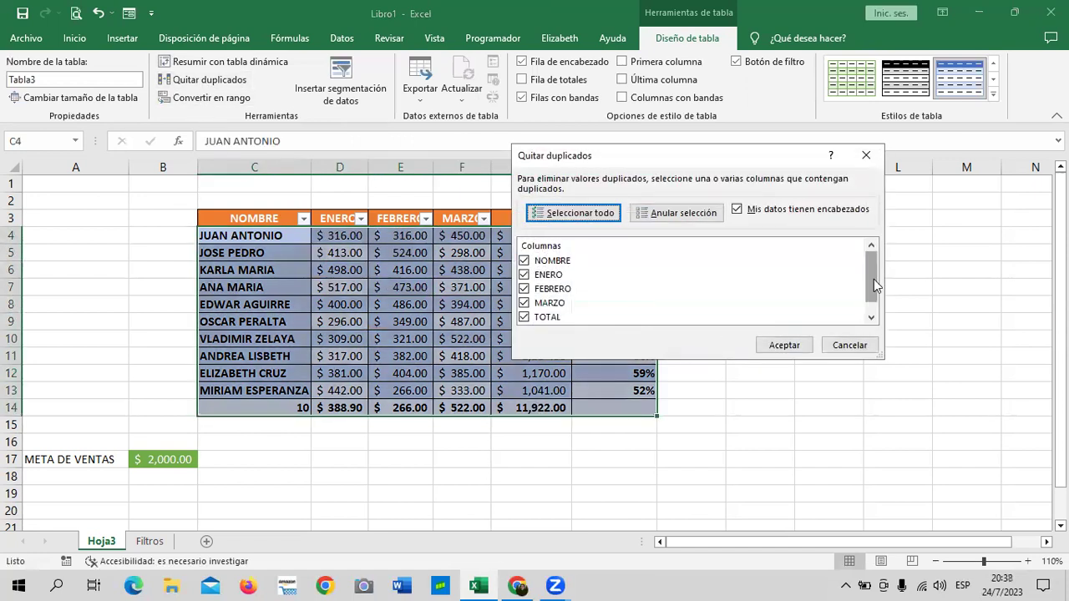
click(570, 215)
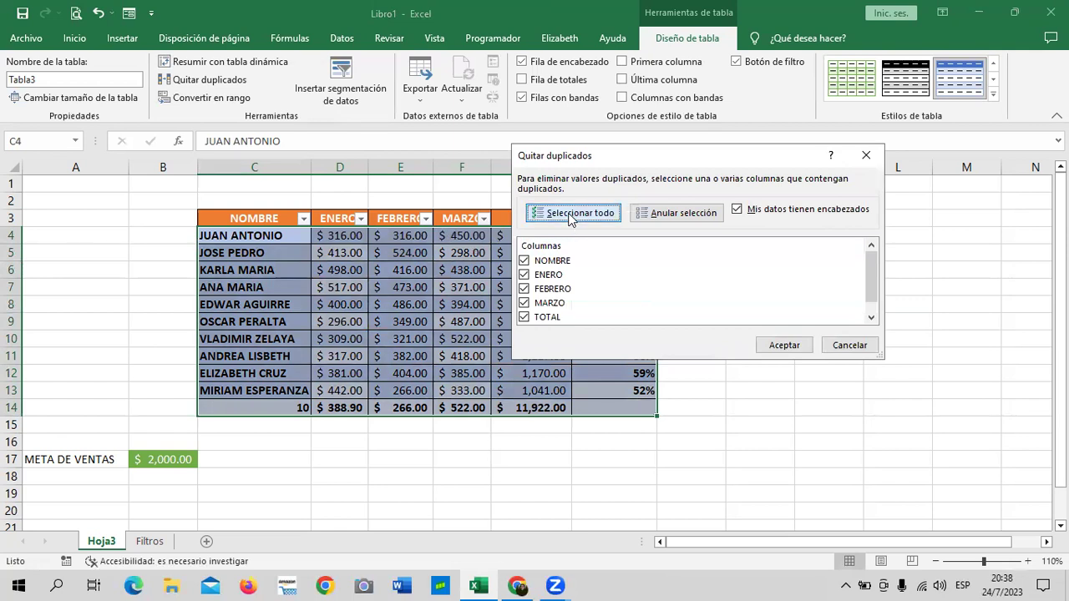
click(524, 275)
click(524, 289)
click(524, 303)
click(523, 317)
click(523, 261)
click(524, 275)
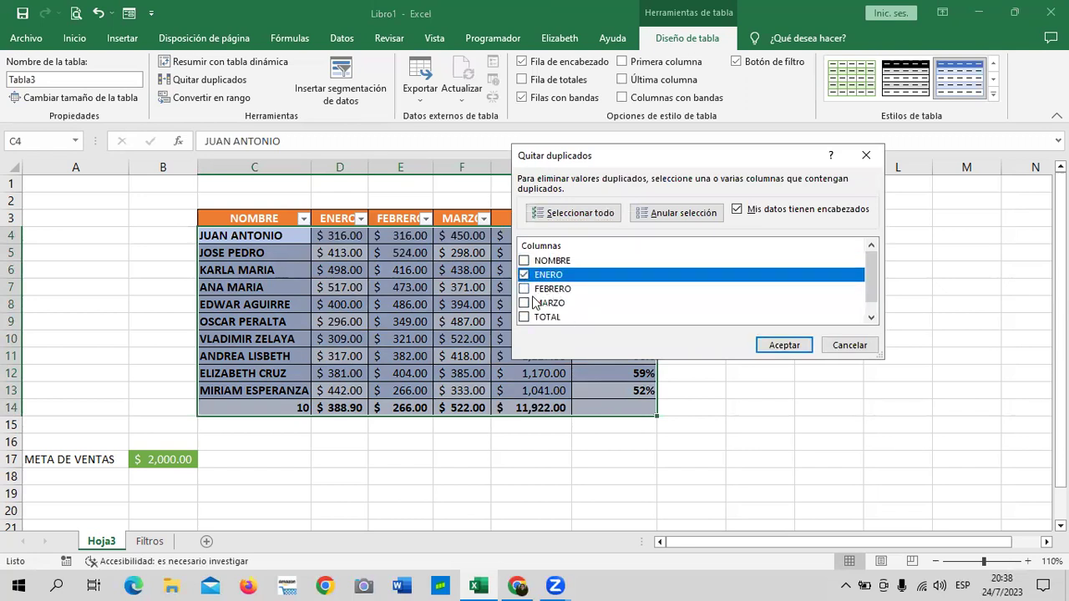
click(524, 289)
click(782, 345)
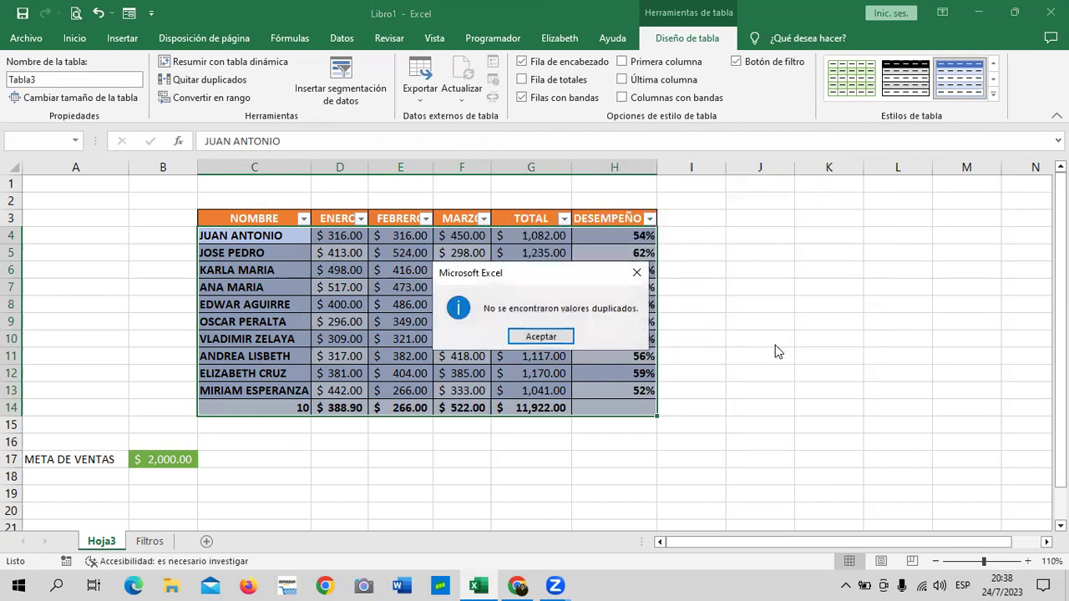
click(539, 336)
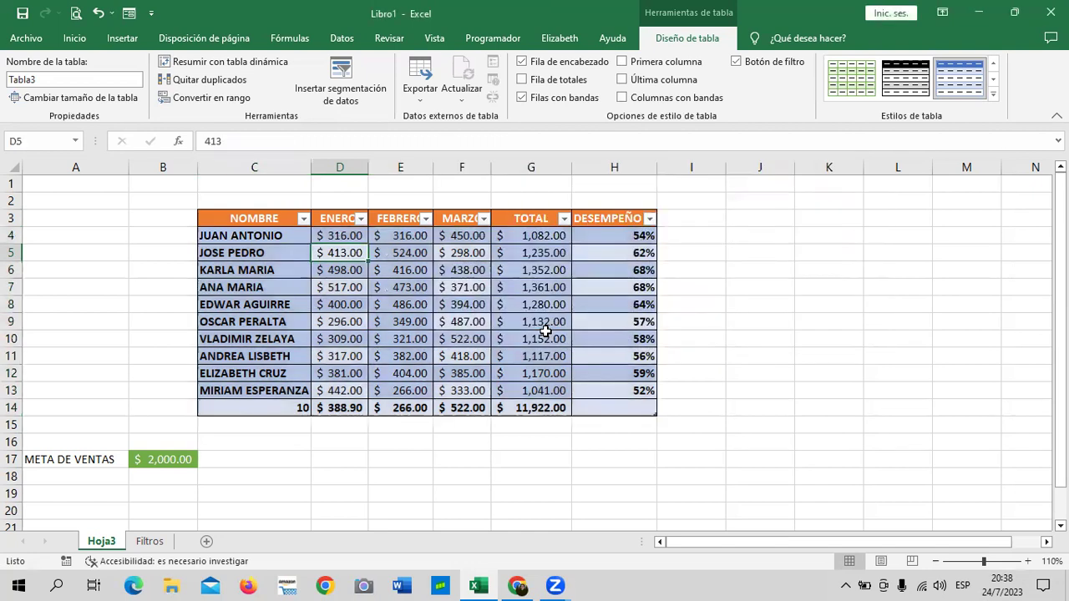
Rerun the duplicate check with FEBRERO excluded; still no duplicates.
click(334, 235)
click(411, 238)
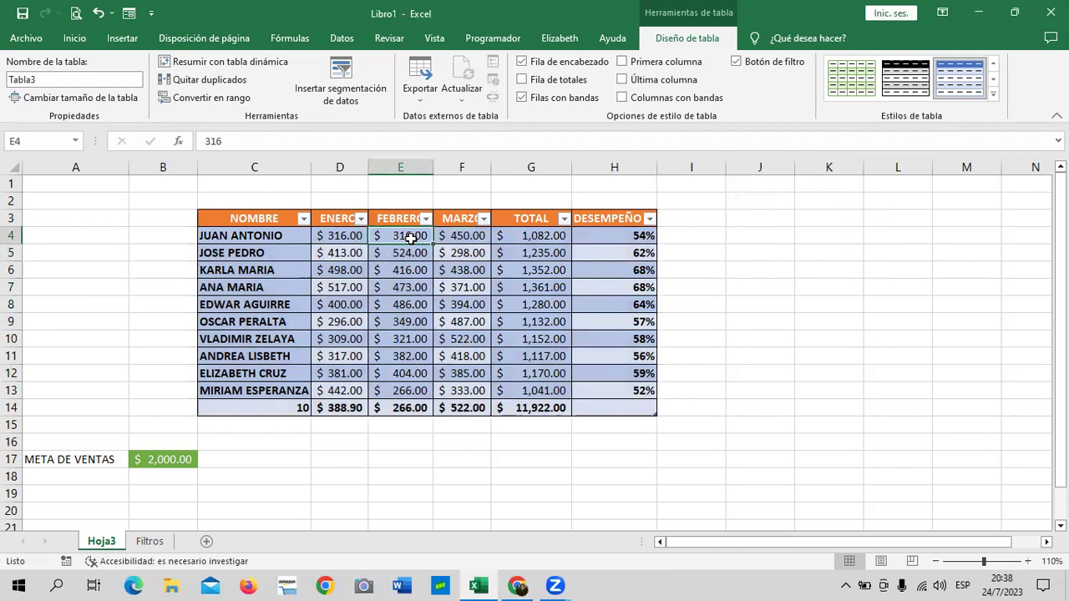
click(209, 79)
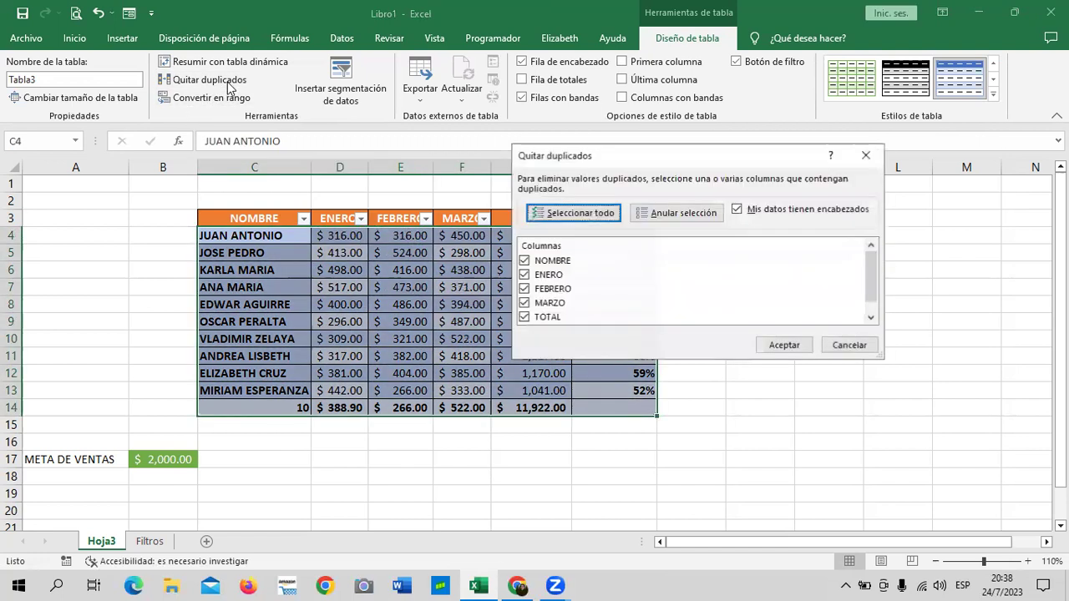
click(524, 289)
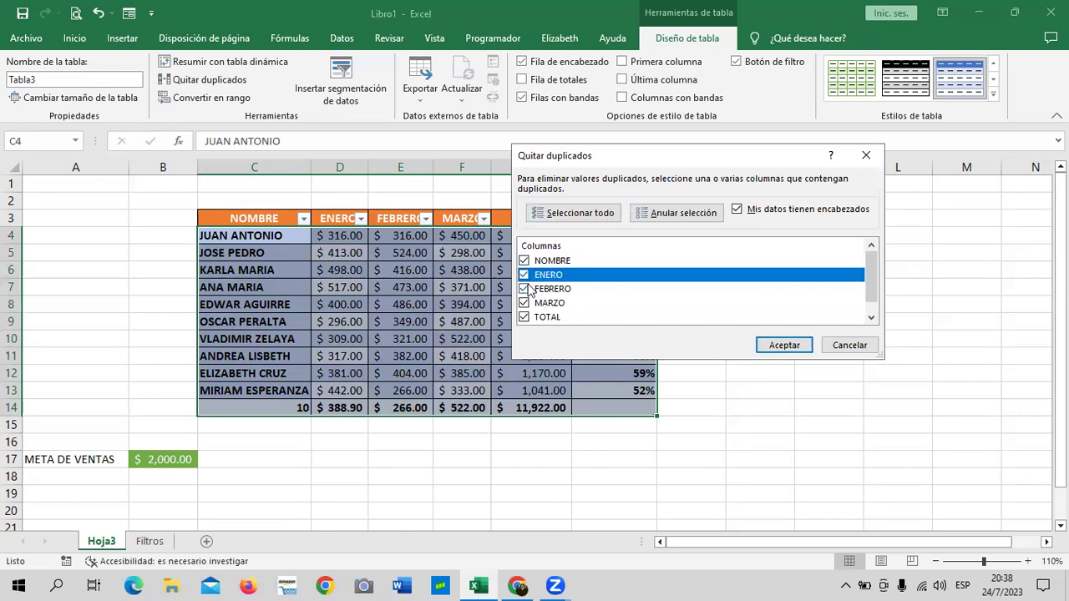
click(557, 277)
click(772, 345)
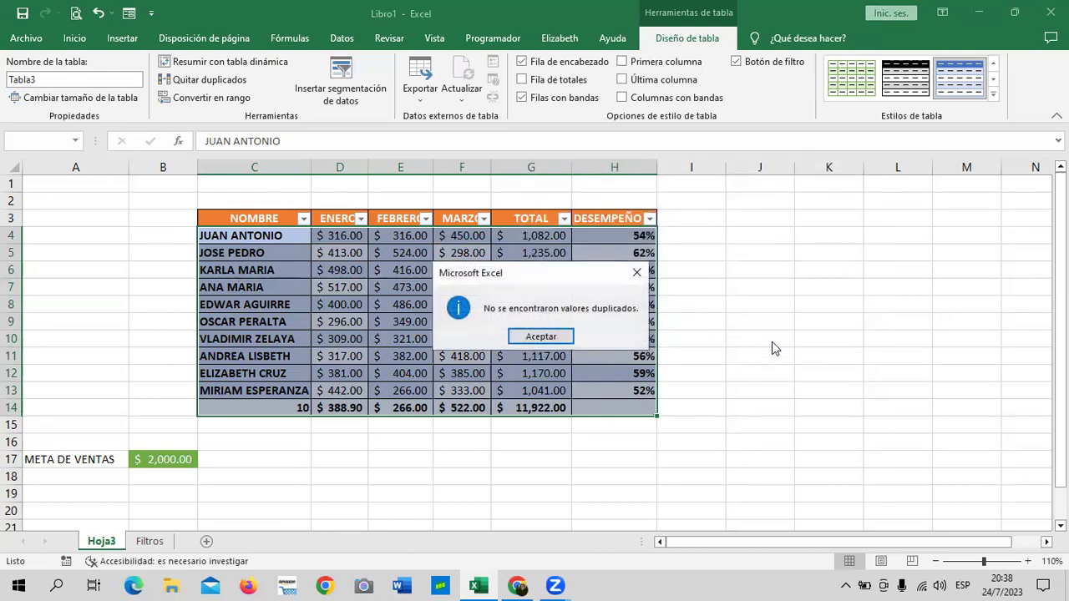
click(542, 336)
click(787, 290)
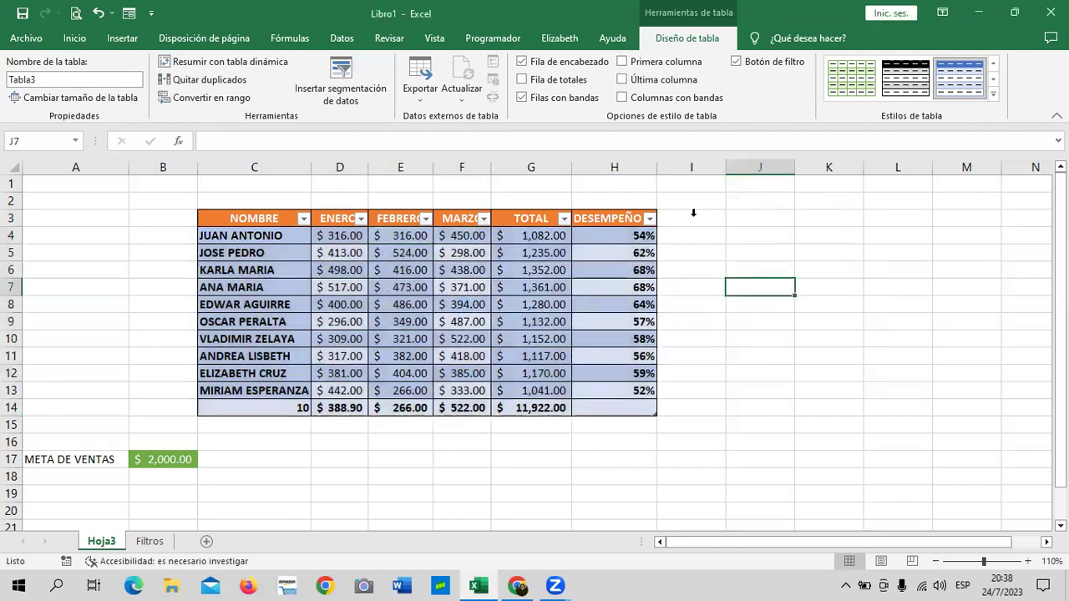
click(237, 252)
click(244, 236)
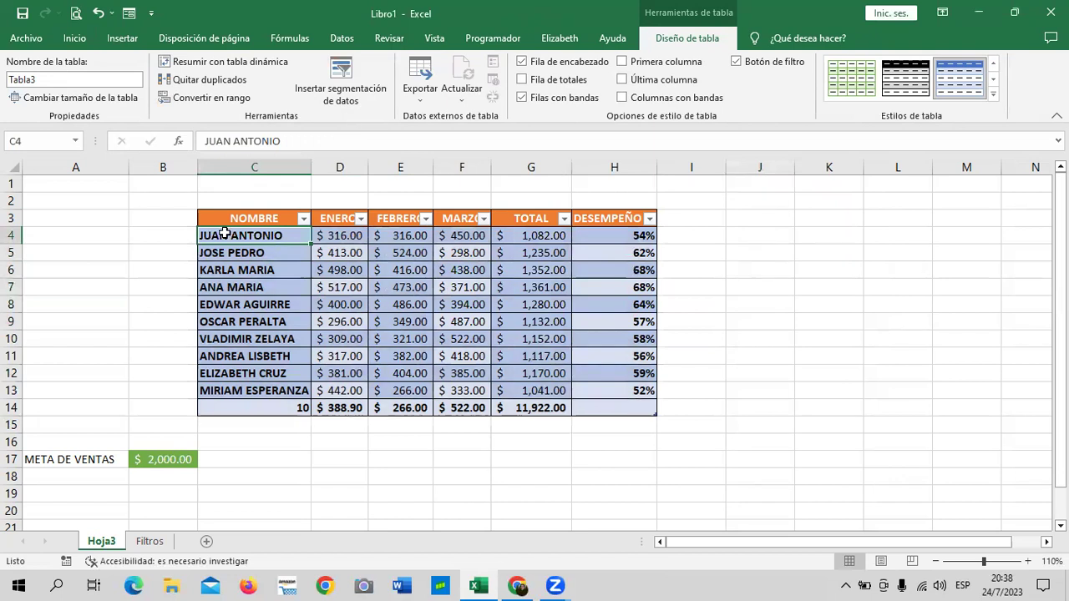
Copy the JUAN ANTONIO name from C4 over the name in C10.
right_click(234, 237)
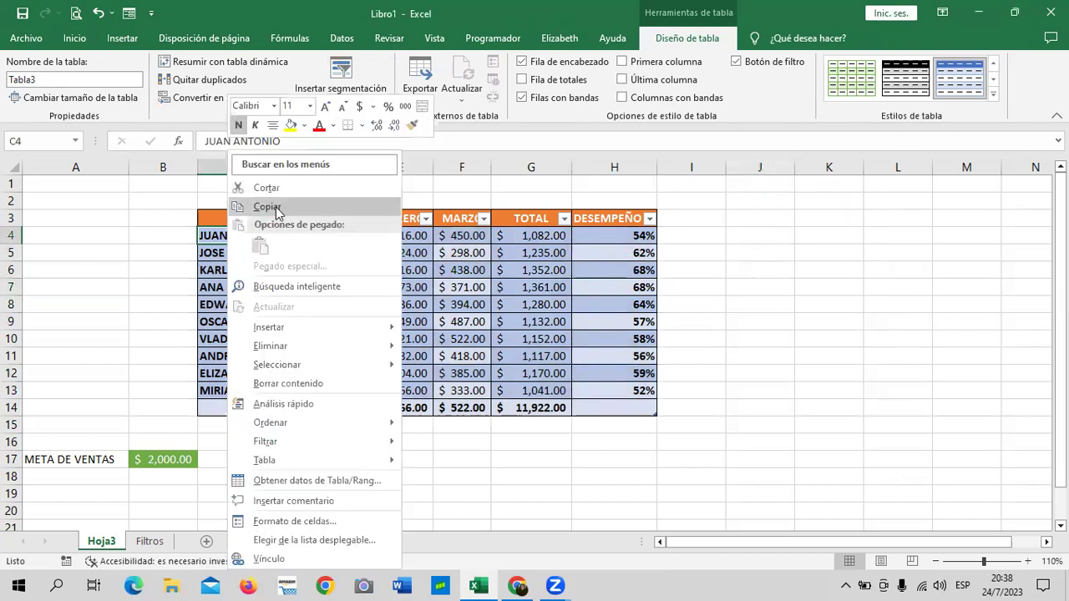
click(278, 207)
click(218, 340)
key(ctrl+v)
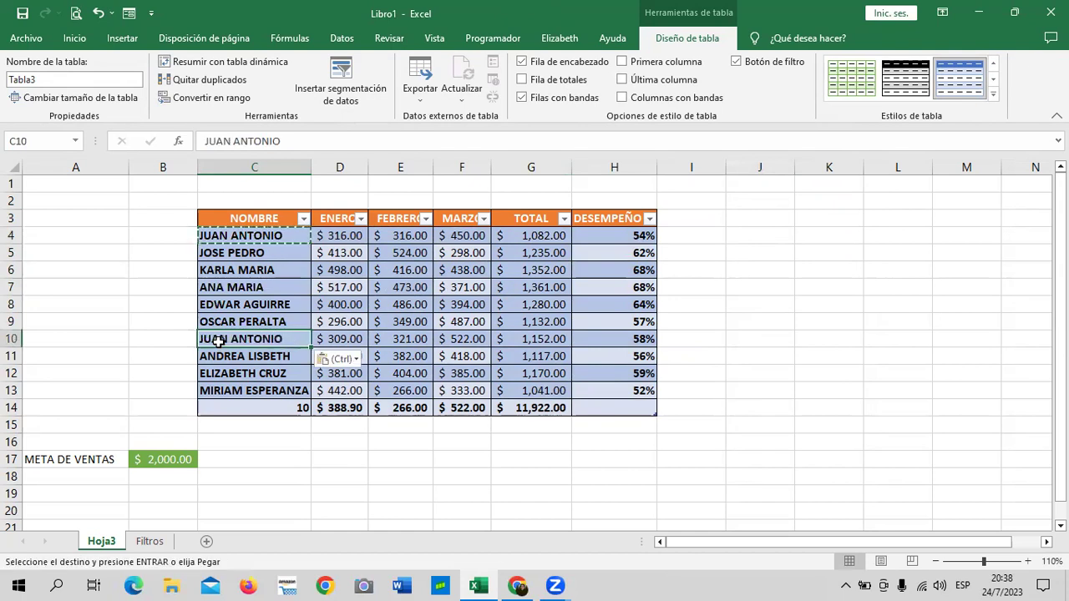
key(Escape)
click(456, 344)
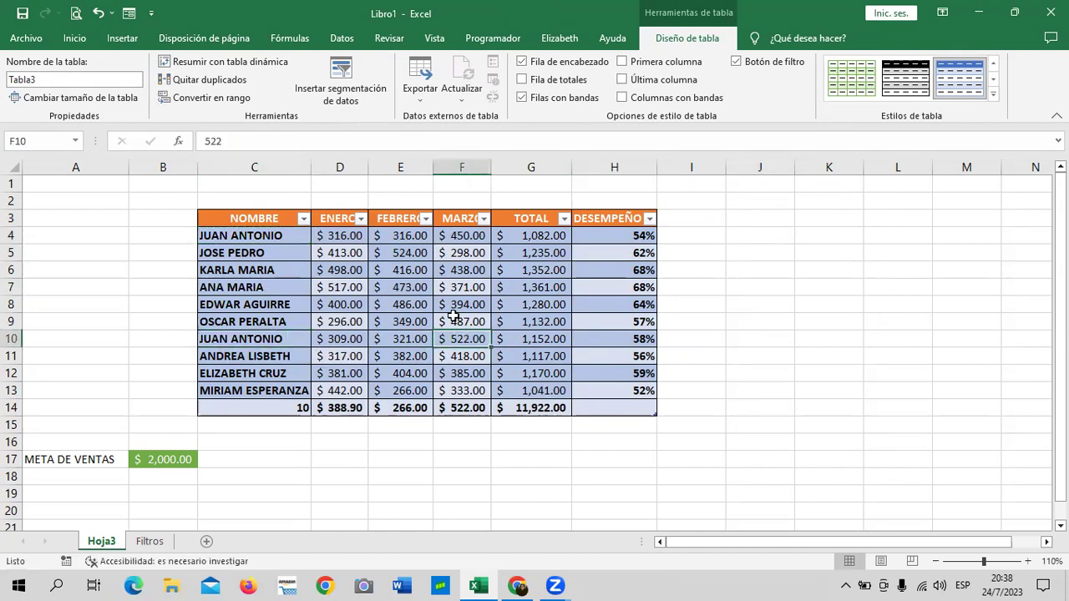
click(298, 235)
Check for duplicates with ENERO, FEBRERO and MARZO excluded; none found.
click(209, 79)
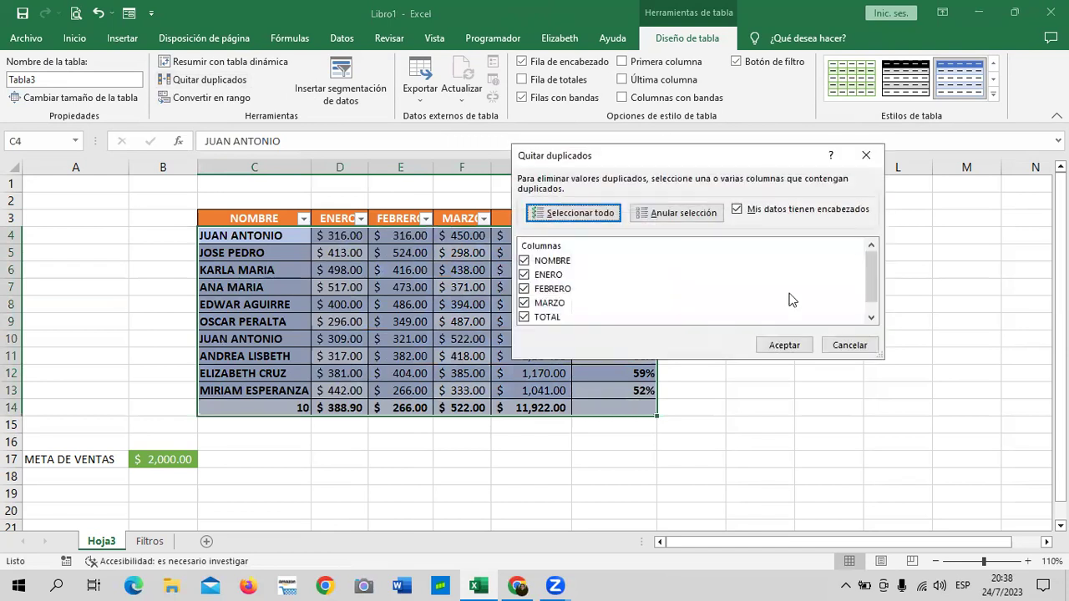
drag(535, 278, 522, 320)
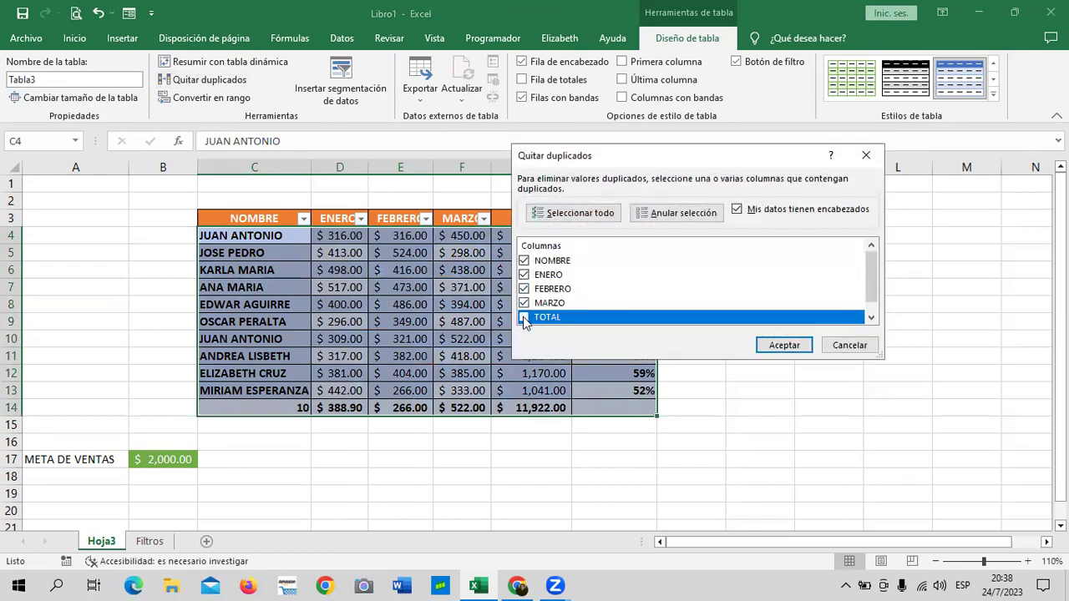
click(523, 302)
click(523, 288)
click(524, 275)
click(774, 342)
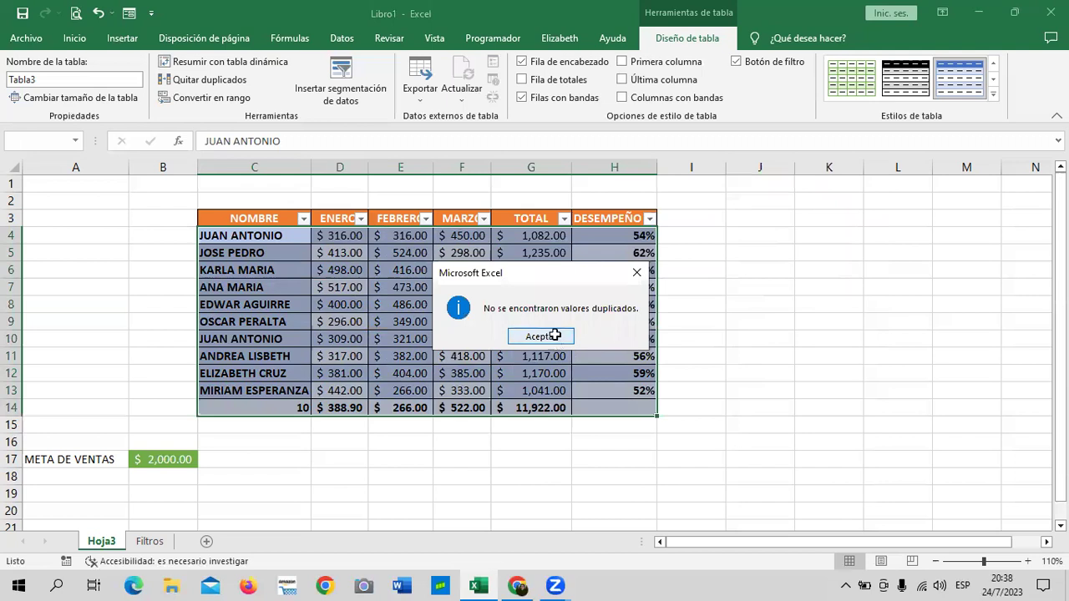
click(556, 338)
Rerun the duplicate check on all columns; no duplicates found.
click(272, 307)
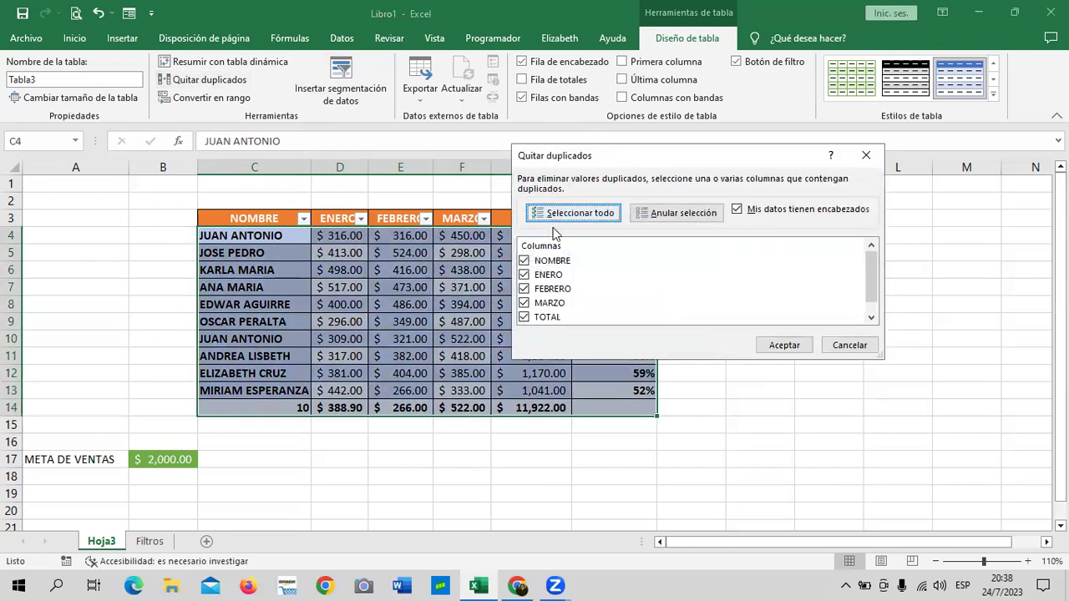
click(779, 344)
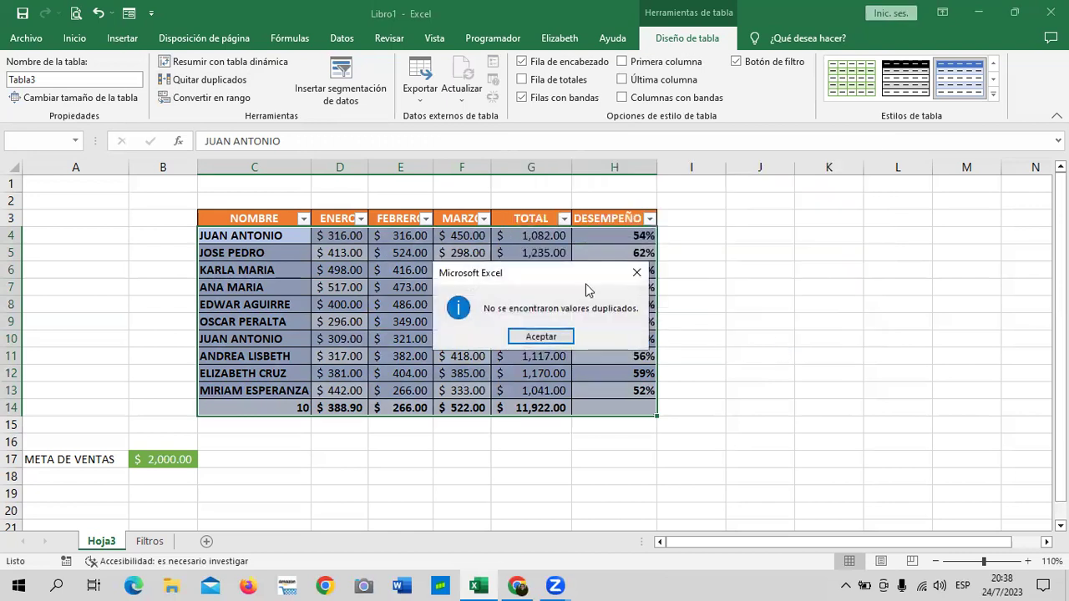
click(541, 337)
click(692, 321)
click(290, 288)
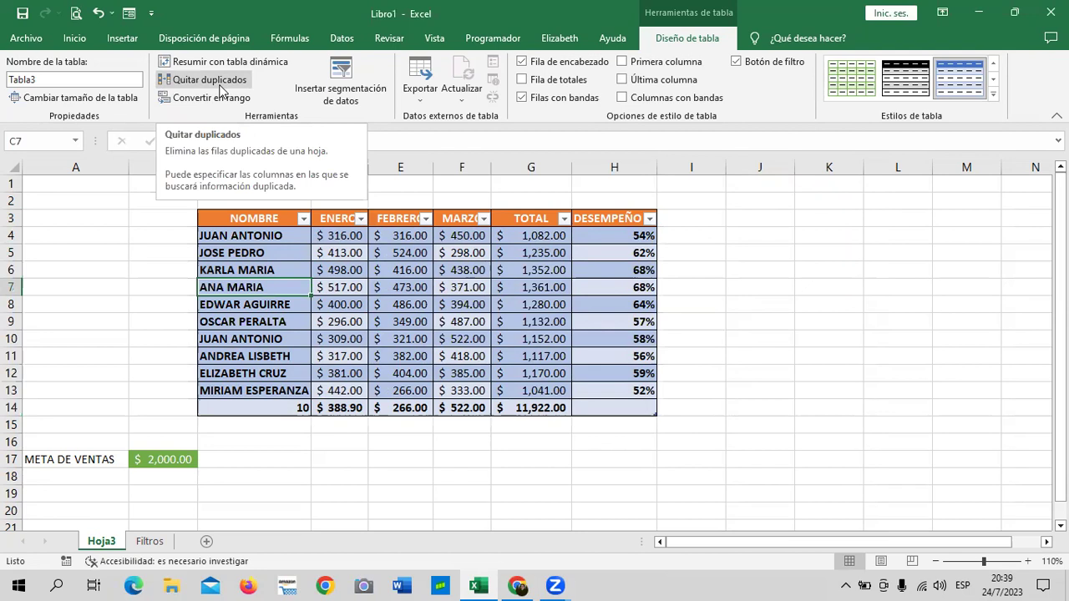
Remove duplicates by NOMBRE only, deleting the second JUAN ANTONIO row.
click(220, 85)
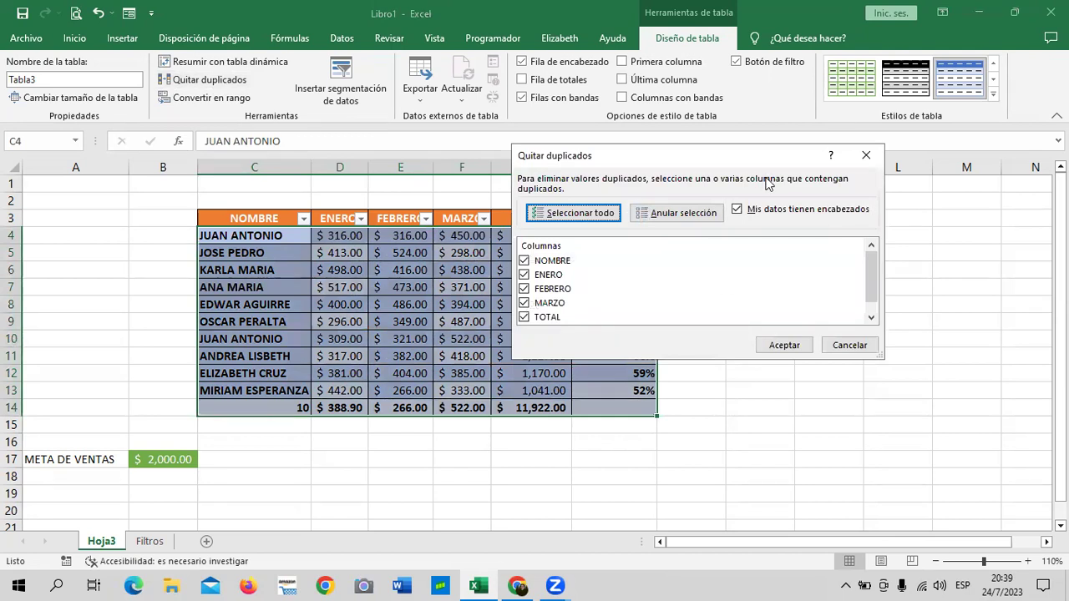
click(697, 214)
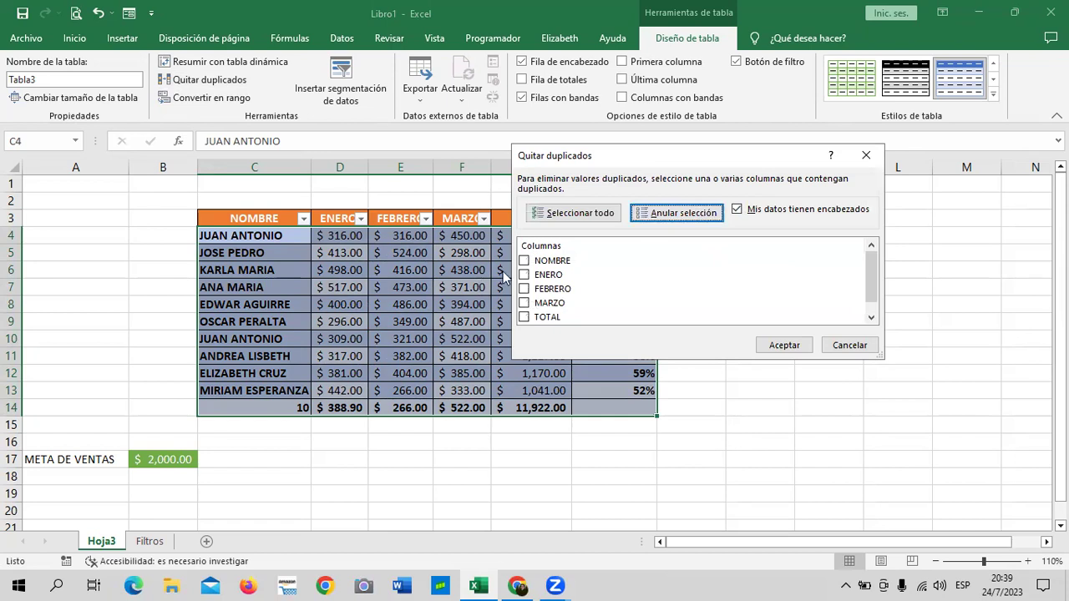
click(523, 262)
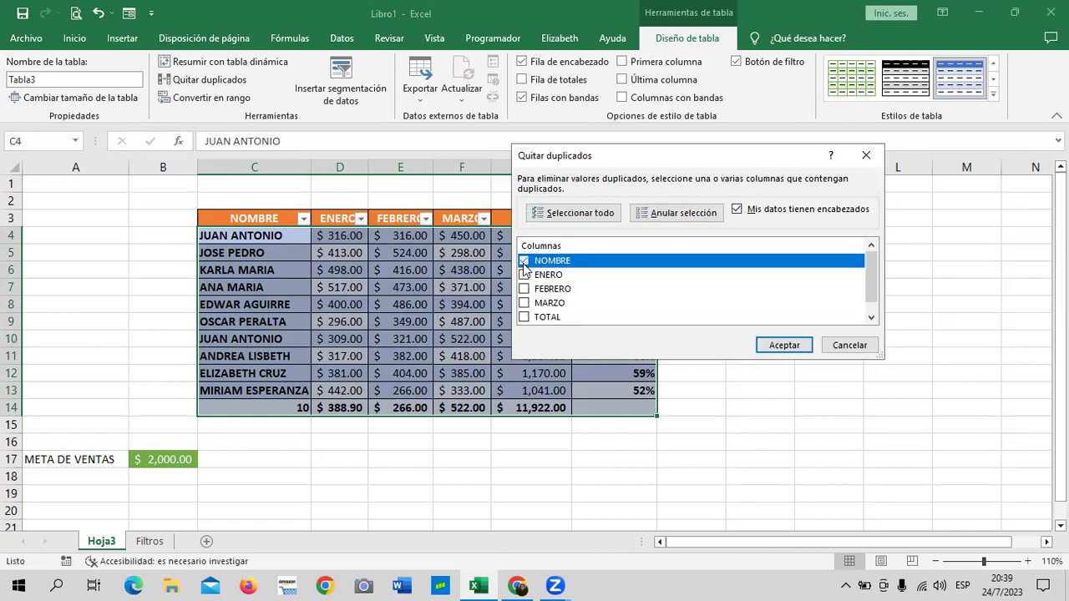
click(780, 347)
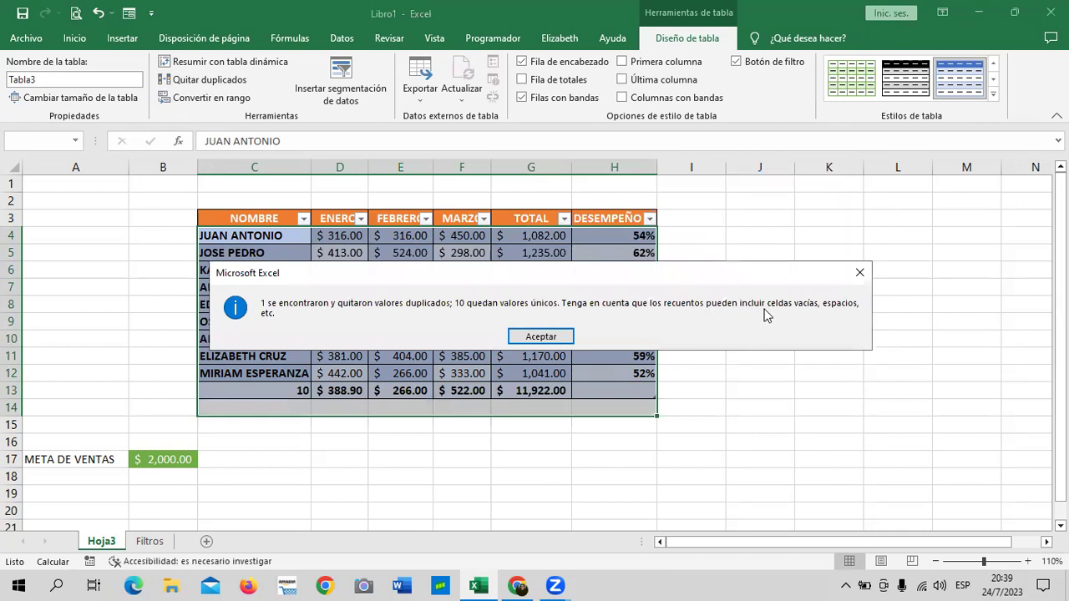
click(552, 337)
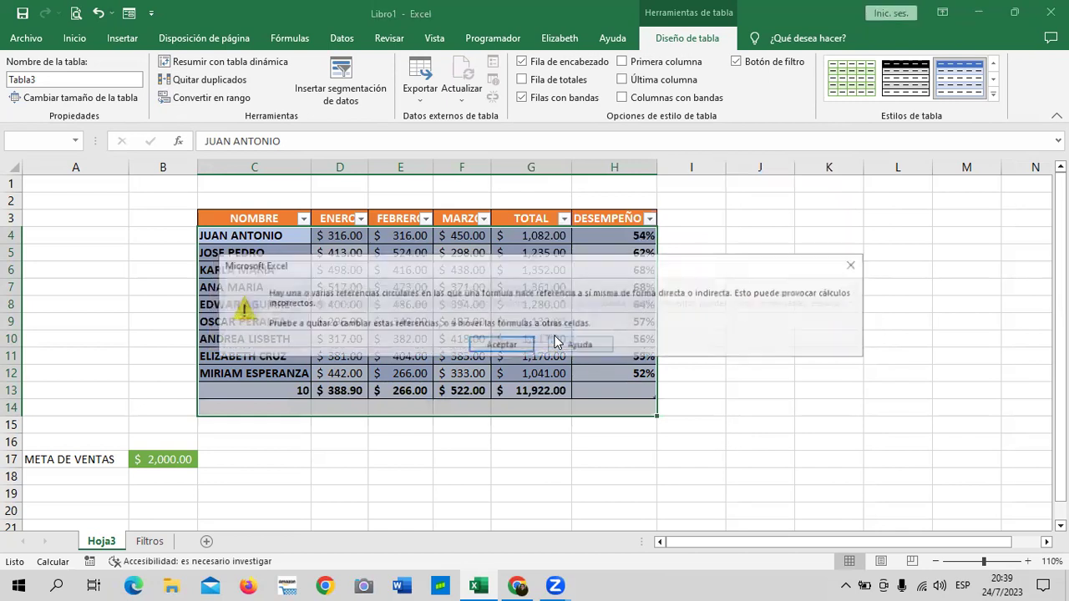
click(501, 345)
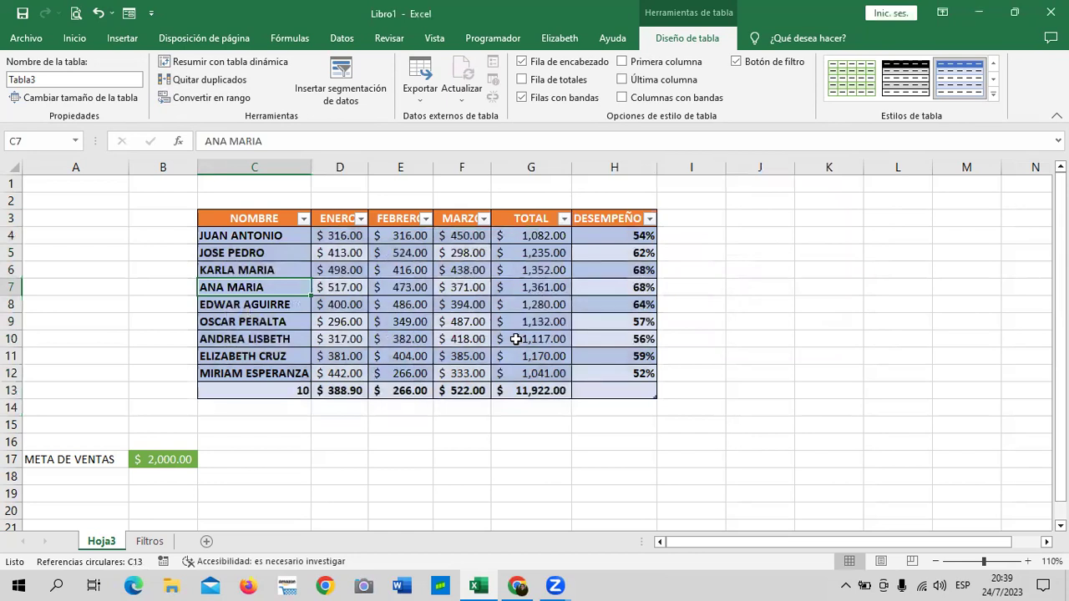
click(739, 322)
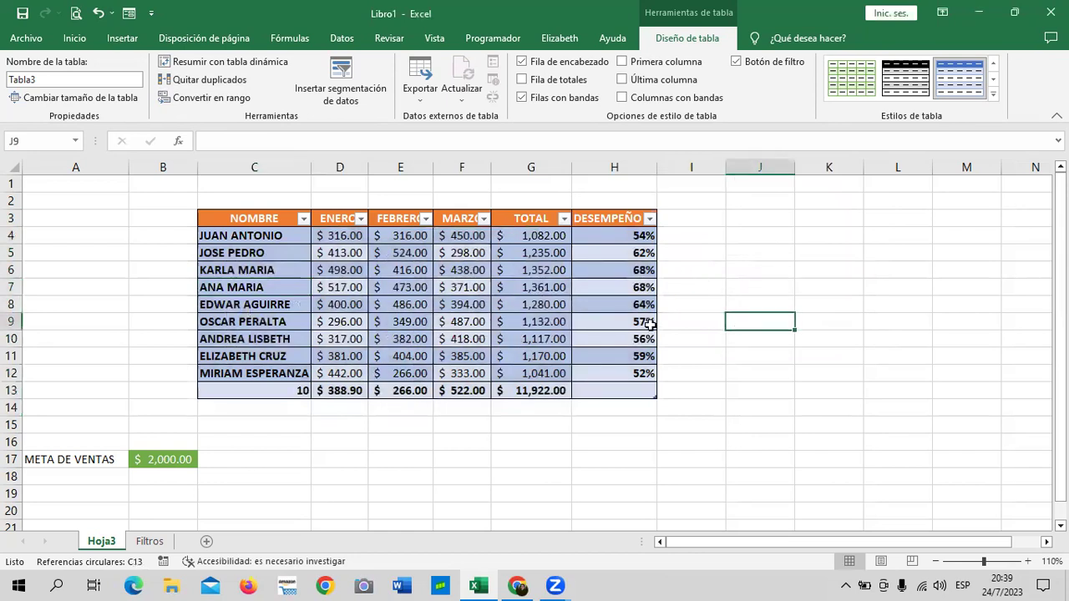
Add a total row to Tabla3 with C14 set to Recuento, showing 9.
click(278, 389)
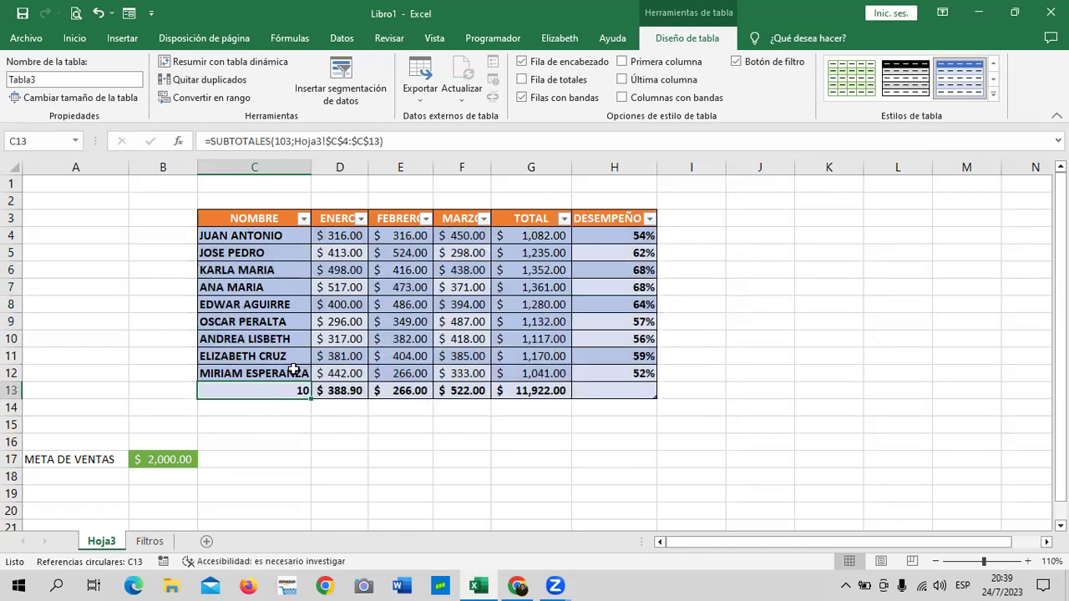
click(575, 82)
click(277, 410)
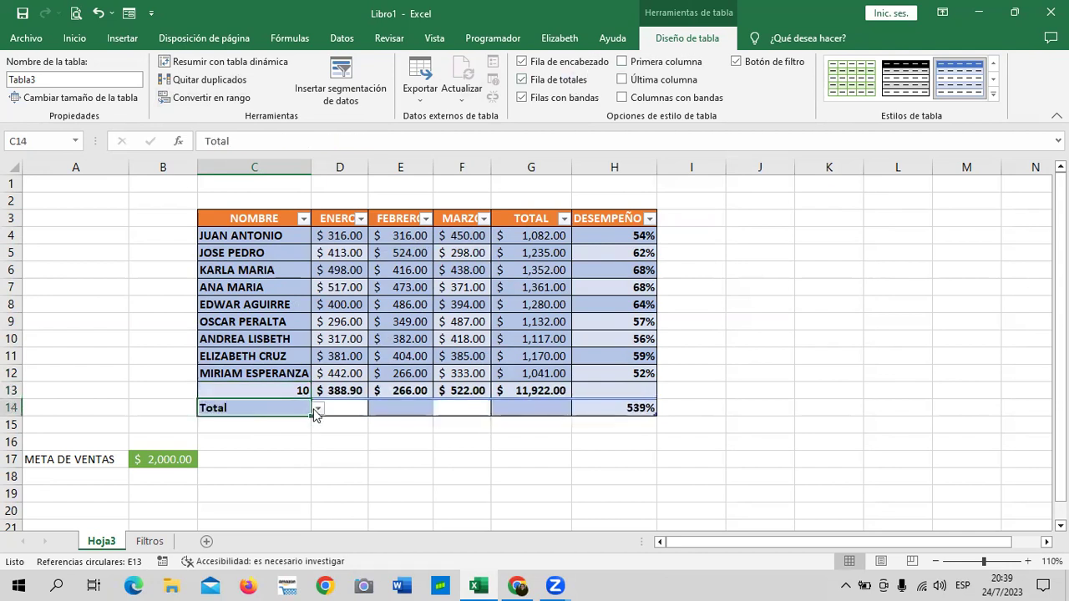
click(317, 408)
click(253, 446)
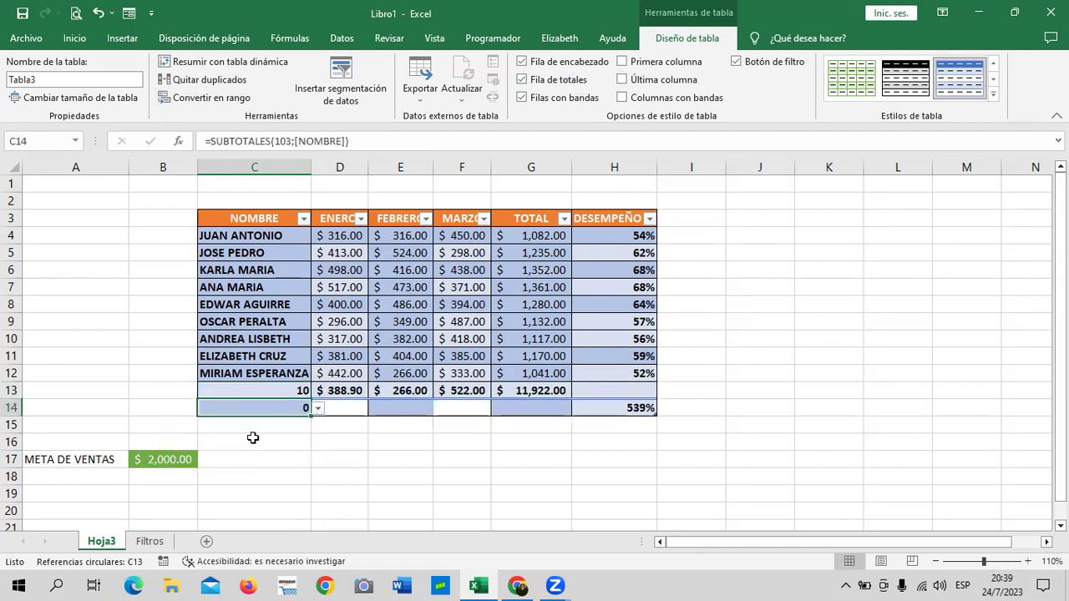
click(316, 409)
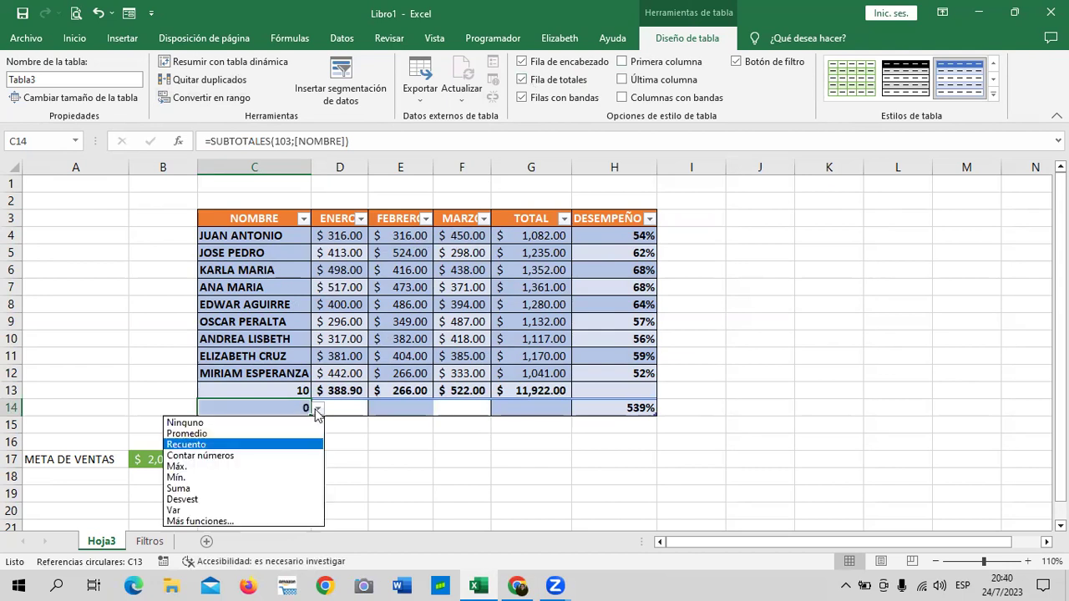
click(242, 456)
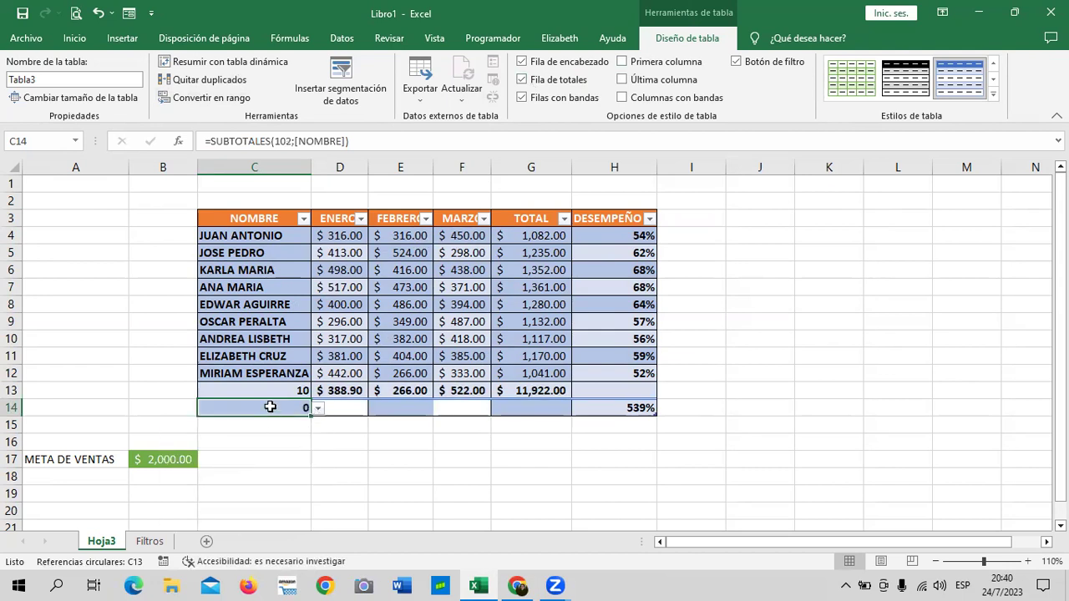
click(318, 408)
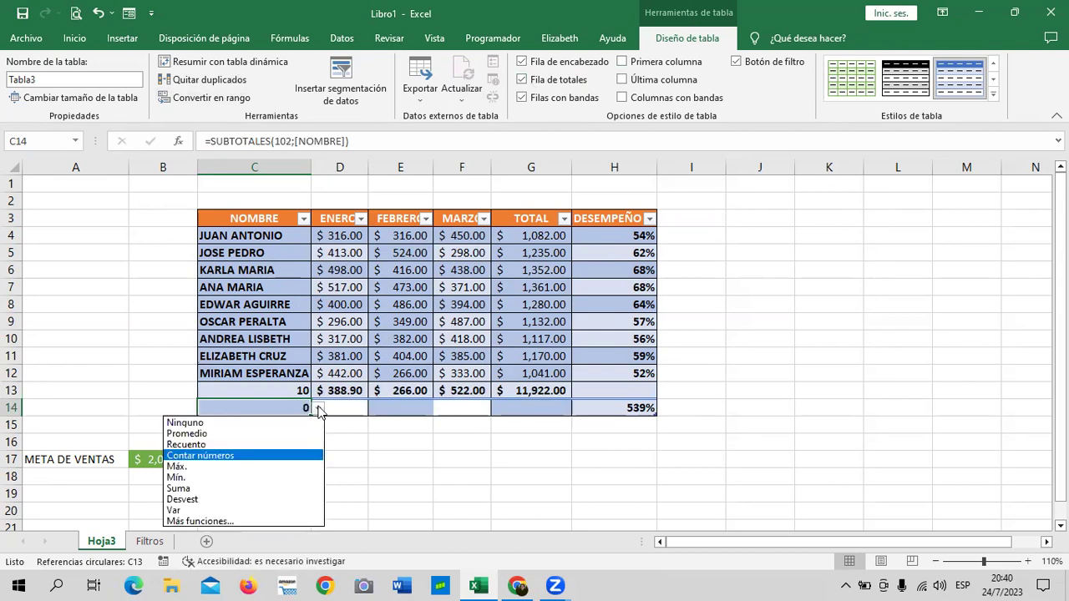
click(251, 444)
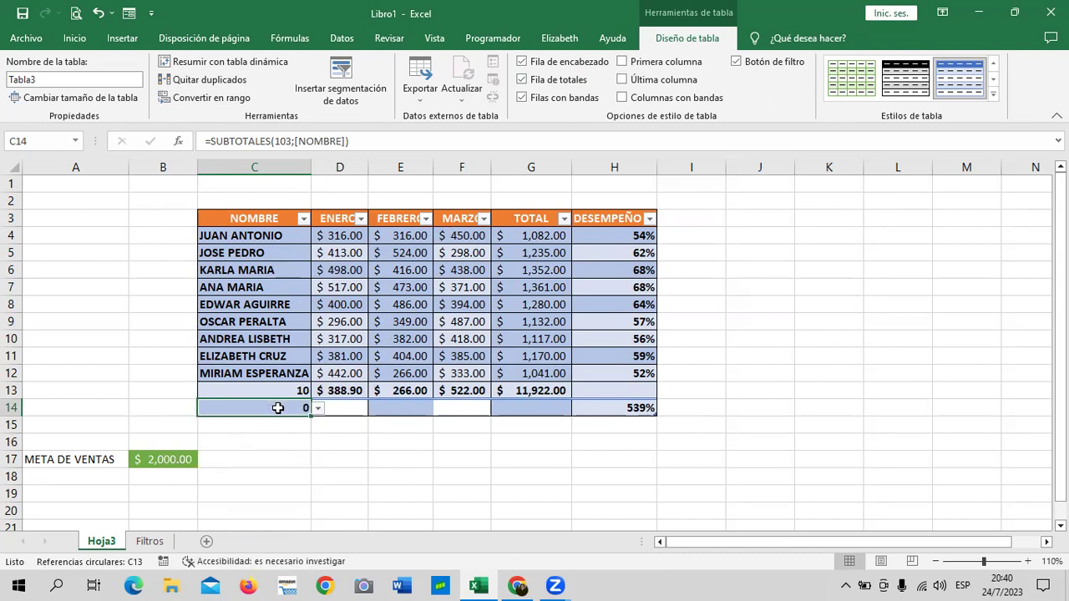
Delete the old count in C13 and check C14's total formula.
click(277, 391)
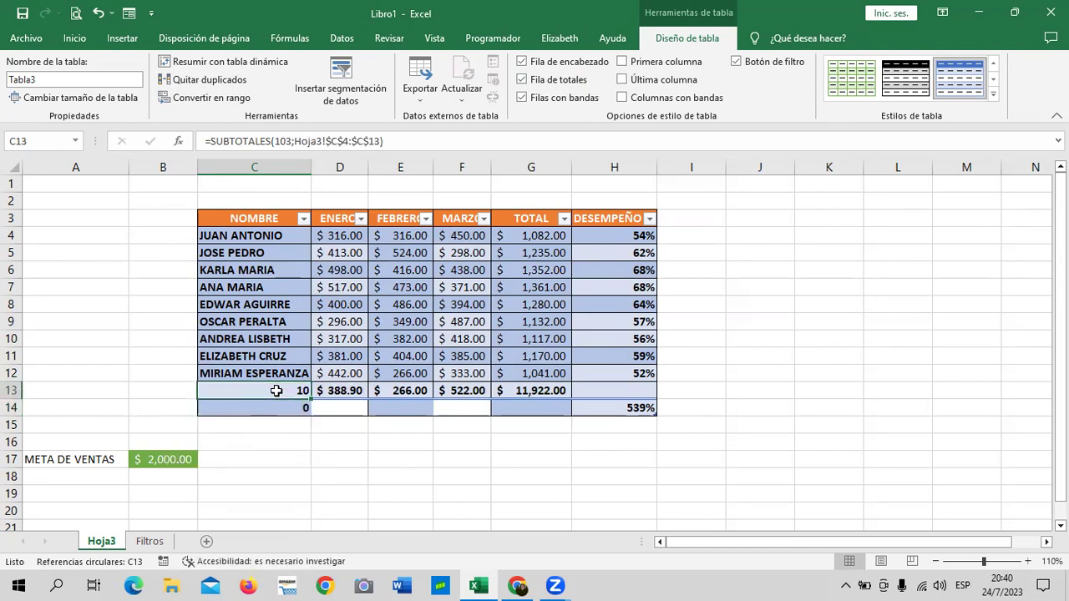
key(Delete)
click(380, 438)
click(343, 423)
click(287, 387)
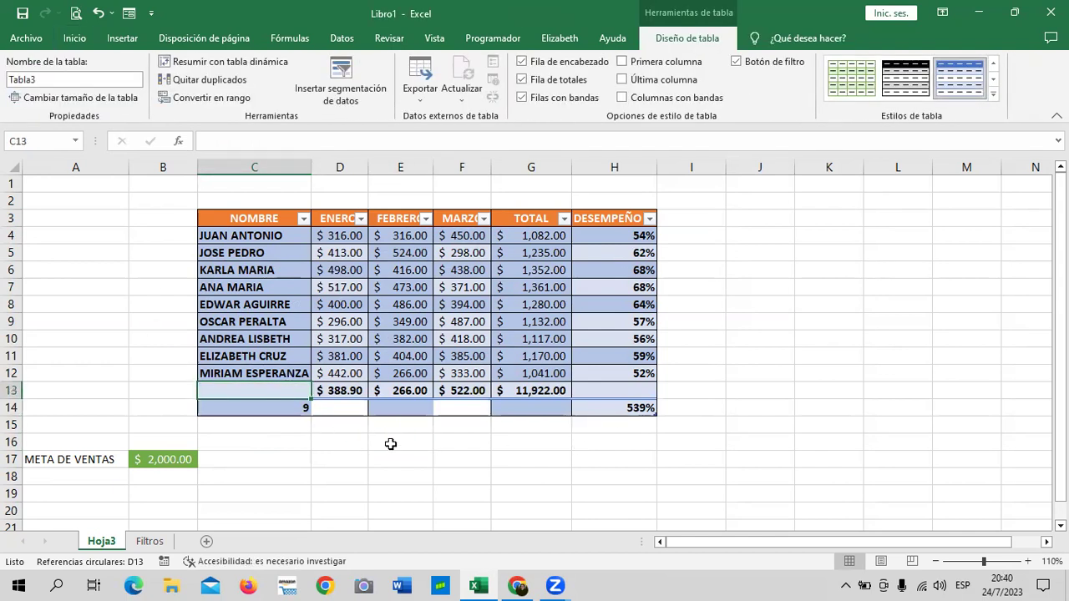
click(270, 407)
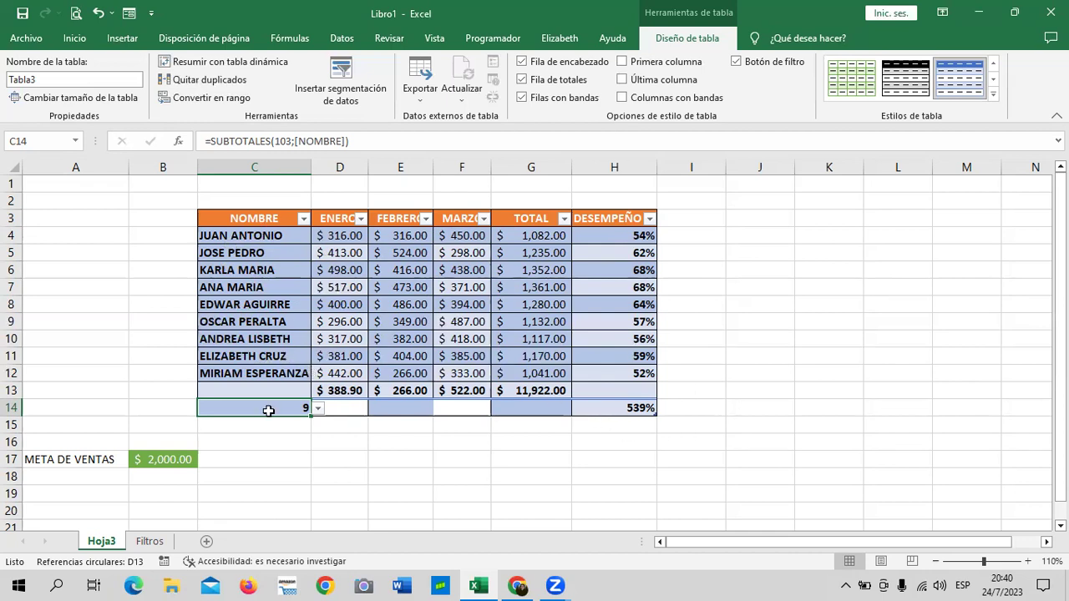
Undo four times to remove the total row and restore C13's count of 10.
click(96, 13)
click(96, 13)
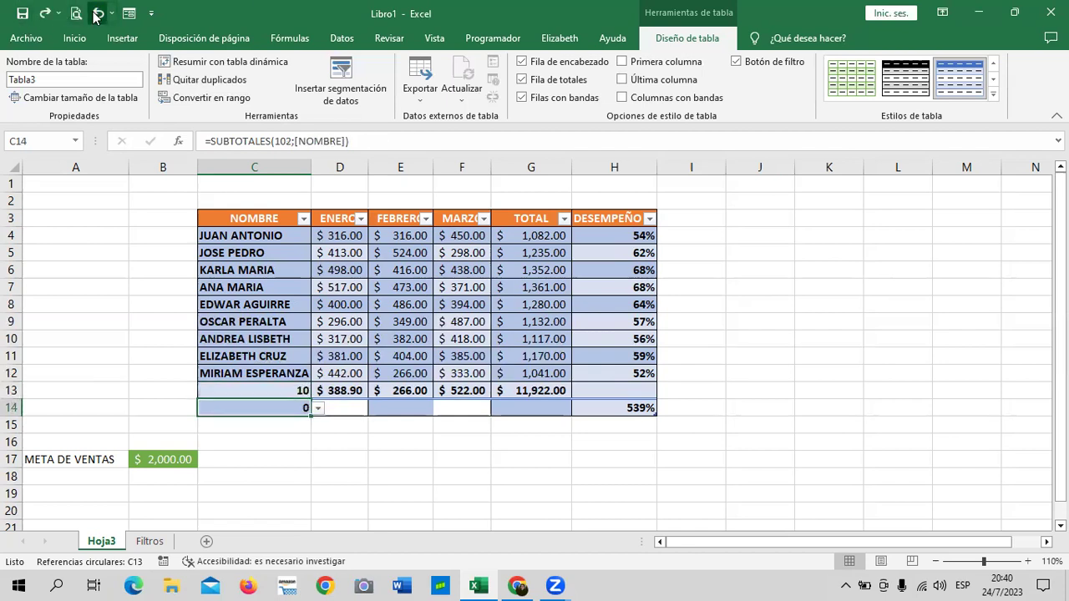
click(96, 14)
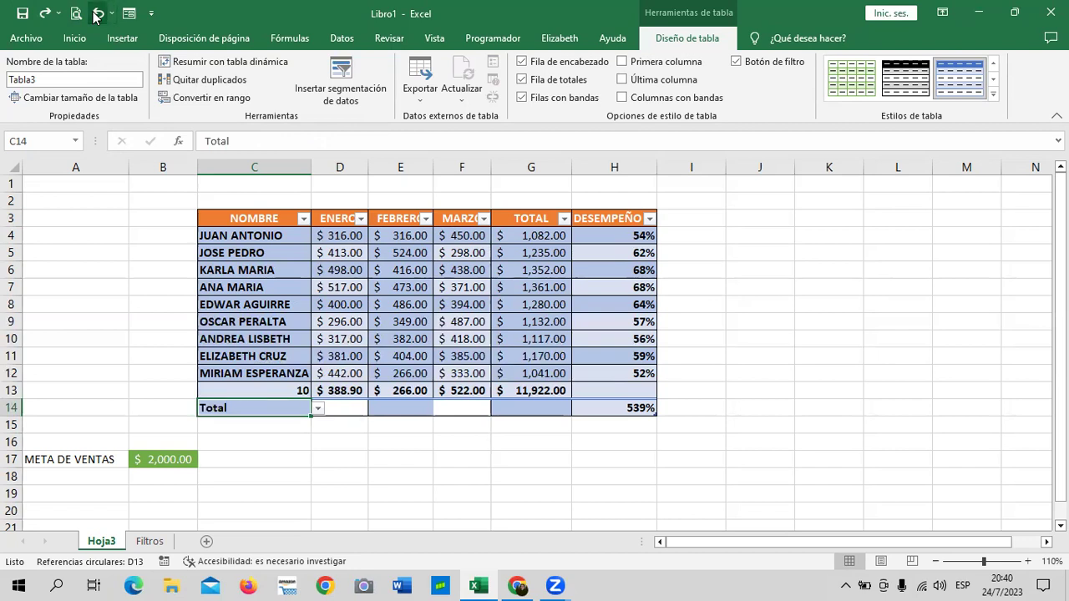
click(96, 14)
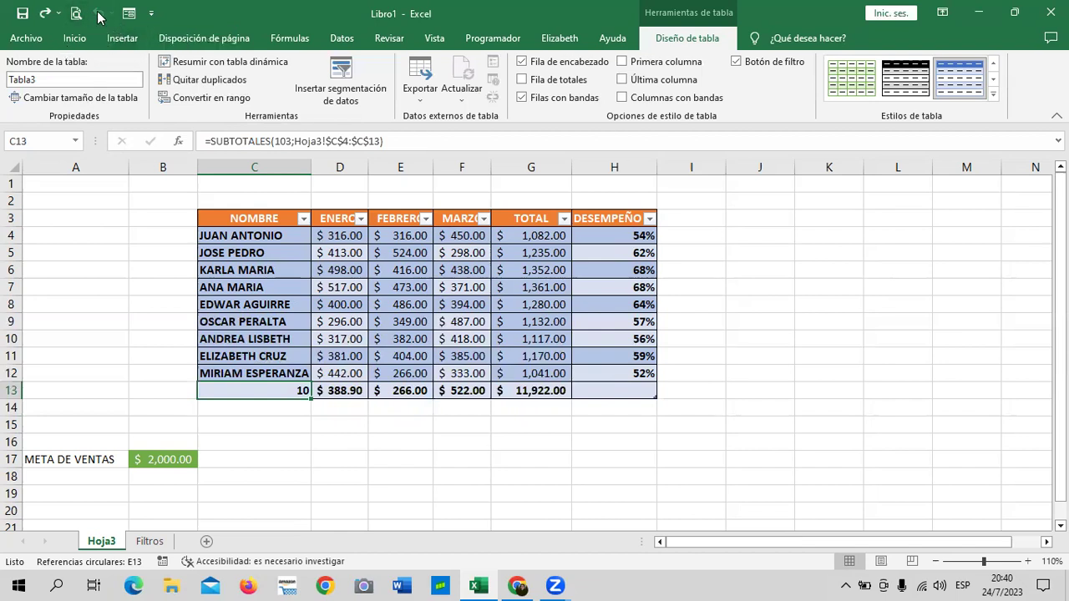
click(391, 291)
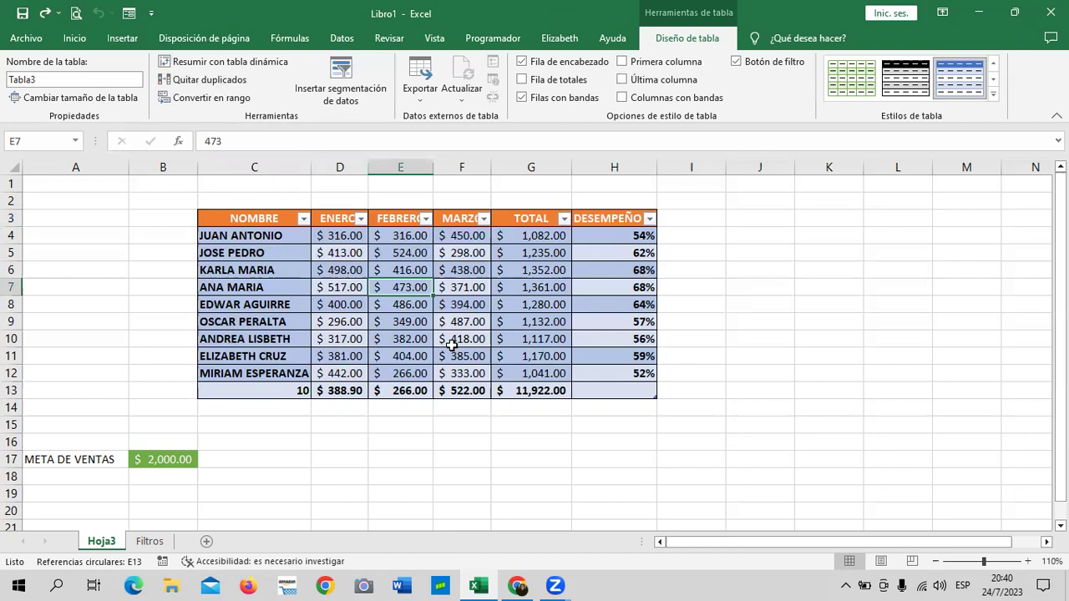
click(731, 366)
click(596, 388)
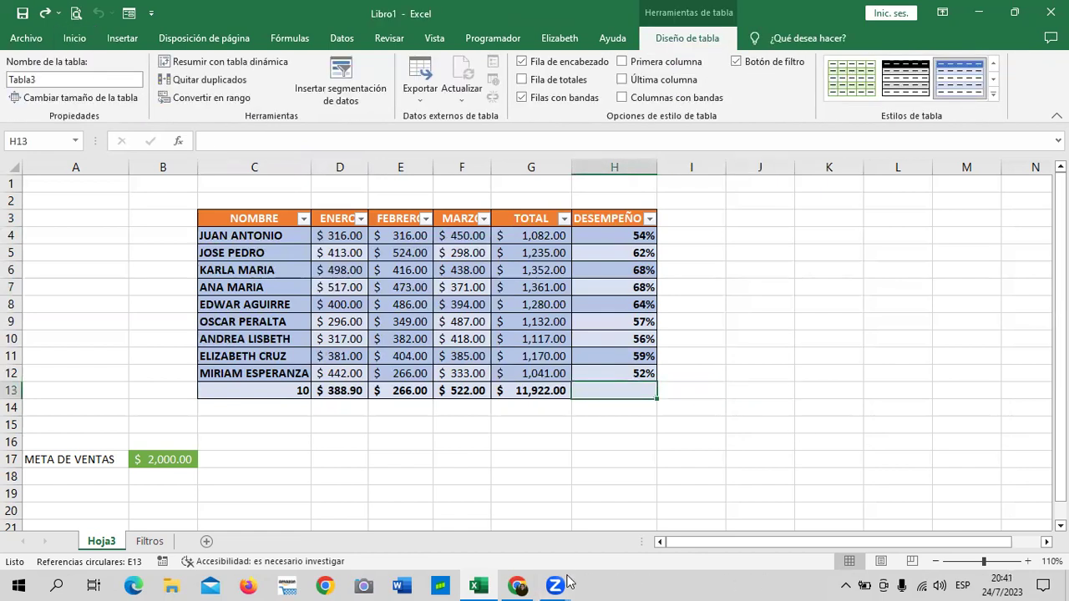
click(566, 582)
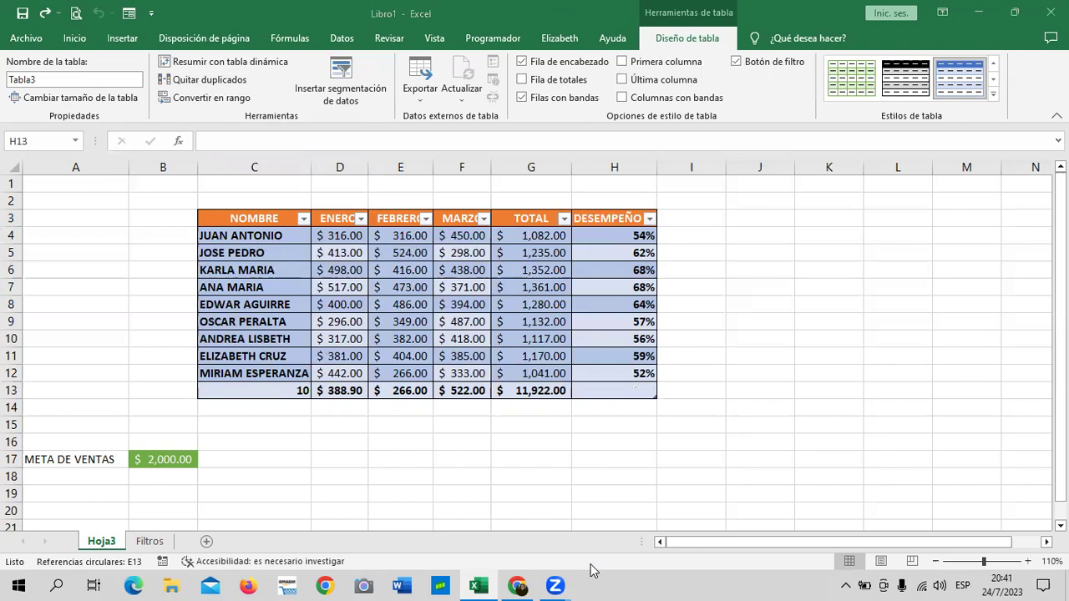
Switch to Chrome and play the 4.1 Tablas básicas lesson video.
click(518, 584)
scroll(537, 391, up, 3)
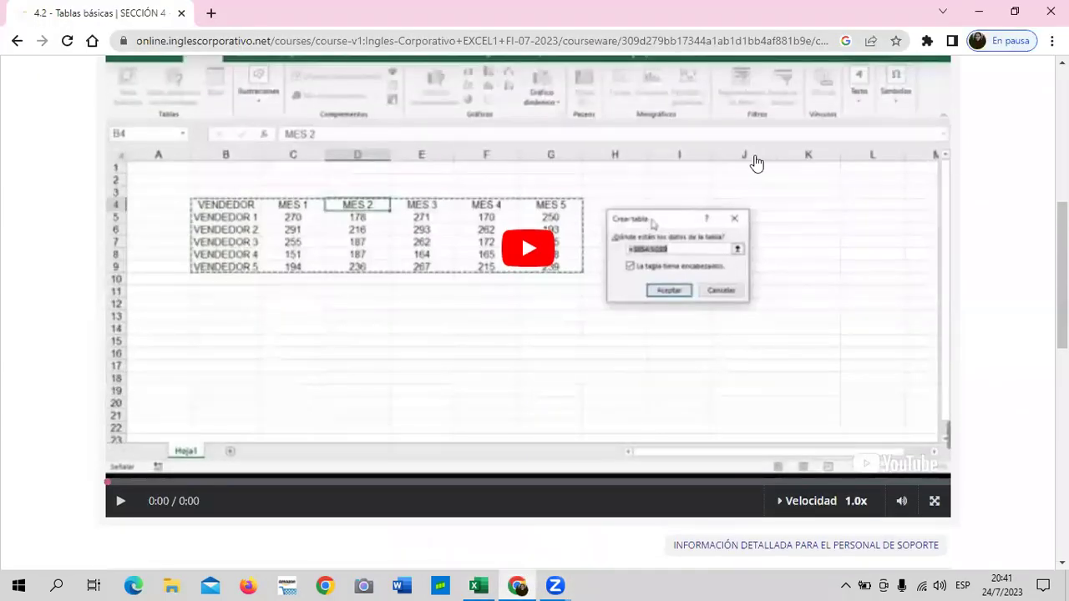
click(525, 250)
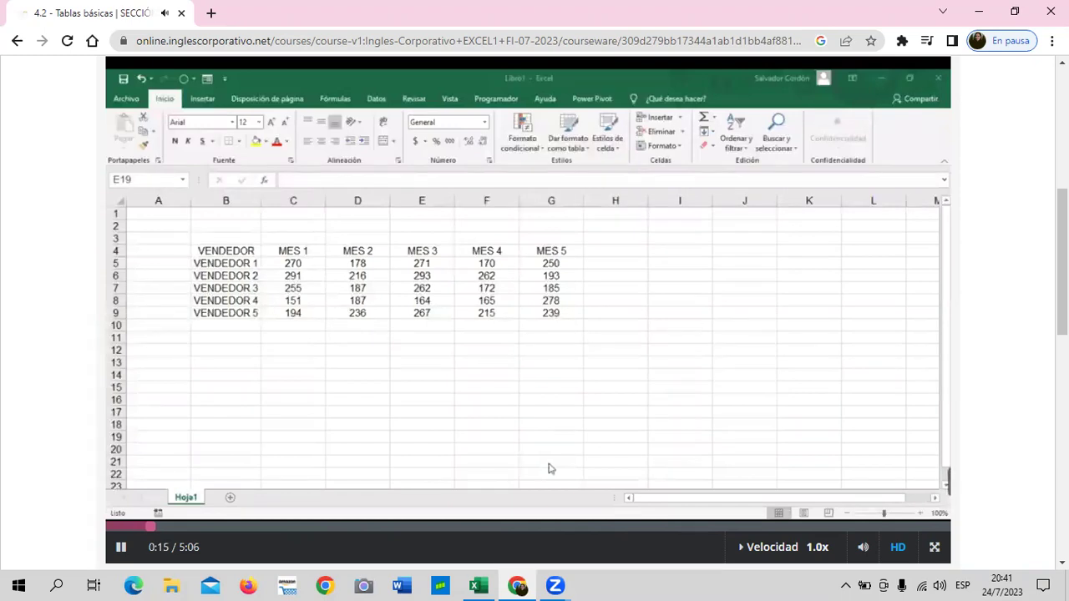
key(XF86AudioRaiseVolume)
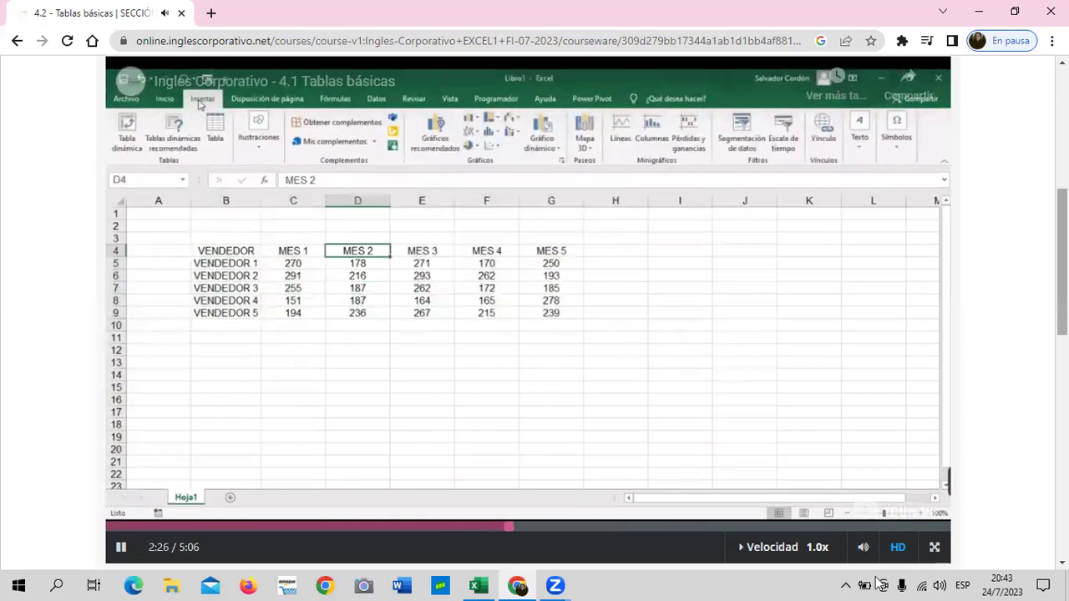
Let the 4.1 Tablas básicas video play to its end at 5:05.
mouse_move(866, 583)
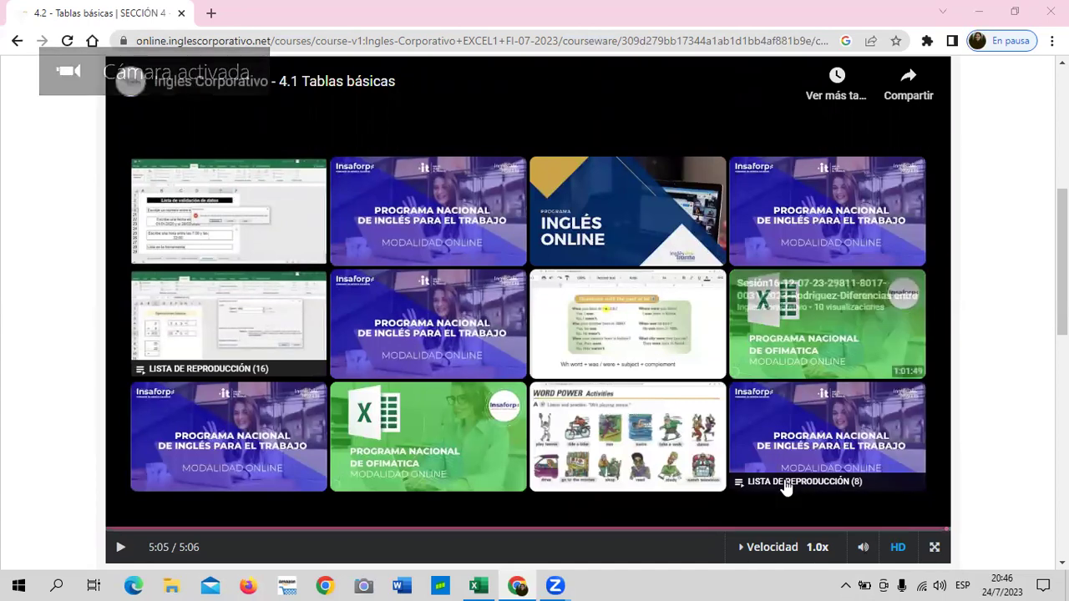
Return to the Libro1 workbook and select a cell inside Tabla3 on Hoja3.
mouse_move(477, 584)
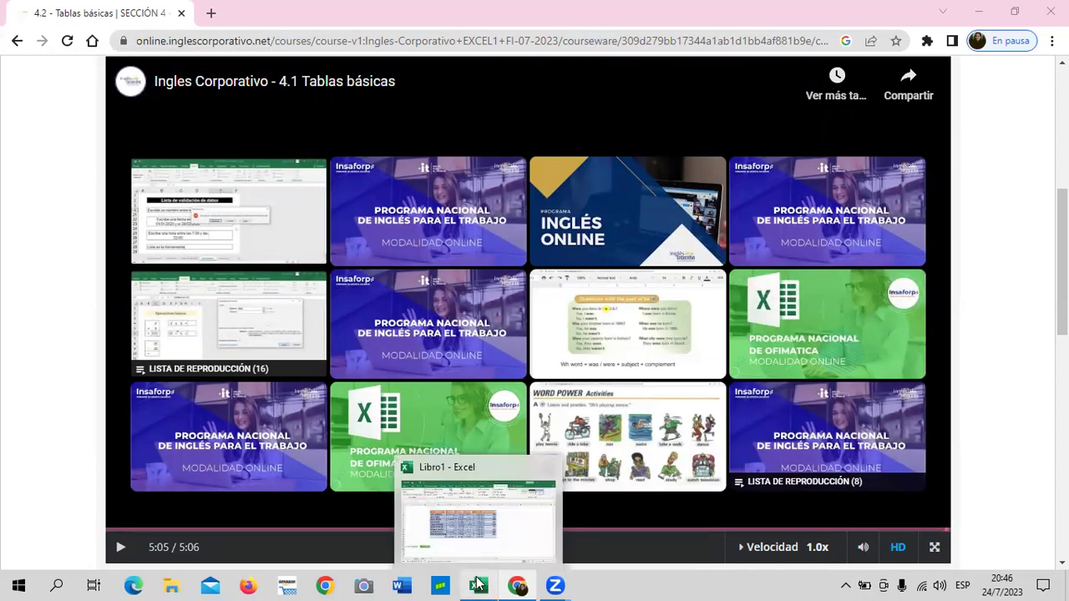
click(501, 551)
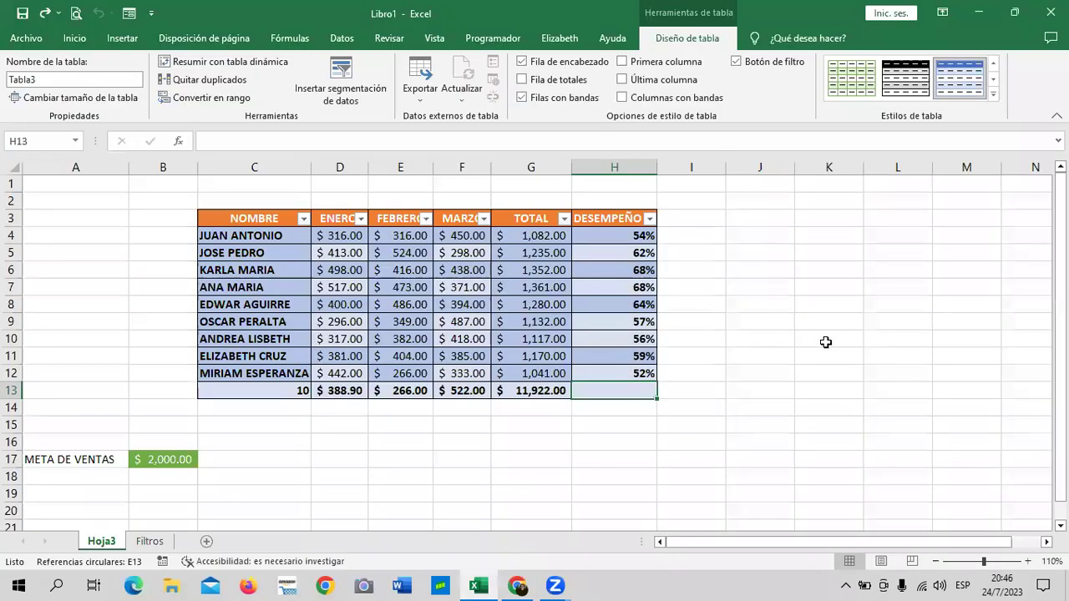
click(867, 323)
click(440, 271)
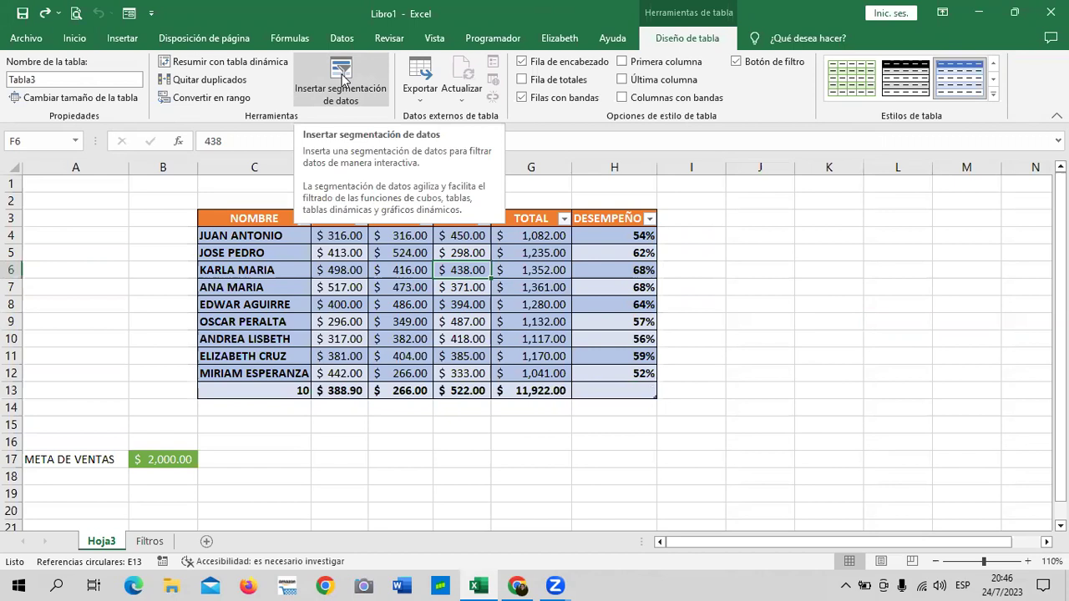
Insert slicers on Tabla3 for the NOMBRE, TOTAL and DESEMPEÑO columns.
click(355, 81)
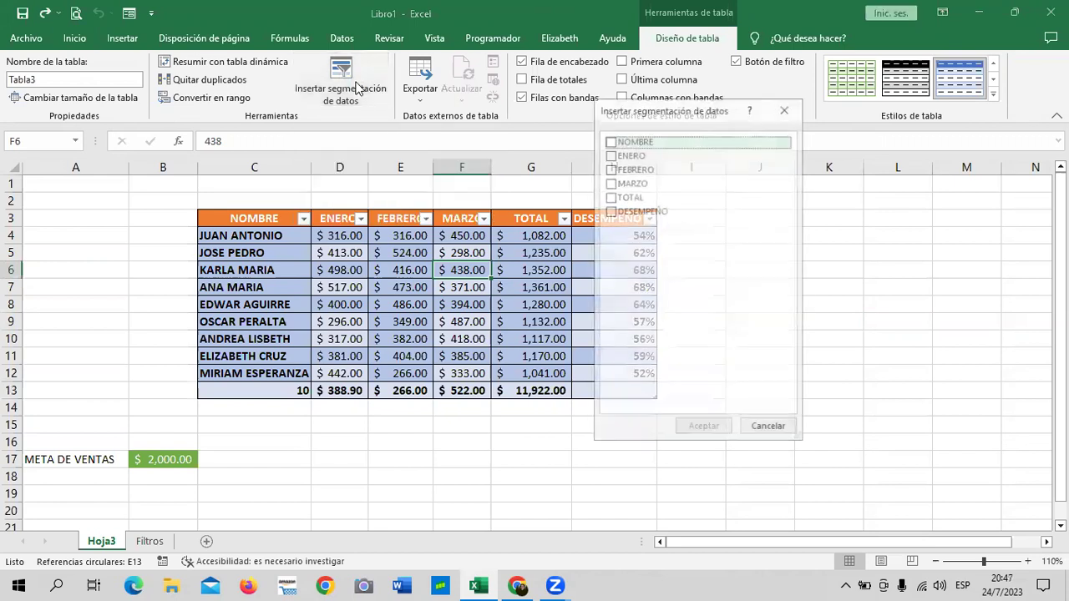
drag(699, 109, 753, 126)
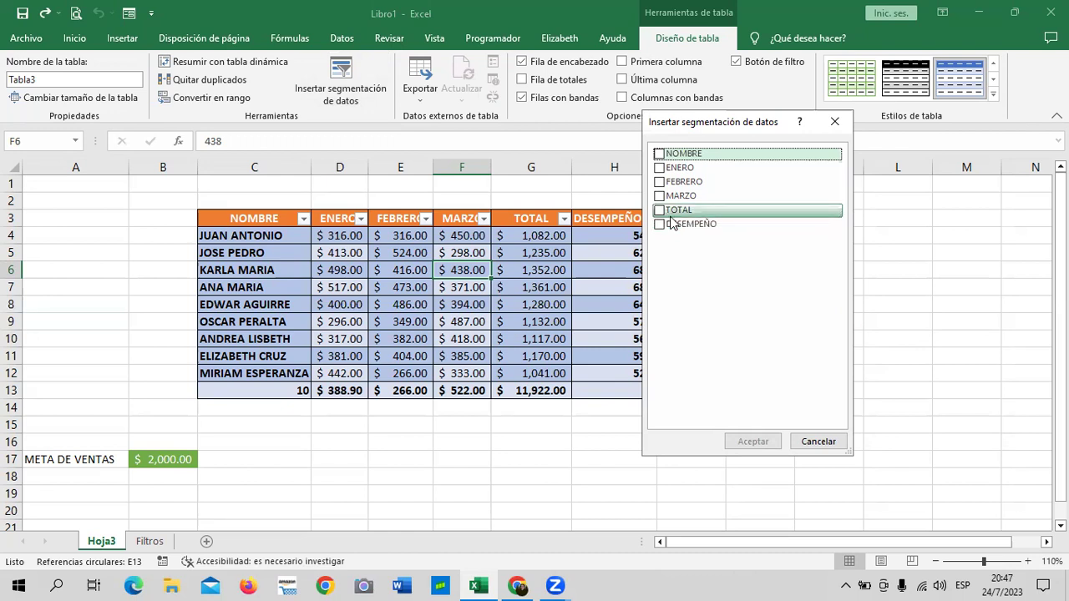
click(660, 155)
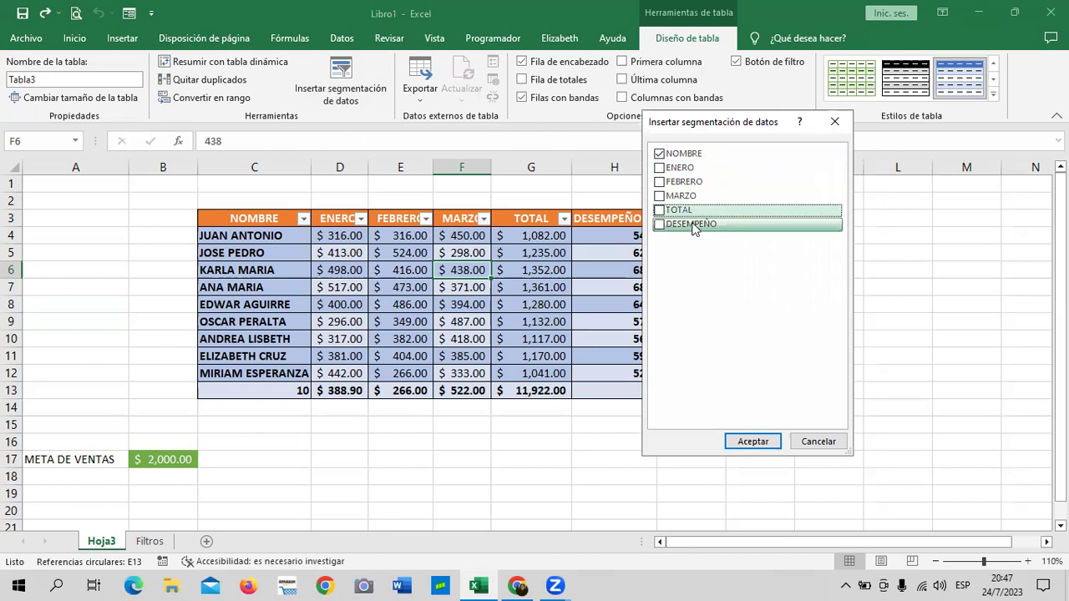
click(659, 209)
click(661, 225)
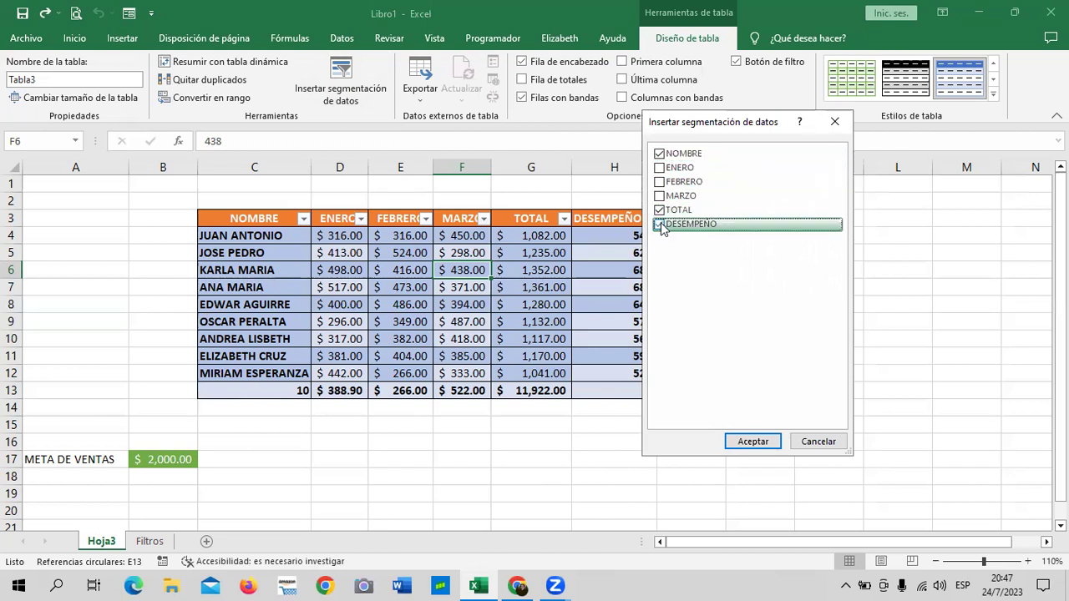
click(753, 441)
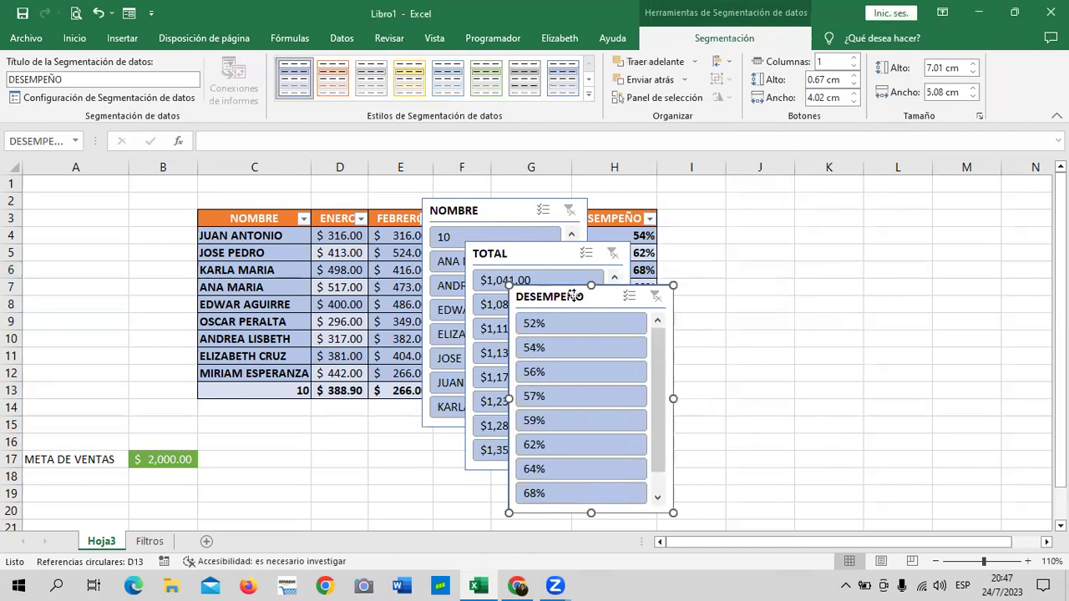
Spread the DESEMPEÑO, TOTAL and NOMBRE slicers across columns F–M beside the table.
drag(779, 254, 850, 241)
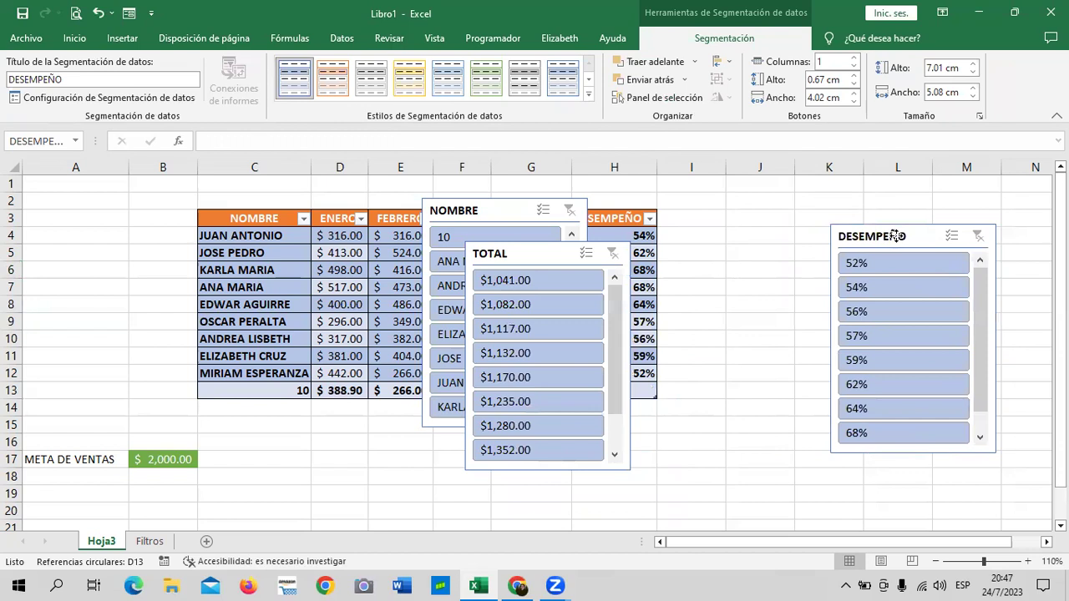
drag(529, 266, 693, 235)
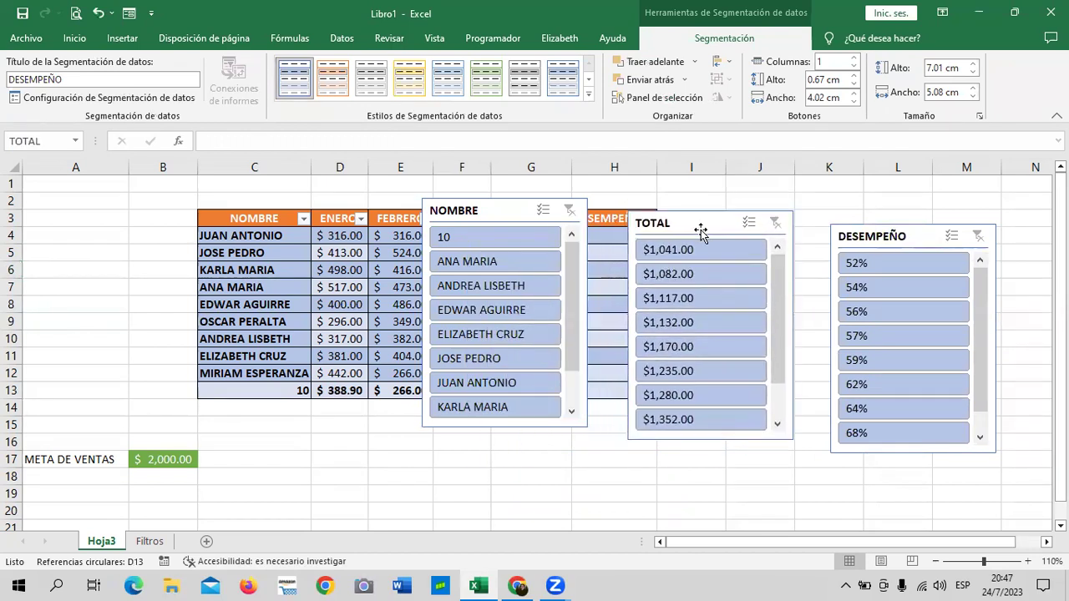
drag(506, 216, 535, 231)
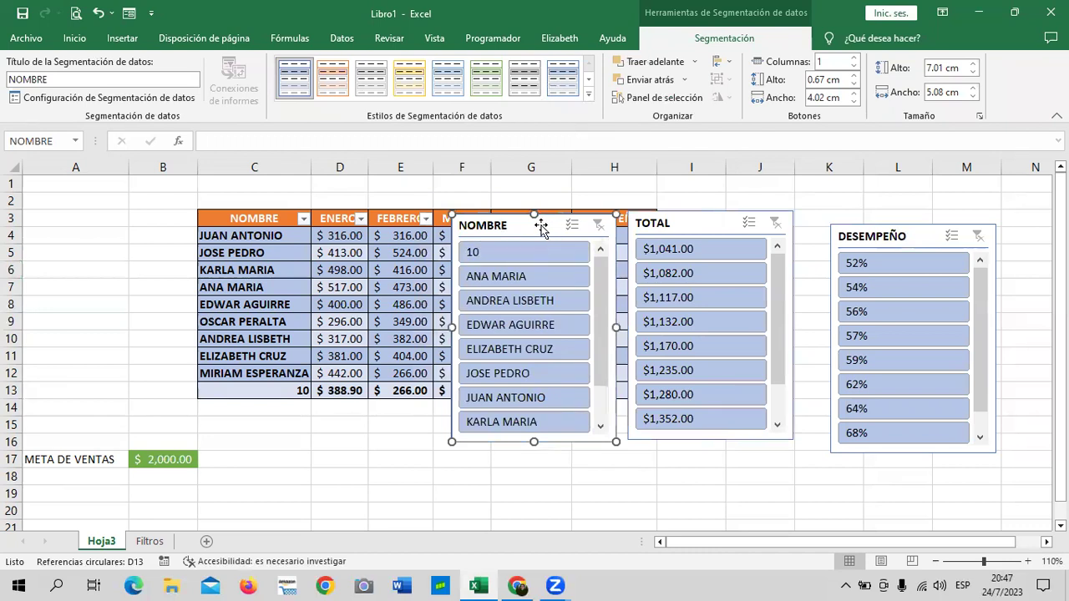
Give the NOMBRE, TOTAL and DESEMPEÑO slicers green styles from the Slicer Styles gallery.
click(410, 78)
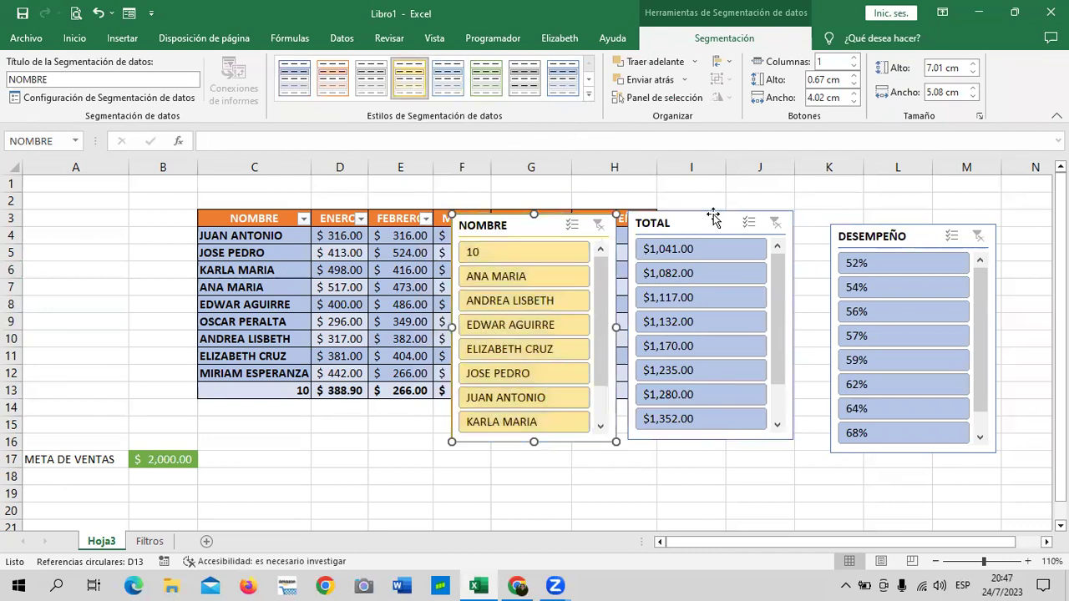
click(710, 221)
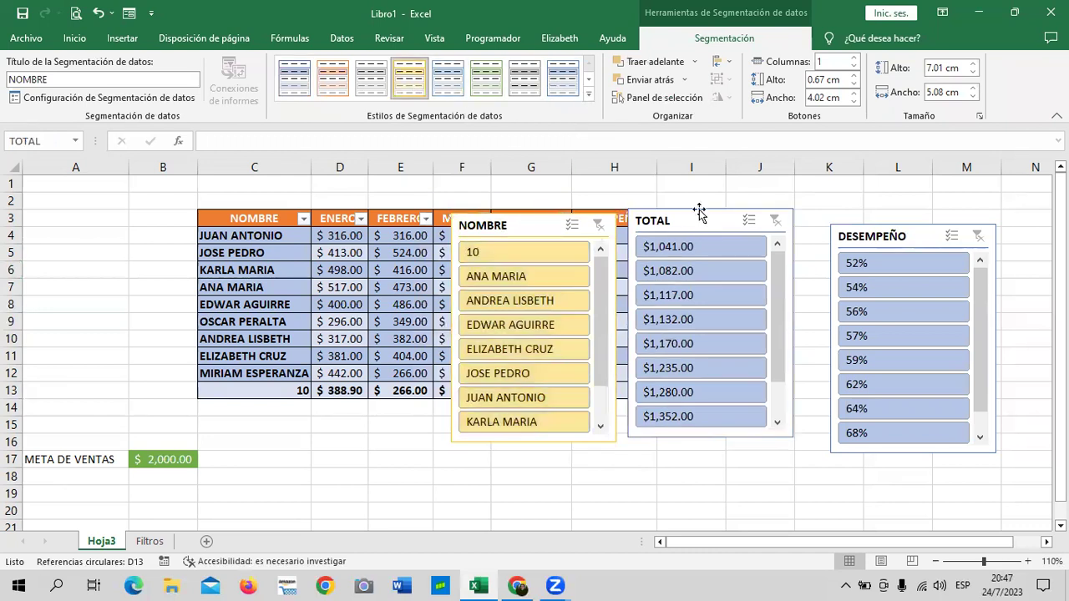
click(589, 94)
click(497, 159)
click(548, 226)
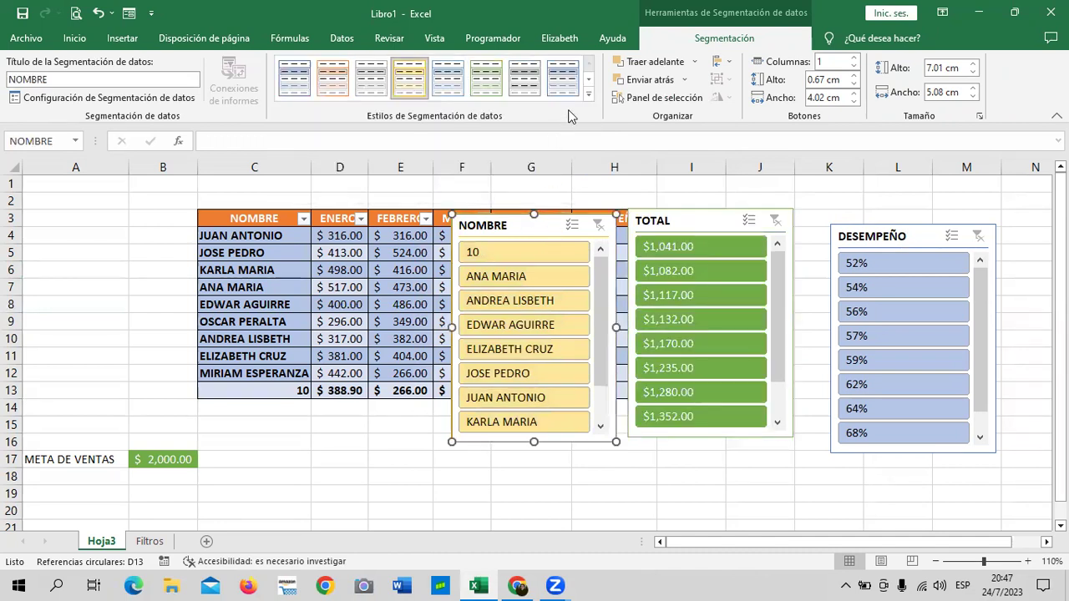
click(589, 108)
click(486, 155)
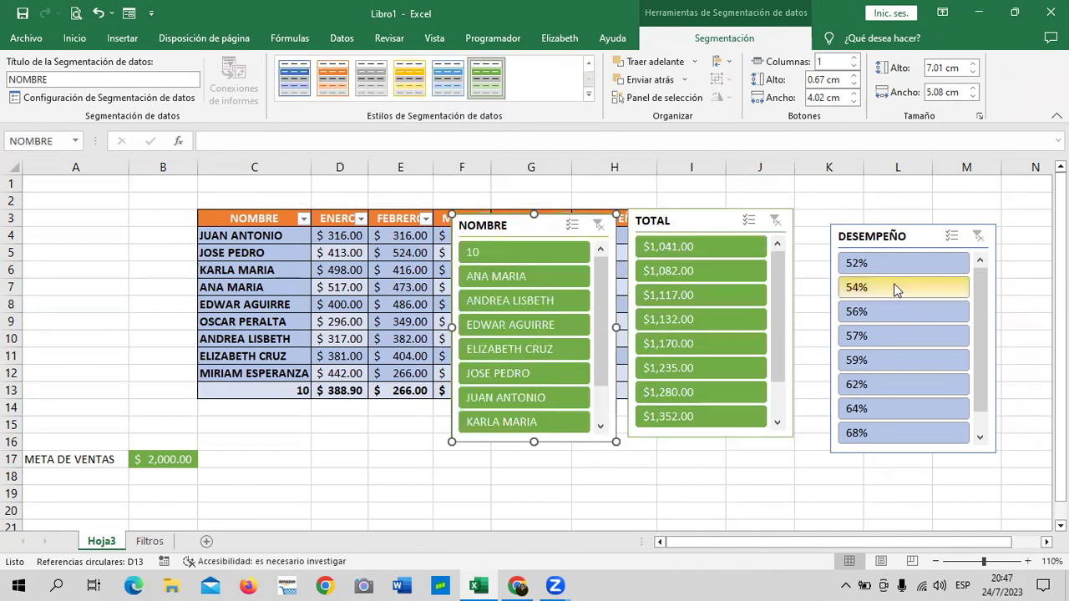
click(909, 234)
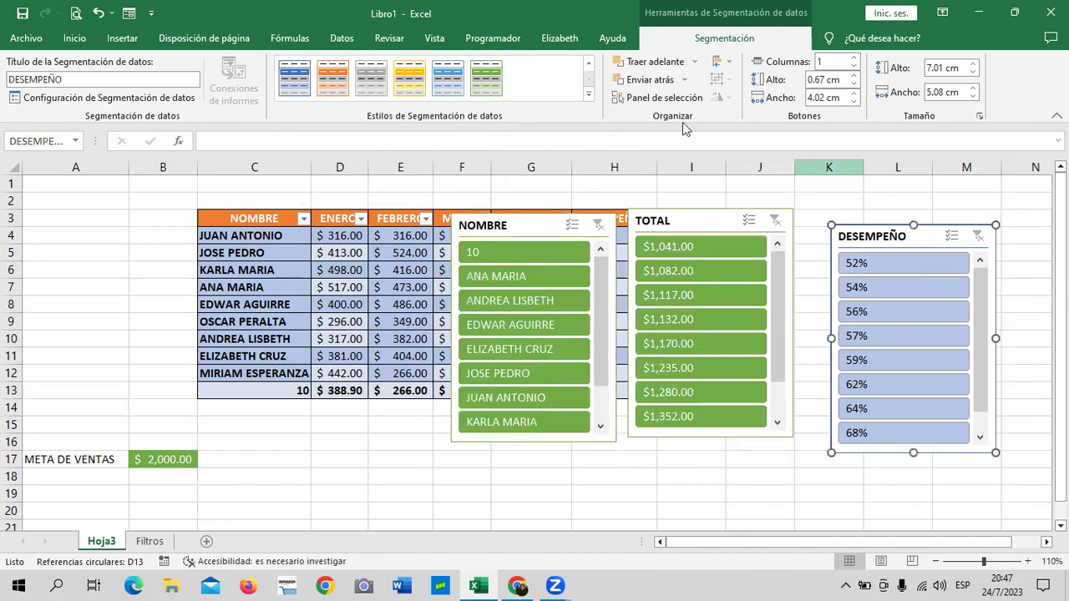
click(488, 79)
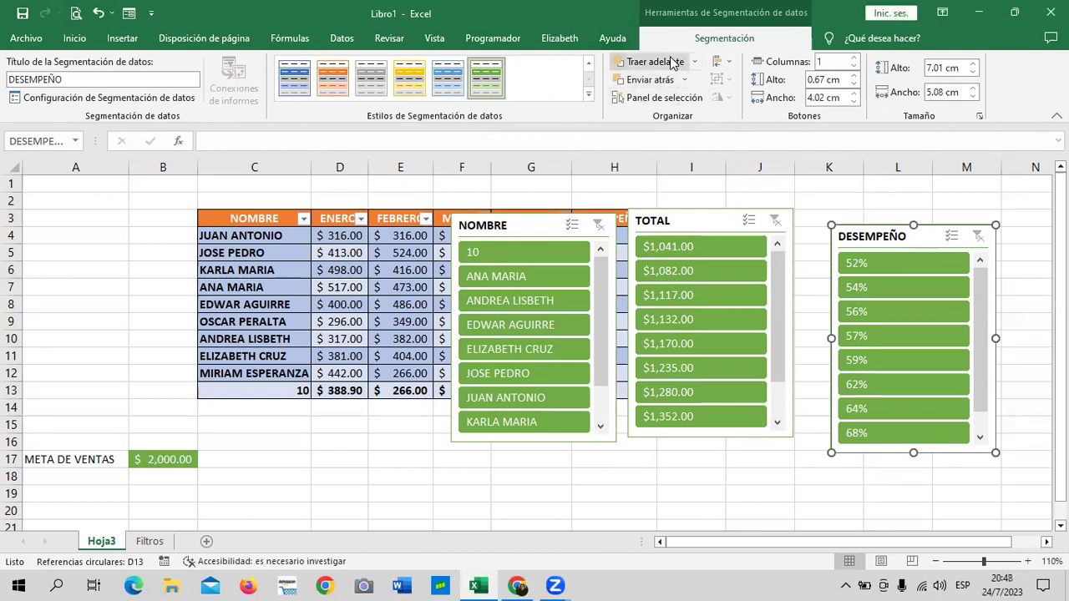
Line up the NOMBRE, TOTAL and DESEMPEÑO slicer tops side by side along row 3.
click(700, 219)
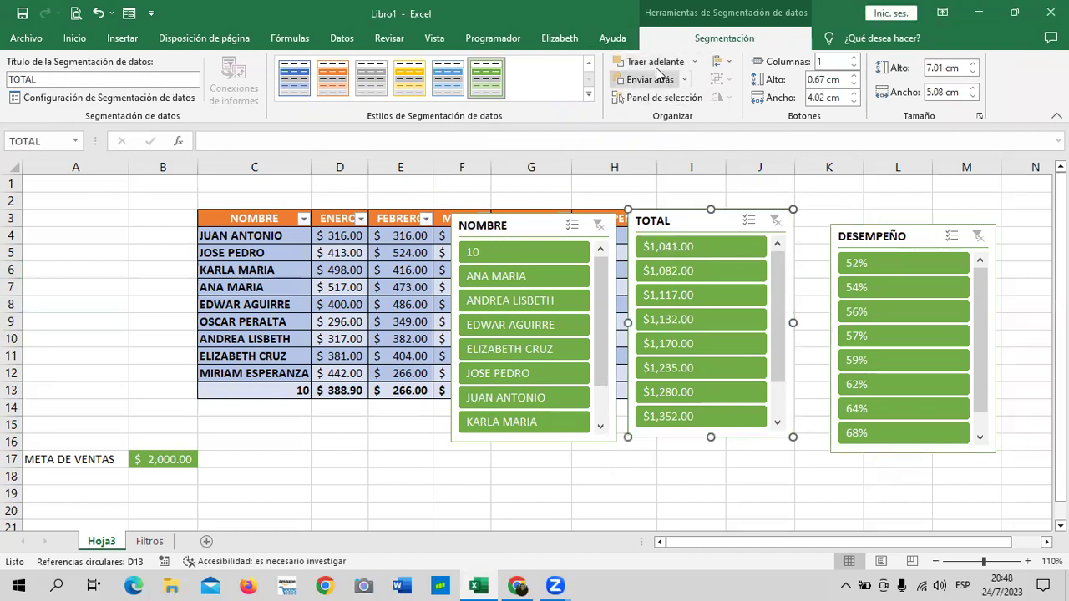
click(921, 240)
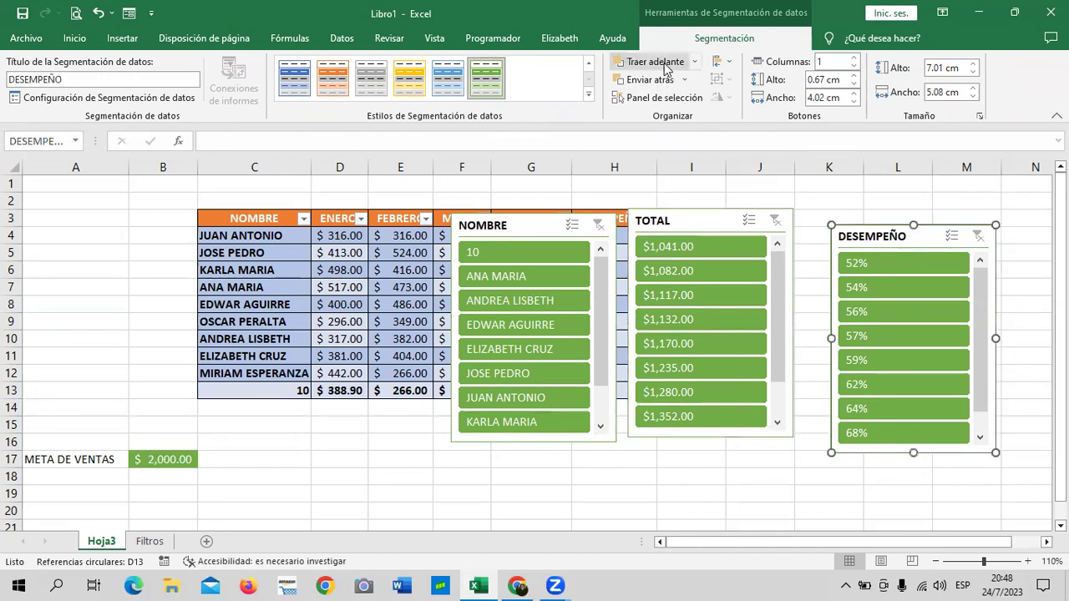
drag(925, 243, 925, 225)
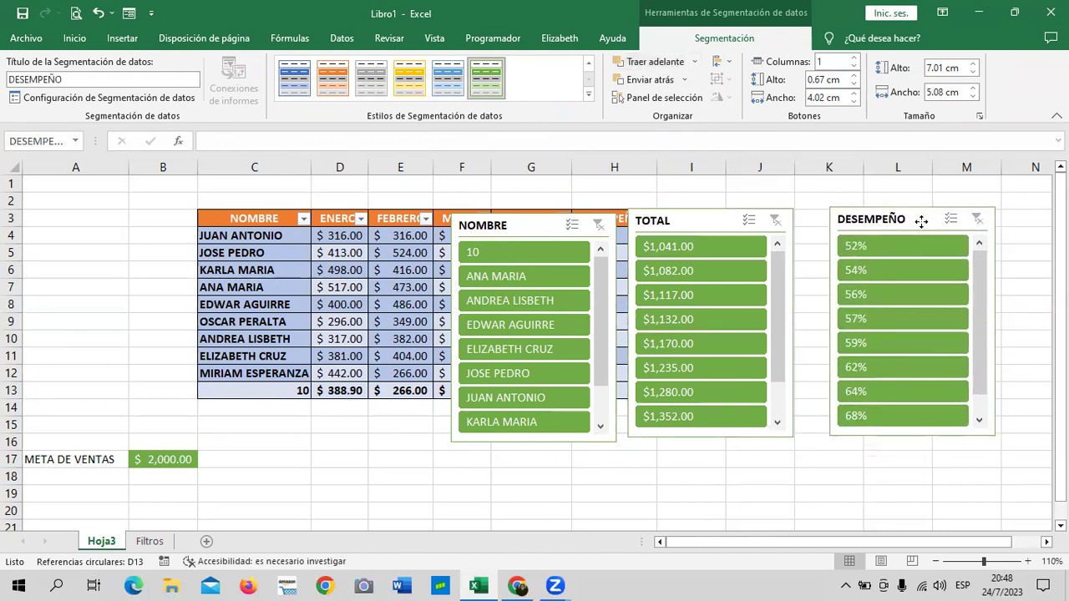
drag(724, 220, 733, 219)
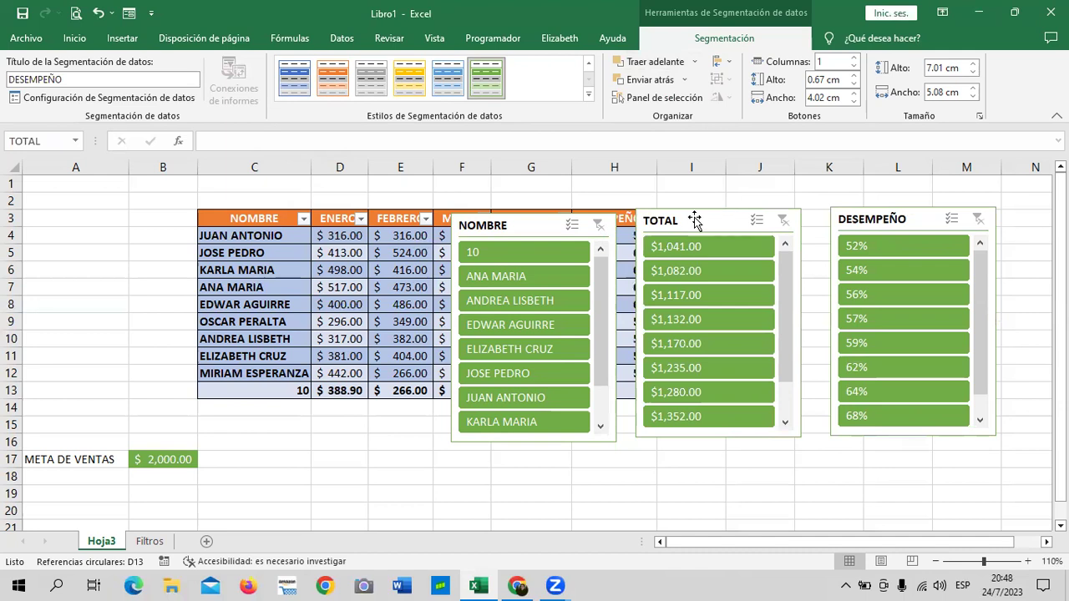
mouse_move(532, 219)
mouse_down()
mouse_move(544, 211)
mouse_move(534, 214)
mouse_up()
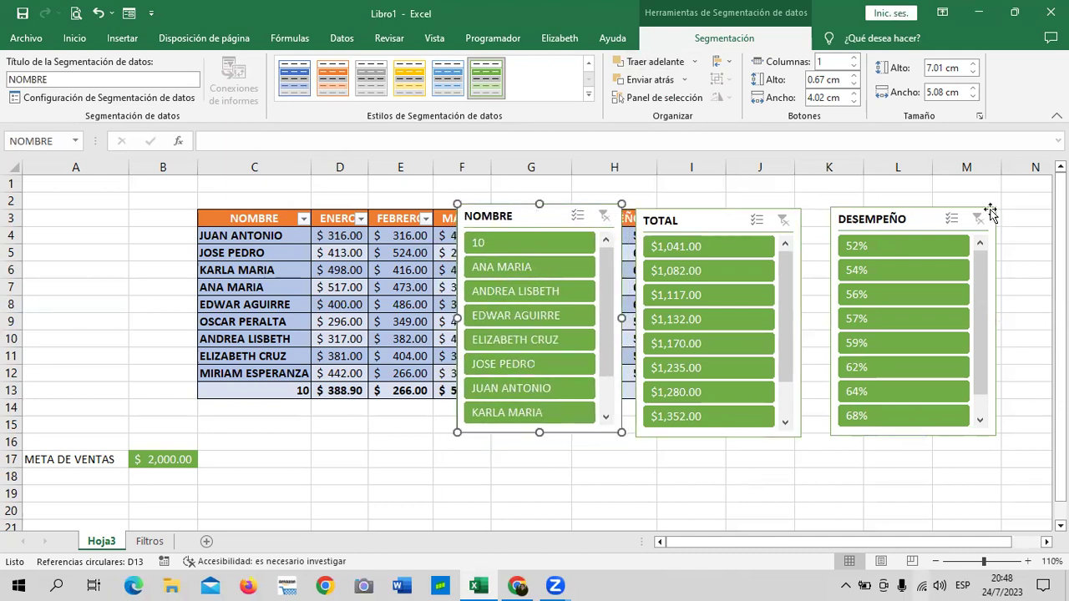
Insert two blank rows above Tabla3, pushing its header down to row 5.
drag(11, 183, 11, 201)
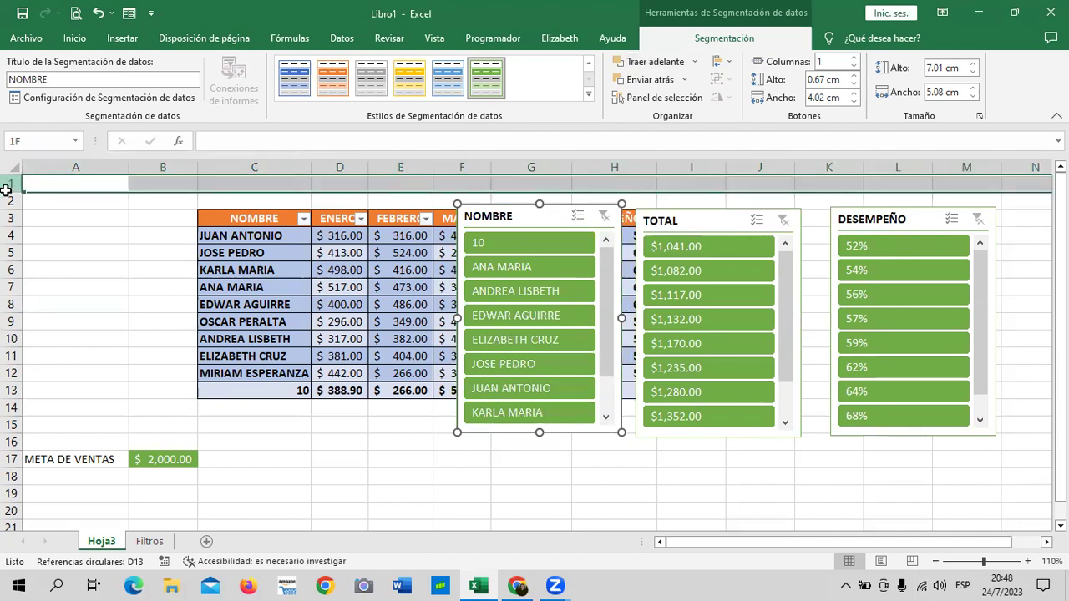
right_click(11, 200)
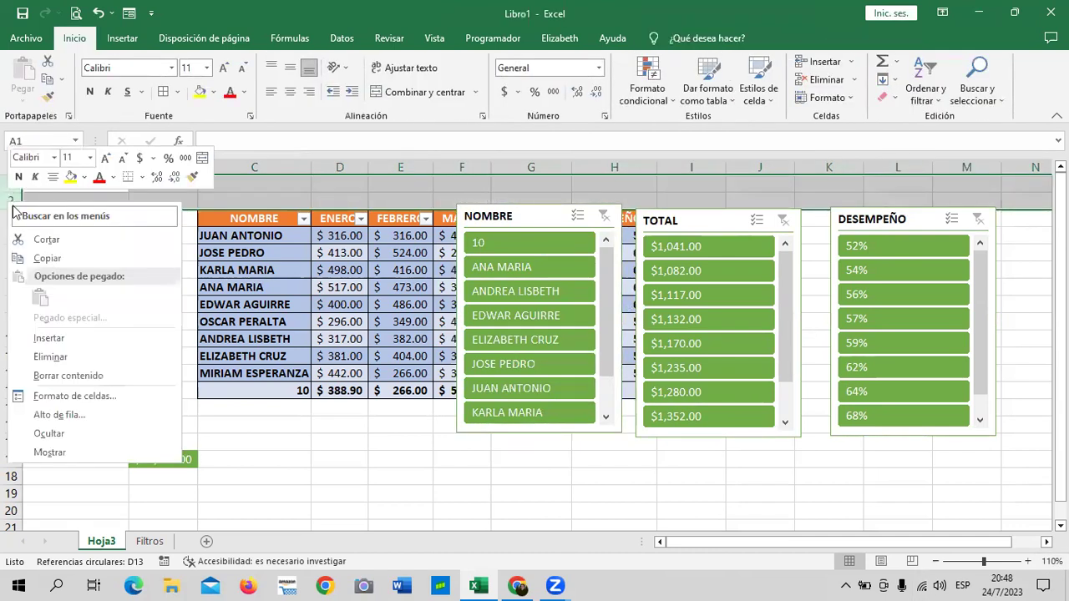
click(70, 337)
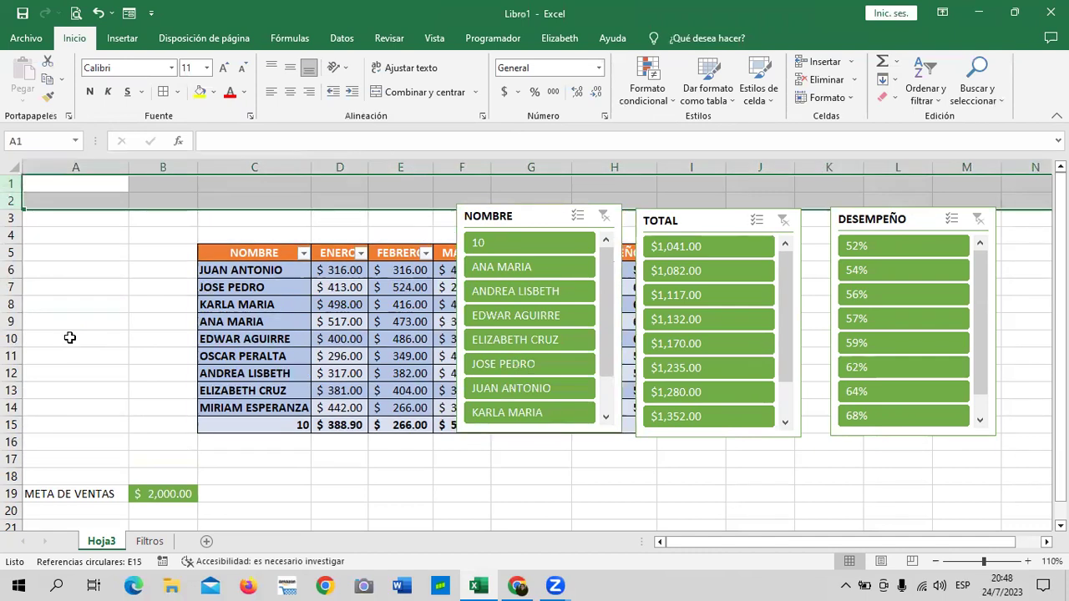
click(70, 337)
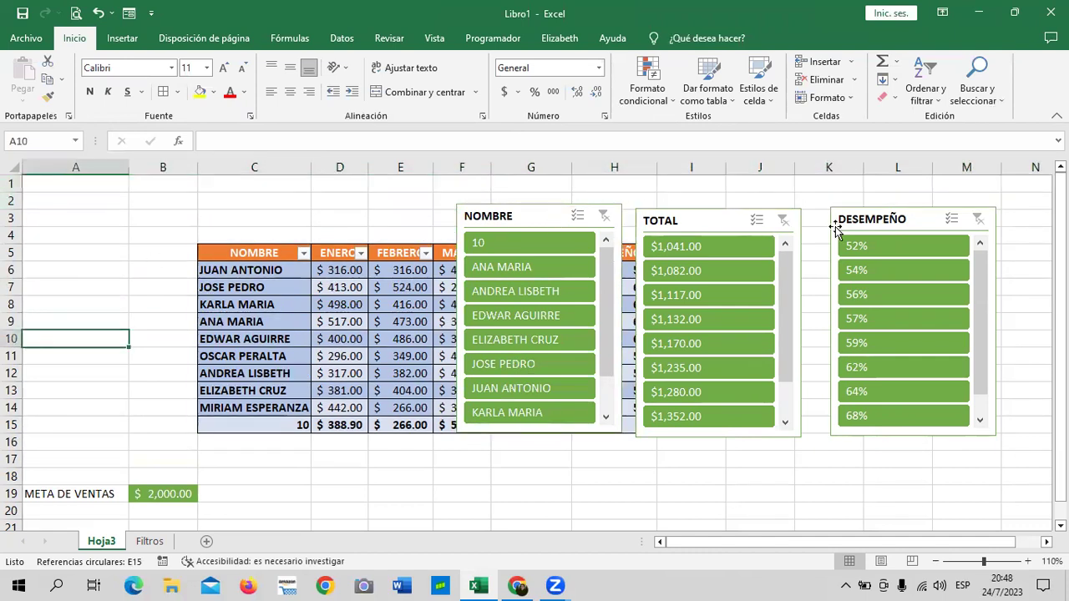
click(923, 219)
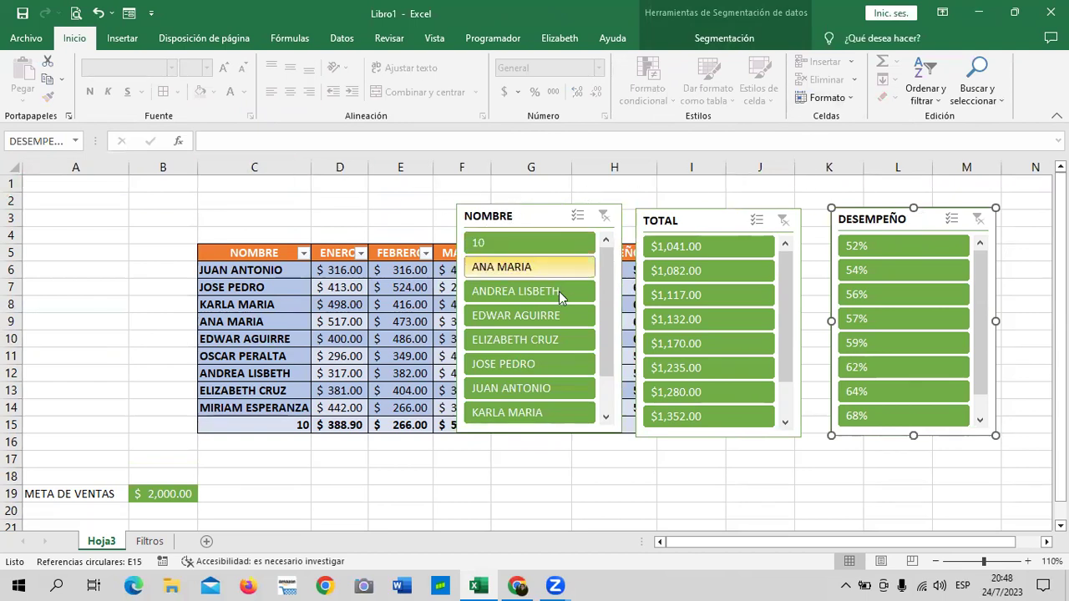
Move the NOMBRE slicer over columns C–D and show its Segmentación layout settings.
mouse_move(605, 287)
mouse_down()
mouse_move(608, 333)
mouse_move(606, 277)
mouse_up()
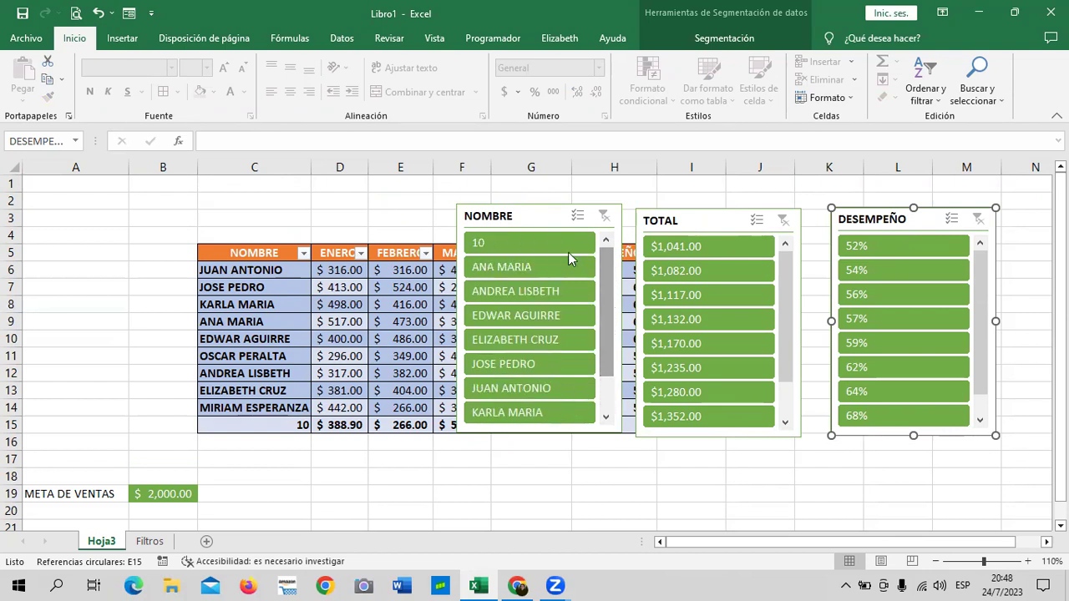
mouse_move(516, 215)
mouse_down()
mouse_move(424, 193)
mouse_move(262, 187)
mouse_move(261, 209)
mouse_up()
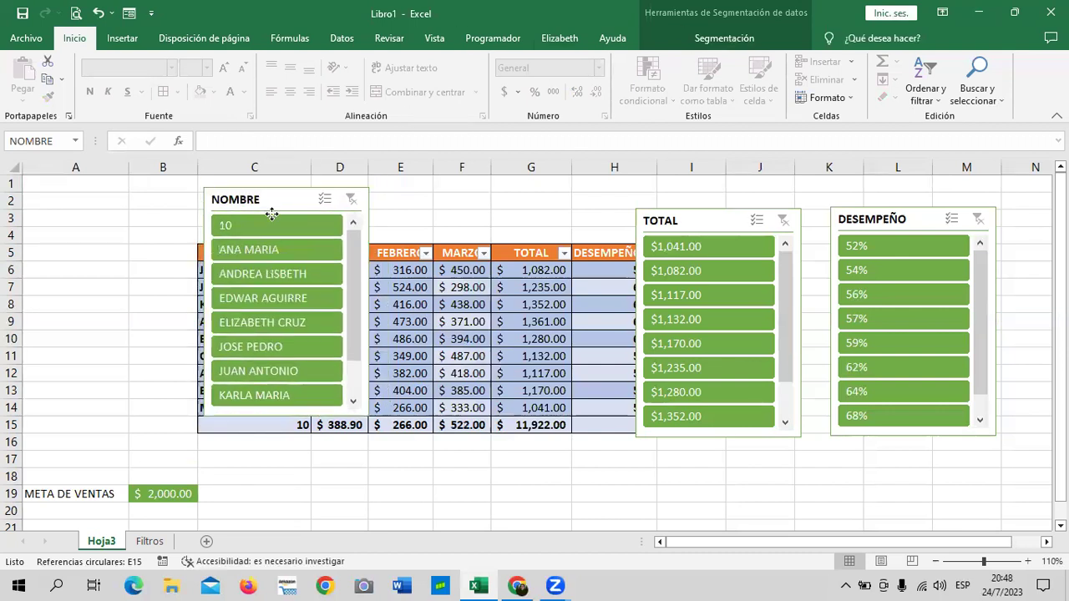
click(558, 201)
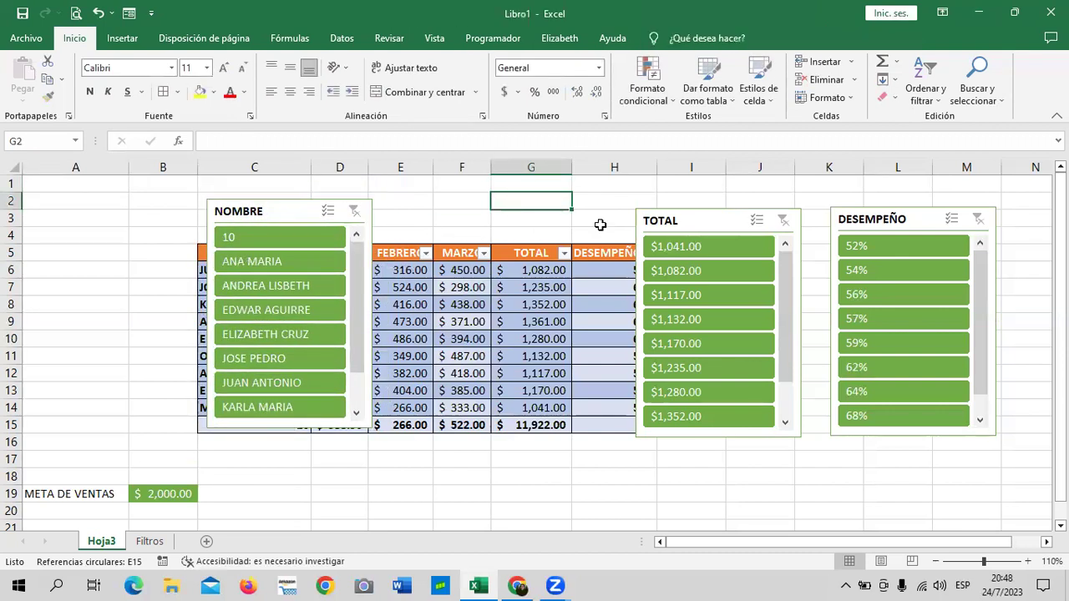
click(277, 210)
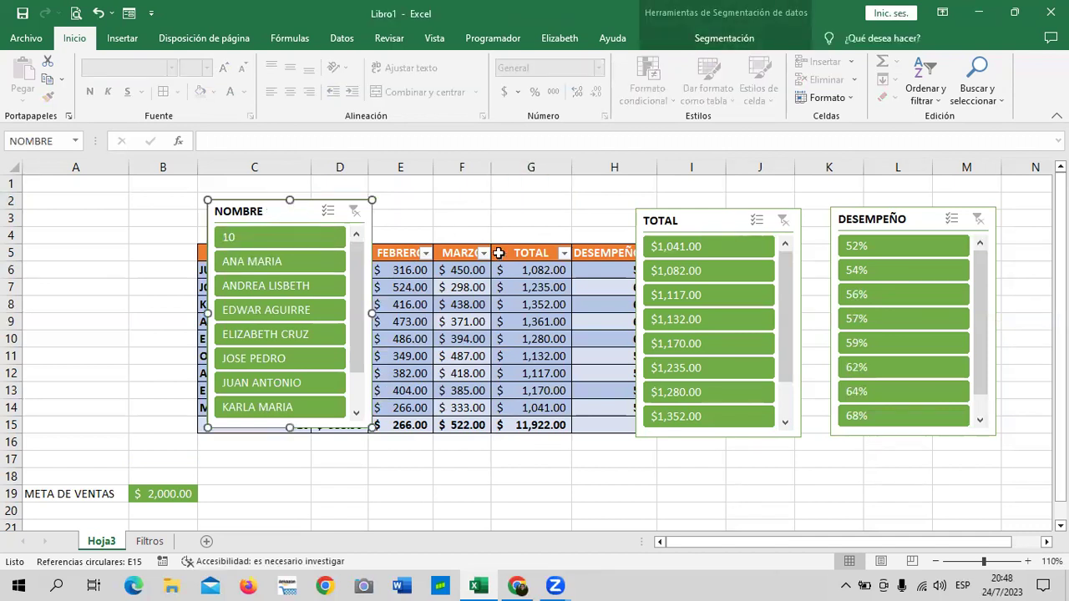
click(723, 38)
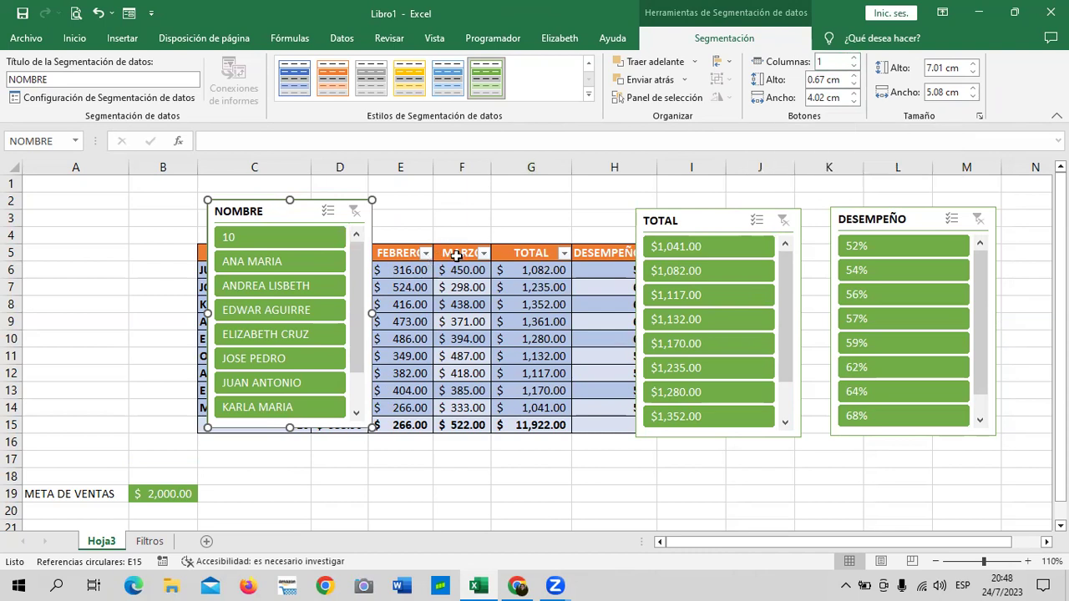
Set the NOMBRE slicer to 4 columns, widen it to 6.75 cm, and fit it above Tabla3 in rows 1–4.
click(854, 58)
click(854, 58)
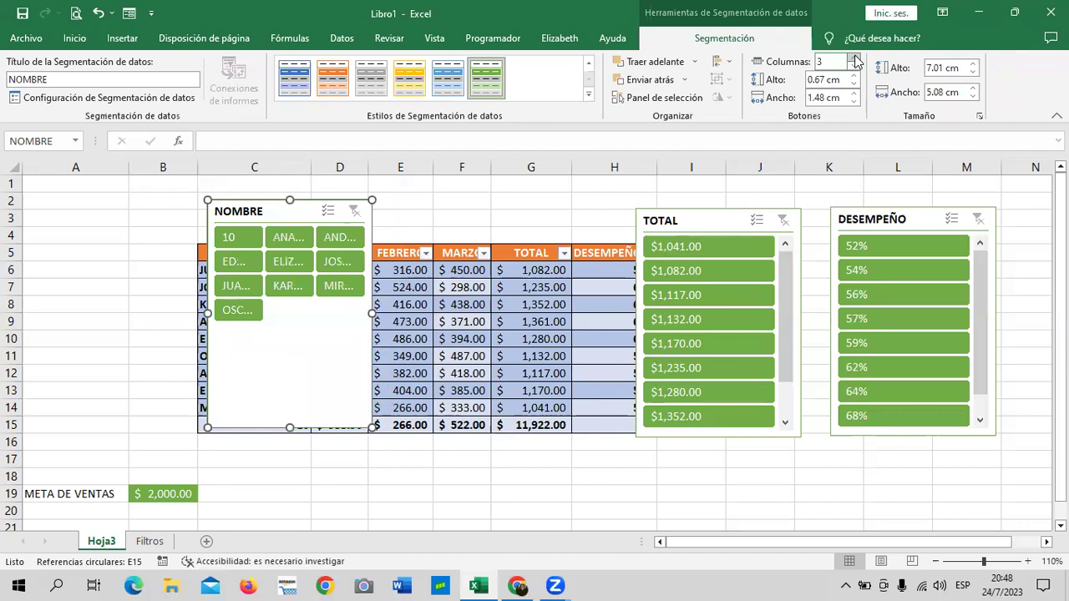
click(854, 58)
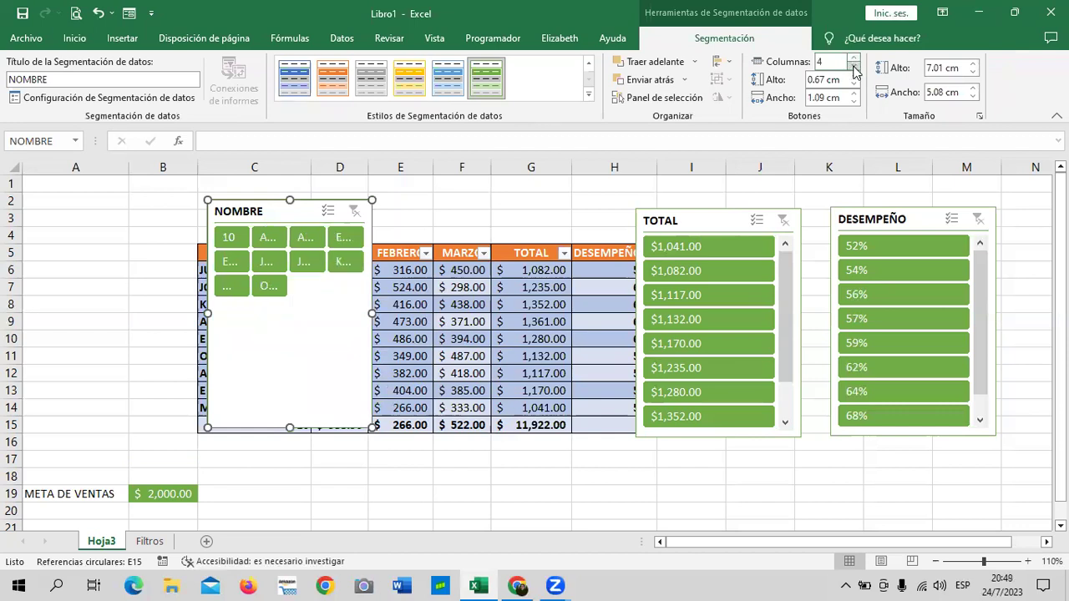
drag(372, 313, 427, 313)
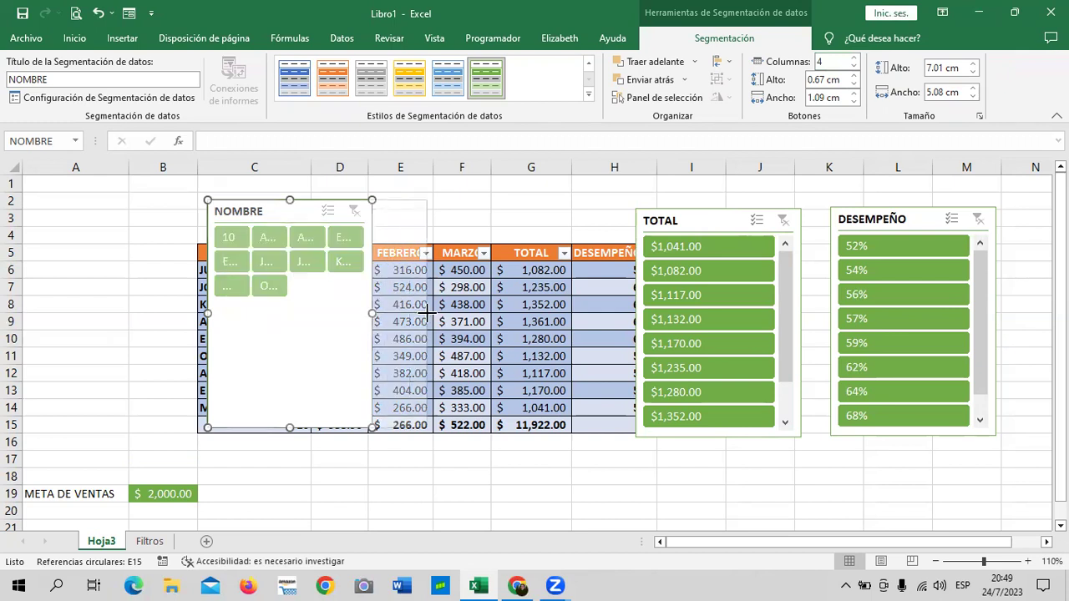
drag(317, 427, 333, 309)
drag(295, 203, 249, 178)
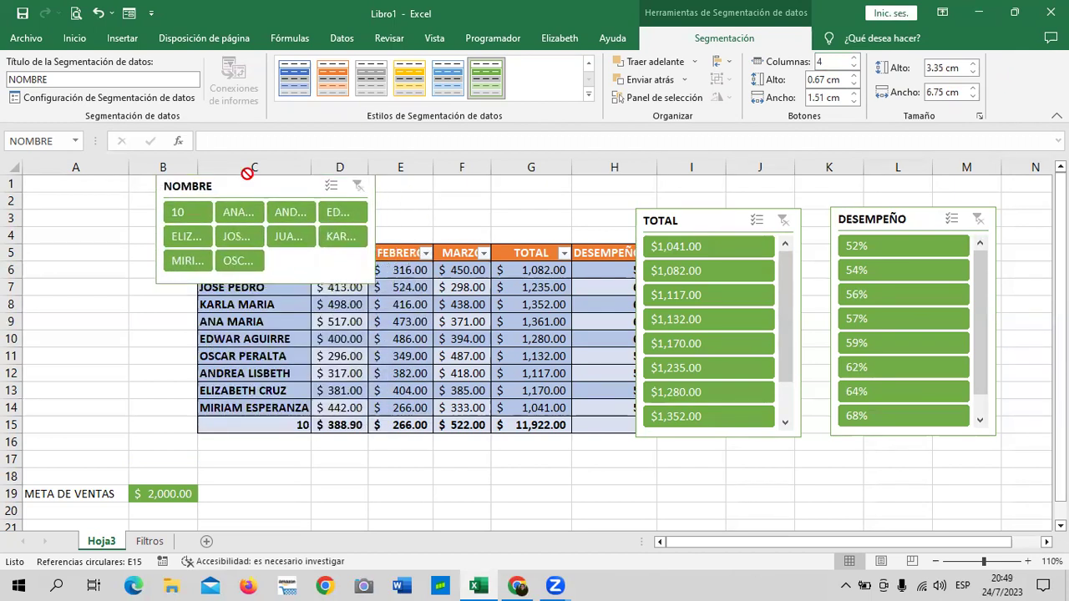
click(264, 283)
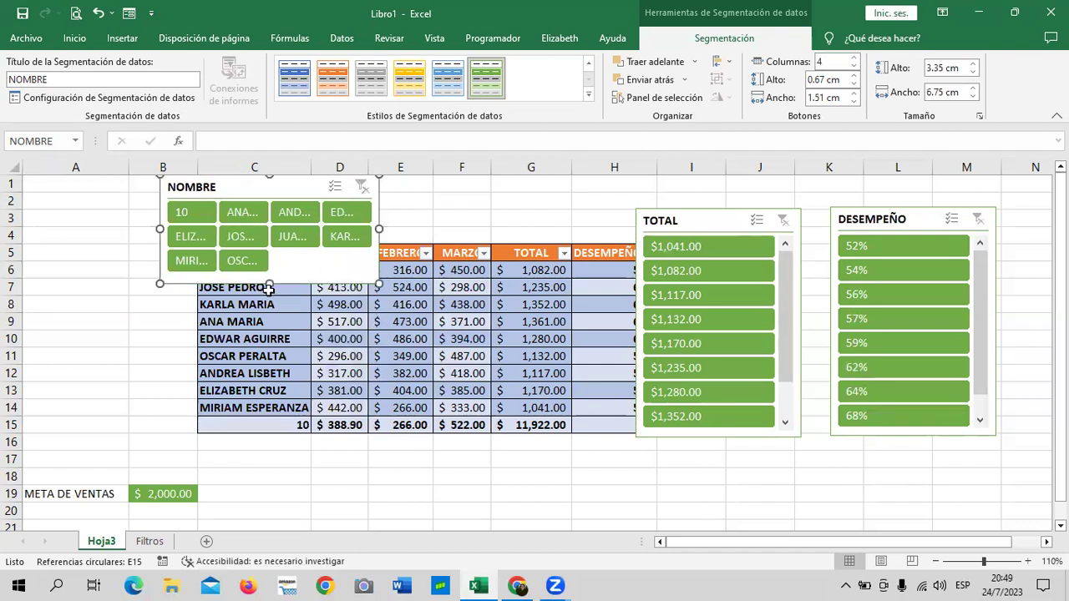
drag(269, 279, 272, 270)
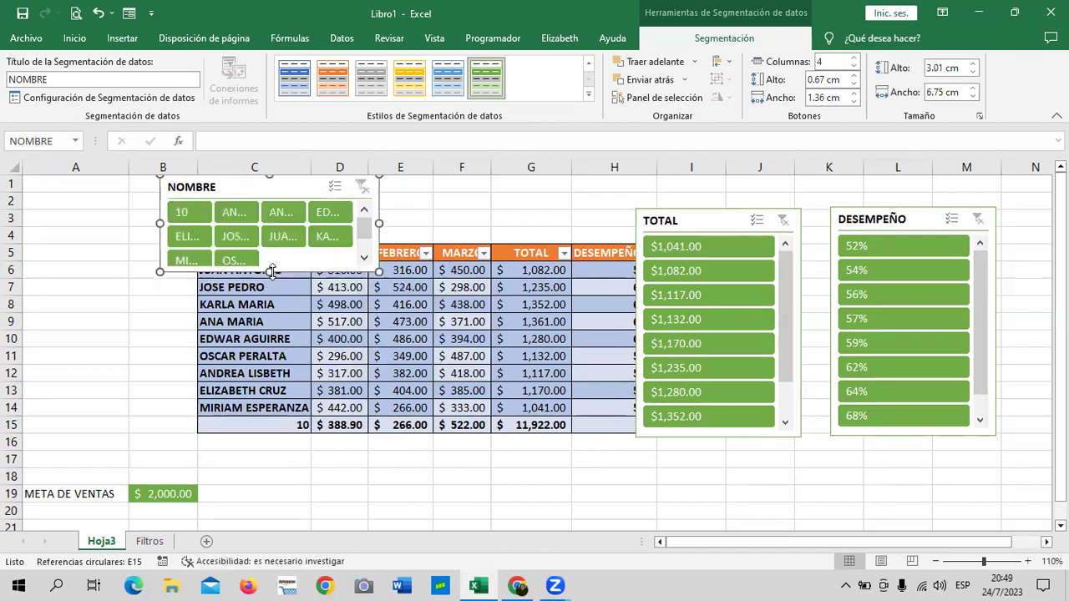
drag(272, 271, 269, 279)
Resize TOTAL to a 4-column 6.75 × 3.59 cm box beside NOMBRE; raise DESEMPEÑO to columns J–K.
click(690, 219)
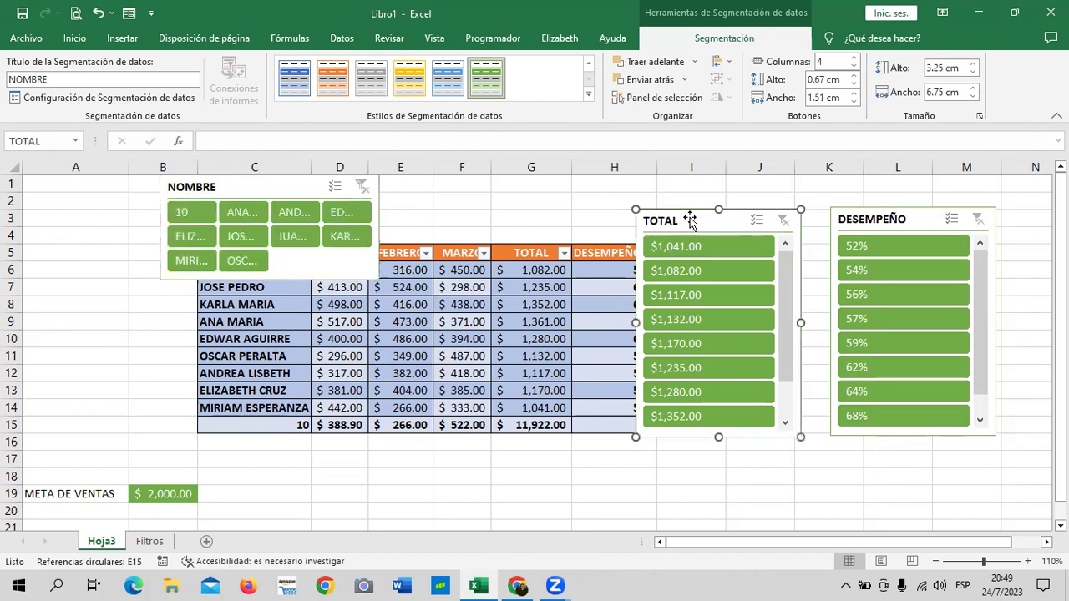
click(854, 58)
click(854, 58)
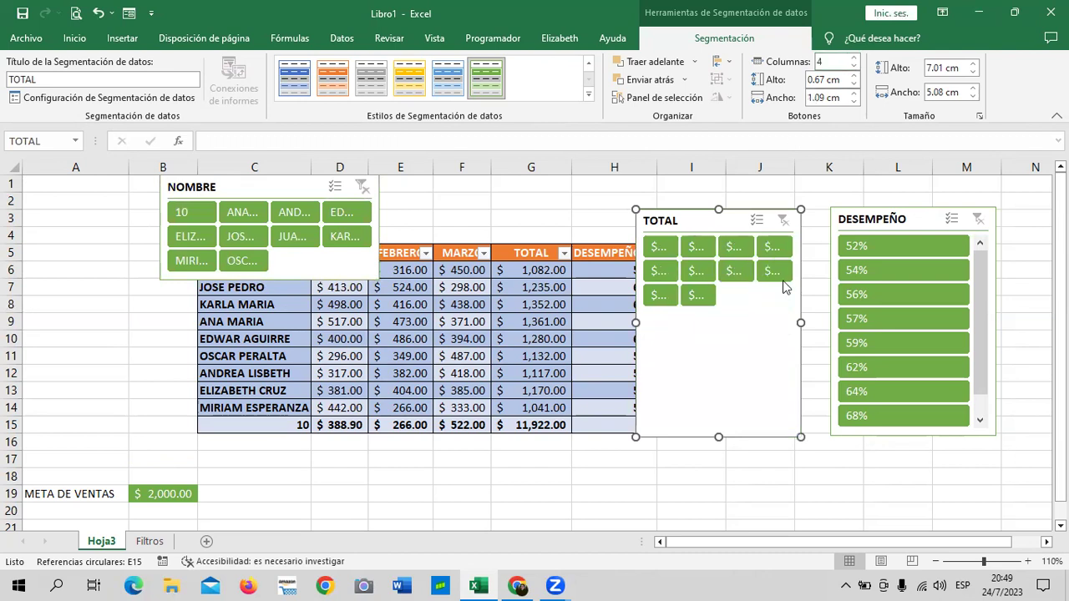
drag(718, 437, 700, 322)
drag(686, 221, 435, 187)
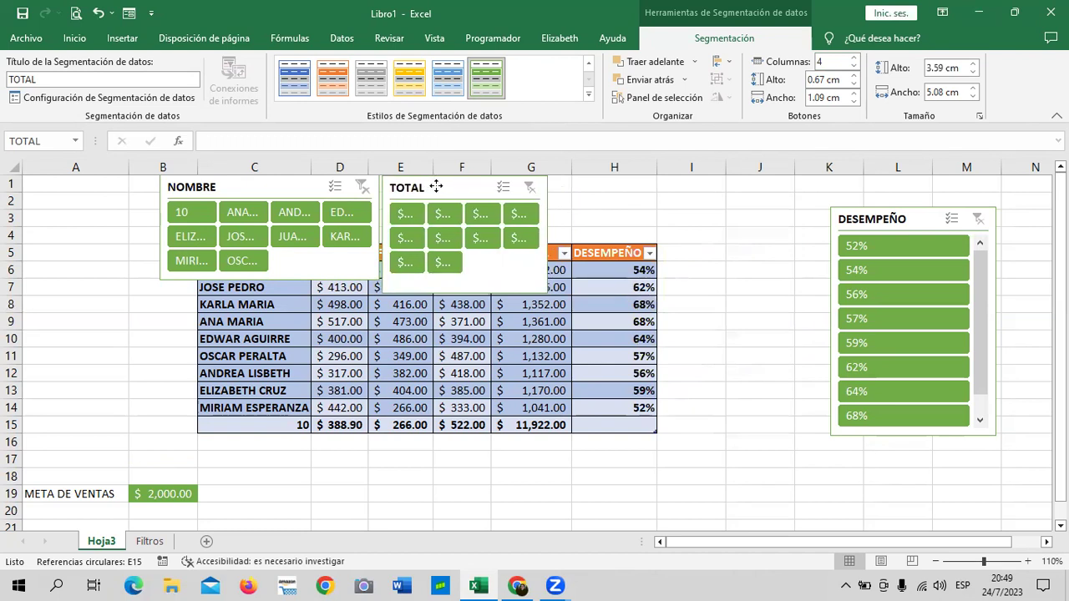
drag(547, 234, 602, 234)
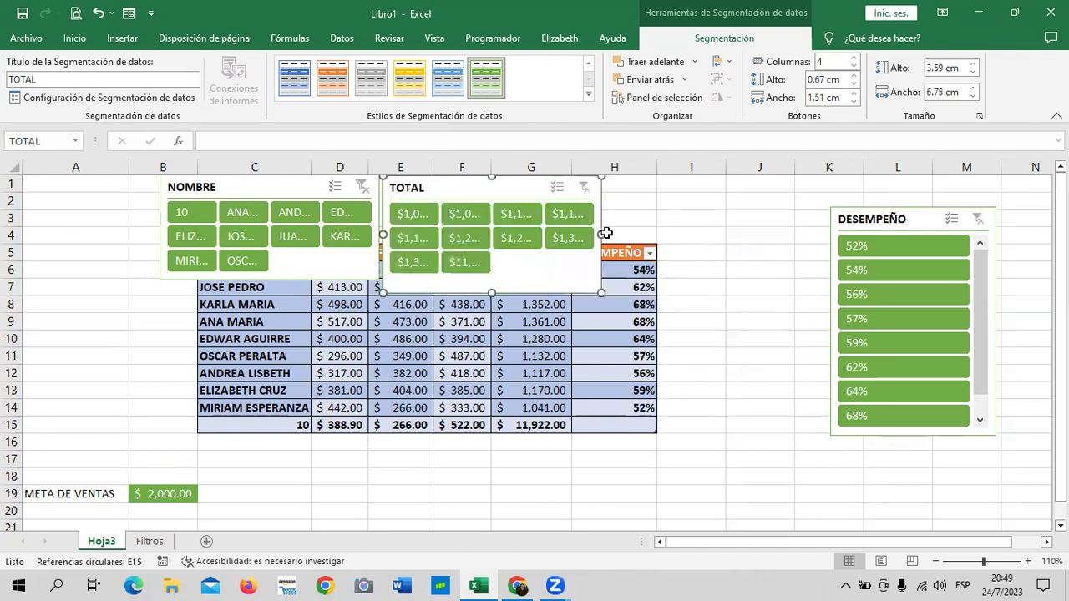
drag(927, 225, 796, 202)
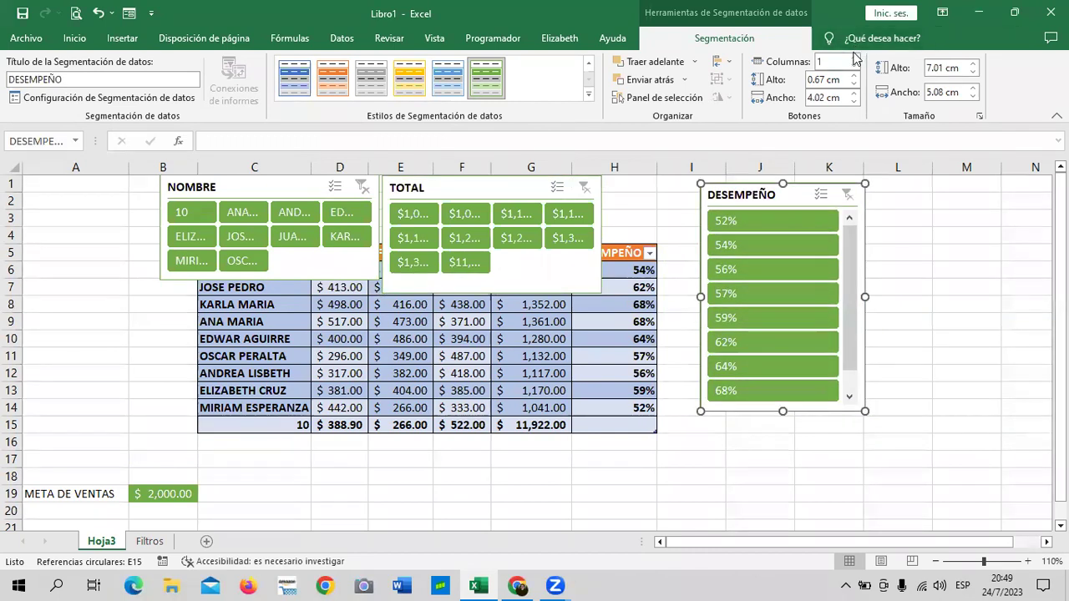
Give DESEMPEÑO 3 button columns at 3.83 × 6.55 cm and nudge TOTAL slightly right.
click(854, 57)
click(854, 57)
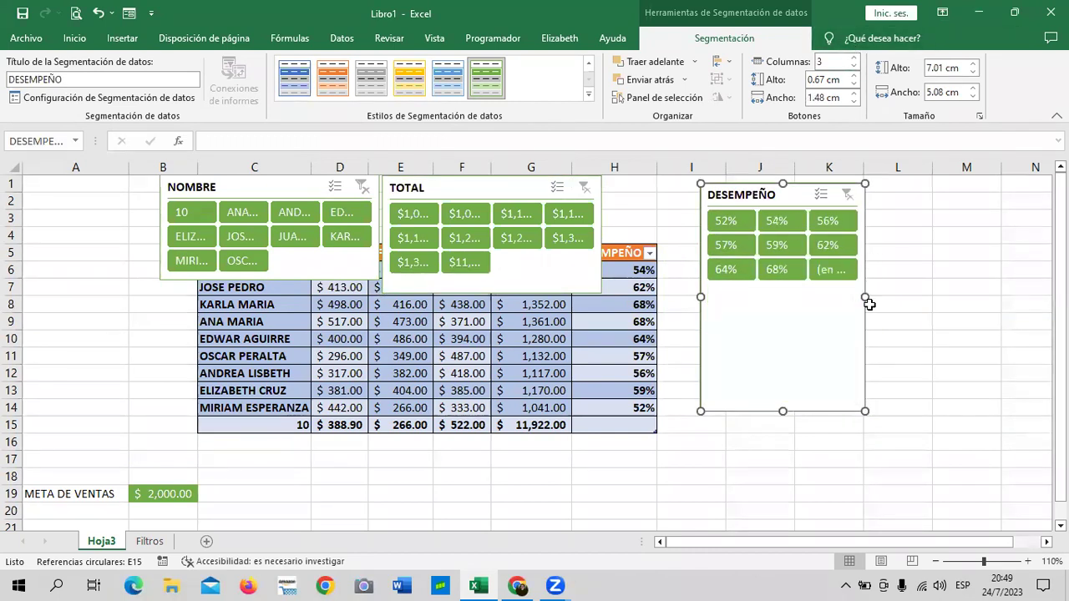
drag(783, 411, 783, 306)
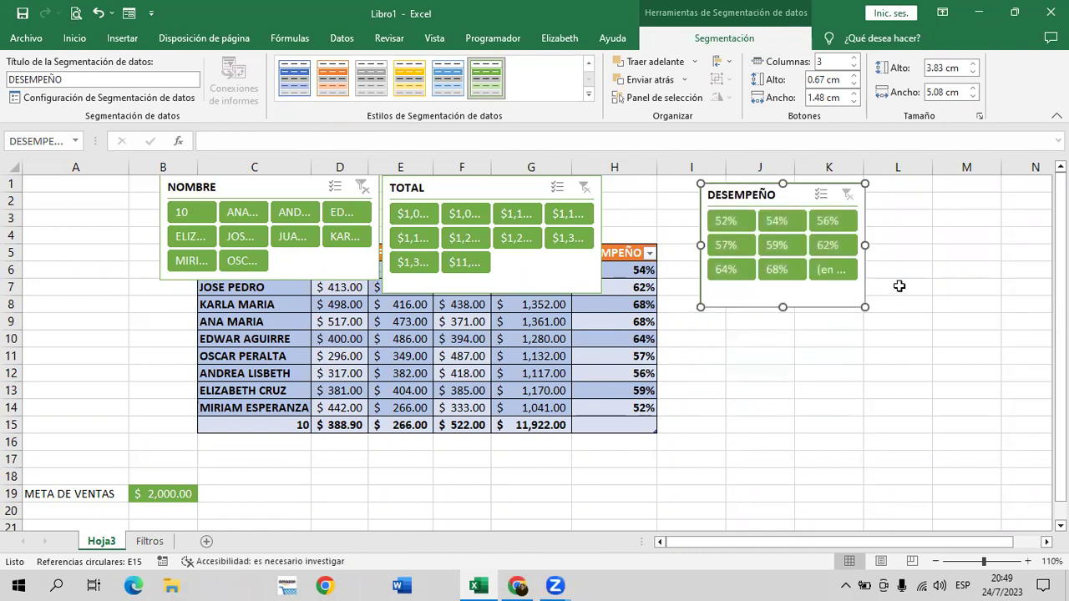
drag(865, 245, 914, 244)
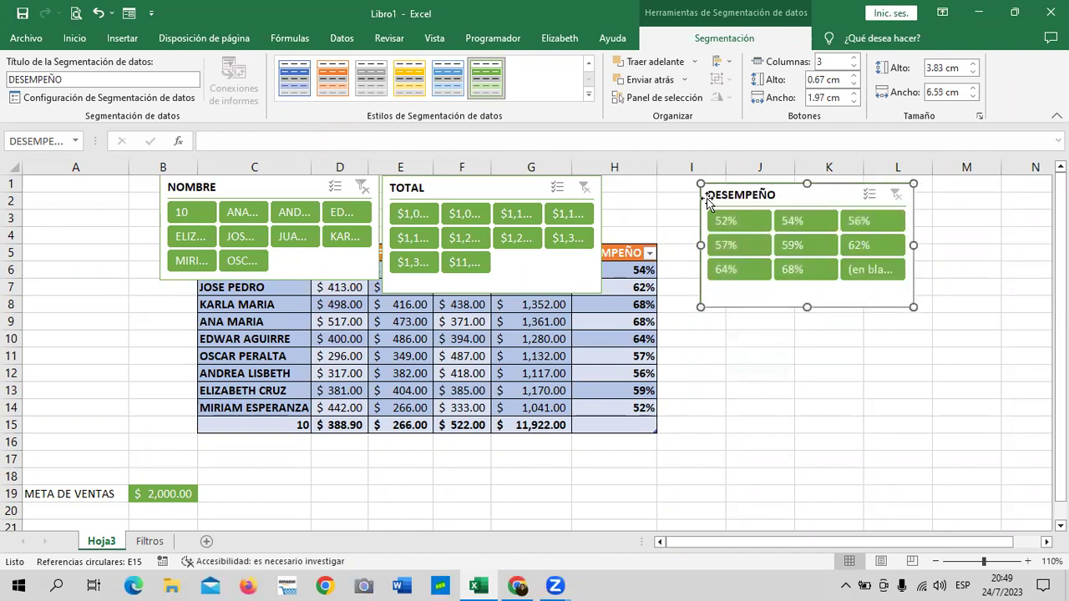
drag(515, 186, 545, 185)
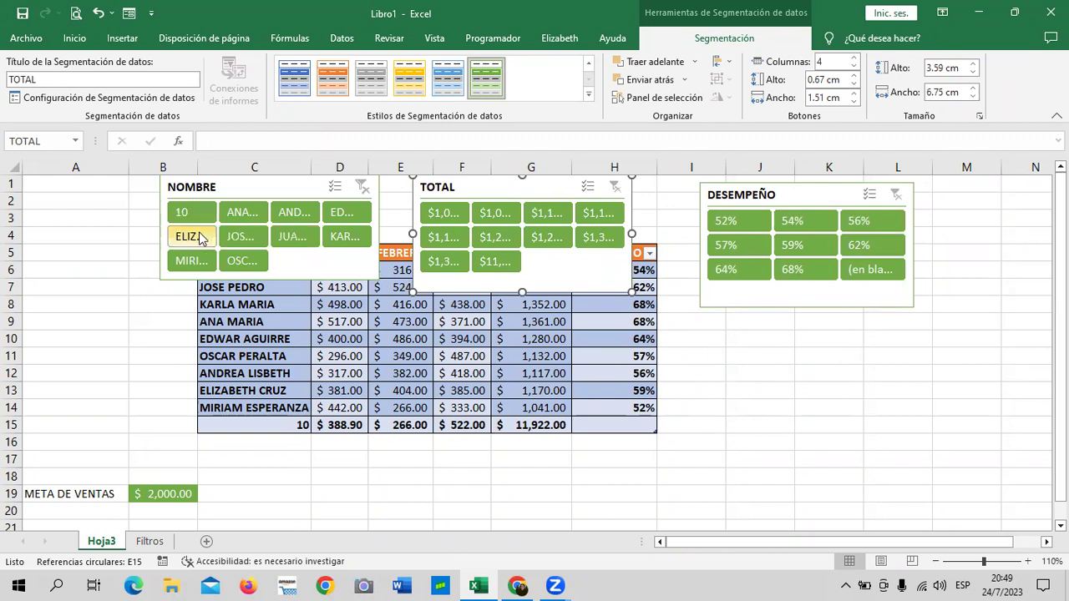
Filter Tabla3 to one salesperson via NOMBRE, realign the slicers, then clear the filter and dismiss the circular-reference warning.
click(289, 238)
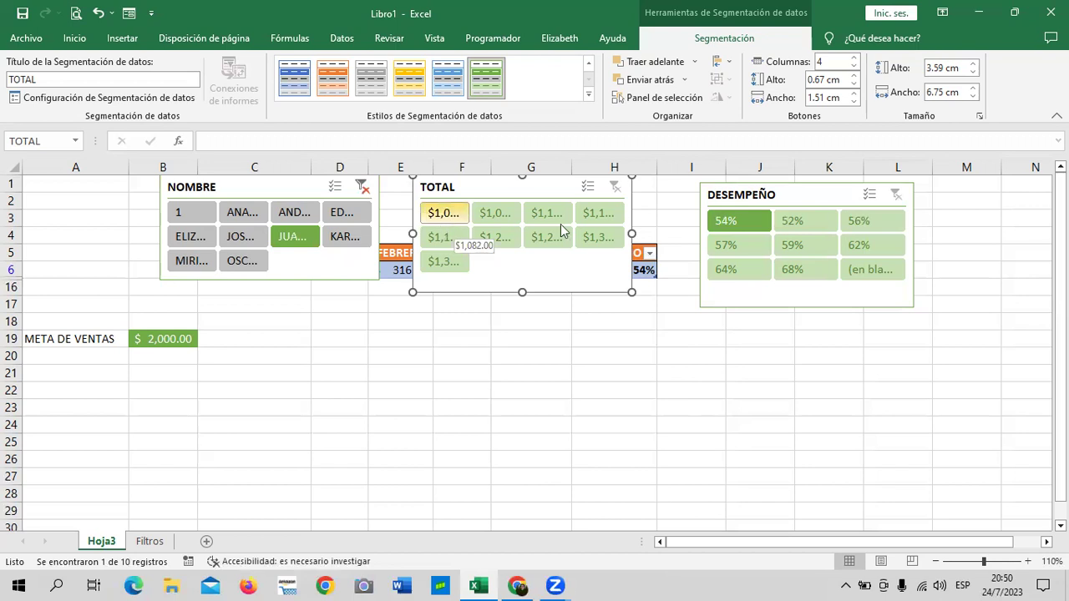
drag(801, 200, 764, 192)
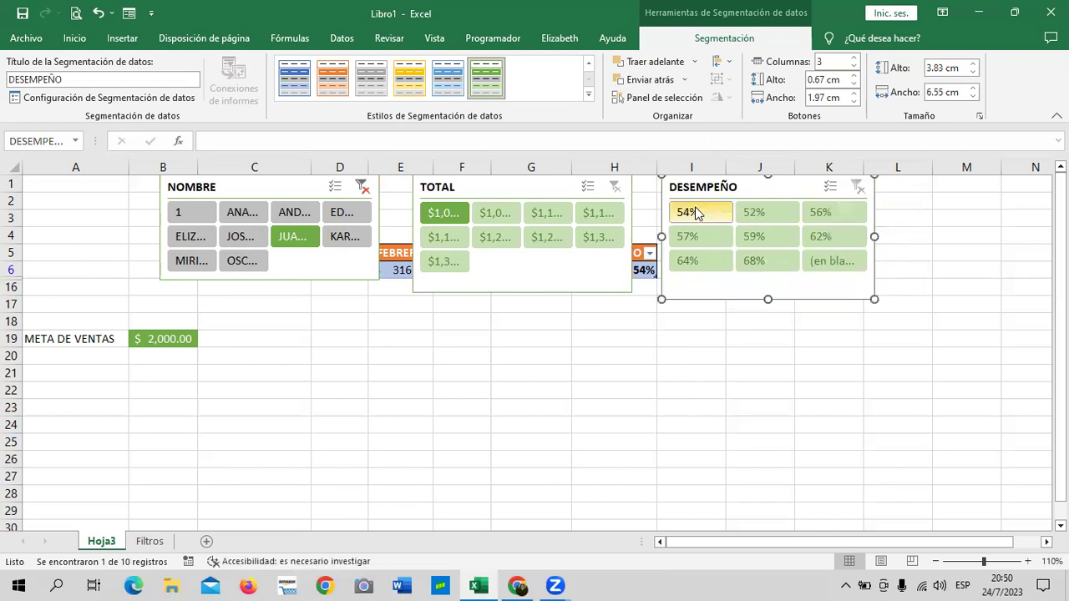
drag(549, 187, 537, 184)
drag(752, 191, 747, 190)
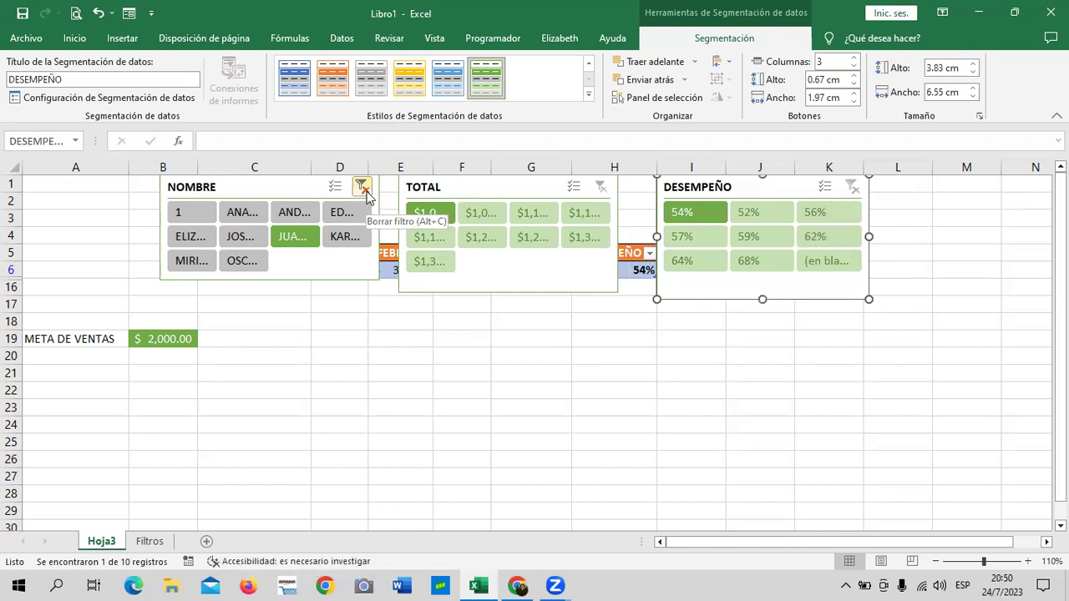
click(363, 188)
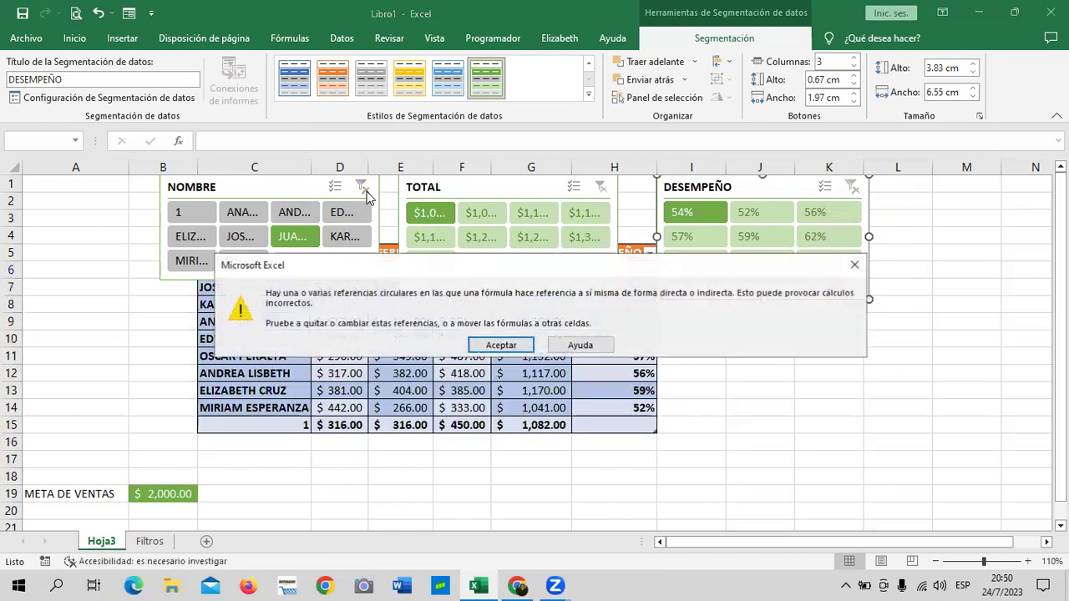
click(506, 345)
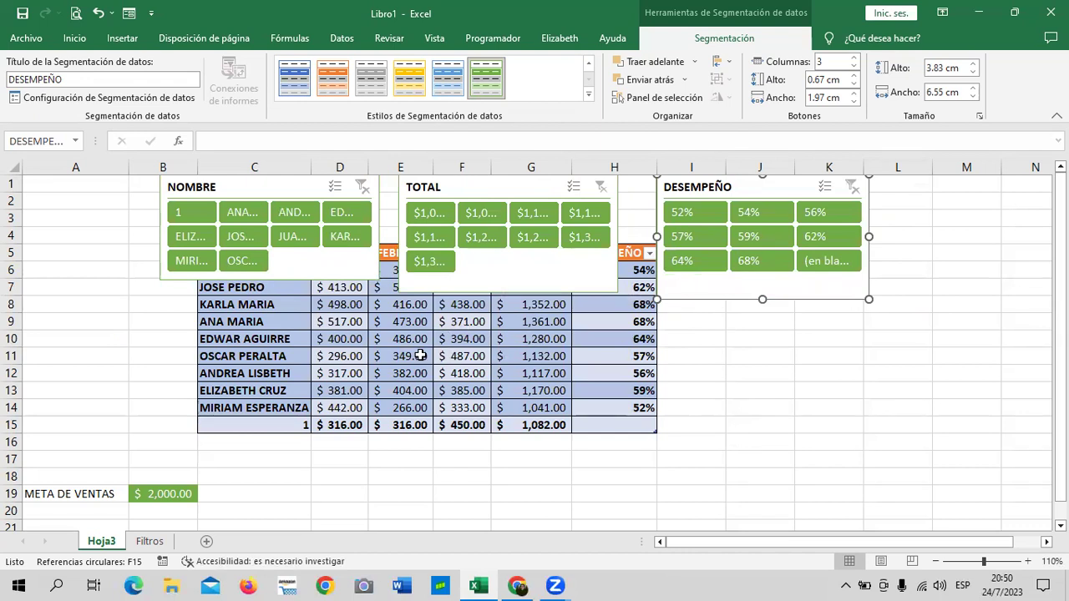
Insert three blank rows above Tabla3 so the slicers clear its header, then nudge TOTAL right.
click(6, 186)
drag(6, 185, 7, 219)
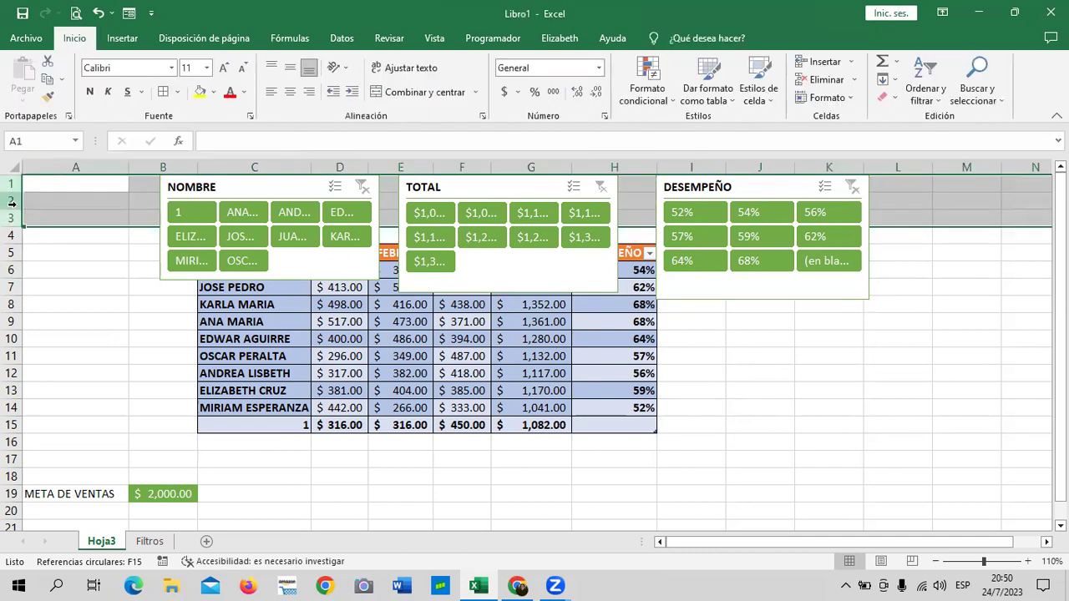
right_click(12, 209)
click(102, 343)
click(890, 390)
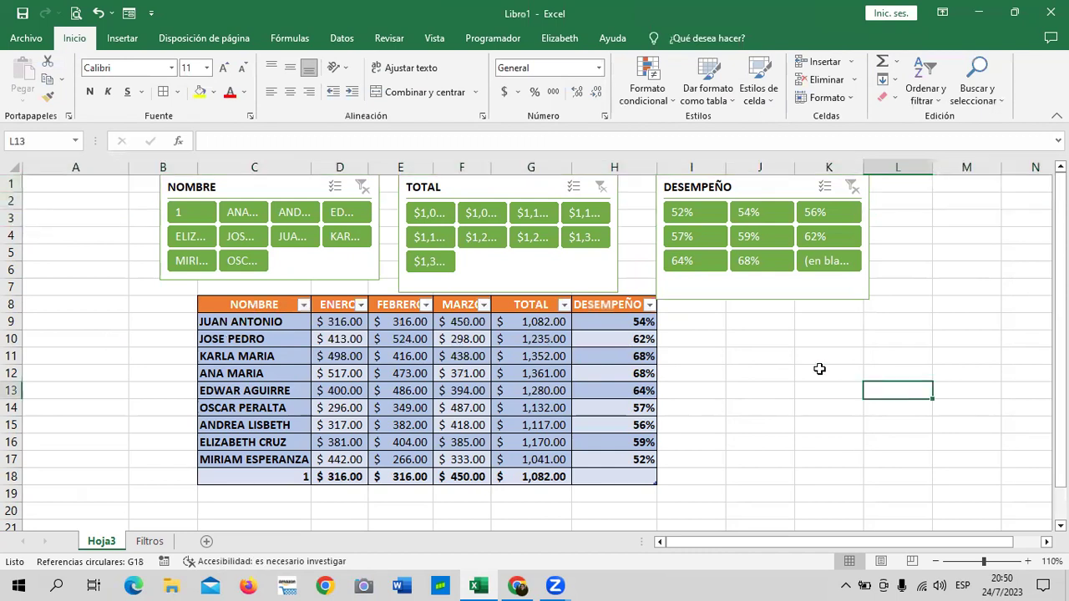
drag(508, 181, 518, 182)
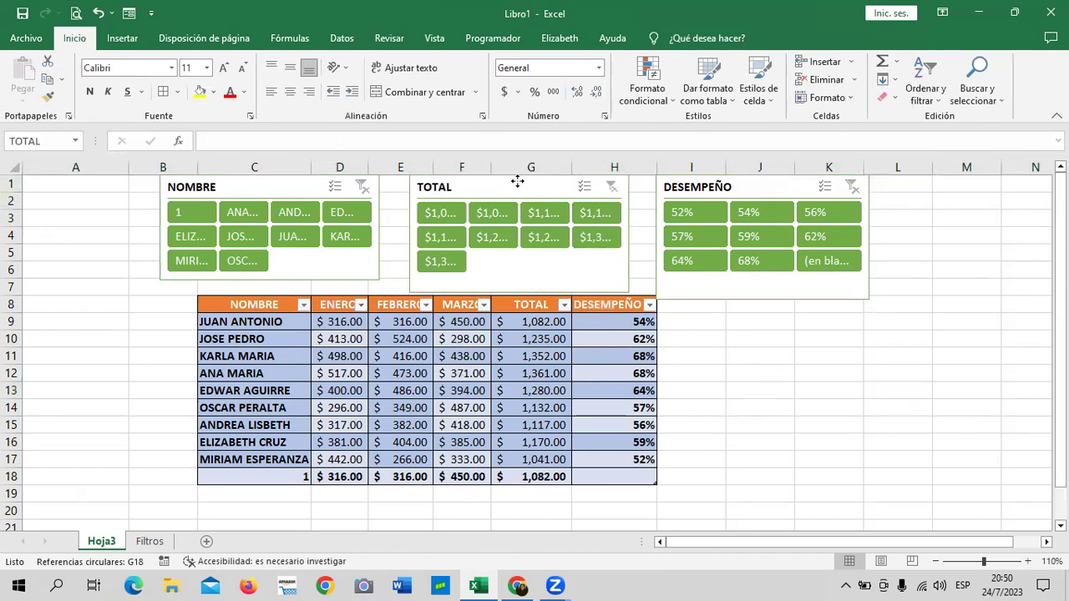
click(756, 380)
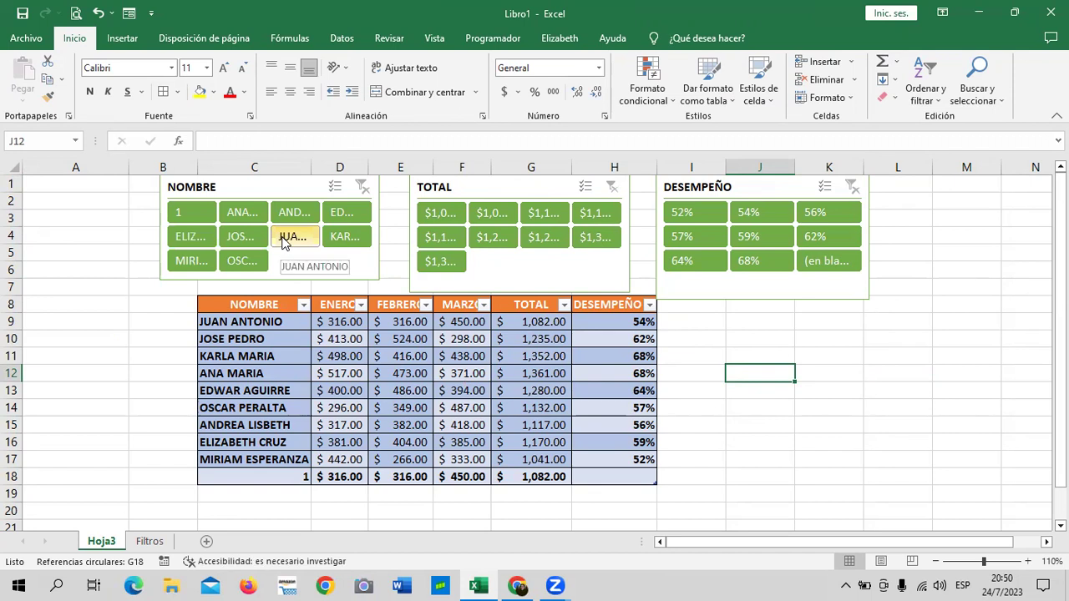
Filter Tabla3 through several salespeople in NOMBRE, ending on one row with 1,132.00 TOTAL and 57% DESEMPEÑO.
click(360, 215)
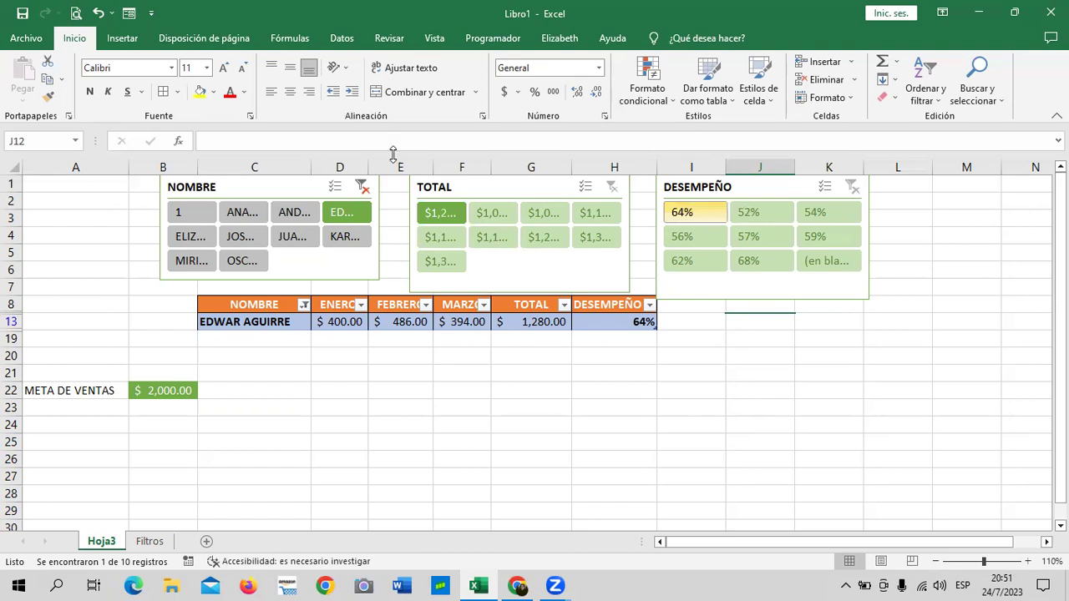
click(341, 240)
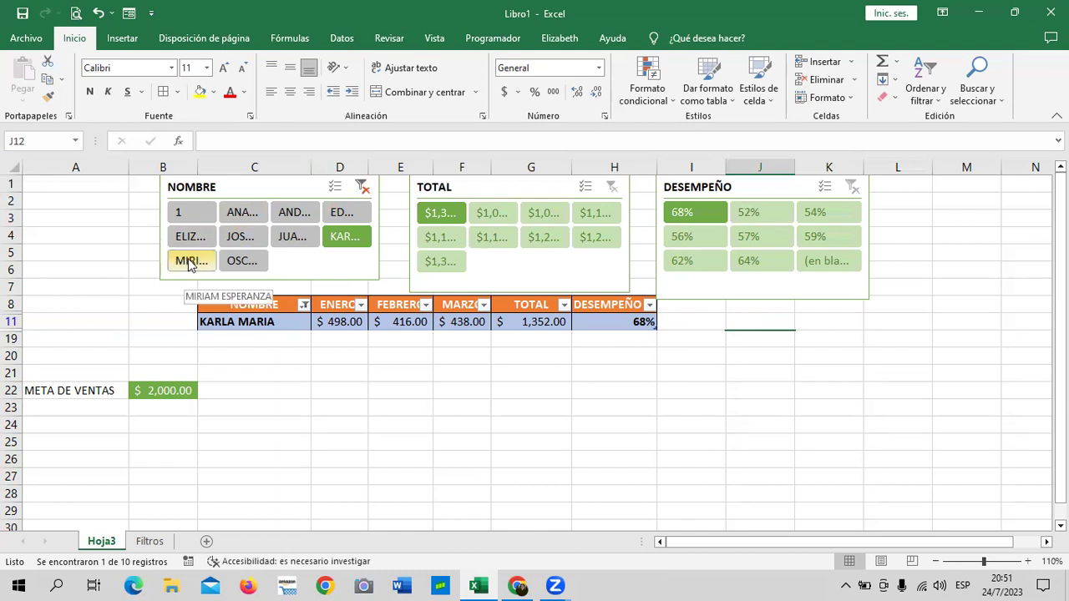
click(259, 265)
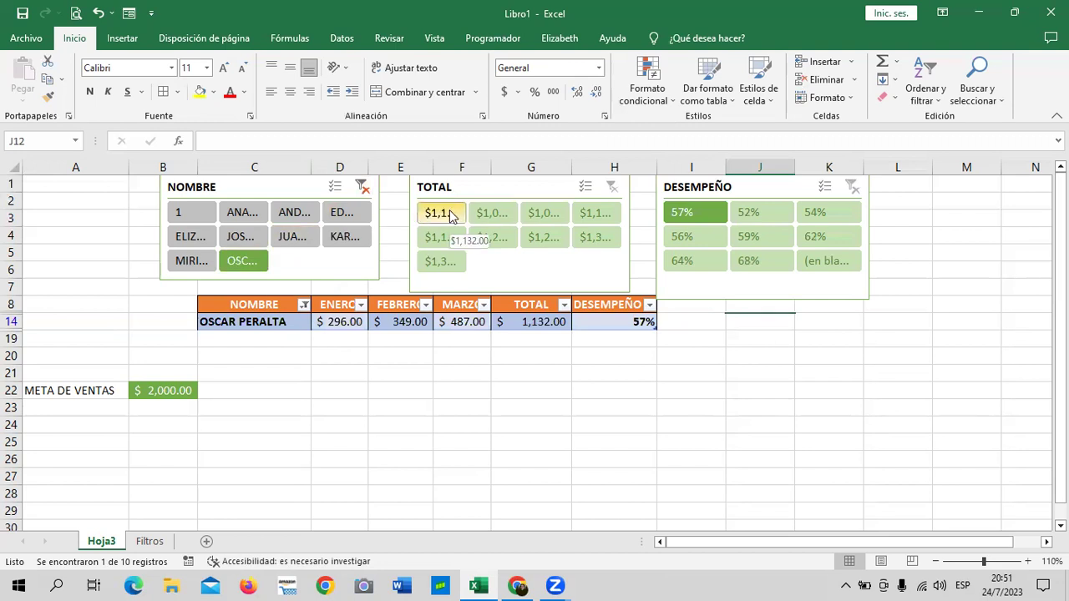
click(708, 210)
click(757, 190)
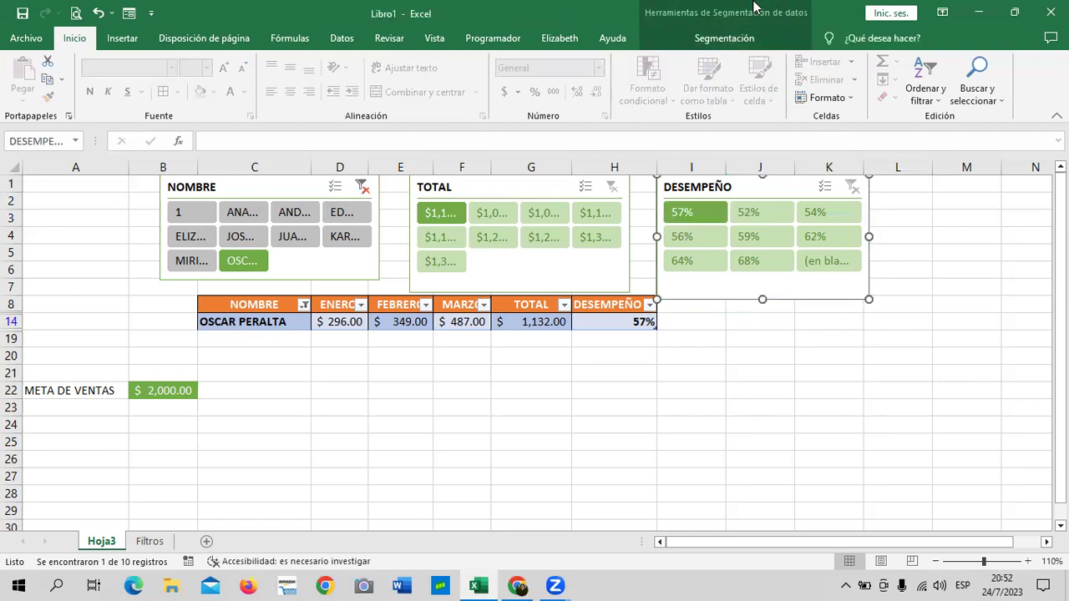
click(740, 40)
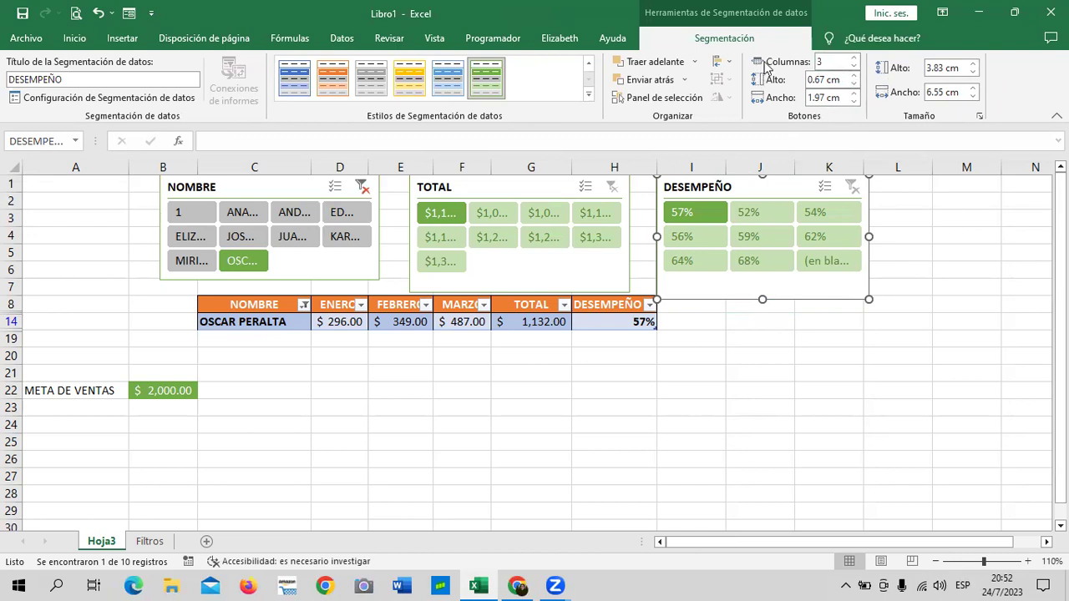
Set the DESEMPEÑO slicer to 2 columns, make it taller, and move it over columns J–M.
click(854, 68)
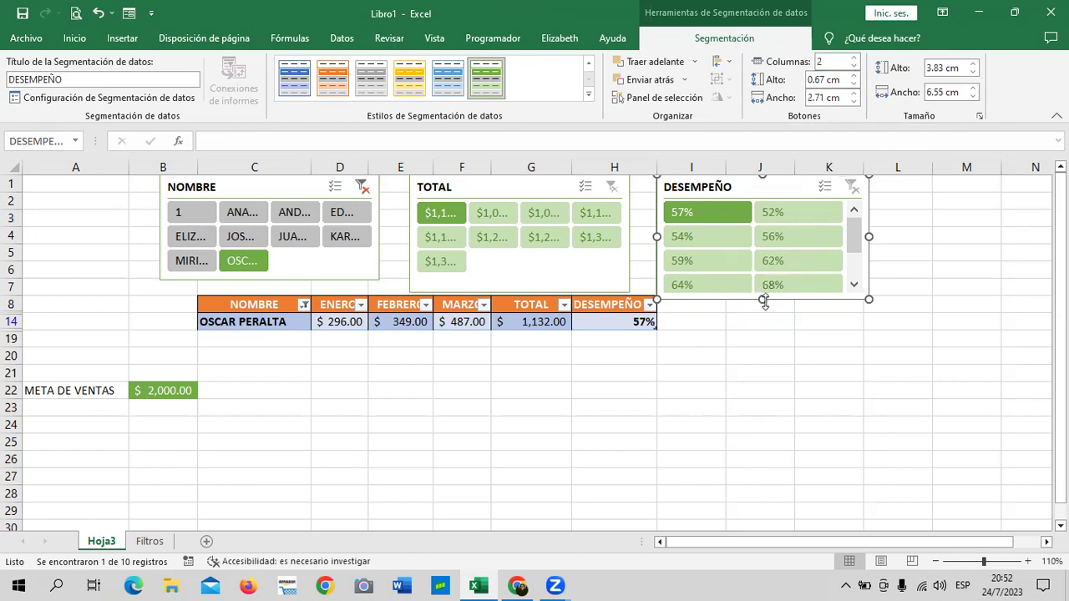
drag(762, 300, 757, 380)
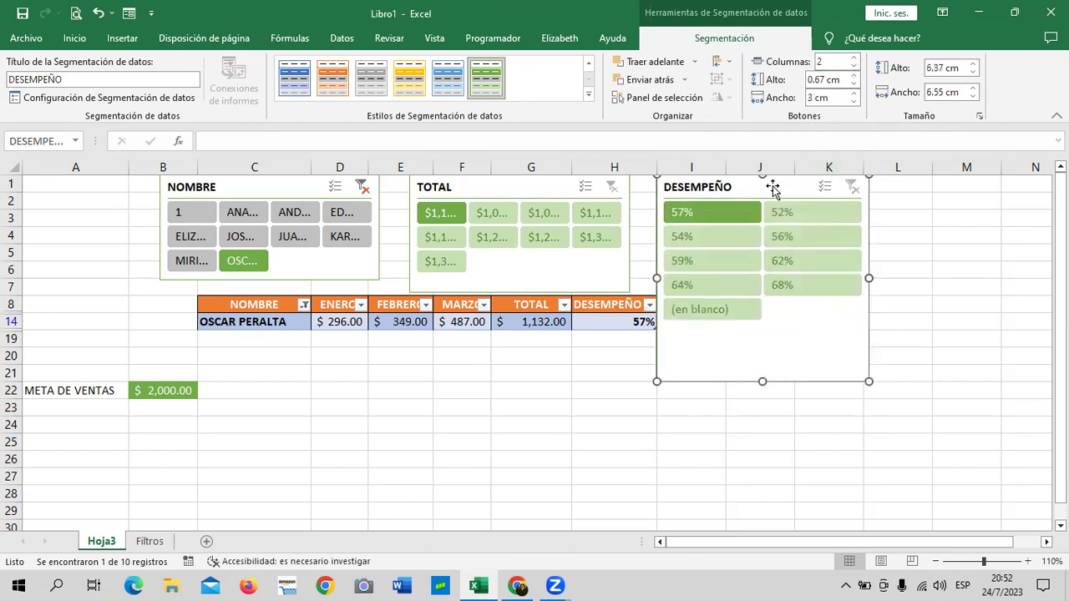
drag(772, 188, 874, 211)
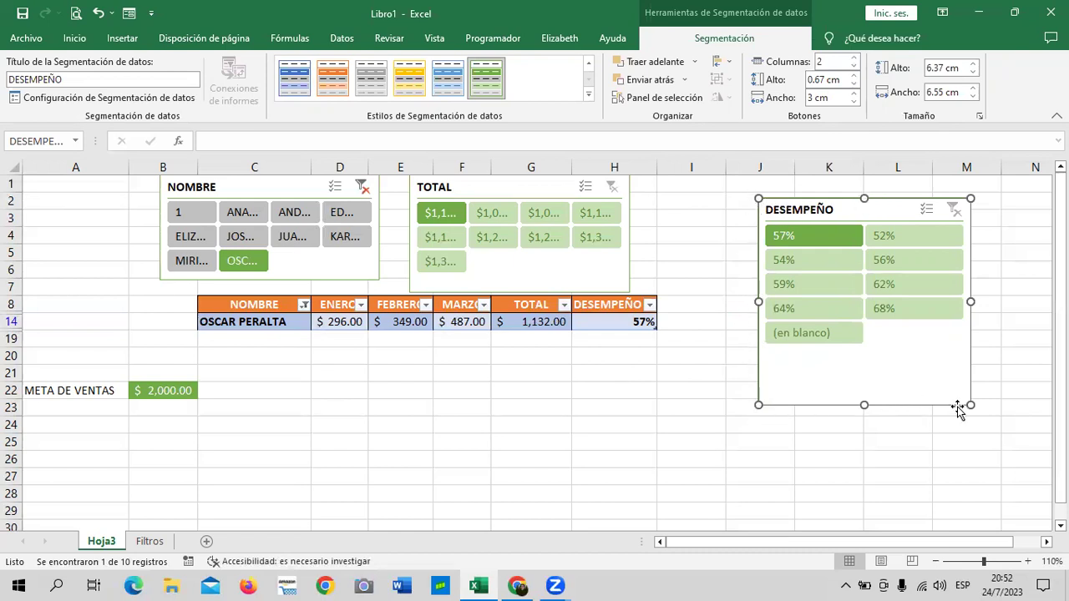
Shorten the DESEMPEÑO slicer to 4.81 cm and filter the table to another salesperson.
click(1012, 384)
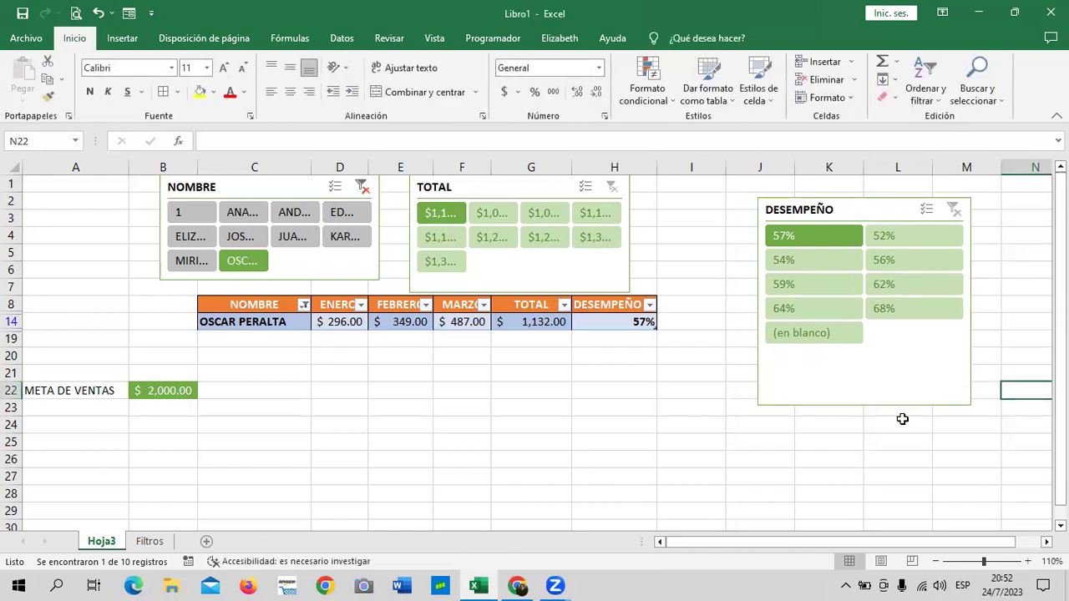
click(623, 474)
click(907, 356)
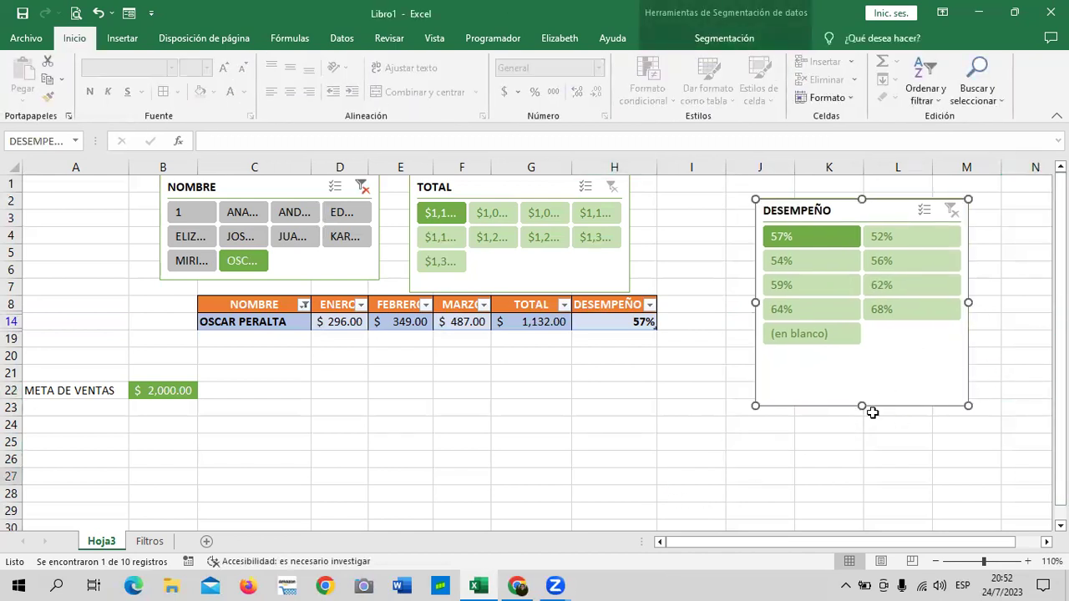
drag(861, 407, 861, 355)
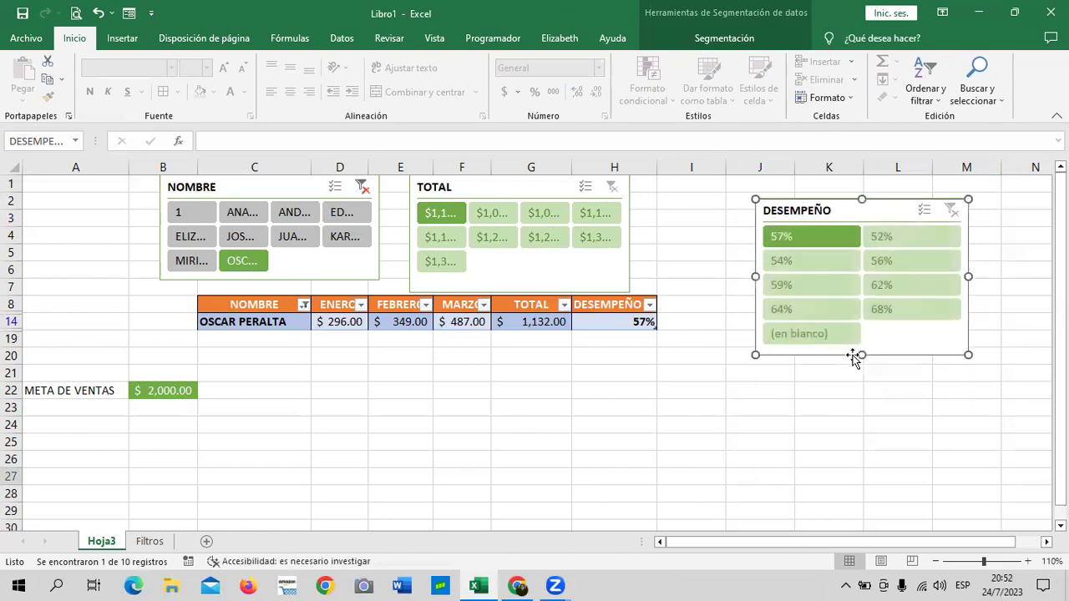
click(758, 45)
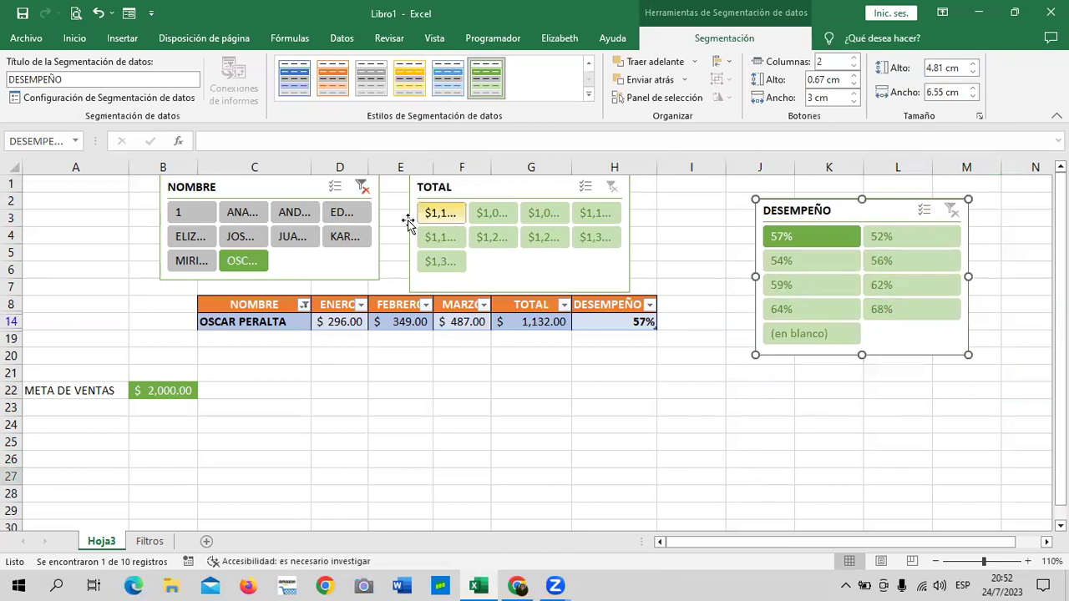
click(195, 238)
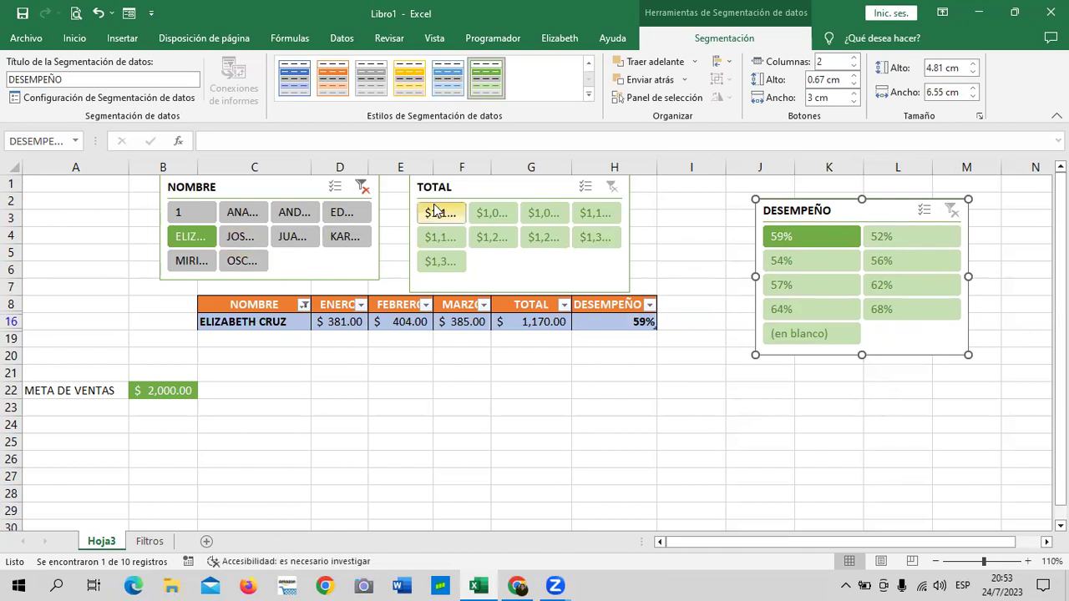
Shift the TOTAL and NOMBRE slicers right, then filter to one salesperson (1,235.00 TOTAL, 62%).
drag(527, 190, 570, 192)
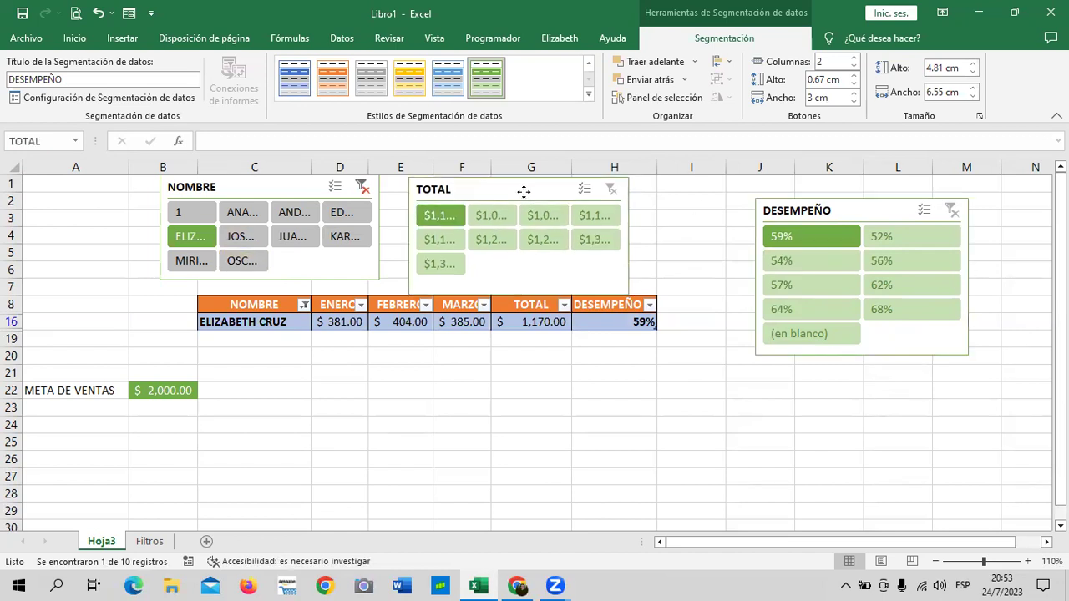
drag(281, 187, 305, 186)
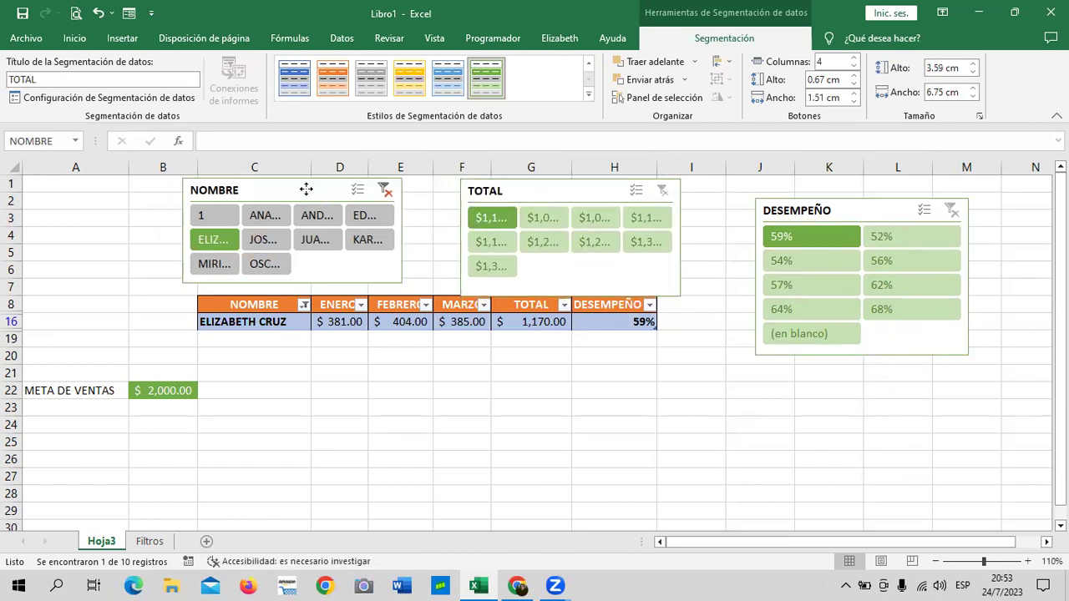
click(385, 192)
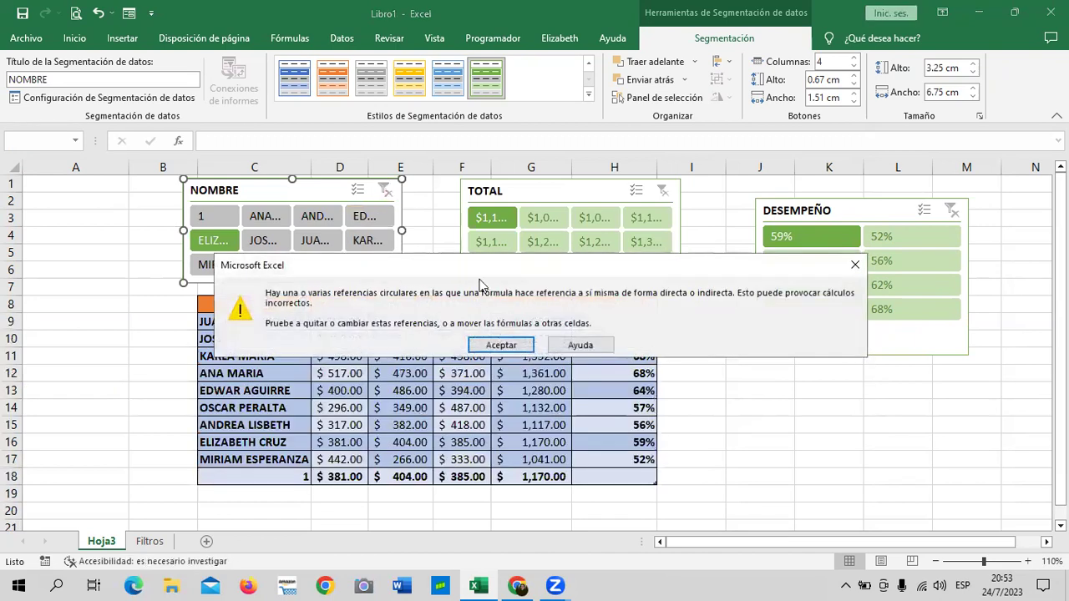
click(501, 344)
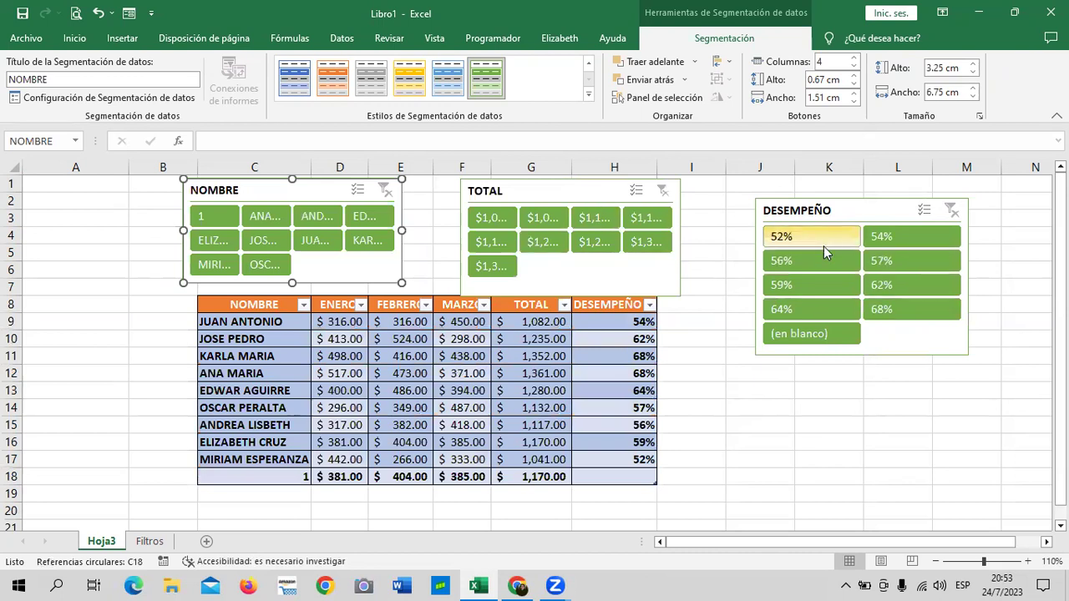
click(263, 242)
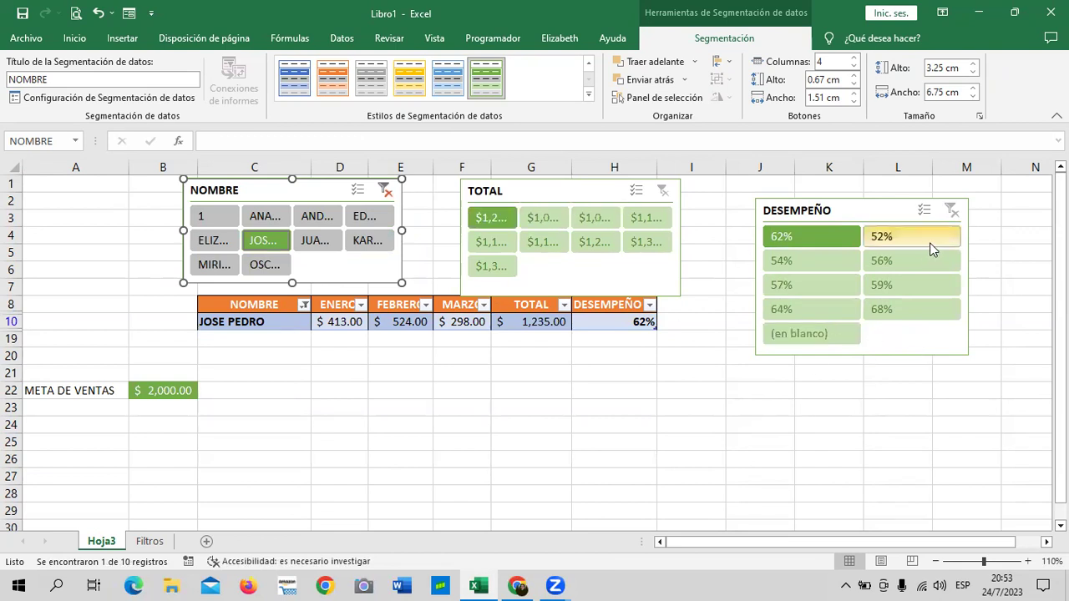
click(869, 211)
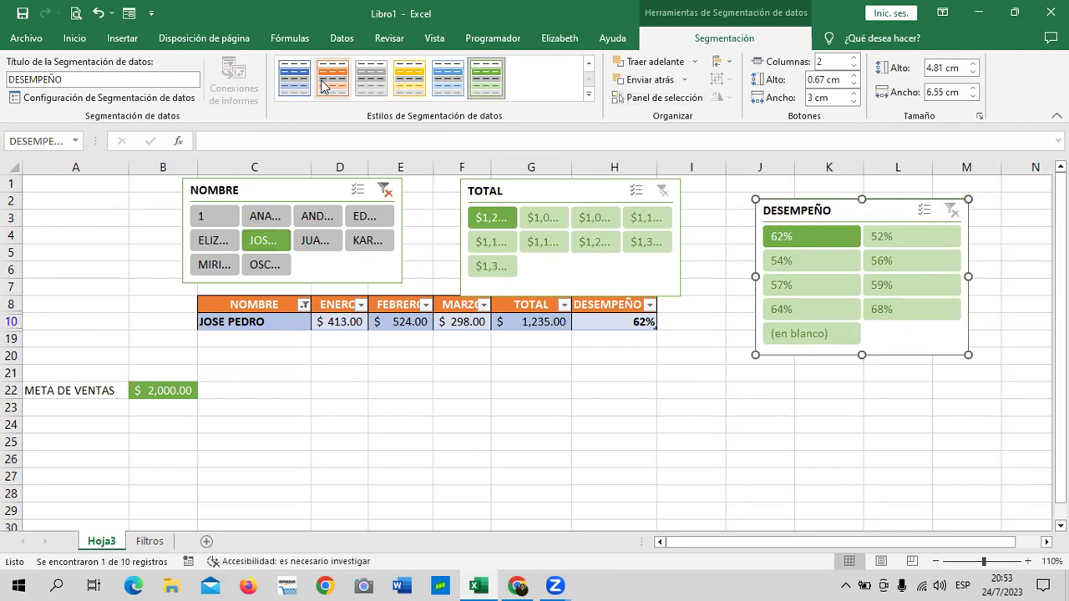
Try a blue-grey DESEMPEÑO slicer style, filter to another salesperson, then restore the dark green style.
click(588, 97)
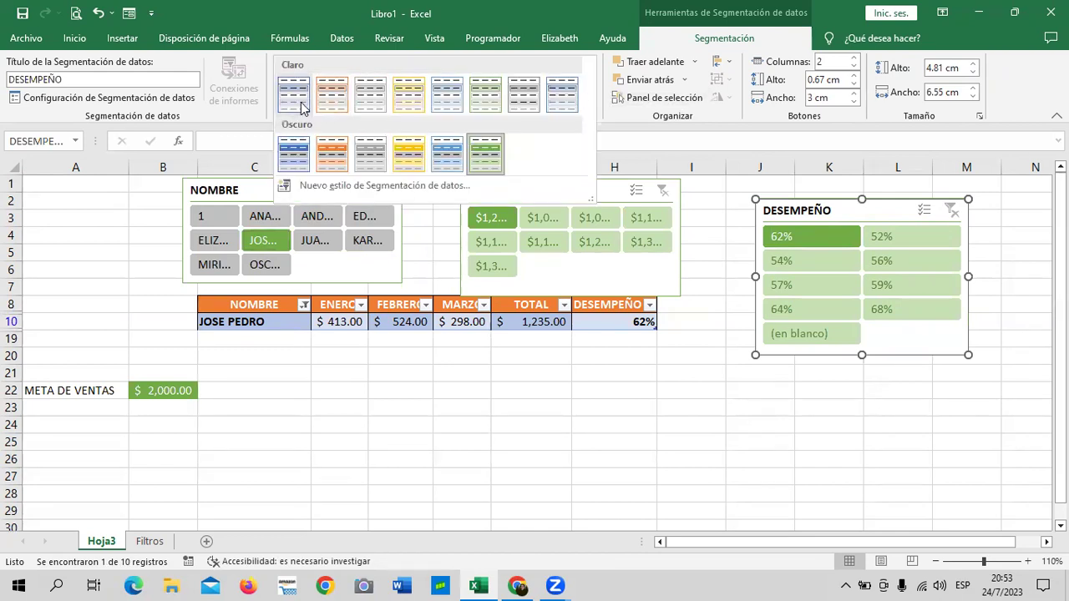
click(568, 102)
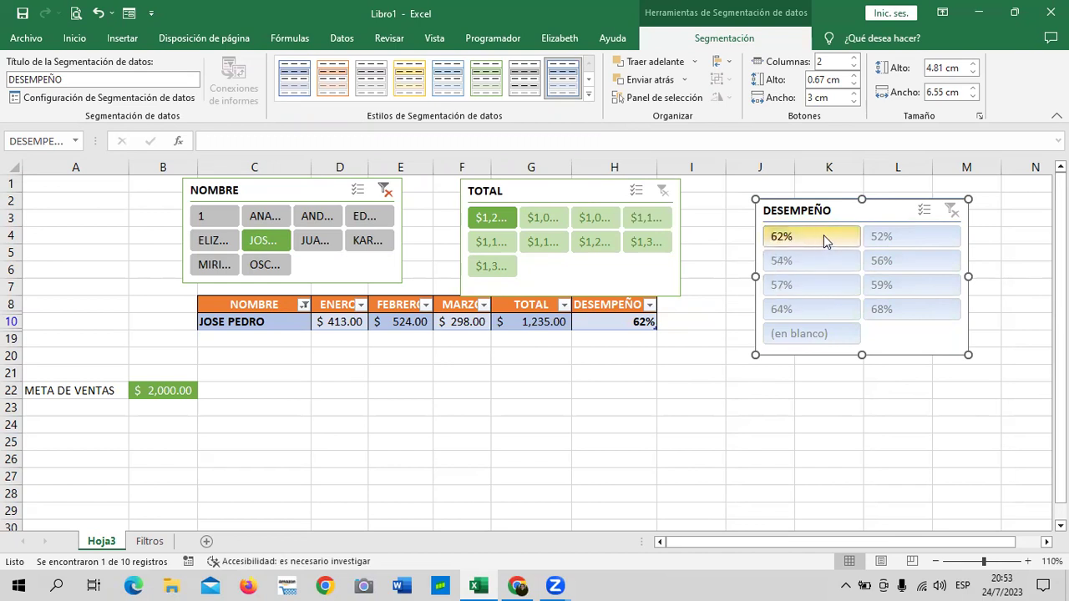
click(214, 264)
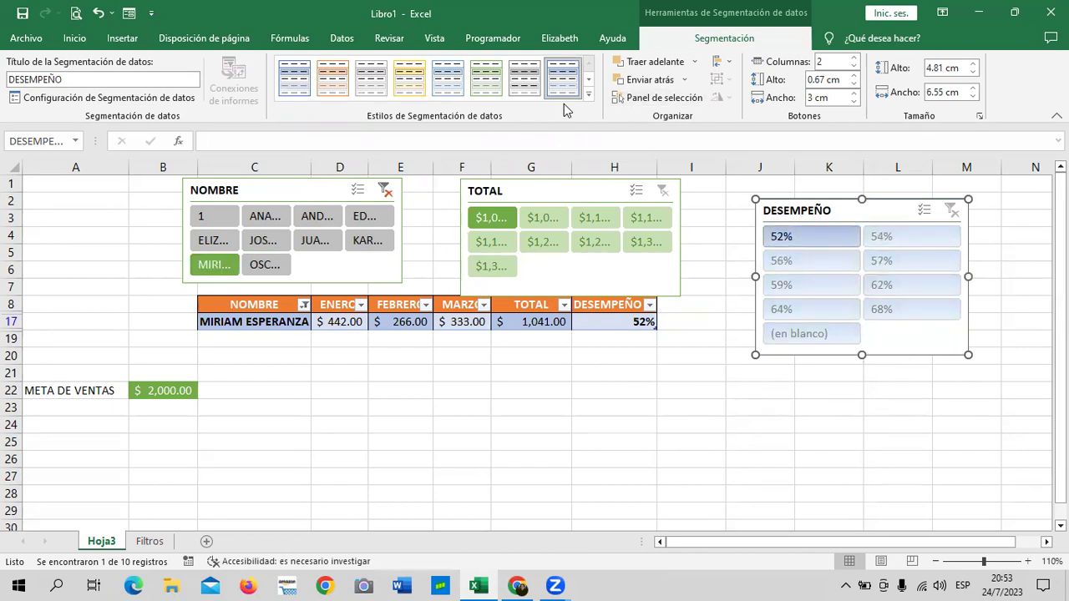
click(589, 95)
click(482, 158)
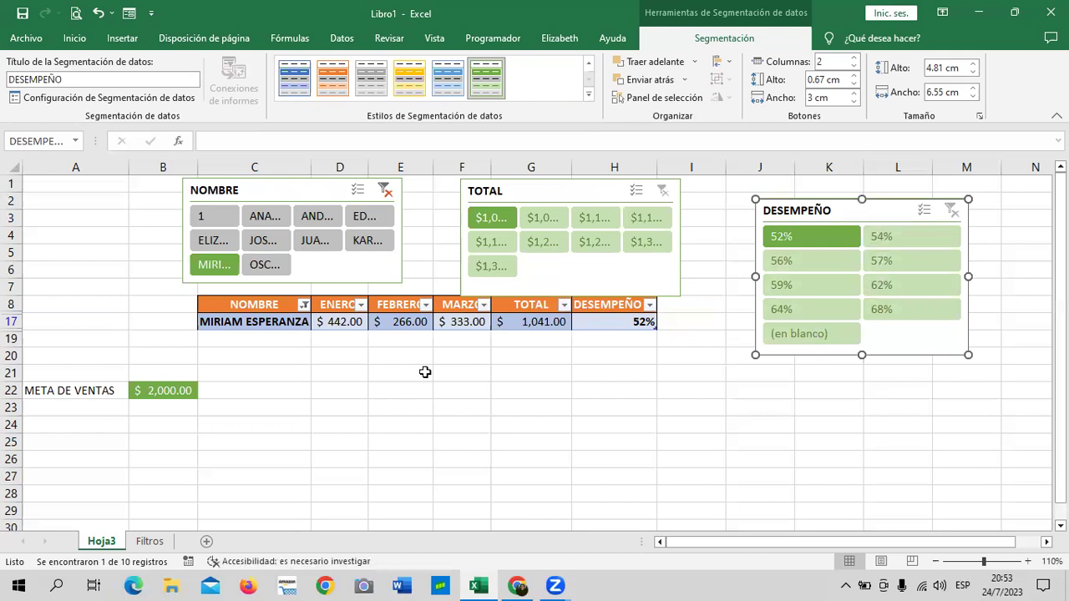
Clear the NOMBRE slicer filter so all nine rows show, accepting the circular-reference warning.
click(385, 191)
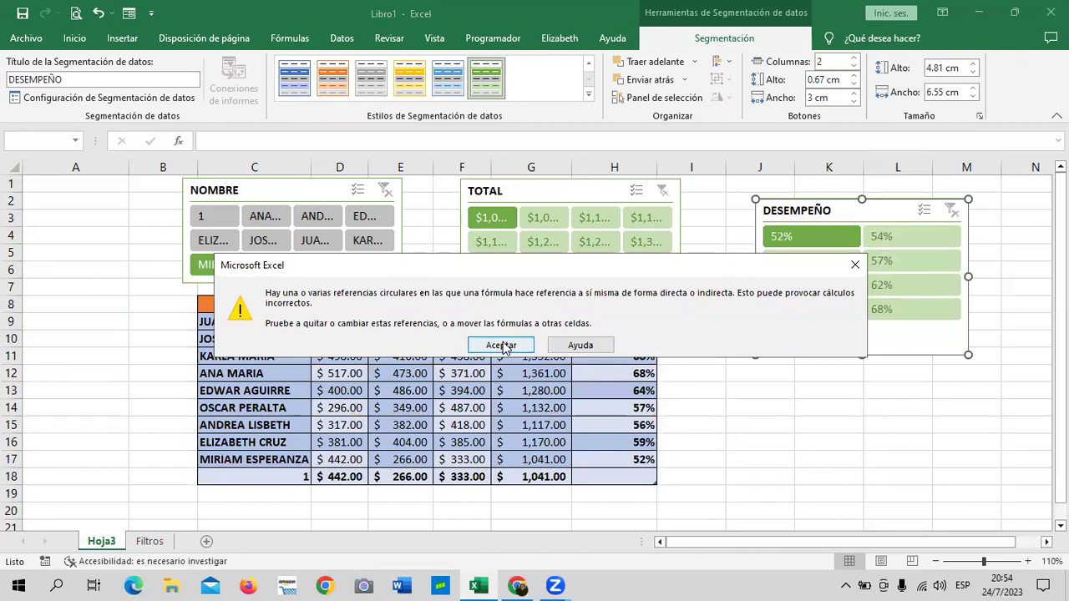
click(502, 345)
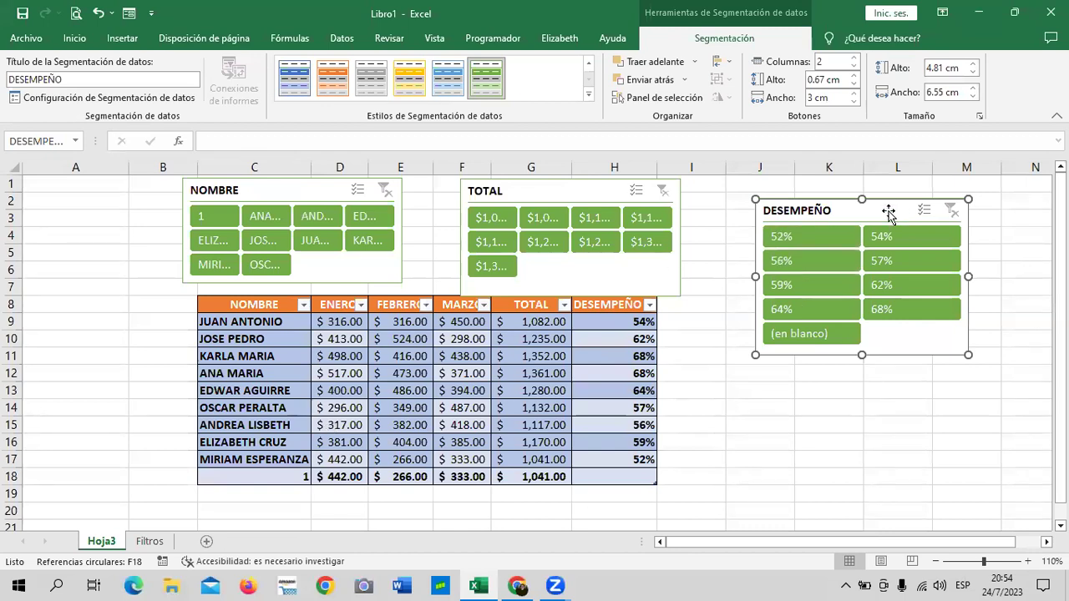
click(623, 199)
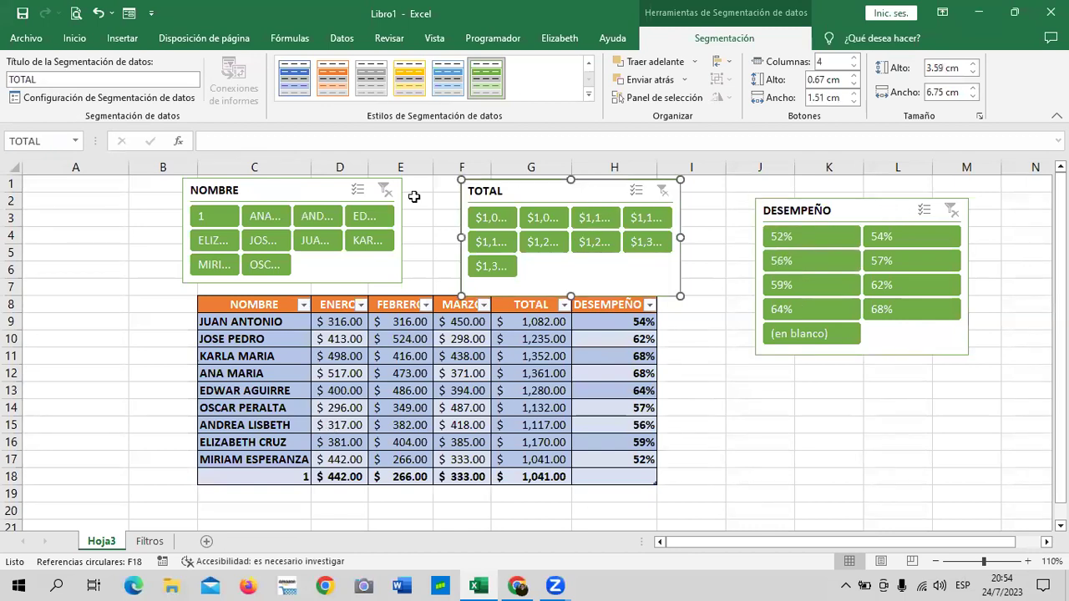
click(342, 197)
click(562, 194)
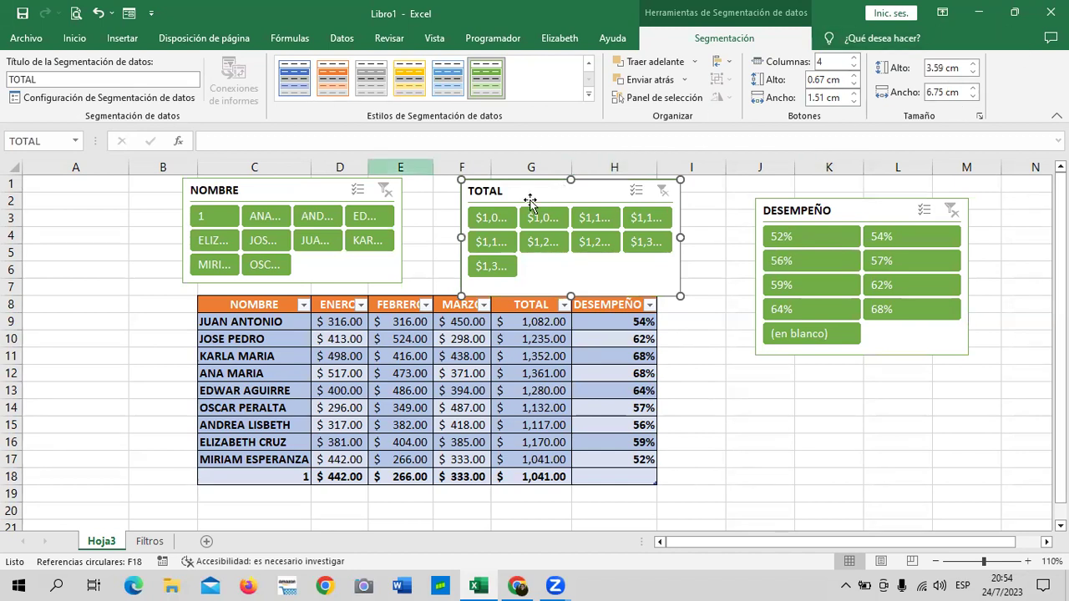
Delete the DESEMPEÑO, TOTAL and NOMBRE slicers from Hoja3.
click(874, 213)
key(Delete)
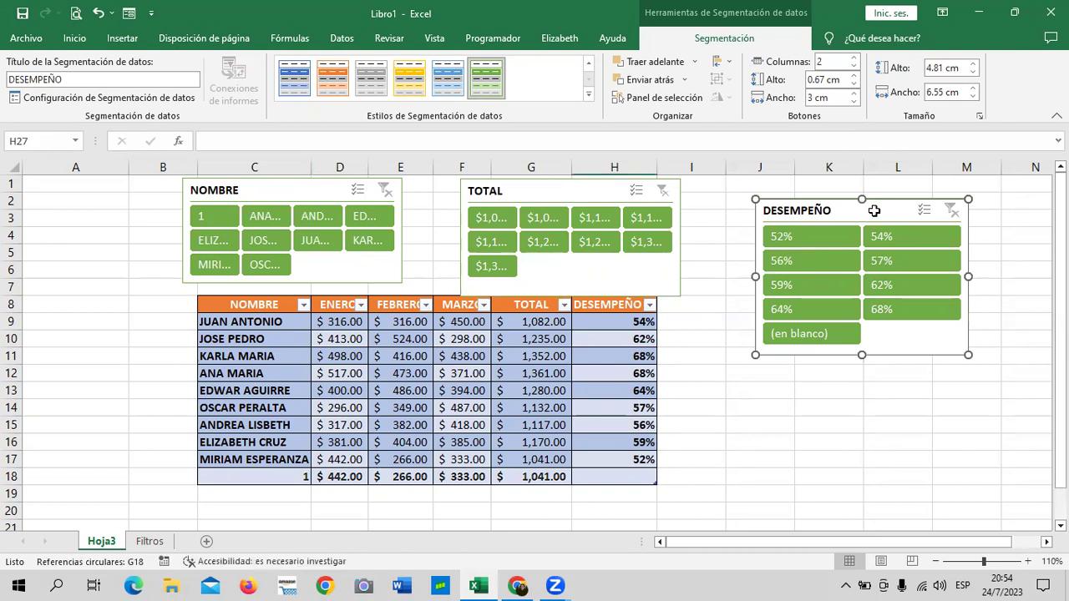
click(568, 187)
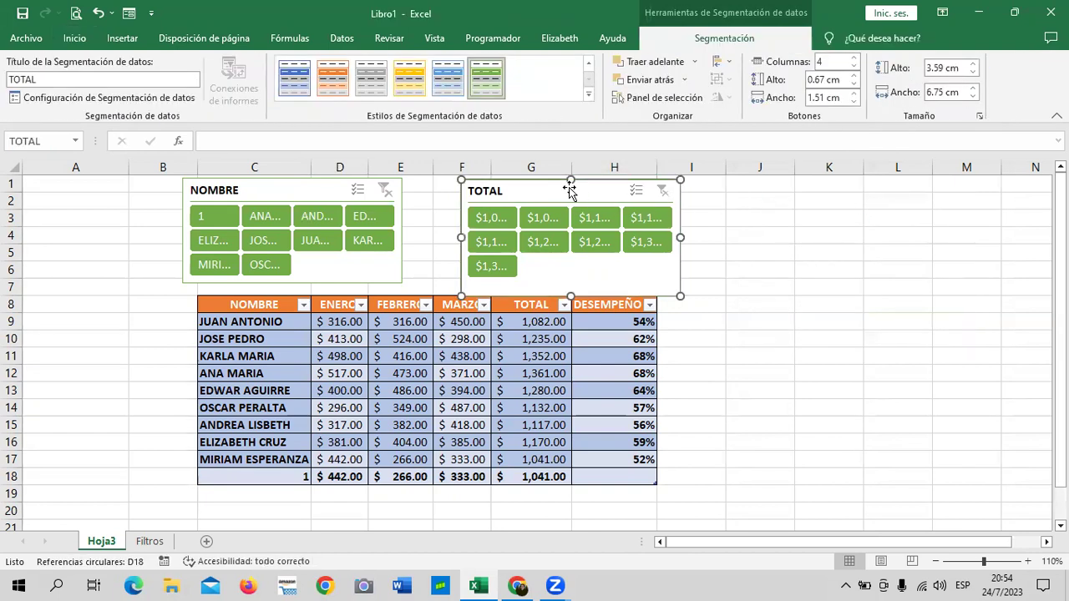
key(Delete)
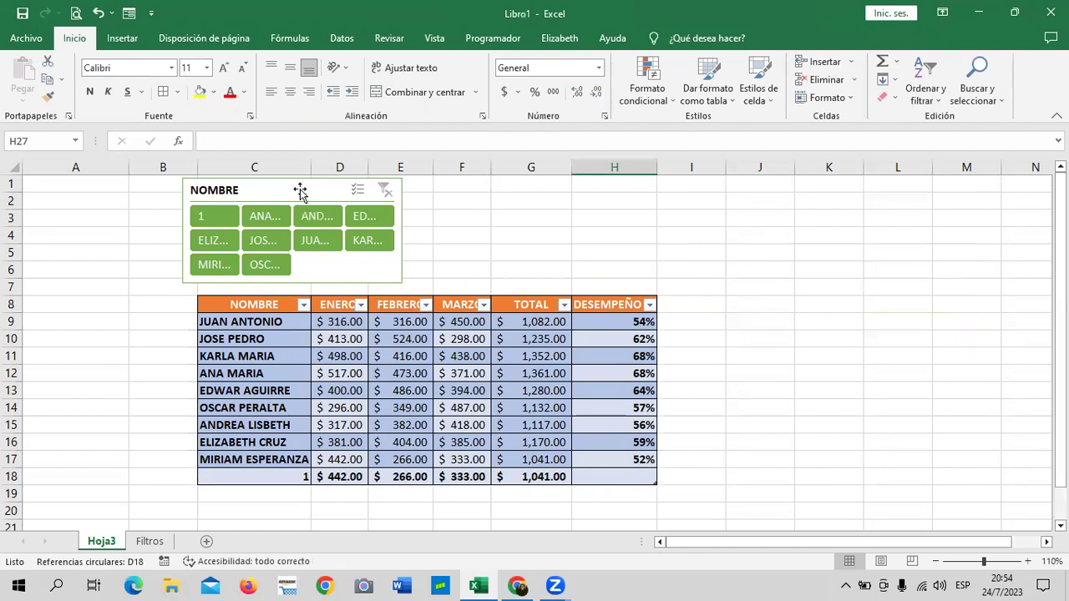
click(300, 187)
key(Delete)
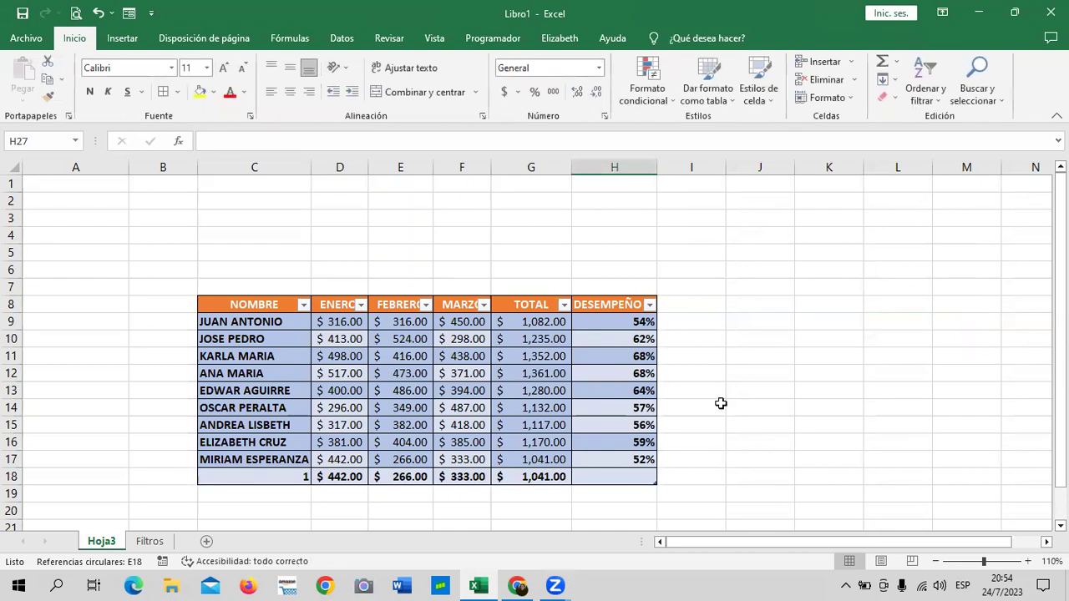
click(556, 376)
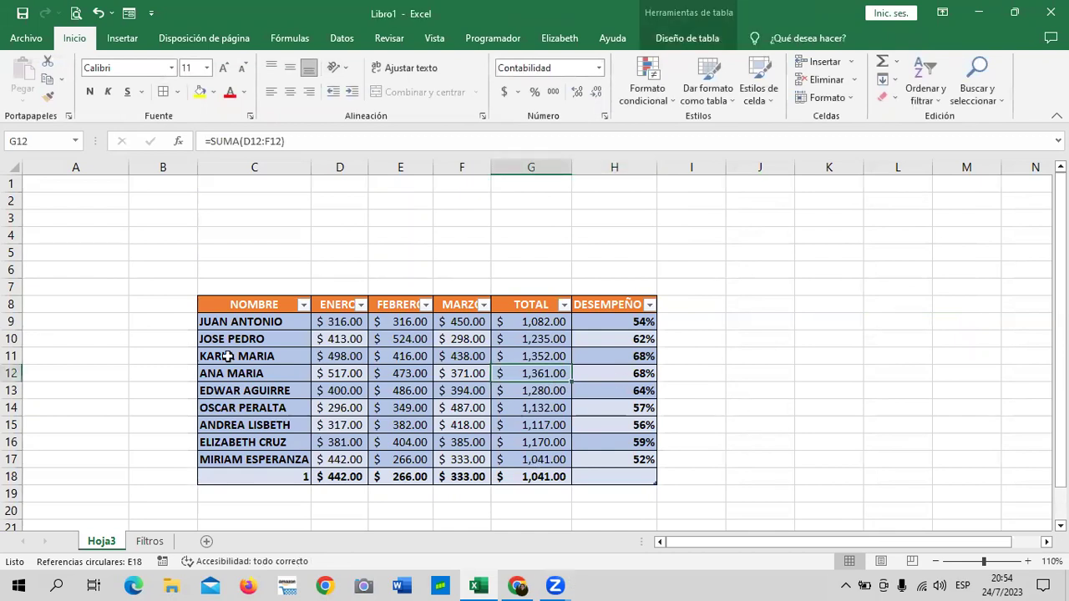
On the Filtros sheet, convert the data range A4:G36 into a table.
click(149, 543)
scroll(575, 290, up, 2)
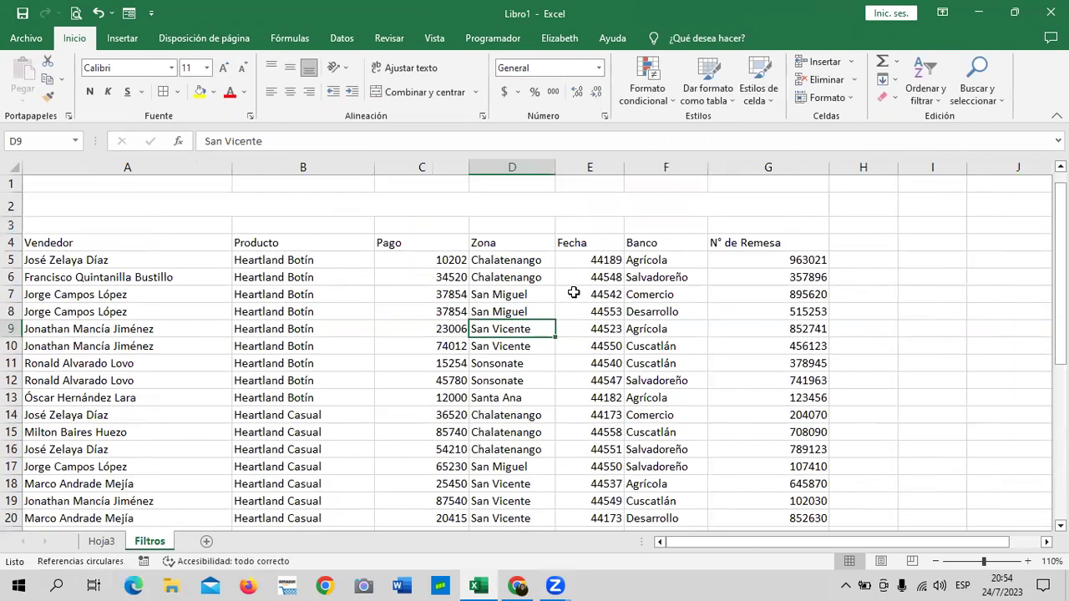
click(406, 315)
click(268, 294)
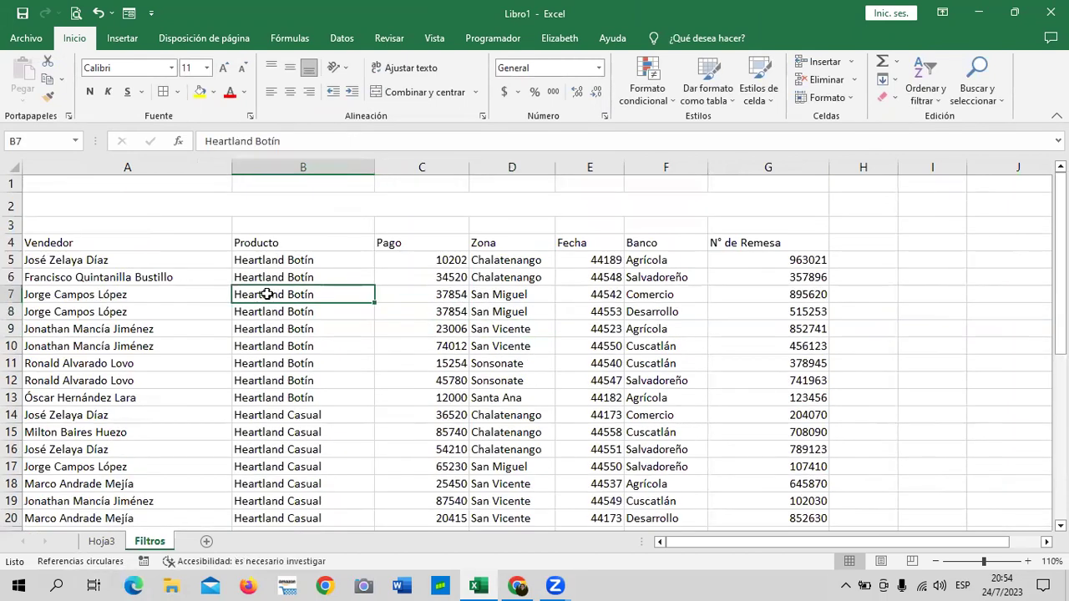
click(116, 38)
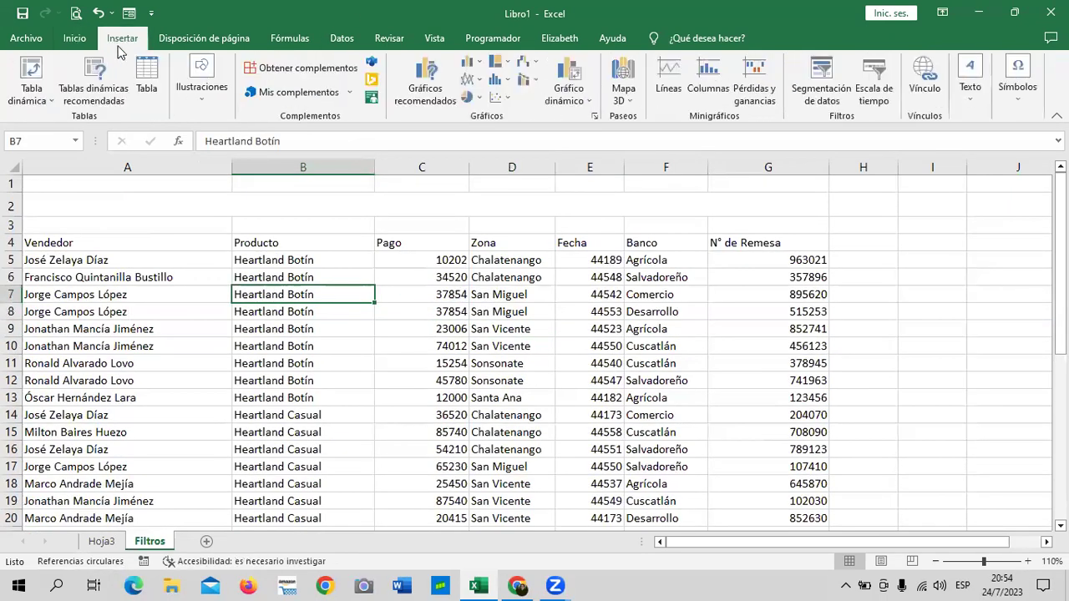
click(146, 79)
click(741, 319)
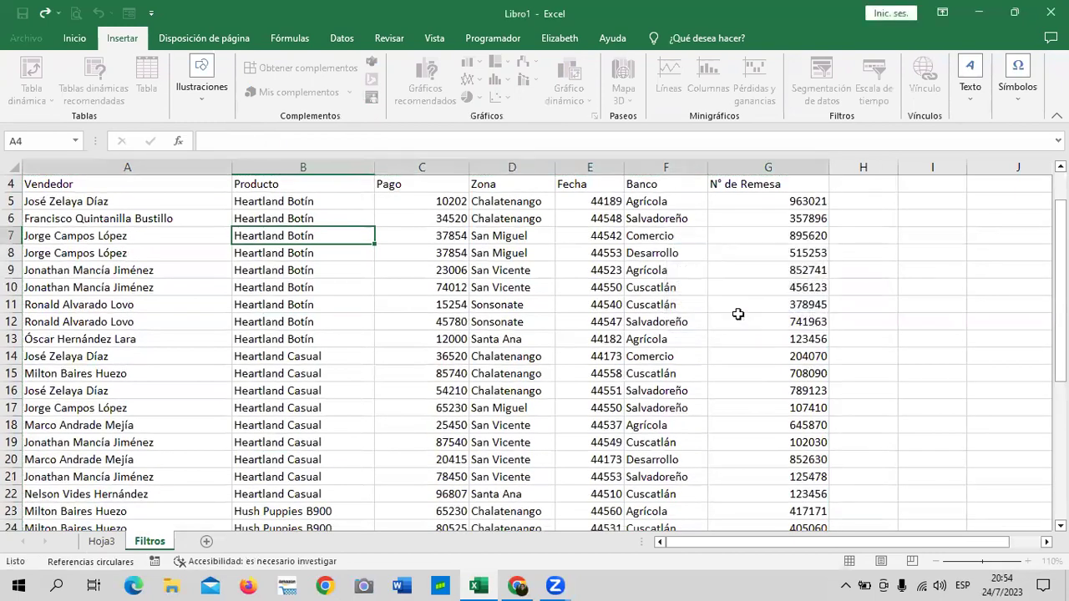
Insert Vendedor and Pago slicers for the new Tabla4.
click(345, 306)
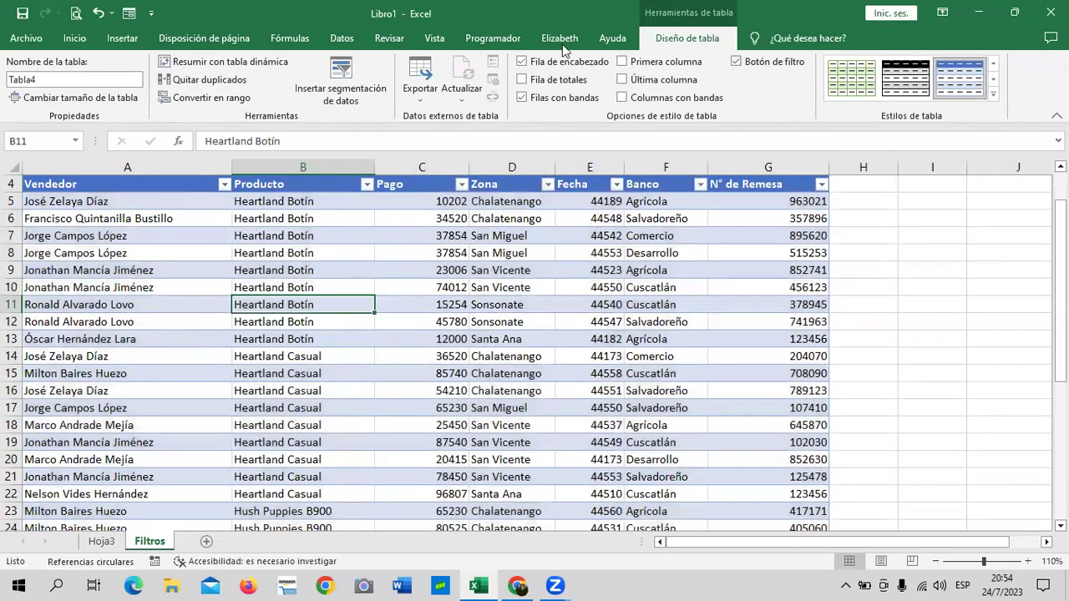
click(501, 251)
click(342, 78)
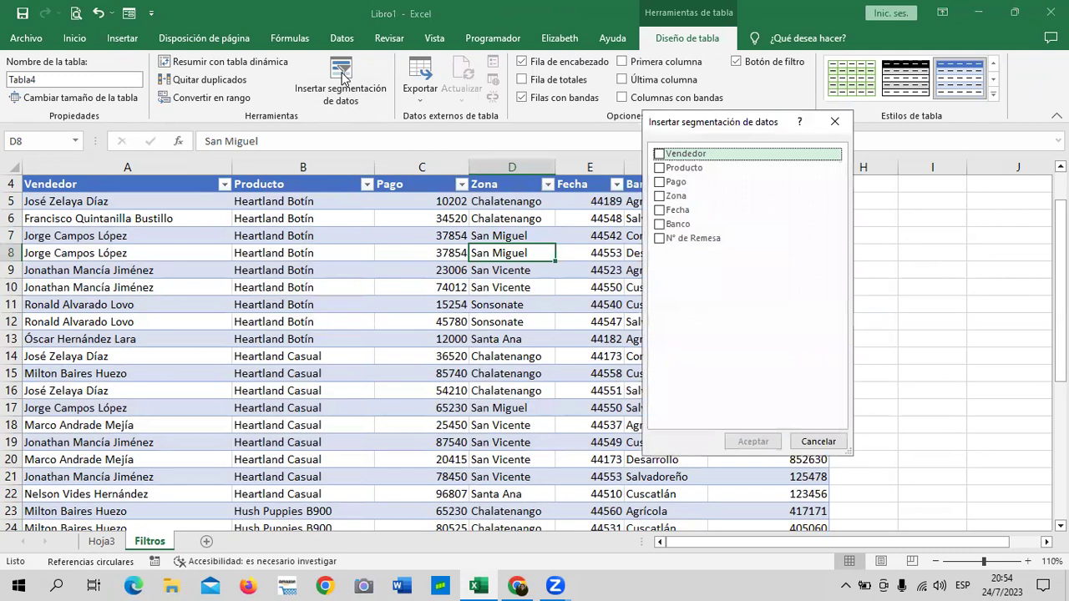
click(660, 155)
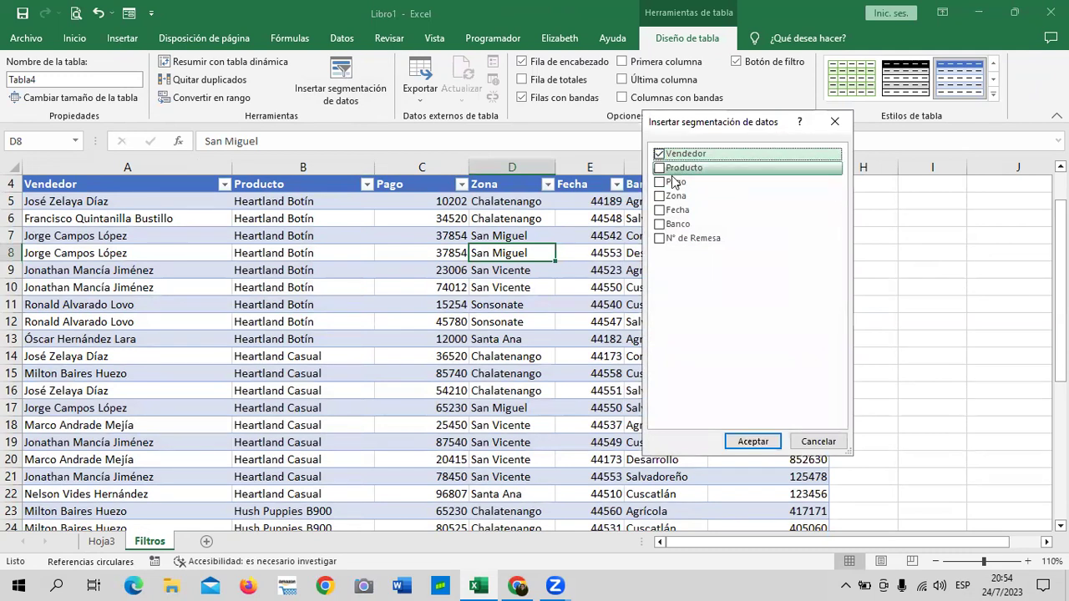
click(660, 182)
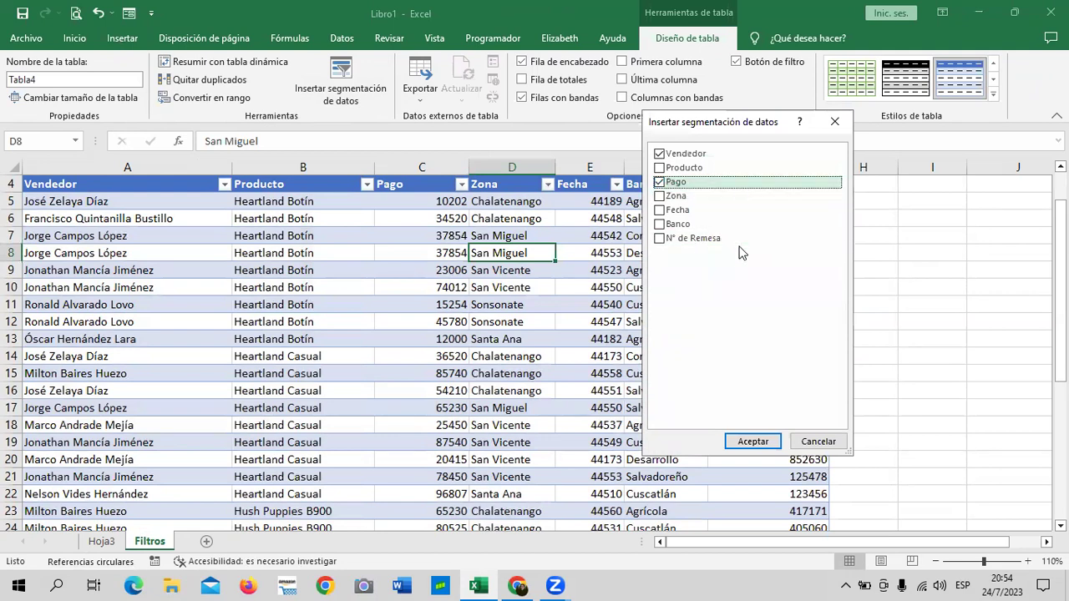
click(754, 442)
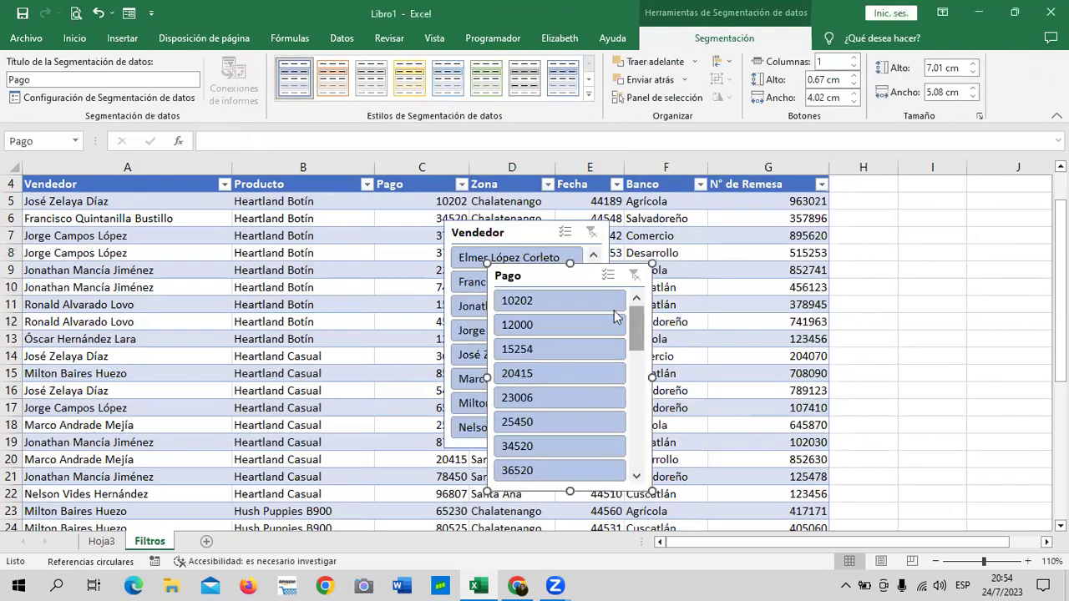
Separate the Pago and Vendedor slicers side by side and resize the Vendedor slicer.
drag(561, 277, 812, 239)
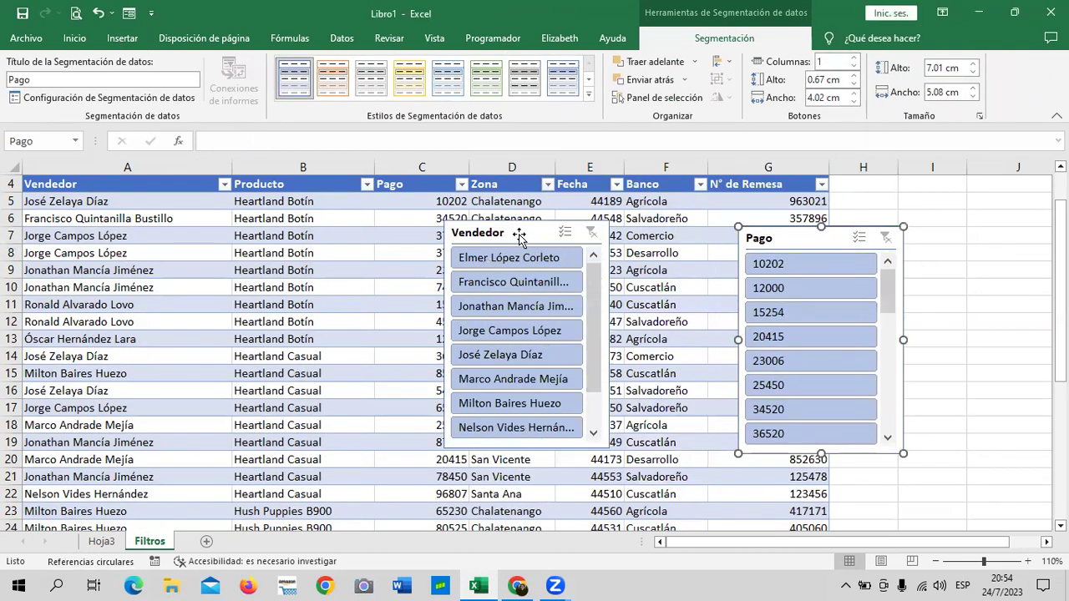
drag(524, 232, 581, 233)
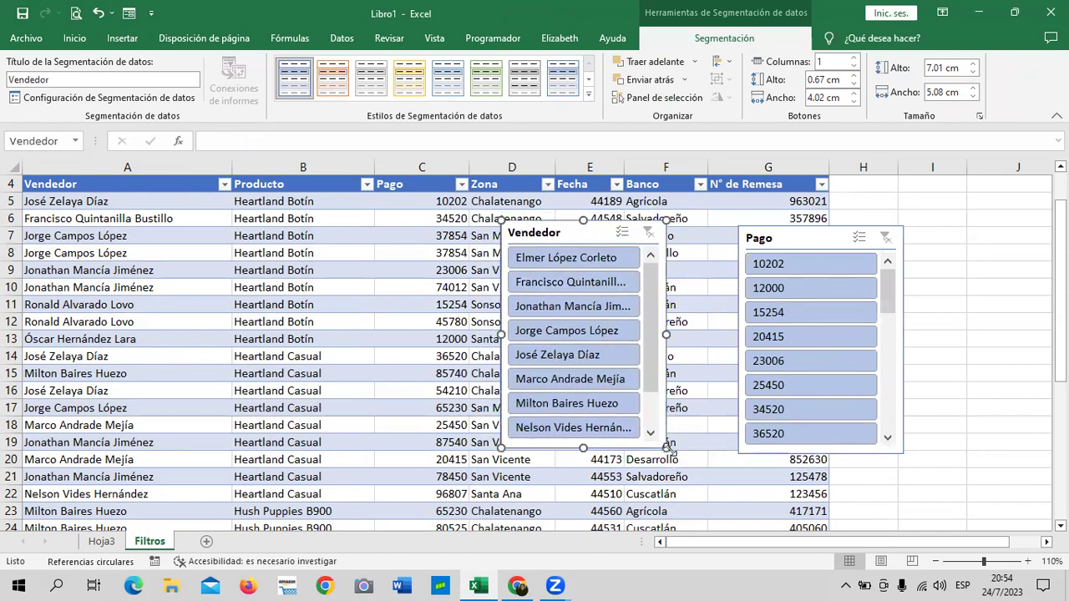
drag(666, 446, 691, 443)
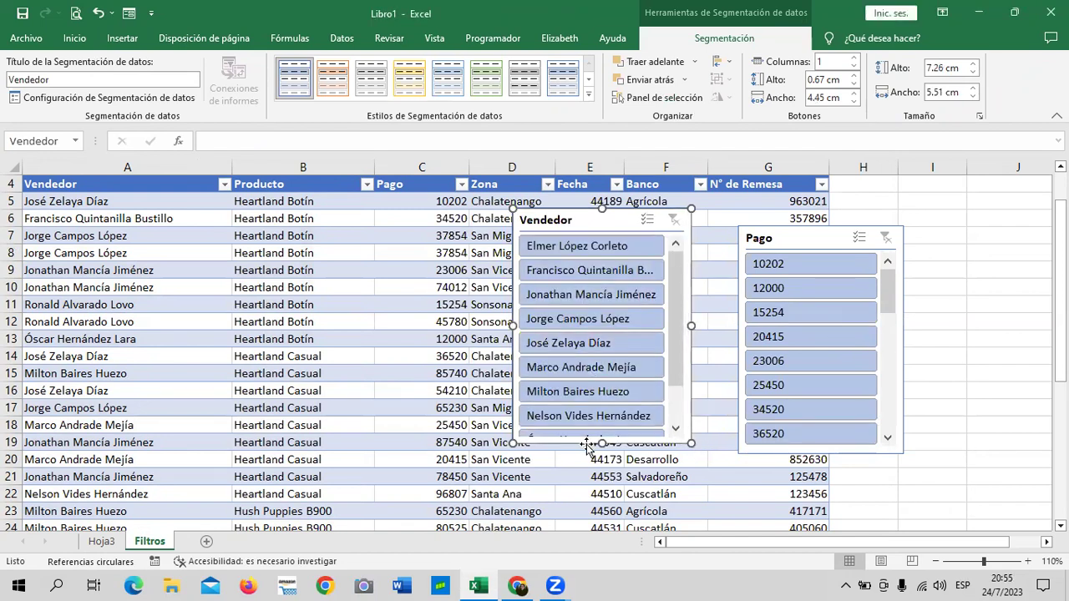
drag(588, 444, 594, 436)
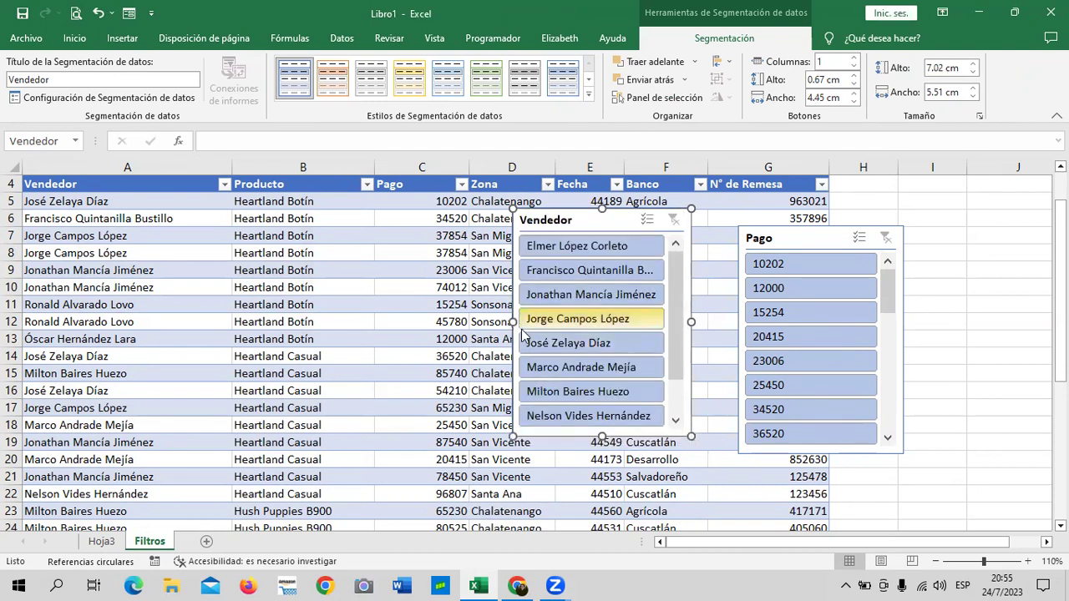
drag(513, 331, 546, 331)
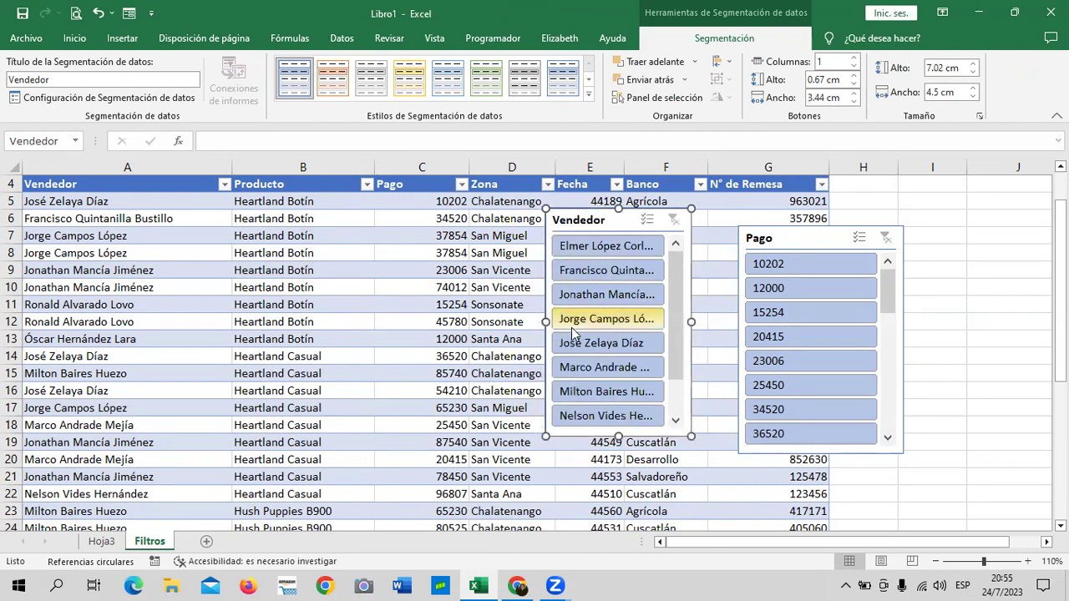
drag(545, 321, 529, 321)
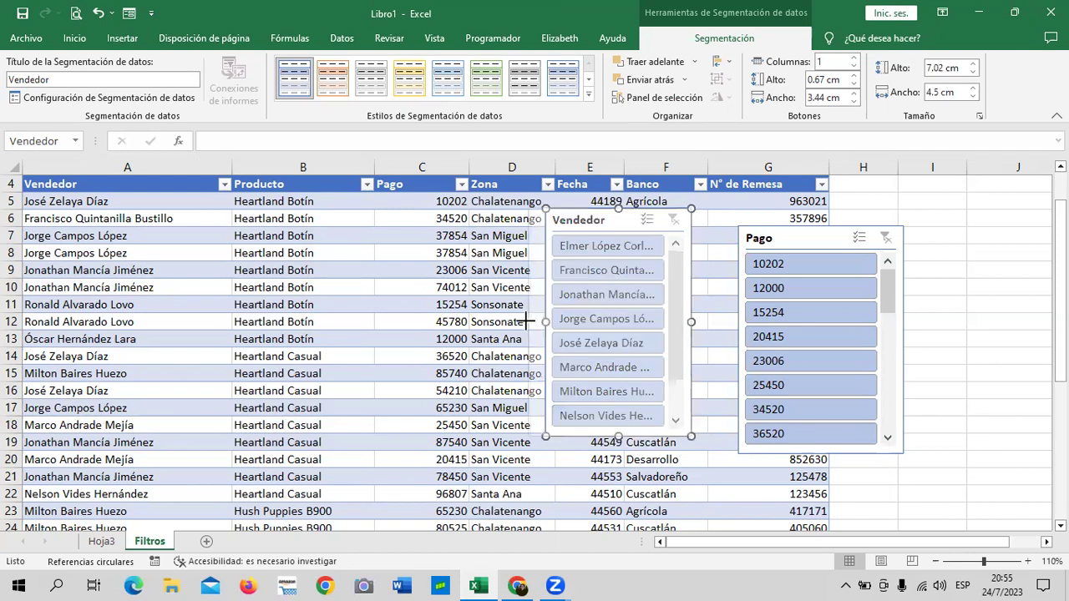
Set both slicers to 2 columns and shorten Pago to 6.88 × 5.08 cm.
click(854, 59)
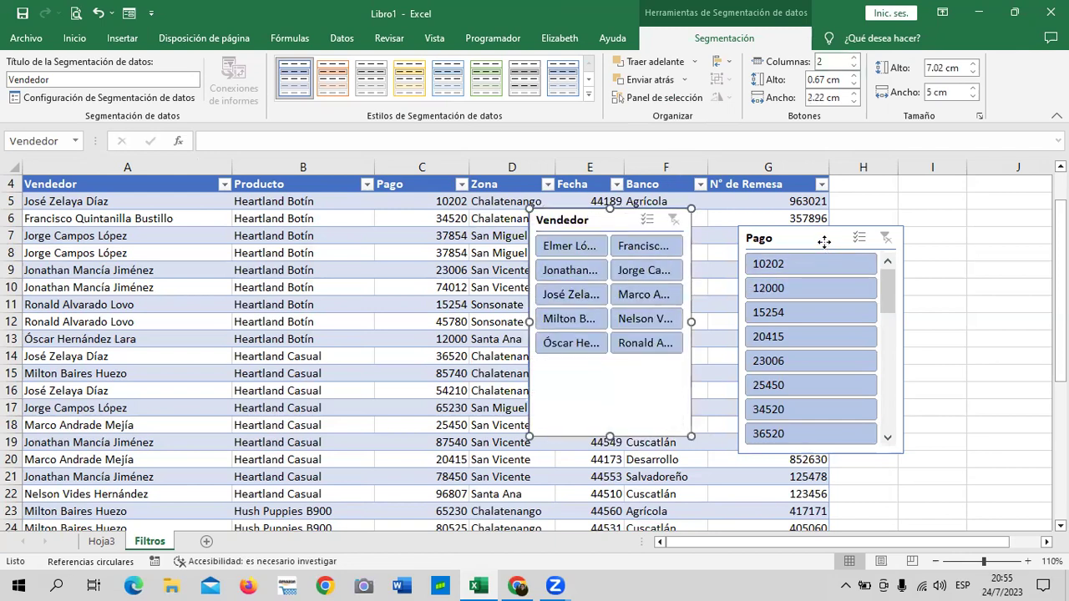
drag(824, 241, 818, 225)
click(853, 59)
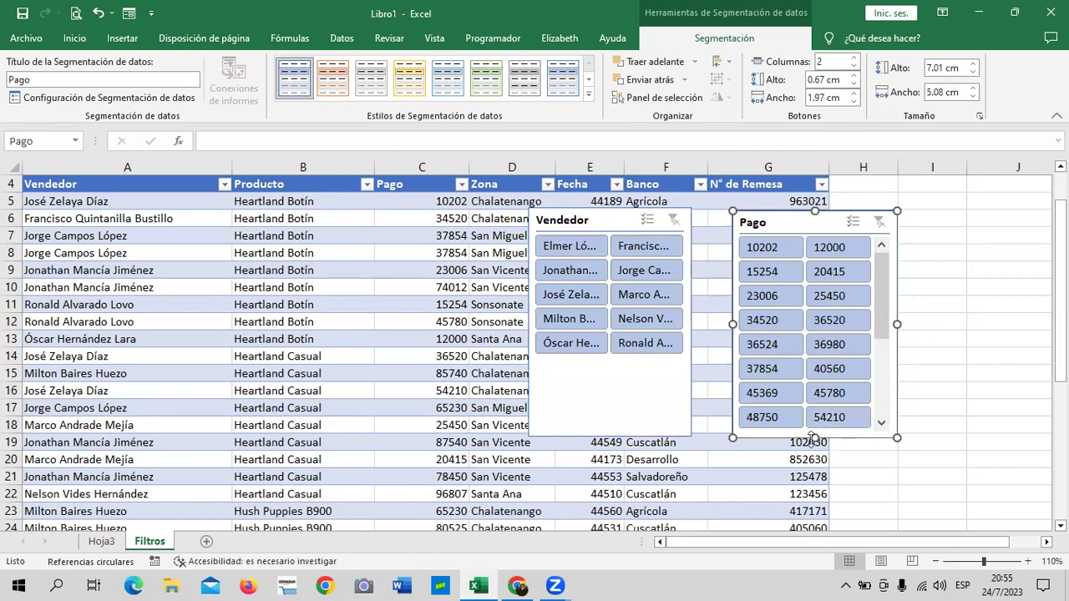
mouse_move(814, 436)
mouse_down()
mouse_move(815, 413)
mouse_move(815, 434)
mouse_up()
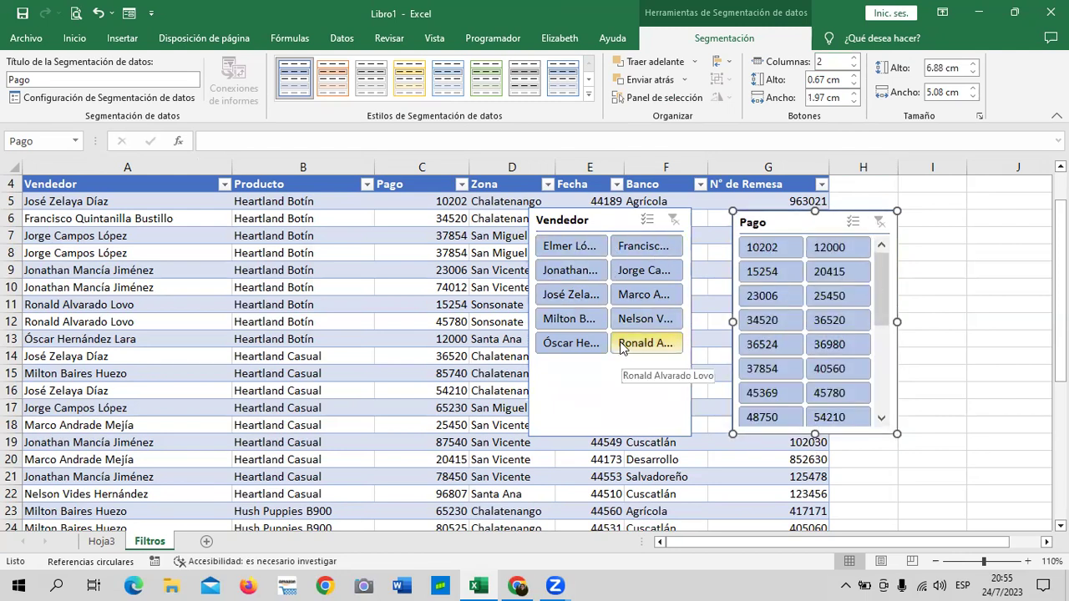
Filter the table by three different sellers in turn using the Vendedor slicer.
click(571, 325)
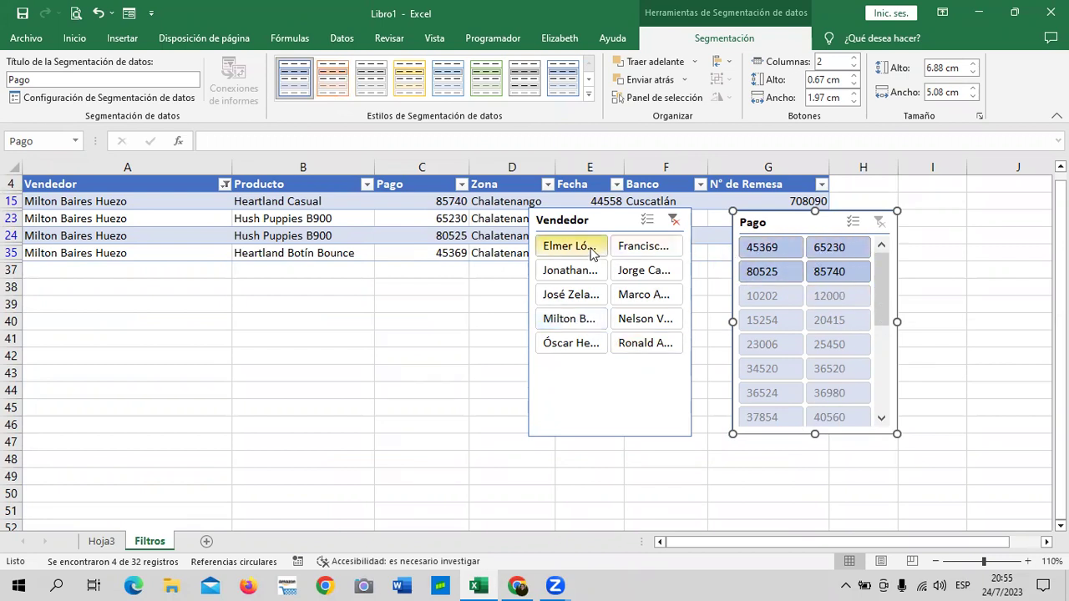
click(553, 249)
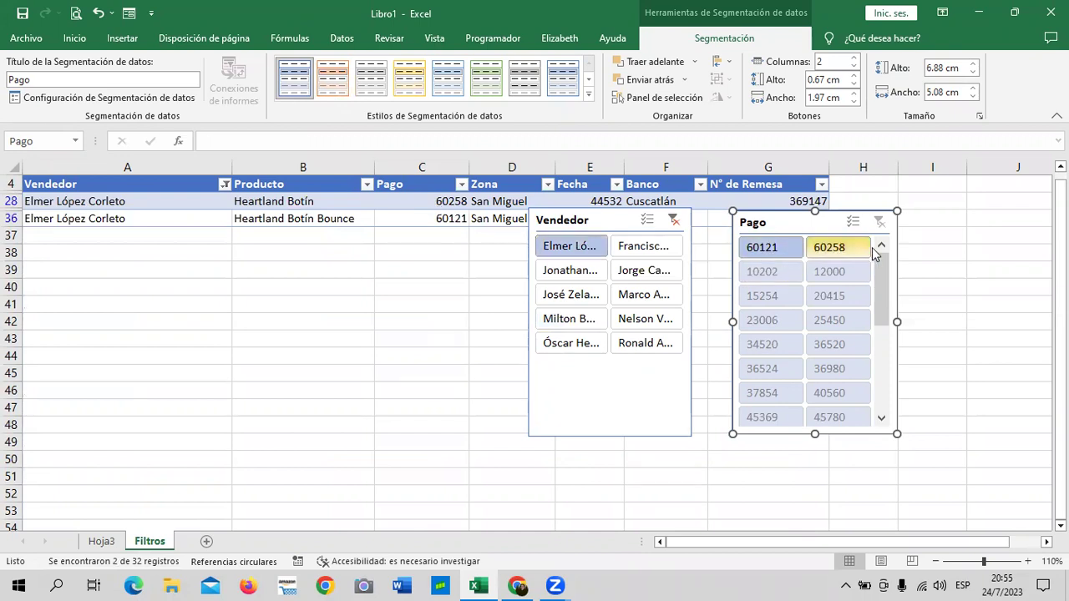
click(643, 271)
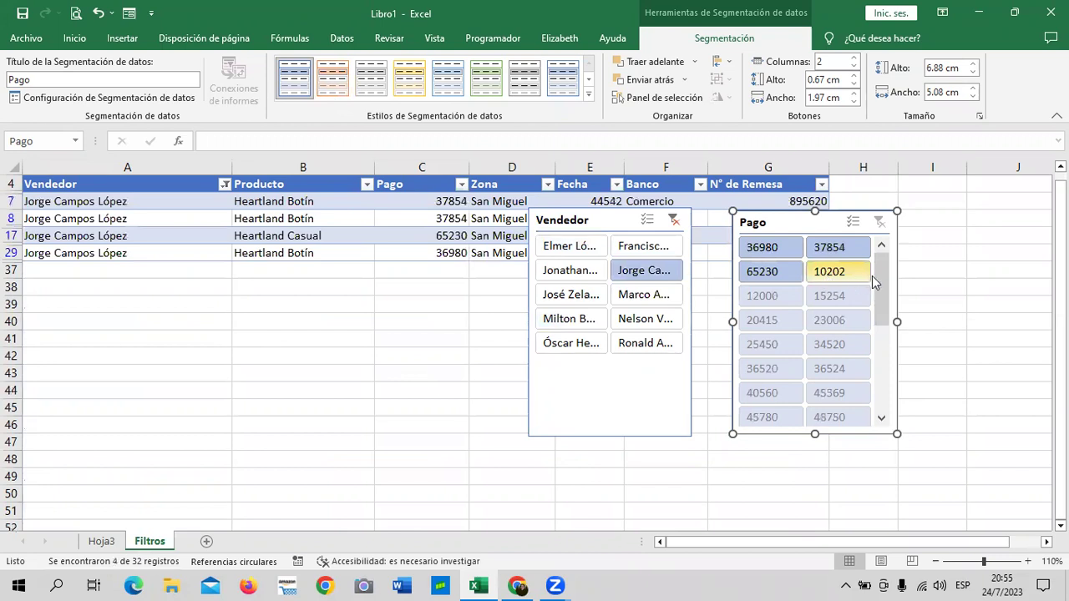
drag(883, 267, 900, 324)
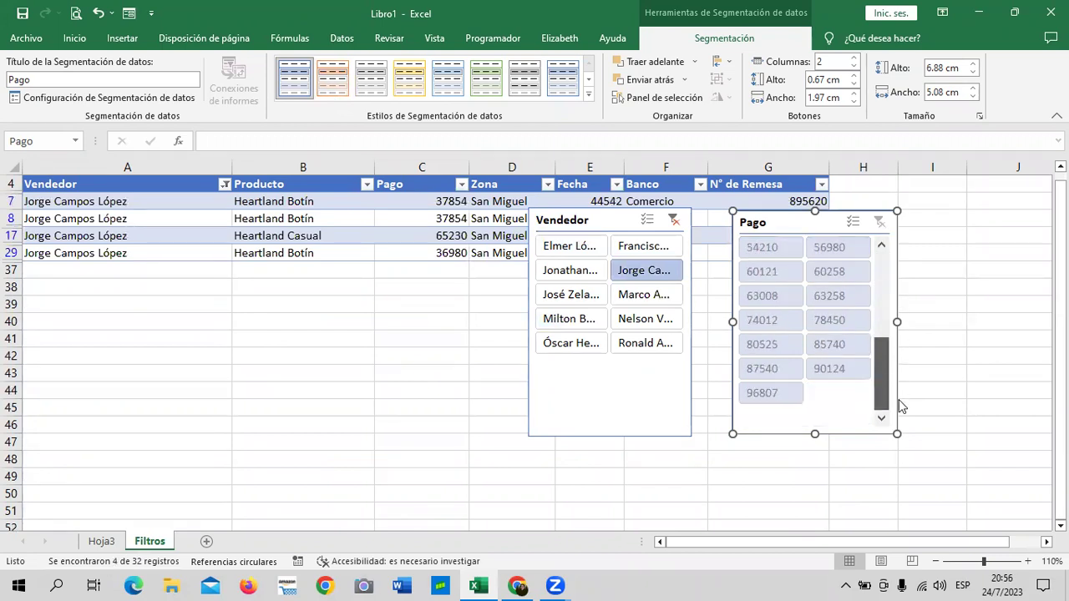
drag(900, 328, 882, 238)
Move both slicers lower, widen Pago to 5.73 cm, and add Pago filter 15254 (0 of 32 records).
drag(607, 220, 548, 294)
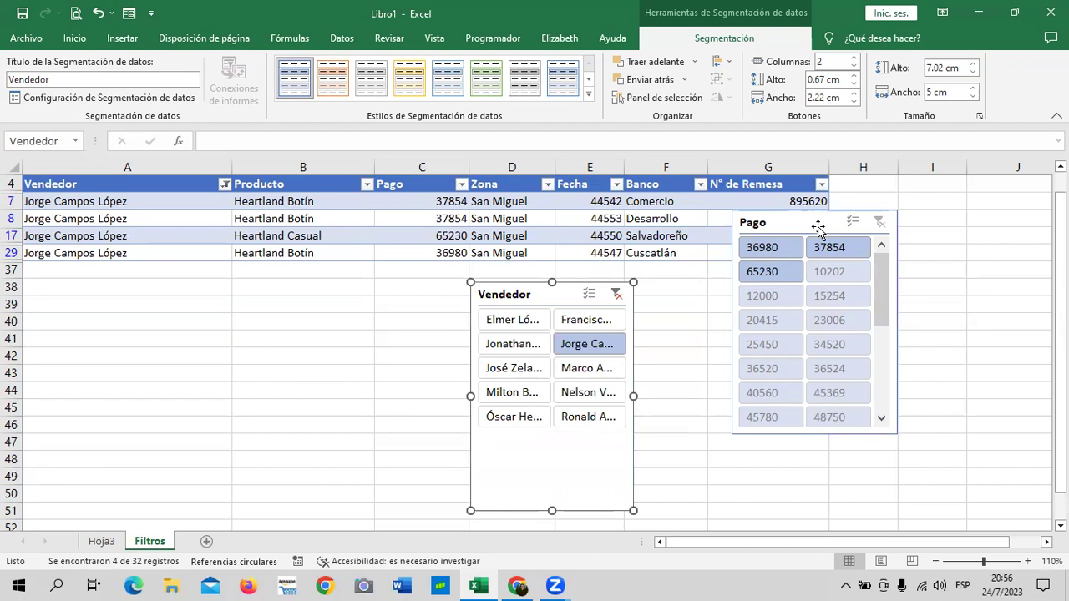
drag(819, 226, 817, 264)
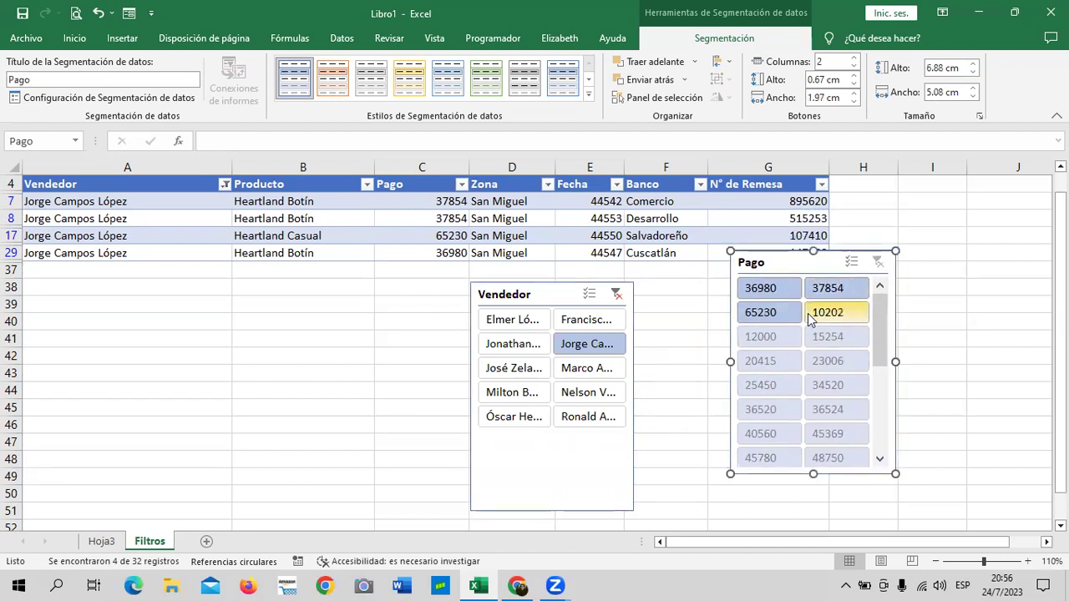
click(581, 325)
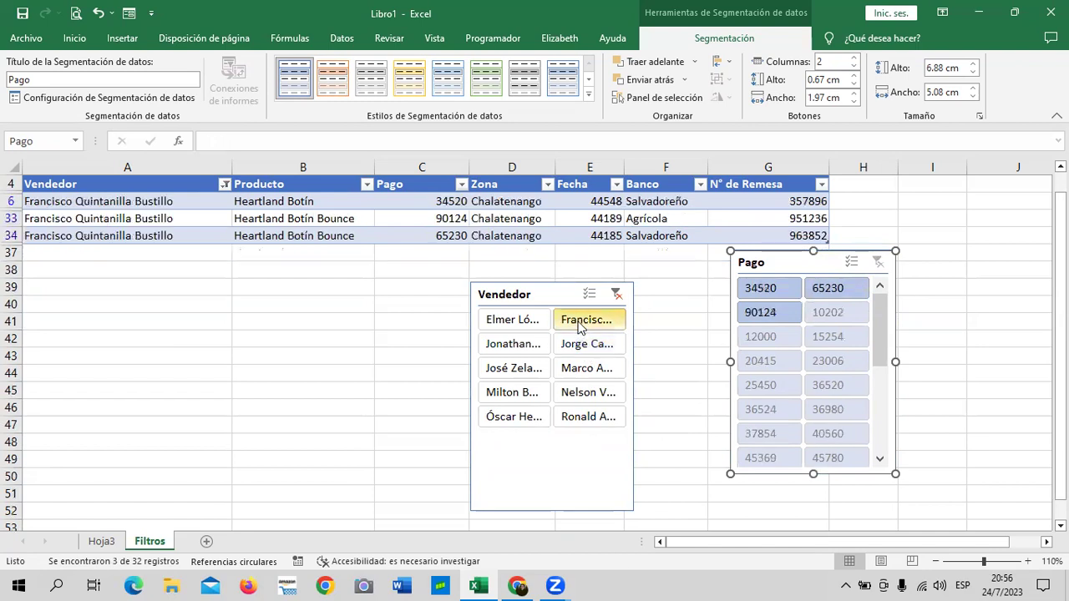
mouse_move(895, 361)
mouse_down()
mouse_move(919, 361)
mouse_move(903, 470)
mouse_up()
scroll(888, 344, up, 2)
scroll(888, 343, up, 5)
click(852, 336)
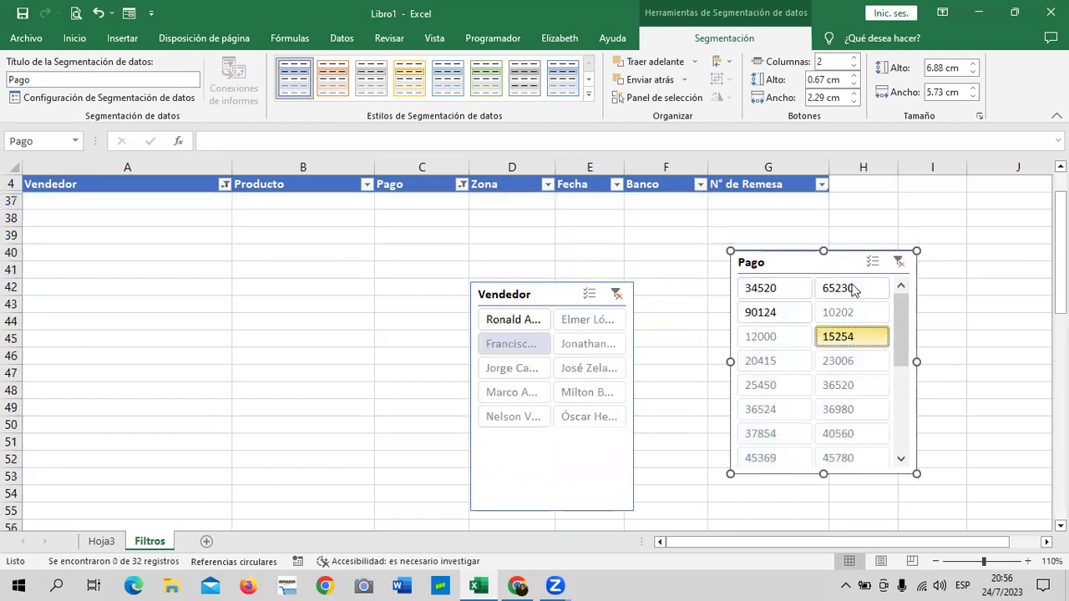
Show Pago values in three columns, try a seller filter, then clear the seller and Pago filters.
click(854, 57)
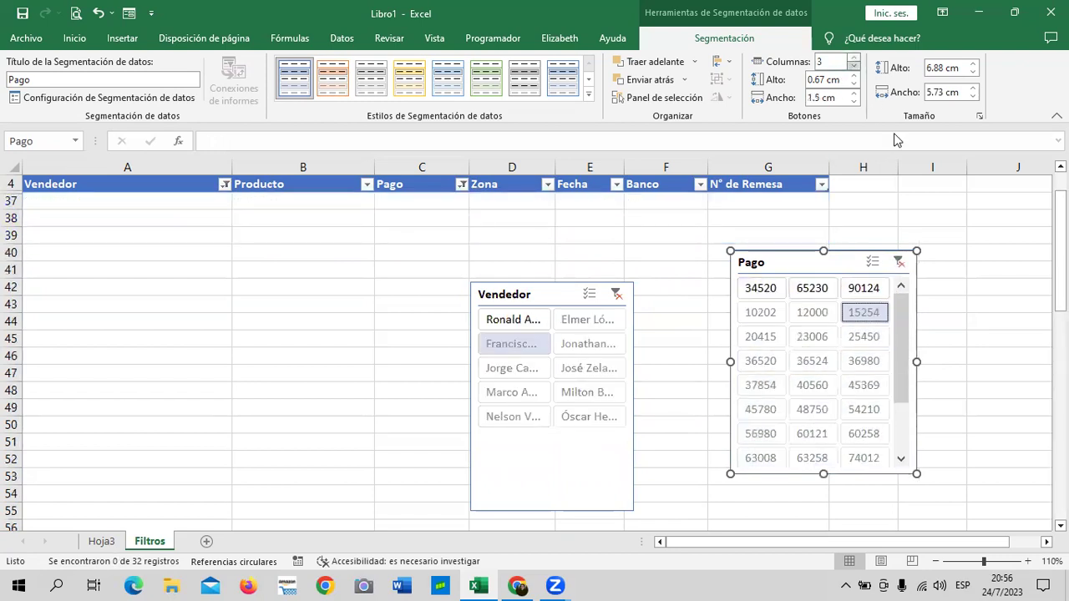
click(520, 345)
click(500, 319)
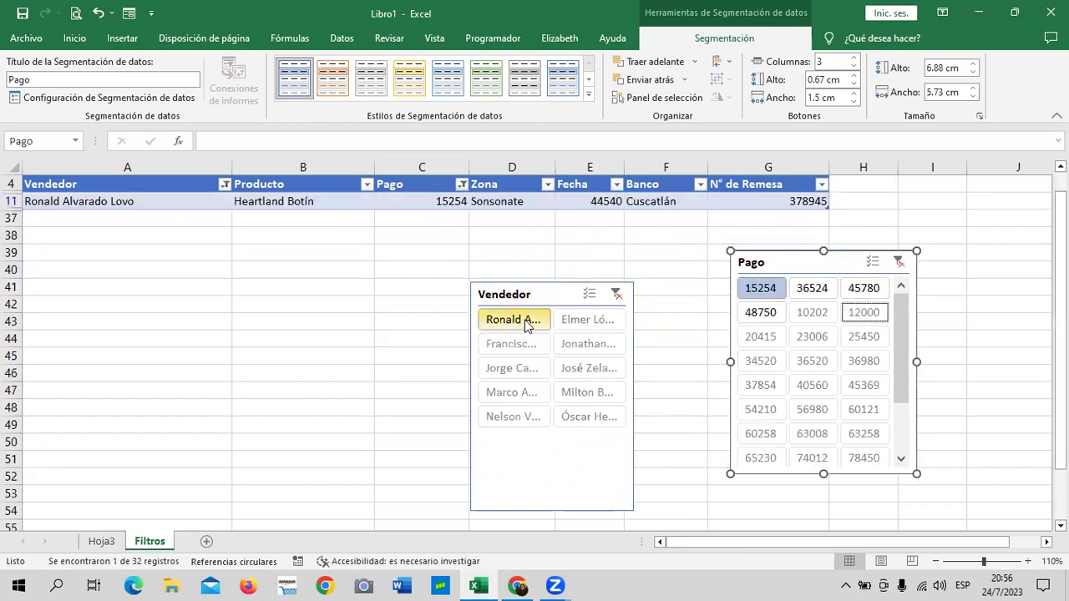
click(616, 294)
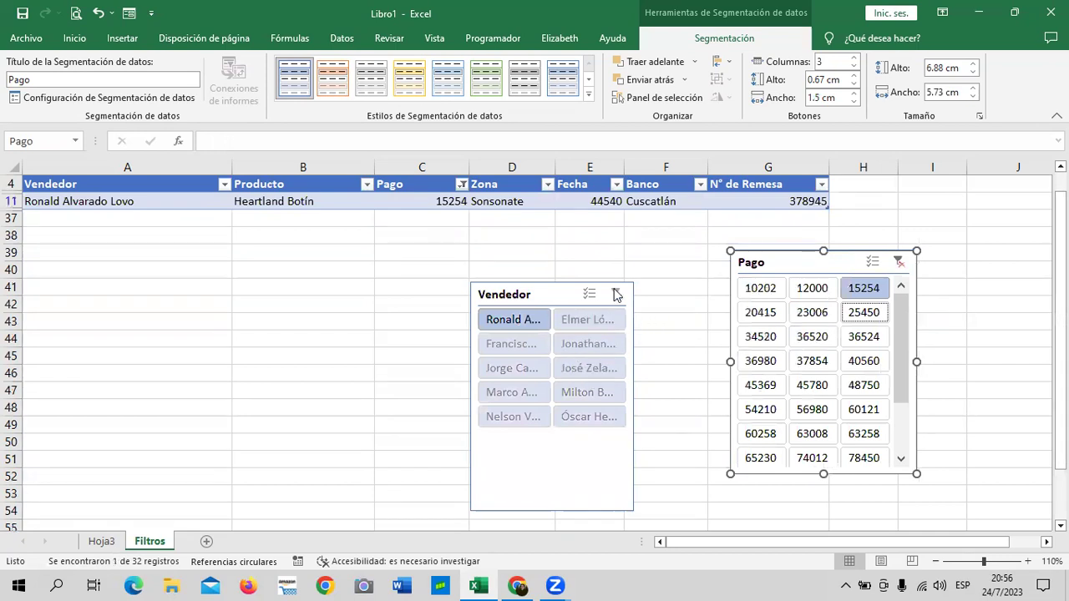
click(899, 262)
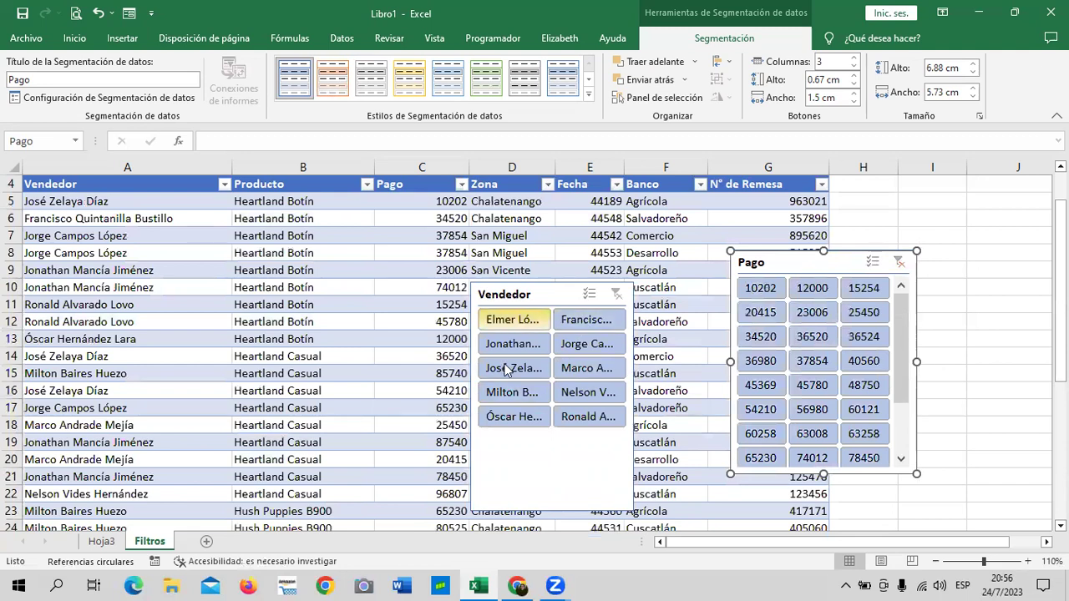
Filter the table by several different sellers in turn, then clear the Vendedor filter.
click(597, 343)
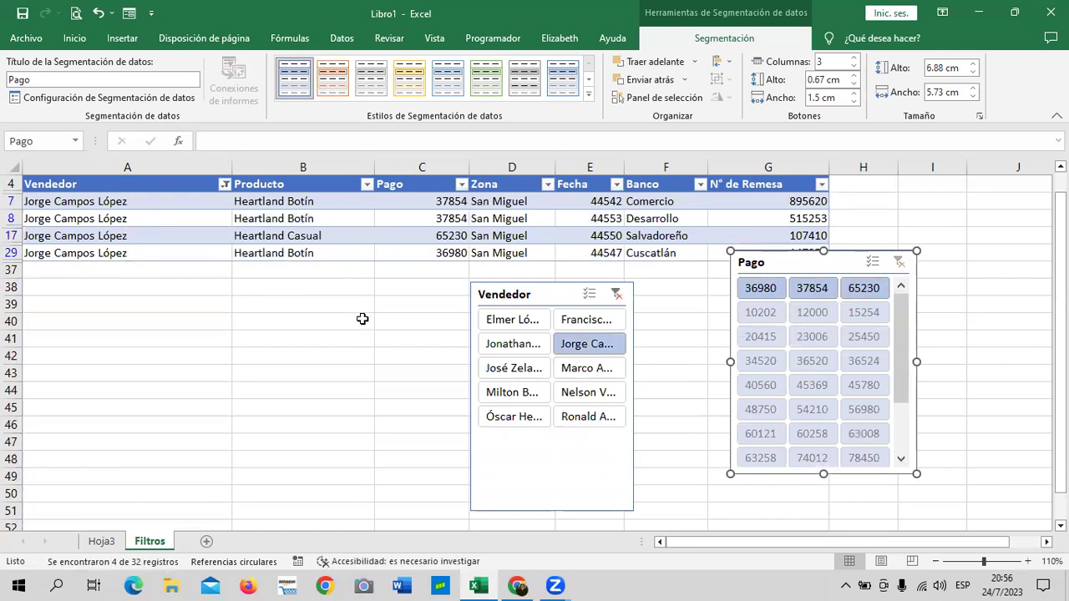
drag(900, 322, 899, 276)
click(518, 321)
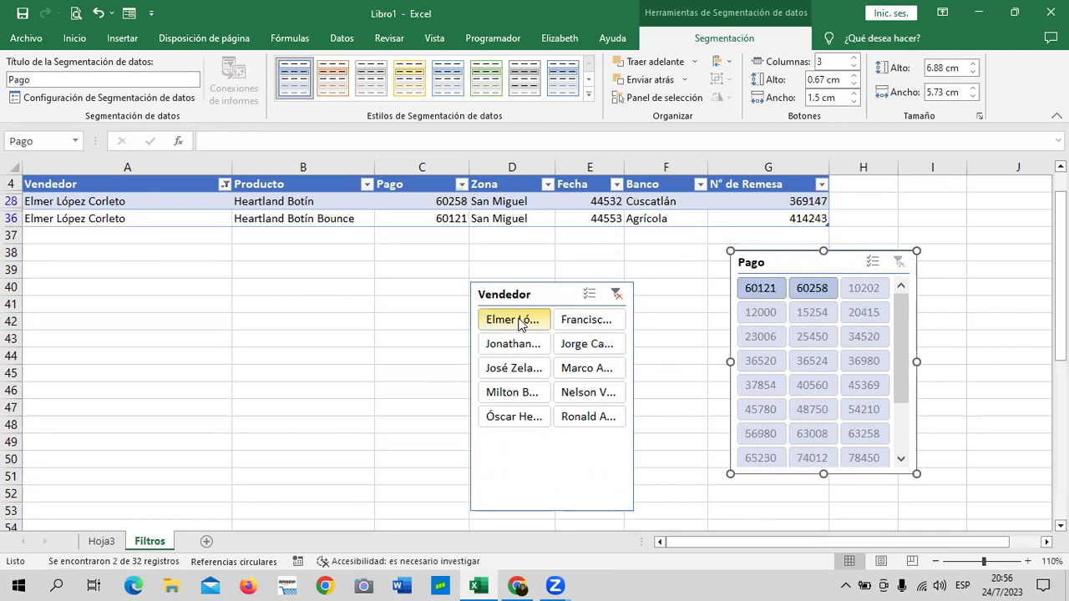
click(513, 393)
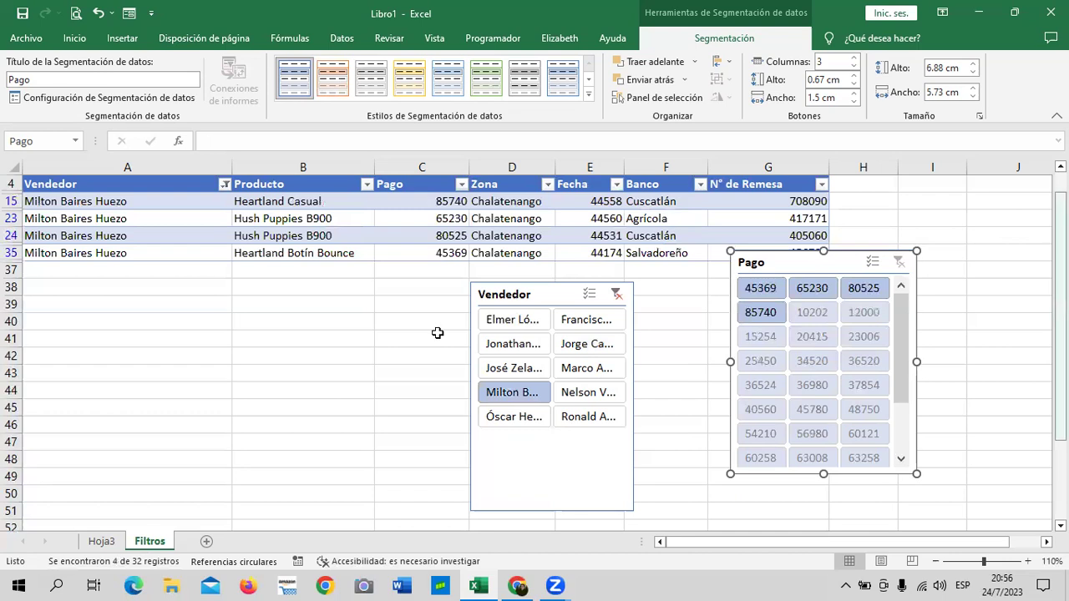
click(513, 345)
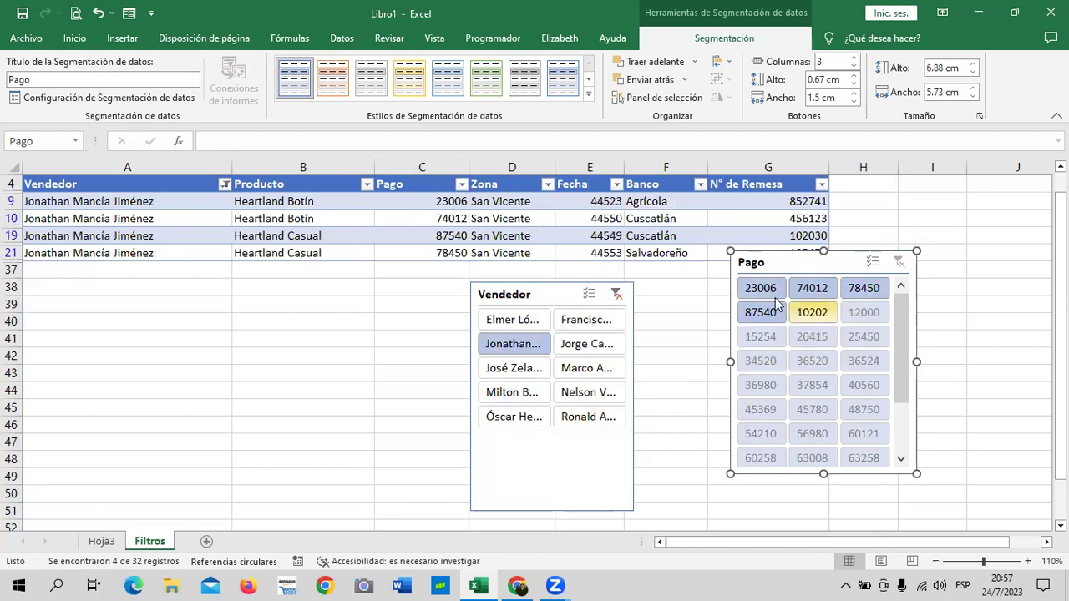
click(598, 422)
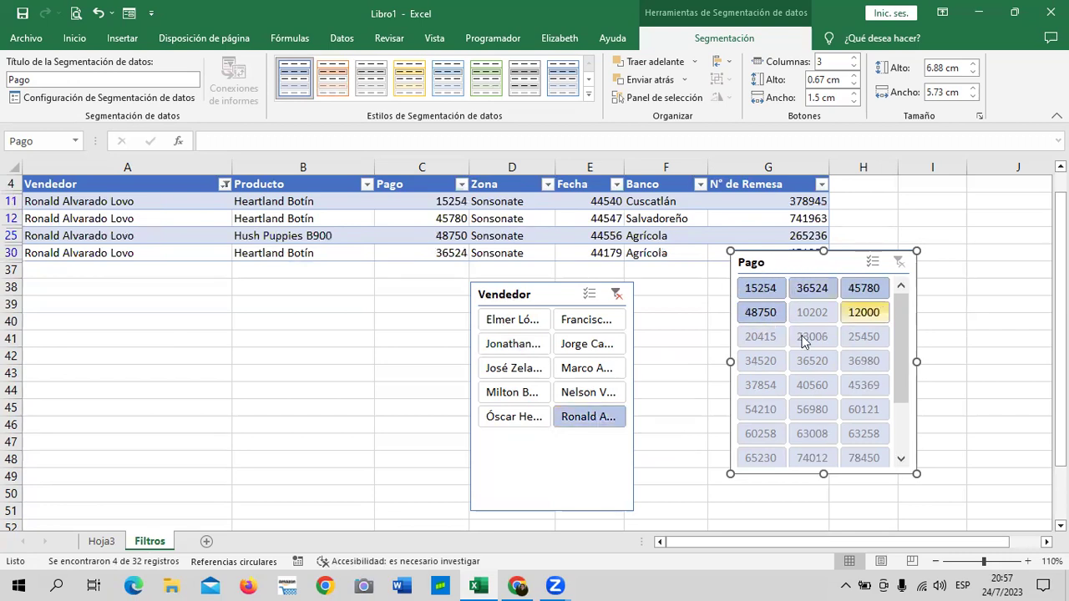
click(616, 295)
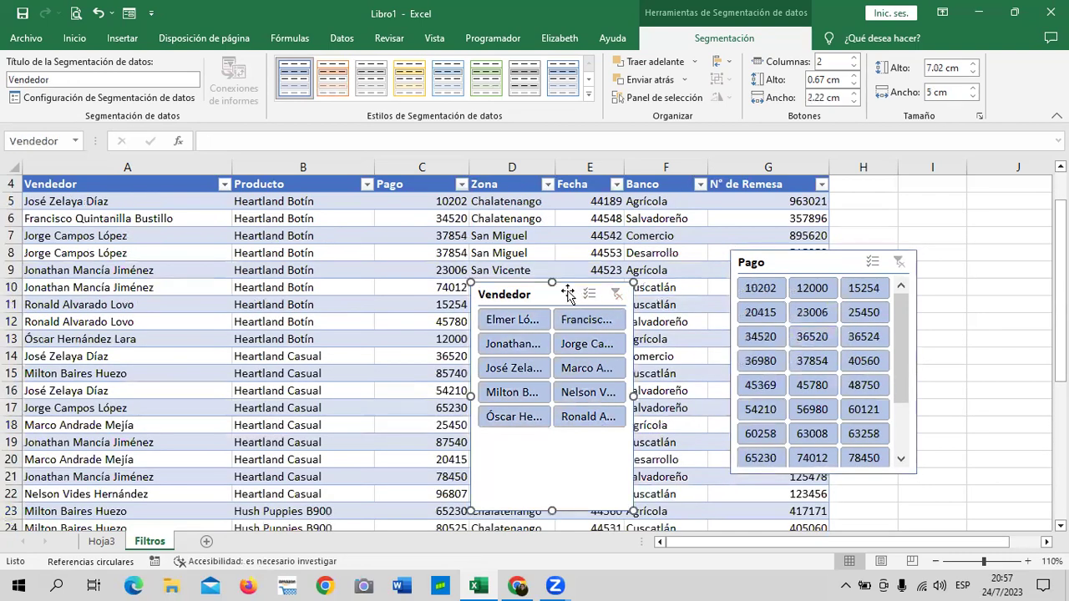
Delete the Vendedor and Pago slicers from the Filtros sheet.
key(Delete)
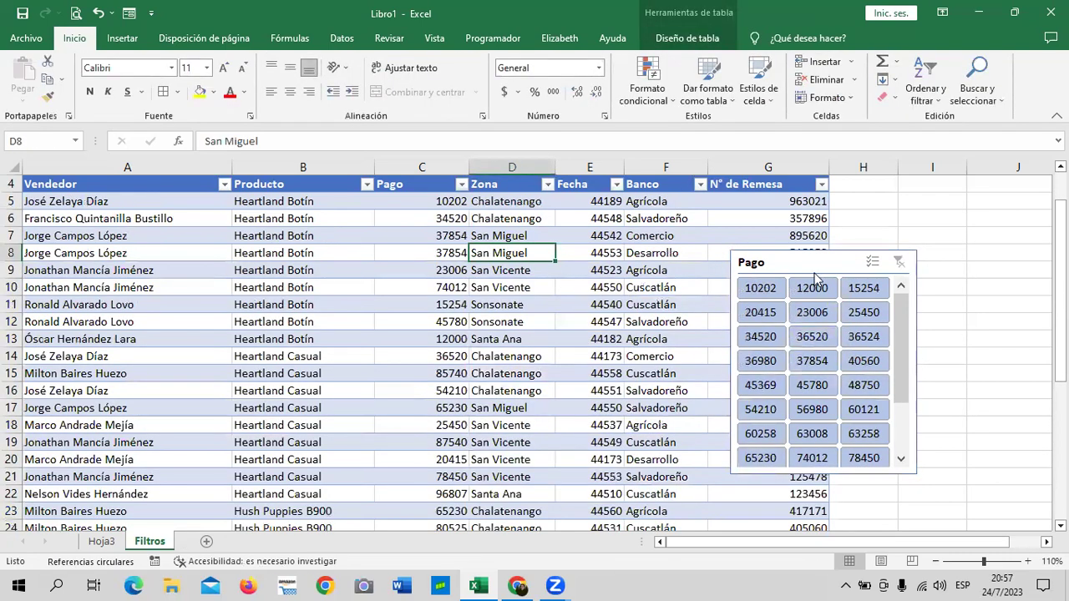
click(833, 261)
key(Delete)
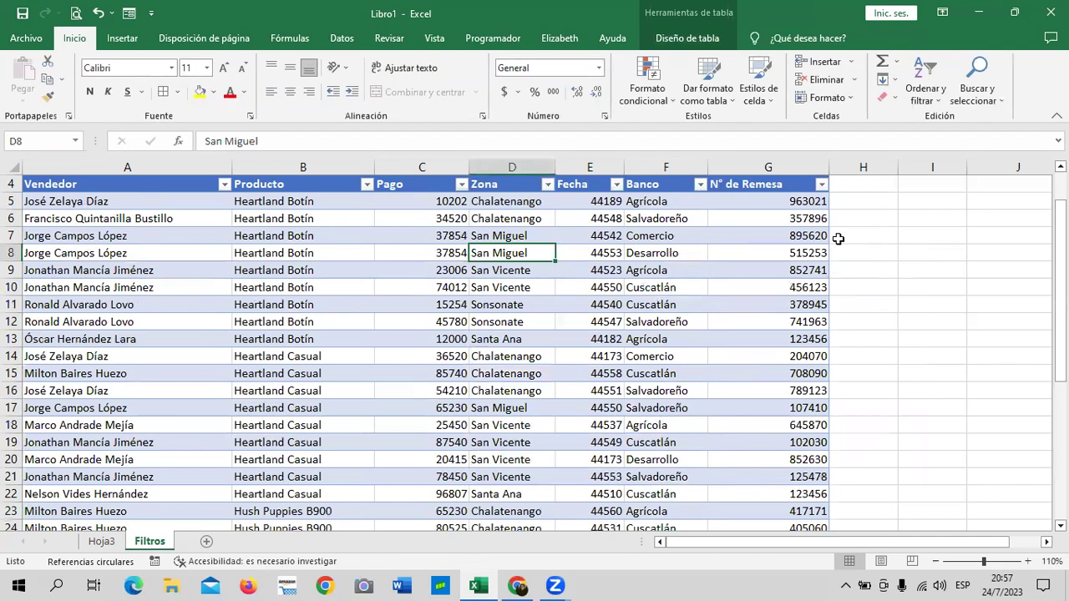
Check the unfiltered Tabla4 runs through row 36 and bring up the table design options.
click(509, 319)
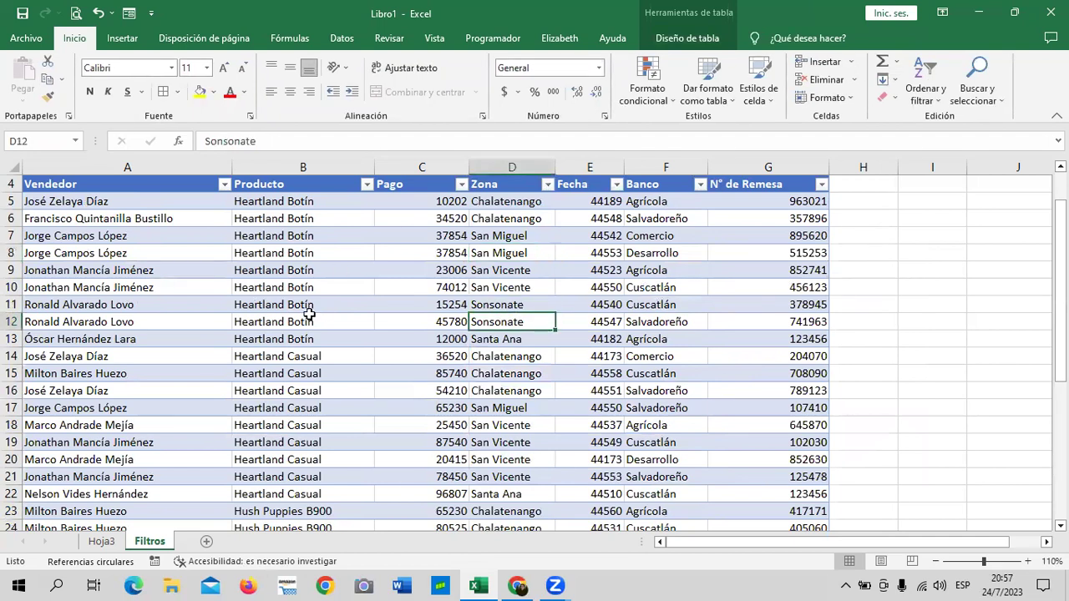
scroll(679, 404, down, 4)
scroll(668, 396, down, 5)
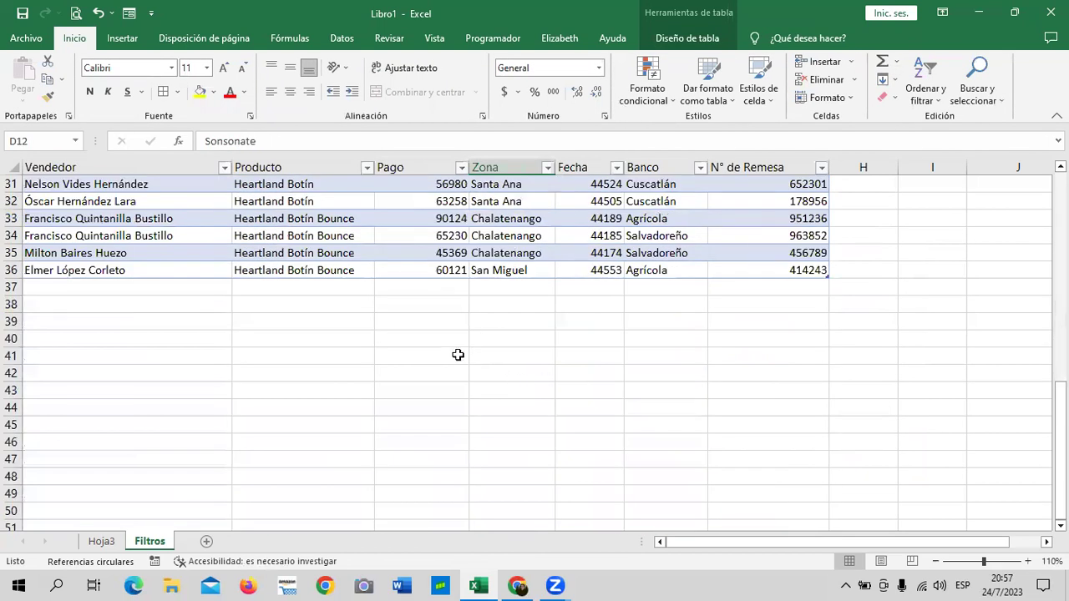
scroll(417, 298, up, 4)
scroll(418, 298, up, 3)
scroll(418, 298, down, 4)
scroll(650, 320, down, 4)
click(341, 216)
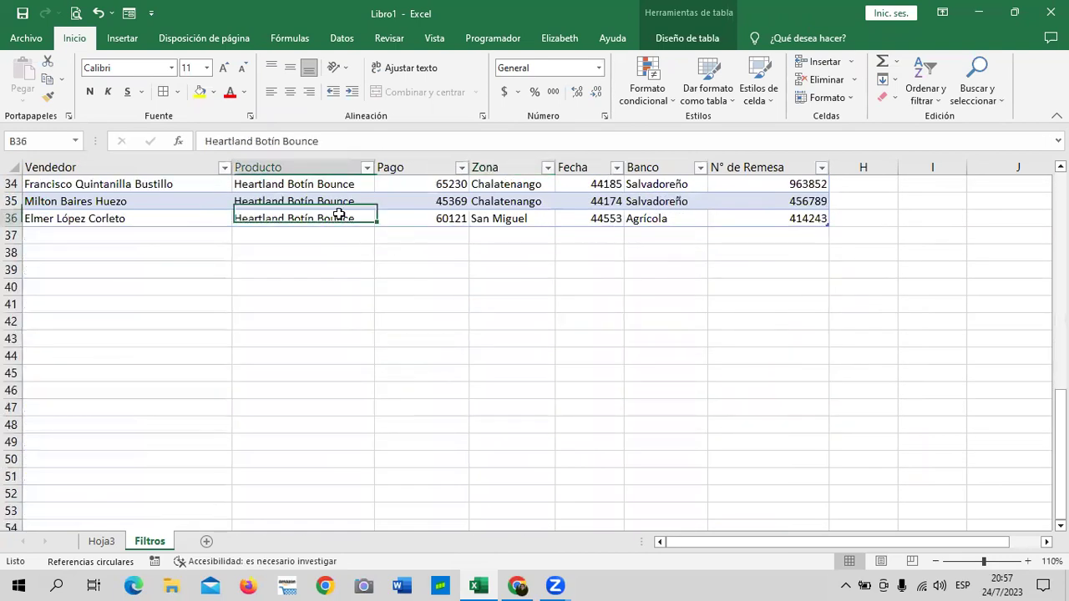
click(687, 37)
Turn on Tabla4's Total row and set the Pago total to Suma (1653761).
click(575, 82)
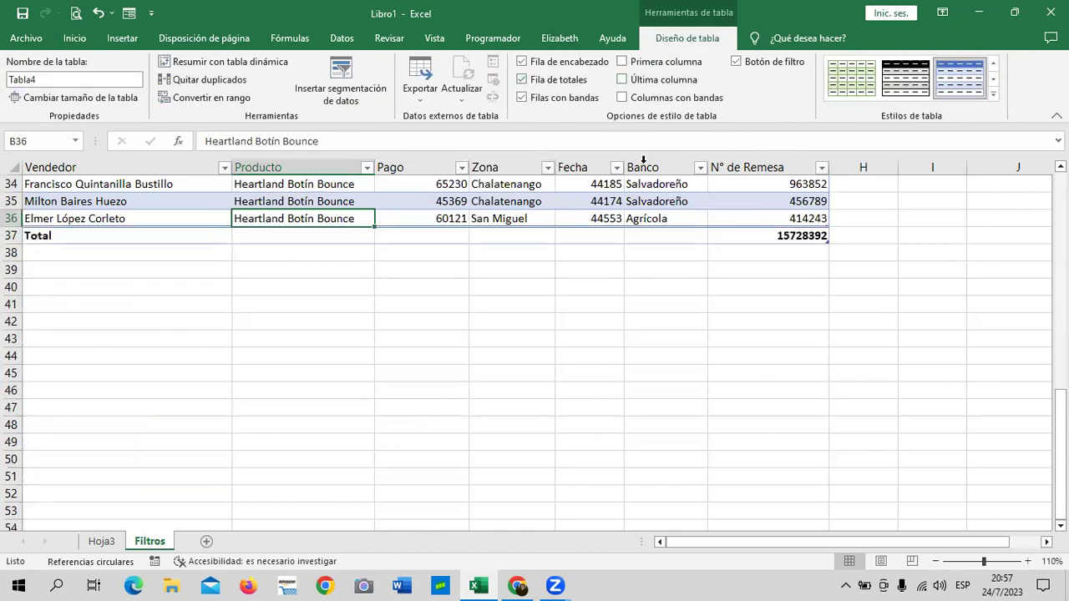
click(635, 237)
click(585, 241)
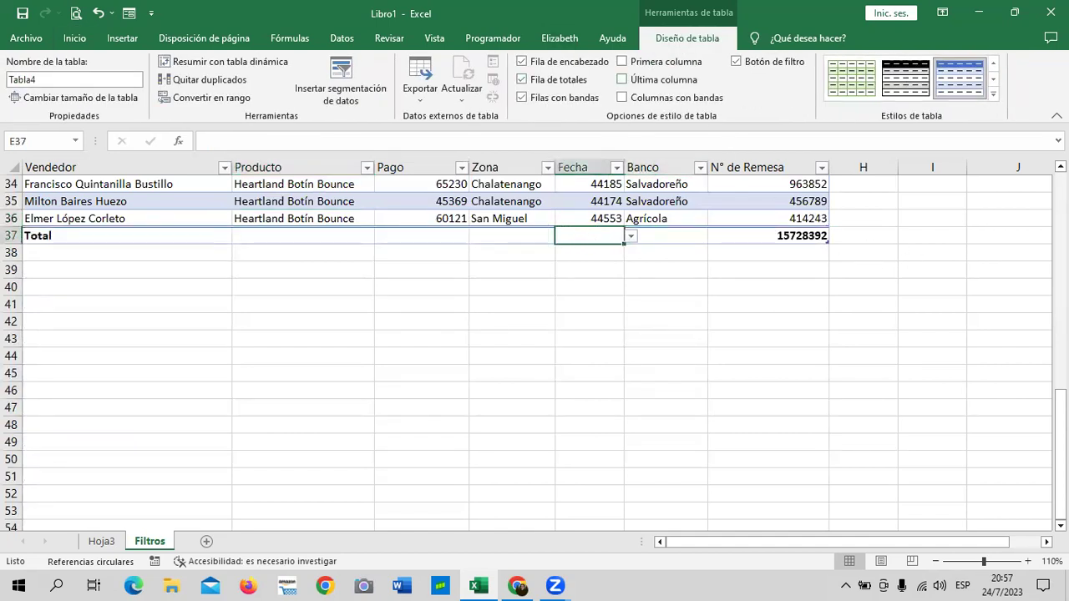
scroll(314, 321, up, 3)
scroll(315, 324, up, 3)
scroll(316, 323, down, 4)
scroll(346, 320, down, 3)
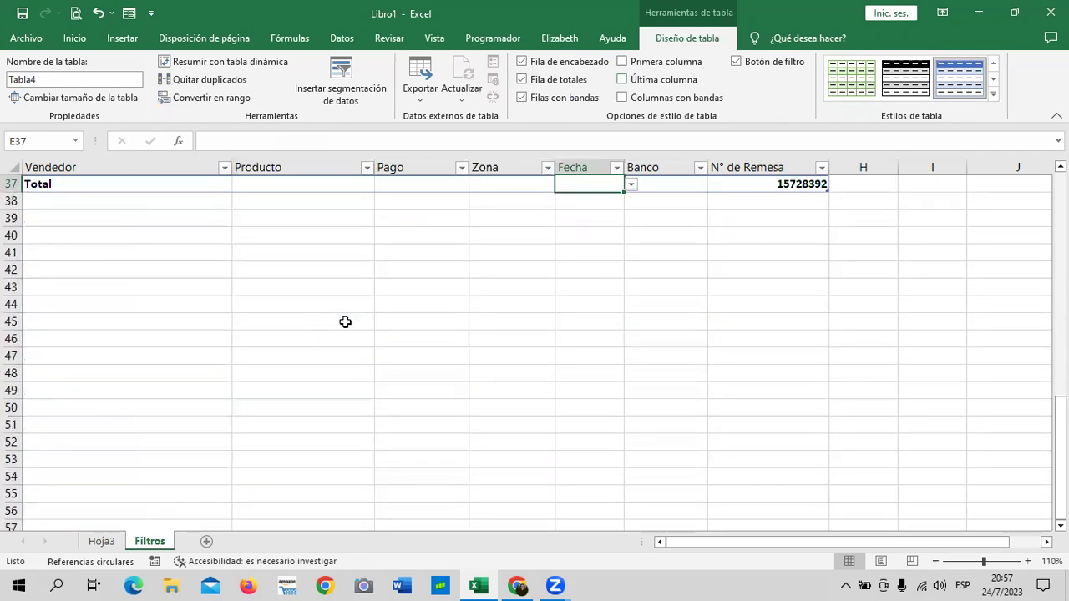
scroll(389, 341, up, 2)
click(443, 287)
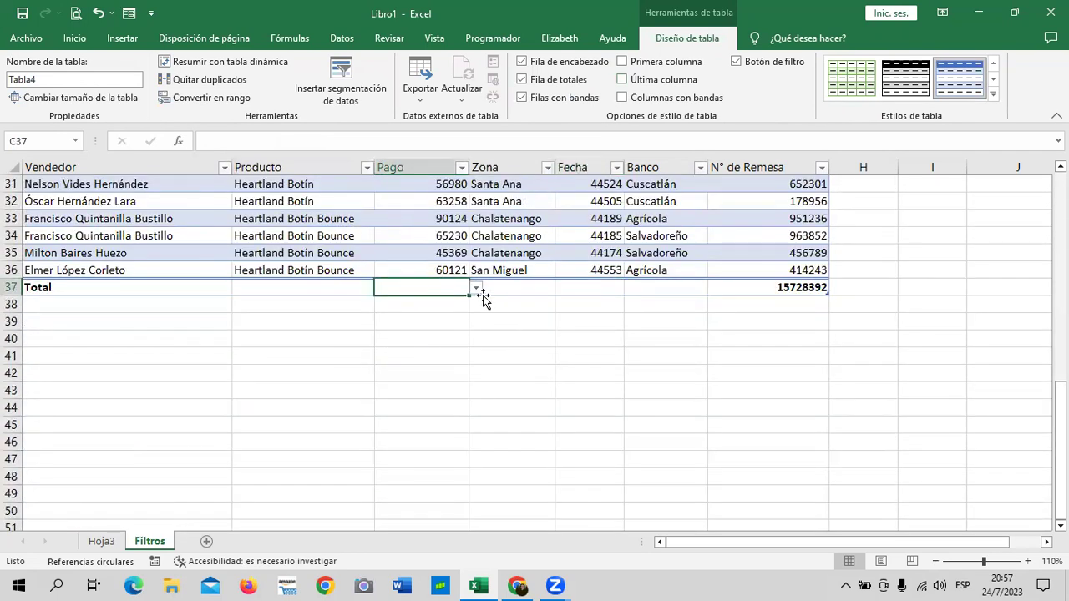
click(475, 289)
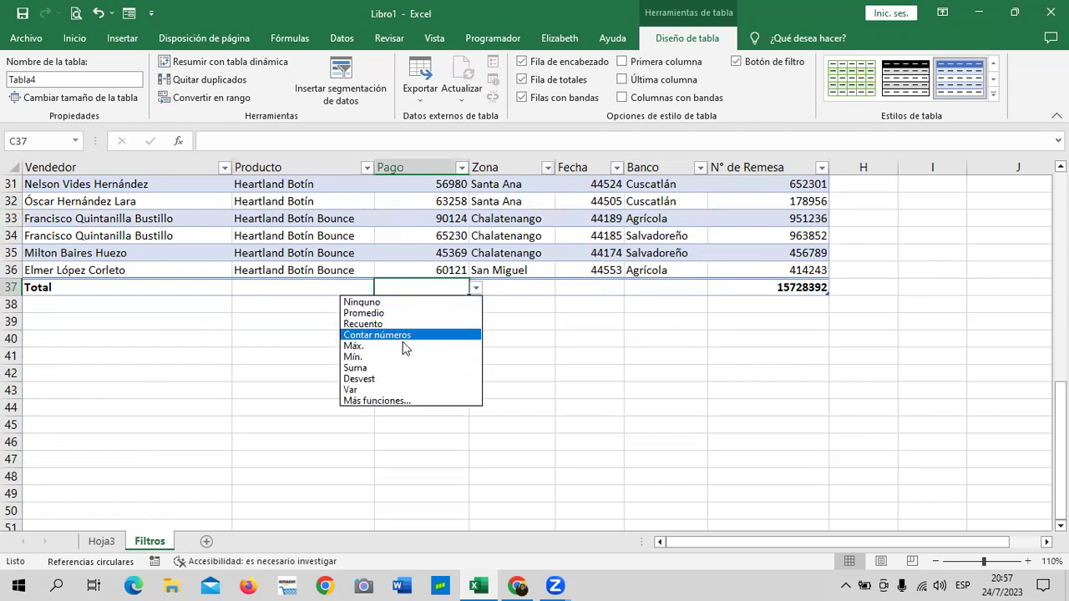
click(397, 368)
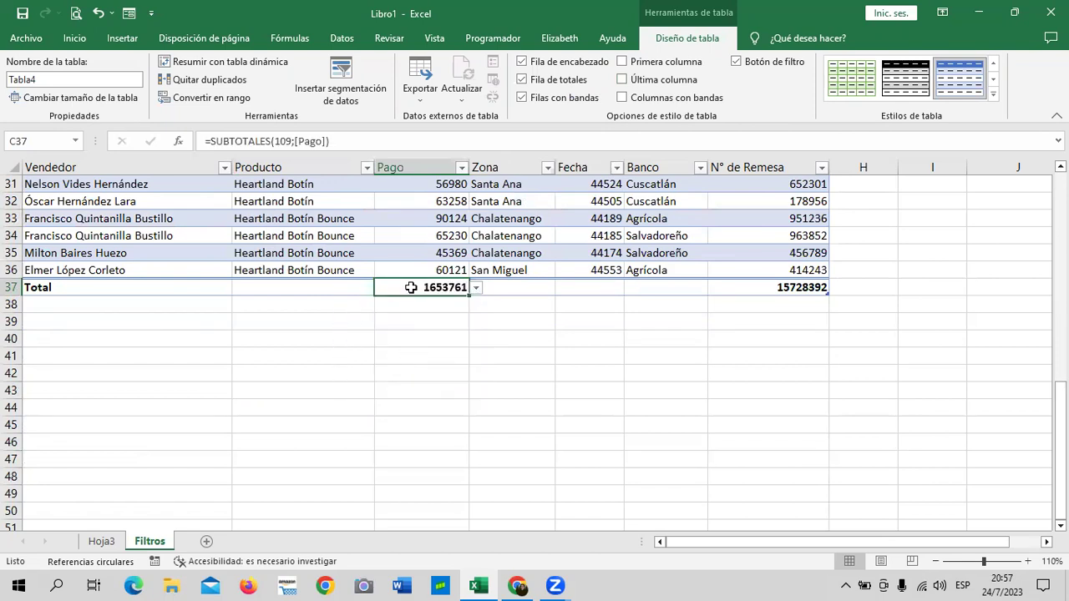
scroll(392, 369, up, 6)
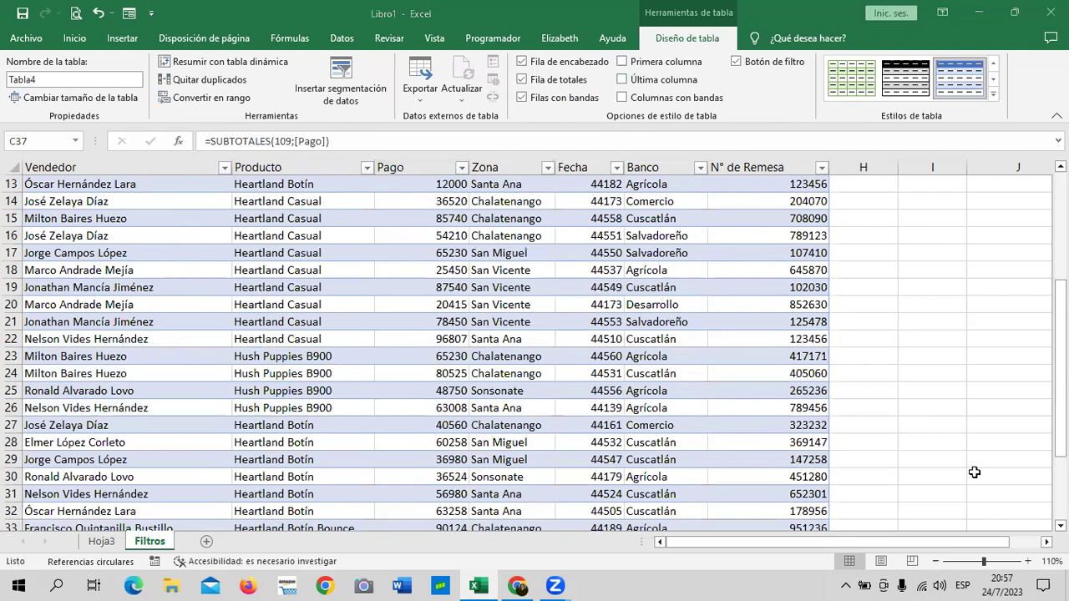
Switch to Hoja3, which holds the monthly sales table with DESEMPEÑO figures.
click(98, 543)
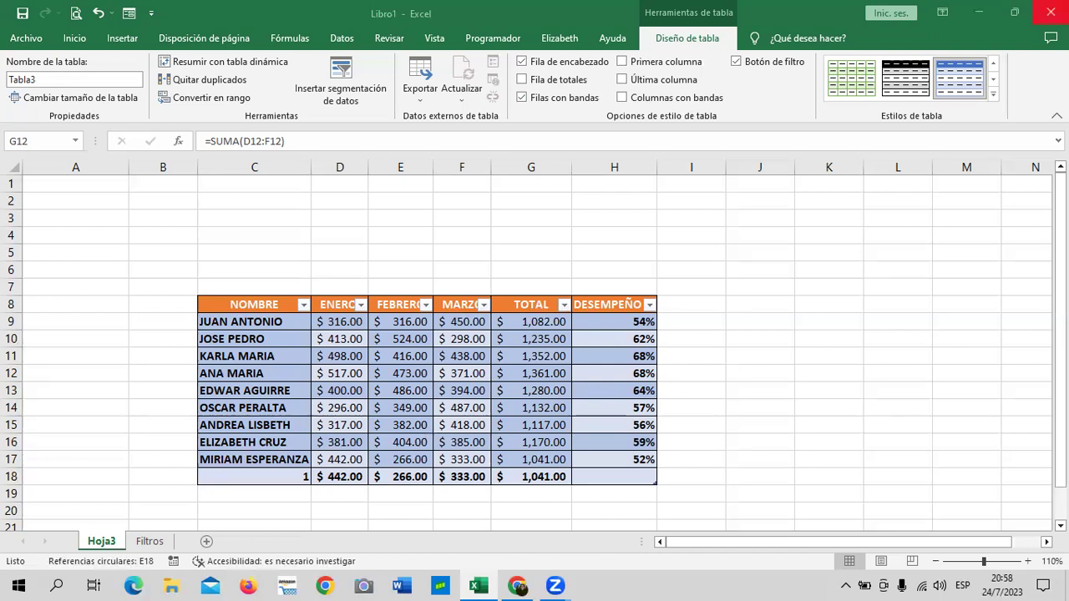
mouse_move(867, 582)
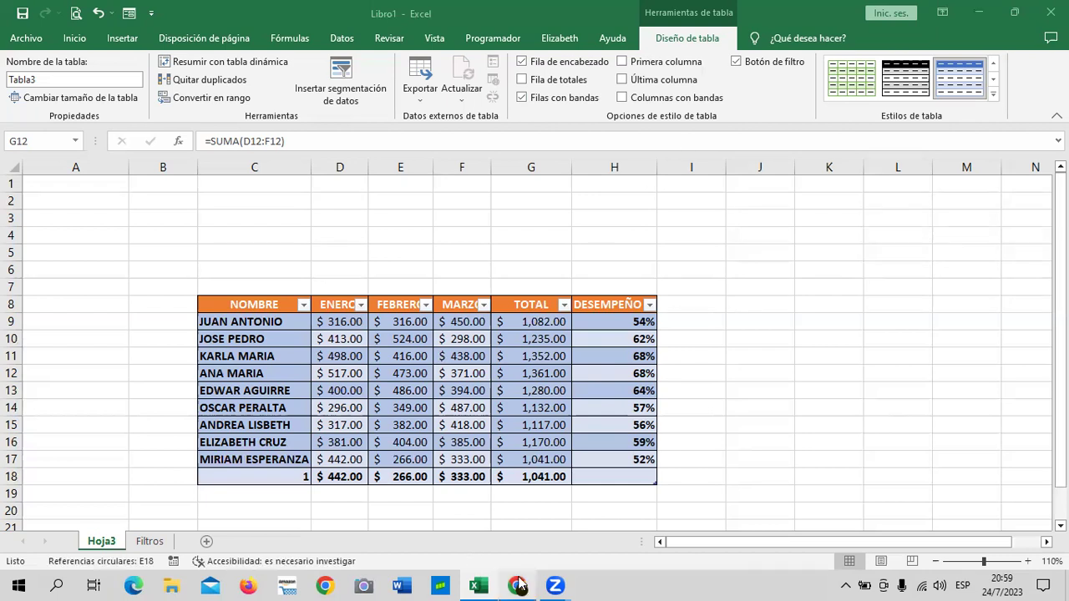
In the Inglés Corporativo course, move past lesson 4.4 to lesson 4.10 Gráficas básicas.
mouse_move(518, 586)
click(508, 559)
scroll(502, 459, up, 2)
scroll(293, 359, up, 3)
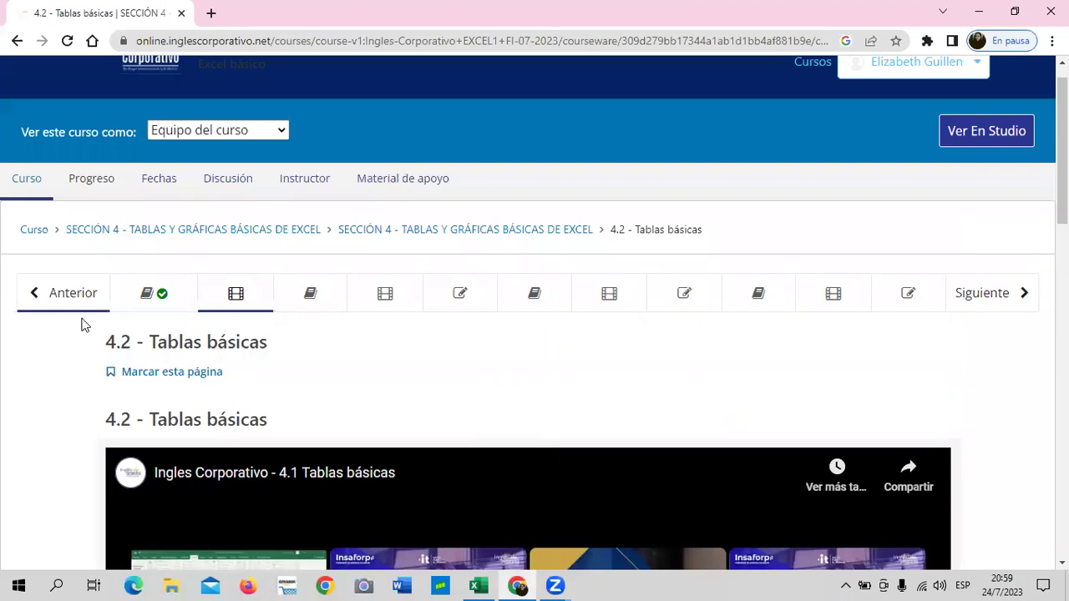
click(357, 297)
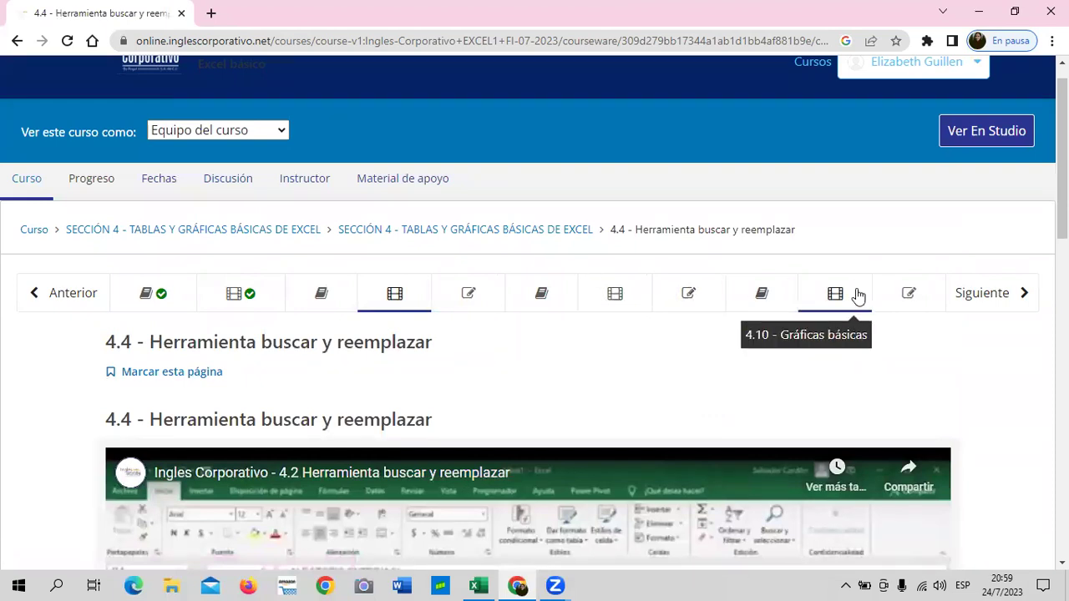
click(808, 299)
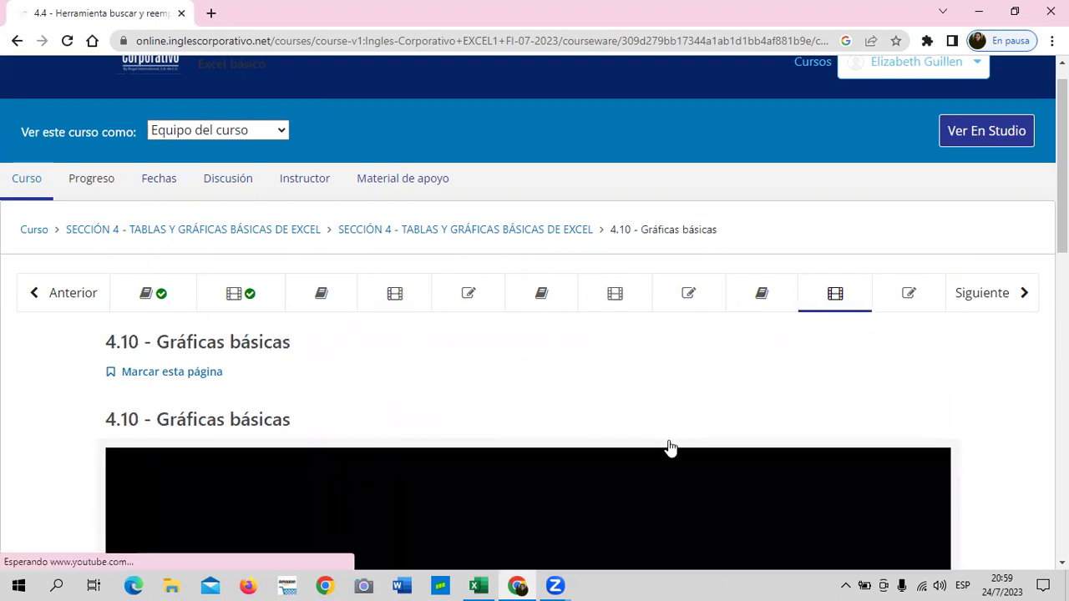
Look over the Gráficas básicas lesson page, then return to the Libro1 workbook on Hoja3.
scroll(669, 446, down, 4)
scroll(668, 447, down, 1)
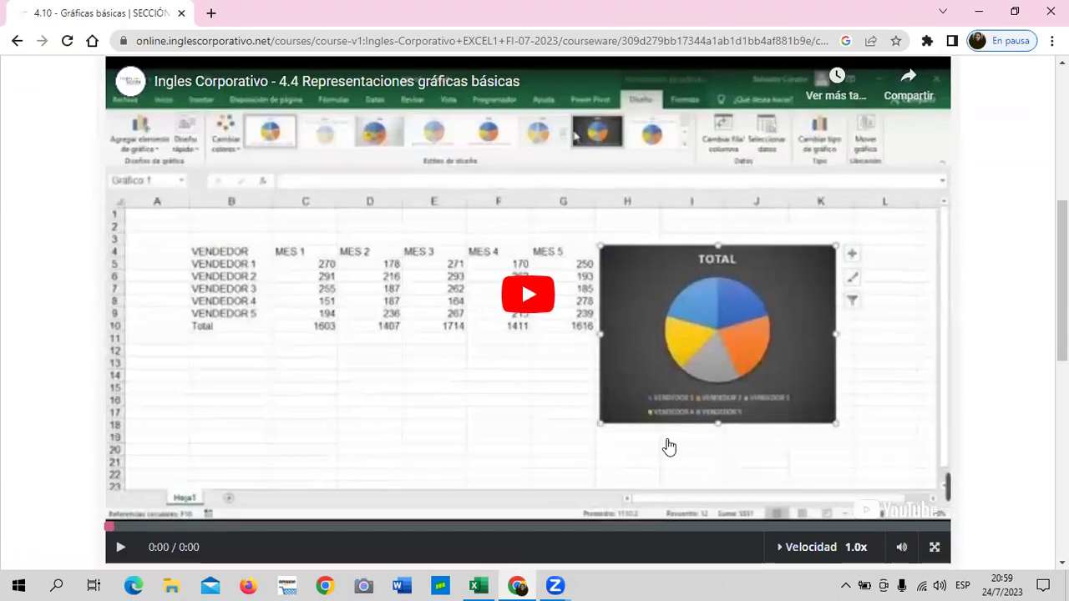
scroll(668, 447, up, 4)
scroll(660, 360, up, 1)
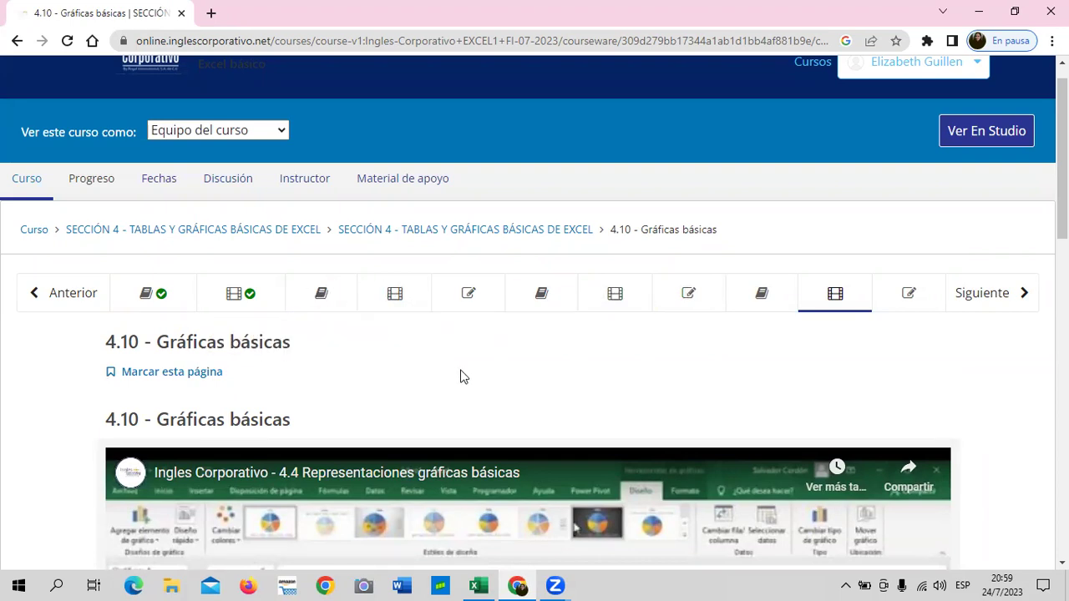
scroll(517, 347, down, 1)
scroll(517, 347, down, 1)
scroll(516, 347, down, 2)
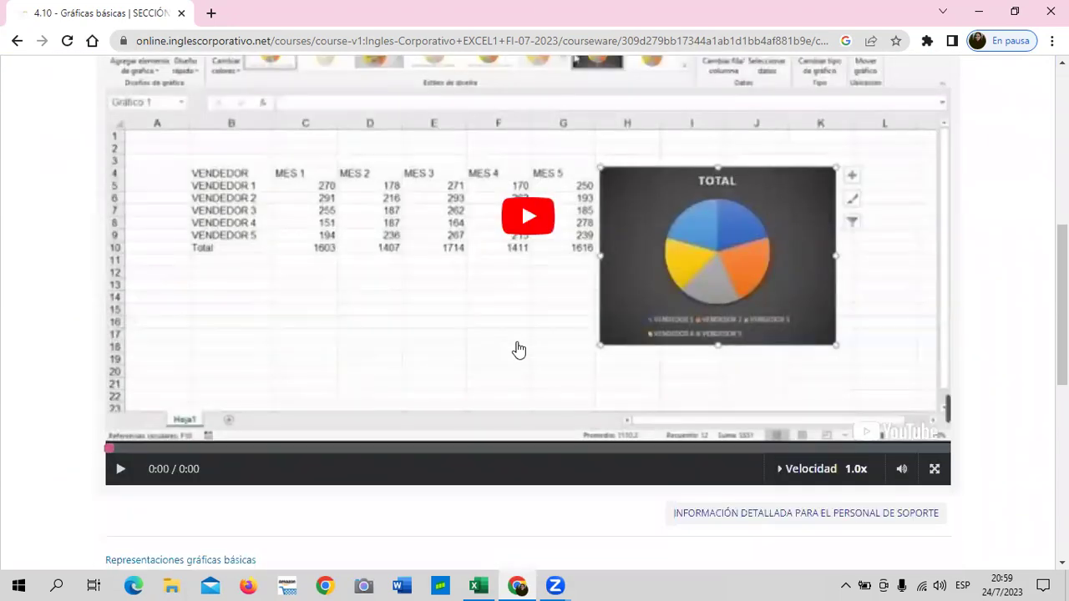
scroll(516, 345, up, 2)
scroll(485, 244, up, 1)
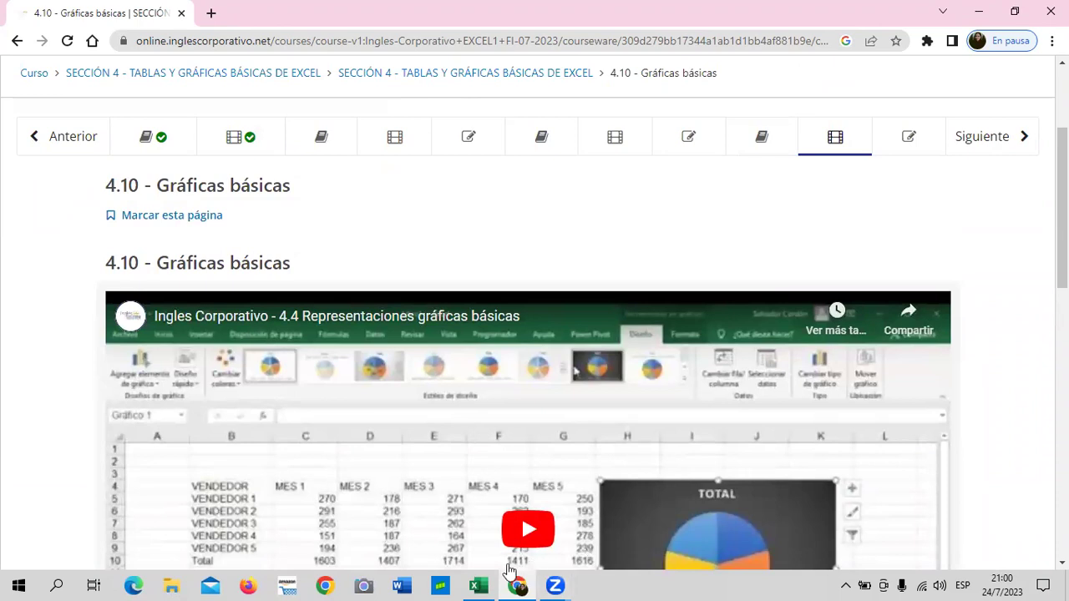
mouse_move(488, 585)
click(518, 547)
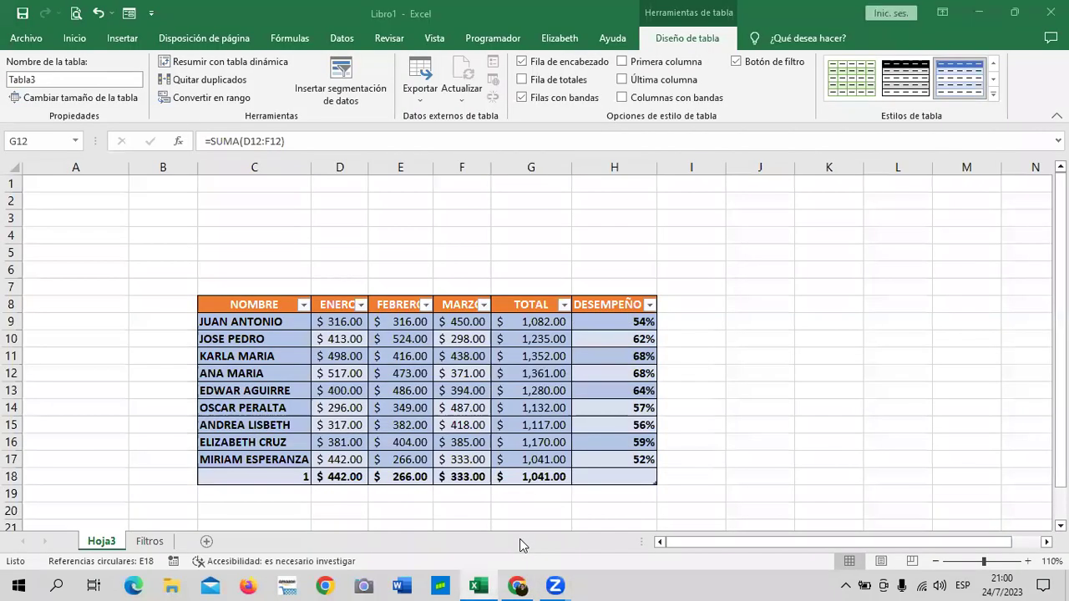